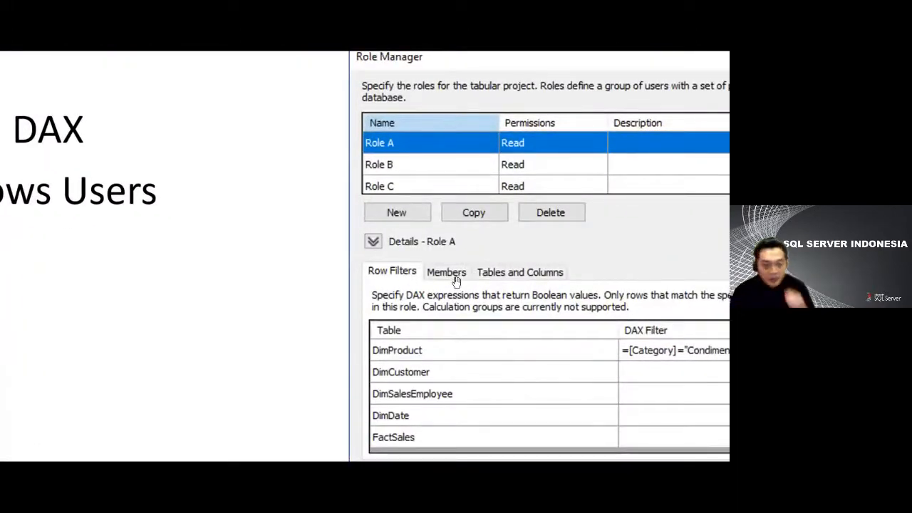
{"action": "right_click", "coordinate": [281, 314]}
{"action": "left_click", "coordinate": [280, 314]}
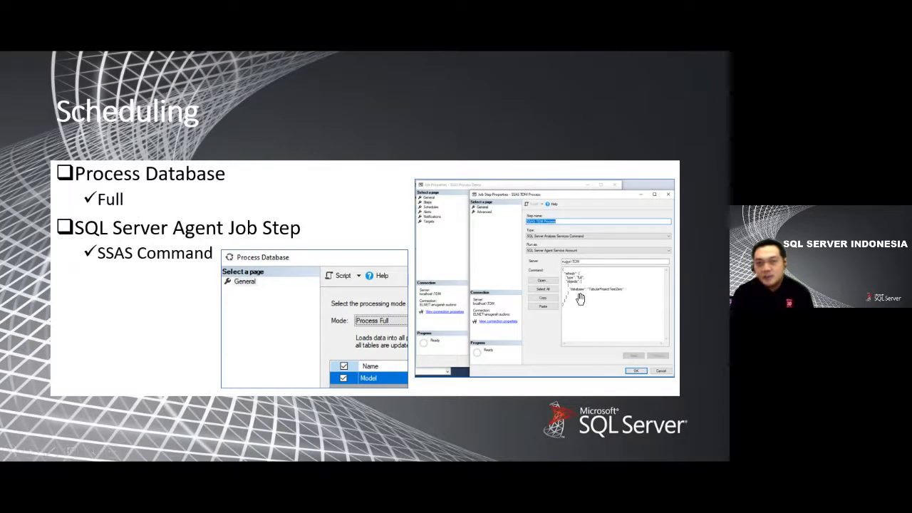
{"action": "scroll", "coordinate": [581, 299], "scroll_direction": "up", "scroll_amount": 3}
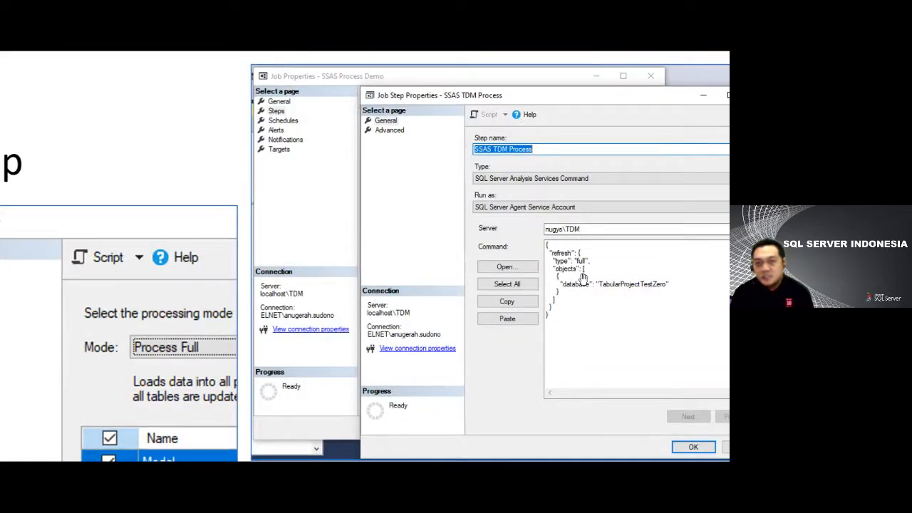
{"action": "scroll", "coordinate": [583, 277], "scroll_direction": "down", "scroll_amount": 3}
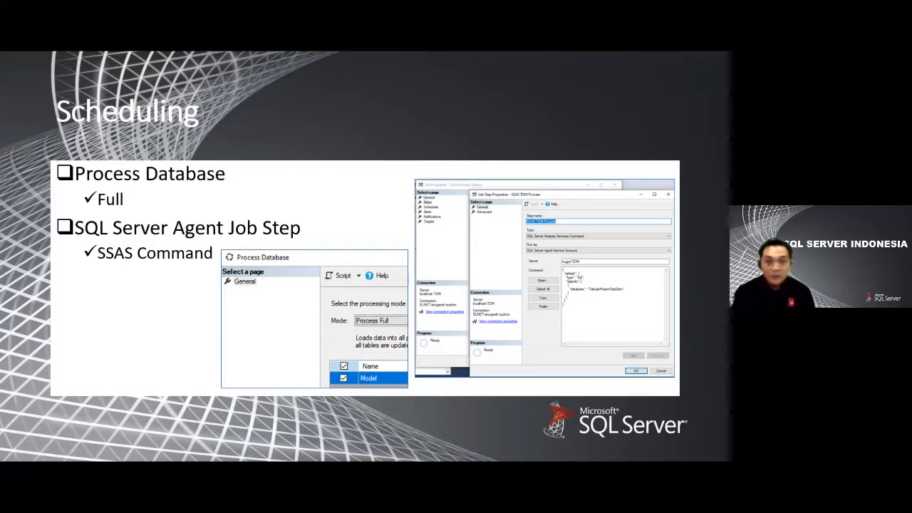
{"action": "left_click", "coordinate": [233, 120]}
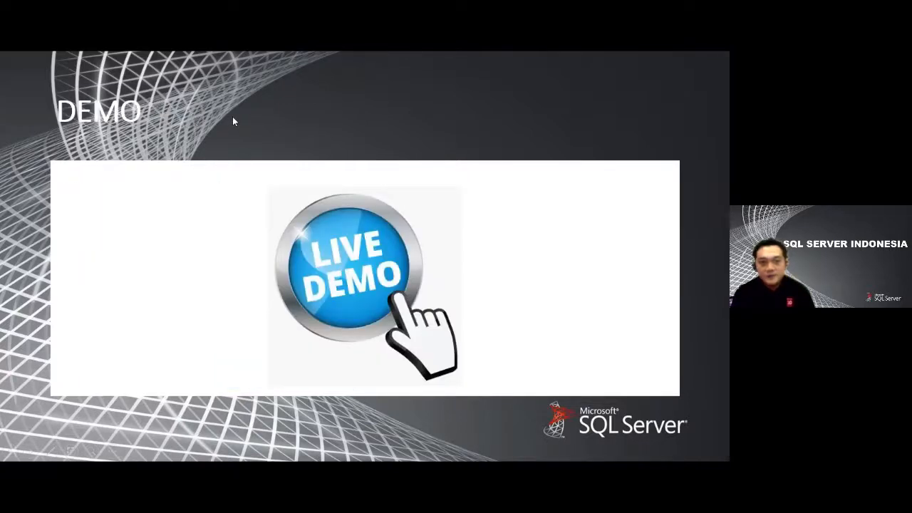
- End the slide show and switch to the open Visual Studio window
{"action": "key", "text": "Escape"}
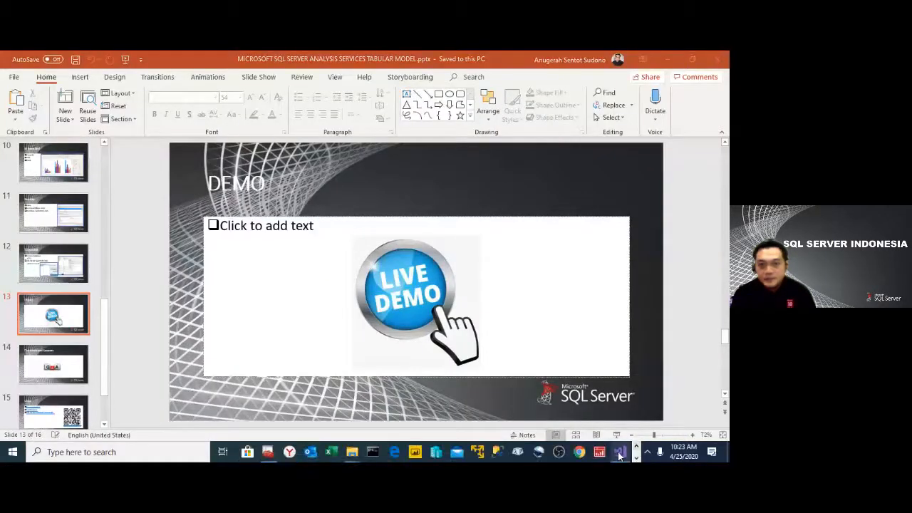
{"action": "mouse_move", "coordinate": [621, 456]}
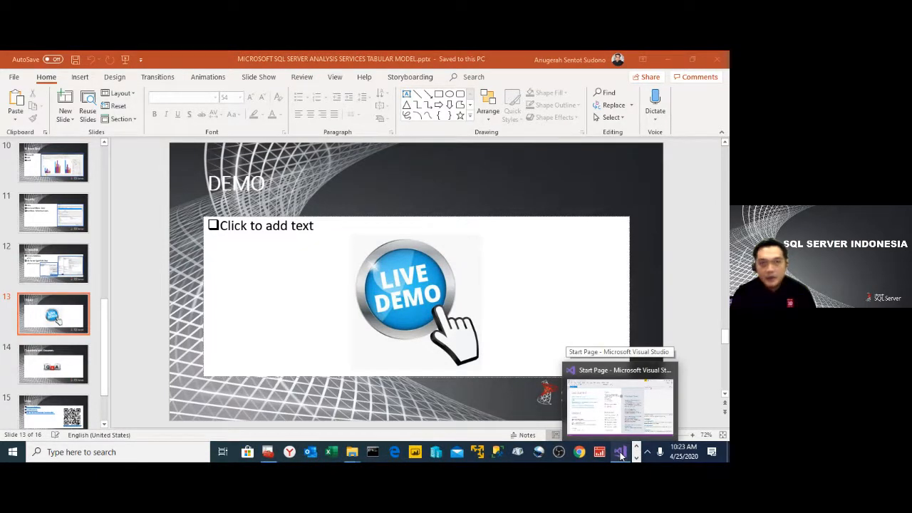
{"action": "left_click", "coordinate": [622, 456]}
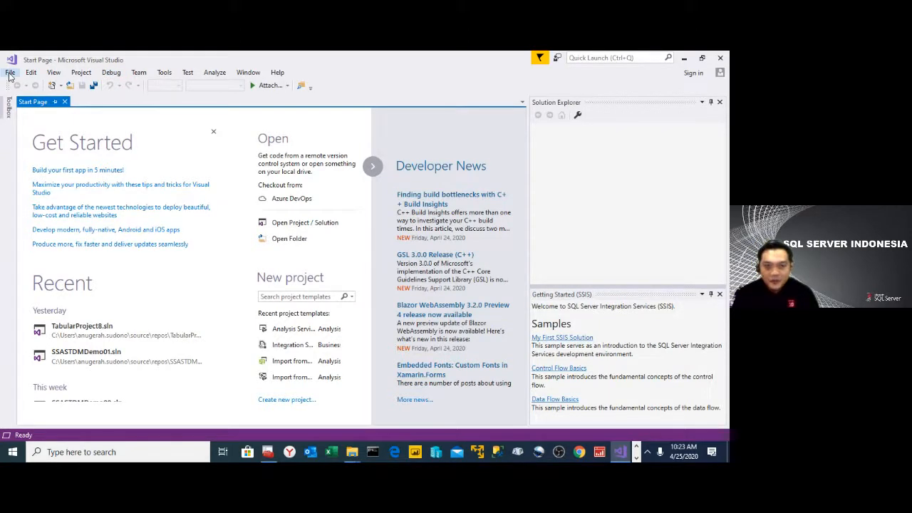
{"action": "left_click", "coordinate": [15, 454]}
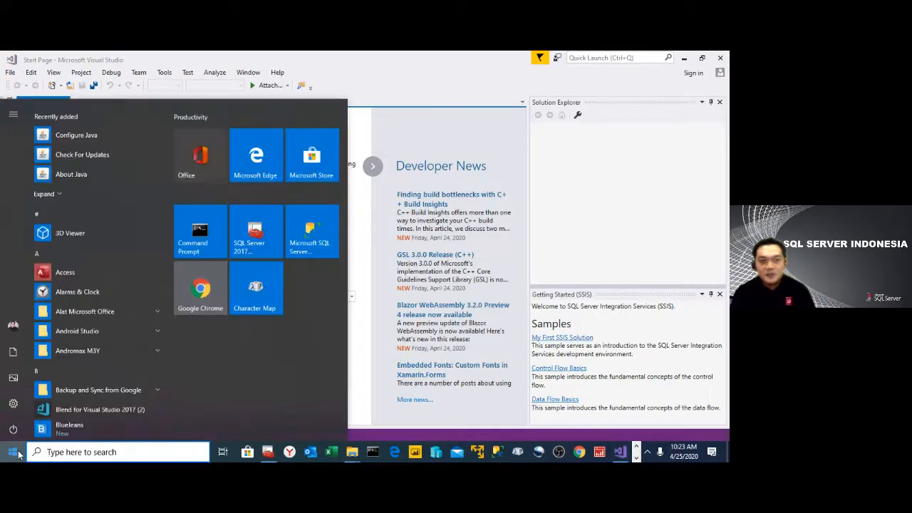
{"action": "scroll", "coordinate": [85, 303], "scroll_direction": "down", "scroll_amount": 10}
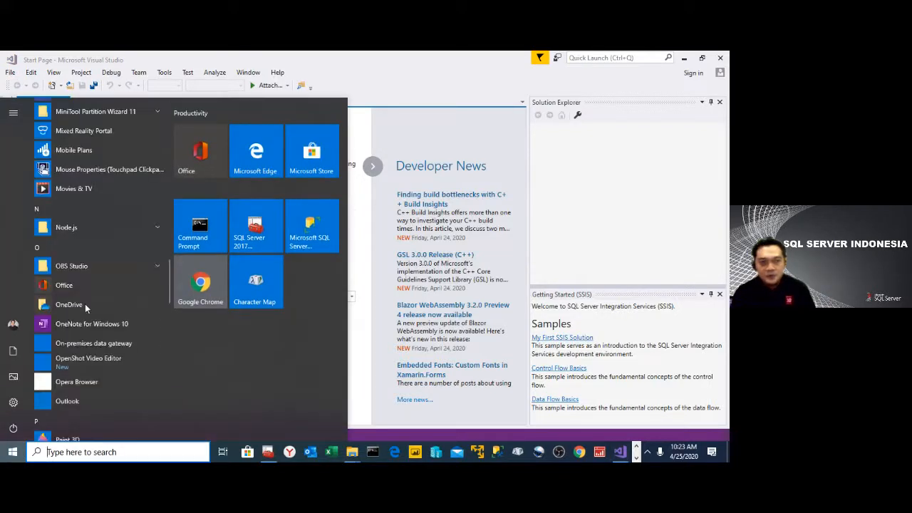
{"action": "scroll", "coordinate": [85, 303], "scroll_direction": "down", "scroll_amount": 10}
{"action": "scroll", "coordinate": [83, 308], "scroll_direction": "up", "scroll_amount": 3}
{"action": "scroll", "coordinate": [82, 306], "scroll_direction": "up", "scroll_amount": 3}
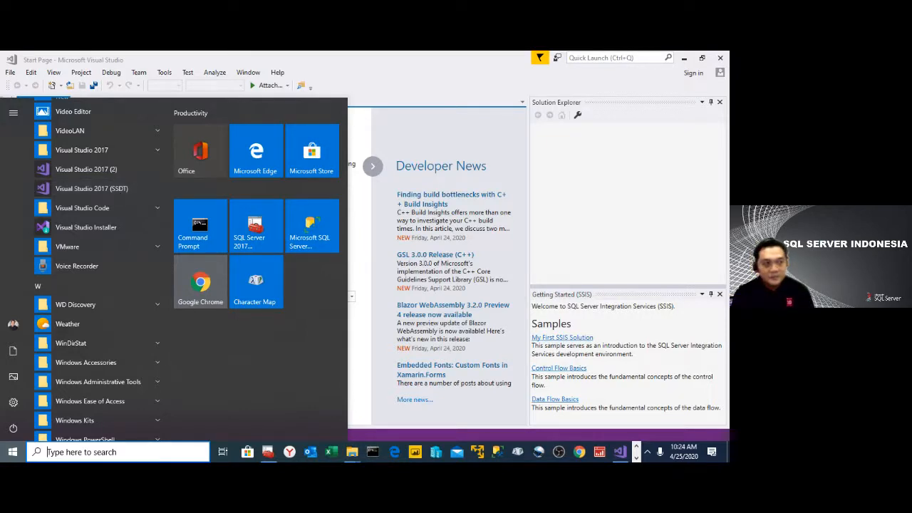
{"action": "left_click", "coordinate": [13, 75]}
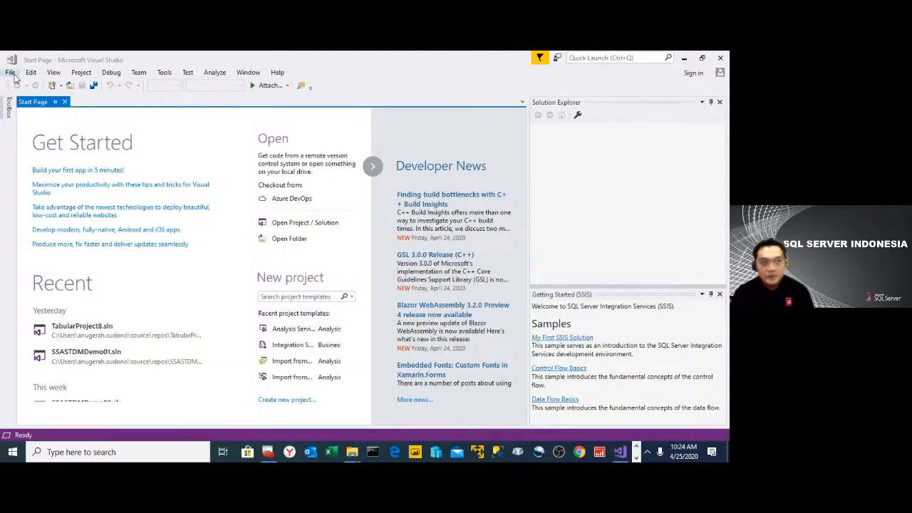
- Start a new project, compare the PowerPivot and server import templates, and select the Analysis Services Tabular Project template
{"action": "left_click", "coordinate": [12, 74]}
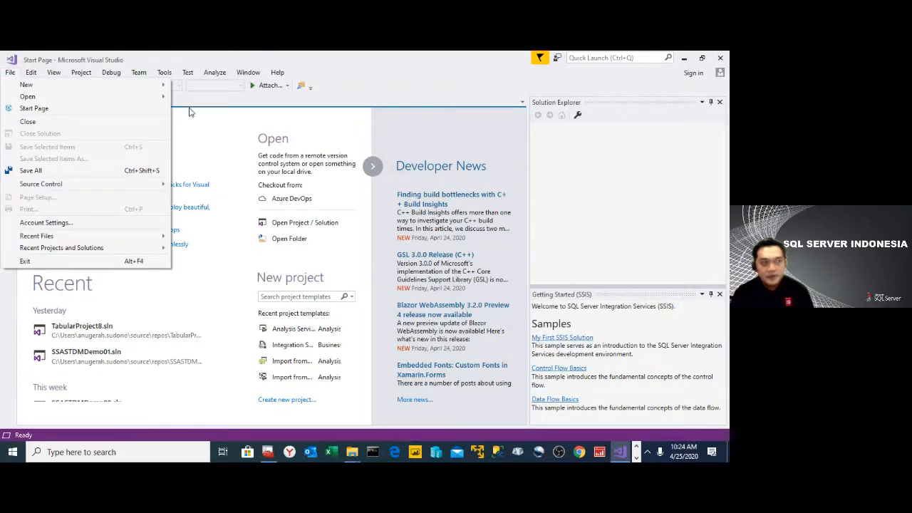
{"action": "mouse_move", "coordinate": [151, 87]}
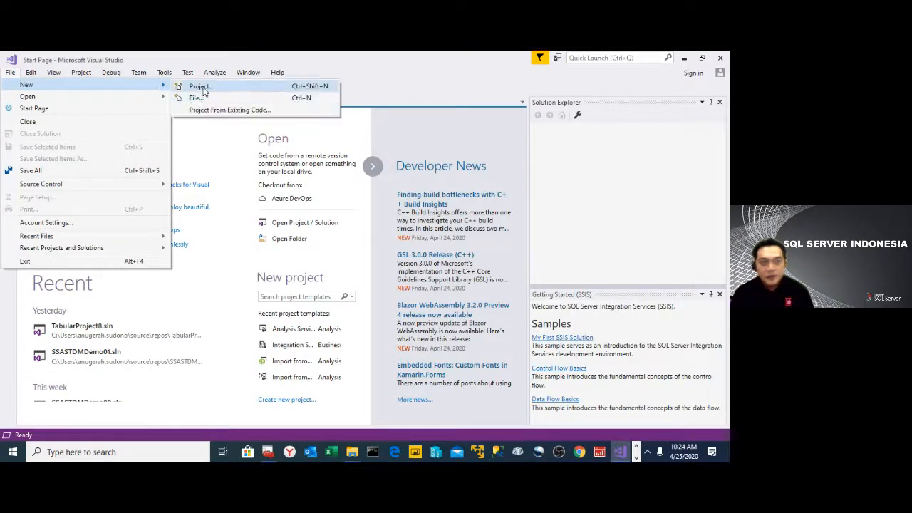
{"action": "left_click", "coordinate": [198, 87]}
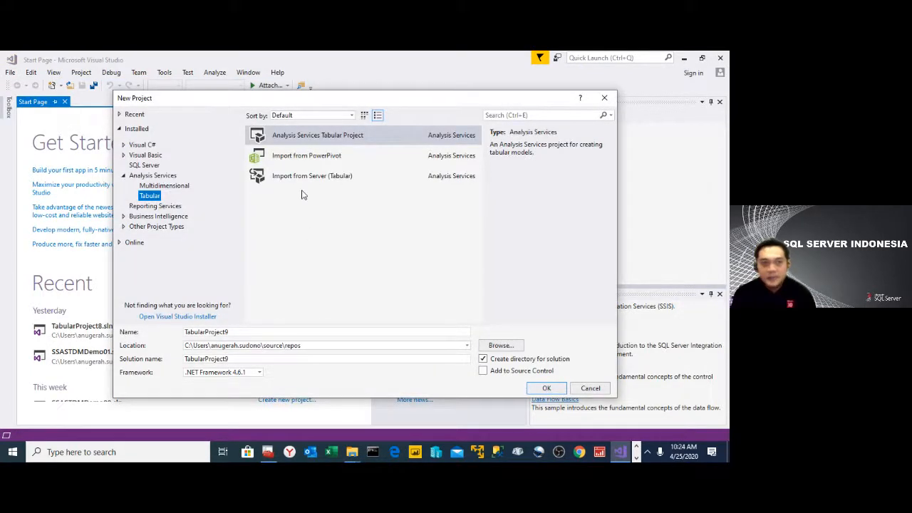
{"action": "left_click", "coordinate": [339, 163]}
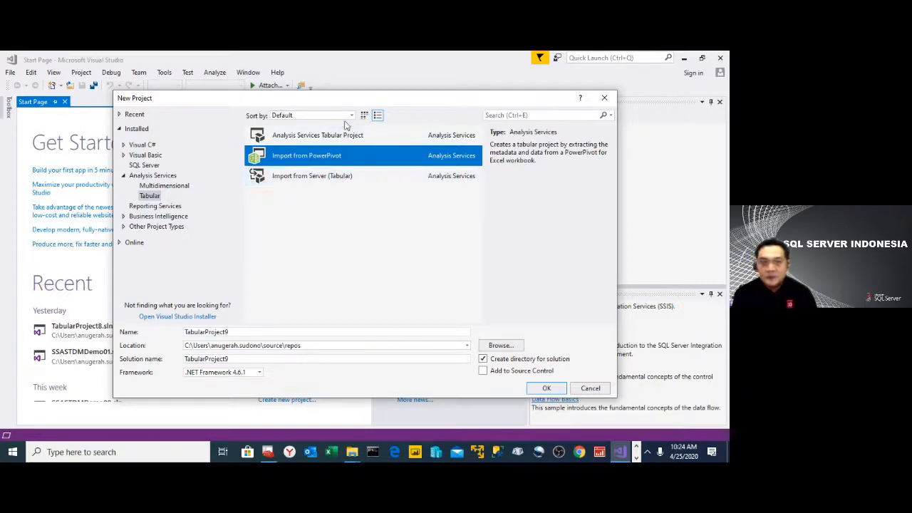
{"action": "left_click", "coordinate": [330, 187]}
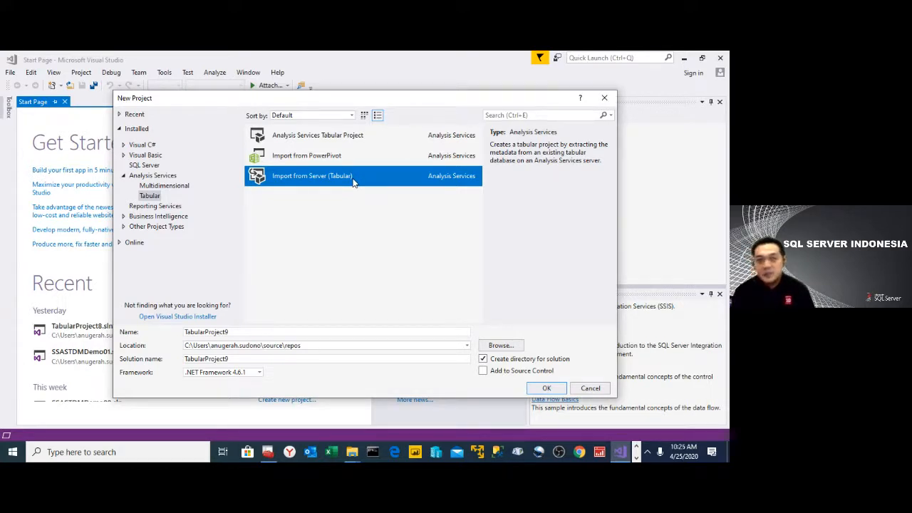
{"action": "left_click", "coordinate": [339, 135]}
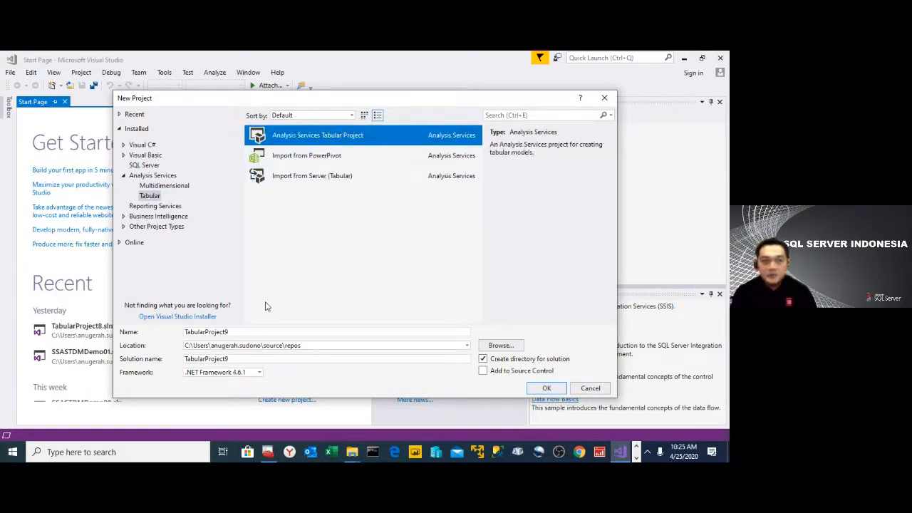
- Name the new tabular project NorthwindBI and proceed with its creation
{"action": "left_click", "coordinate": [239, 332]}
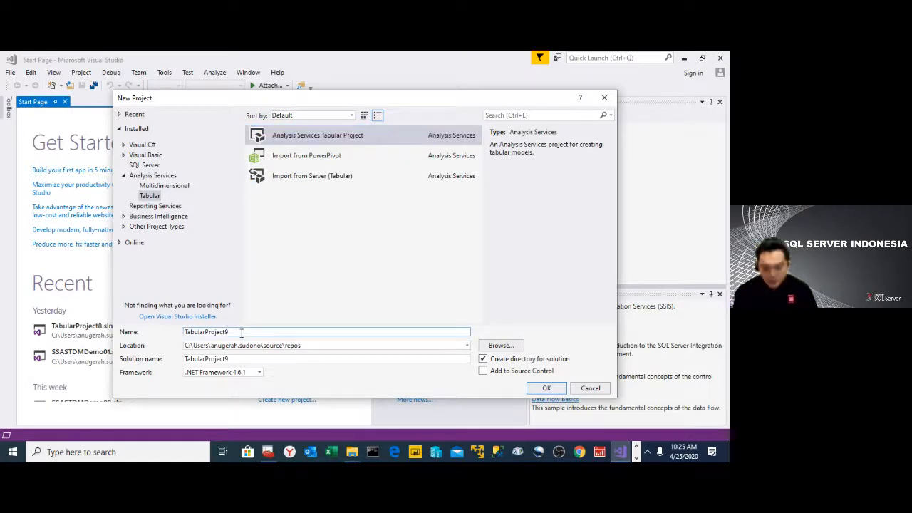
{"action": "key", "text": "BackSpace"}
{"action": "key", "text": "BackSpace"}
{"action": "key", "text": "BackSpace"}
{"action": "key", "text": "BackSpace"}
{"action": "key", "text": "BackSpace"}
{"action": "key", "text": "BackSpace"}
{"action": "key", "text": "BackSpace"}
{"action": "key", "text": "BackSpace"}
{"action": "key", "text": "BackSpace"}
{"action": "key", "text": "BackSpace"}
{"action": "key", "text": "BackSpace"}
{"action": "key", "text": "BackSpace"}
{"action": "key", "text": "BackSpace"}
{"action": "key", "text": "BackSpace"}
{"action": "key", "text": "BackSpace"}
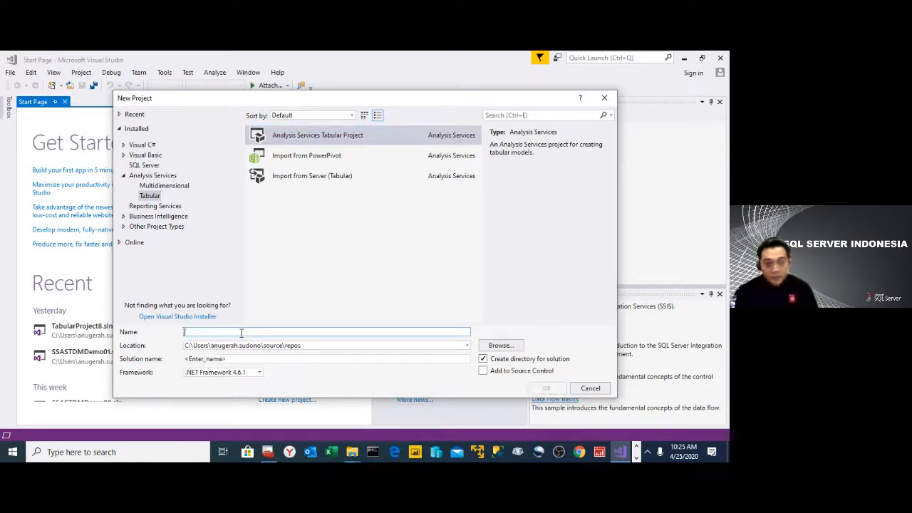
{"action": "type", "text": "No"}
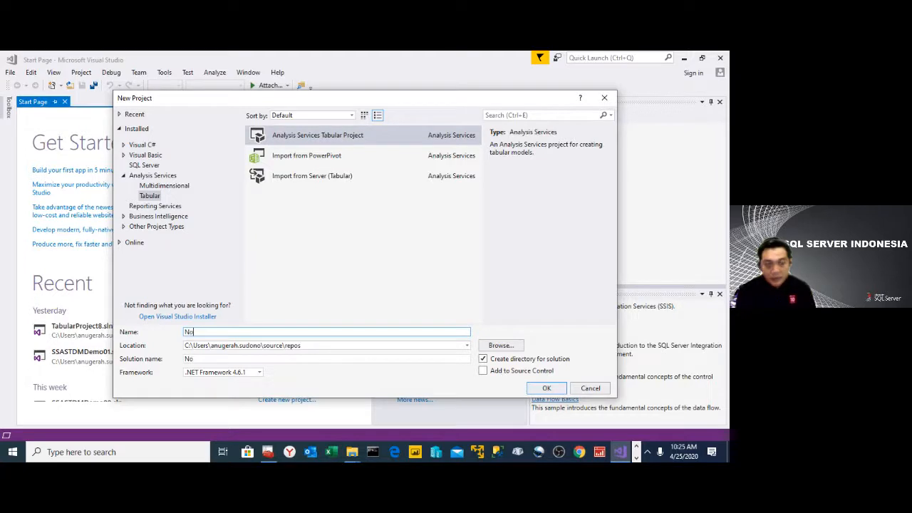
{"action": "type", "text": "rth"}
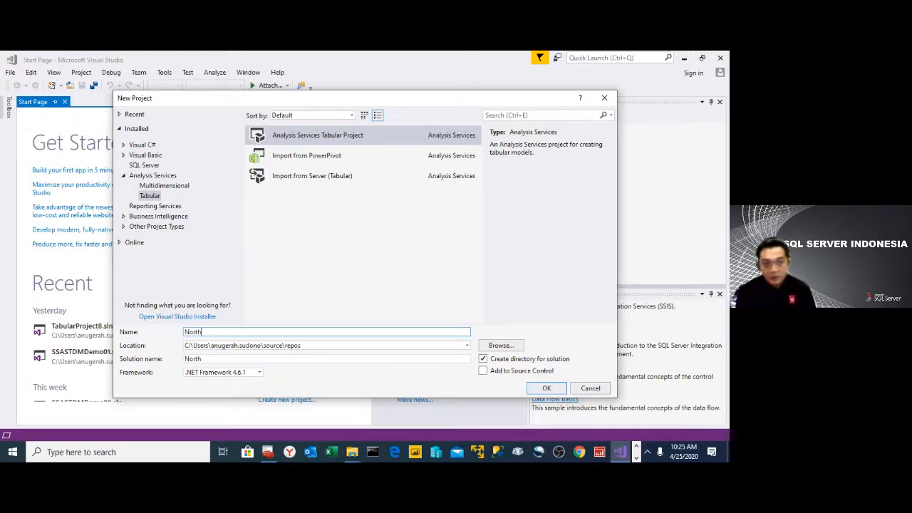
{"action": "type", "text": "windBI"}
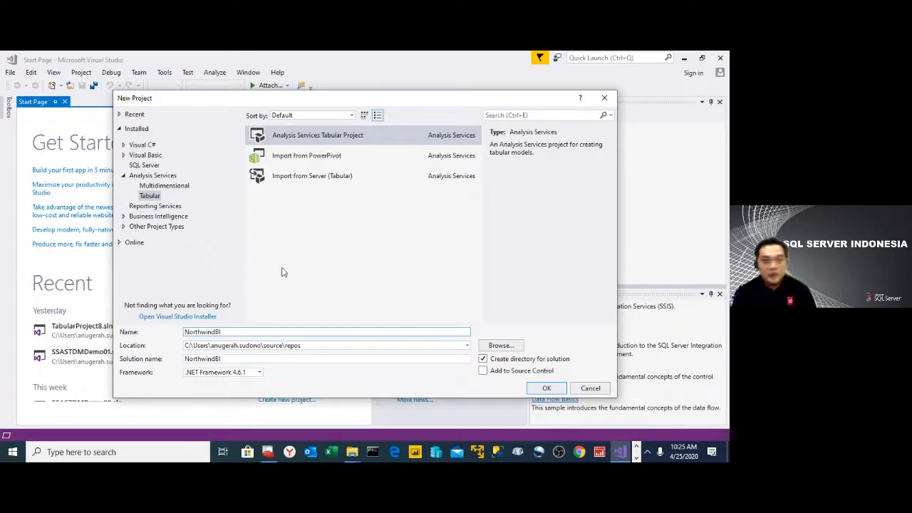
{"action": "left_click", "coordinate": [545, 389]}
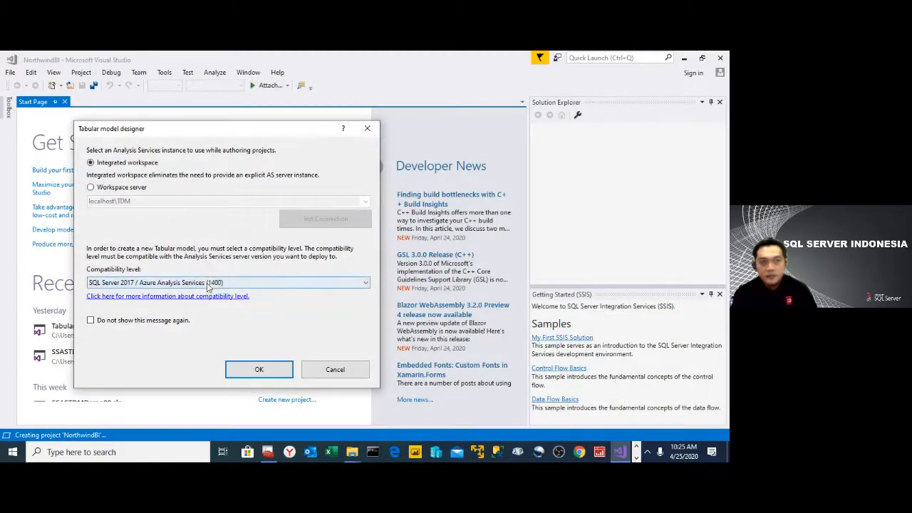
- Try the SQL Server 2016 RTM (1200) compatibility level for NorthwindBI, then cancel the project creation
{"action": "left_click", "coordinate": [208, 282]}
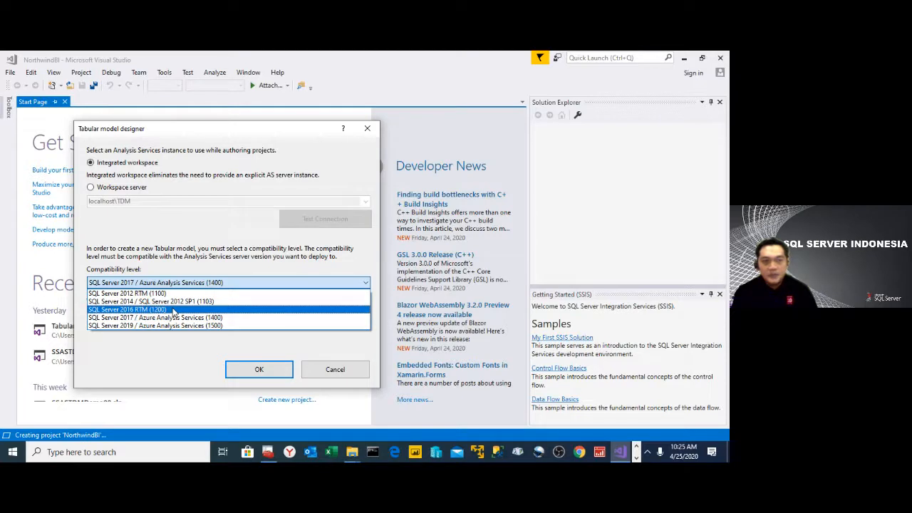
{"action": "left_click", "coordinate": [172, 310]}
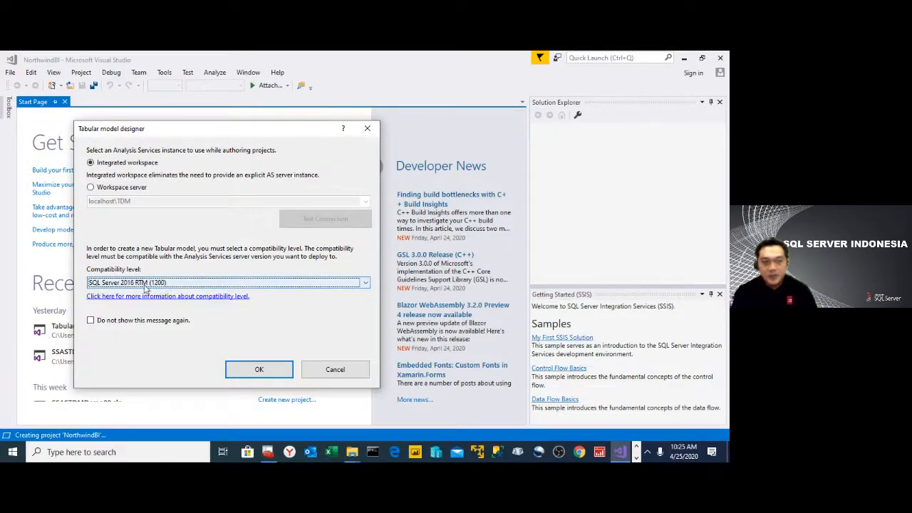
{"action": "left_click", "coordinate": [145, 283]}
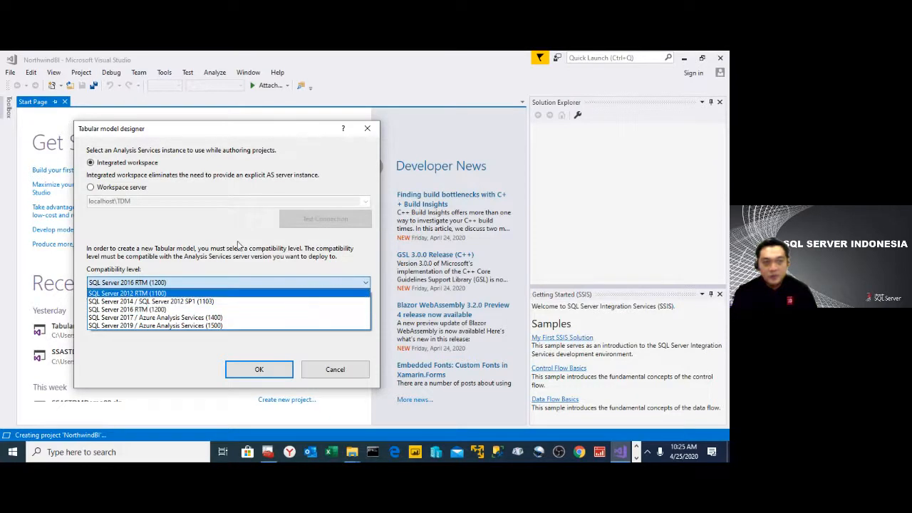
{"action": "left_click", "coordinate": [150, 311]}
{"action": "left_click", "coordinate": [345, 372]}
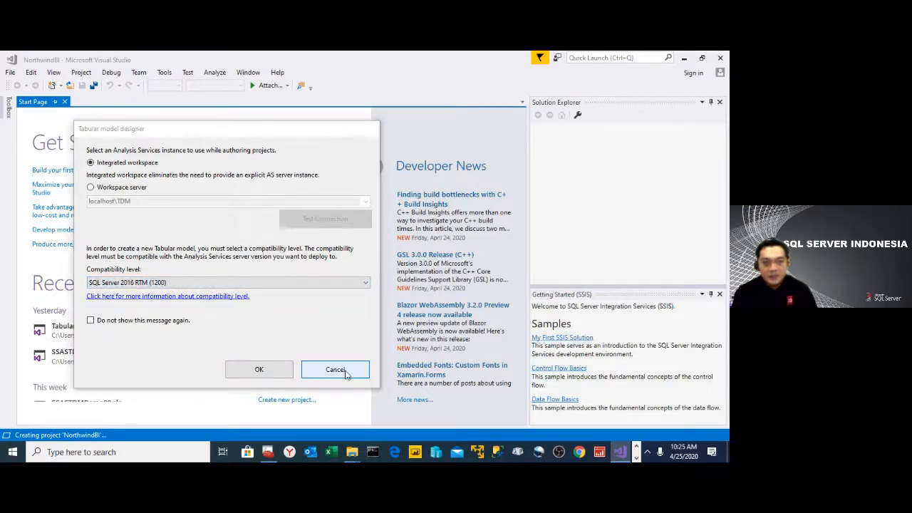
{"action": "left_click", "coordinate": [407, 291]}
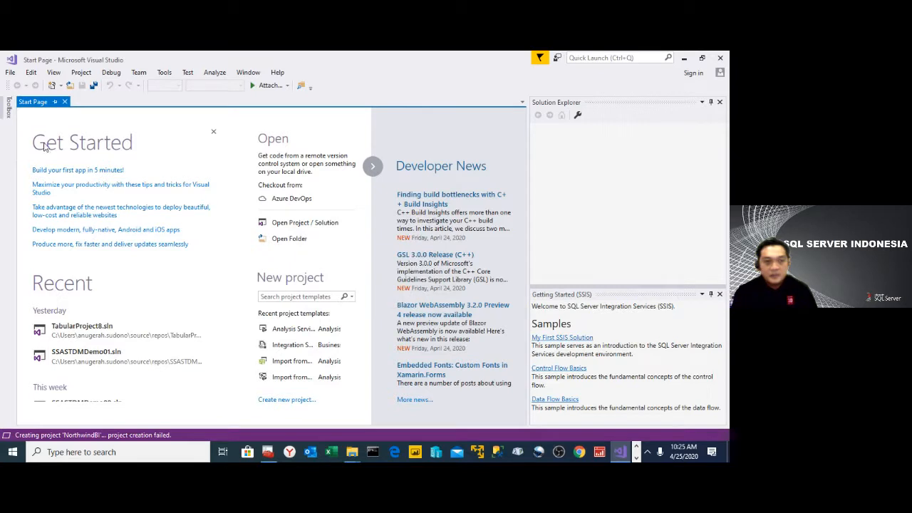
- Create a new Analysis Services Tabular project named TabularProject2016
{"action": "left_click", "coordinate": [11, 74]}
{"action": "mouse_move", "coordinate": [46, 96]}
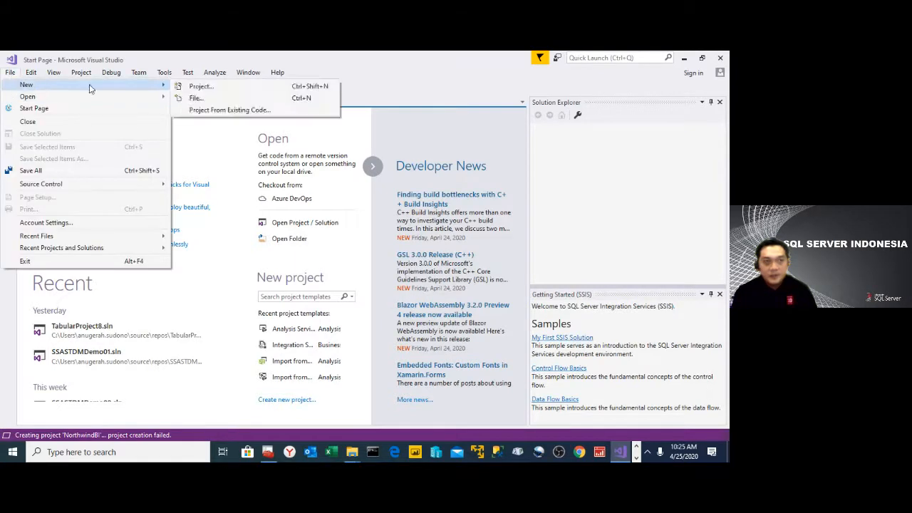
{"action": "left_click", "coordinate": [191, 87]}
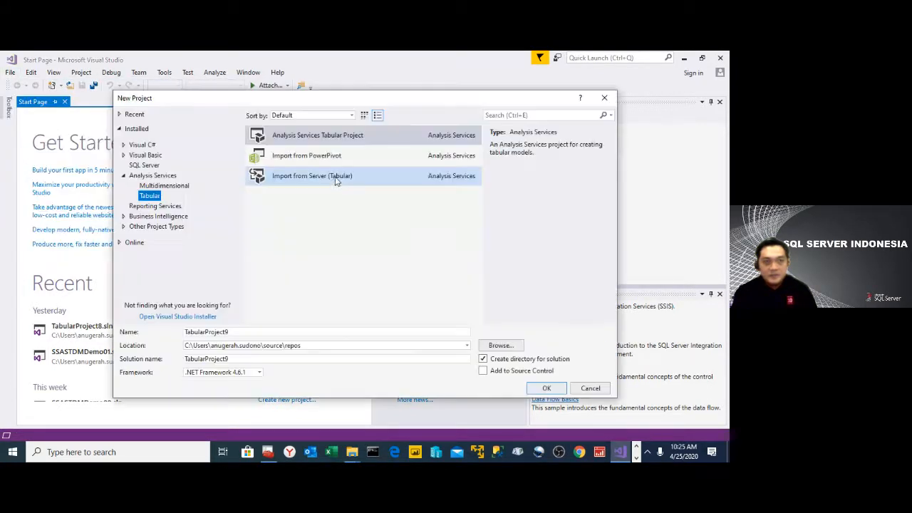
{"action": "left_click", "coordinate": [242, 332]}
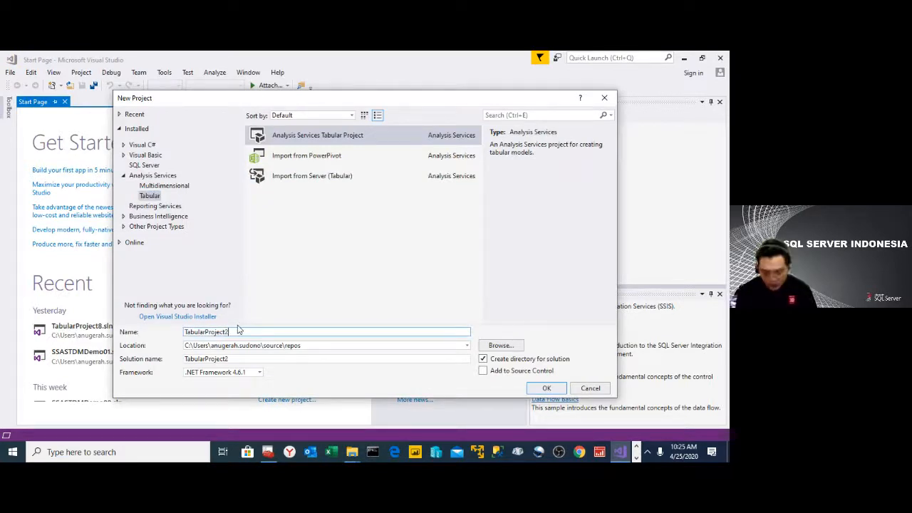
{"action": "key", "text": "BackSpace"}
{"action": "type", "text": "2016"}
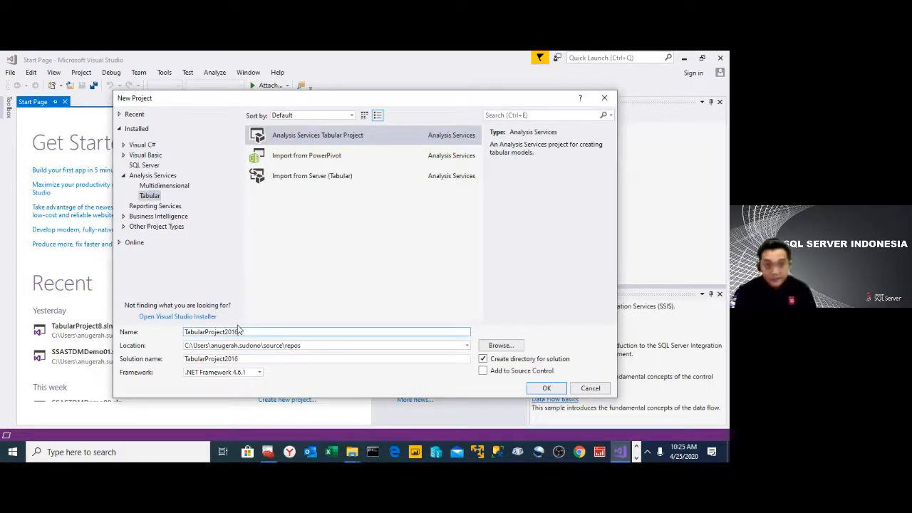
{"action": "left_click", "coordinate": [545, 390]}
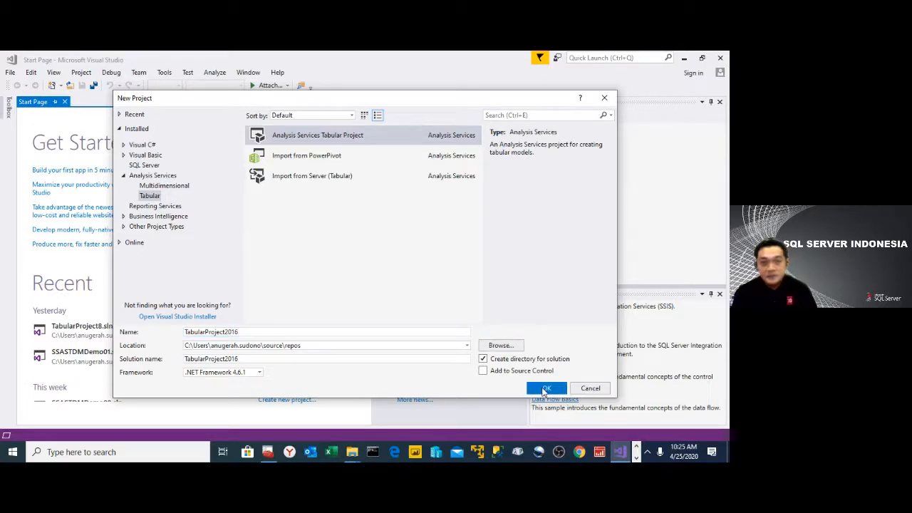
- Set the compatibility level to SQL Server 2016 RTM (1200) with the integrated workspace and finish creating TabularProject2016
{"action": "left_click", "coordinate": [173, 255]}
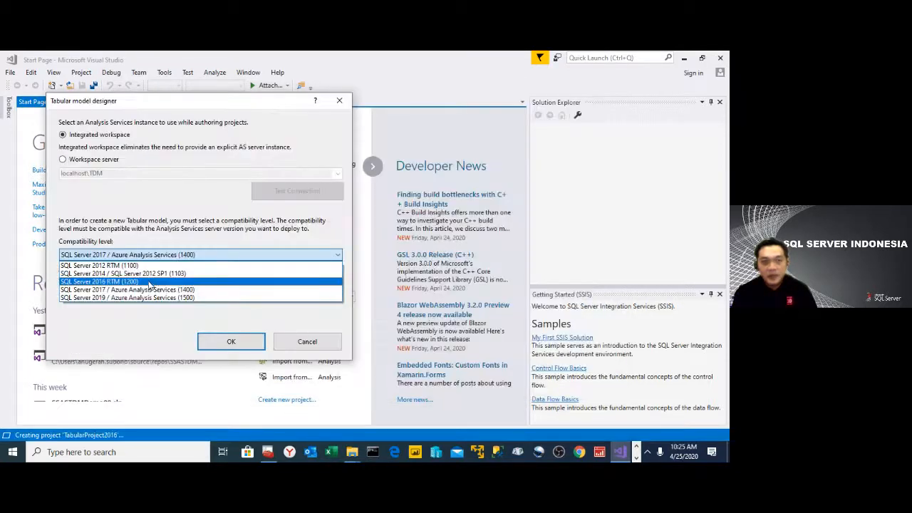
{"action": "left_click", "coordinate": [149, 283]}
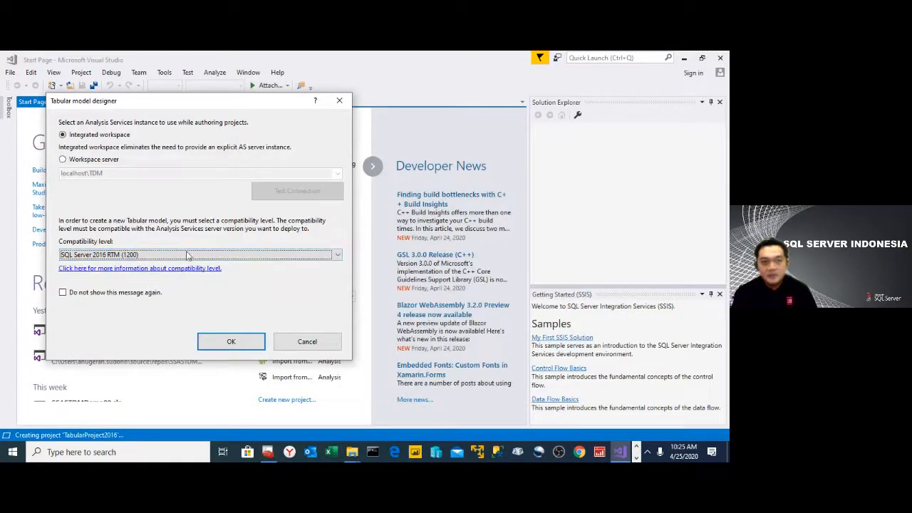
{"action": "left_click", "coordinate": [222, 350]}
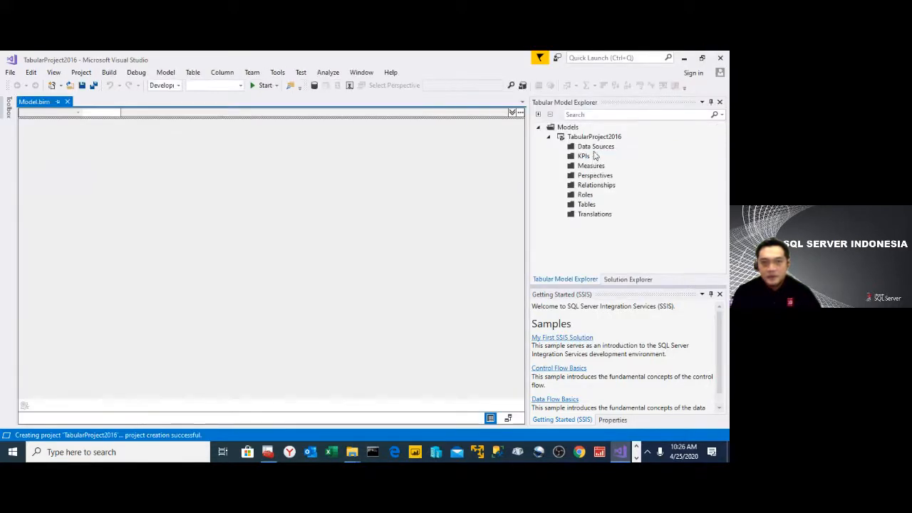
- Examine the data source types offered by the Table Import Wizard for TabularProject2016 and close the wizard without importing
{"action": "left_click", "coordinate": [596, 147]}
{"action": "right_click", "coordinate": [596, 148]}
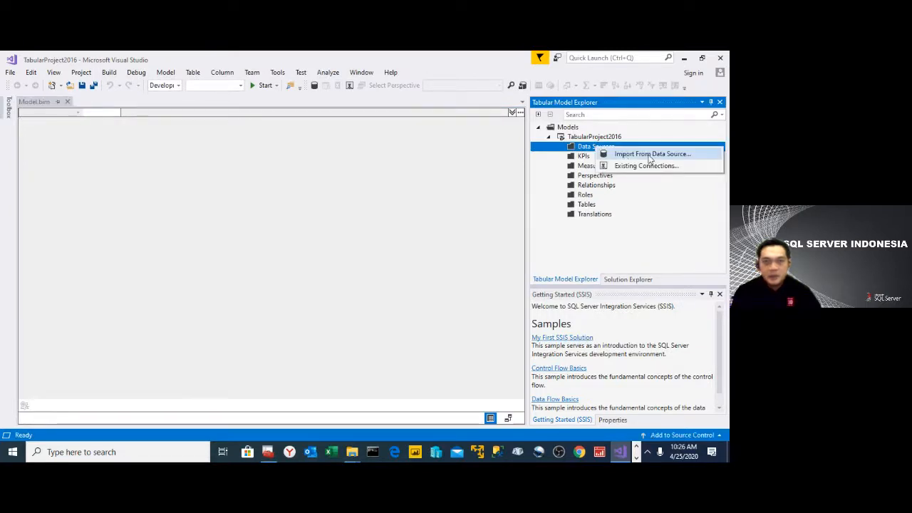
{"action": "left_click", "coordinate": [646, 154]}
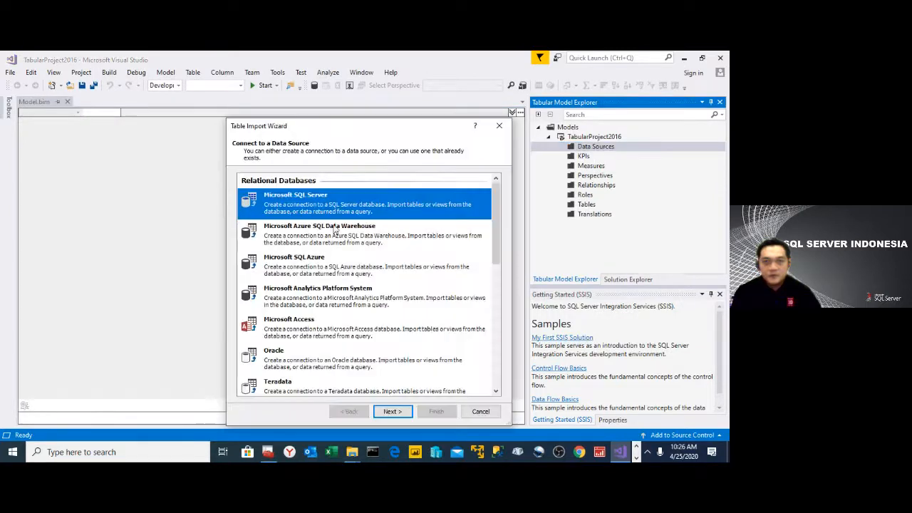
{"action": "scroll", "coordinate": [341, 235], "scroll_direction": "down", "scroll_amount": 5}
{"action": "scroll", "coordinate": [340, 251], "scroll_direction": "down", "scroll_amount": 3}
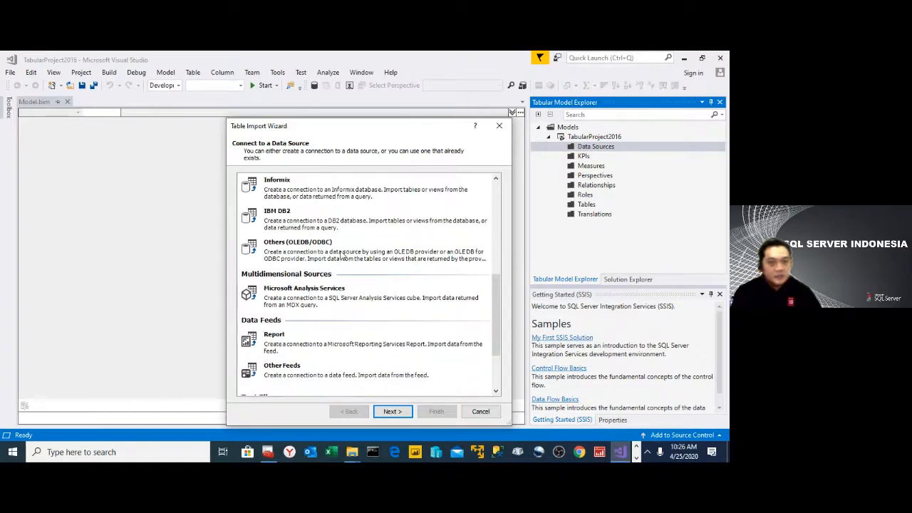
{"action": "scroll", "coordinate": [341, 250], "scroll_direction": "up", "scroll_amount": 10}
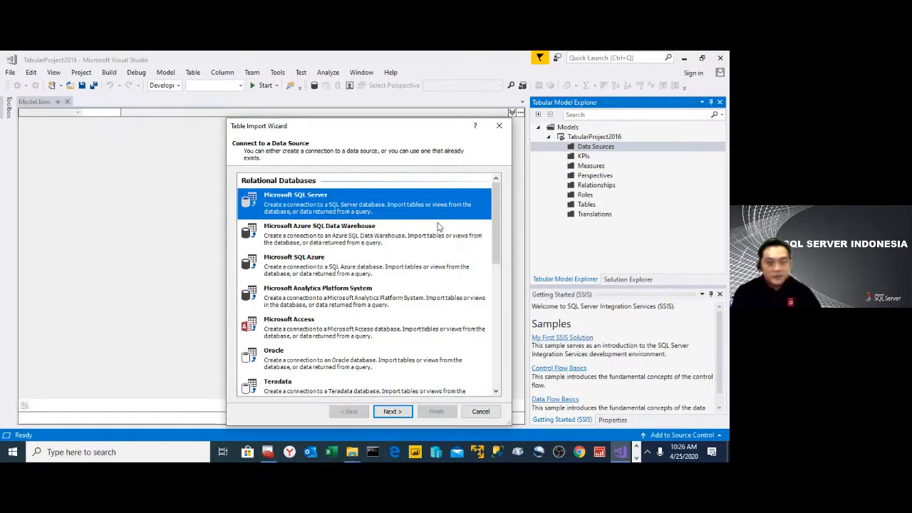
{"action": "scroll", "coordinate": [338, 259], "scroll_direction": "down", "scroll_amount": 6}
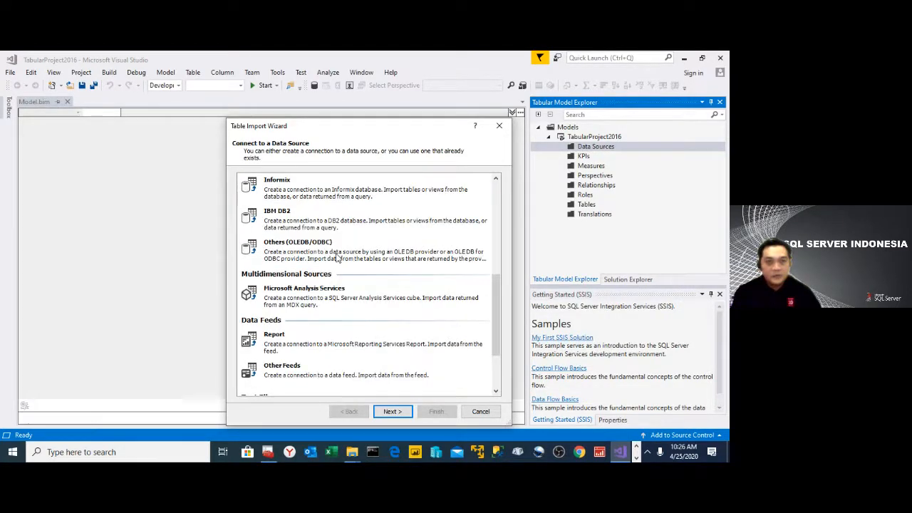
{"action": "scroll", "coordinate": [338, 258], "scroll_direction": "up", "scroll_amount": 8}
{"action": "left_click", "coordinate": [481, 412]}
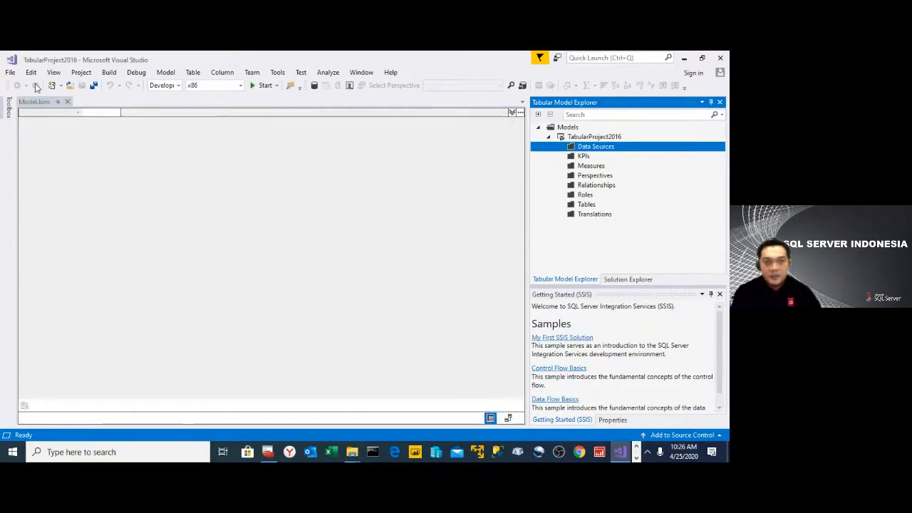
- Close the TabularProject2016 solution and start a new Analysis Services Tabular project named NWBI
{"action": "left_click", "coordinate": [10, 73]}
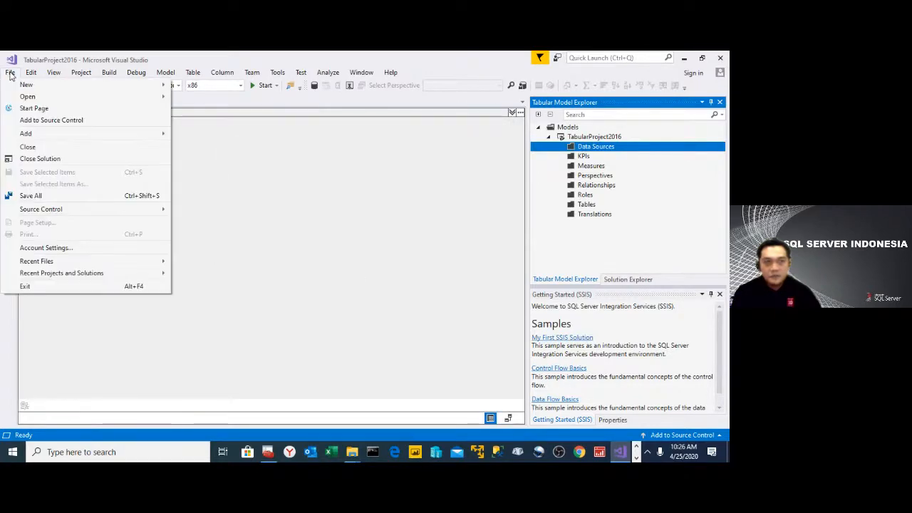
{"action": "left_click", "coordinate": [42, 158]}
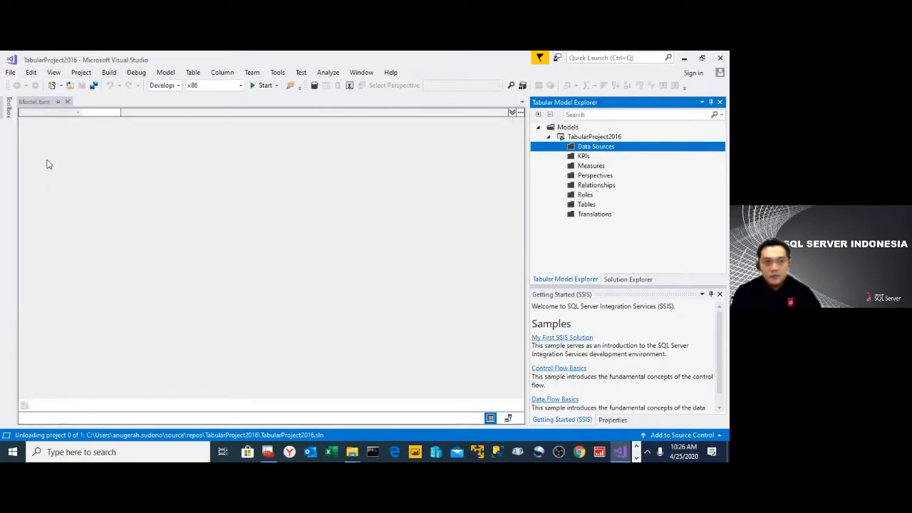
{"action": "left_click", "coordinate": [11, 73]}
{"action": "mouse_move", "coordinate": [67, 86]}
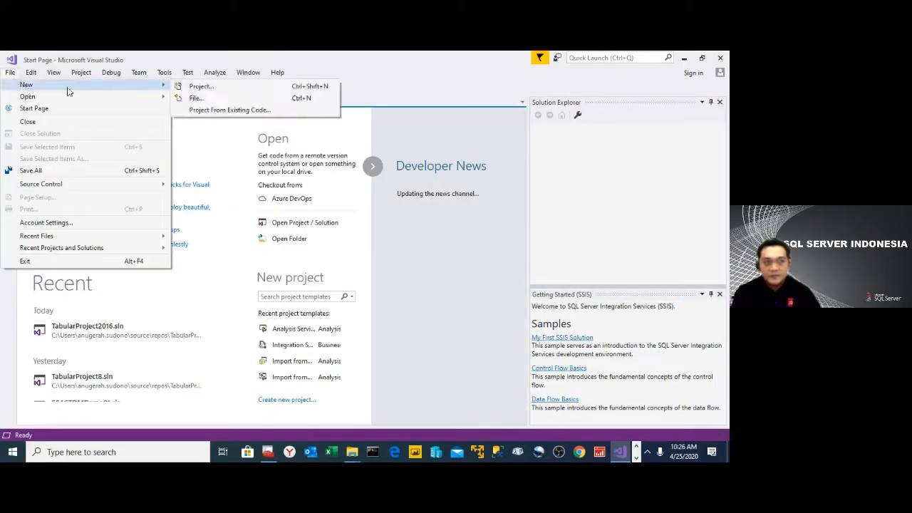
{"action": "left_click", "coordinate": [195, 92]}
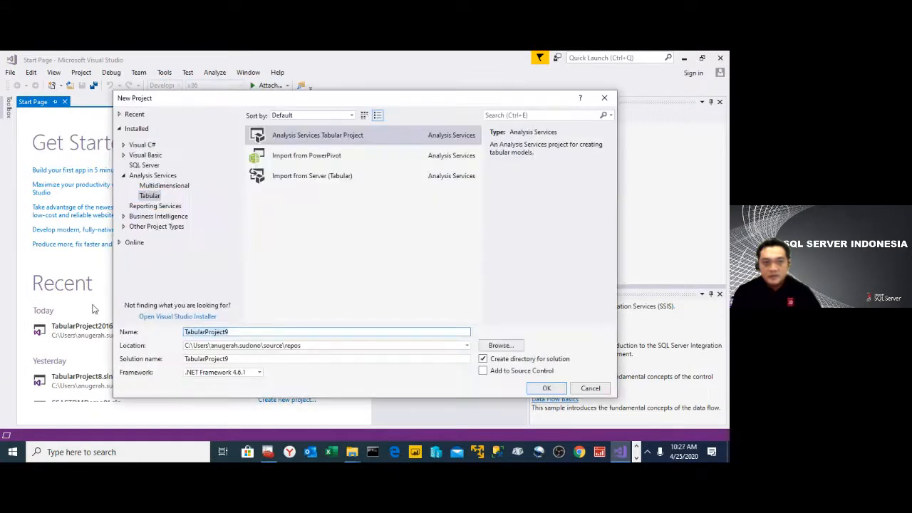
{"action": "type", "text": "N"}
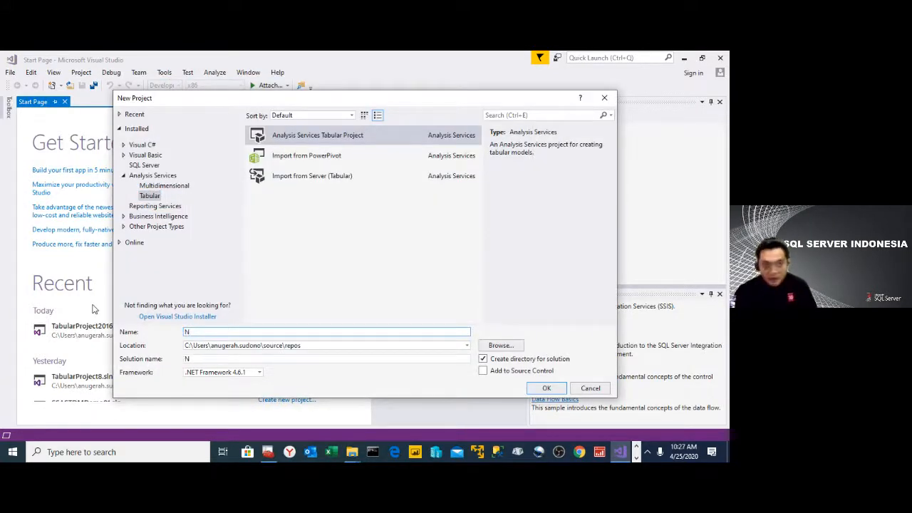
{"action": "type", "text": "WBI"}
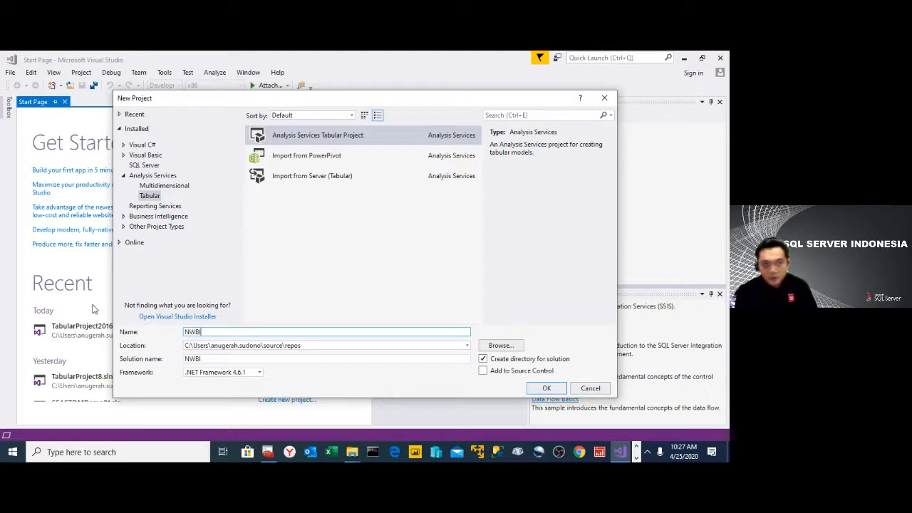
{"action": "left_click", "coordinate": [539, 394]}
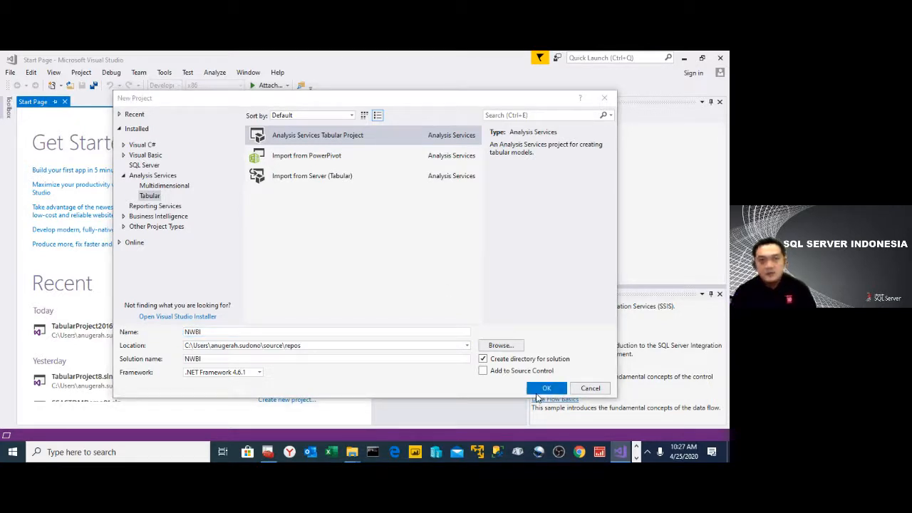
- Set the compatibility level to SQL Server 2017 / Azure Analysis Services (1400) and finish creating the NWBI project
{"action": "left_click", "coordinate": [171, 227]}
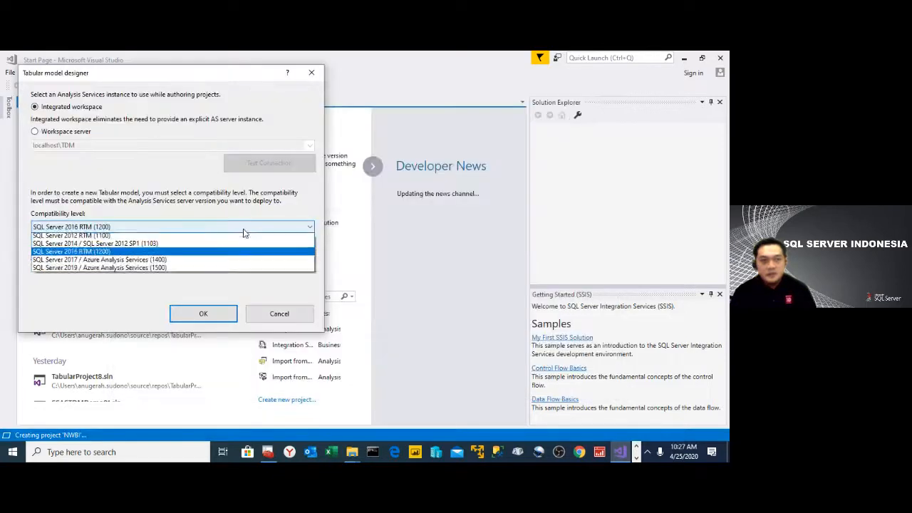
{"action": "left_click", "coordinate": [129, 264]}
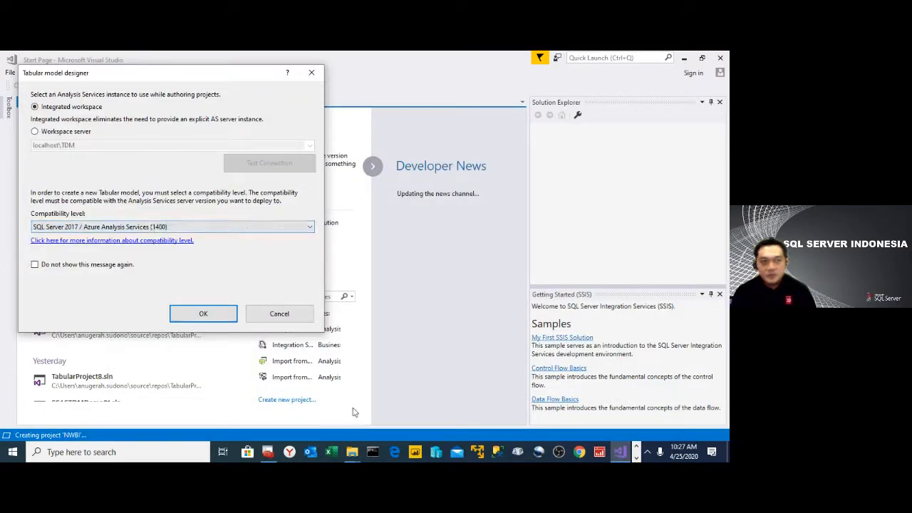
{"action": "left_click", "coordinate": [205, 316]}
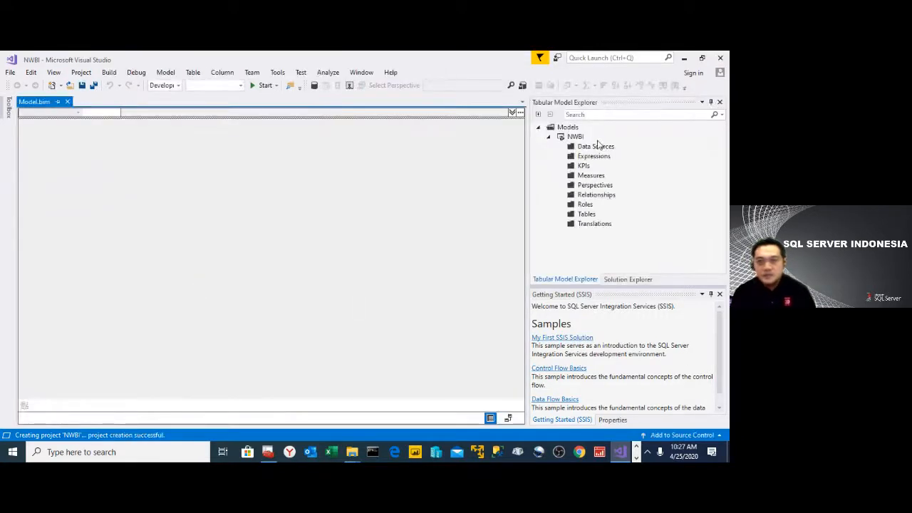
- Start an import from a data source in the NWBI model and review the File and Database connector categories
{"action": "right_click", "coordinate": [597, 146]}
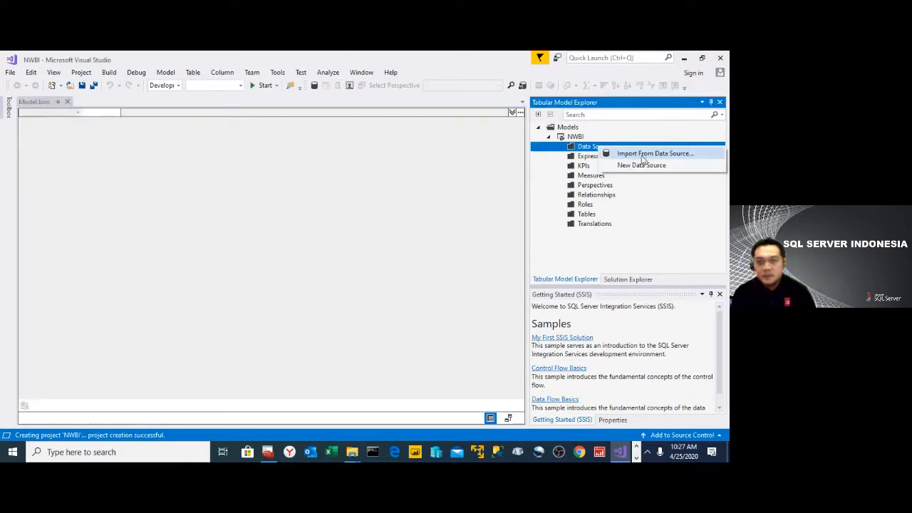
{"action": "left_click", "coordinate": [643, 156]}
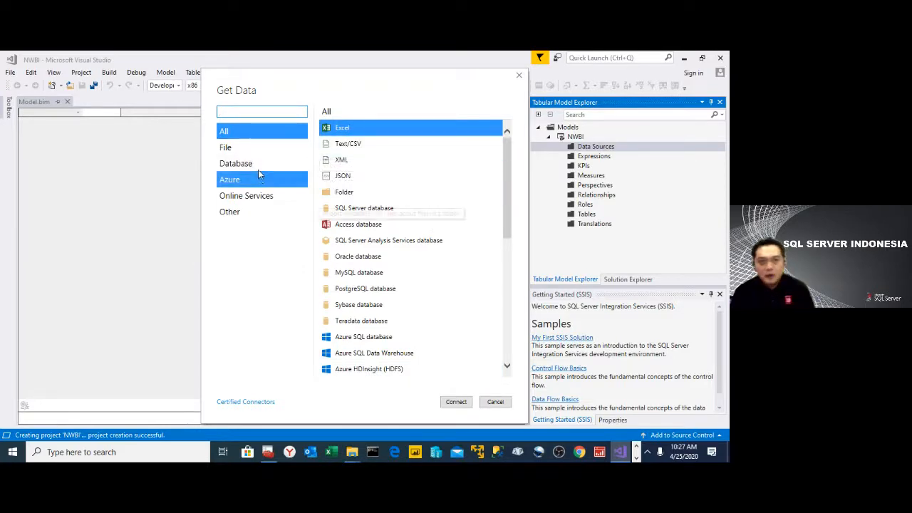
{"action": "left_click", "coordinate": [236, 150]}
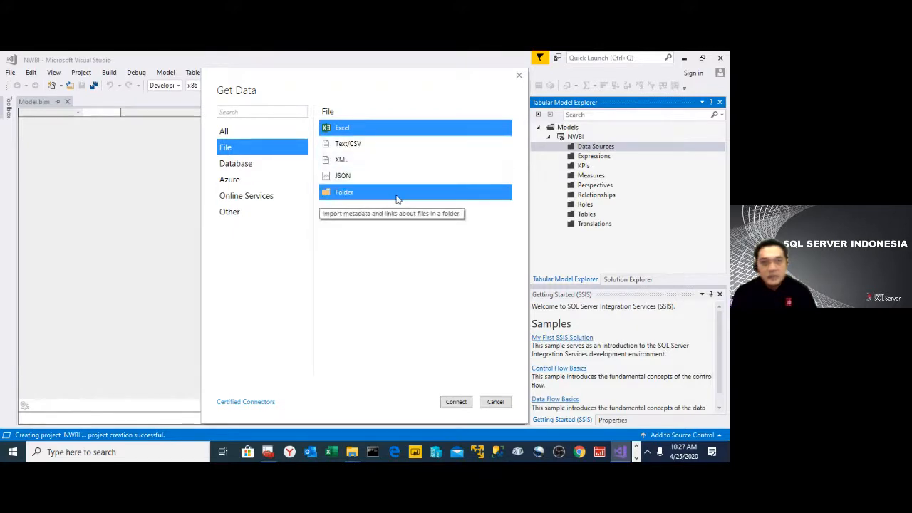
{"action": "left_click", "coordinate": [237, 166]}
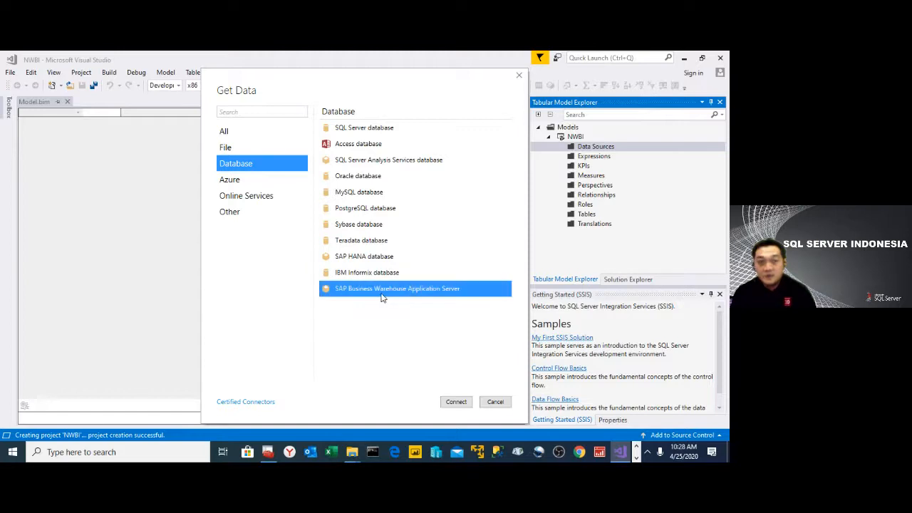
- Examine the Azure connectors, including SQL database, SQL Data Warehouse, HDInsight, Blob Storage, Table Storage and HDInsight Spark
{"action": "left_click", "coordinate": [244, 182]}
{"action": "left_click", "coordinate": [385, 128]}
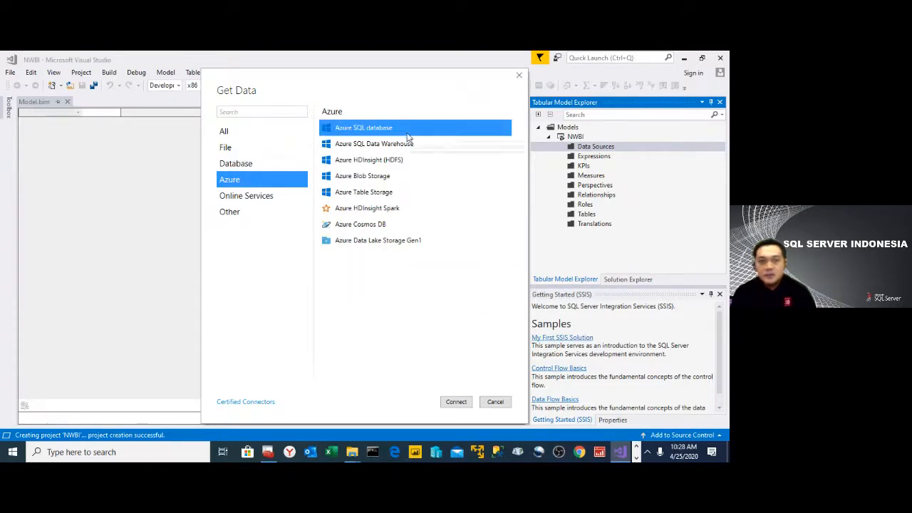
{"action": "left_click", "coordinate": [410, 147]}
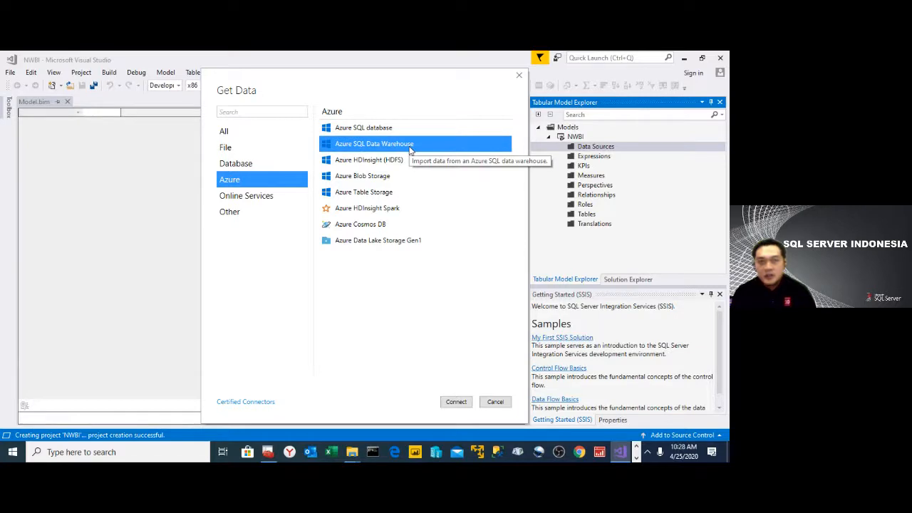
{"action": "left_click", "coordinate": [405, 158]}
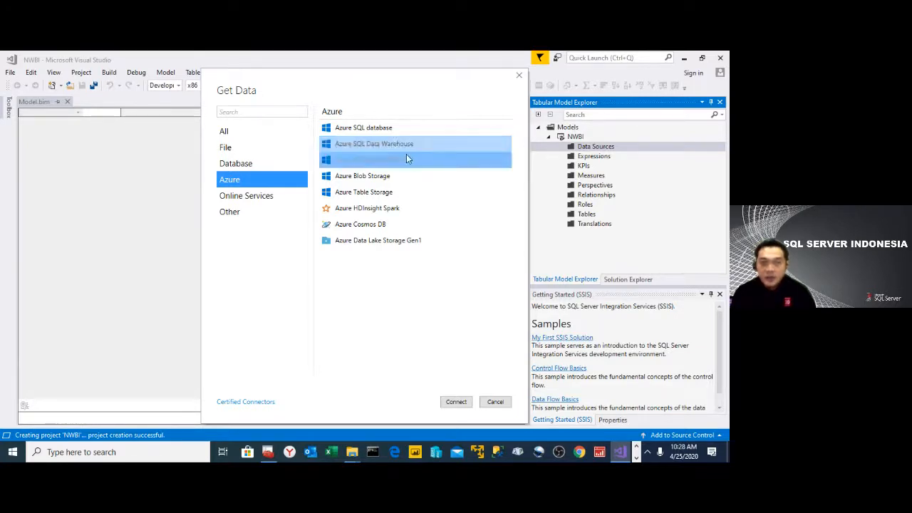
{"action": "left_click", "coordinate": [401, 176]}
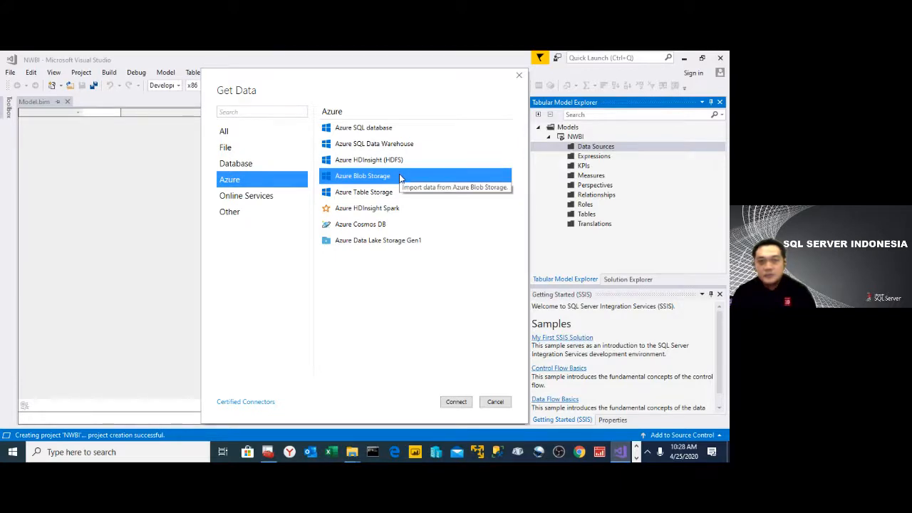
{"action": "left_click", "coordinate": [400, 191]}
{"action": "left_click", "coordinate": [395, 208]}
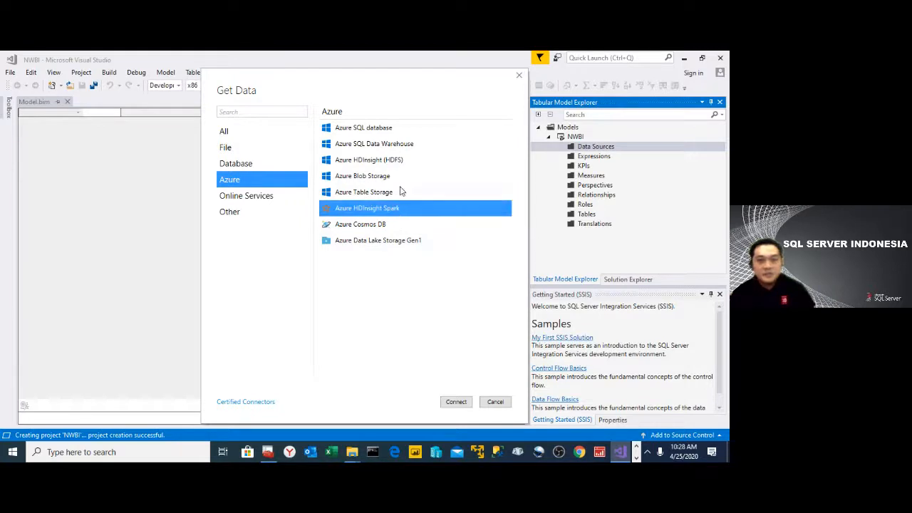
{"action": "left_click", "coordinate": [402, 126]}
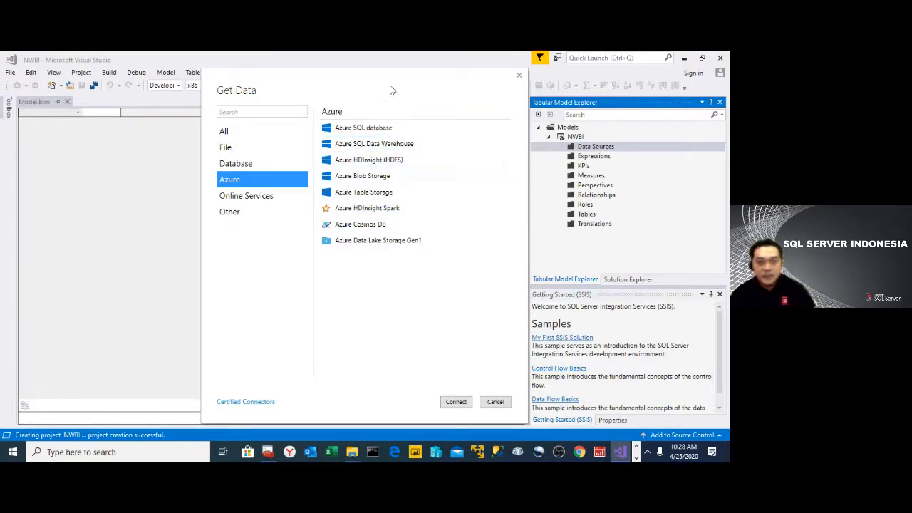
- Examine the Online Services and Other connector categories and return to the list of all data sources
{"action": "left_click", "coordinate": [259, 196]}
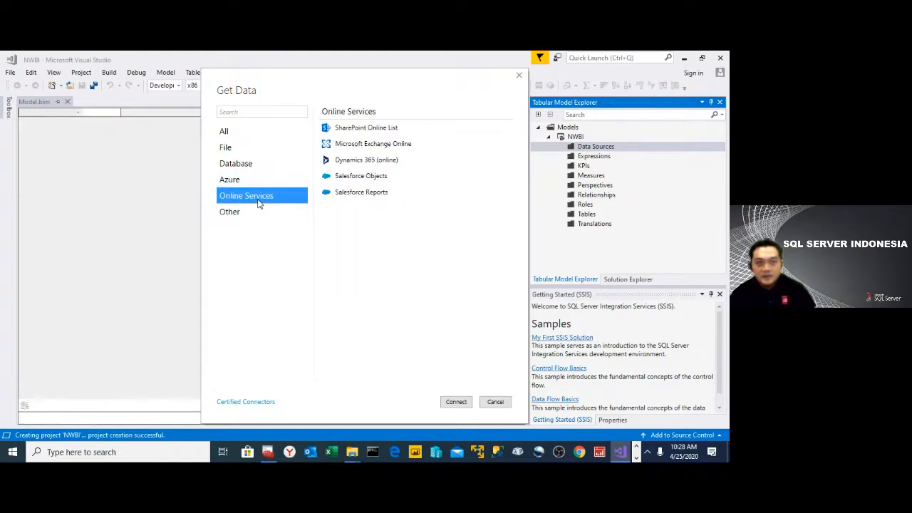
{"action": "left_click", "coordinate": [399, 128]}
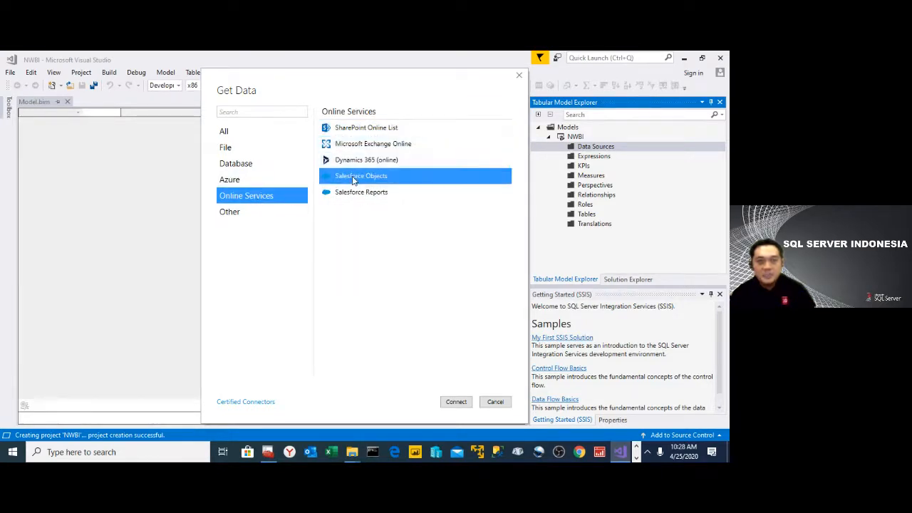
{"action": "left_click", "coordinate": [243, 211]}
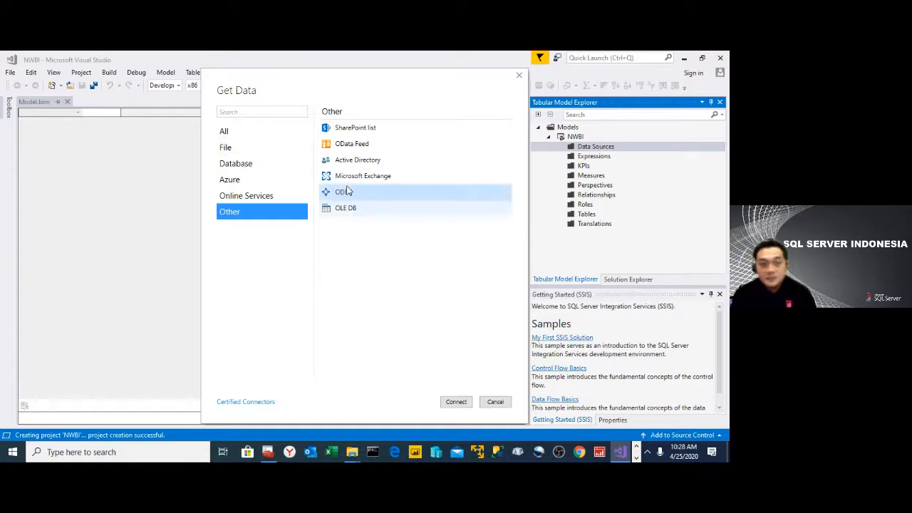
{"action": "left_click", "coordinate": [378, 131]}
{"action": "left_click", "coordinate": [374, 148]}
{"action": "left_click", "coordinate": [391, 163]}
{"action": "left_click", "coordinate": [393, 177]}
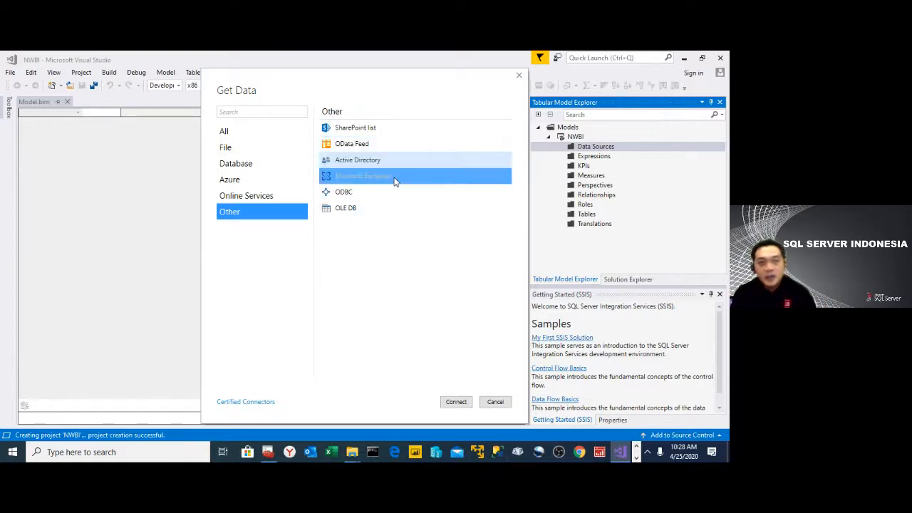
{"action": "left_click", "coordinate": [392, 191]}
{"action": "left_click", "coordinate": [412, 210]}
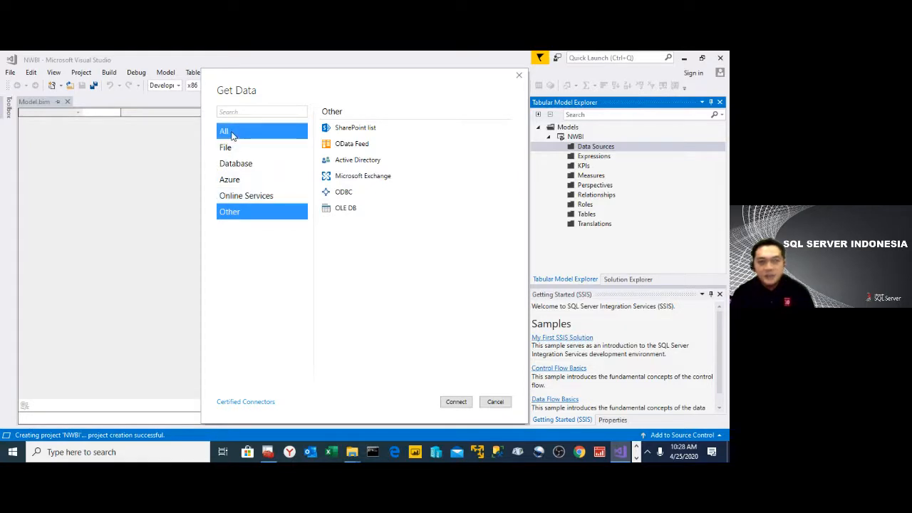
{"action": "left_click", "coordinate": [255, 136]}
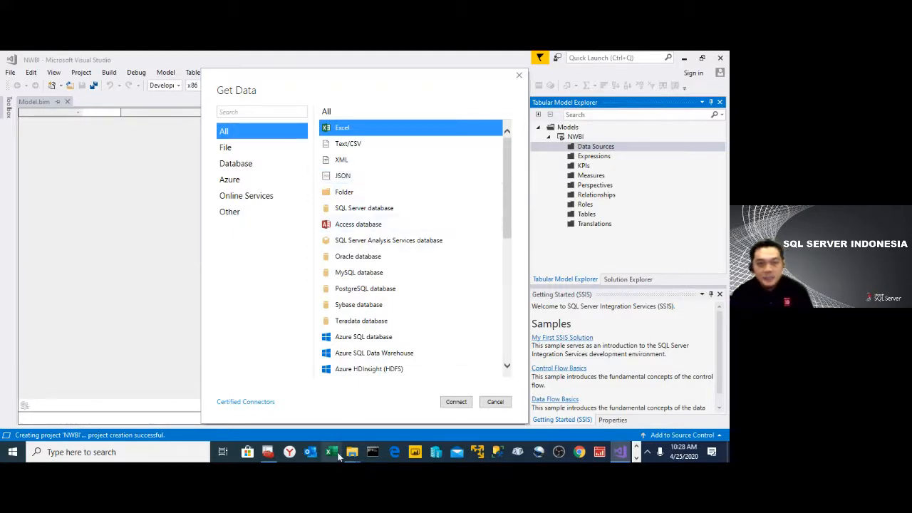
- Switch to the local Data folder in File Explorer, and check the shared folder \\NUGYS\Data in a separate window, closing it again
{"action": "mouse_move", "coordinate": [353, 457]}
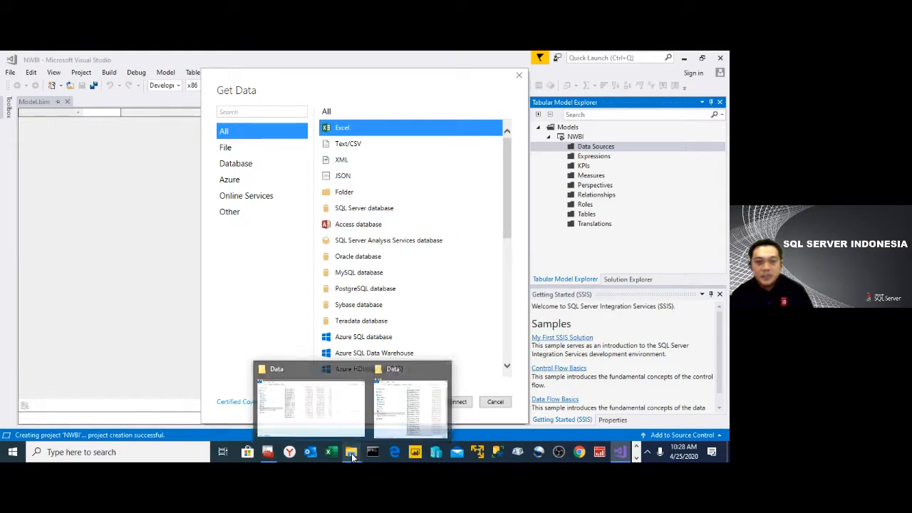
{"action": "left_click", "coordinate": [318, 397]}
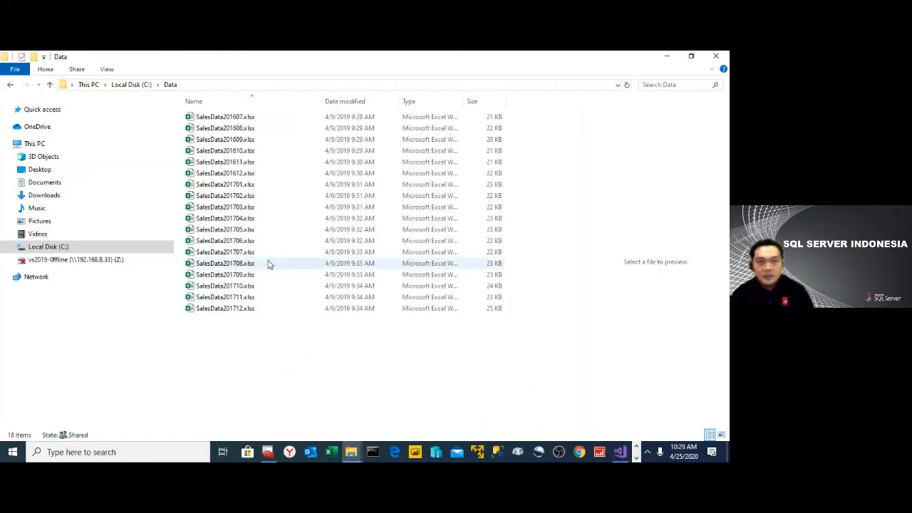
{"action": "right_click", "coordinate": [13, 451]}
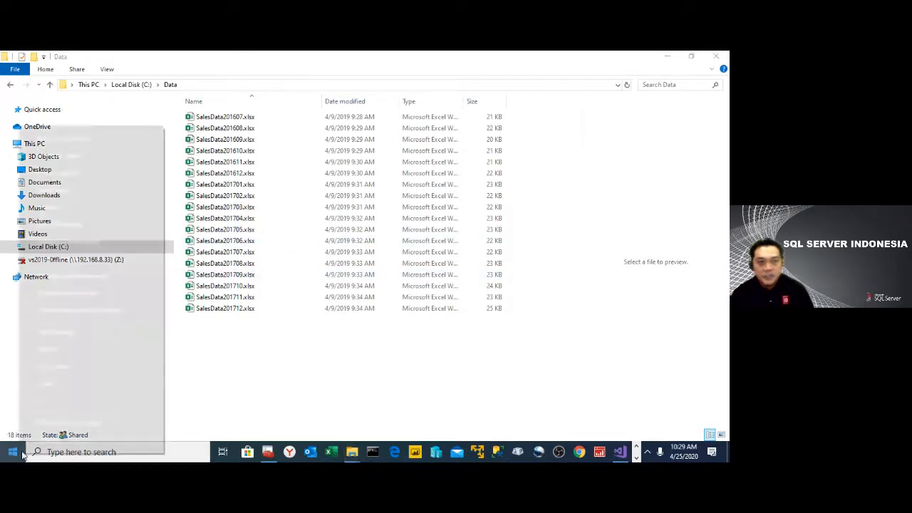
{"action": "left_click", "coordinate": [86, 410]}
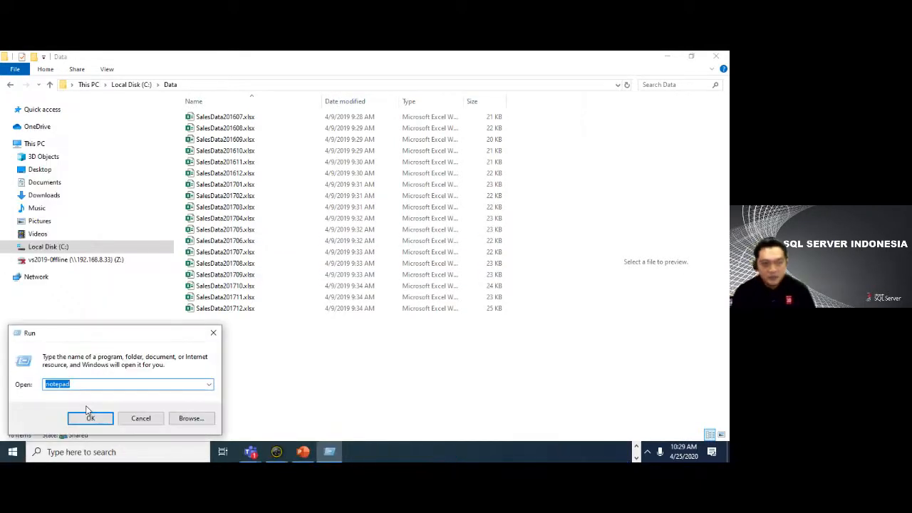
{"action": "type", "text": "\\\\NUGY"}
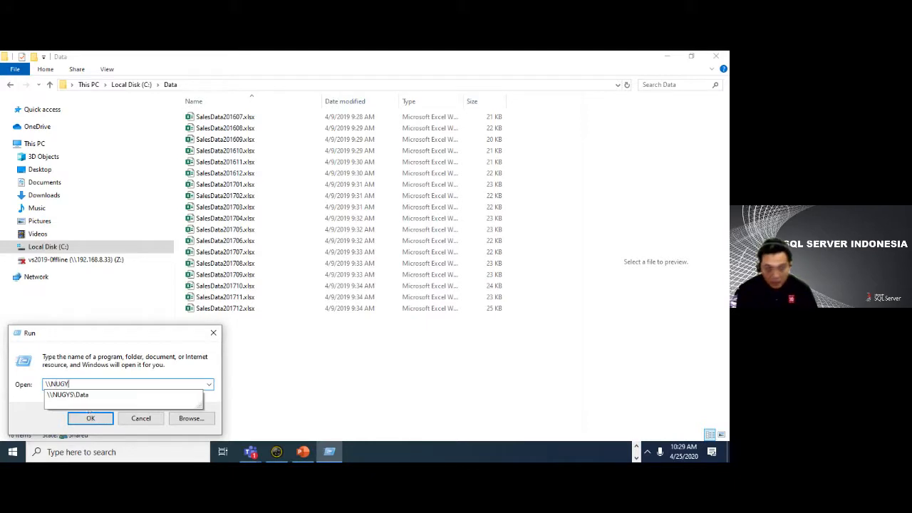
{"action": "type", "text": "S\\Da"}
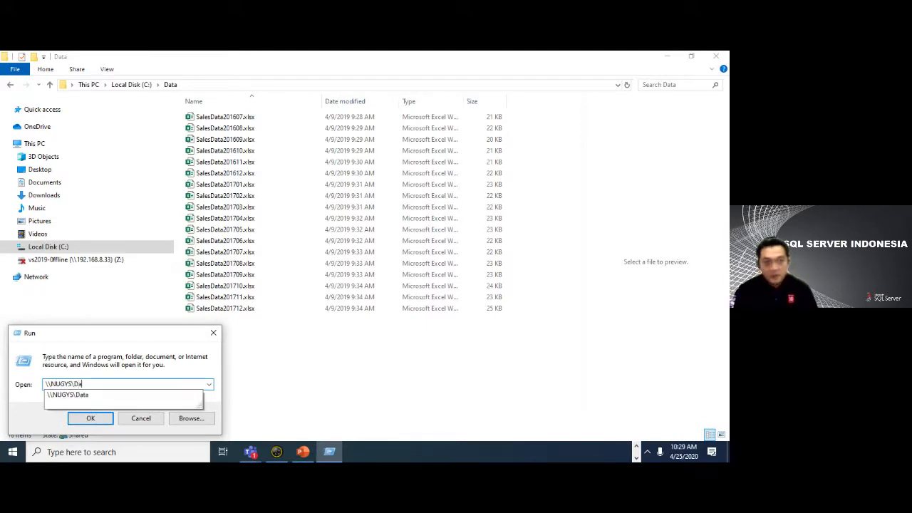
{"action": "type", "text": "ta"}
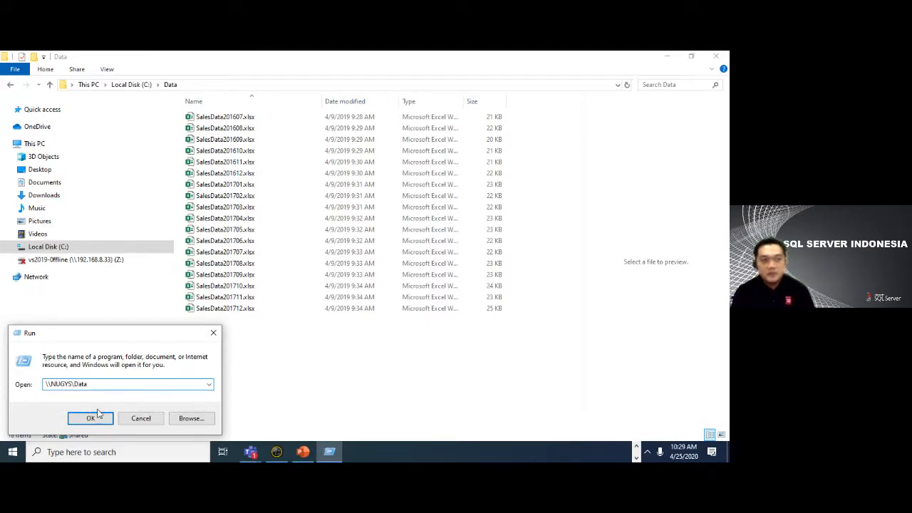
{"action": "left_click", "coordinate": [91, 418]}
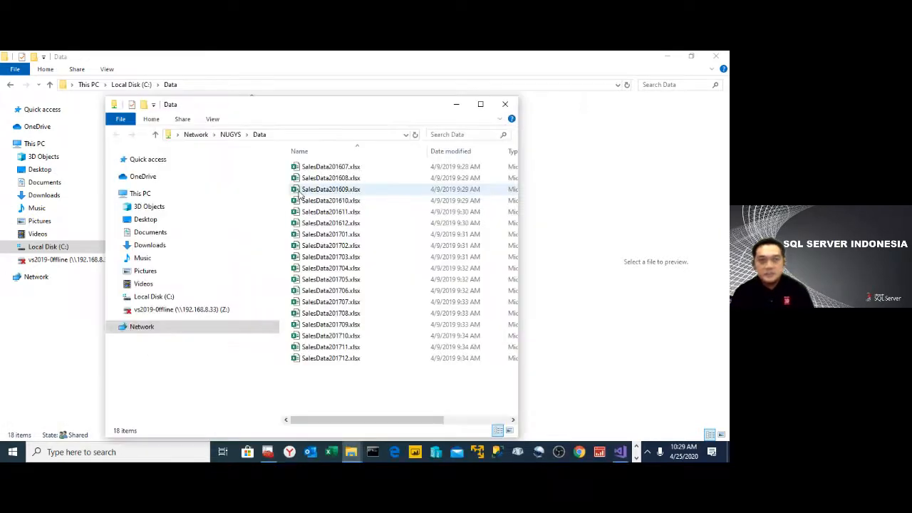
{"action": "left_click", "coordinate": [506, 106]}
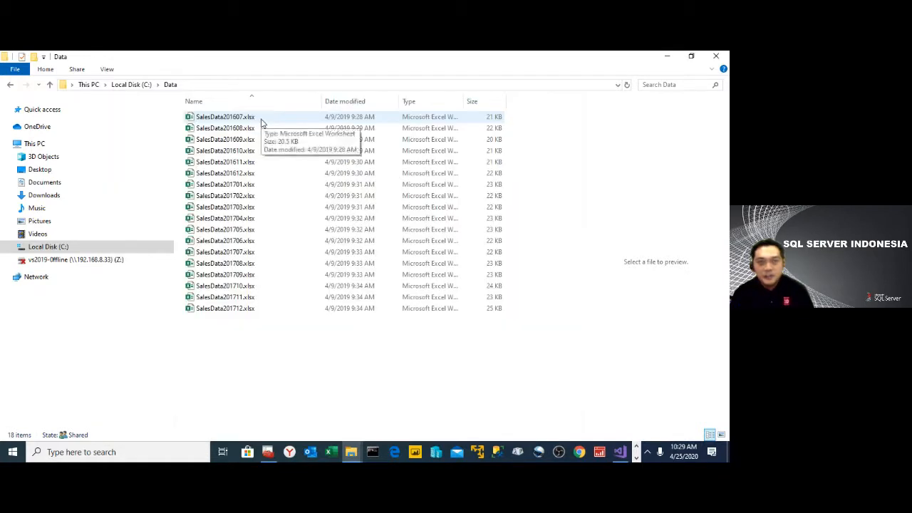
- Open SalesData201607.xlsx from the Data folder and examine the sales table starting at the OrderID header in cell A4
{"action": "double_click", "coordinate": [261, 122]}
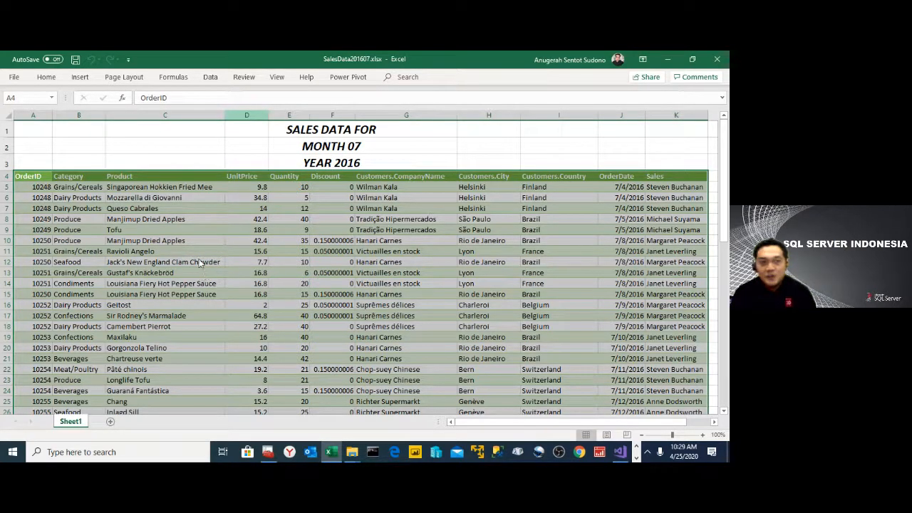
{"action": "left_click", "coordinate": [182, 272]}
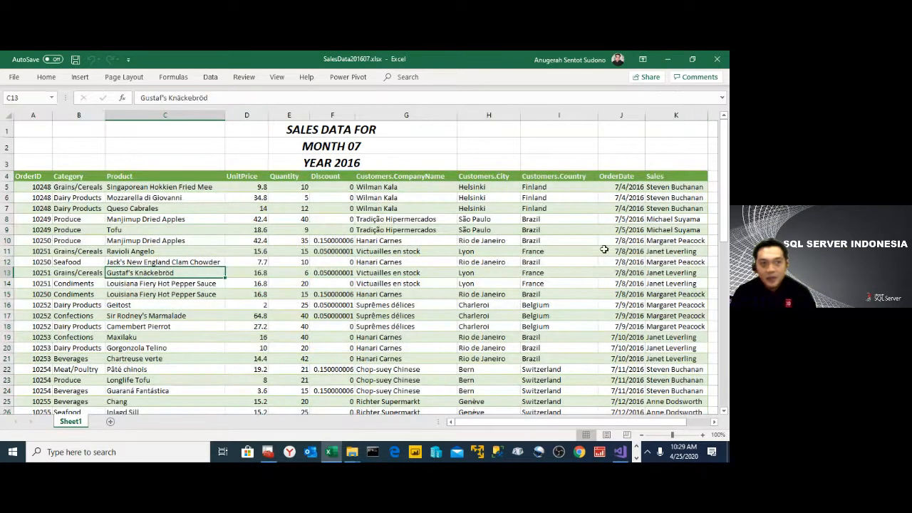
{"action": "scroll", "coordinate": [460, 281], "scroll_direction": "down", "scroll_amount": 1}
{"action": "scroll", "coordinate": [463, 278], "scroll_direction": "up", "scroll_amount": 1}
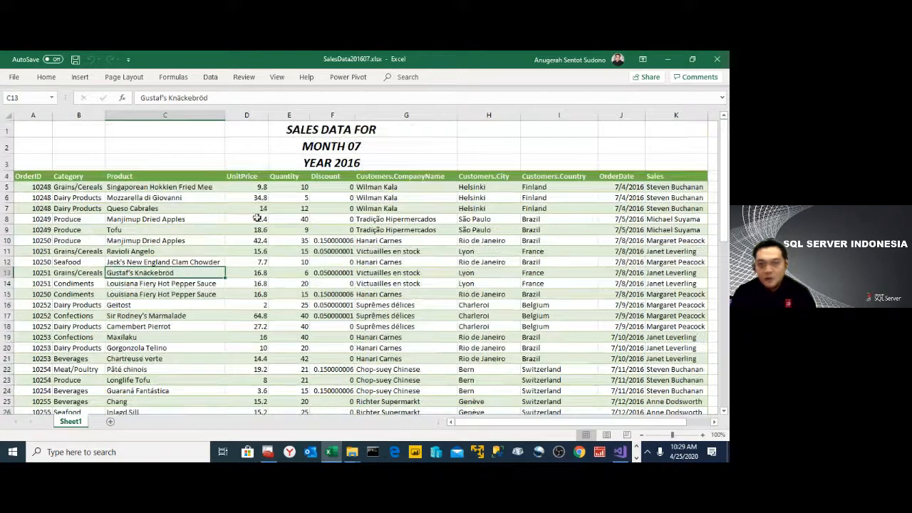
{"action": "left_click", "coordinate": [34, 176]}
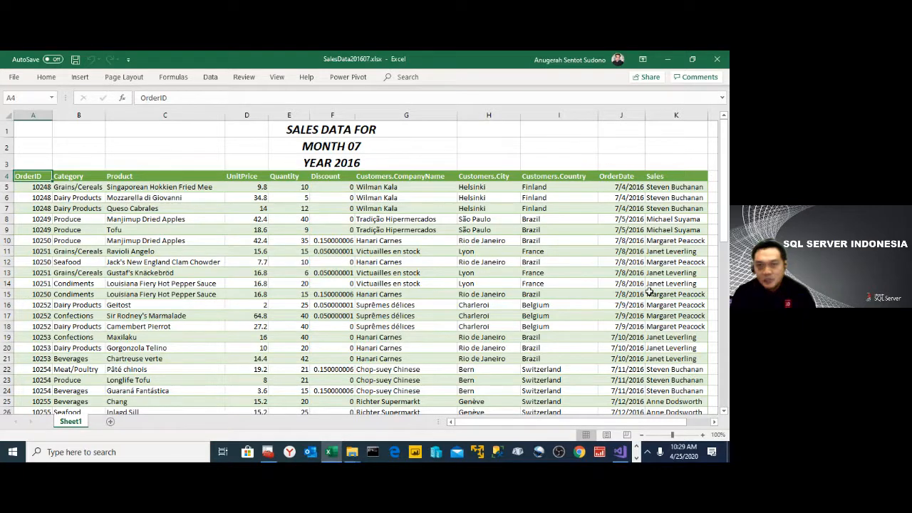
{"action": "scroll", "coordinate": [649, 292], "scroll_direction": "down", "scroll_amount": 1}
{"action": "scroll", "coordinate": [647, 289], "scroll_direction": "up", "scroll_amount": 1}
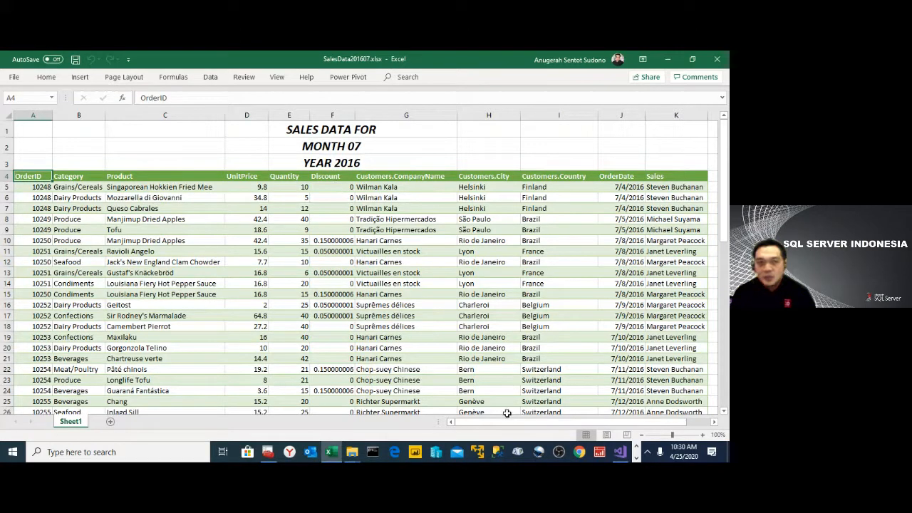
- Check the columns through to Sales and the month and year title rows above the table, and close the workbook
{"action": "left_click_drag", "start_coordinate": [512, 420], "coordinate": [570, 428]}
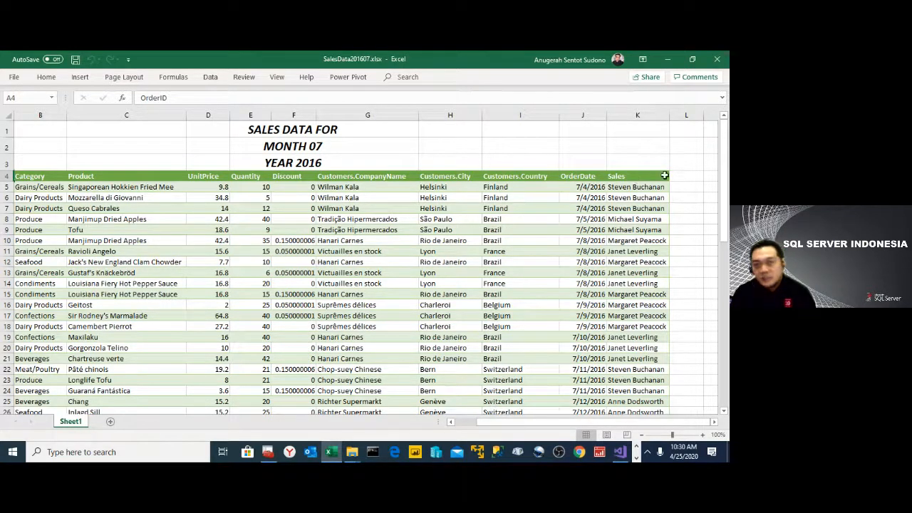
{"action": "left_click", "coordinate": [311, 147]}
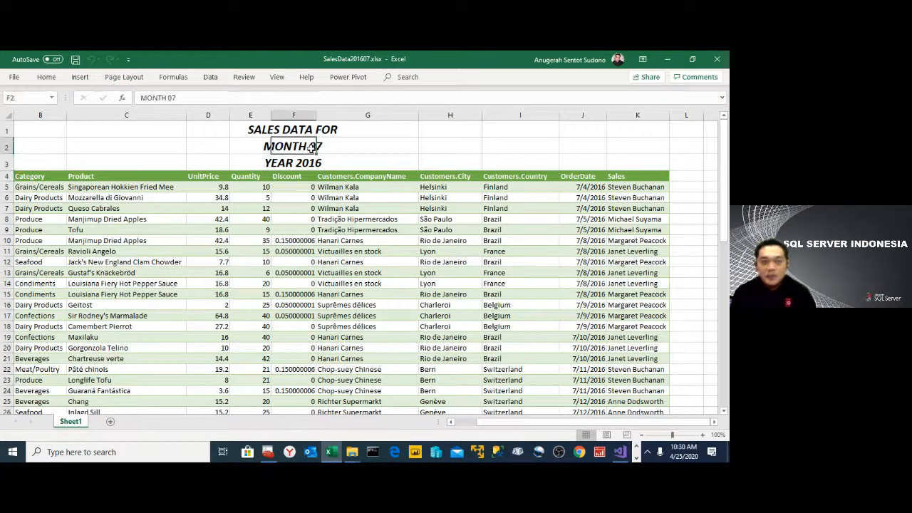
{"action": "left_click", "coordinate": [326, 165]}
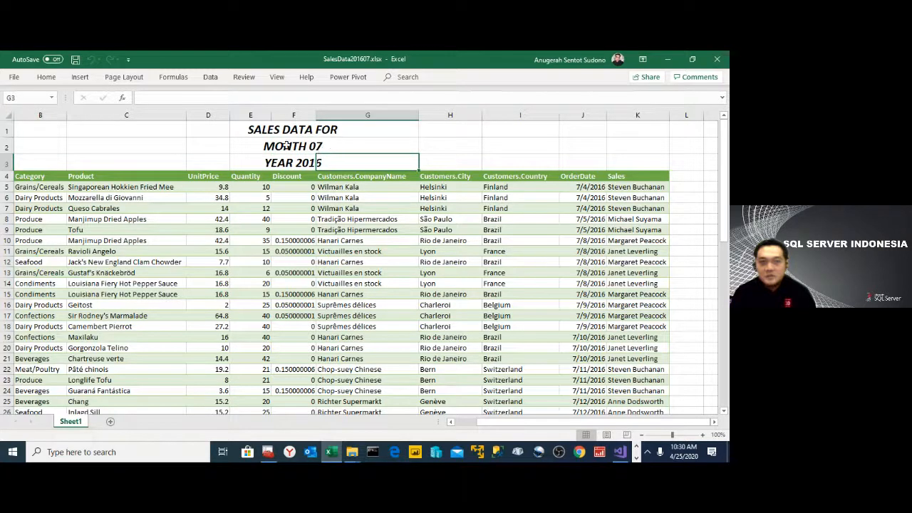
{"action": "left_click", "coordinate": [717, 60]}
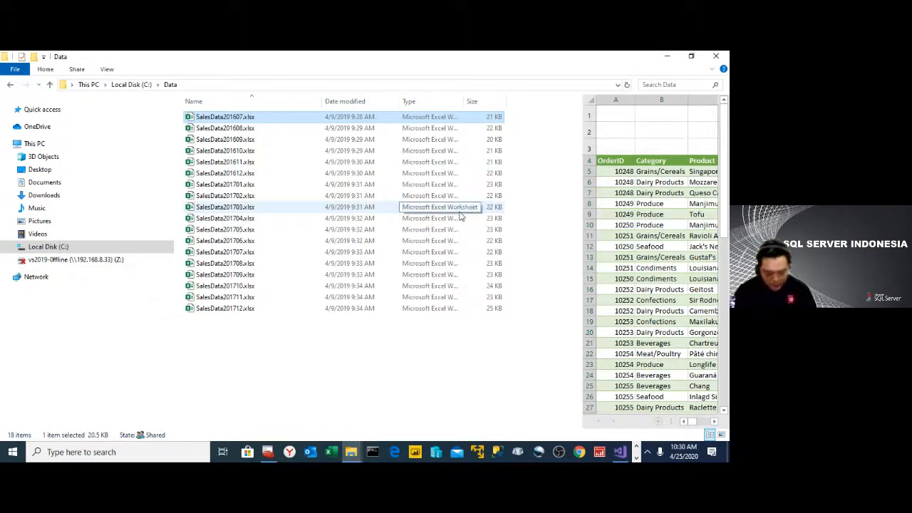
- Launch Notepad and write the heading "BUSINESS QUESTION :" on the first line of the blank document
{"action": "key", "text": "super+r"}
{"action": "type", "text": "notepad"}
{"action": "key", "text": "Return"}
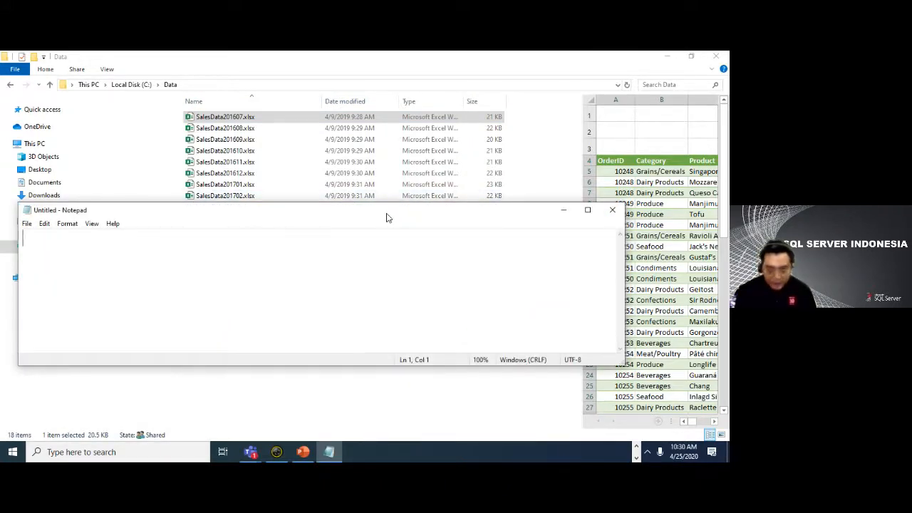
{"action": "type", "text": "BUS"}
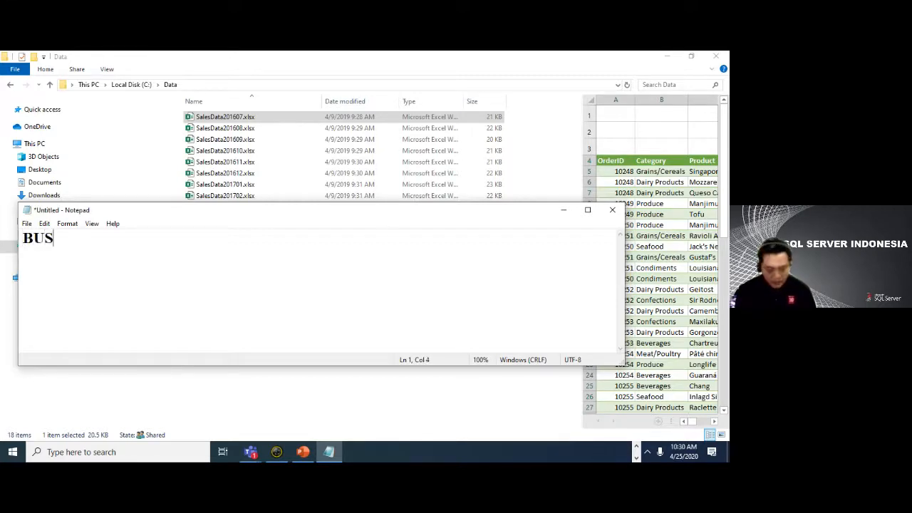
{"action": "type", "text": "INES"}
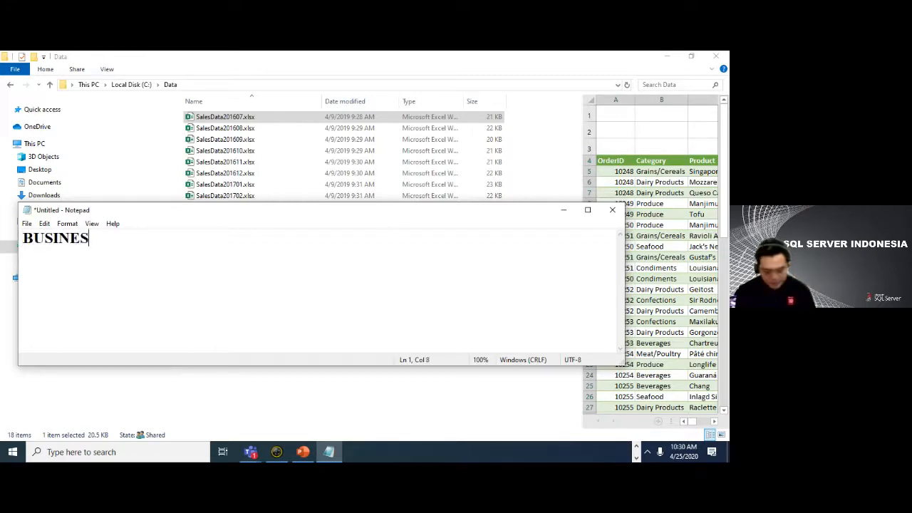
{"action": "type", "text": "S QUESTION :"}
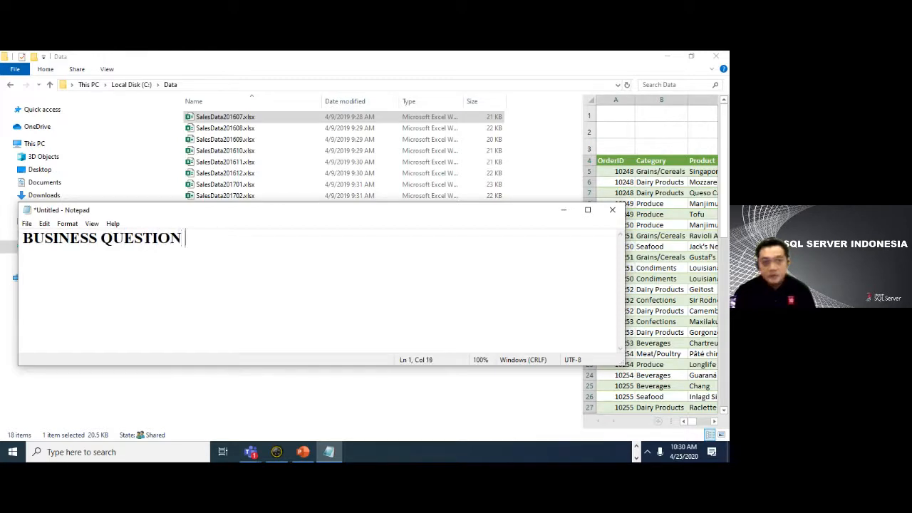
- Begin a second line under the heading with the text "ANALISA SALES BERDASARKAN"
{"action": "key", "text": "Return"}
{"action": "type", "text": "a"}
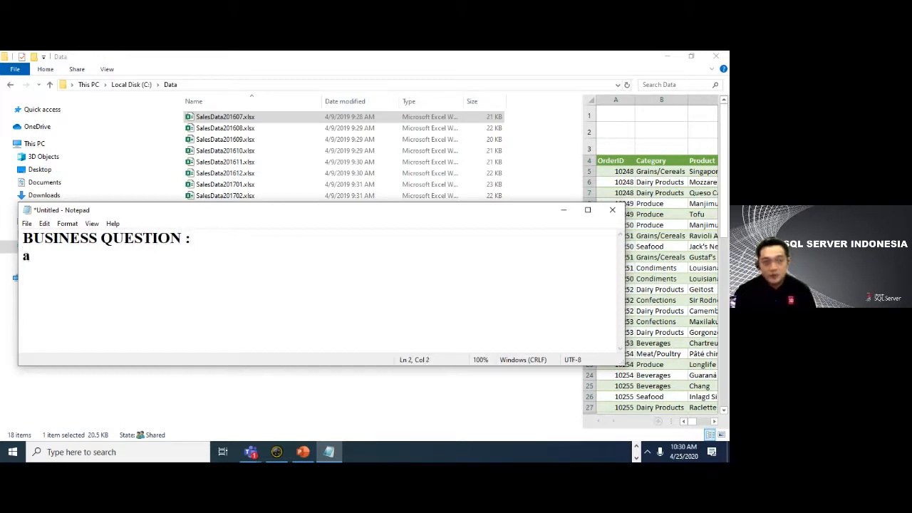
{"action": "key", "text": "BackSpace"}
{"action": "type", "text": "a"}
{"action": "key", "text": "BackSpace"}
{"action": "type", "text": "A"}
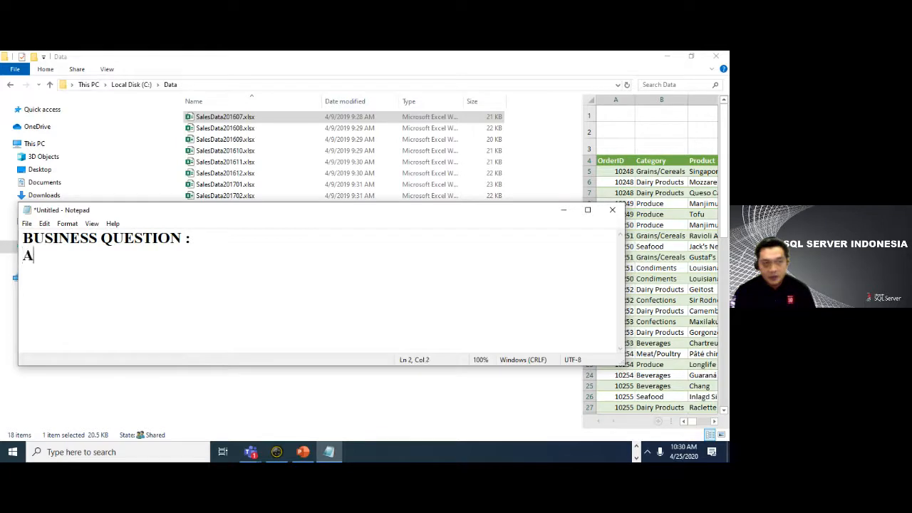
{"action": "type", "text": "NALISA SE"}
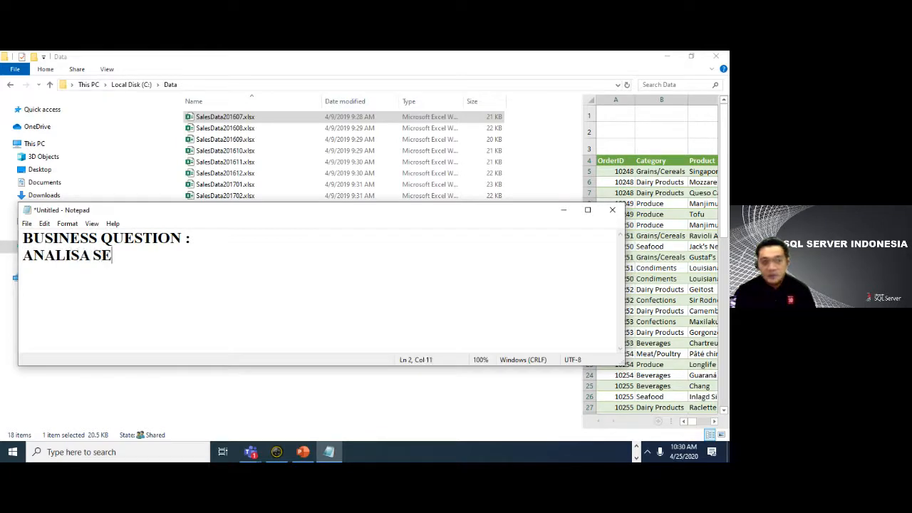
{"action": "key", "text": "BackSpace"}
{"action": "type", "text": "ALES BER"}
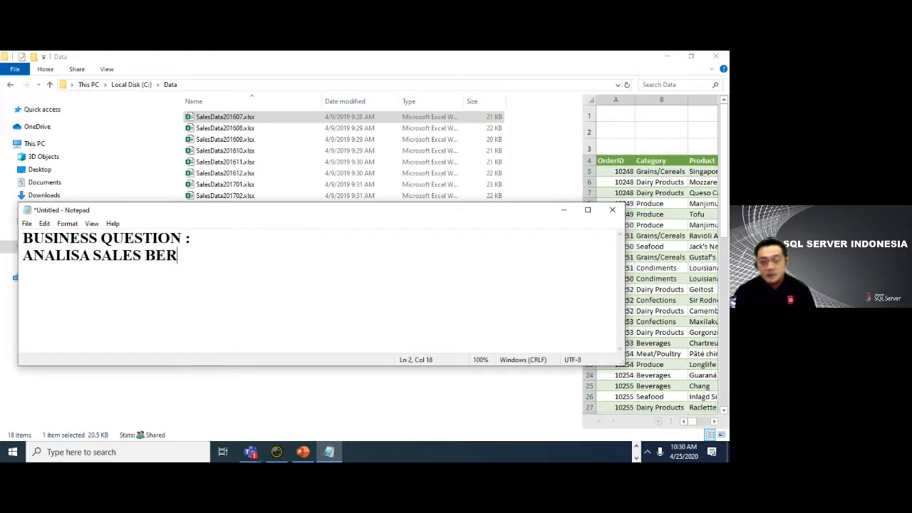
{"action": "type", "text": "DASARKAN "}
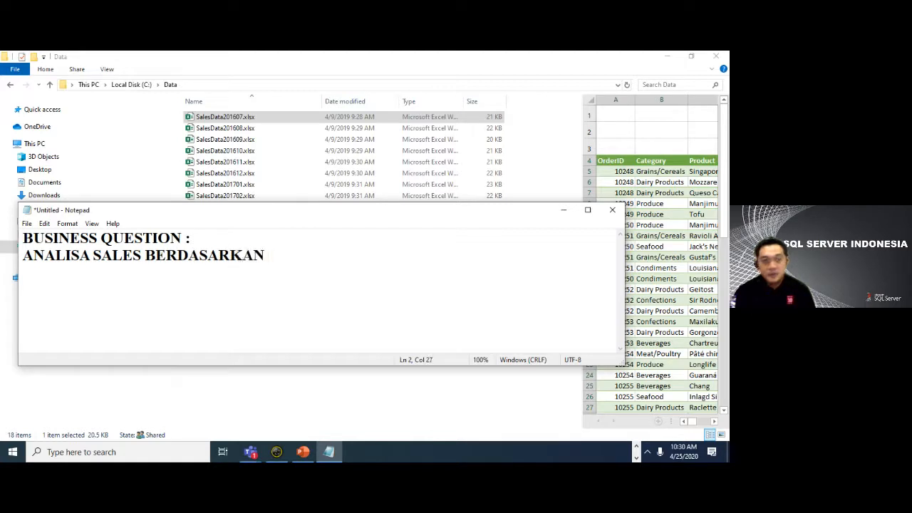
{"action": "type", "text": "DATE, CUST"}
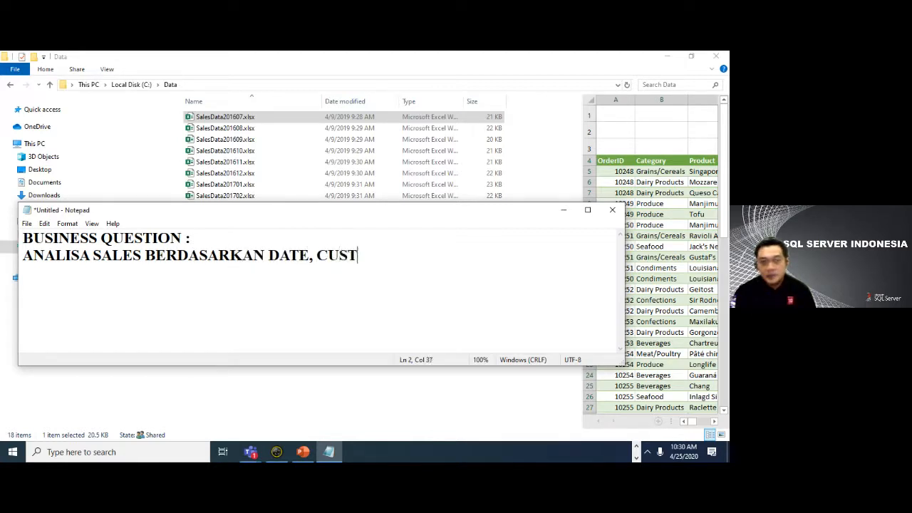
{"action": "type", "text": "OMER, "}
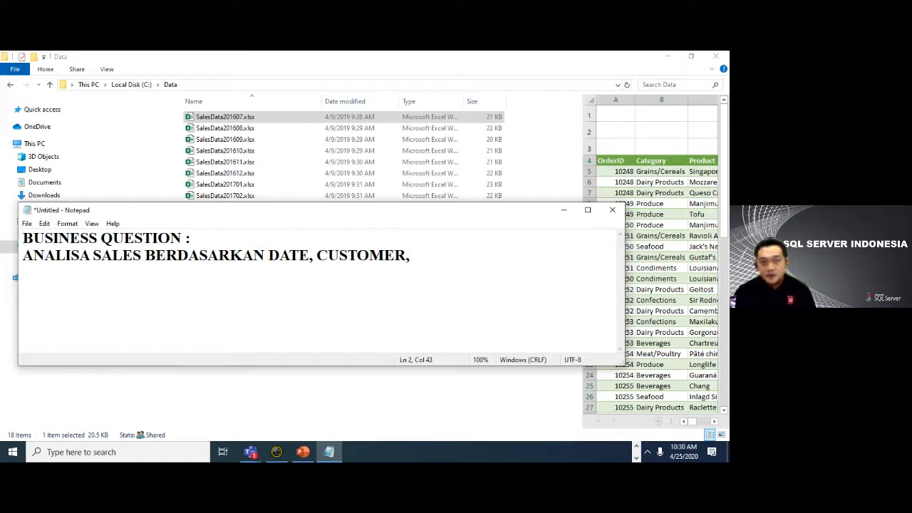
{"action": "type", "text": "PRD"}
- Complete the sentence with "DATE, CUSTOMER, PRODUCT, SALES EMPLOYEE" and put the text from BERDASARKAN onward on its own line
{"action": "key", "text": "BackSpace"}
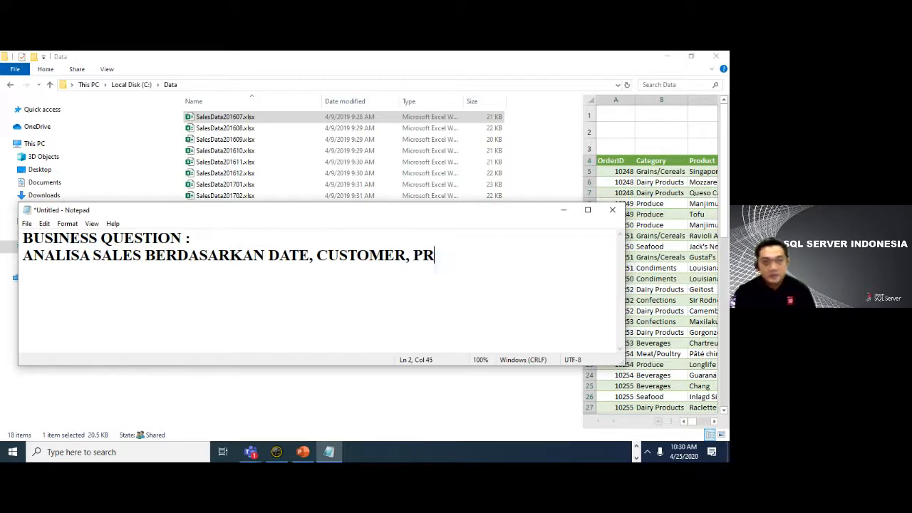
{"action": "type", "text": "ODUC"}
{"action": "key", "text": "BackSpace"}
{"action": "key", "text": "BackSpace"}
{"action": "type", "text": "DUC"}
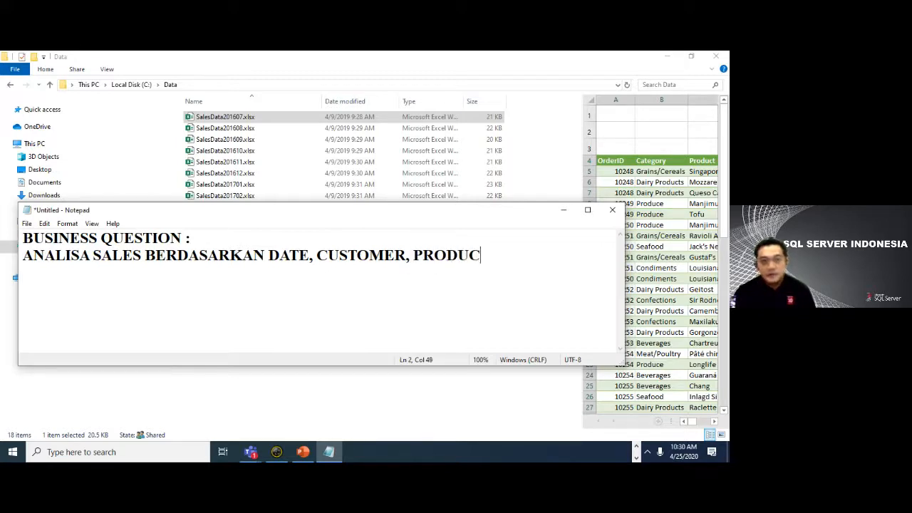
{"action": "type", "text": "T, SALES"}
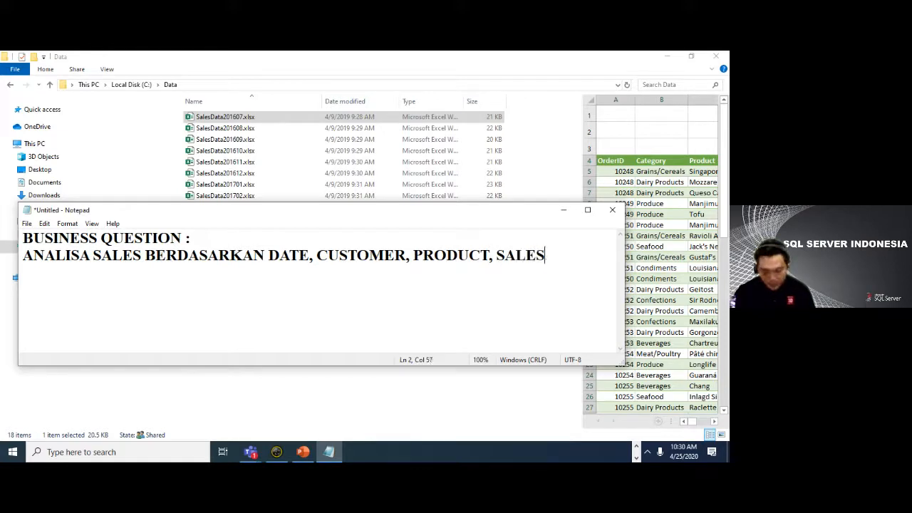
{"action": "type", "text": " EMPLOYEE"}
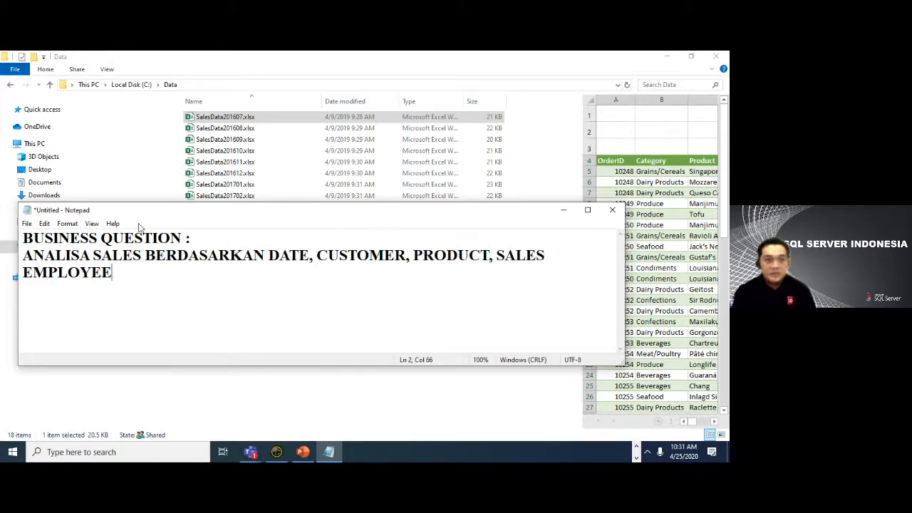
{"action": "key", "text": "Return"}
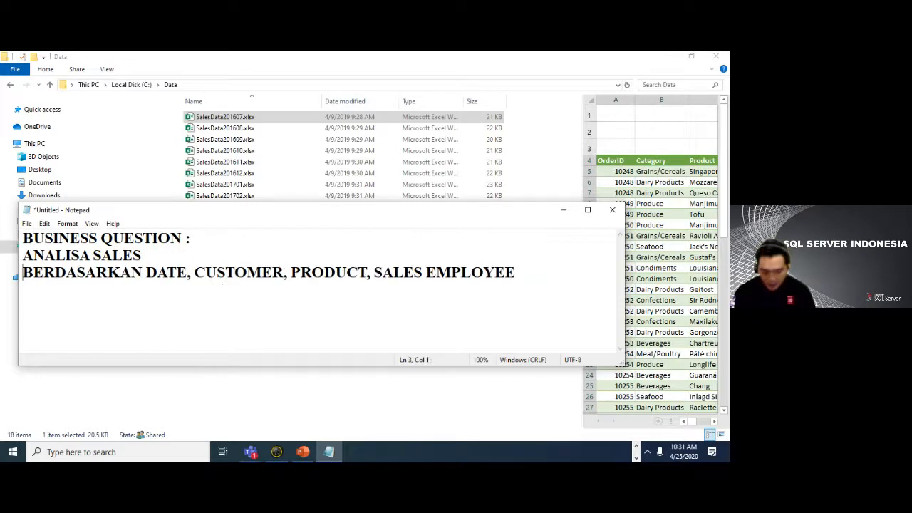
{"action": "left_click", "coordinate": [177, 259]}
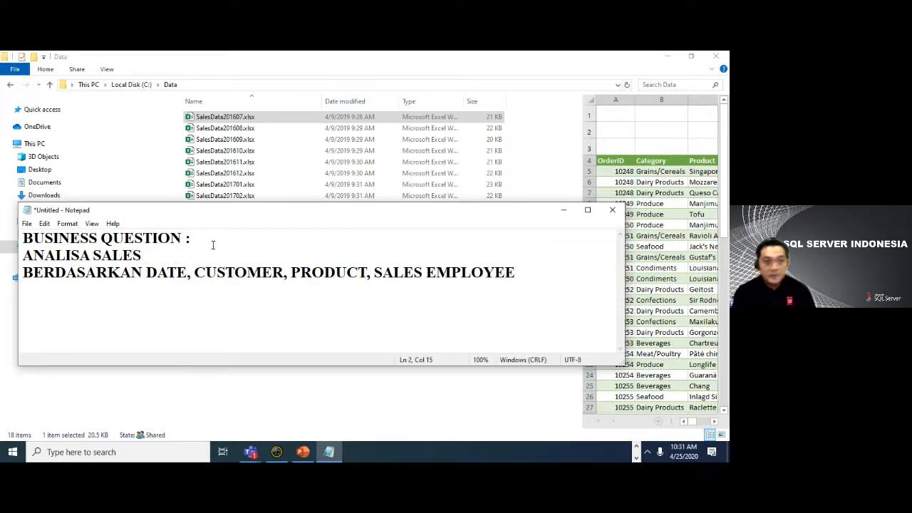
- Add "-> MEASURE" after ANALISA SALES on the second line of the note
{"action": "type", "text": "->"}
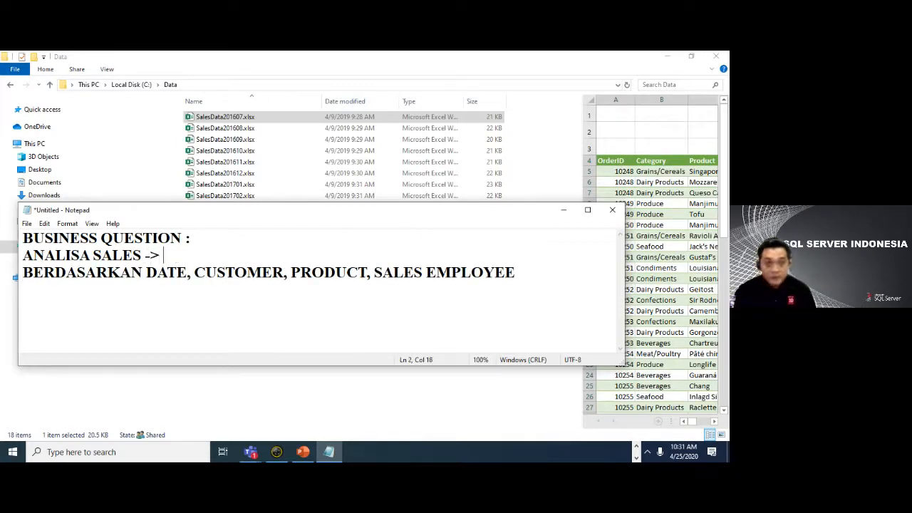
{"action": "type", "text": " ME"}
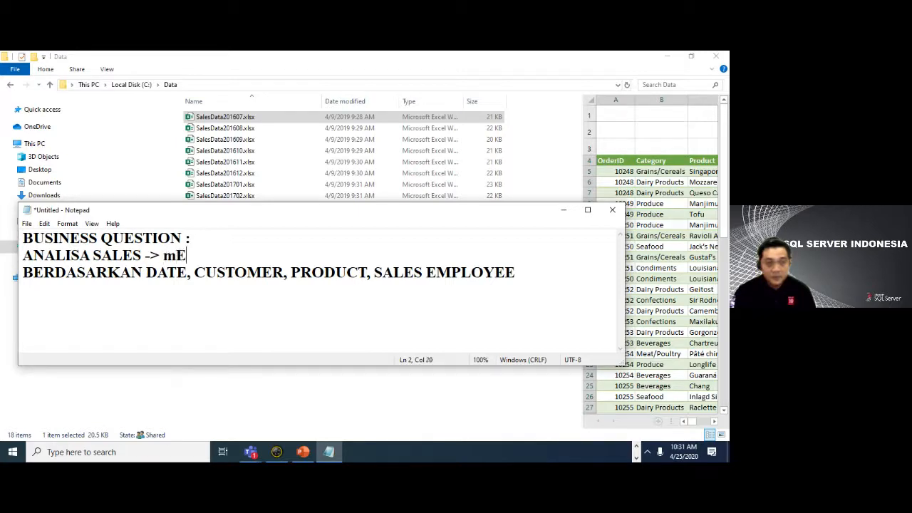
{"action": "key", "text": "BackSpace"}
{"action": "key", "text": "BackSpace"}
{"action": "type", "text": "E"}
{"action": "key", "text": "BackSpace"}
{"action": "type", "text": "MEAUSE"}
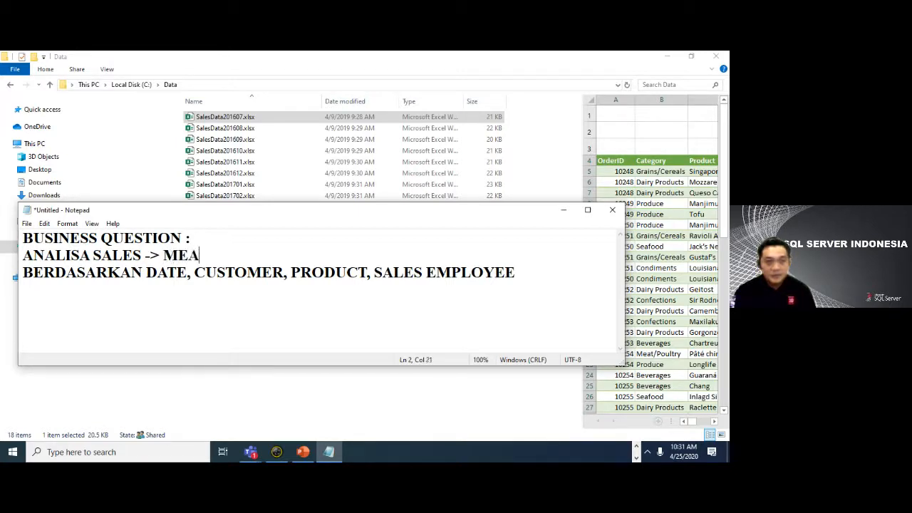
{"action": "key", "text": "BackSpace"}
{"action": "key", "text": "BackSpace"}
{"action": "key", "text": "BackSpace"}
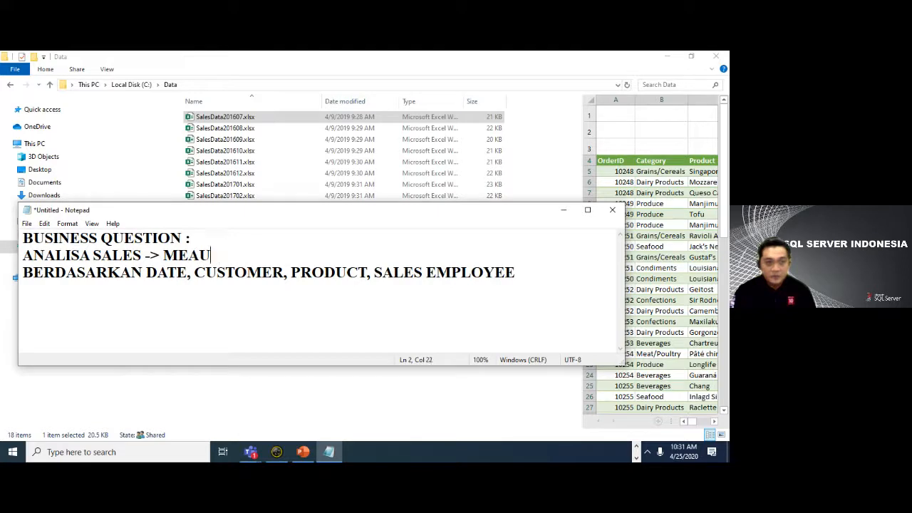
{"action": "type", "text": "SURE"}
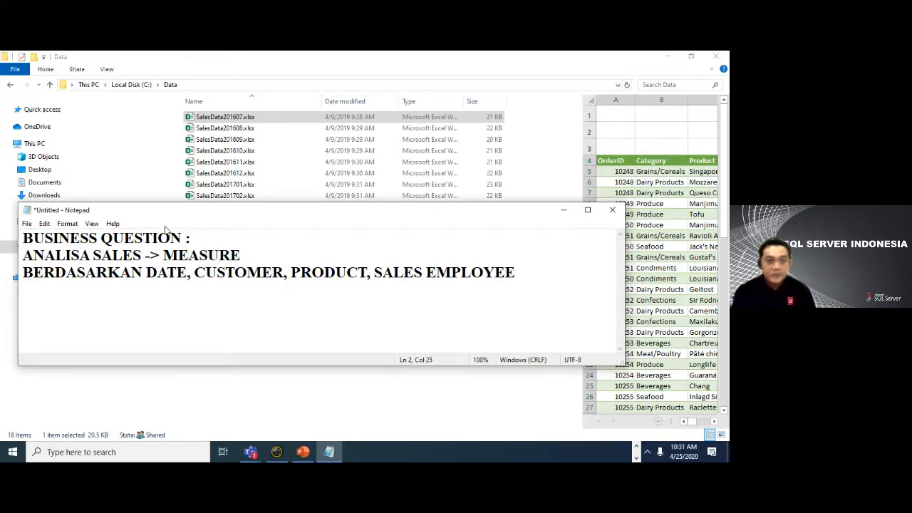
- Split the list after BERDASARKAN DATE so that CUSTOMER, PRODUCT and SALES EMPLOYEE each stand on their own line
{"action": "left_click", "coordinate": [191, 273]}
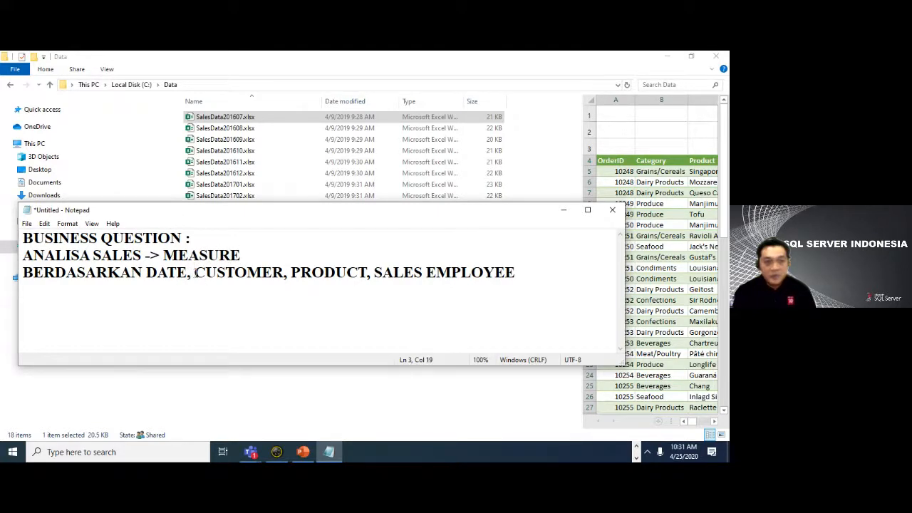
{"action": "key", "text": "Return"}
{"action": "key", "text": "Right"}
{"action": "key", "text": "Right"}
{"action": "key", "text": "Right"}
{"action": "key", "text": "Right"}
{"action": "key", "text": "Right"}
{"action": "key", "text": "Right"}
{"action": "key", "text": "Right"}
{"action": "key", "text": "Right"}
{"action": "key", "text": "Right"}
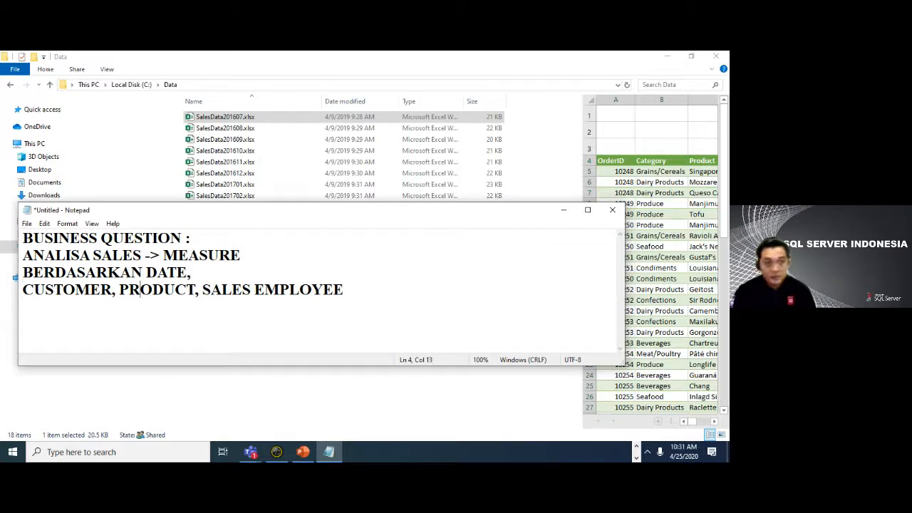
{"action": "key", "text": "Right"}
{"action": "key", "text": "Return"}
{"action": "key", "text": "Right"}
{"action": "key", "text": "Right"}
{"action": "key", "text": "Right"}
{"action": "key", "text": "Right"}
{"action": "key", "text": "Right"}
{"action": "key", "text": "Right"}
{"action": "key", "text": "Right"}
{"action": "key", "text": "Right"}
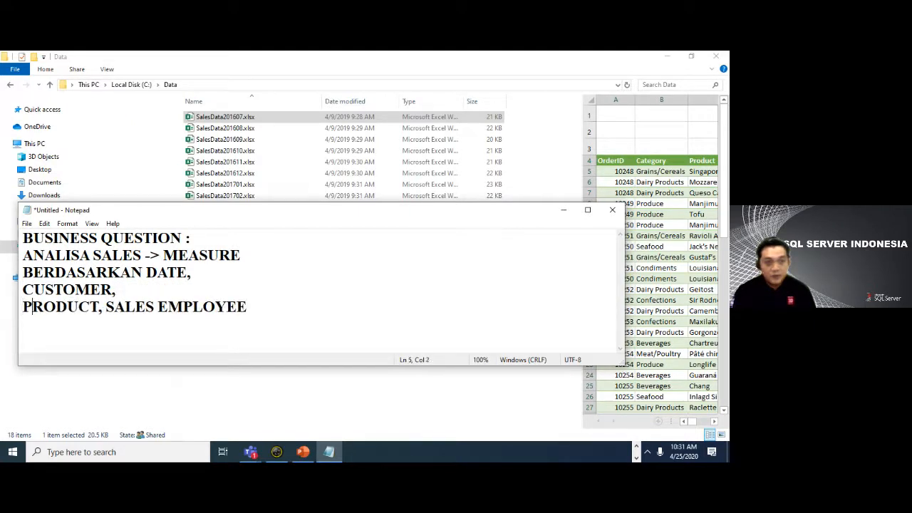
{"action": "key", "text": "Right"}
{"action": "key", "text": "Return"}
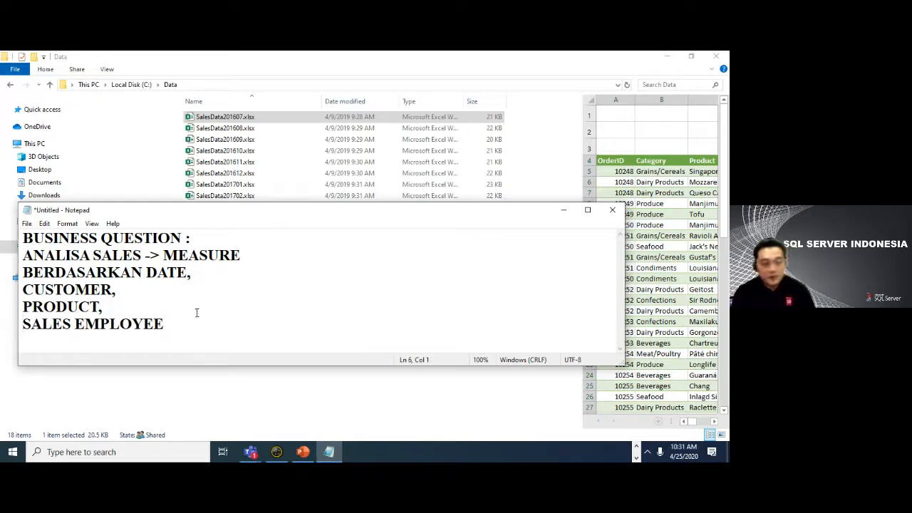
- Add "-> DIMENSION" at the end of the BERDASARKAN DATE line
{"action": "left_click", "coordinate": [214, 275]}
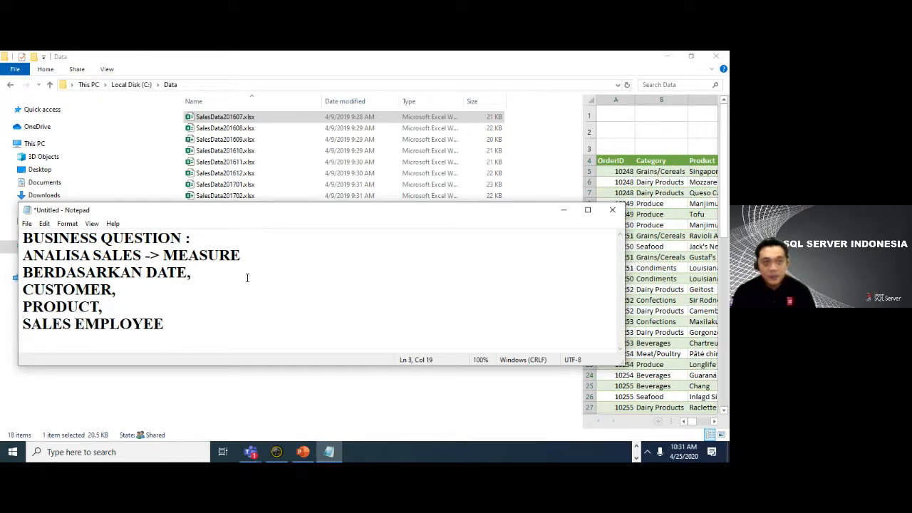
{"action": "type", "text": "-> di"}
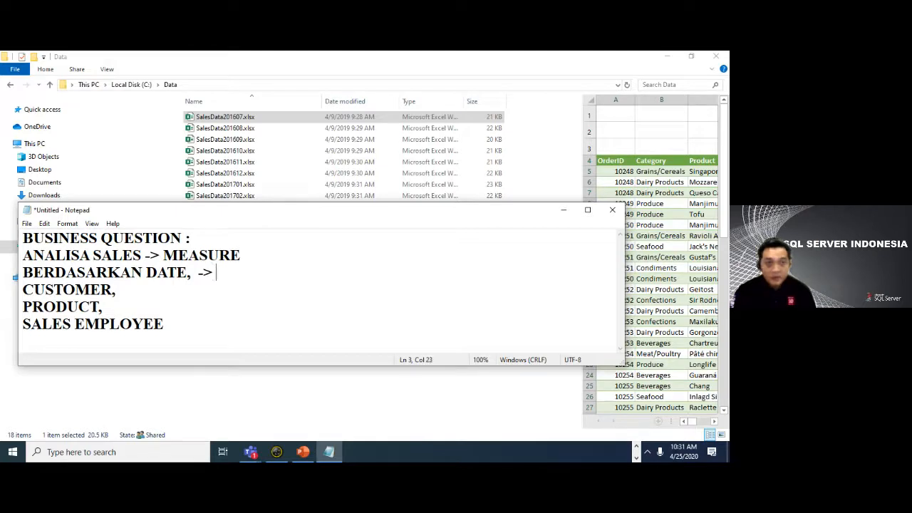
{"action": "type", "text": "me"}
{"action": "key", "text": "BackSpace"}
{"action": "key", "text": "BackSpace"}
{"action": "key", "text": "BackSpace"}
{"action": "key", "text": "BackSpace"}
{"action": "type", "text": "DI"}
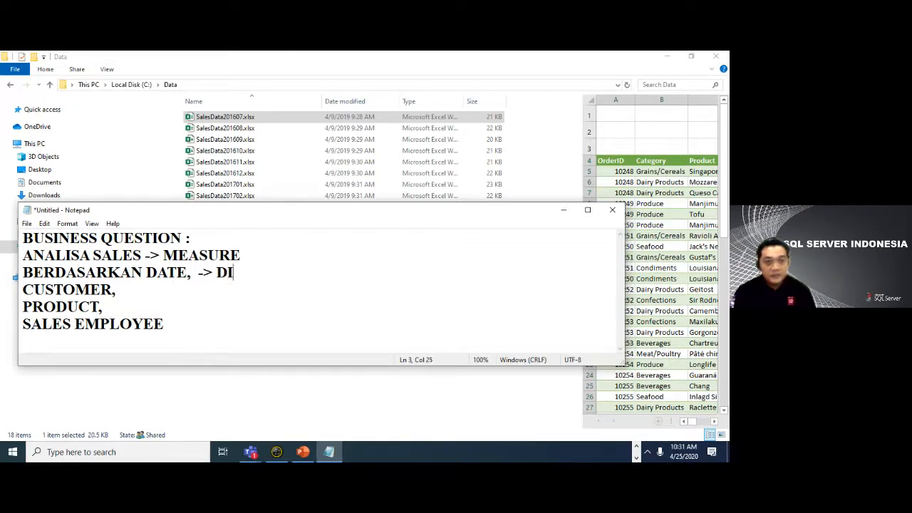
{"action": "type", "text": "MENSION"}
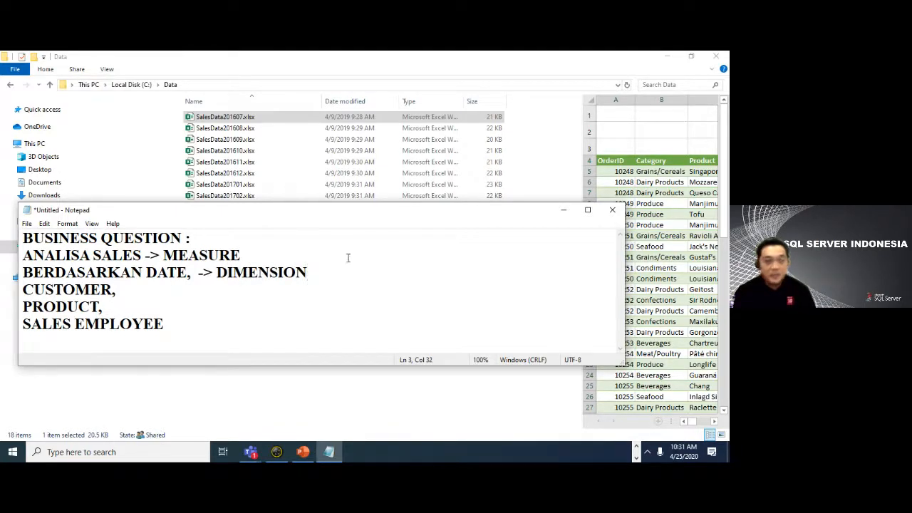
- Copy "-> DIMENSION" from the DATE line to the ends of the CUSTOMER, PRODUCT and SALES EMPLOYEE lines
{"action": "left_click_drag", "start_coordinate": [198, 273], "coordinate": [324, 280]}
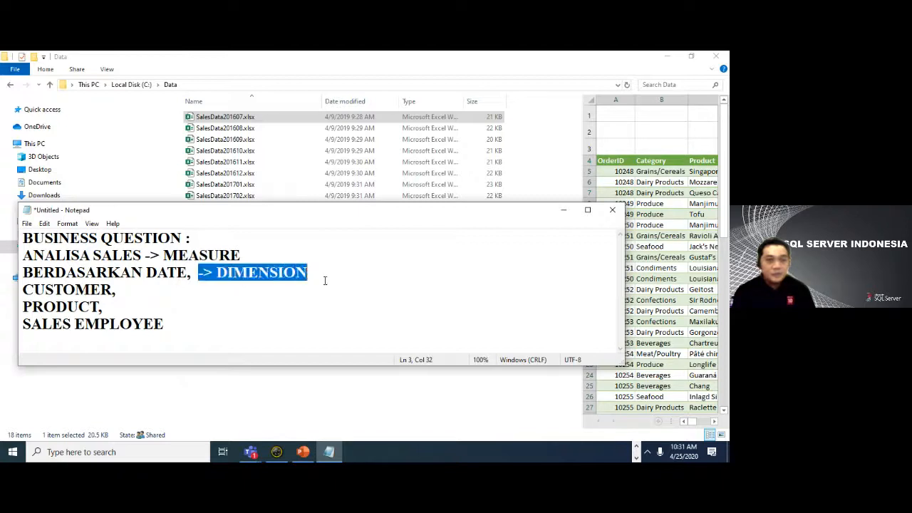
{"action": "key", "text": "ctrl+c"}
{"action": "left_click", "coordinate": [187, 295]}
{"action": "key", "text": "ctrl+v"}
{"action": "left_click", "coordinate": [178, 308]}
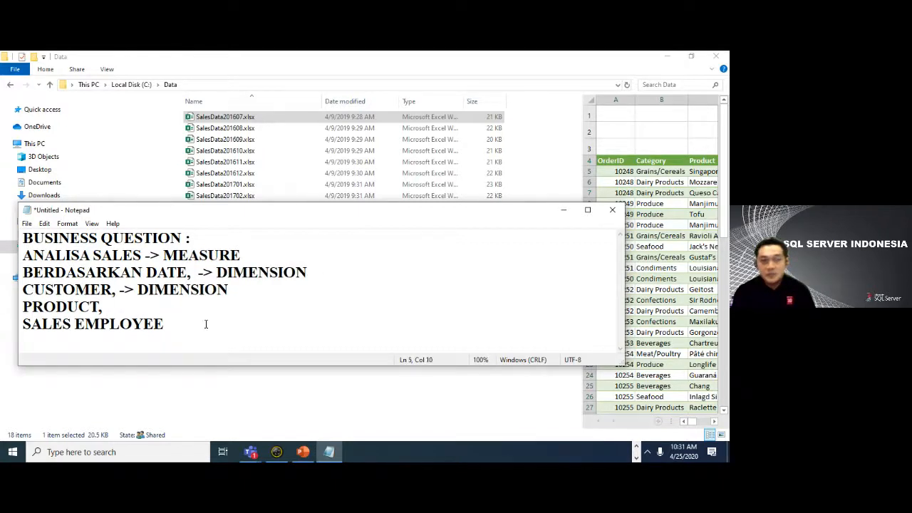
{"action": "key", "text": "ctrl+v"}
{"action": "left_click", "coordinate": [206, 324]}
{"action": "key", "text": "ctrl+v"}
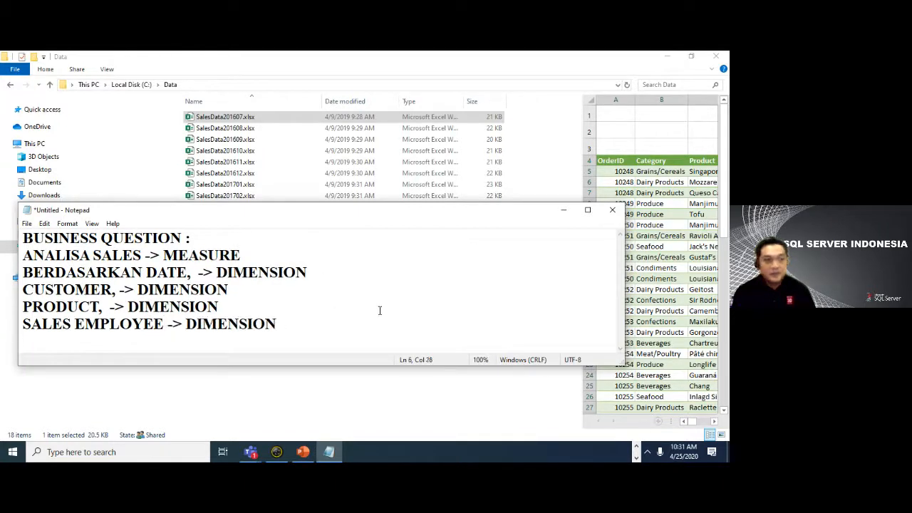
- Minimize the note, switch to Visual Studio and choose Folder as the data source to connect to
{"action": "left_click", "coordinate": [565, 211]}
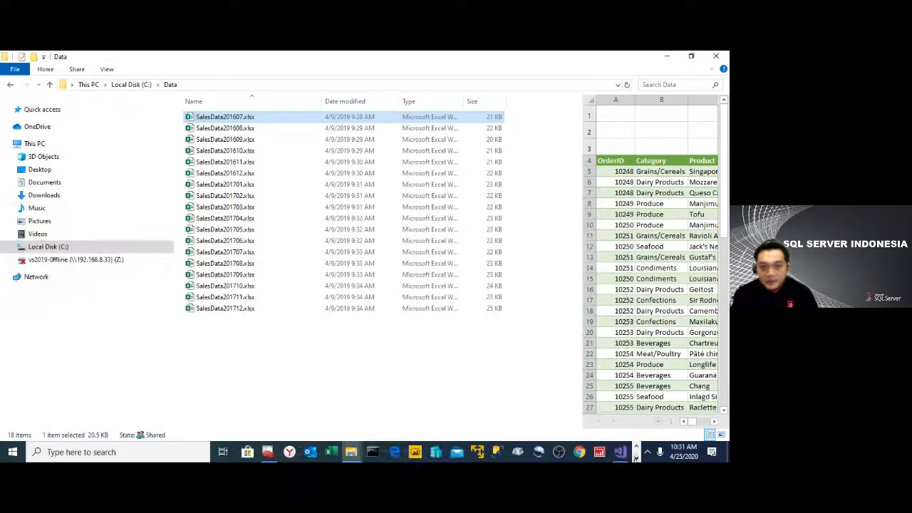
{"action": "left_click", "coordinate": [636, 447]}
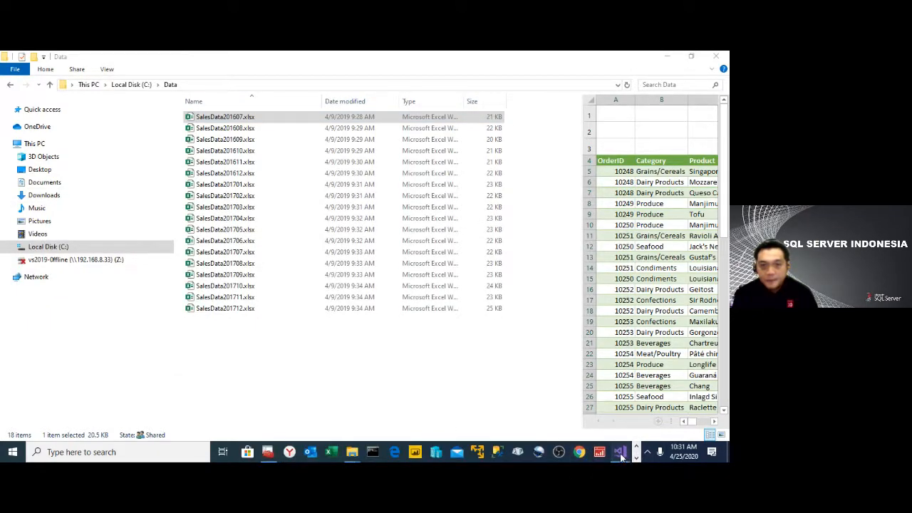
{"action": "left_click", "coordinate": [621, 453]}
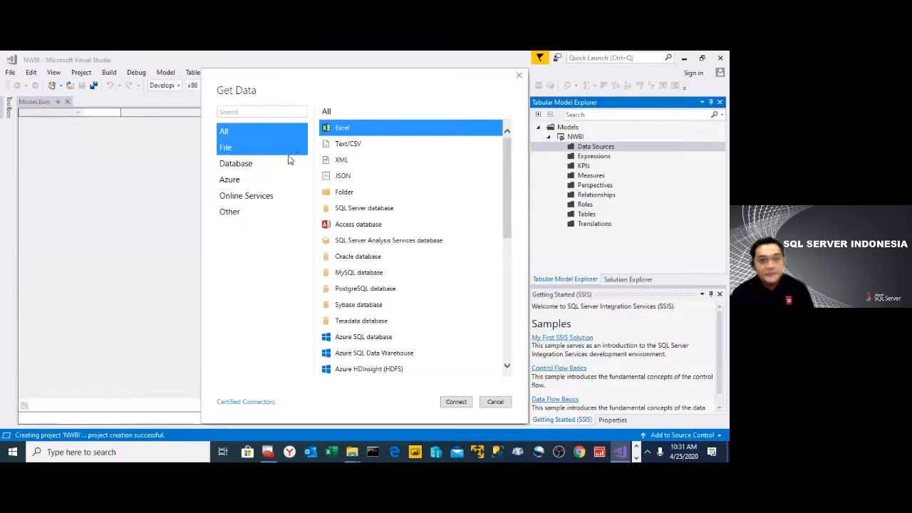
{"action": "left_click", "coordinate": [249, 112]}
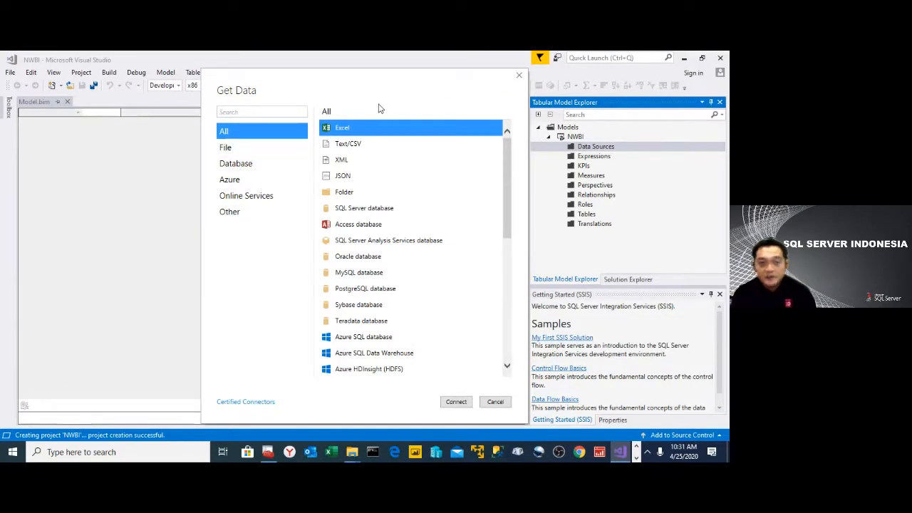
{"action": "left_click", "coordinate": [362, 194]}
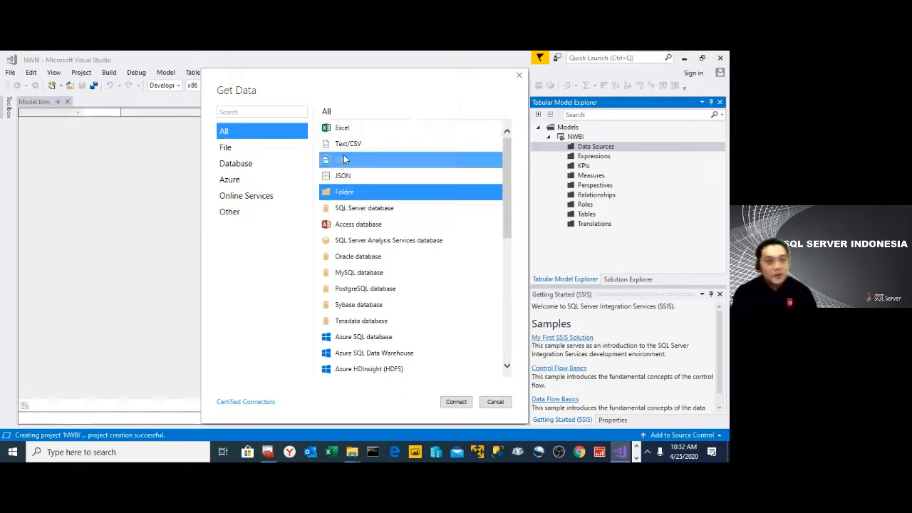
{"action": "left_click", "coordinate": [456, 402]}
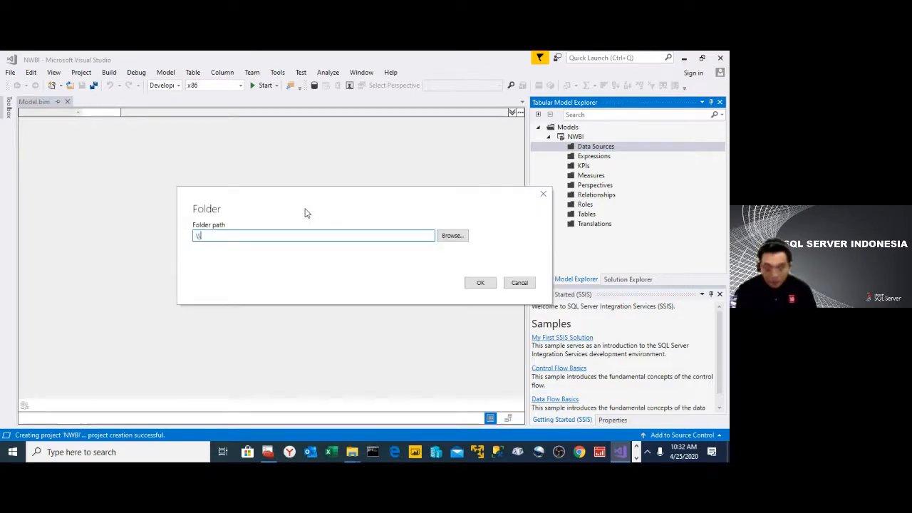
- Set the source folder path to \\NUGYS\DATA\ and confirm it
{"action": "type", "text": "n"}
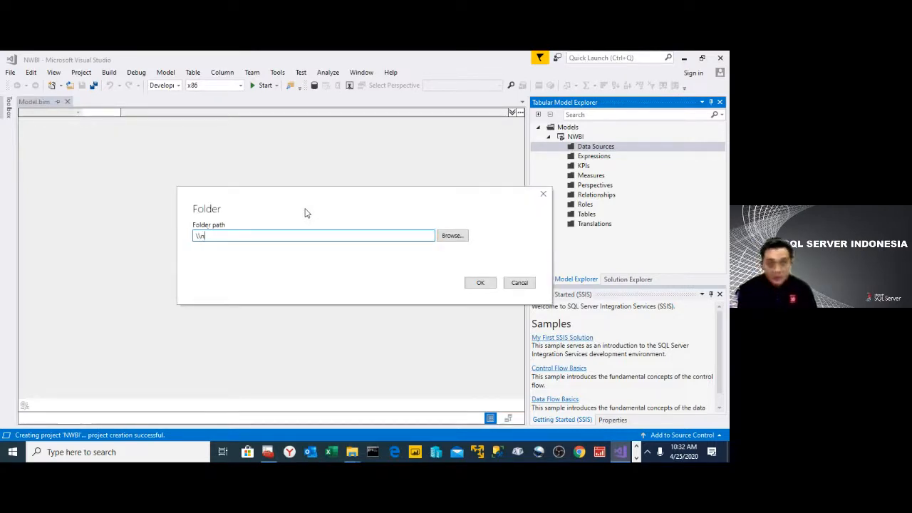
{"action": "type", "text": "NUGYS"}
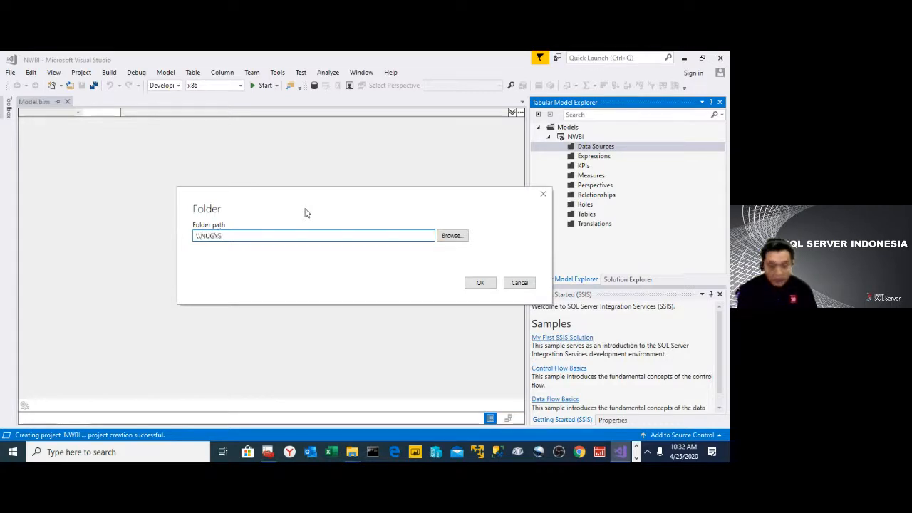
{"action": "type", "text": "\\"}
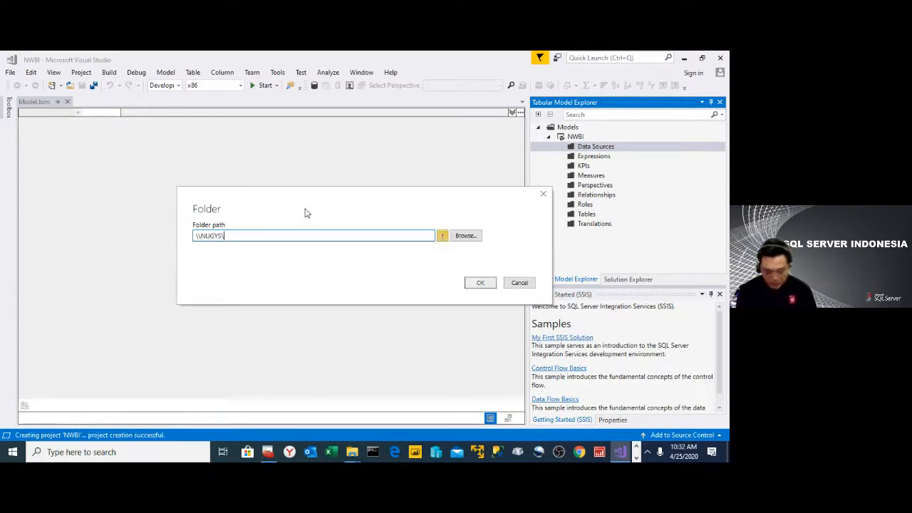
{"action": "type", "text": "ATA\\"}
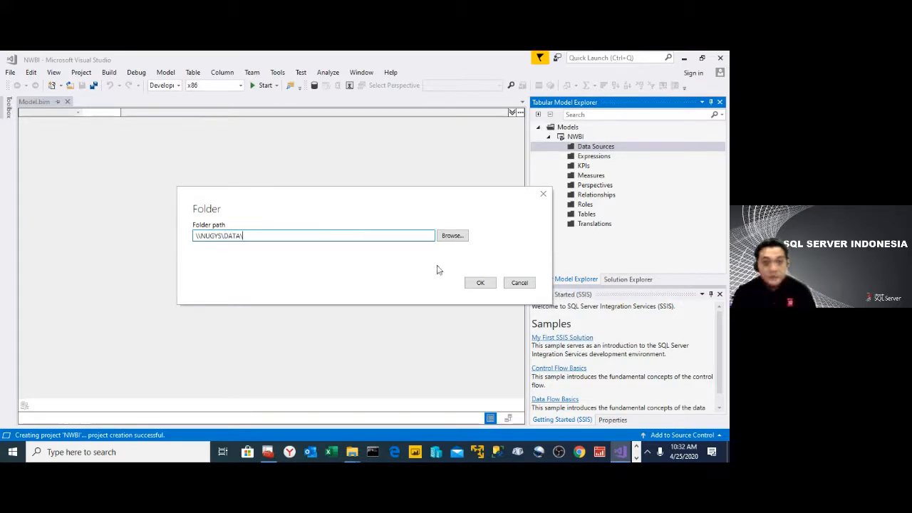
{"action": "left_click", "coordinate": [480, 284]}
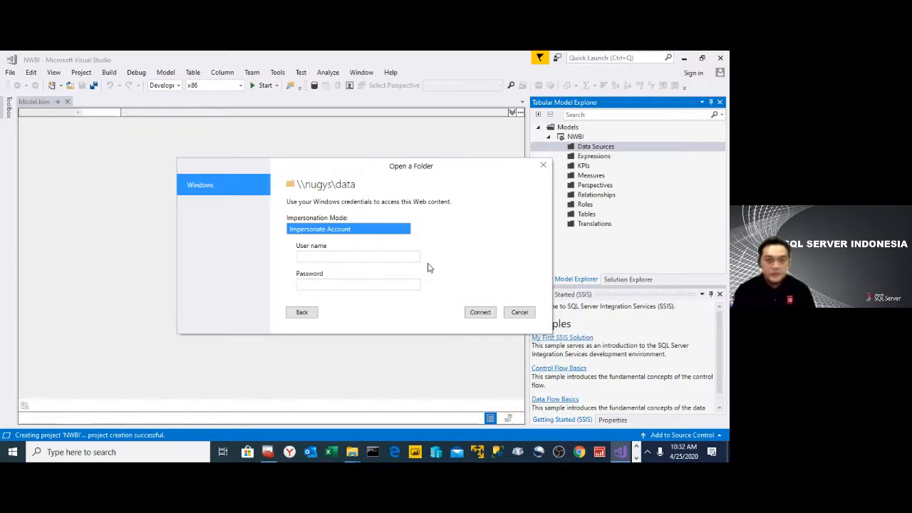
- Connect to the folder with the impersonation mode Impersonate Service Account and accept the file list into the Power Query Editor
{"action": "left_click", "coordinate": [406, 230]}
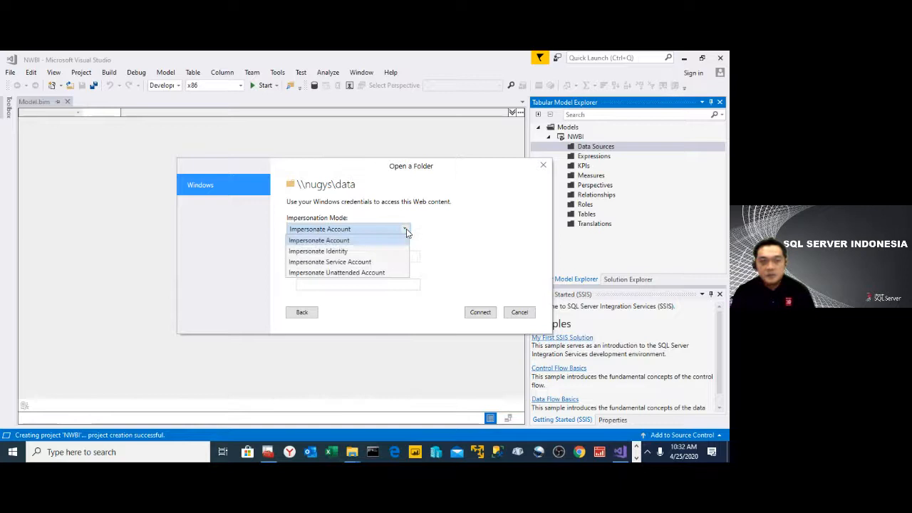
{"action": "left_click", "coordinate": [378, 263]}
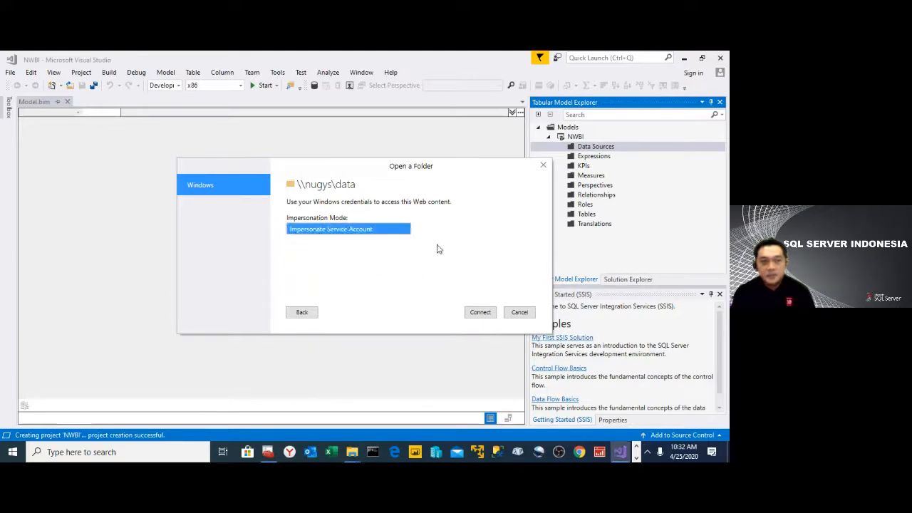
{"action": "left_click", "coordinate": [475, 317]}
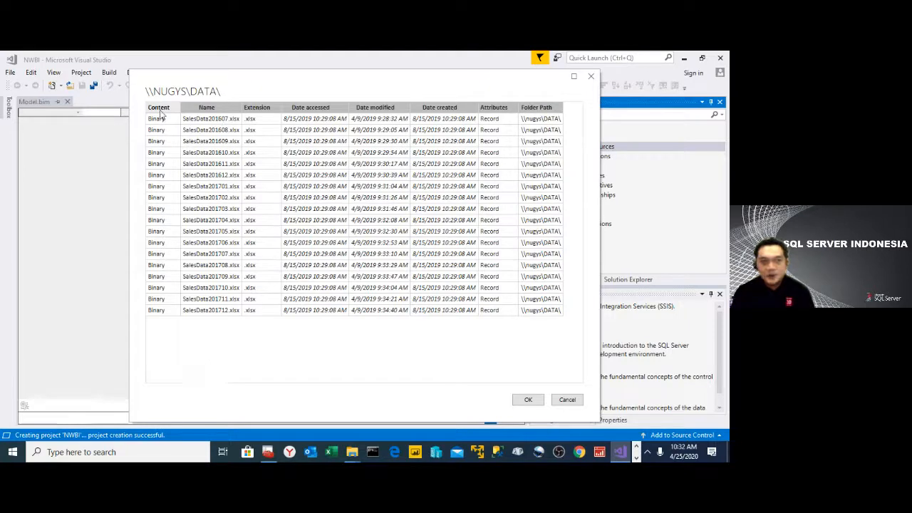
{"action": "left_click", "coordinate": [253, 113]}
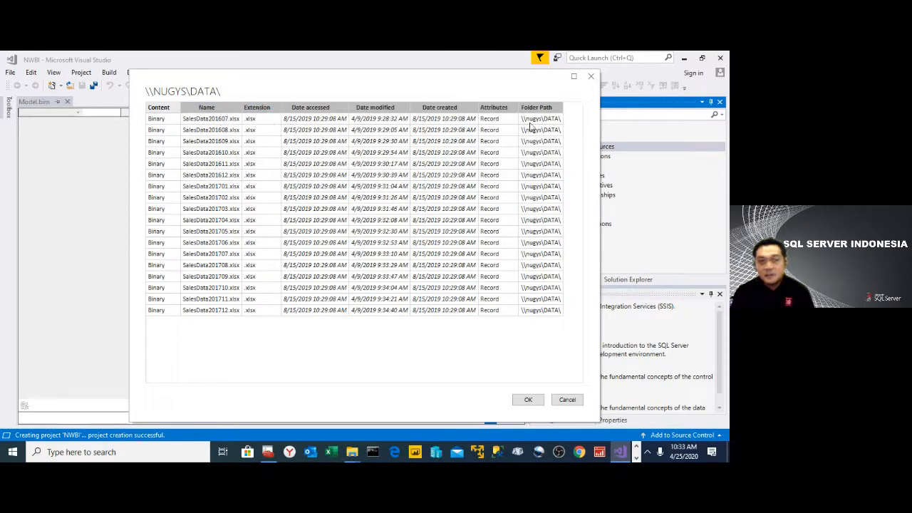
{"action": "left_click", "coordinate": [528, 401]}
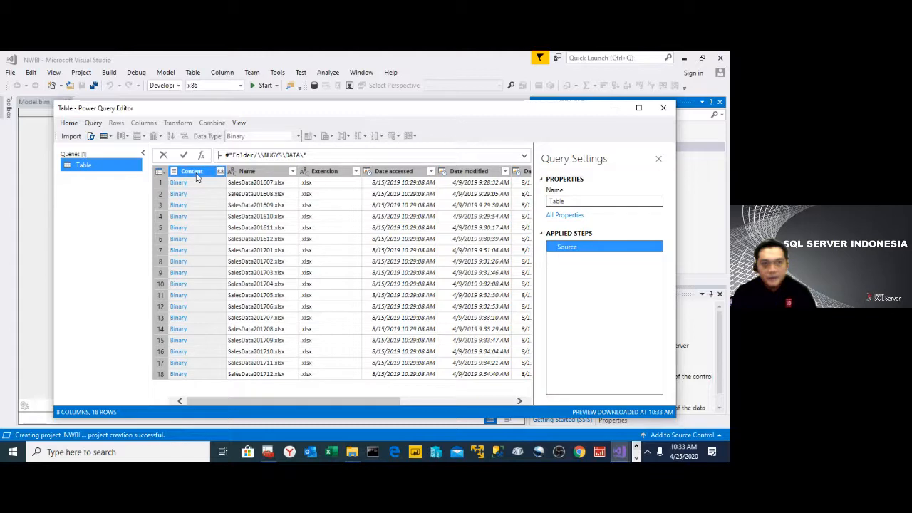
- Combine the files in the Content column by extracting Sheet1, using the first file as the sample
{"action": "left_click", "coordinate": [202, 175]}
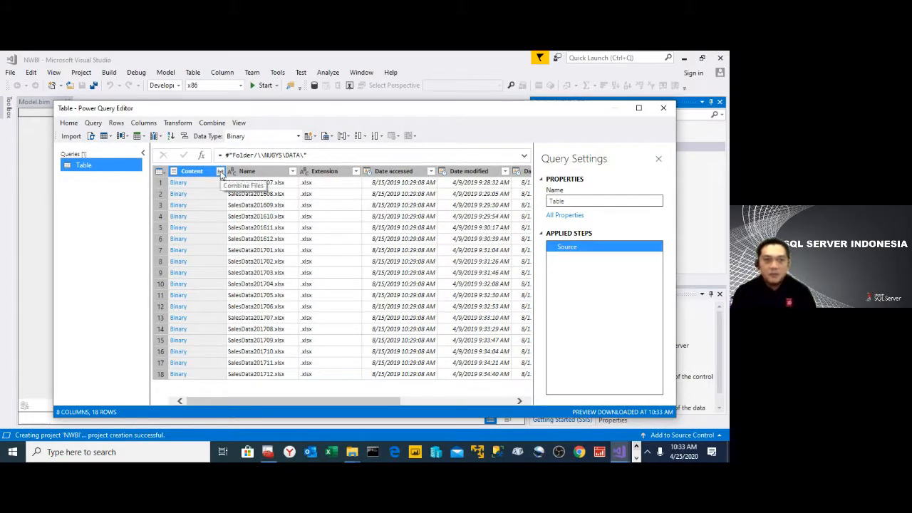
{"action": "left_click", "coordinate": [220, 174]}
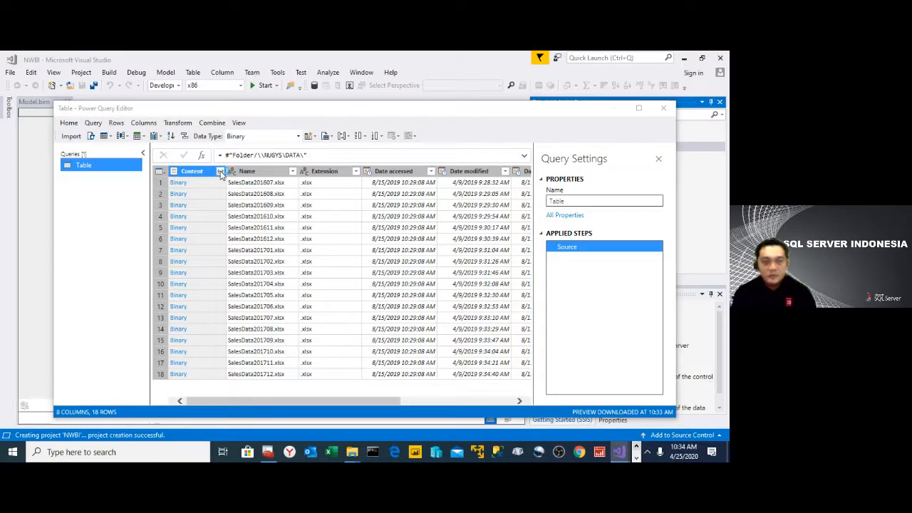
{"action": "left_click", "coordinate": [220, 172]}
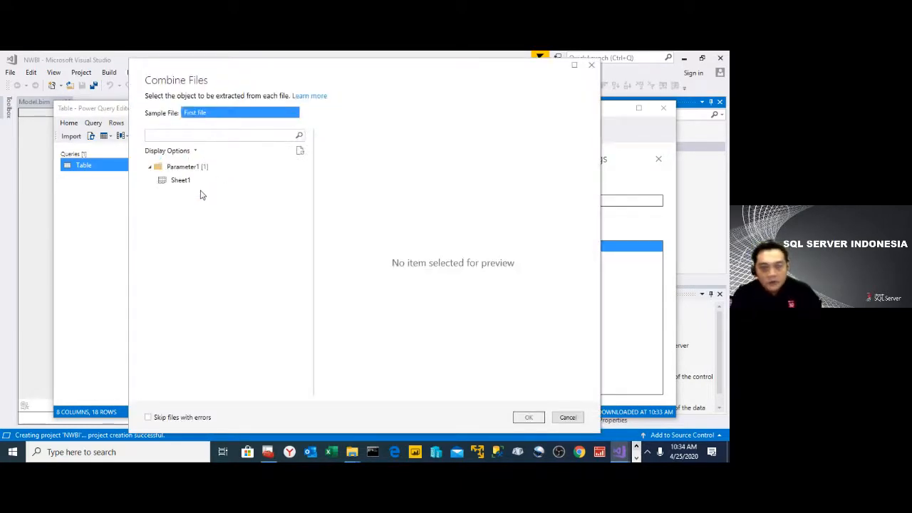
{"action": "left_click", "coordinate": [198, 183]}
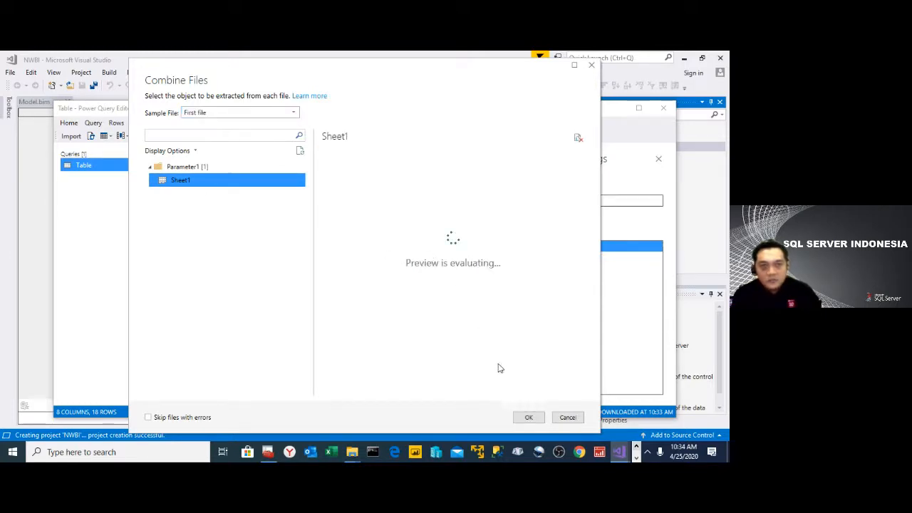
{"action": "left_click", "coordinate": [528, 419]}
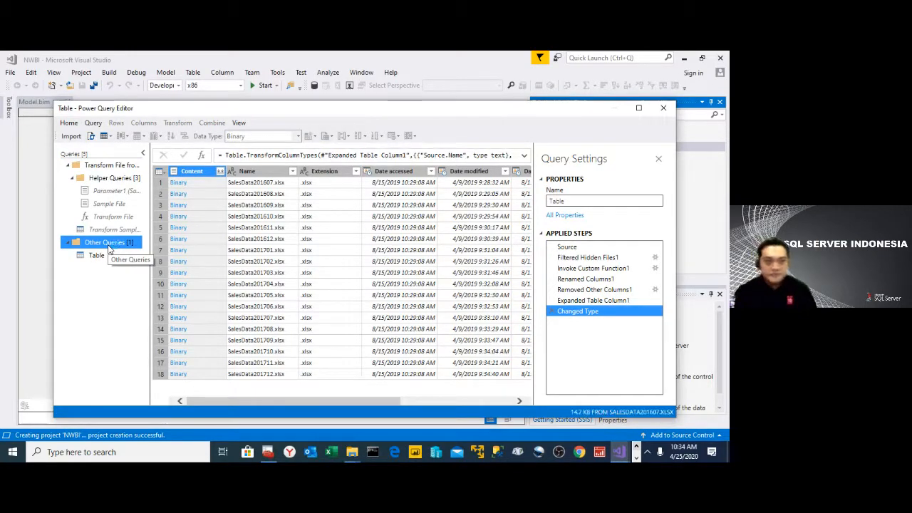
- Rename the combined query under Other Queries as FolderData
{"action": "left_click", "coordinate": [99, 255]}
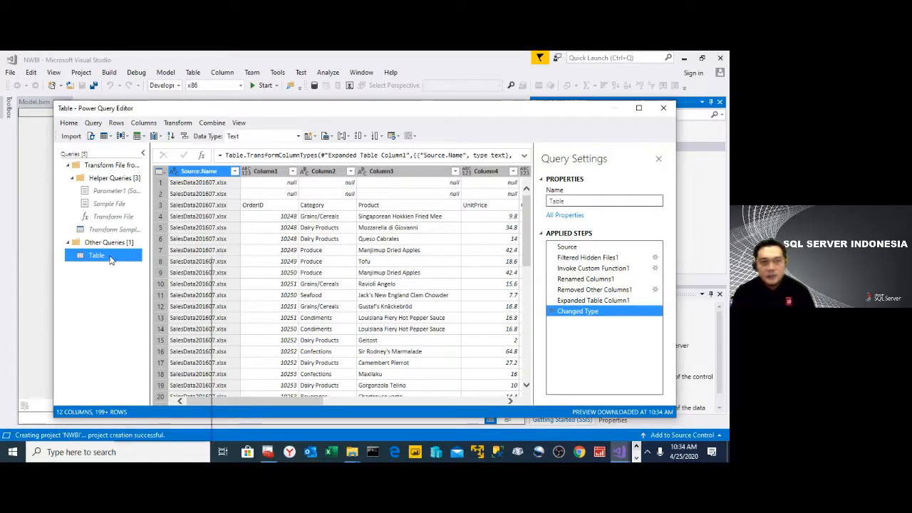
{"action": "double_click", "coordinate": [114, 258]}
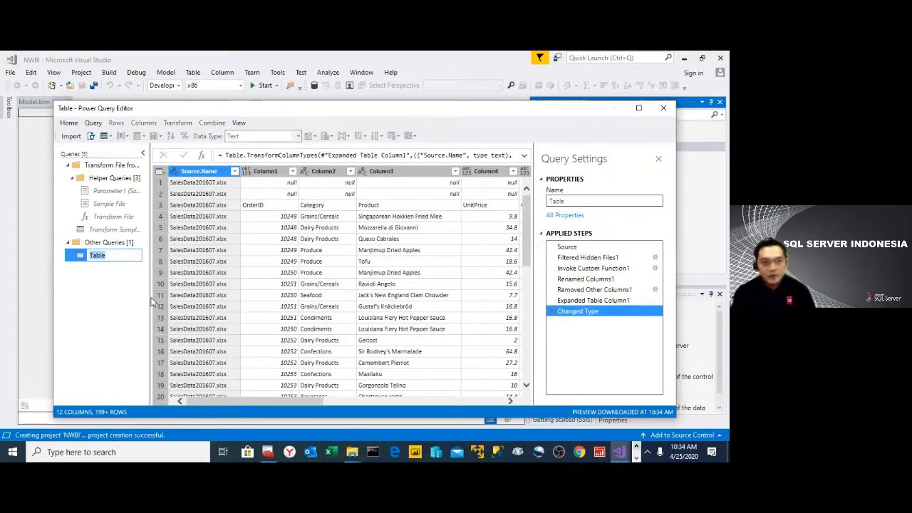
{"action": "type", "text": "Folder"}
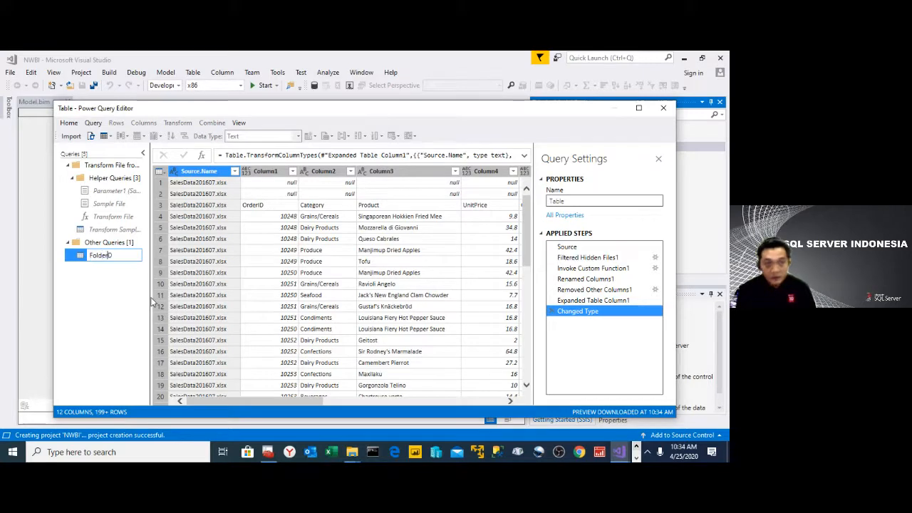
{"action": "type", "text": "Data"}
{"action": "key", "text": "Return"}
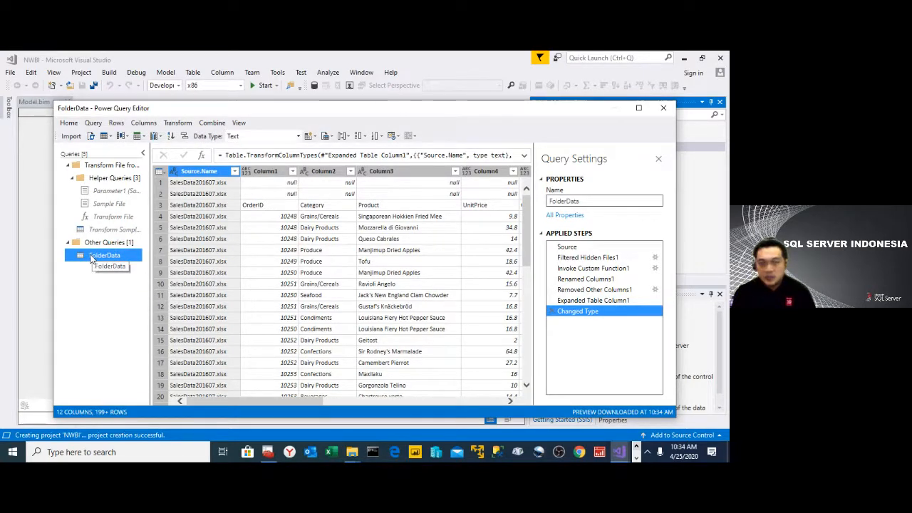
- Turn off Create New Table for the FolderData query so it does not load as a model table
{"action": "right_click", "coordinate": [91, 259]}
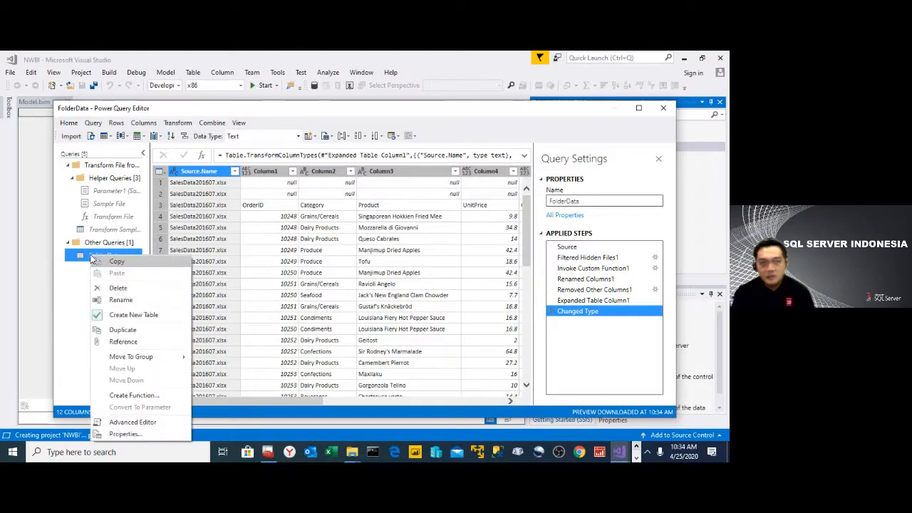
{"action": "left_click", "coordinate": [129, 315]}
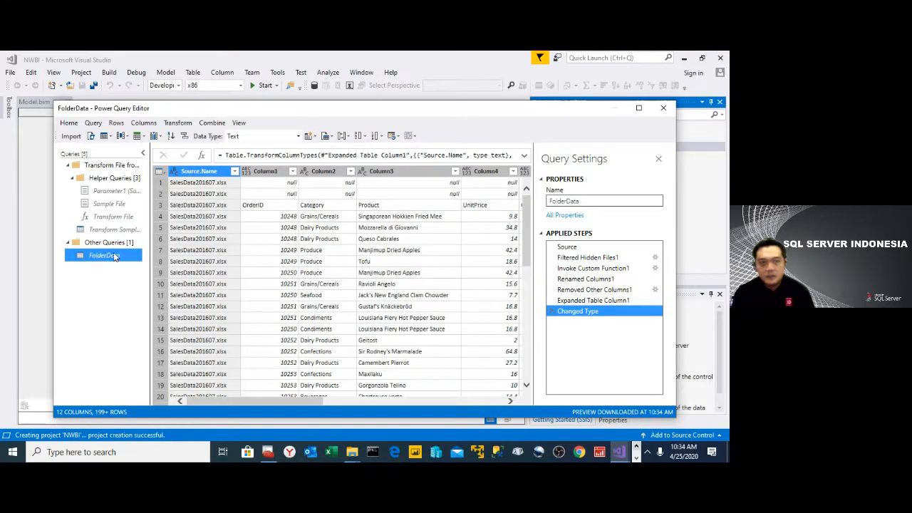
{"action": "right_click", "coordinate": [114, 257]}
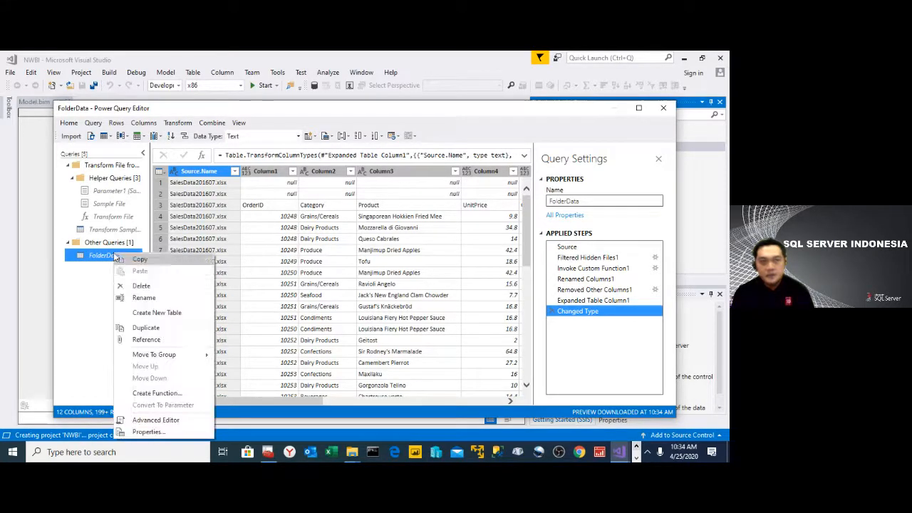
{"action": "left_click", "coordinate": [61, 302]}
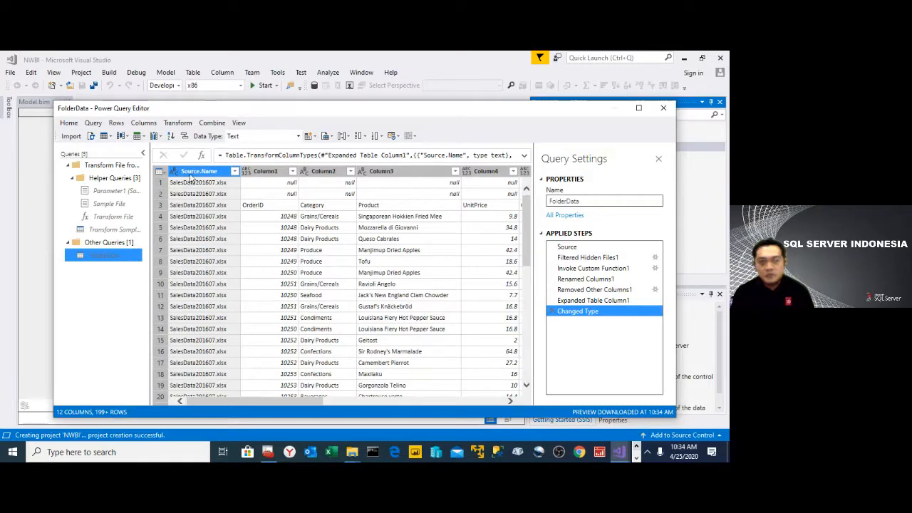
- Remove the Source.Name column from the FolderData query
{"action": "right_click", "coordinate": [191, 177]}
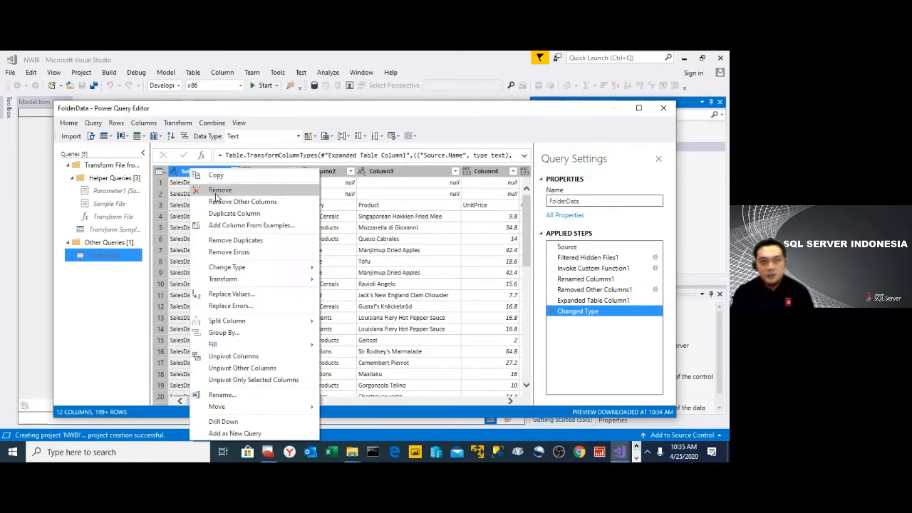
{"action": "left_click", "coordinate": [218, 190]}
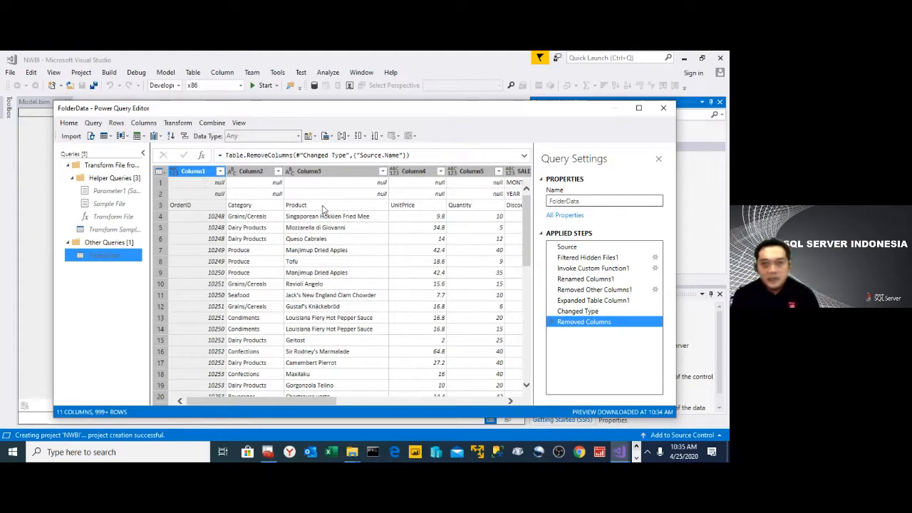
{"action": "left_click_drag", "start_coordinate": [535, 203], "coordinate": [540, 202]}
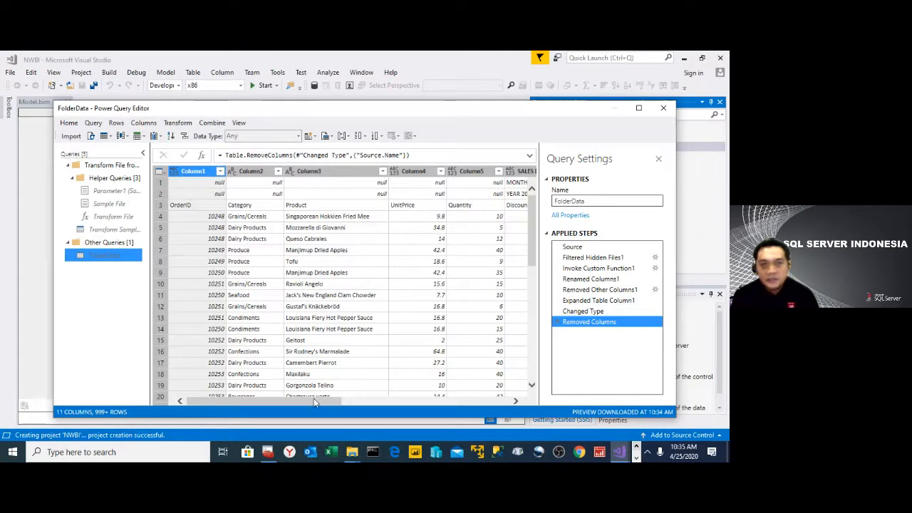
{"action": "left_click_drag", "start_coordinate": [317, 401], "coordinate": [208, 392]}
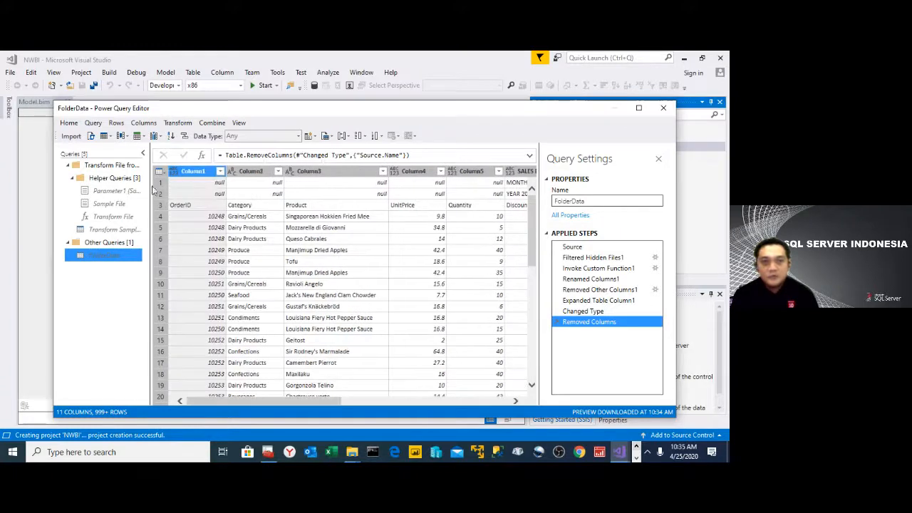
- Remove the top 2 rows from the FolderData query
{"action": "left_click", "coordinate": [116, 124]}
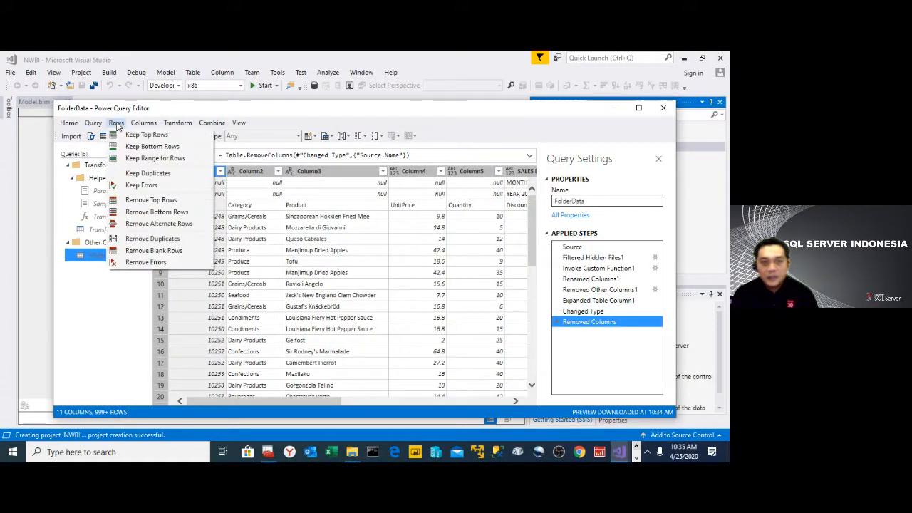
{"action": "left_click", "coordinate": [167, 202]}
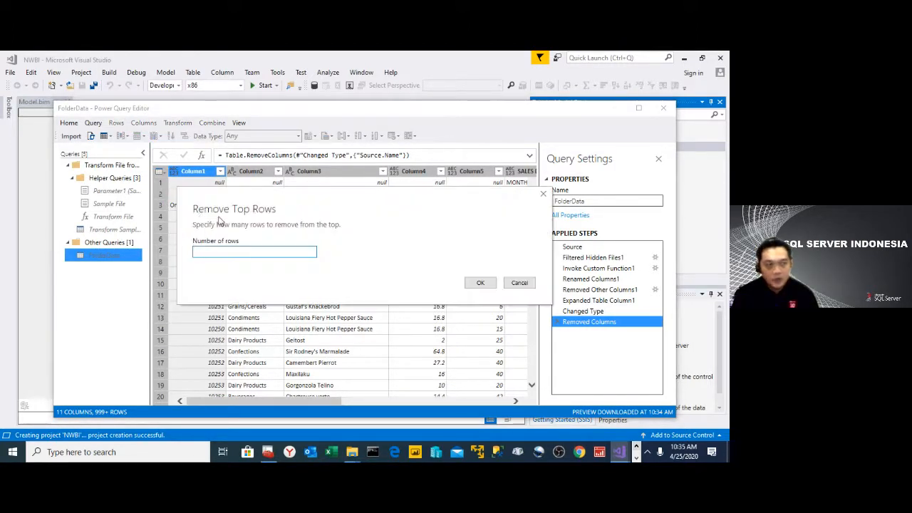
{"action": "type", "text": "2"}
{"action": "left_click", "coordinate": [480, 282]}
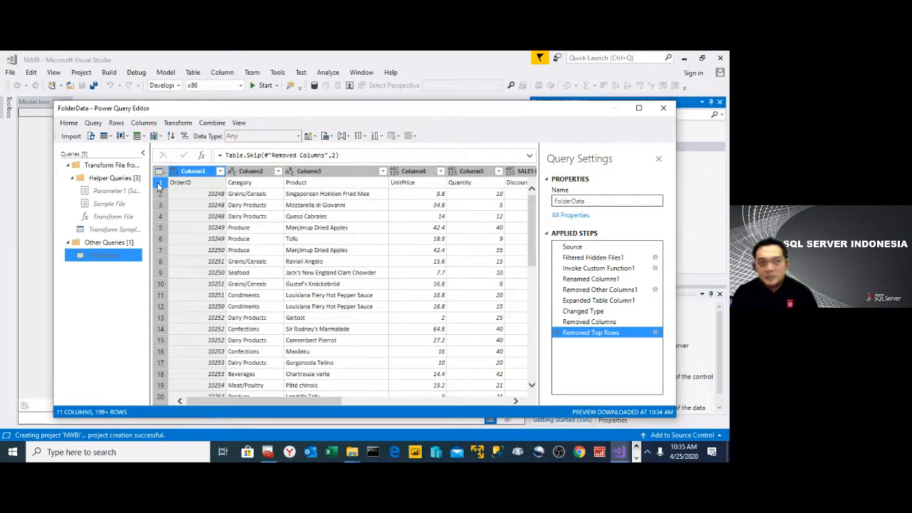
- Promote the first row of FolderData to column headers
{"action": "left_click", "coordinate": [185, 126]}
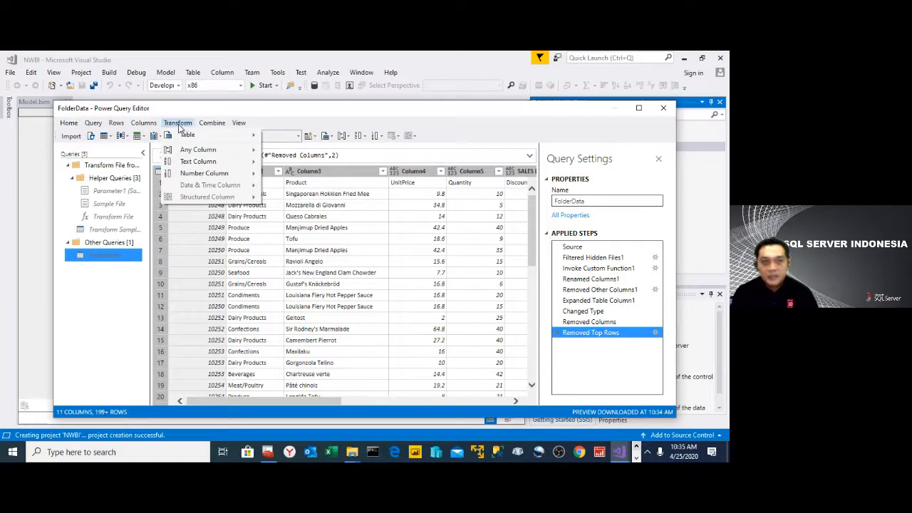
{"action": "mouse_move", "coordinate": [187, 135]}
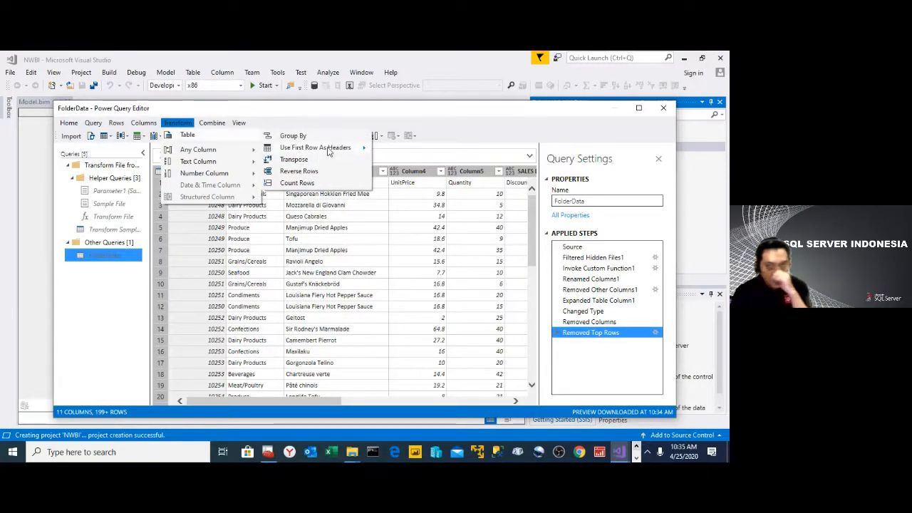
{"action": "mouse_move", "coordinate": [328, 151]}
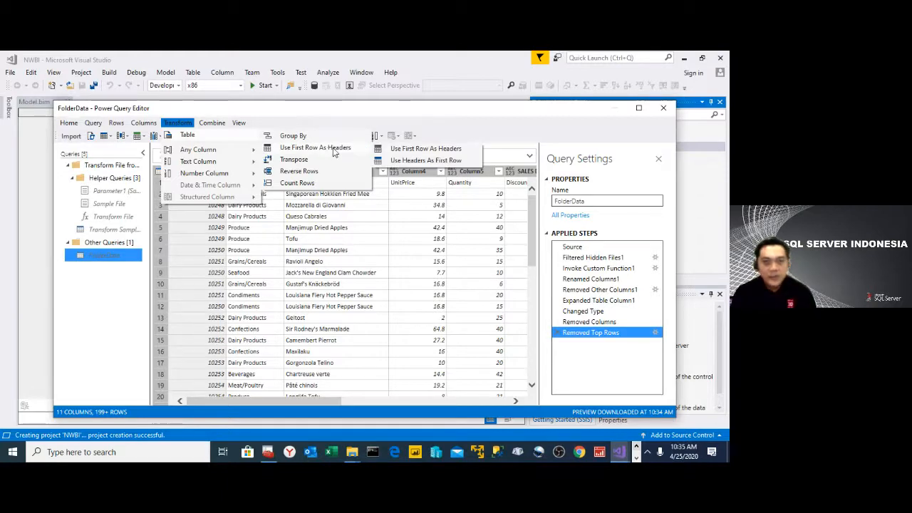
{"action": "left_click", "coordinate": [416, 149]}
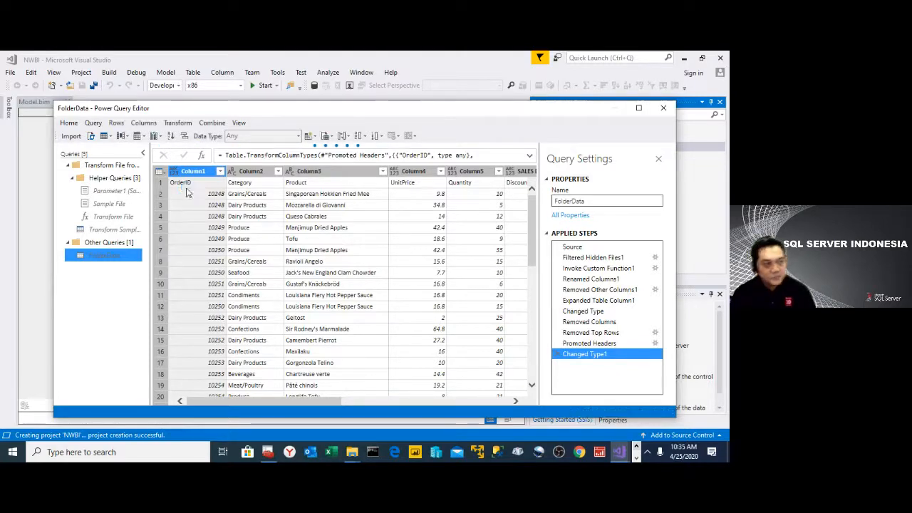
- Check the rows for repeated file headers and filter the OrderID column to exclude the (null) and OrderID values
{"action": "left_click", "coordinate": [220, 172]}
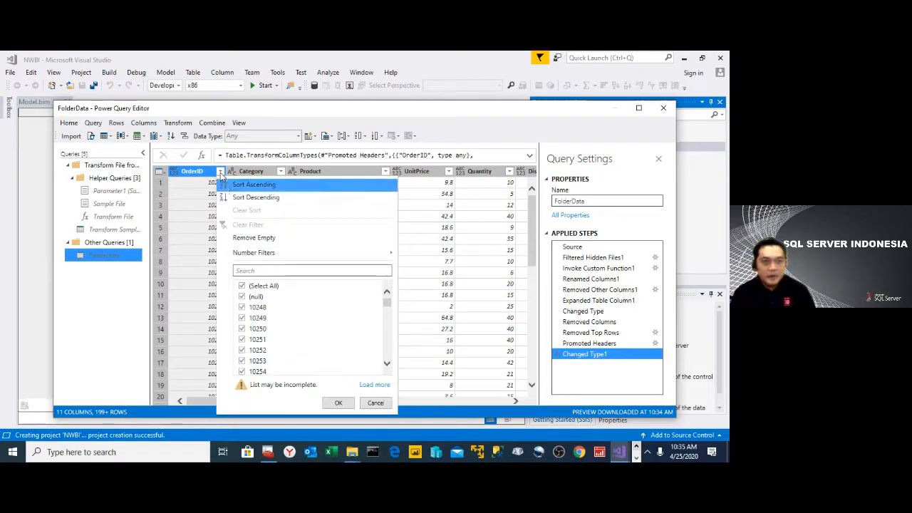
{"action": "left_click", "coordinate": [376, 403]}
{"action": "scroll", "coordinate": [342, 318], "scroll_direction": "down", "scroll_amount": 1}
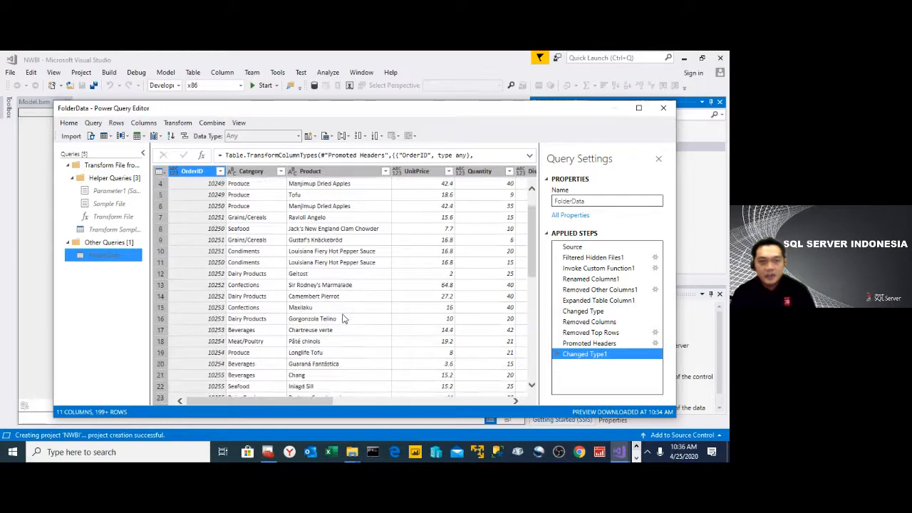
{"action": "scroll", "coordinate": [342, 318], "scroll_direction": "down", "scroll_amount": 15}
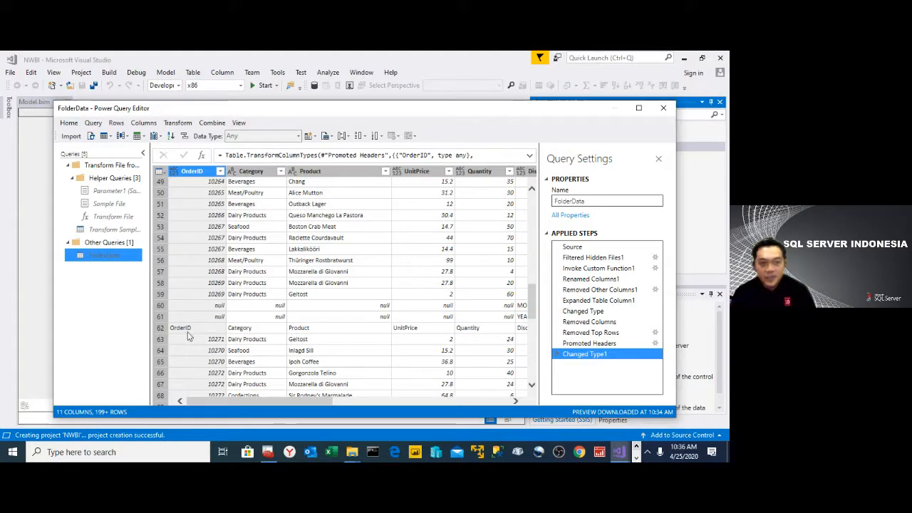
{"action": "left_click_drag", "start_coordinate": [530, 313], "coordinate": [531, 216]}
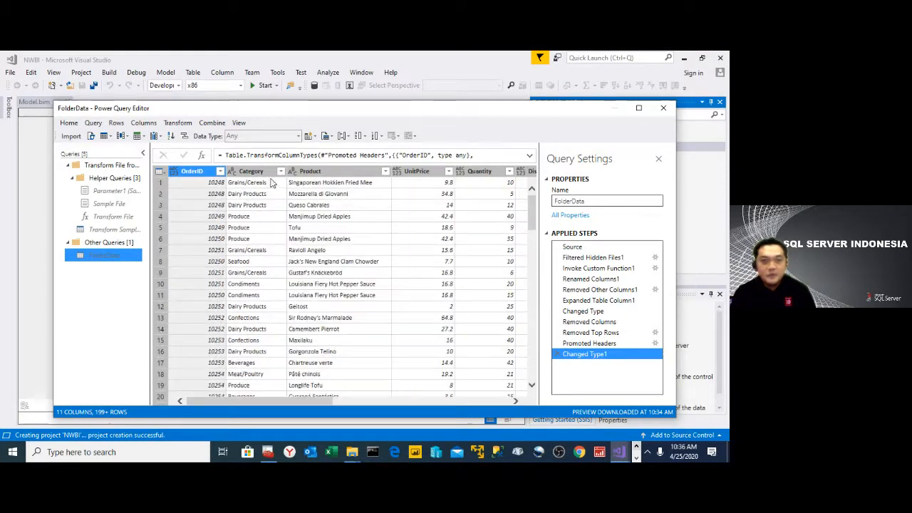
{"action": "left_click", "coordinate": [220, 172]}
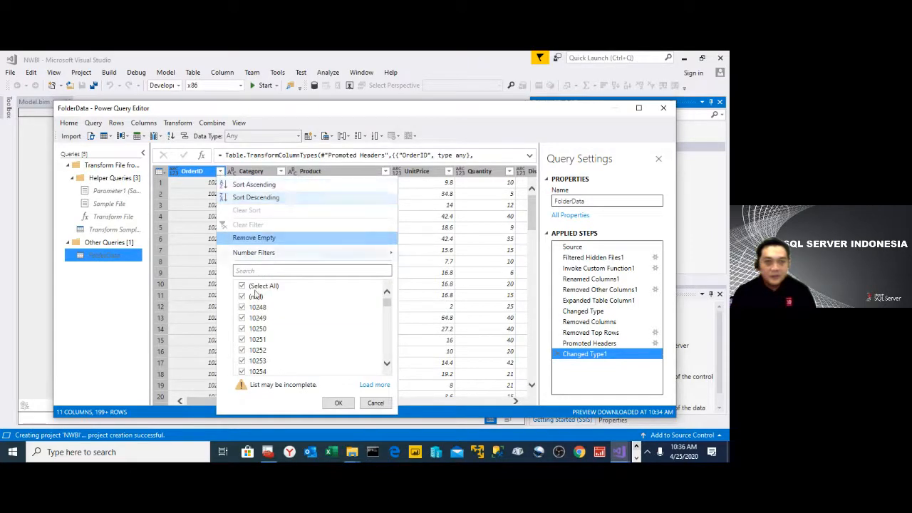
{"action": "left_click", "coordinate": [246, 296]}
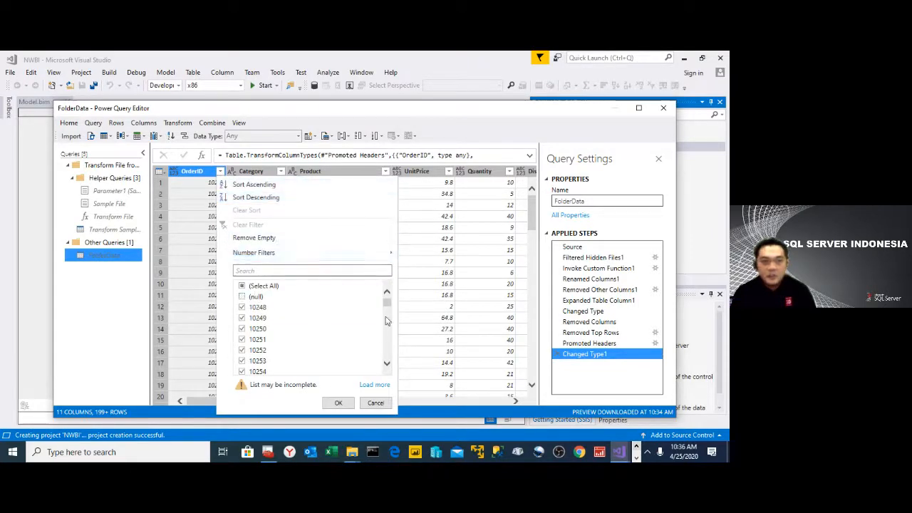
{"action": "left_click_drag", "start_coordinate": [387, 300], "coordinate": [397, 373]}
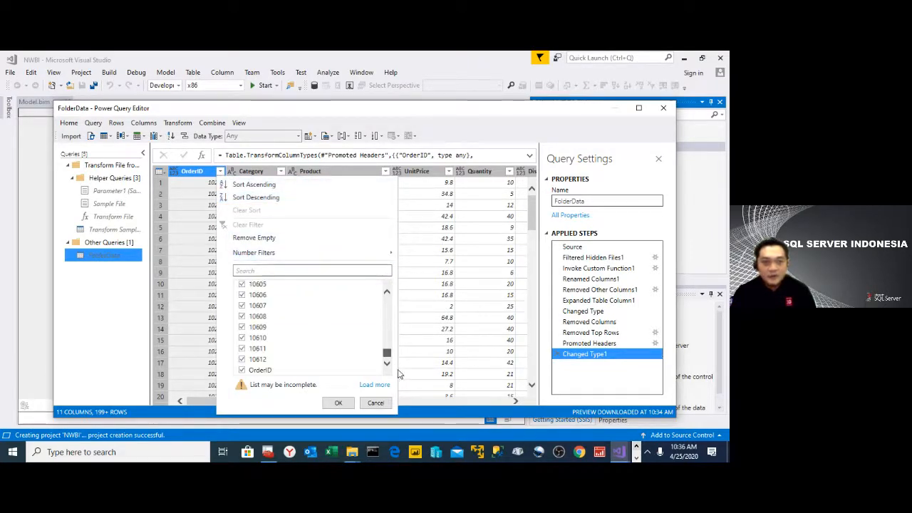
{"action": "left_click", "coordinate": [242, 371]}
{"action": "left_click", "coordinate": [341, 404]}
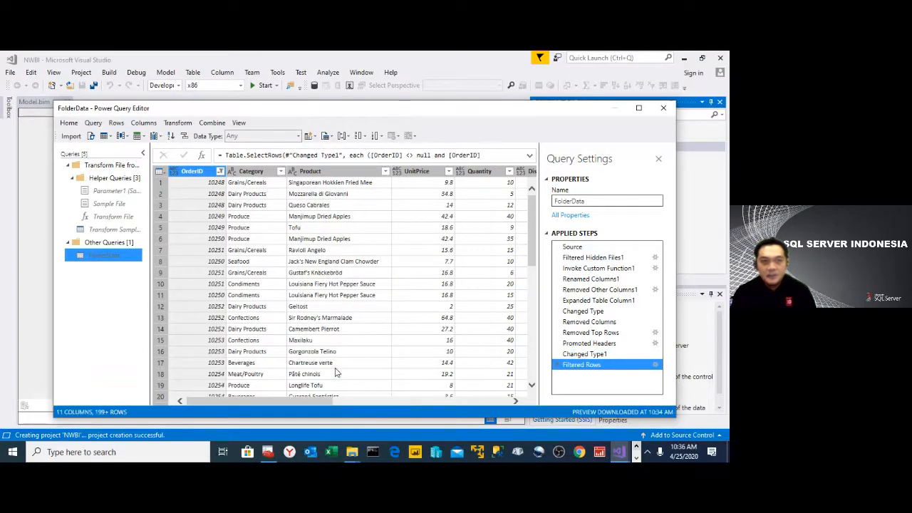
{"action": "left_click_drag", "start_coordinate": [533, 264], "coordinate": [536, 243]}
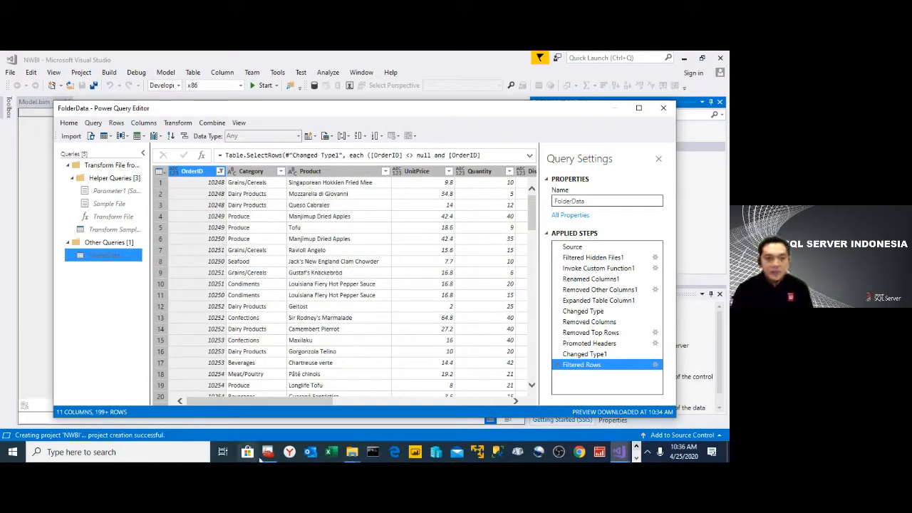
- Switch to File Explorer and bring up the local Data folder with the monthly sales files
{"action": "left_click", "coordinate": [353, 459]}
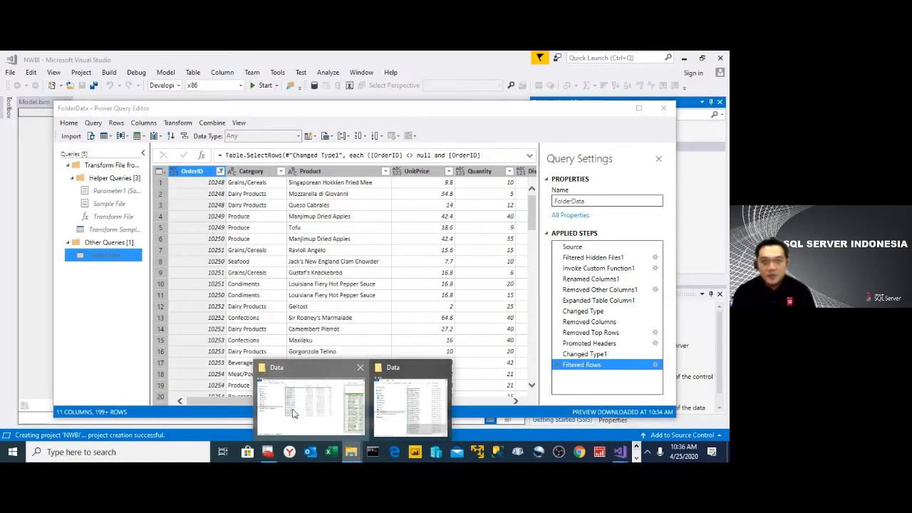
{"action": "left_click", "coordinate": [292, 414]}
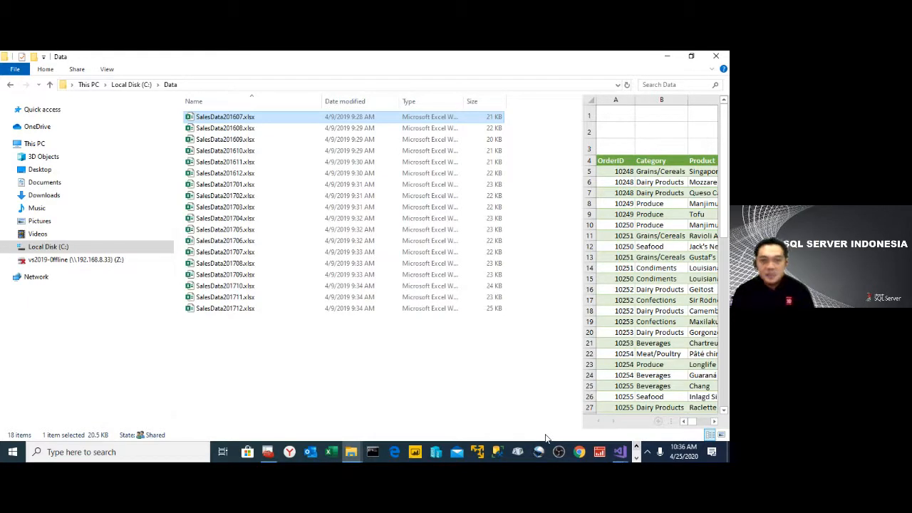
- Switch back to the FolderData Power Query Editor, then close it and apply the query changes to the model
{"action": "left_click", "coordinate": [621, 453]}
{"action": "mouse_move", "coordinate": [622, 453]}
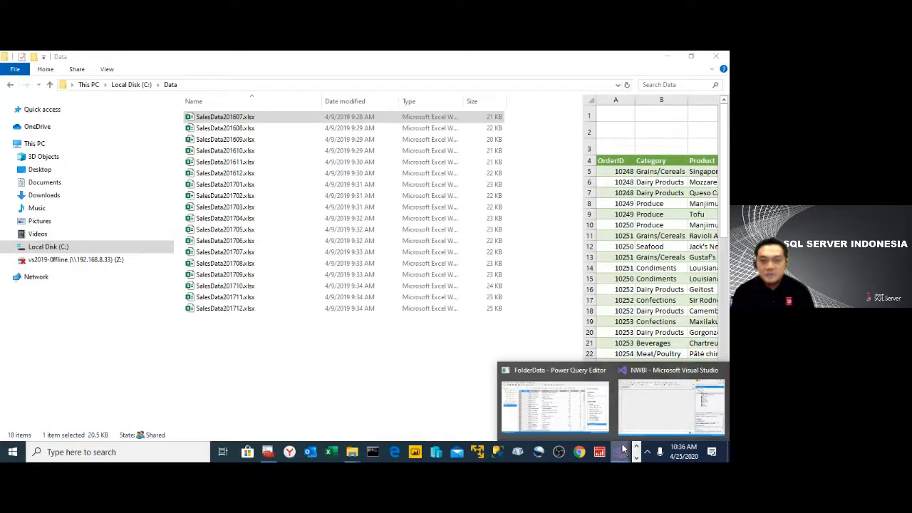
{"action": "left_click", "coordinate": [580, 415]}
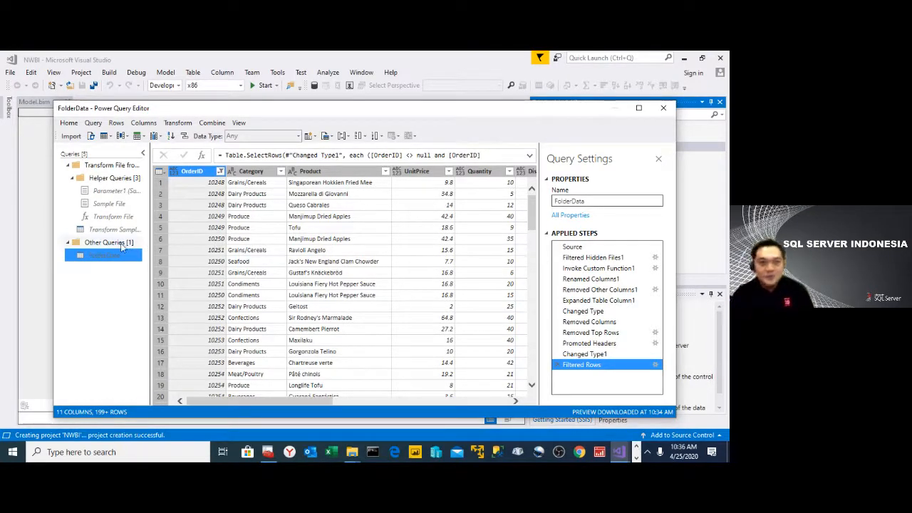
{"action": "left_click", "coordinate": [68, 122]}
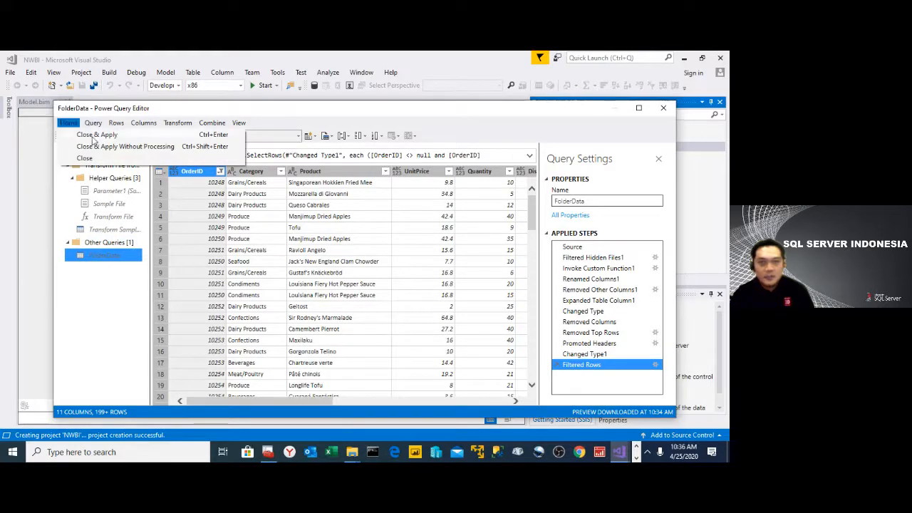
{"action": "left_click", "coordinate": [93, 136]}
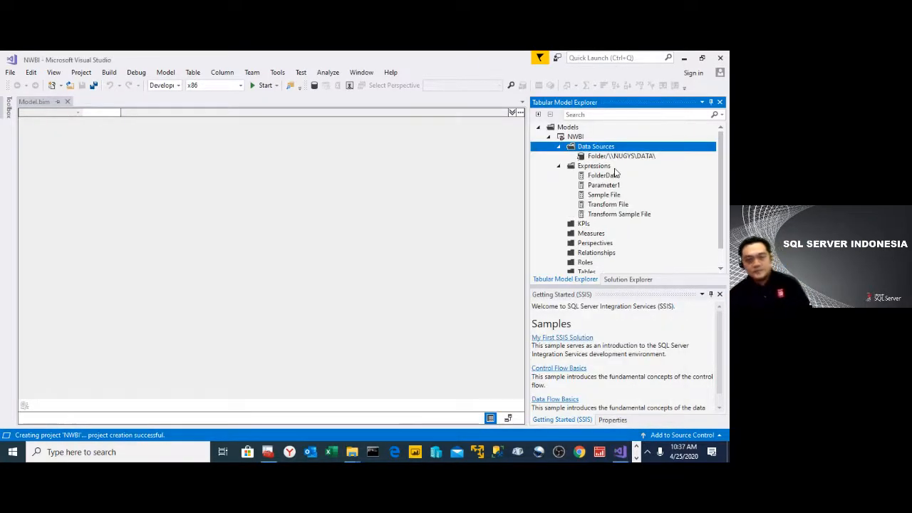
- Check the model's expressions and tables, then start importing new tables from the existing DATA folder data source
{"action": "left_click", "coordinate": [620, 178]}
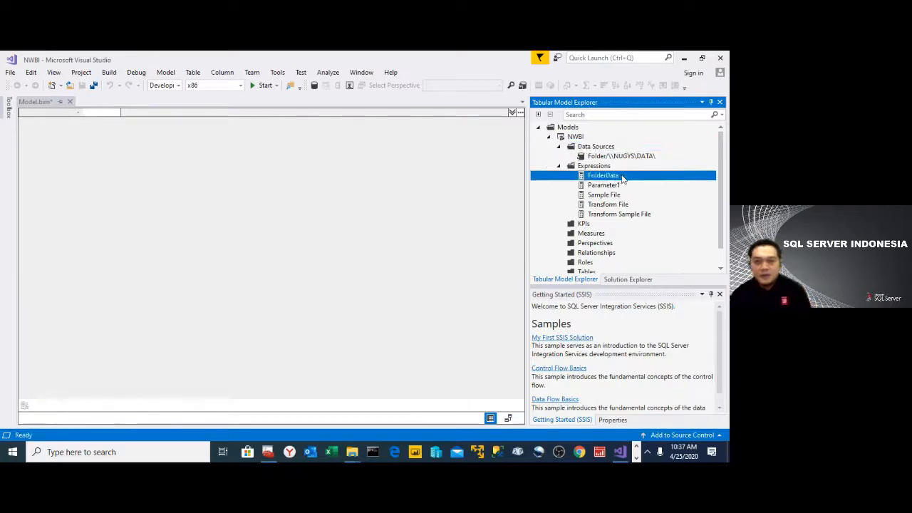
{"action": "left_click", "coordinate": [614, 188]}
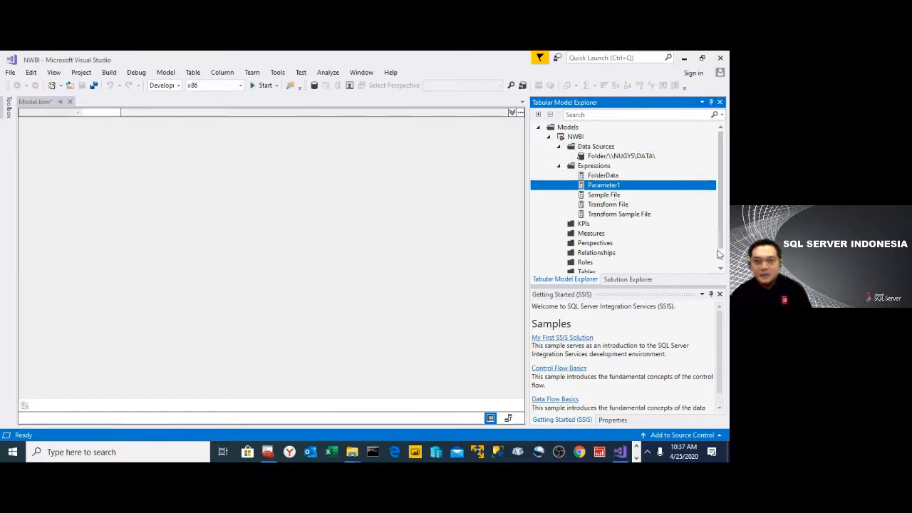
{"action": "left_click_drag", "start_coordinate": [720, 232], "coordinate": [722, 261]}
{"action": "left_click", "coordinate": [602, 263]}
{"action": "left_click", "coordinate": [596, 254]}
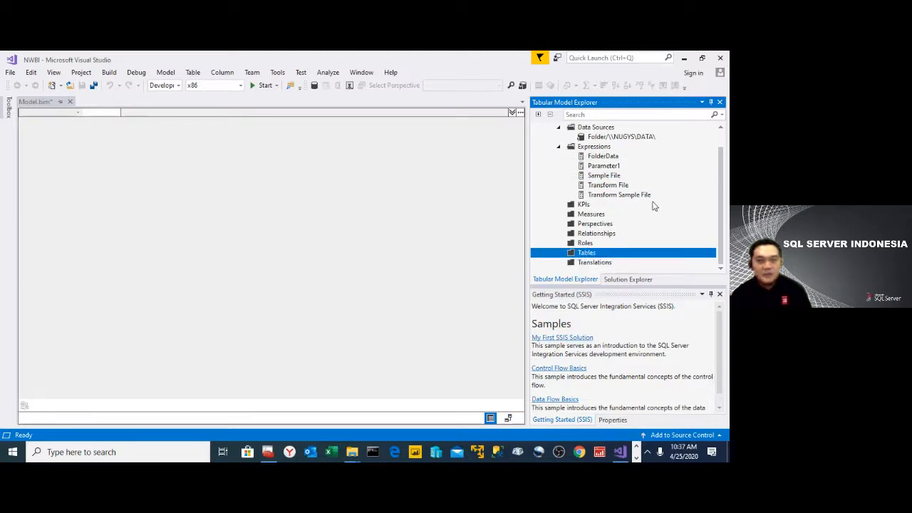
{"action": "scroll", "coordinate": [641, 199], "scroll_direction": "up", "scroll_amount": 1}
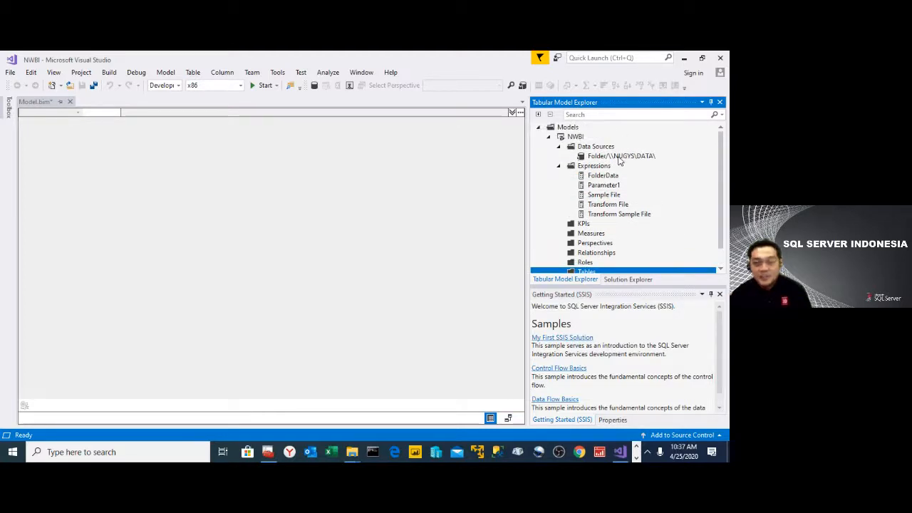
{"action": "left_click", "coordinate": [617, 155]}
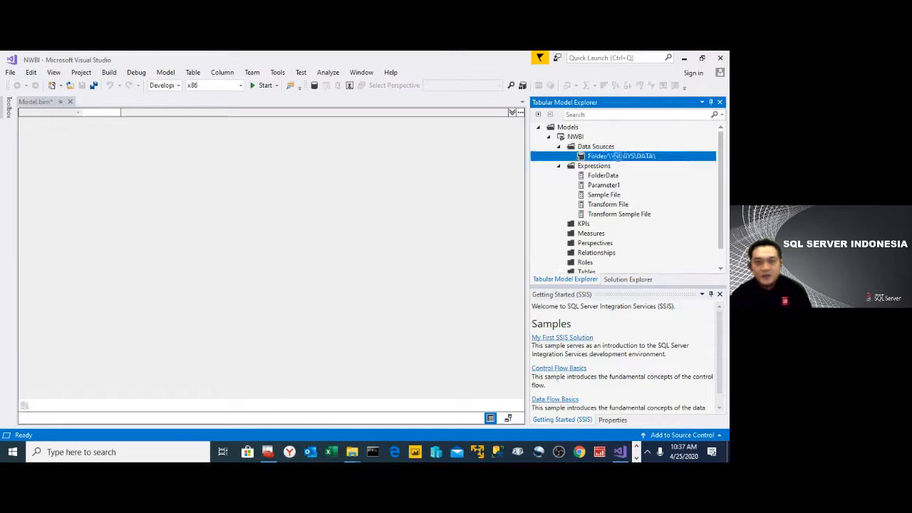
{"action": "right_click", "coordinate": [619, 156]}
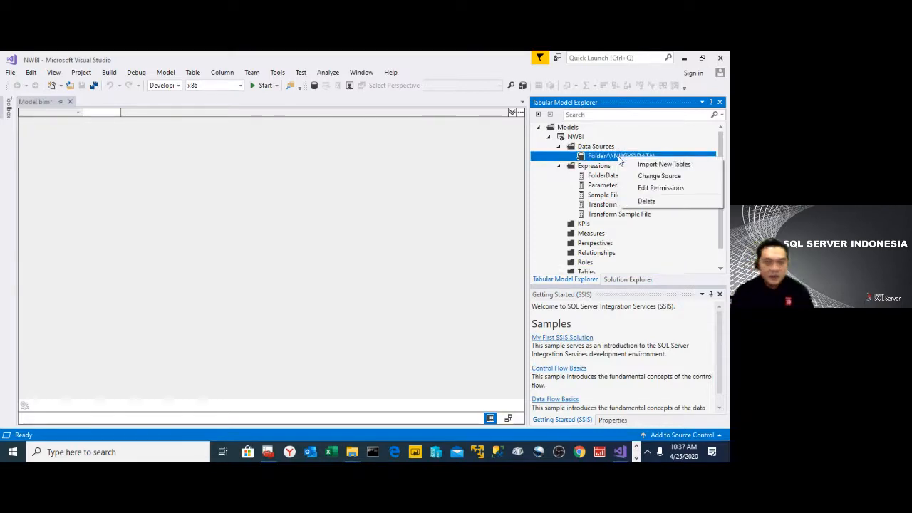
{"action": "left_click", "coordinate": [649, 164]}
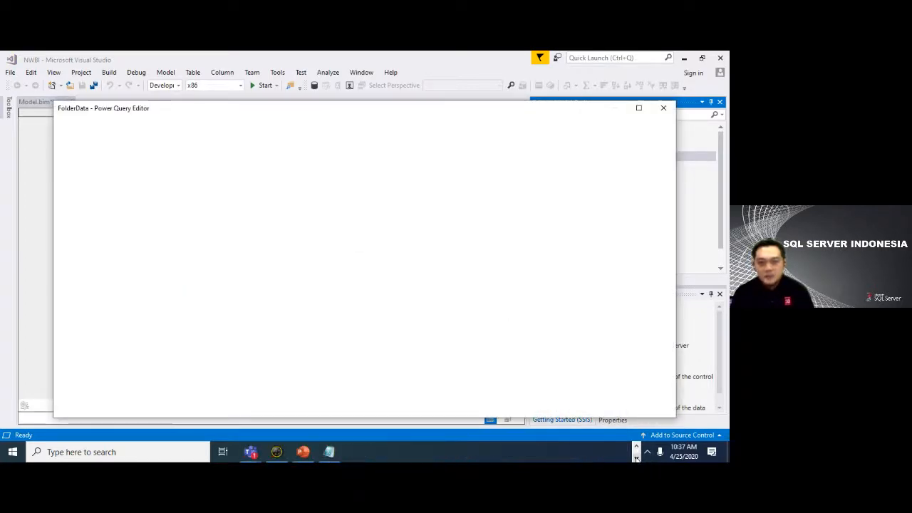
- Switch to the Notepad business questions and append "->FactSales" to the ANALISA SALES line
{"action": "left_click", "coordinate": [330, 452]}
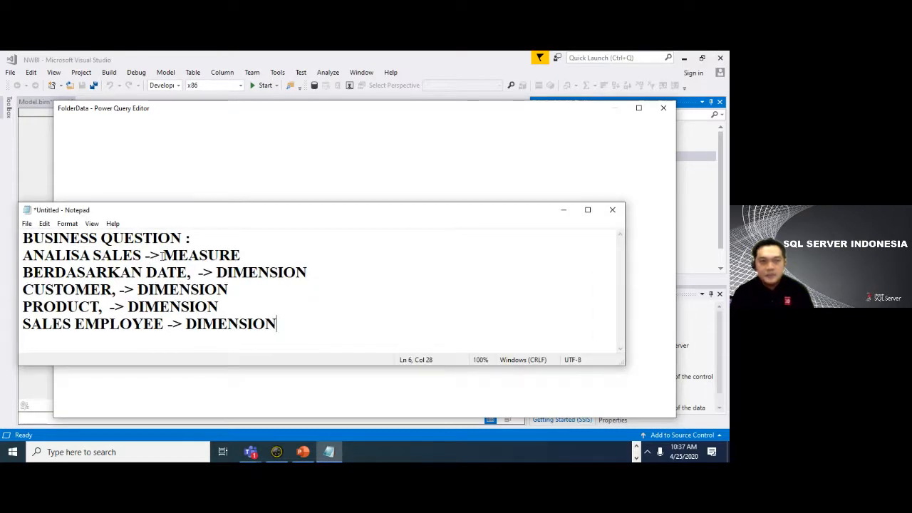
{"action": "left_click", "coordinate": [244, 254]}
{"action": "type", "text": "->"}
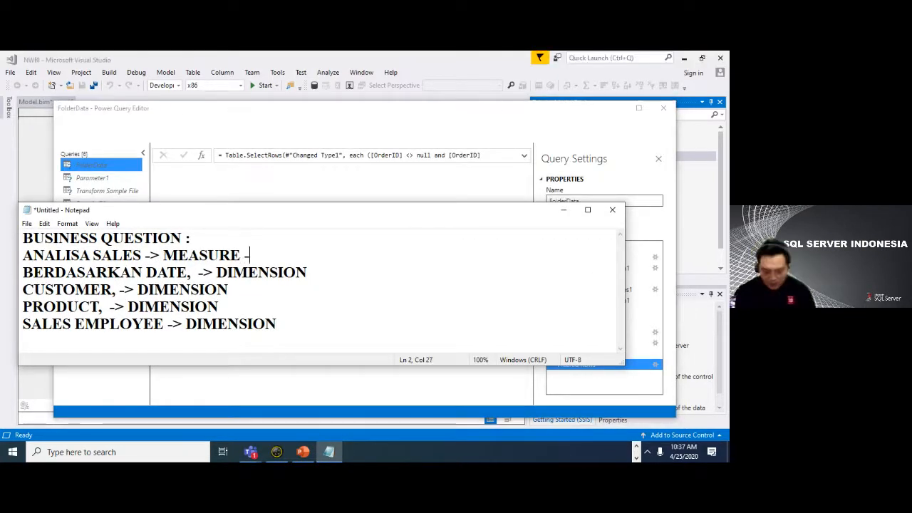
{"action": "type", "text": "Fa"}
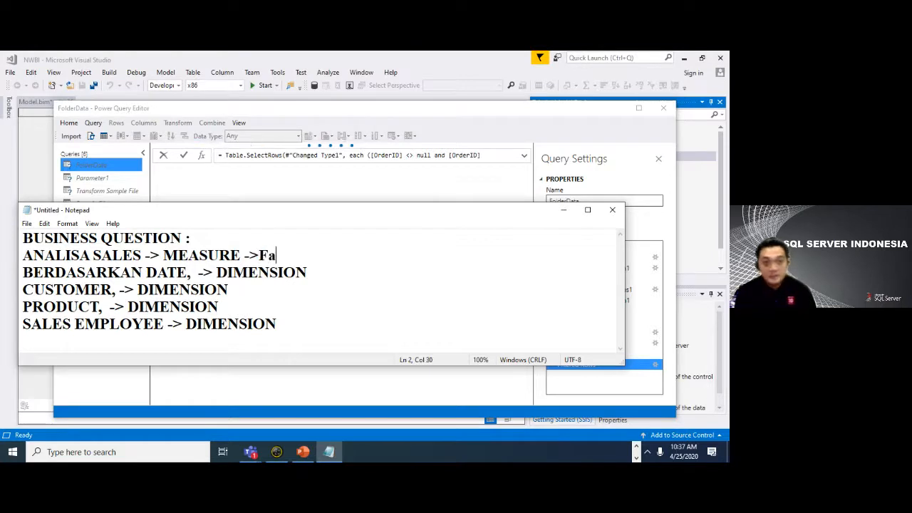
{"action": "type", "text": "ctSales"}
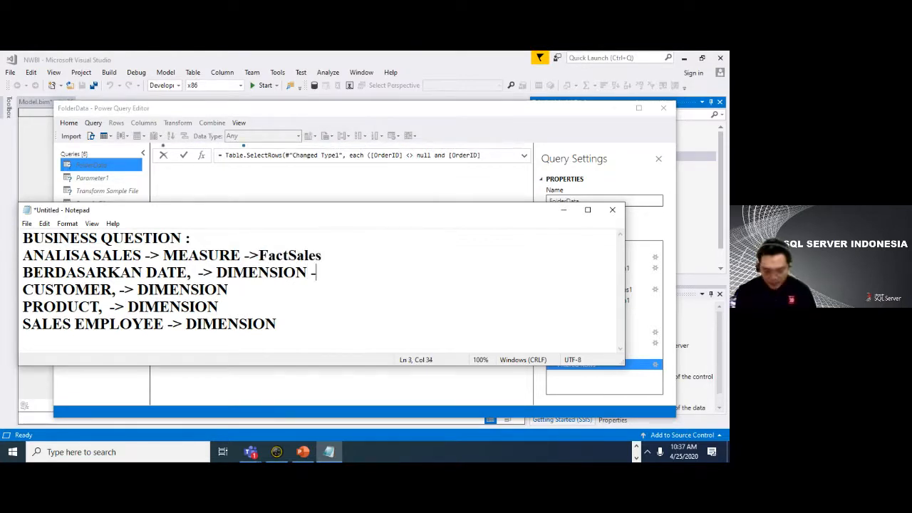
{"action": "type", "text": "DimD"}
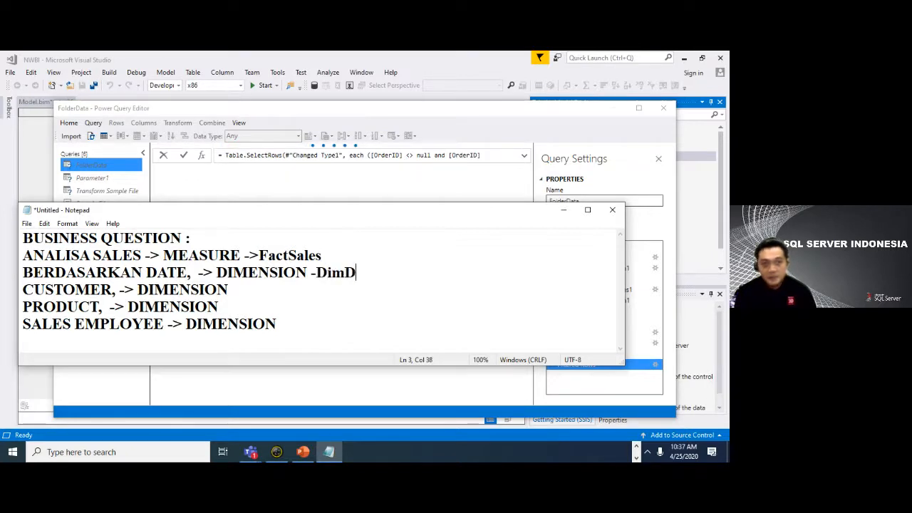
- Append "->DimDate" to the BERDASARKAN DATE line in the notes
{"action": "key", "text": "BackSpace"}
{"action": "key", "text": "BackSpace"}
{"action": "key", "text": "BackSpace"}
{"action": "key", "text": "BackSpace"}
{"action": "type", "text": ">D"}
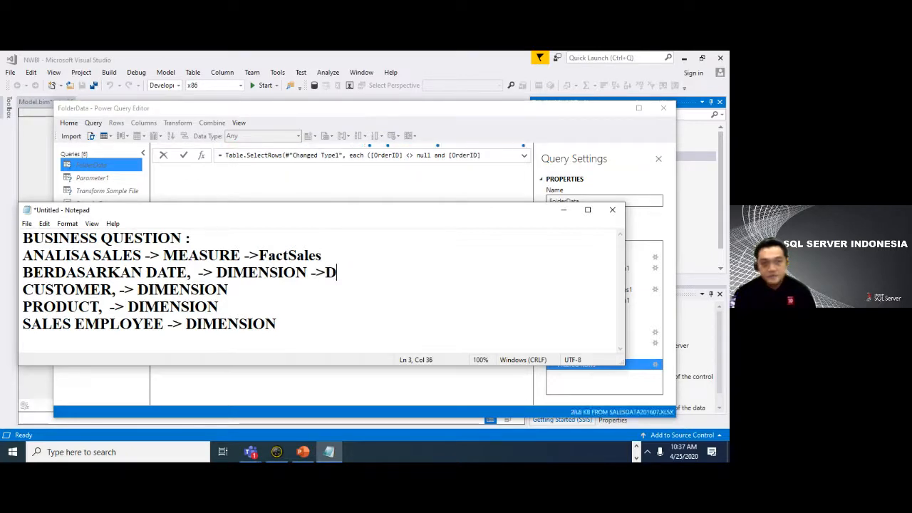
{"action": "type", "text": "a"}
{"action": "key", "text": "BackSpace"}
{"action": "type", "text": "imDate"}
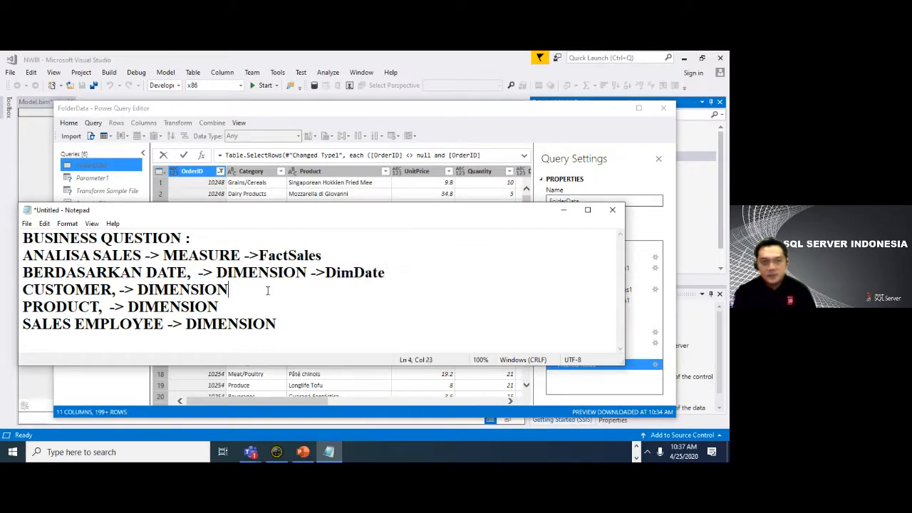
{"action": "type", "text": "->Di"}
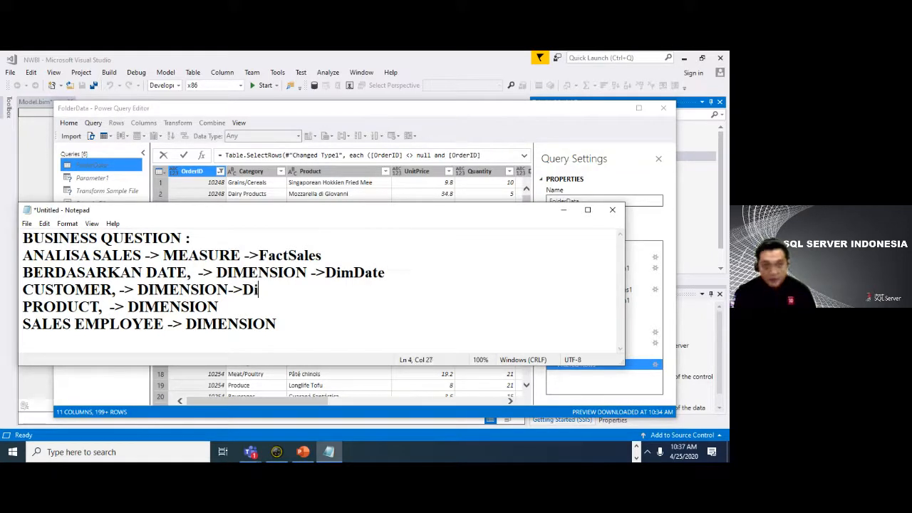
{"action": "type", "text": "mCus"}
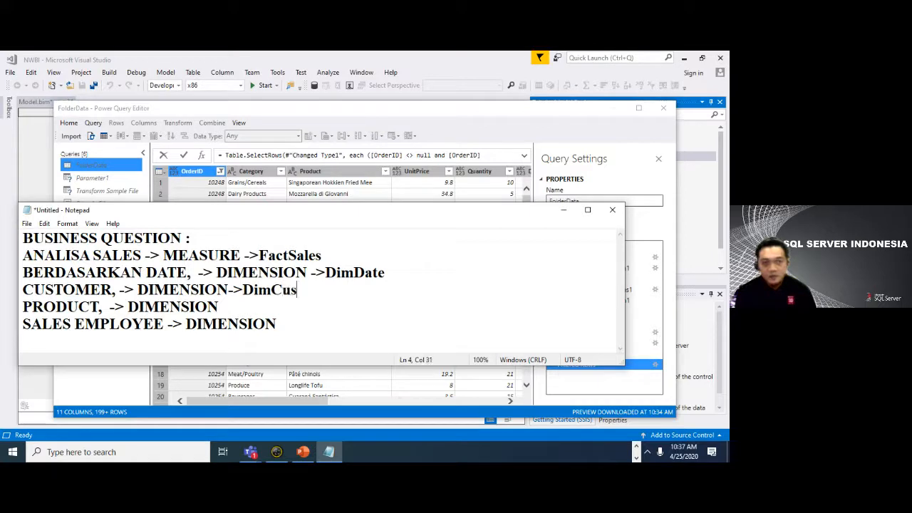
{"action": "type", "text": "tomer"}
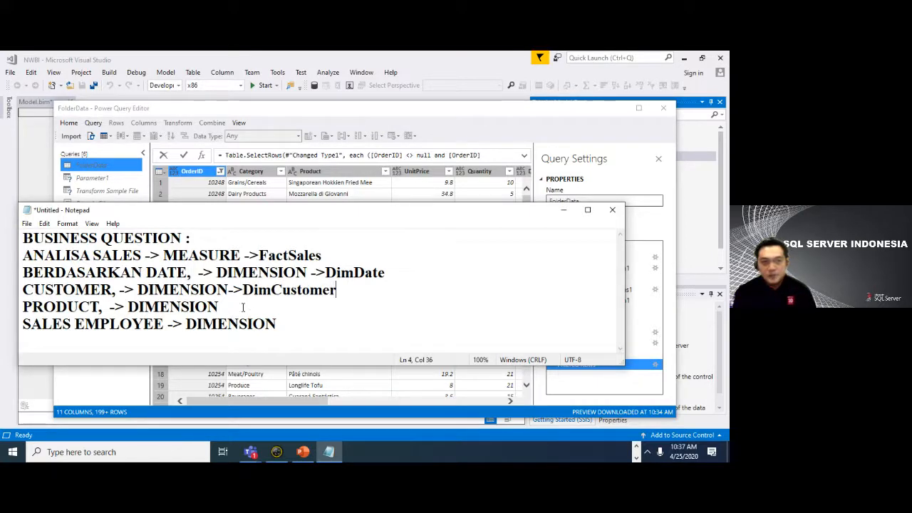
- Append "->DimCustomer" to the CUSTOMER line and "->DimProduct" to the PRODUCT line
{"action": "left_click", "coordinate": [243, 307]}
{"action": "type", "text": "->"}
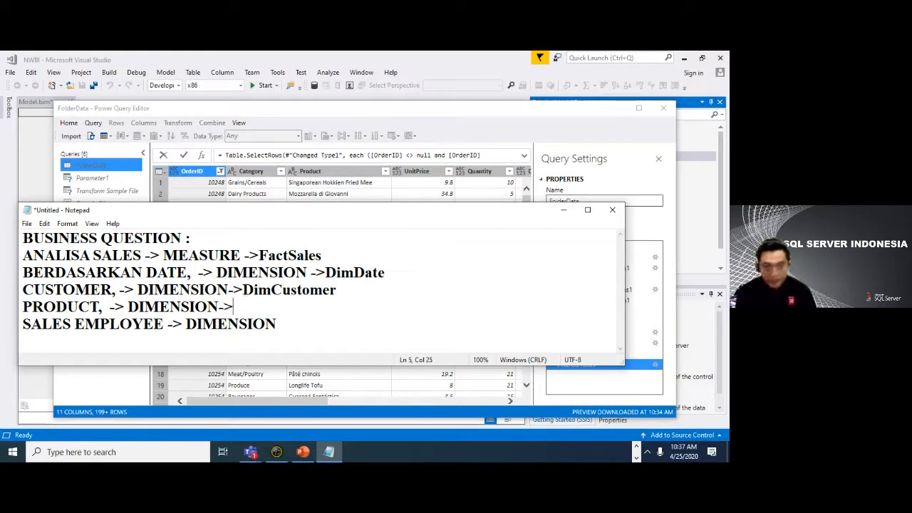
{"action": "type", "text": "DimP"}
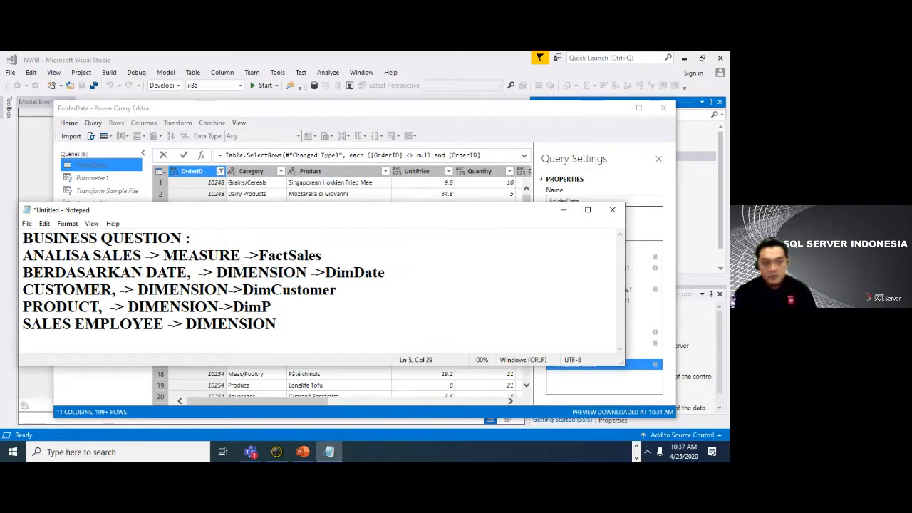
{"action": "type", "text": "roduct"}
- Append "-DimSalesEmployee" to the SALES EMPLOYEE line
{"action": "left_click", "coordinate": [300, 324]}
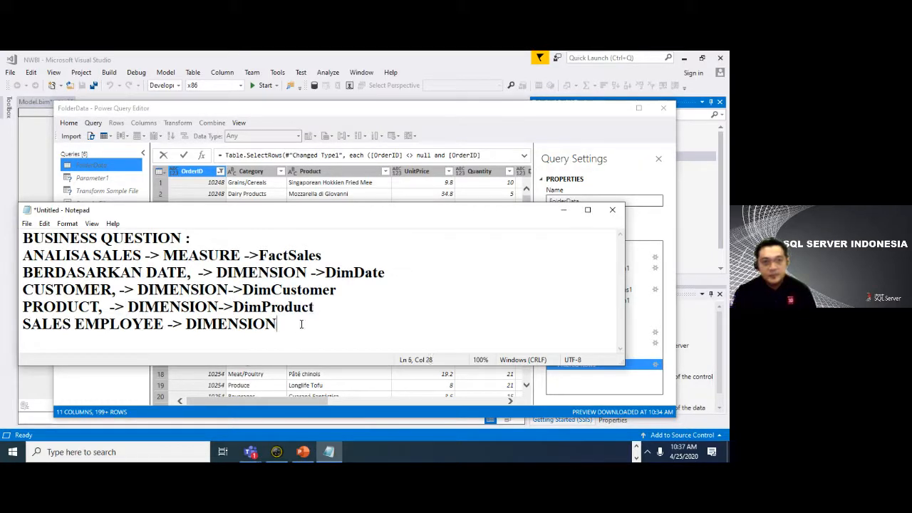
{"action": "type", "text": "-Dim"}
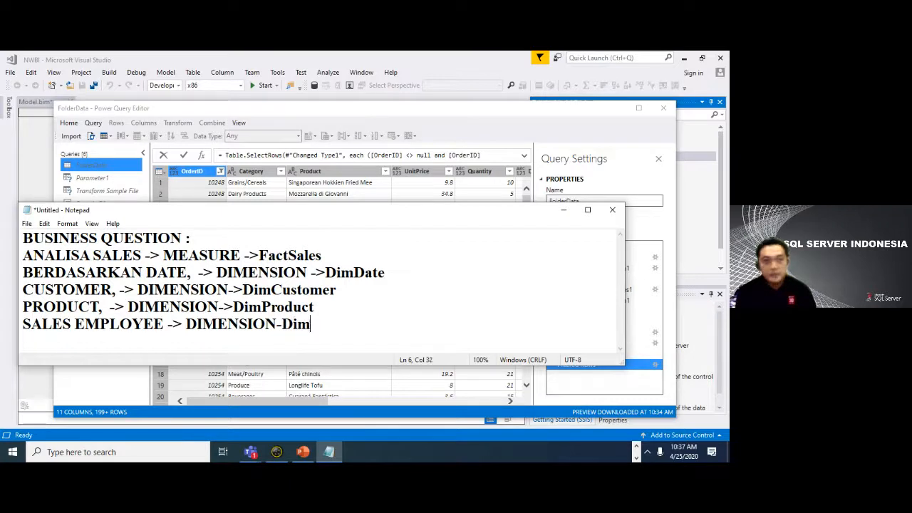
{"action": "type", "text": "SalesEmplo"}
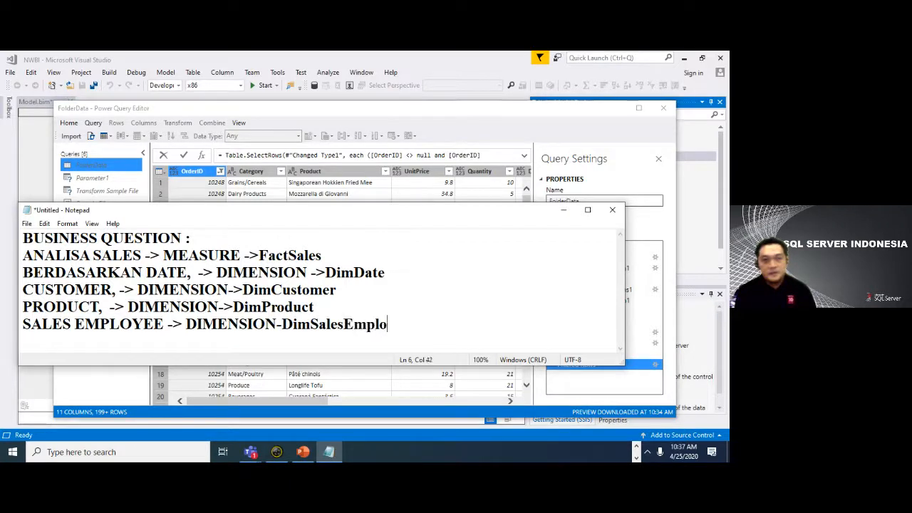
{"action": "type", "text": "yee"}
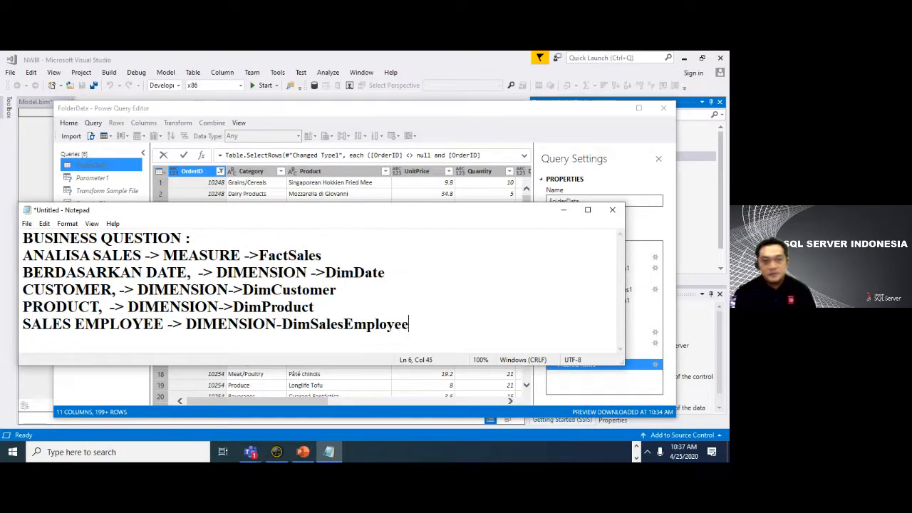
- Return to the Power Query Editor and turn off Create New Table for the query named Table
{"action": "left_click", "coordinate": [381, 115]}
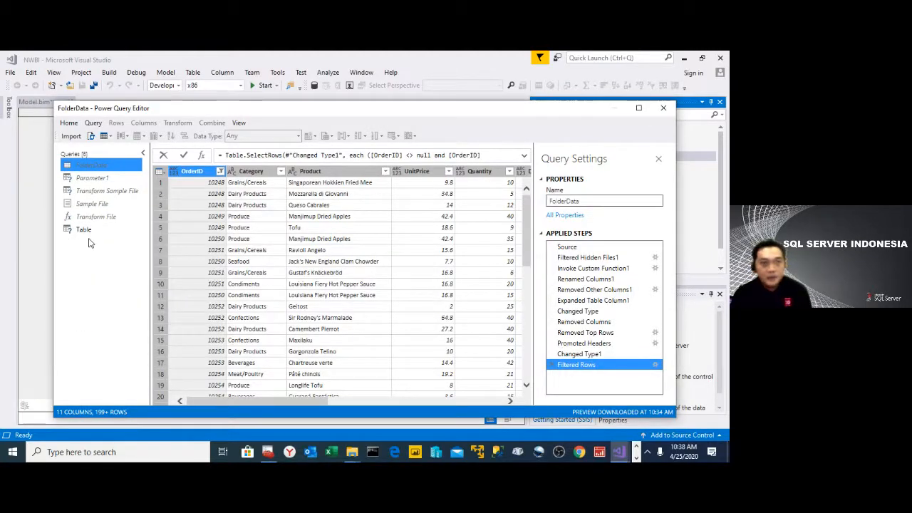
{"action": "left_click", "coordinate": [88, 231]}
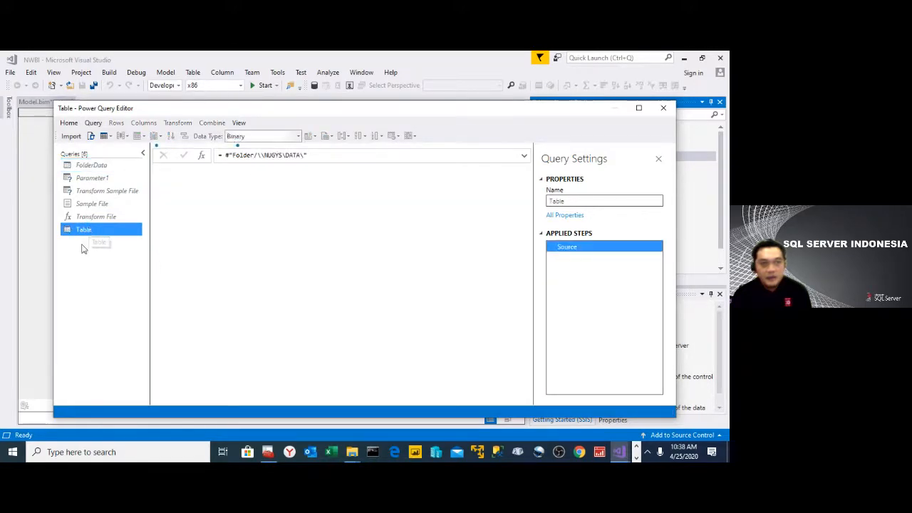
{"action": "right_click", "coordinate": [91, 231]}
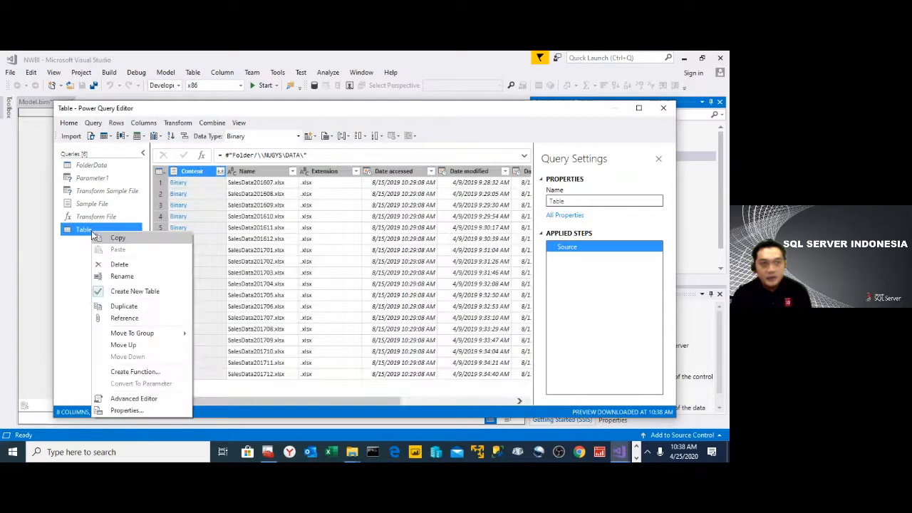
{"action": "left_click", "coordinate": [140, 301]}
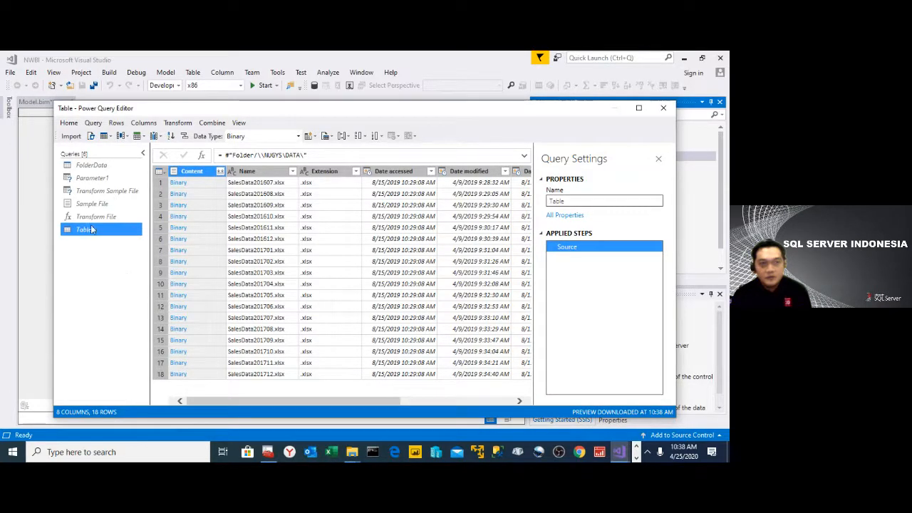
- Duplicate the FolderData query and open the duplicate's code in the Advanced Editor
{"action": "left_click", "coordinate": [95, 168]}
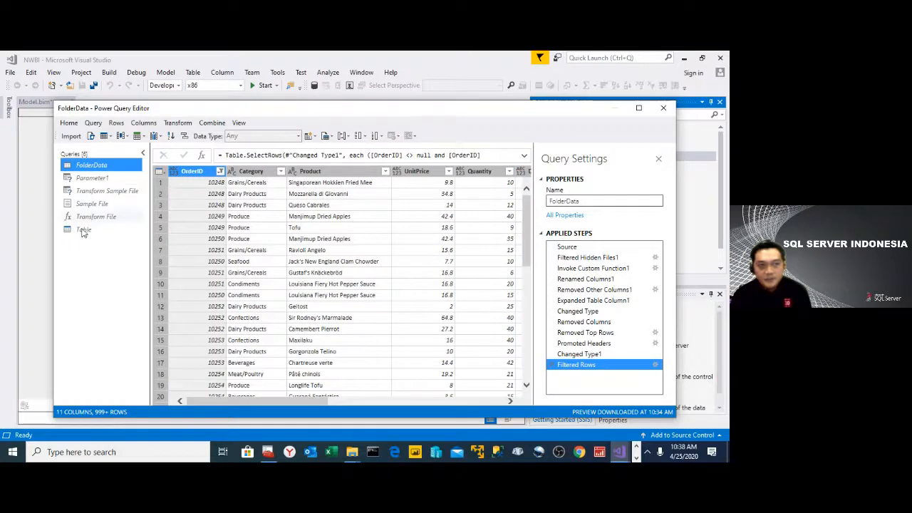
{"action": "right_click", "coordinate": [102, 170]}
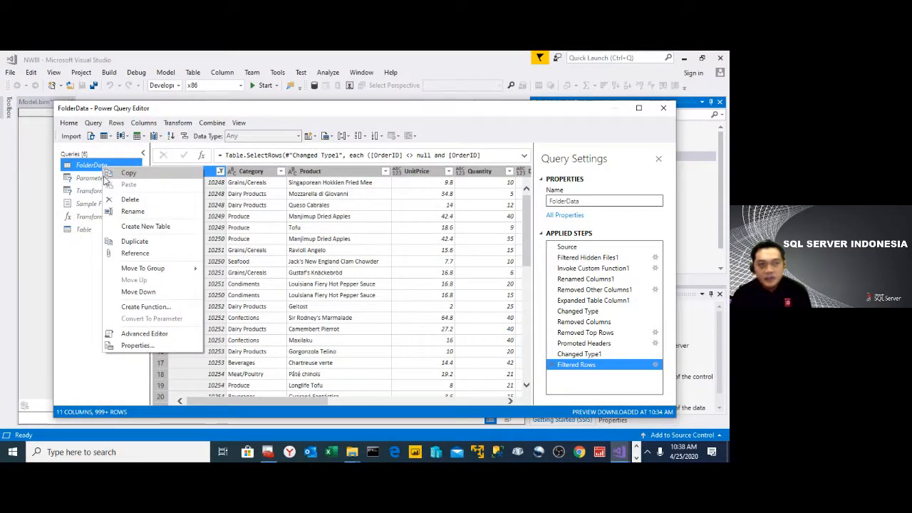
{"action": "left_click", "coordinate": [153, 241]}
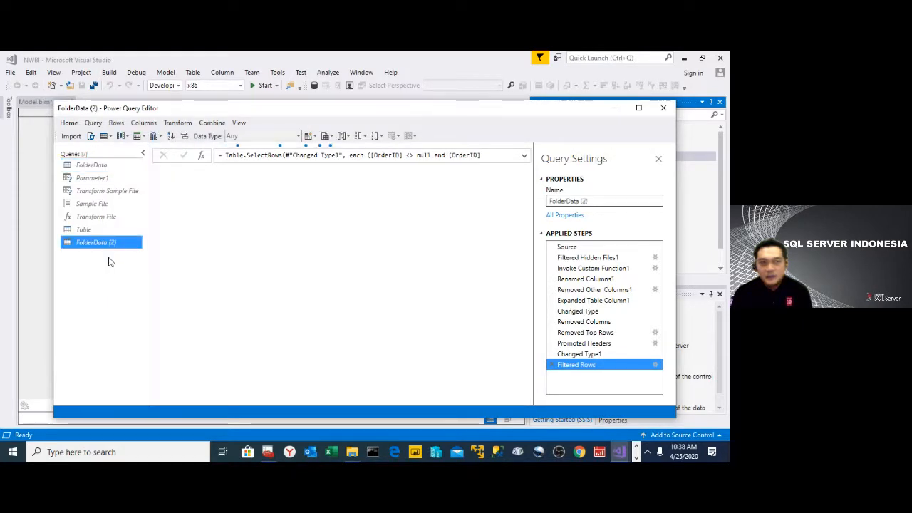
{"action": "left_click", "coordinate": [91, 136]}
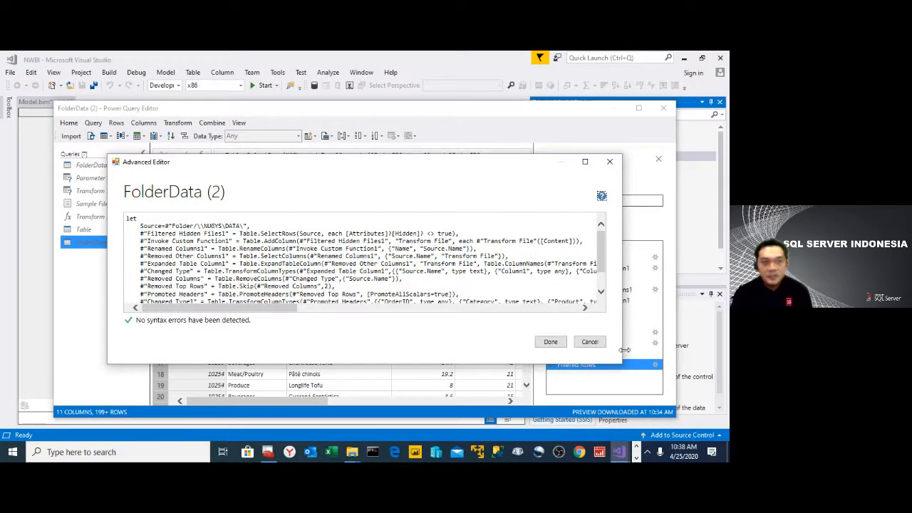
- Examine the source line of the duplicated query's code in the Advanced Editor and close it without changes
{"action": "left_click", "coordinate": [588, 343]}
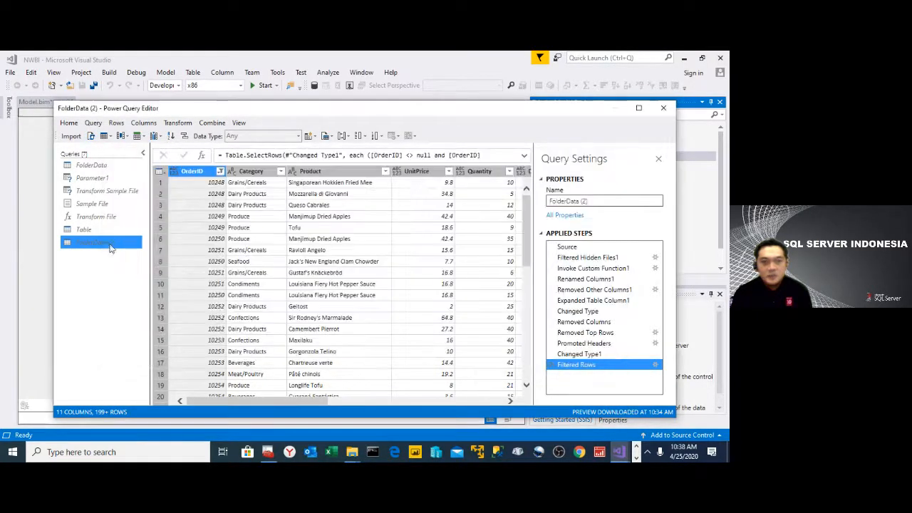
{"action": "left_click", "coordinate": [91, 137]}
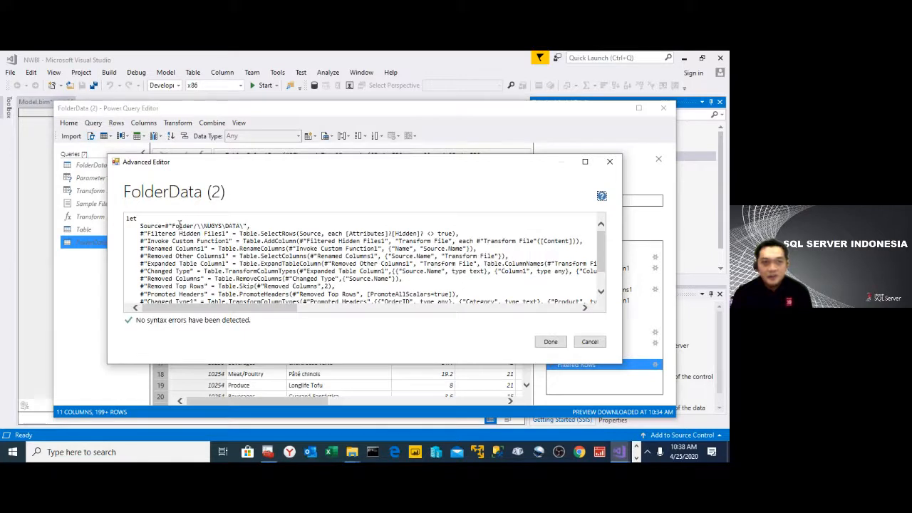
{"action": "left_click_drag", "start_coordinate": [173, 226], "coordinate": [127, 226]}
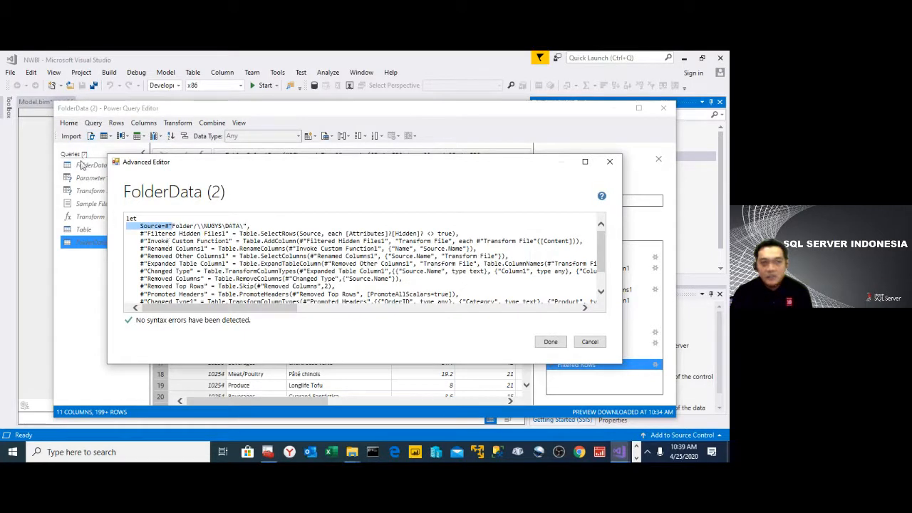
{"action": "left_click", "coordinate": [593, 342]}
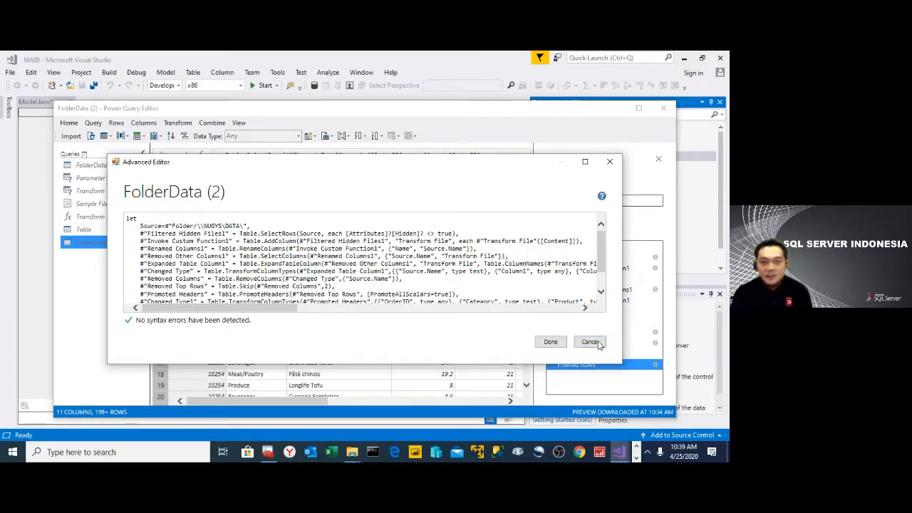
{"action": "left_click", "coordinate": [591, 342]}
- Delete the duplicated query FolderData (2)
{"action": "right_click", "coordinate": [92, 243]}
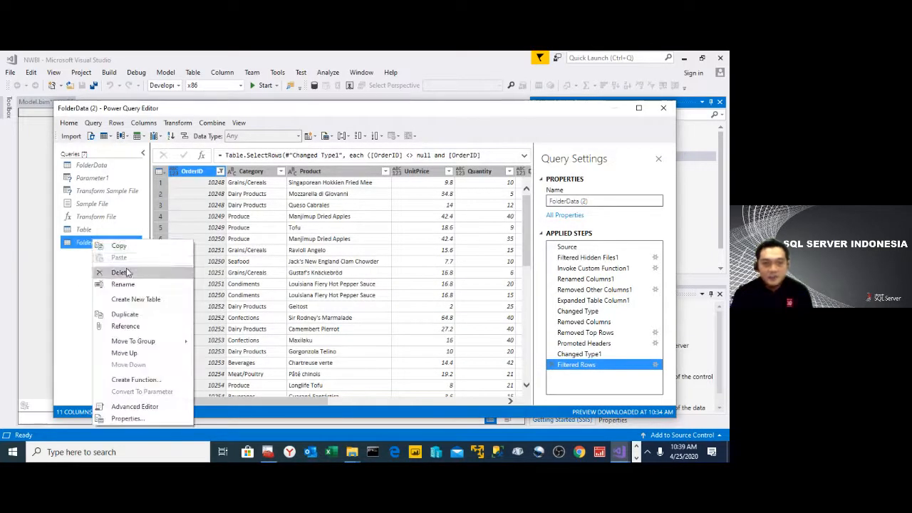
{"action": "left_click", "coordinate": [128, 275]}
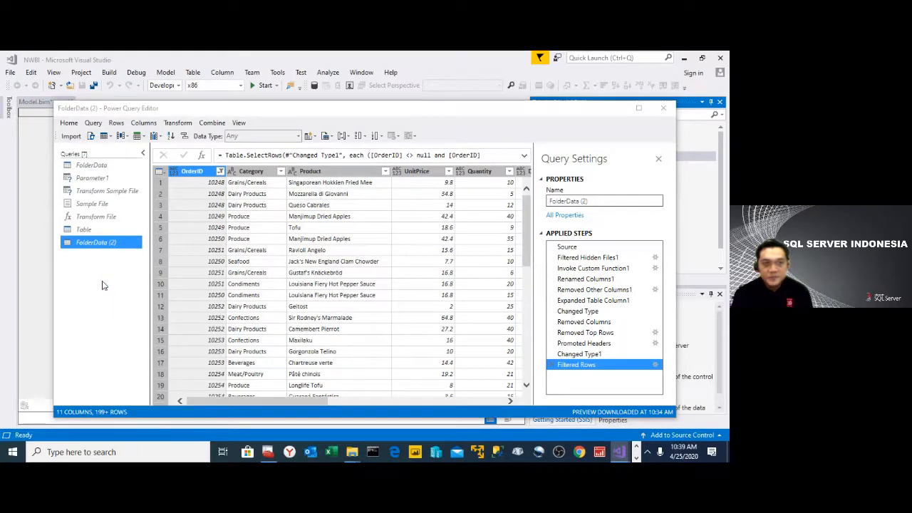
{"action": "left_click", "coordinate": [414, 270]}
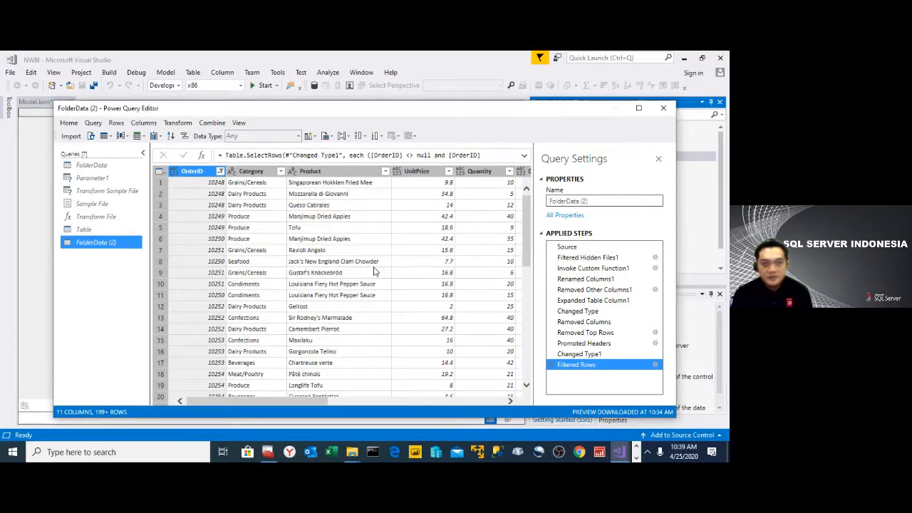
- Create a new query that references the FolderData query
{"action": "left_click", "coordinate": [101, 165]}
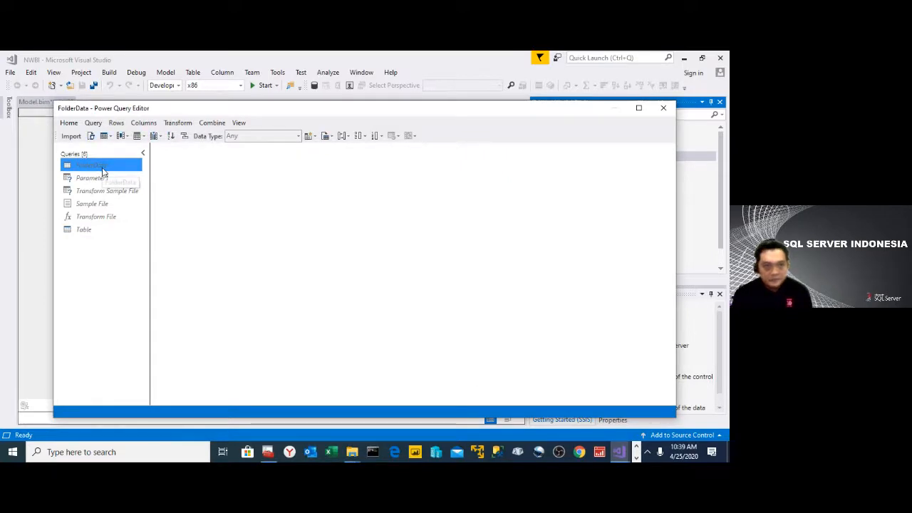
{"action": "right_click", "coordinate": [102, 170]}
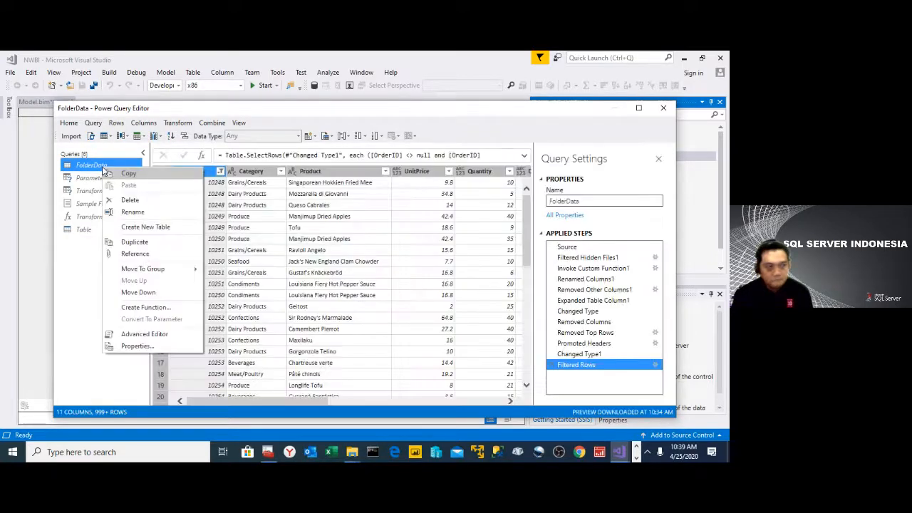
{"action": "left_click", "coordinate": [129, 254]}
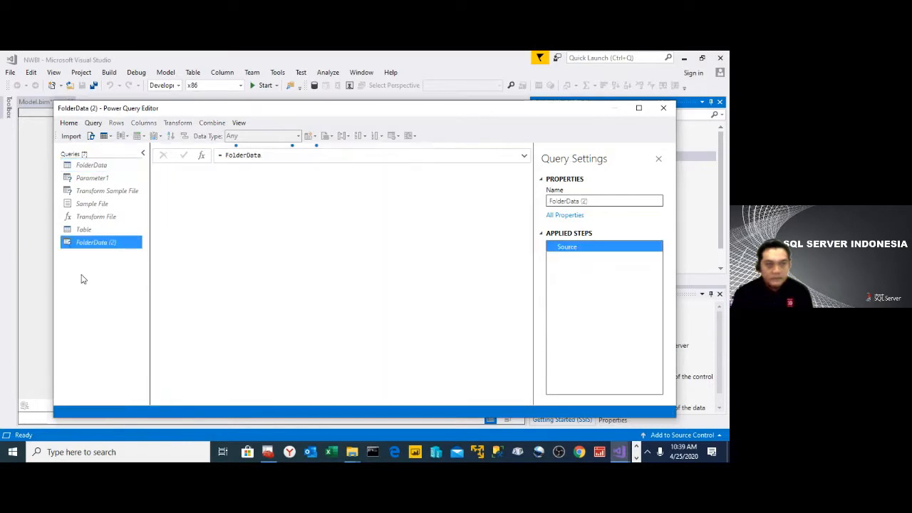
- Examine the source of the referenced query's code in the Advanced Editor and close it without changes
{"action": "left_click", "coordinate": [91, 137]}
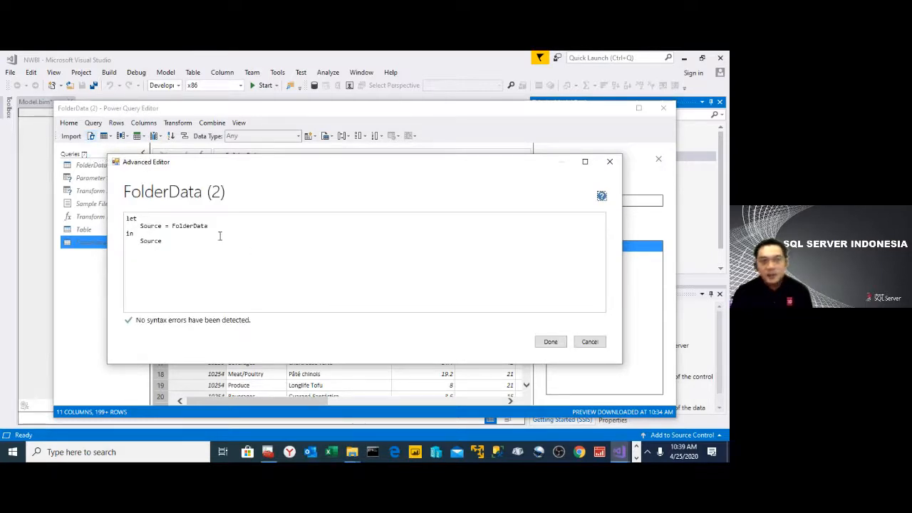
{"action": "double_click", "coordinate": [183, 226]}
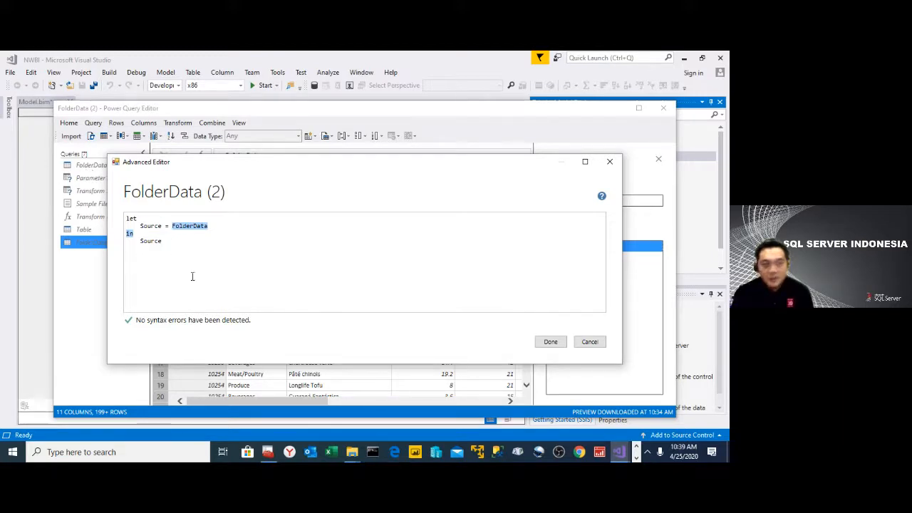
{"action": "left_click", "coordinate": [599, 343]}
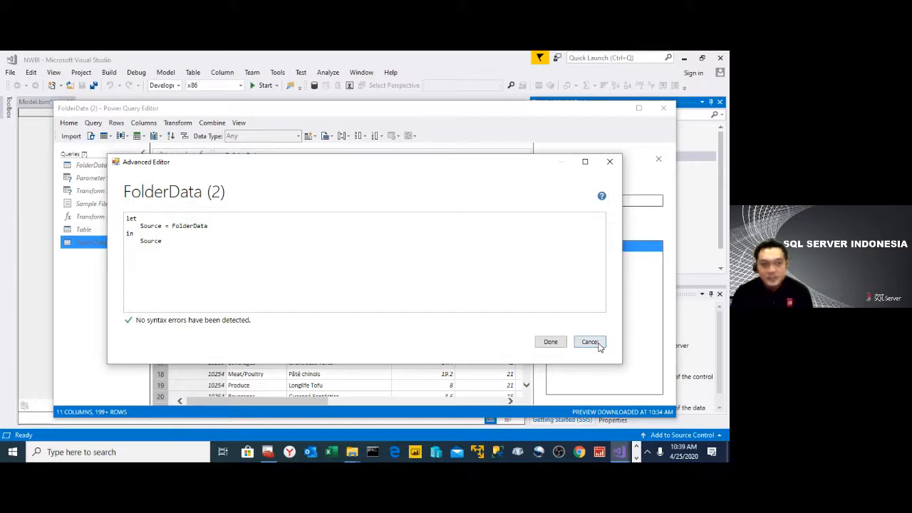
{"action": "left_click", "coordinate": [598, 344]}
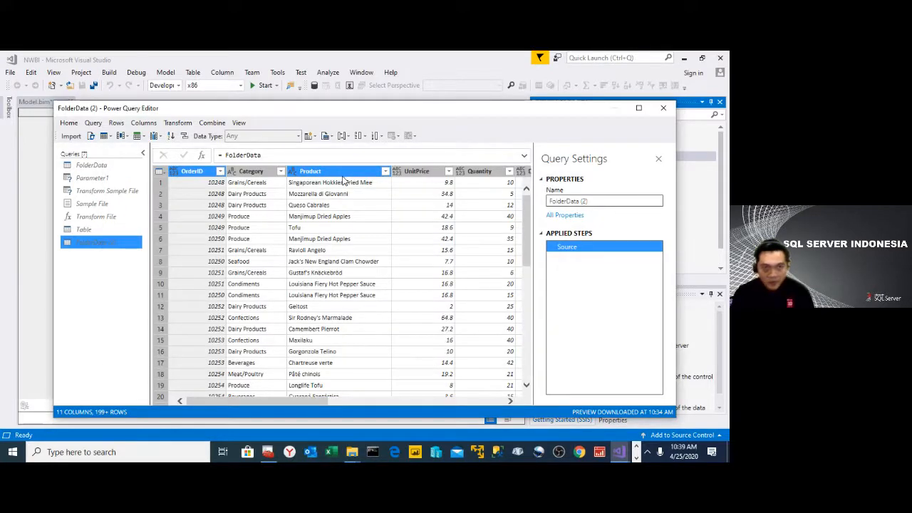
- Keep only the Product and Category columns in the referenced query and remove duplicate rows based on Product
{"action": "left_click", "coordinate": [344, 174]}
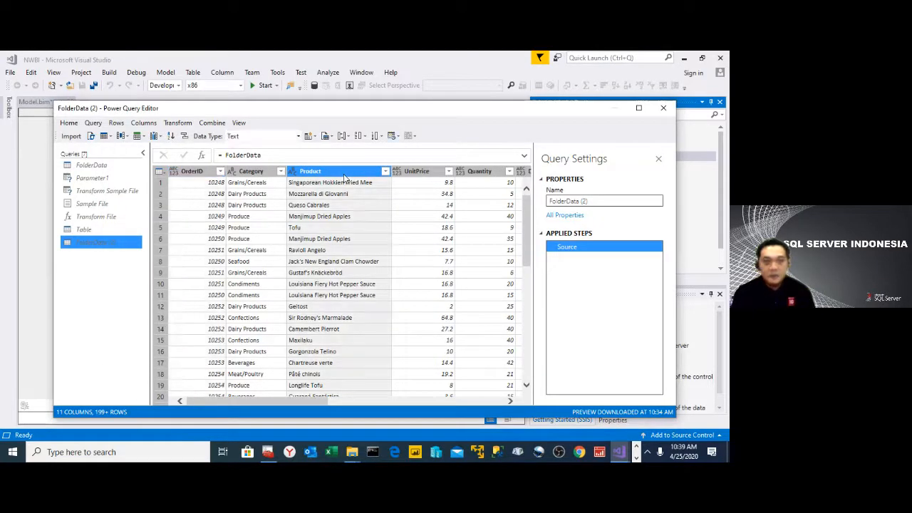
{"action": "left_click", "coordinate": [253, 172], "text": "ctrl"}
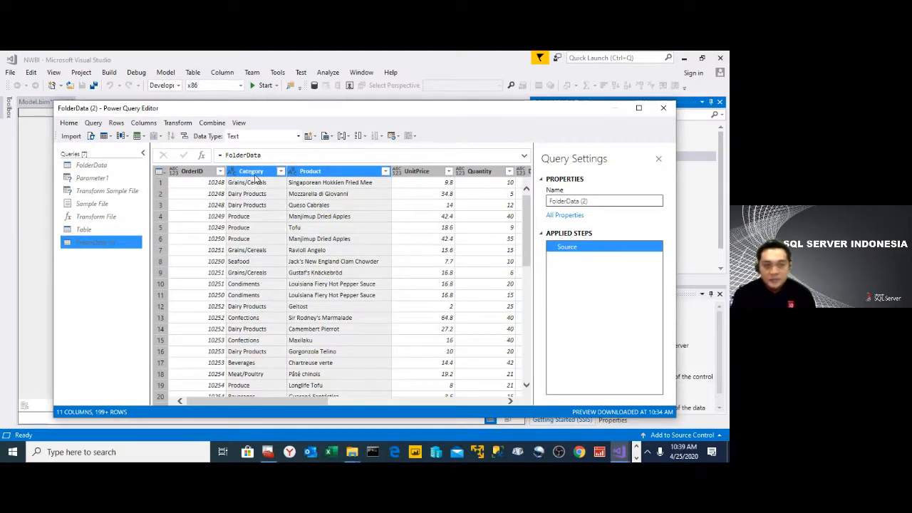
{"action": "right_click", "coordinate": [254, 178]}
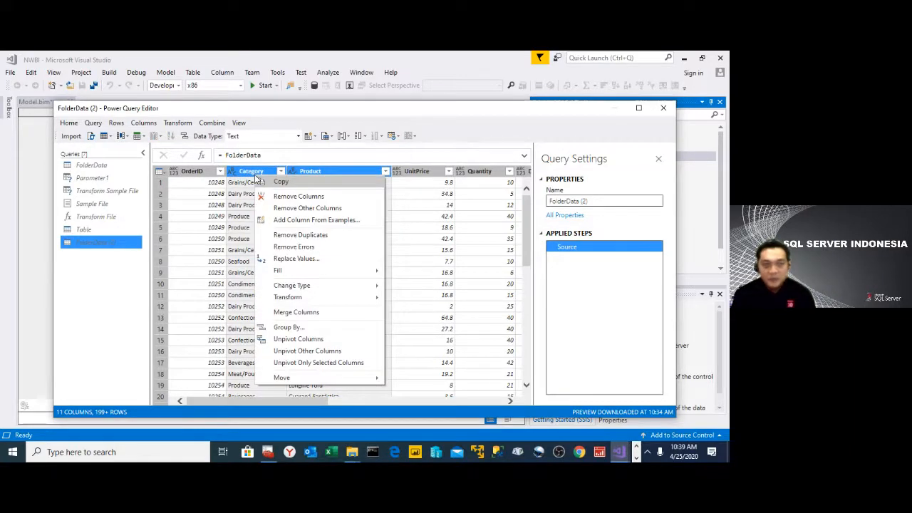
{"action": "left_click", "coordinate": [319, 212]}
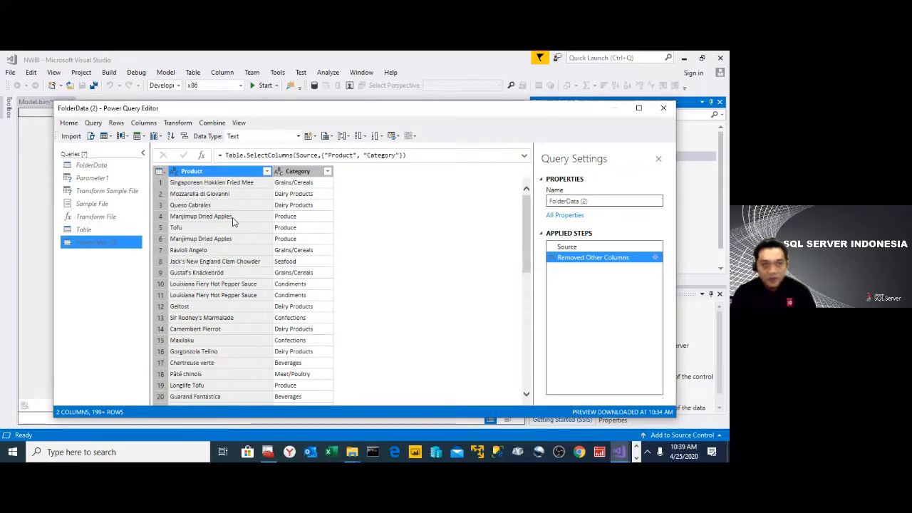
{"action": "right_click", "coordinate": [228, 173]}
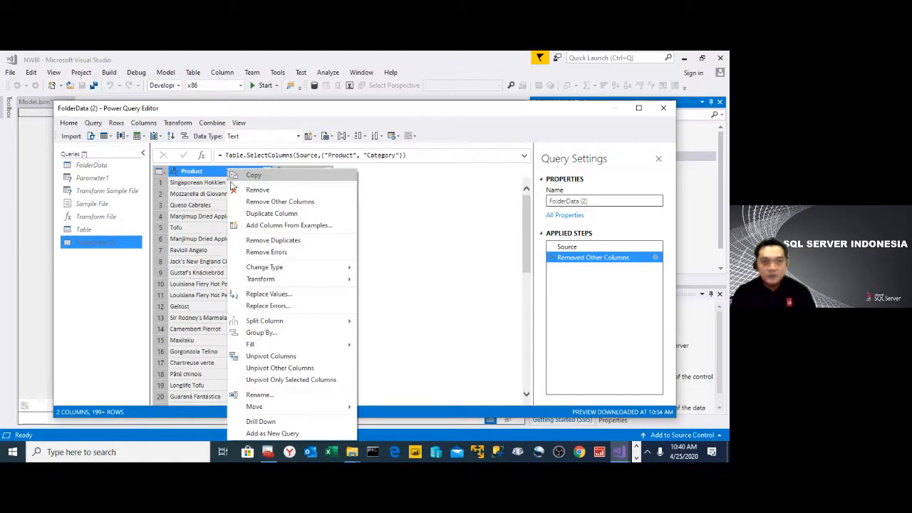
{"action": "left_click", "coordinate": [272, 242]}
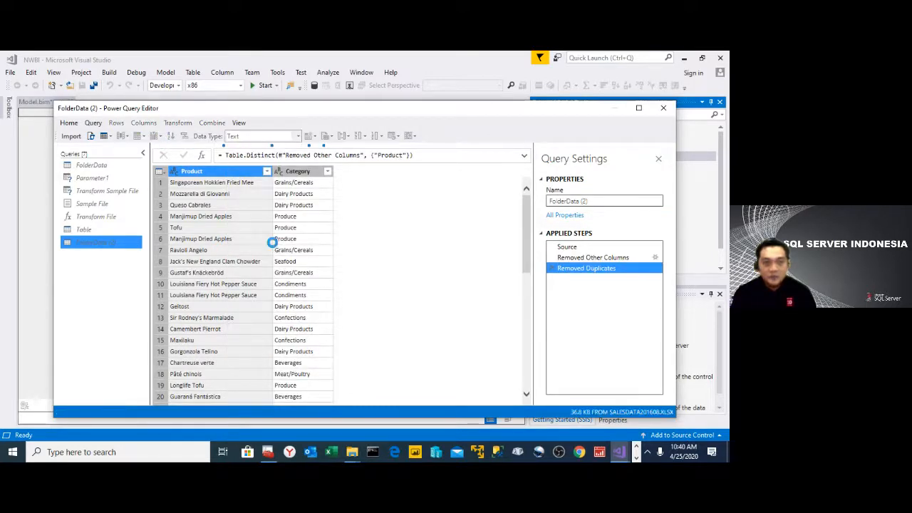
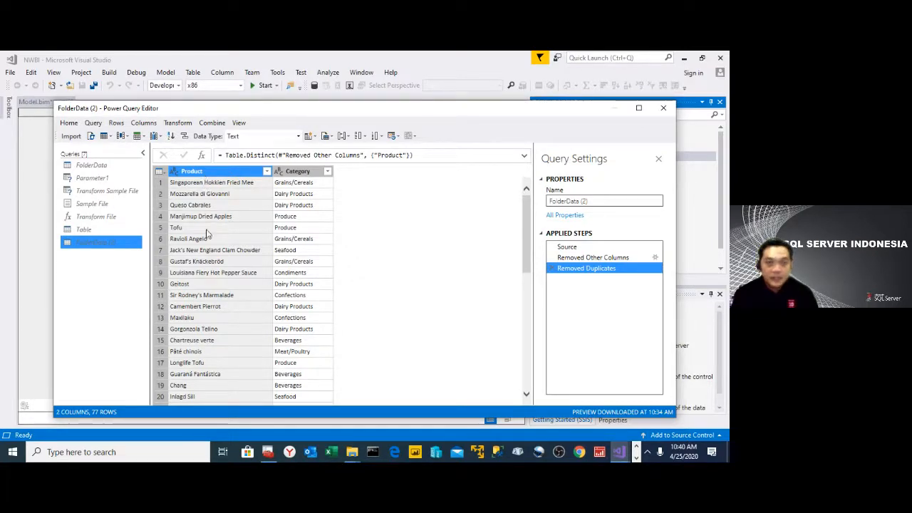
- Add an index column starting at 1 to the referenced query with the Product and Category columns
{"action": "left_click", "coordinate": [146, 124]}
{"action": "mouse_move", "coordinate": [166, 139]}
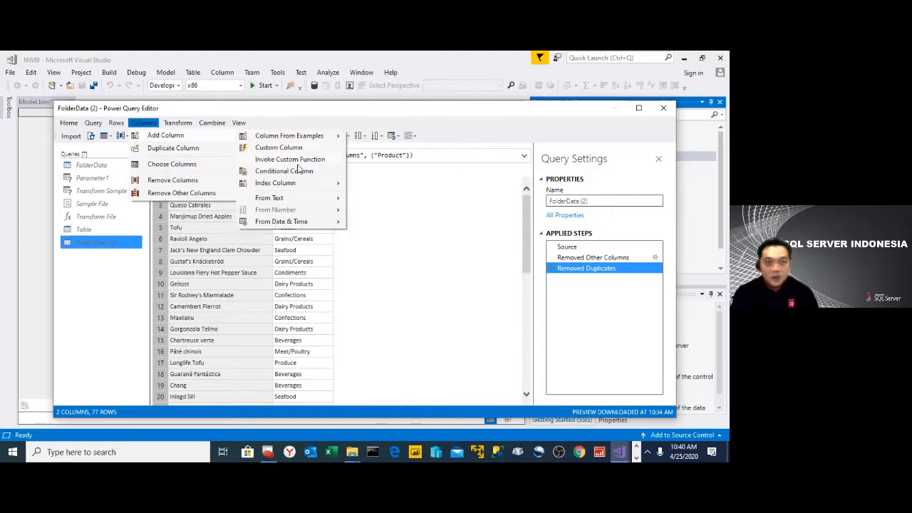
{"action": "mouse_move", "coordinate": [320, 184]}
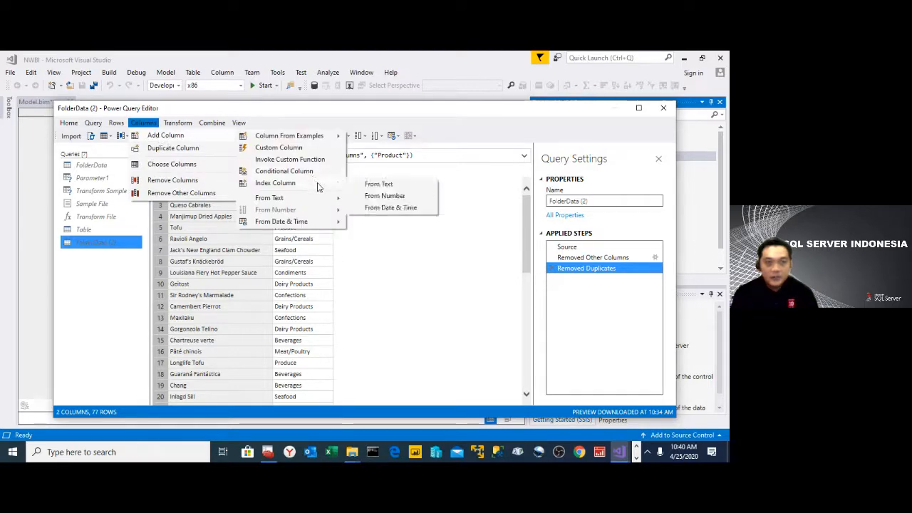
{"action": "left_click", "coordinate": [391, 197]}
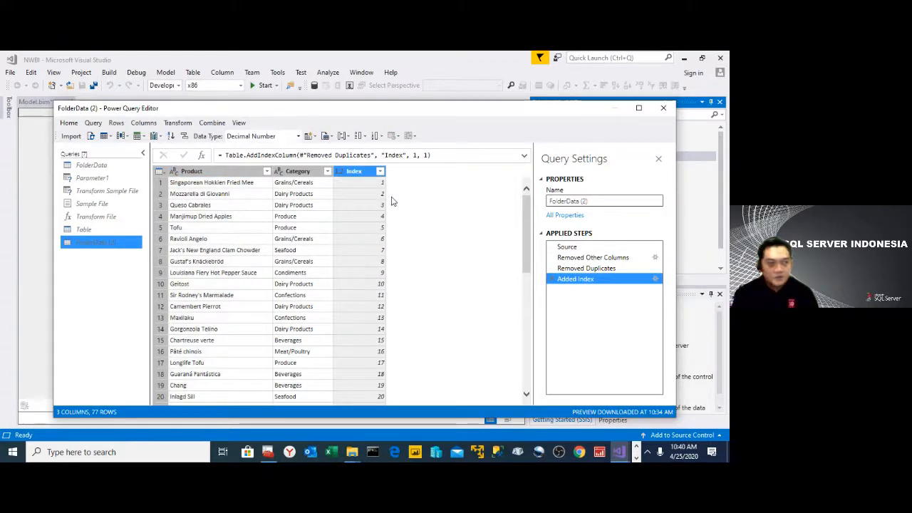
- Change the data type of the Index column to Whole Number
{"action": "right_click", "coordinate": [357, 171]}
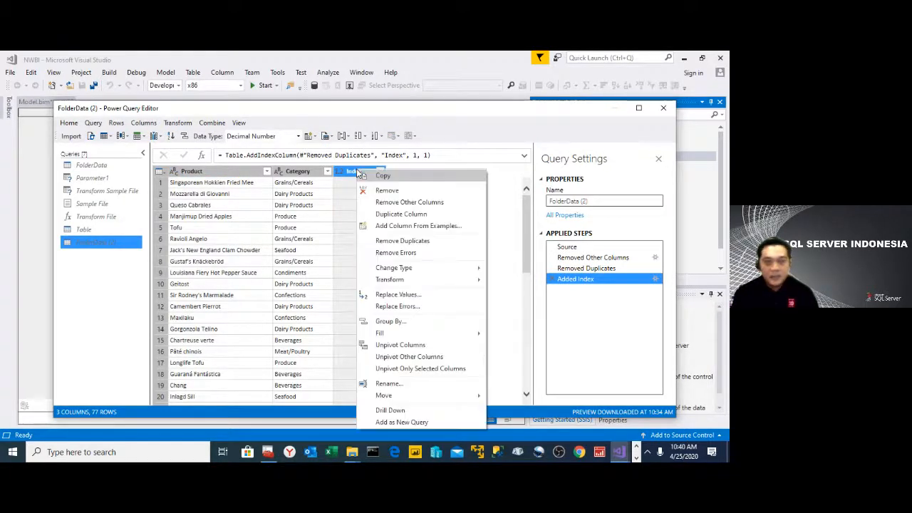
{"action": "mouse_move", "coordinate": [442, 271]}
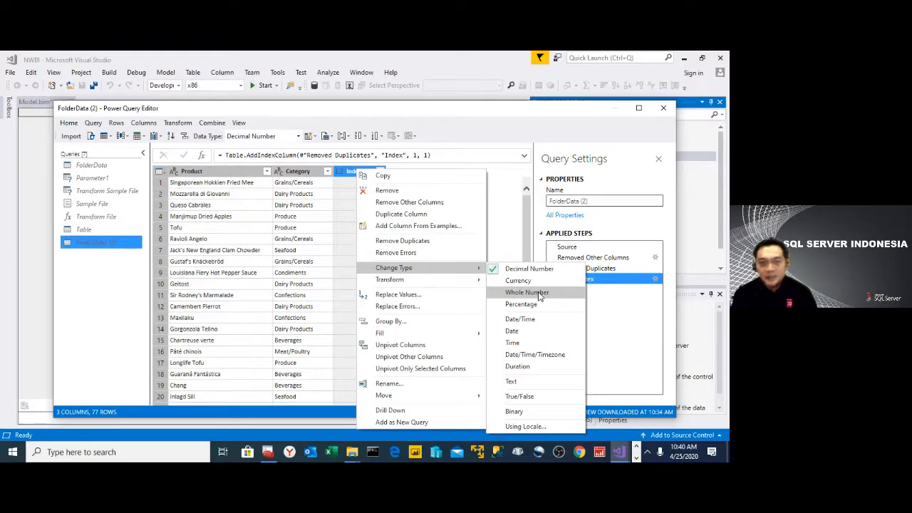
{"action": "left_click", "coordinate": [527, 293]}
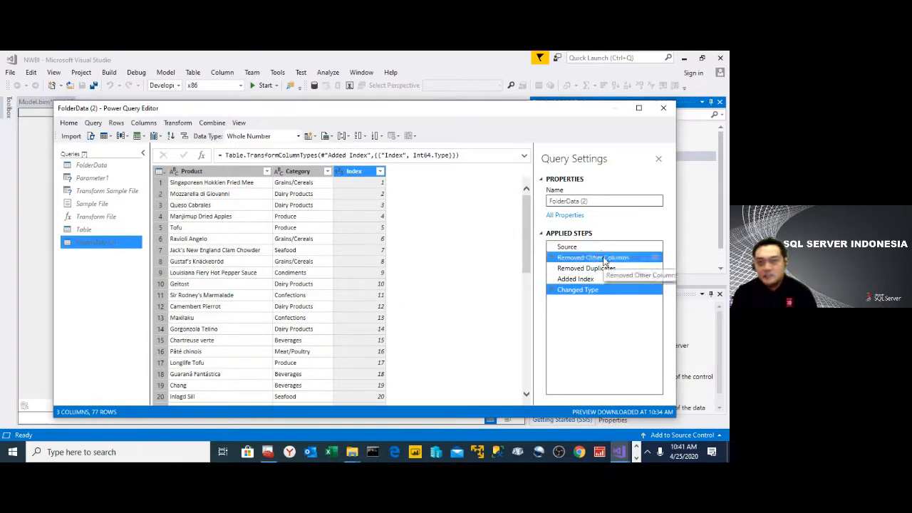
- Review the query's code in the Advanced Editor without changes and delete the Changed Type step
{"action": "left_click", "coordinate": [92, 136]}
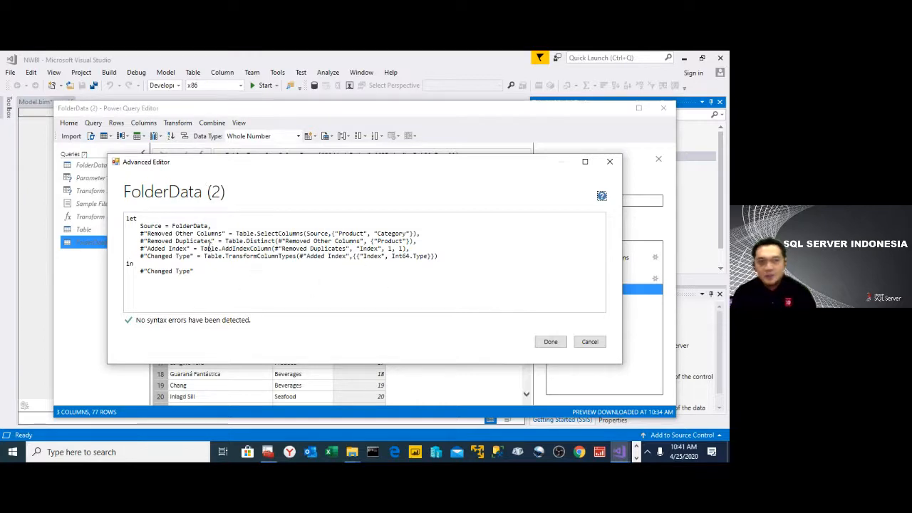
{"action": "left_click", "coordinate": [589, 343]}
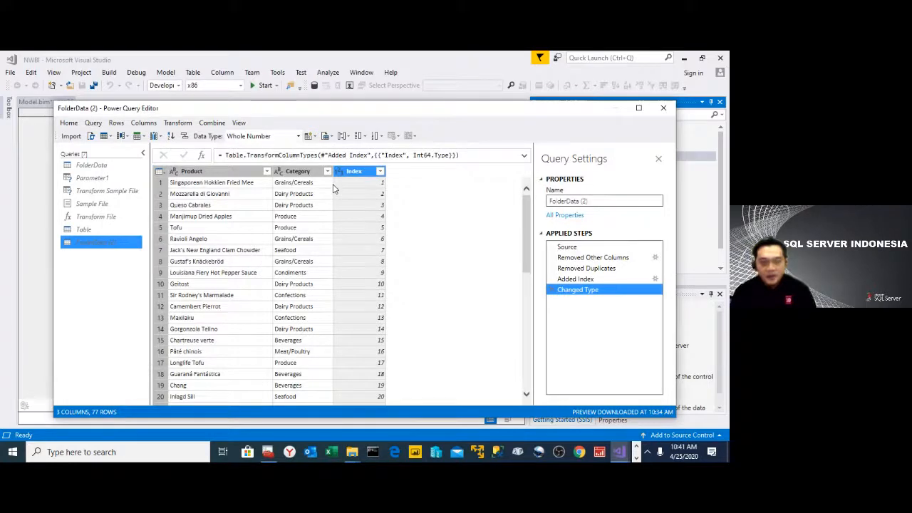
{"action": "right_click", "coordinate": [583, 293]}
{"action": "left_click", "coordinate": [615, 325]}
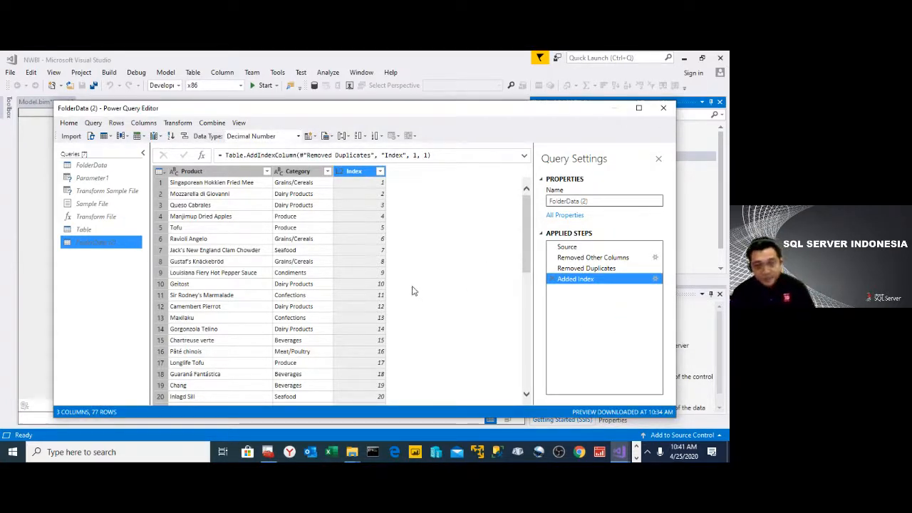
{"action": "right_click", "coordinate": [365, 171]}
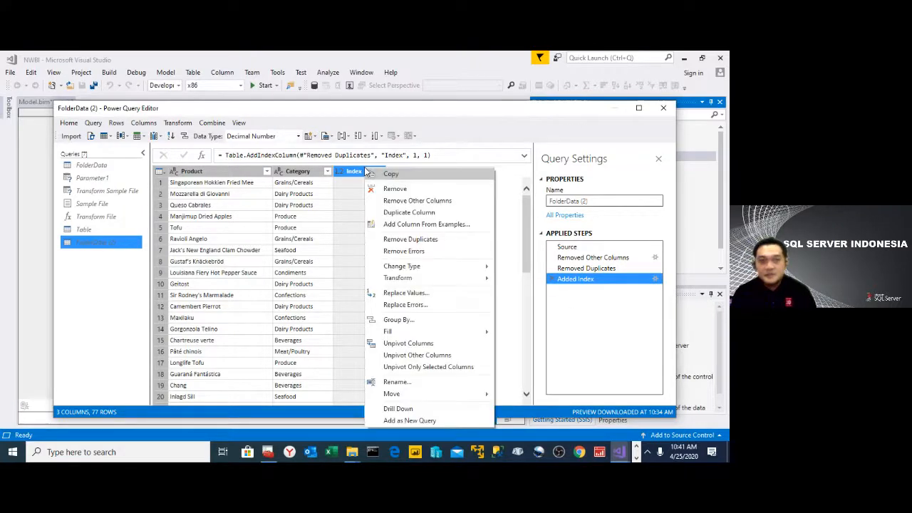
{"action": "left_click", "coordinate": [426, 241]}
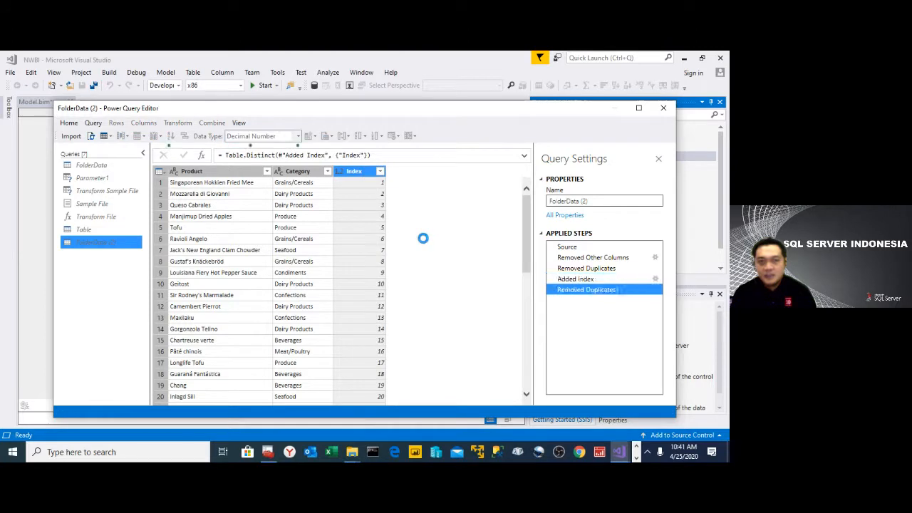
{"action": "right_click", "coordinate": [568, 290]}
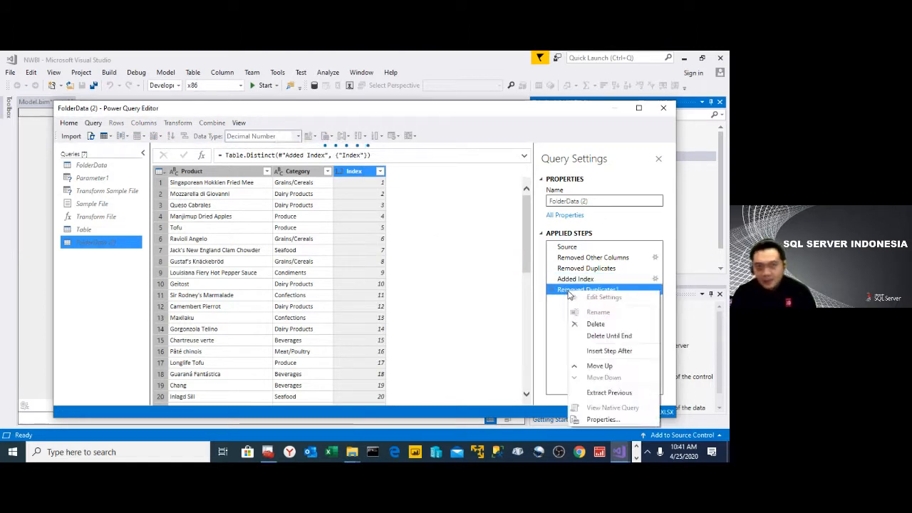
{"action": "left_click", "coordinate": [600, 325]}
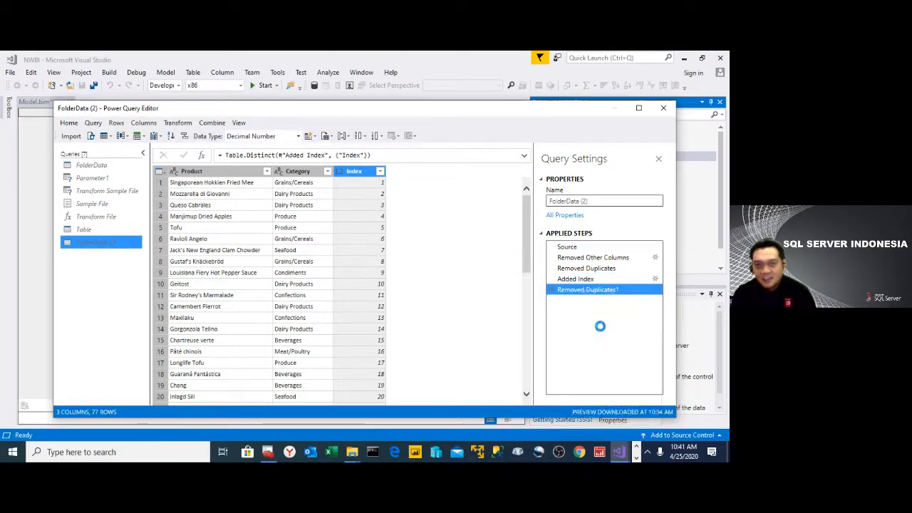
- Set the Index column's data type to Whole Number and rename the column ProductID
{"action": "right_click", "coordinate": [356, 174]}
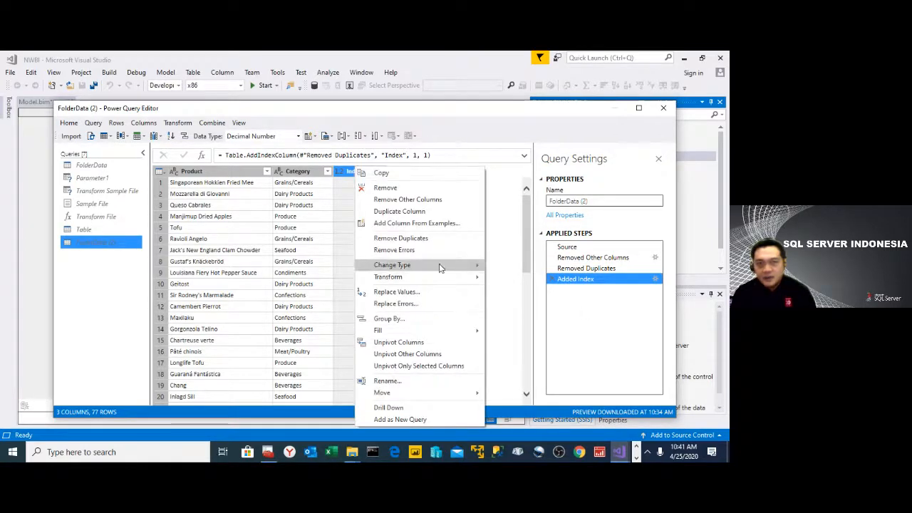
{"action": "left_click", "coordinate": [504, 290]}
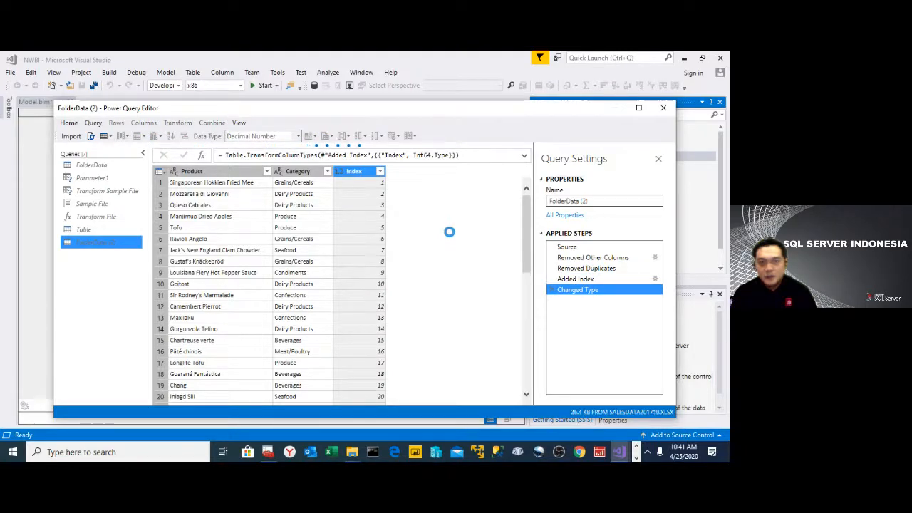
{"action": "right_click", "coordinate": [364, 175]}
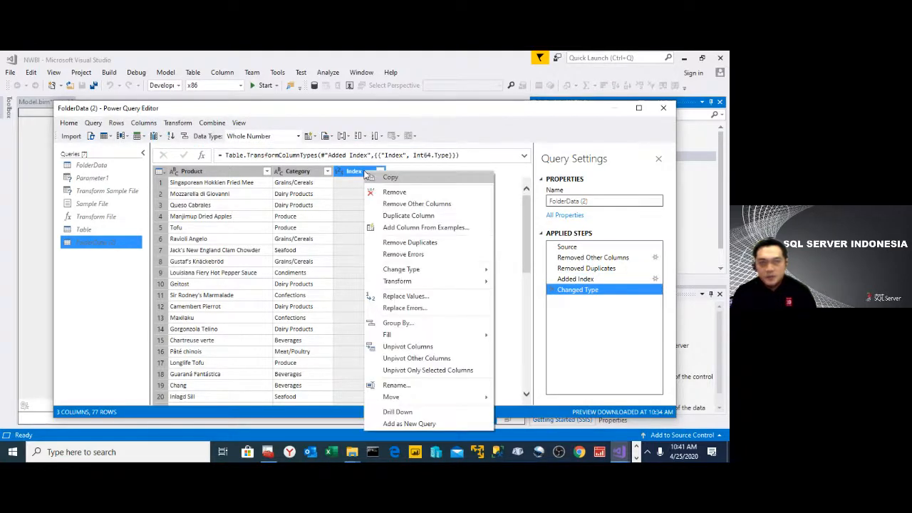
{"action": "left_click", "coordinate": [411, 386]}
{"action": "type", "text": "P"}
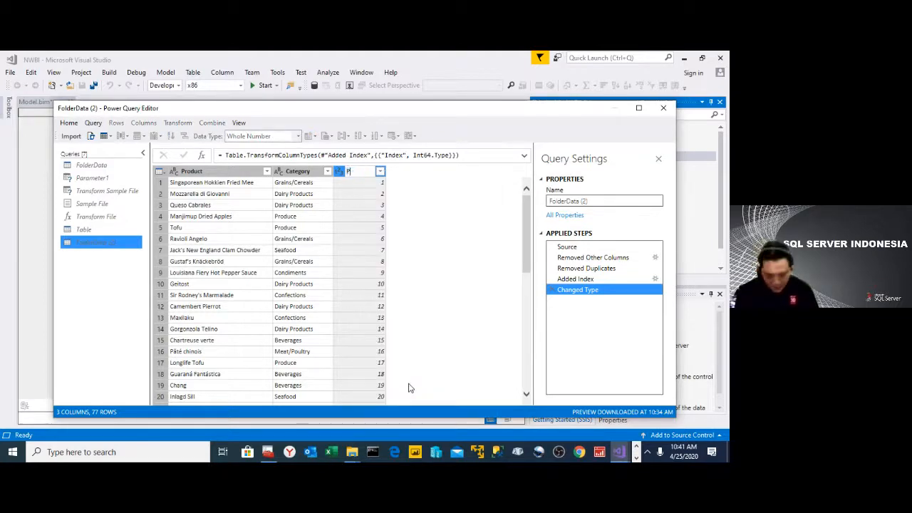
{"action": "type", "text": "roductID"}
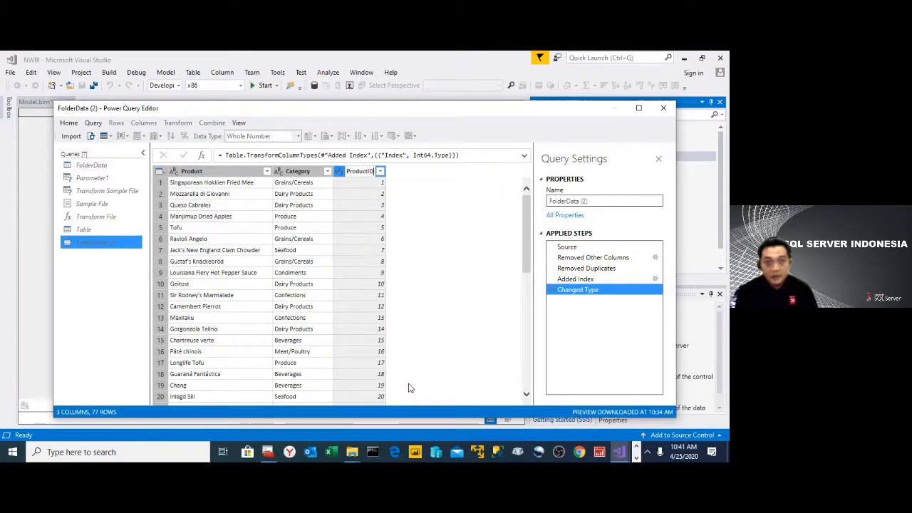
{"action": "key", "text": "Return"}
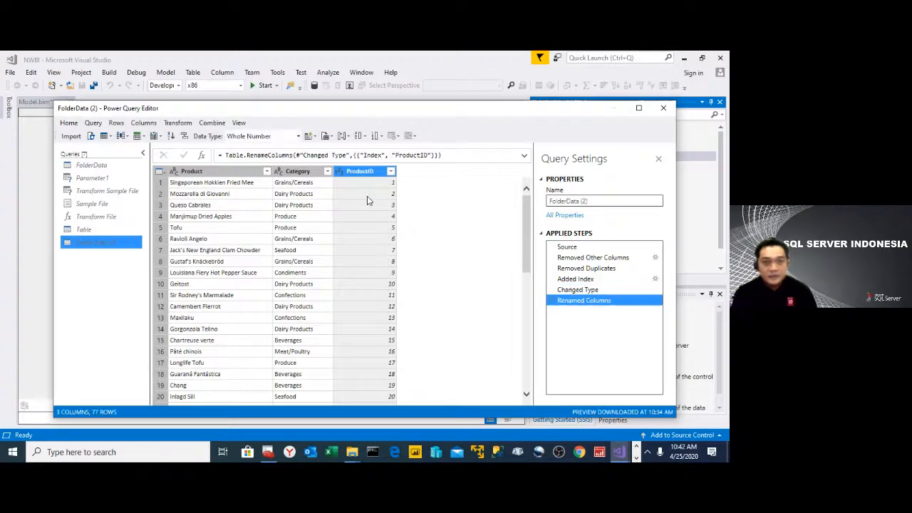
- Move the ProductID column to the beginning of the table
{"action": "right_click", "coordinate": [367, 172]}
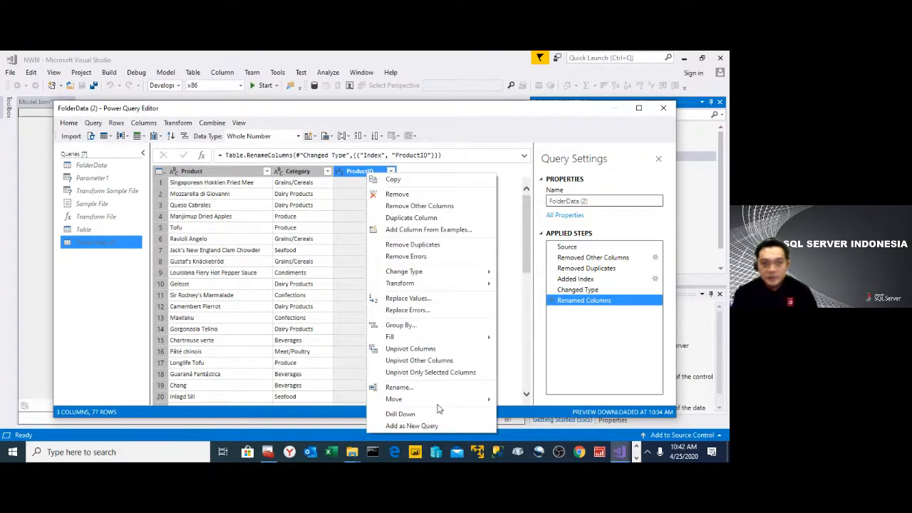
{"action": "mouse_move", "coordinate": [456, 399]}
{"action": "left_click", "coordinate": [534, 421]}
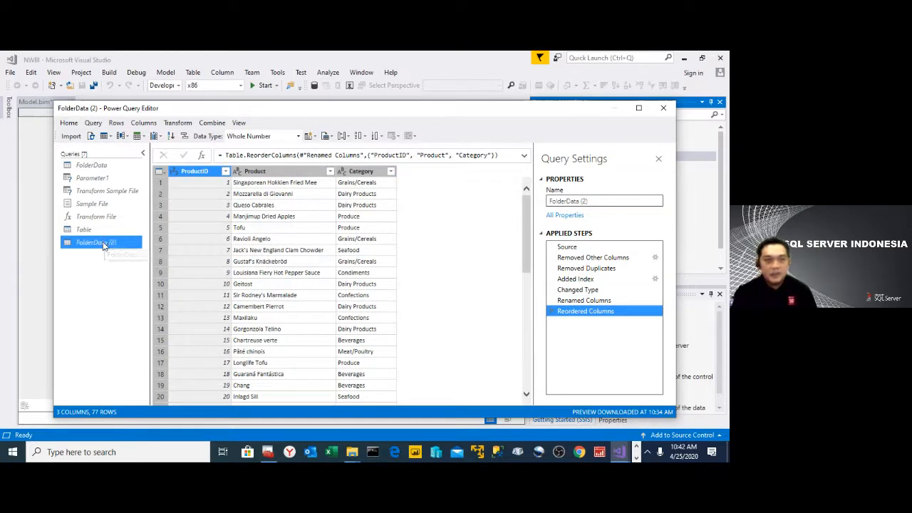
- Rename the query FolderData (2) as DimProduct
{"action": "right_click", "coordinate": [110, 243]}
{"action": "left_click", "coordinate": [143, 287]}
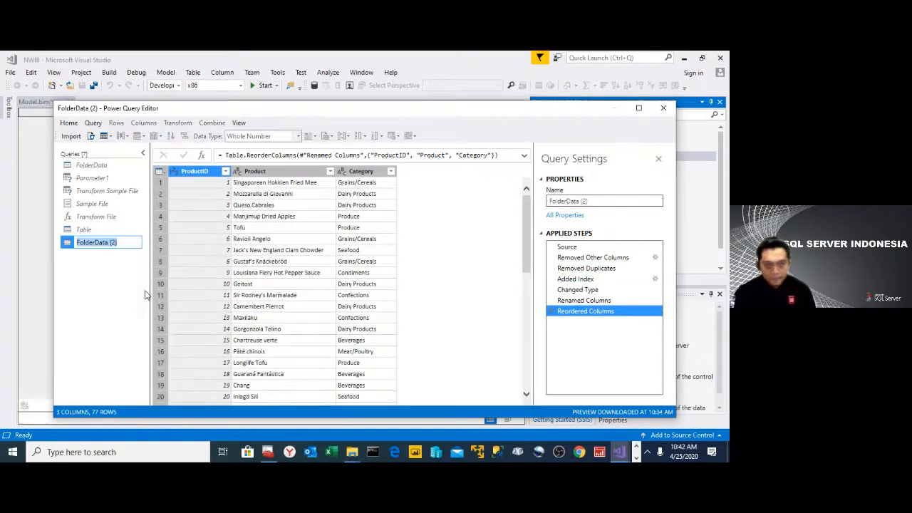
{"action": "type", "text": "DimProduct"}
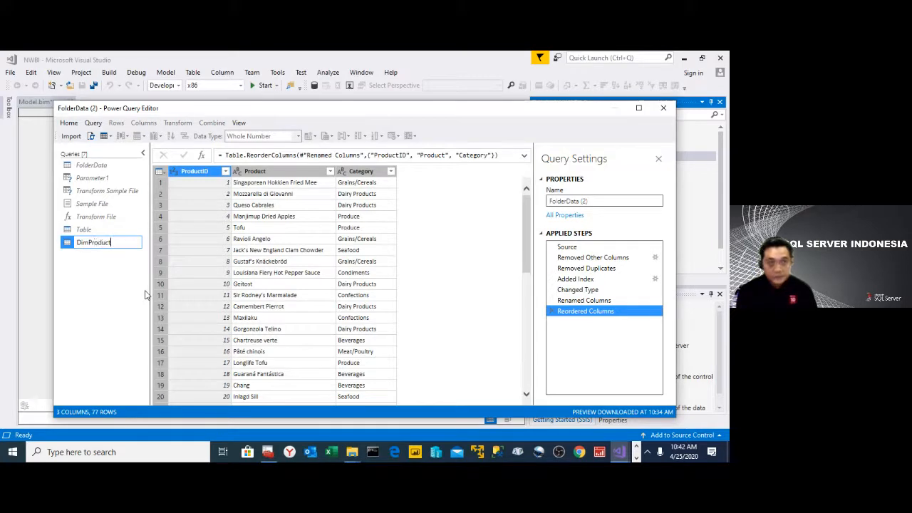
{"action": "key", "text": "Return"}
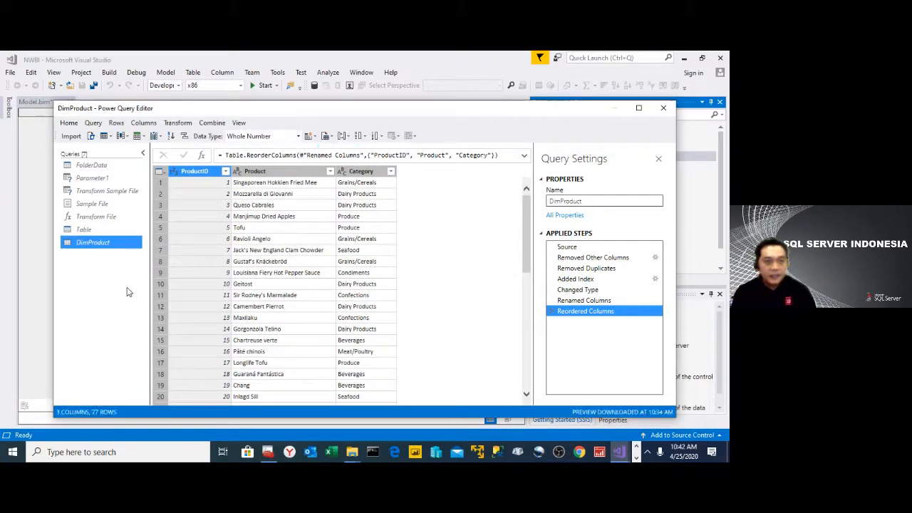
- Create another new query that references the FolderData query
{"action": "left_click", "coordinate": [98, 167]}
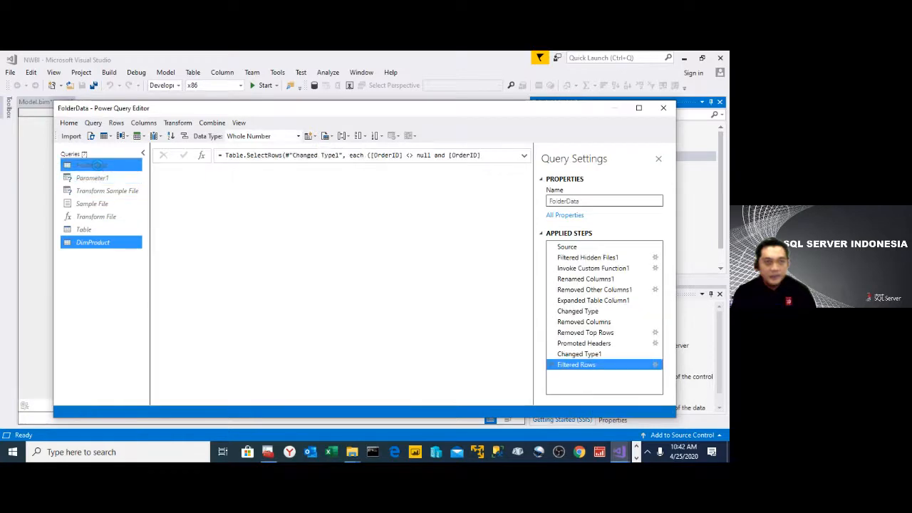
{"action": "right_click", "coordinate": [99, 169]}
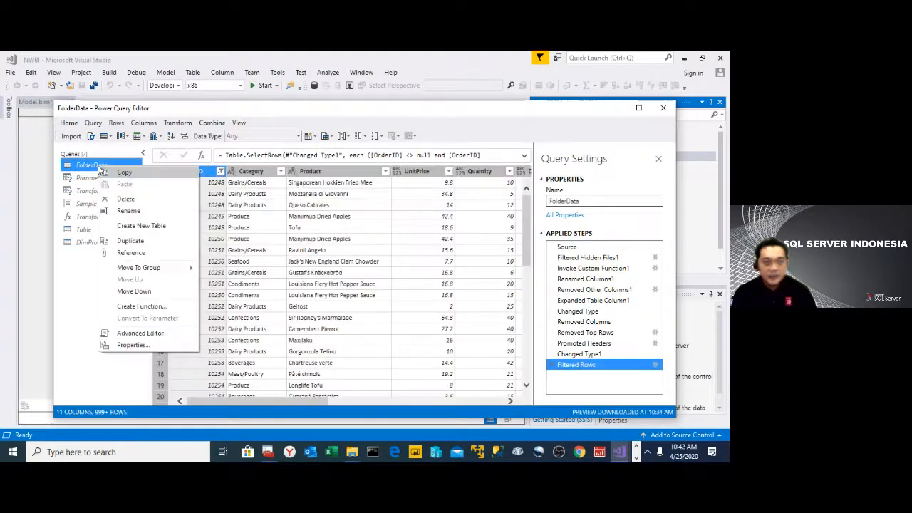
{"action": "left_click", "coordinate": [135, 252]}
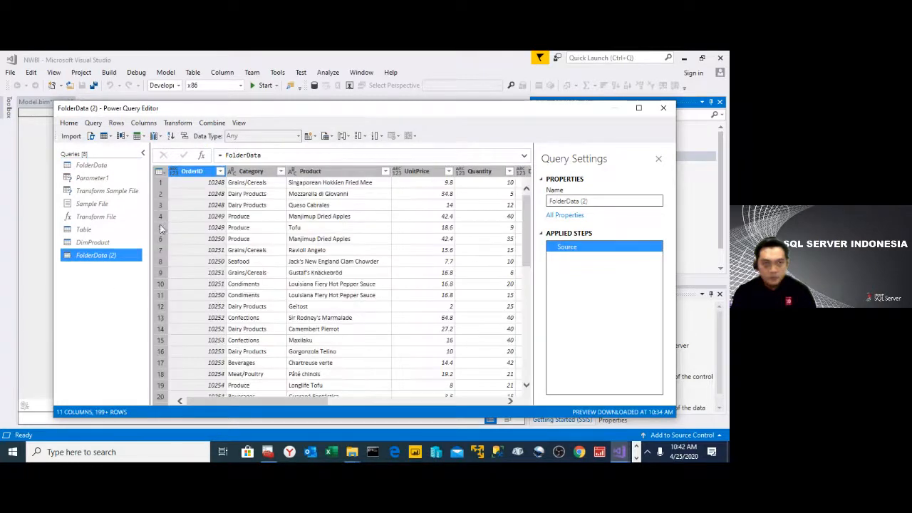
- Reduce the new query to the Customers.CompanyName, Customers.Country and Customers.City columns, removing OrderID as well
{"action": "left_click_drag", "start_coordinate": [296, 400], "coordinate": [389, 399]}
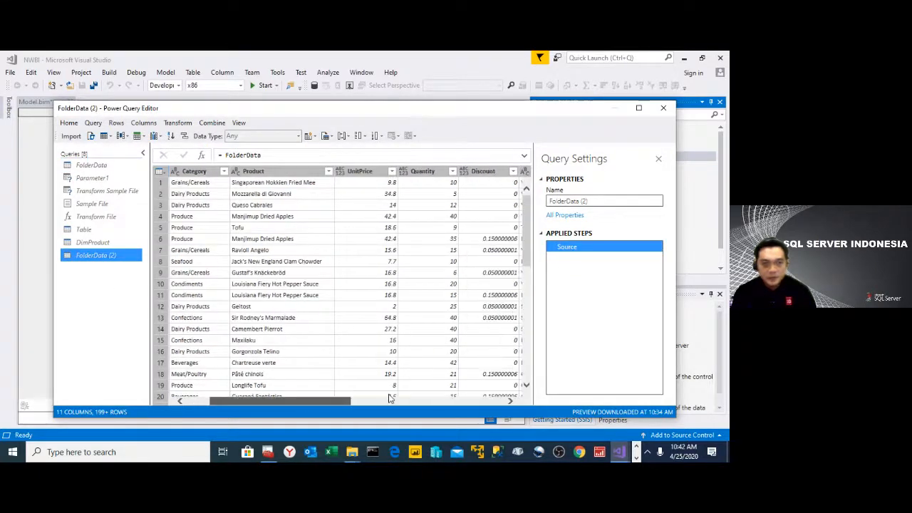
{"action": "left_click", "coordinate": [389, 400]}
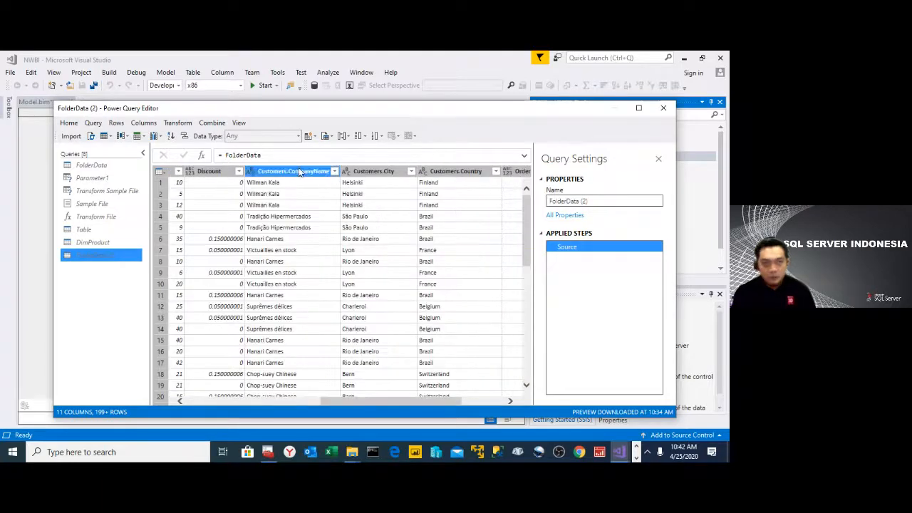
{"action": "left_click", "coordinate": [294, 175]}
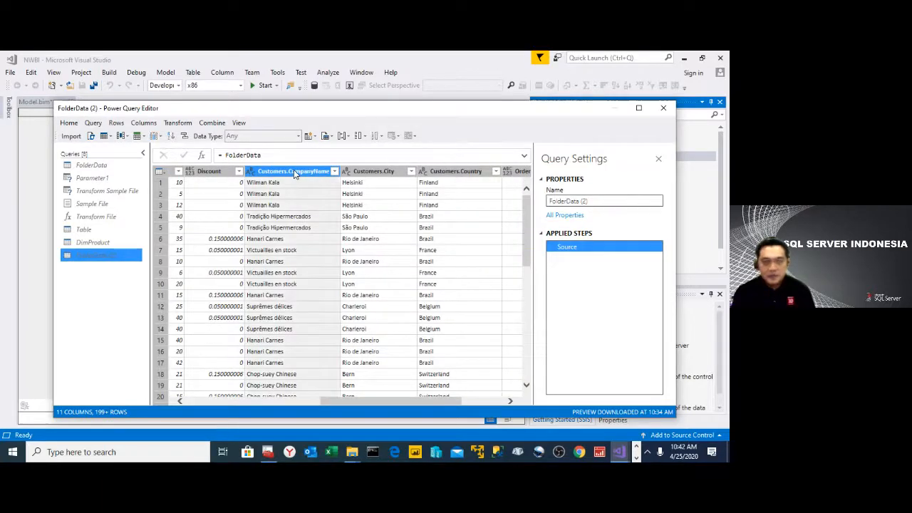
{"action": "left_click", "coordinate": [464, 171], "text": "ctrl"}
{"action": "left_click", "coordinate": [384, 173], "text": "ctrl"}
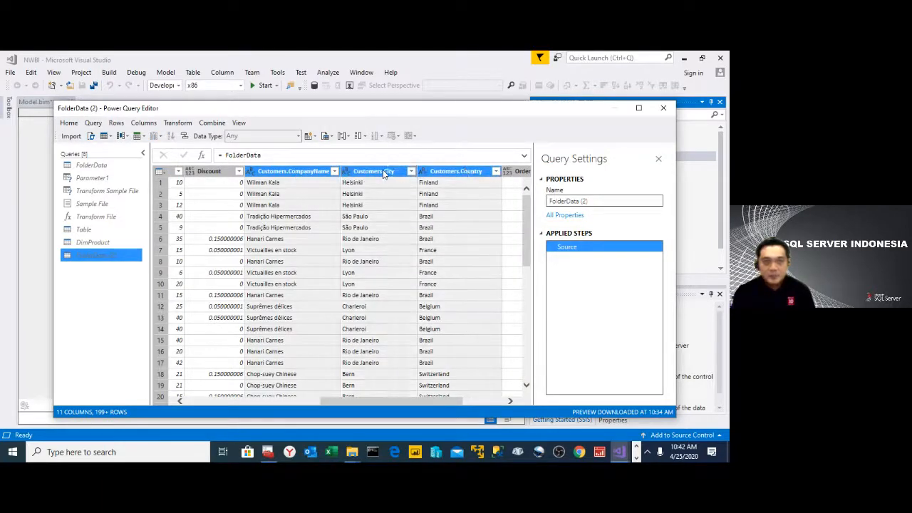
{"action": "right_click", "coordinate": [290, 173]}
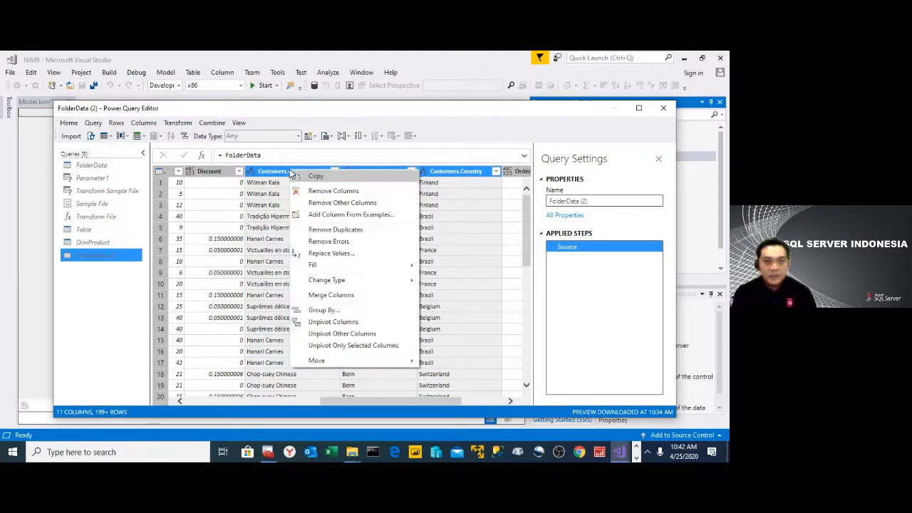
{"action": "left_click", "coordinate": [333, 204]}
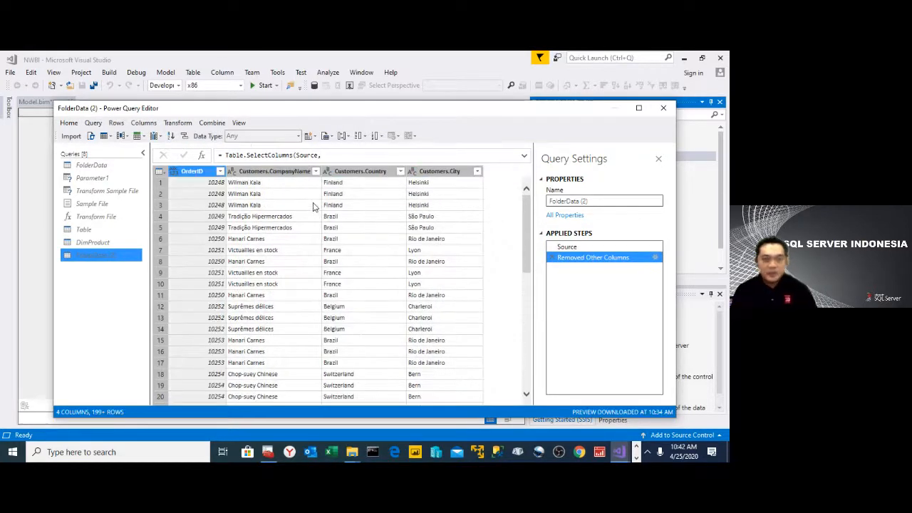
{"action": "right_click", "coordinate": [187, 174]}
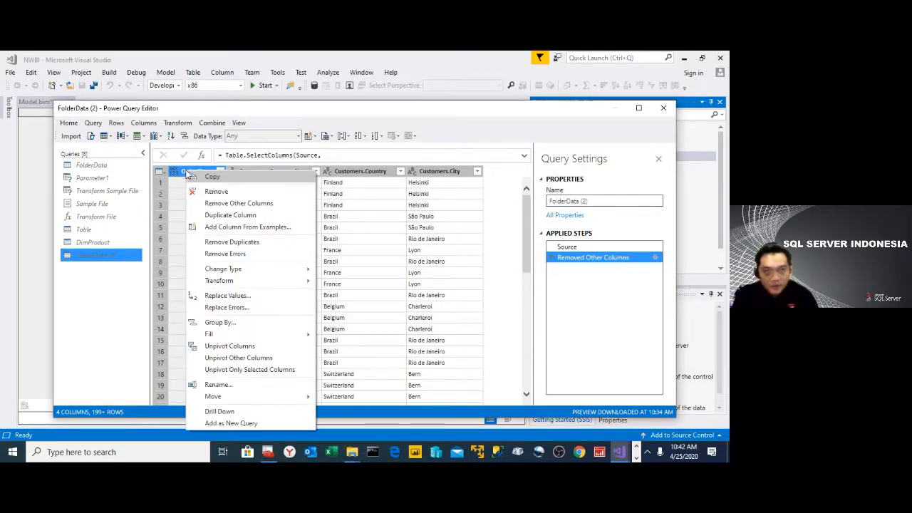
{"action": "left_click", "coordinate": [221, 191]}
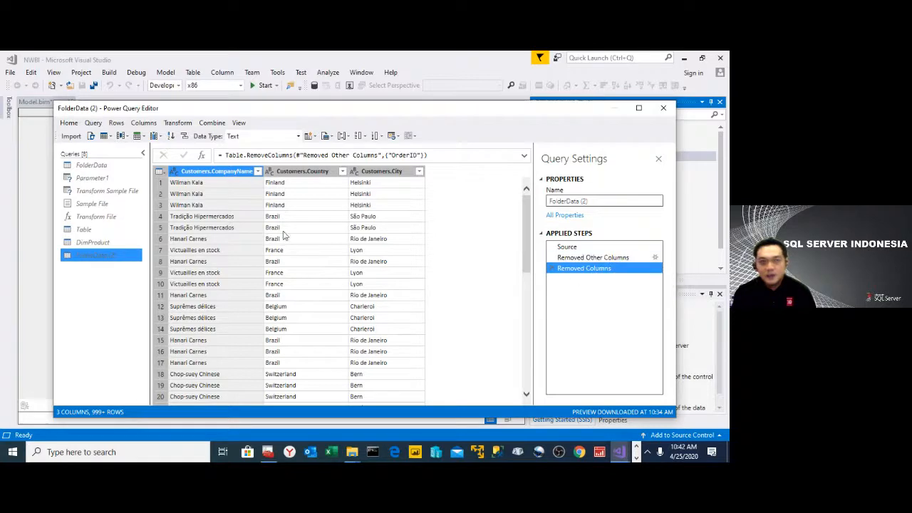
- Remove duplicate rows from the customer query based on the Customers.CompanyName column
{"action": "left_click", "coordinate": [93, 136]}
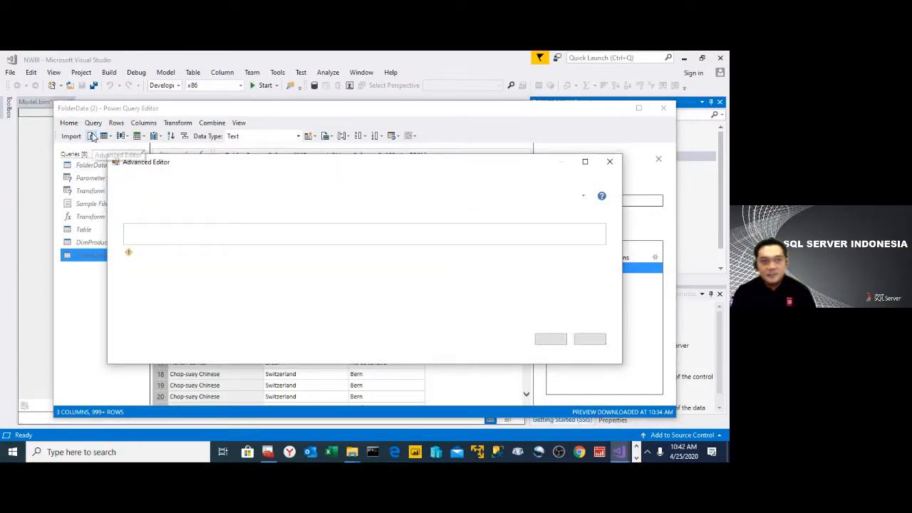
{"action": "left_click", "coordinate": [590, 342]}
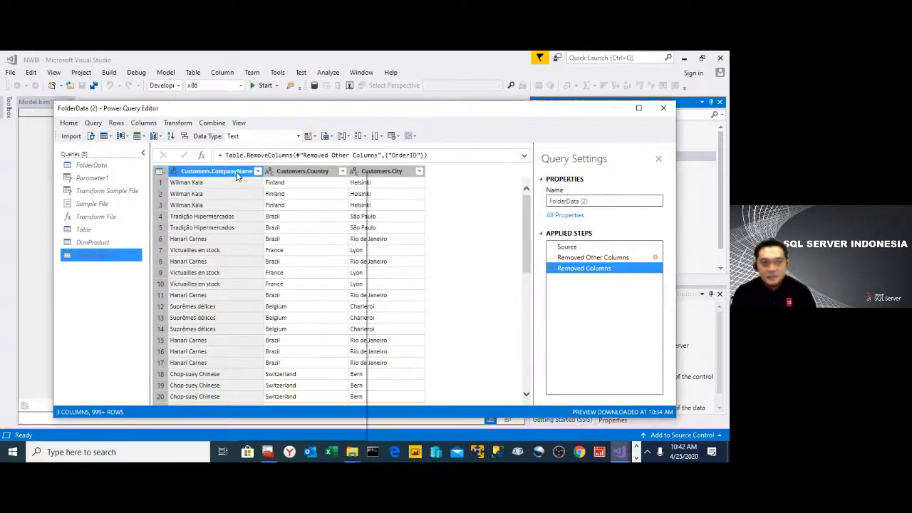
{"action": "right_click", "coordinate": [239, 174]}
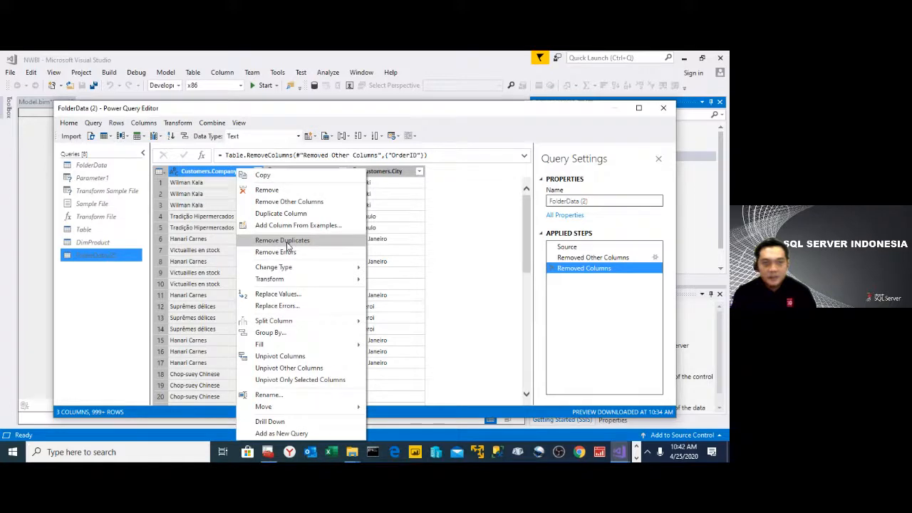
{"action": "left_click", "coordinate": [288, 246]}
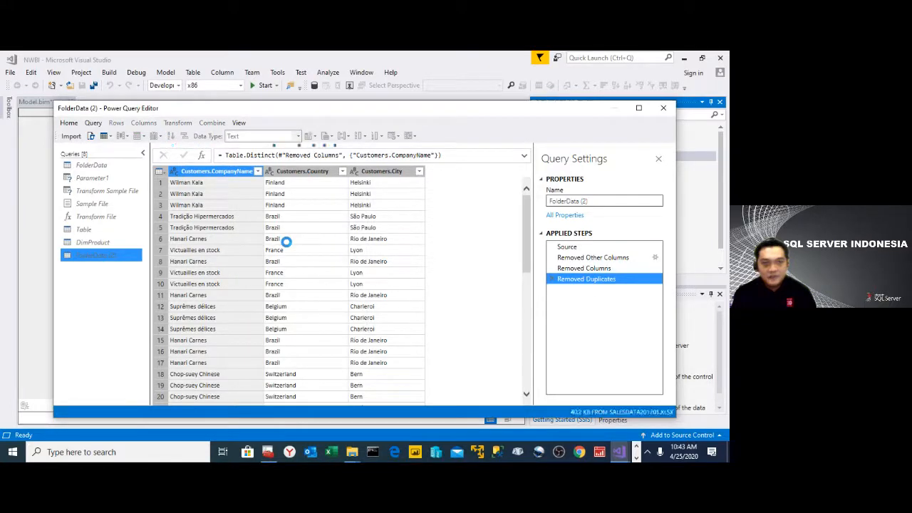
- Rename the Customers.CompanyName column as Customer
{"action": "double_click", "coordinate": [214, 171]}
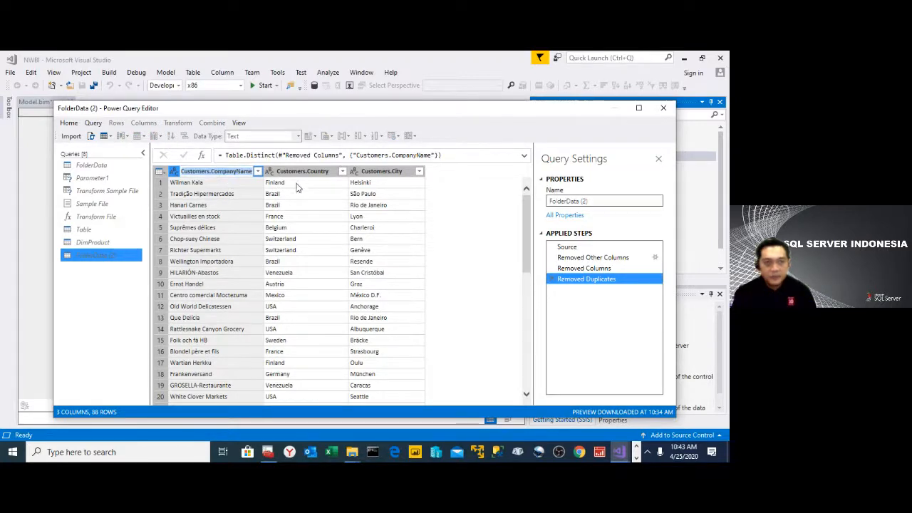
{"action": "type", "text": "Customer"}
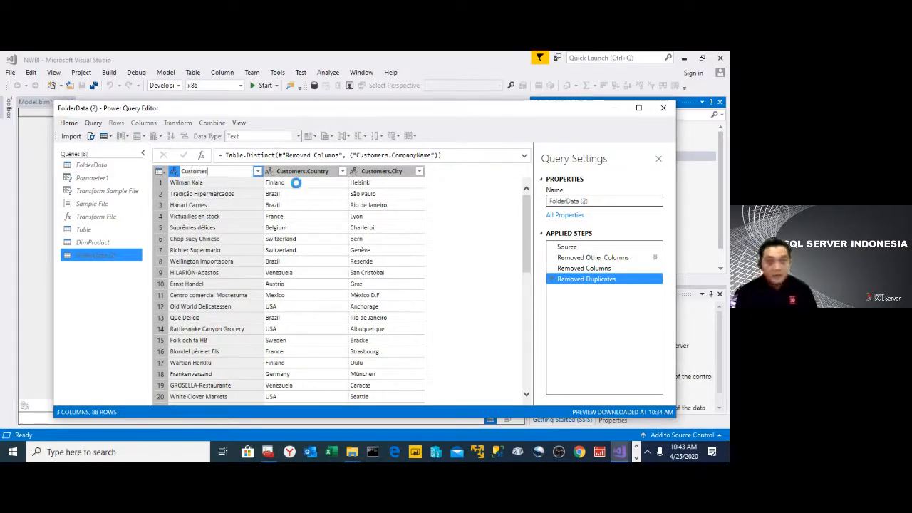
{"action": "key", "text": "Return"}
- Rename the Customers.Country column as Country and the Customers.City column as City
{"action": "left_click", "coordinate": [303, 173]}
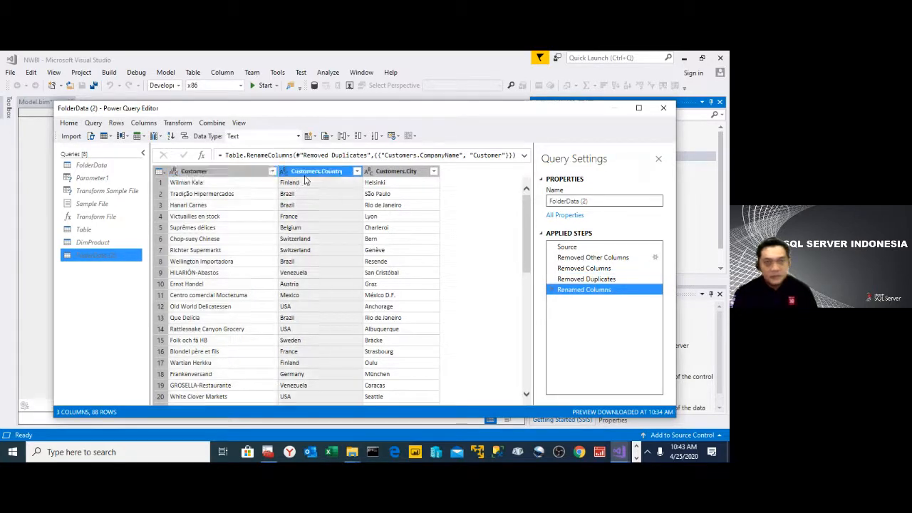
{"action": "type", "text": "Count"}
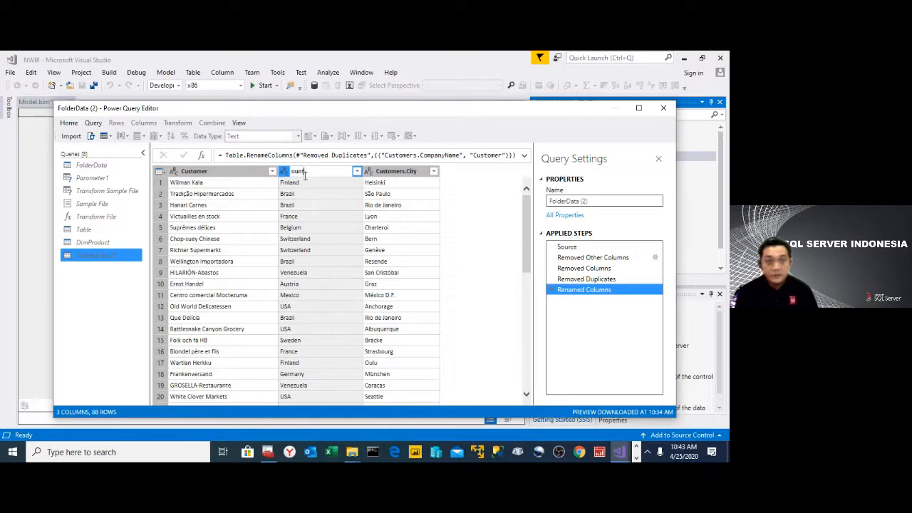
{"action": "type", "text": "rou"}
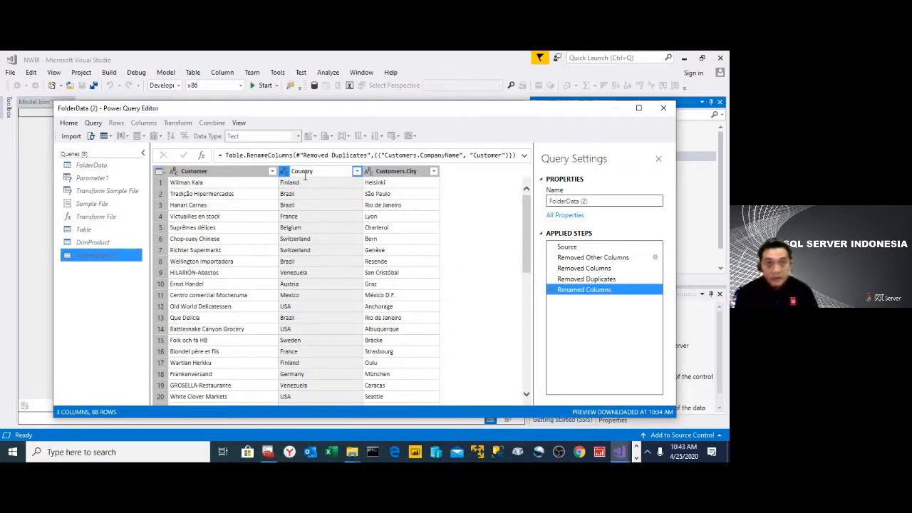
{"action": "type", "text": "y"}
{"action": "key", "text": "Return"}
{"action": "left_click", "coordinate": [374, 174]}
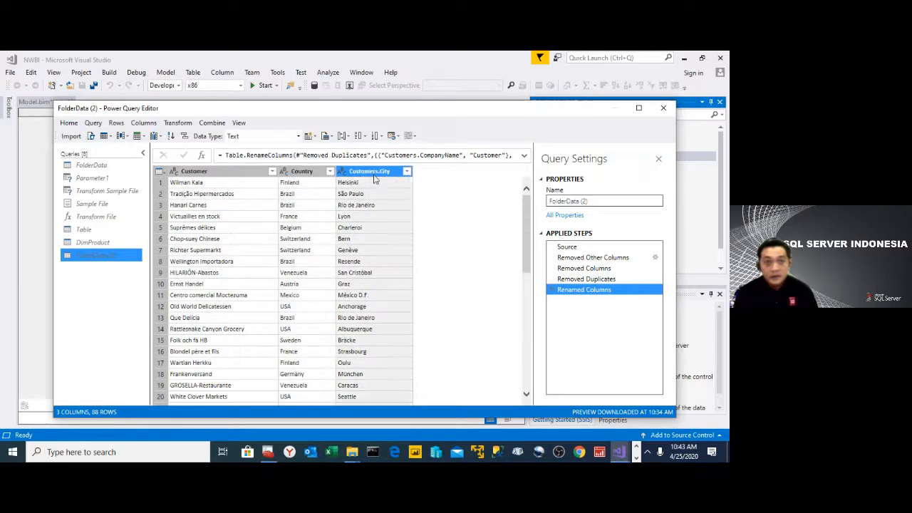
{"action": "double_click", "coordinate": [373, 176]}
{"action": "type", "text": "City"}
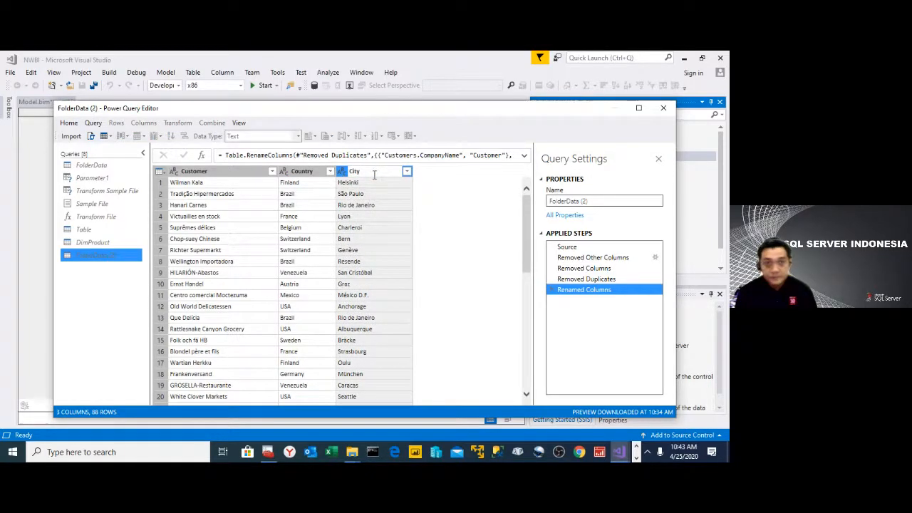
{"action": "key", "text": "Return"}
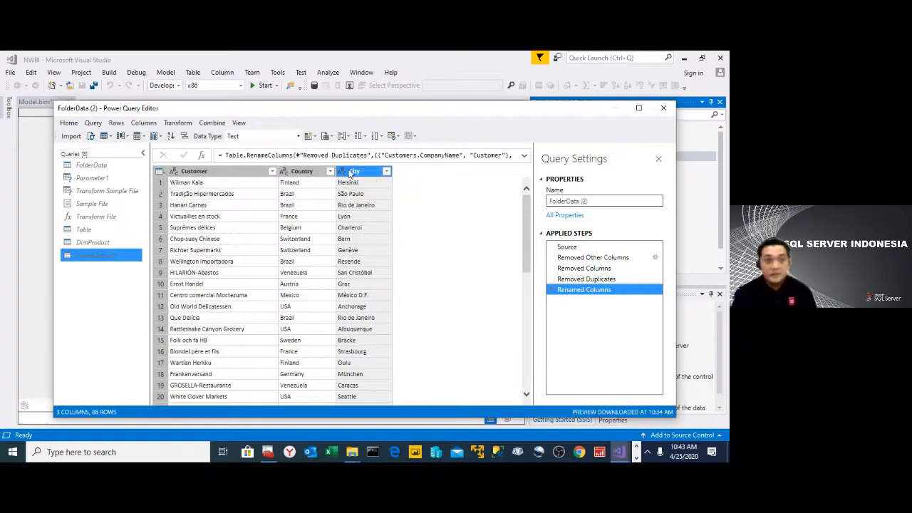
- Add an index column starting from 1 to the customer query
{"action": "left_click", "coordinate": [225, 174], "text": "shift"}
{"action": "left_click", "coordinate": [225, 173]}
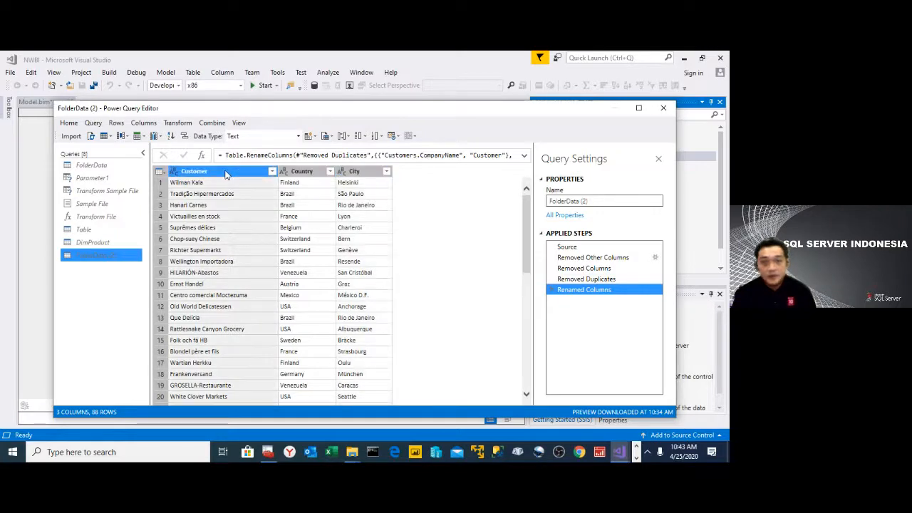
{"action": "left_click", "coordinate": [143, 123]}
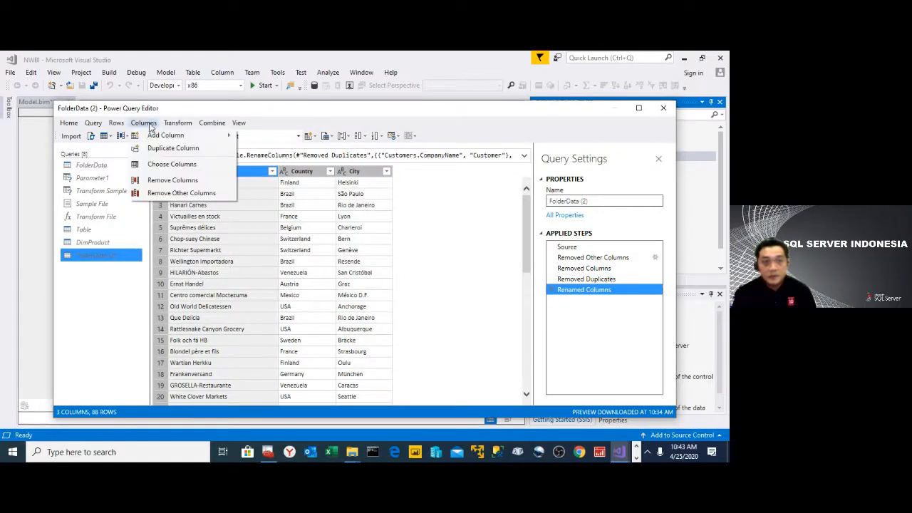
{"action": "mouse_move", "coordinate": [204, 136]}
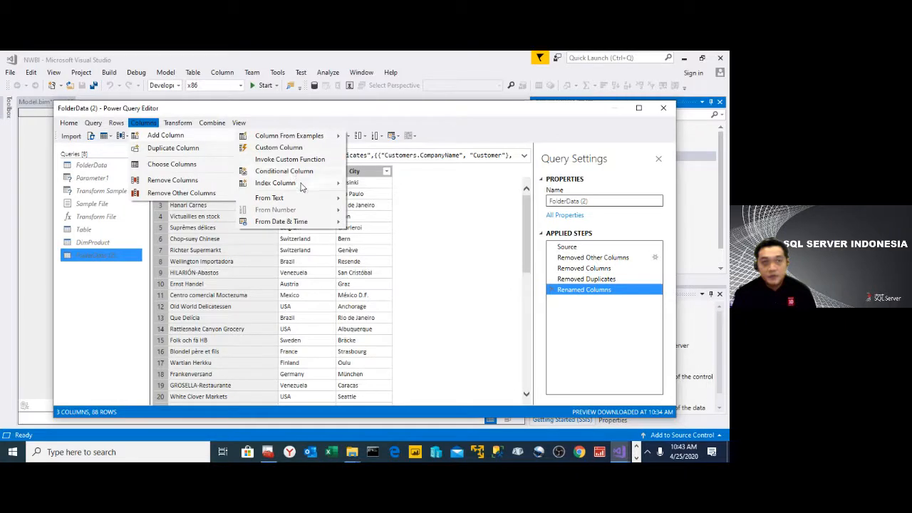
{"action": "mouse_move", "coordinate": [311, 187]}
{"action": "left_click", "coordinate": [383, 195]}
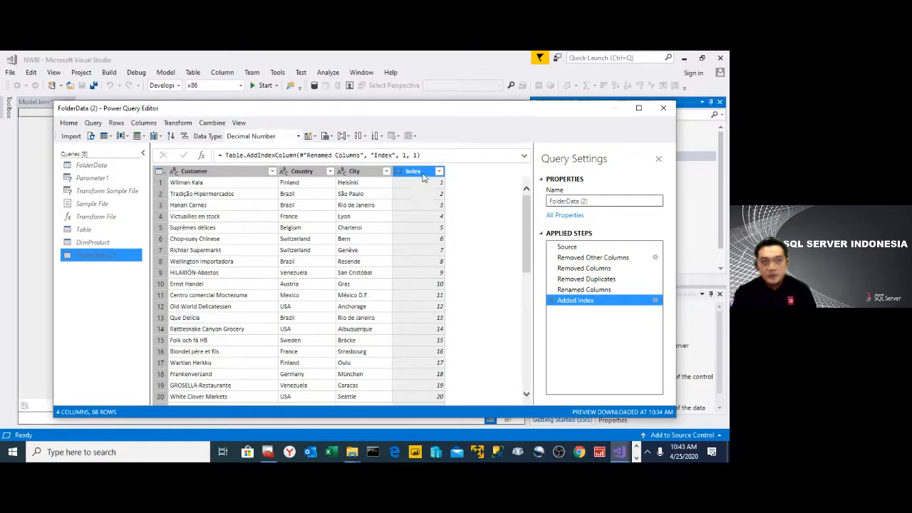
- Rename the Index column as CustomerID
{"action": "double_click", "coordinate": [423, 173]}
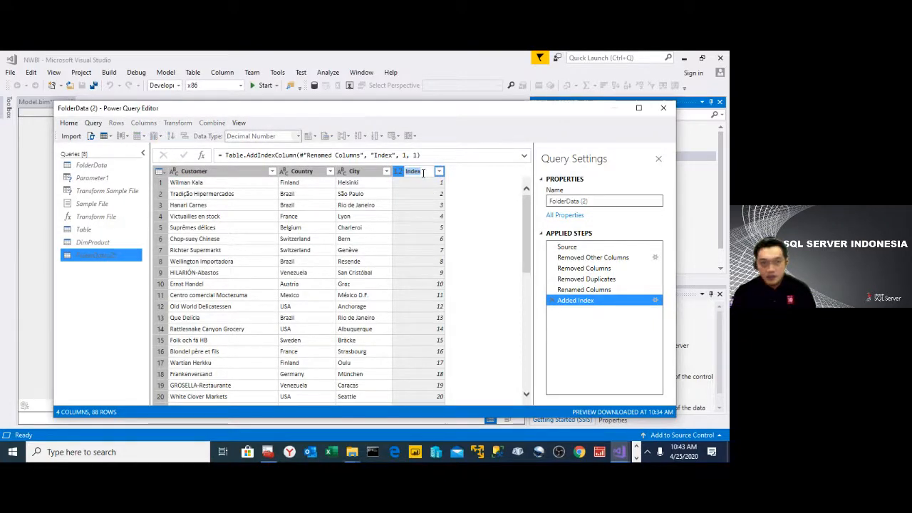
{"action": "type", "text": "C"}
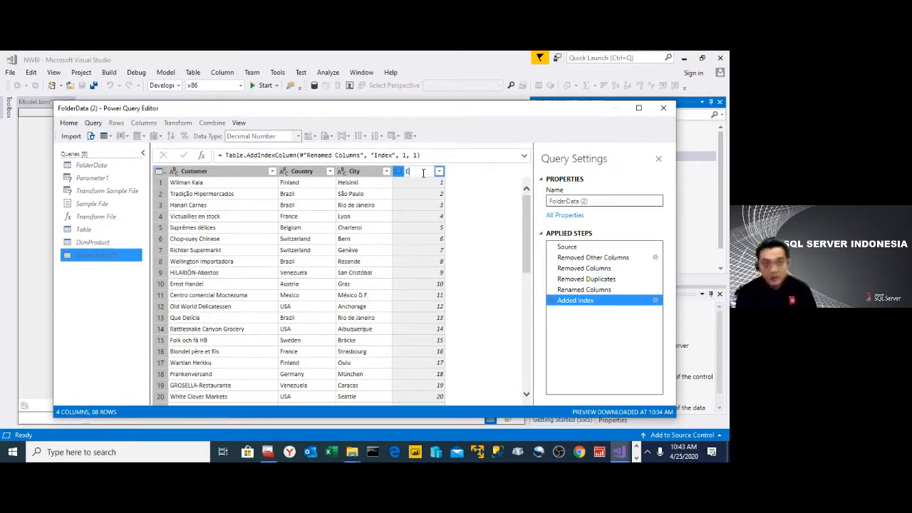
{"action": "type", "text": "ustomerID"}
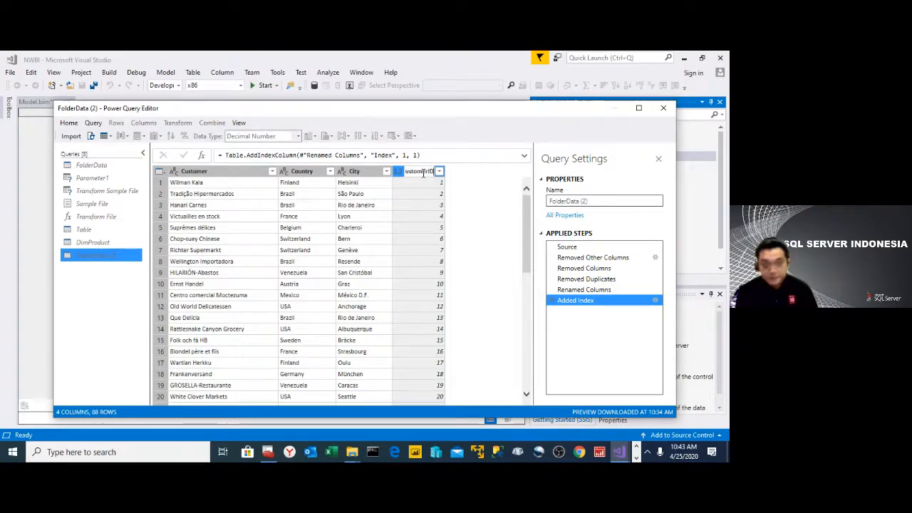
{"action": "key", "text": "Return"}
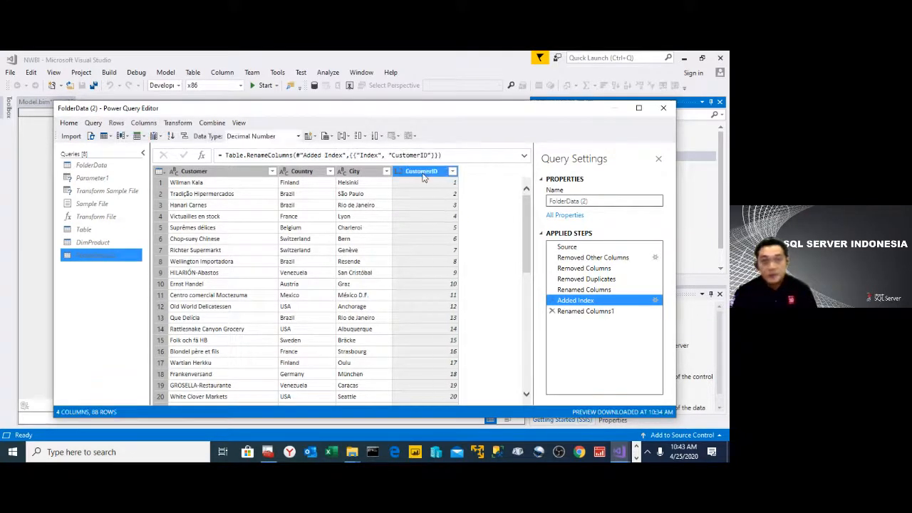
- Change the data type of the CustomerID column to Whole Number
{"action": "right_click", "coordinate": [424, 173]}
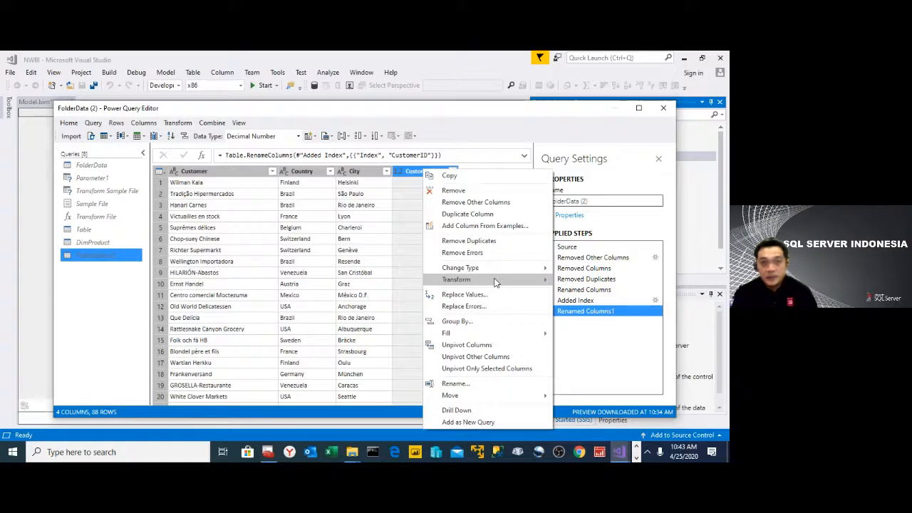
{"action": "mouse_move", "coordinate": [470, 268]}
{"action": "left_click", "coordinate": [595, 292]}
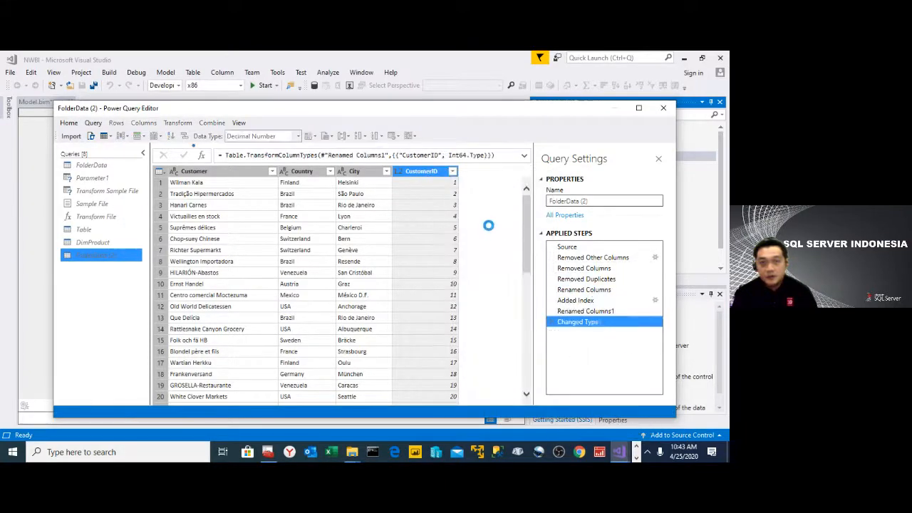
- Move the CustomerID column to the beginning of the customer table
{"action": "right_click", "coordinate": [432, 175]}
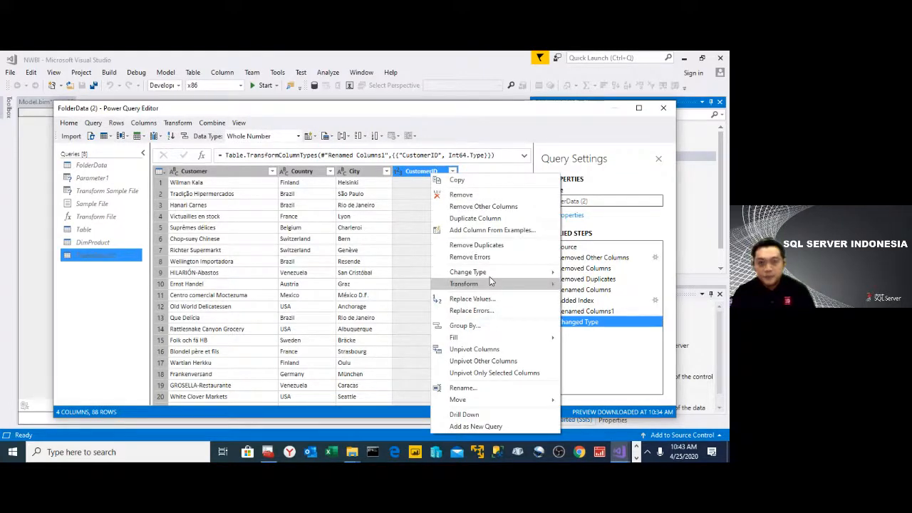
{"action": "mouse_move", "coordinate": [499, 399]}
{"action": "left_click", "coordinate": [591, 421]}
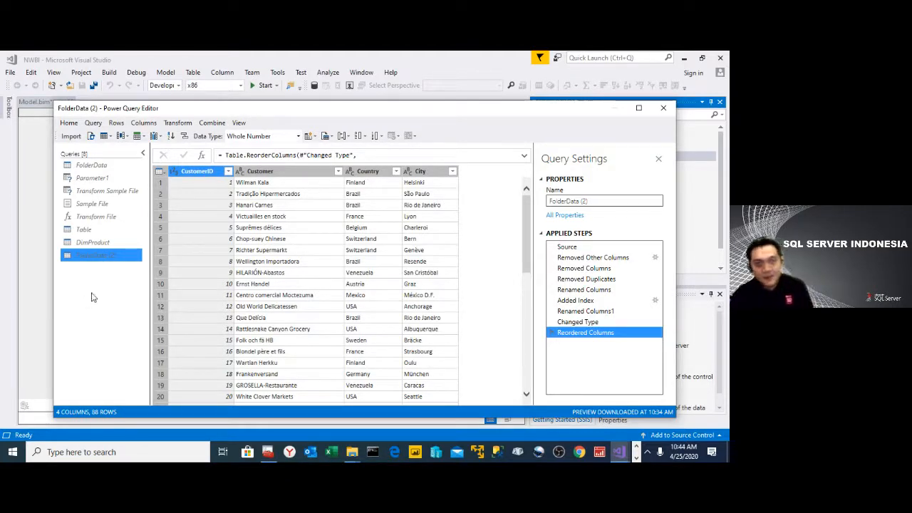
- Rename the customer query FolderData (2) as DimCustomer
{"action": "right_click", "coordinate": [98, 254]}
{"action": "left_click", "coordinate": [158, 298]}
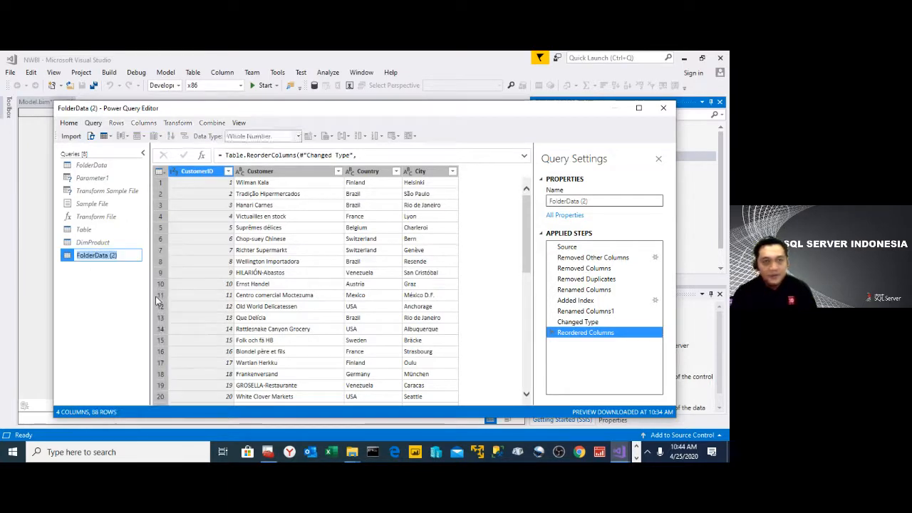
{"action": "type", "text": "DimC"}
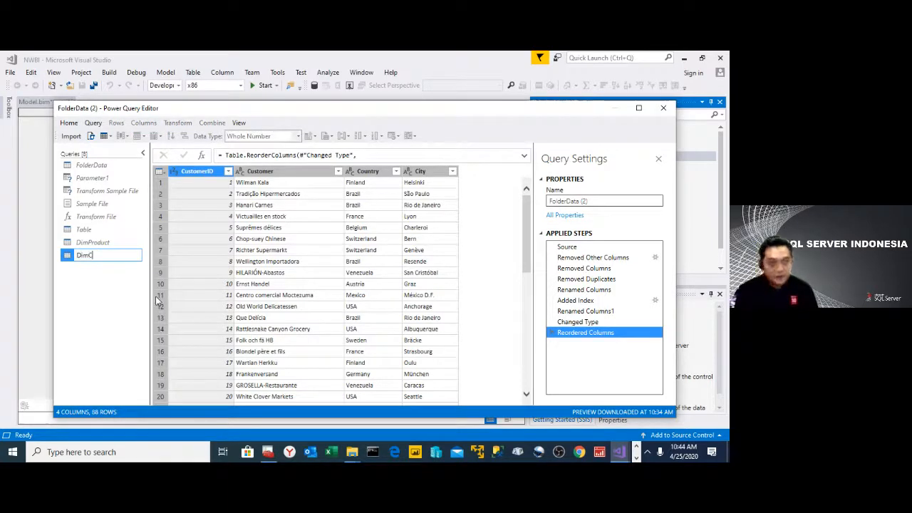
{"action": "type", "text": "ustom"}
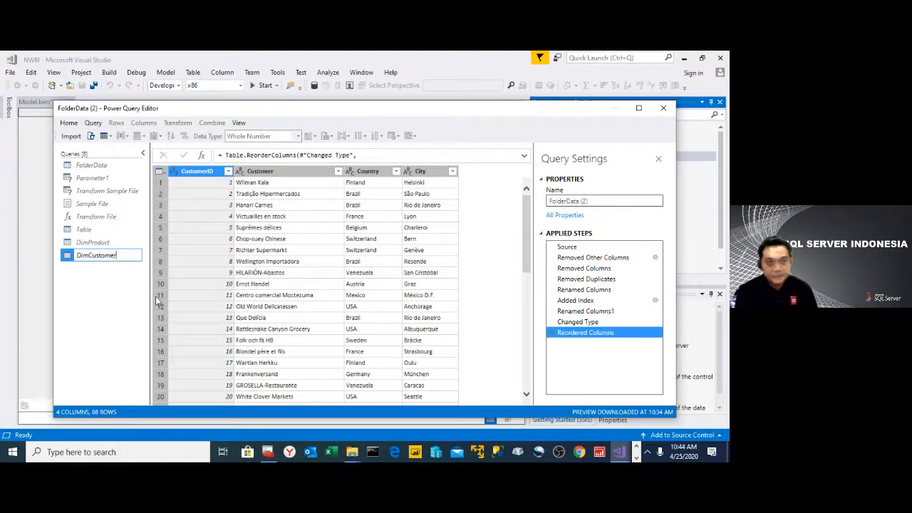
{"action": "type", "text": "er"}
{"action": "key", "text": "Return"}
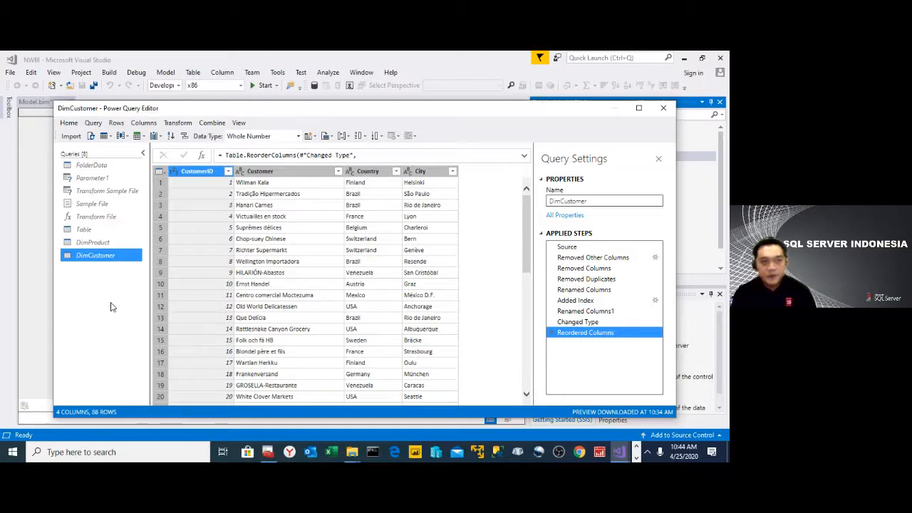
- Create a further new query that references FolderData, alongside DimProduct and DimCustomer
{"action": "left_click", "coordinate": [100, 165]}
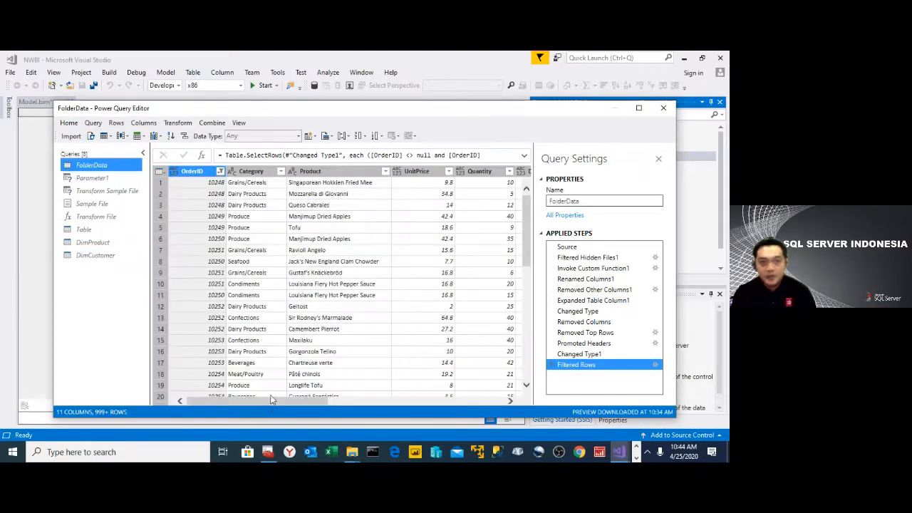
{"action": "right_click", "coordinate": [96, 165]}
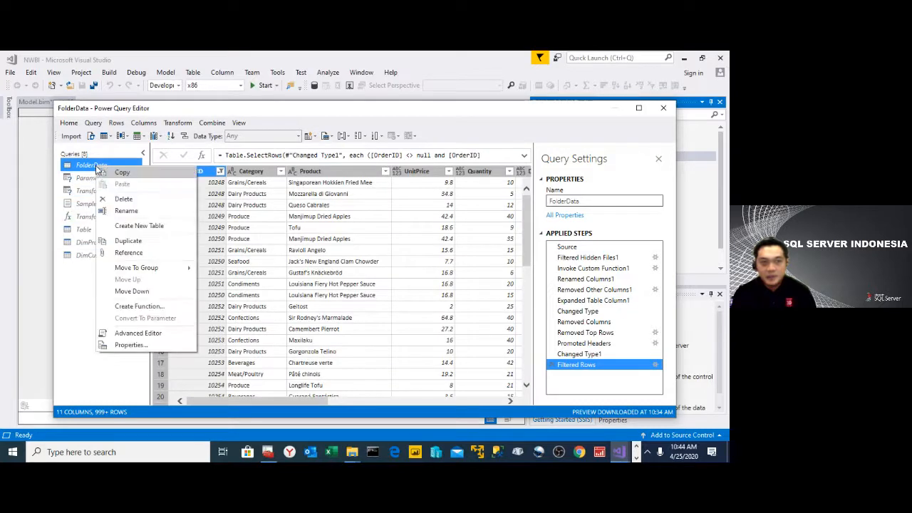
{"action": "left_click", "coordinate": [142, 254]}
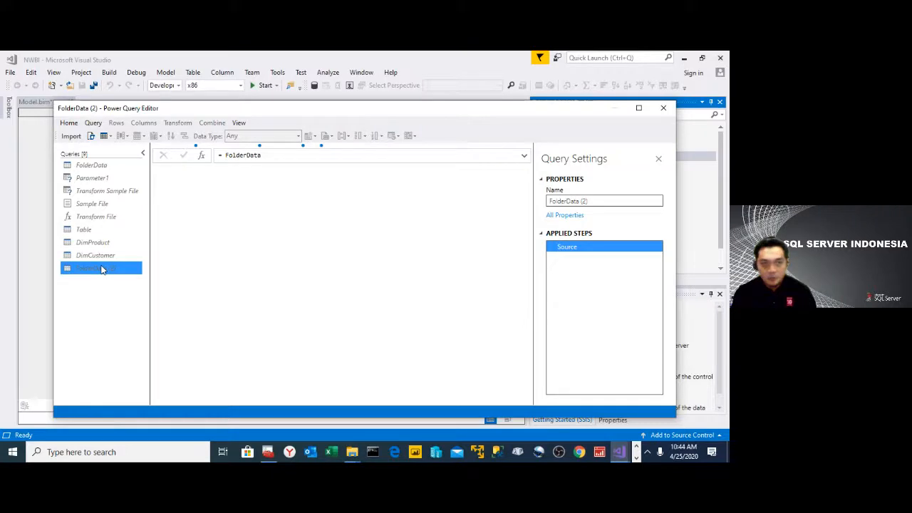
- Rename the newly referenced query FolderData (2) as DimSalesEmployee
{"action": "right_click", "coordinate": [102, 270]}
{"action": "left_click", "coordinate": [142, 299]}
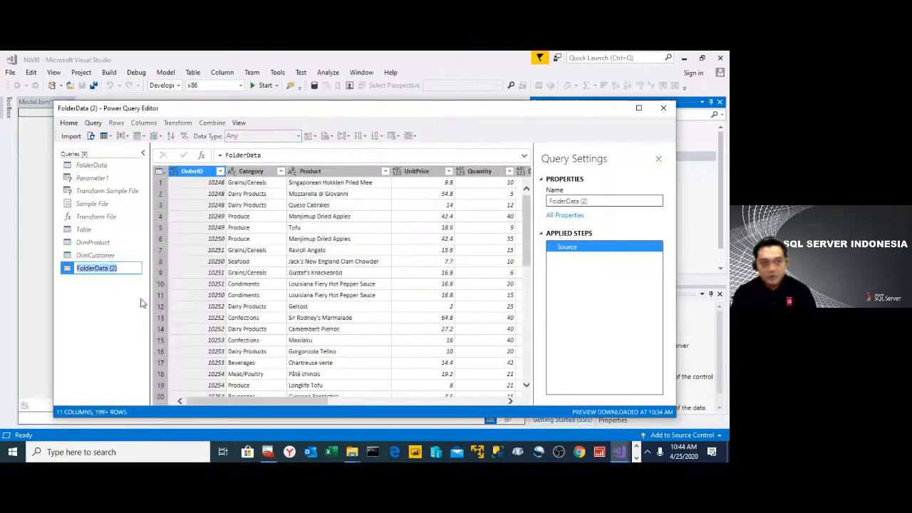
{"action": "type", "text": "Dim"}
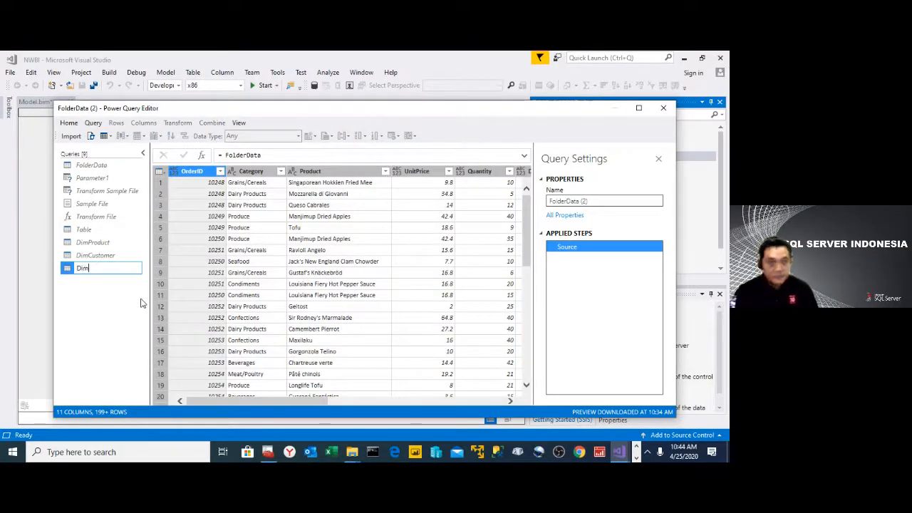
{"action": "type", "text": "SalesEmp"}
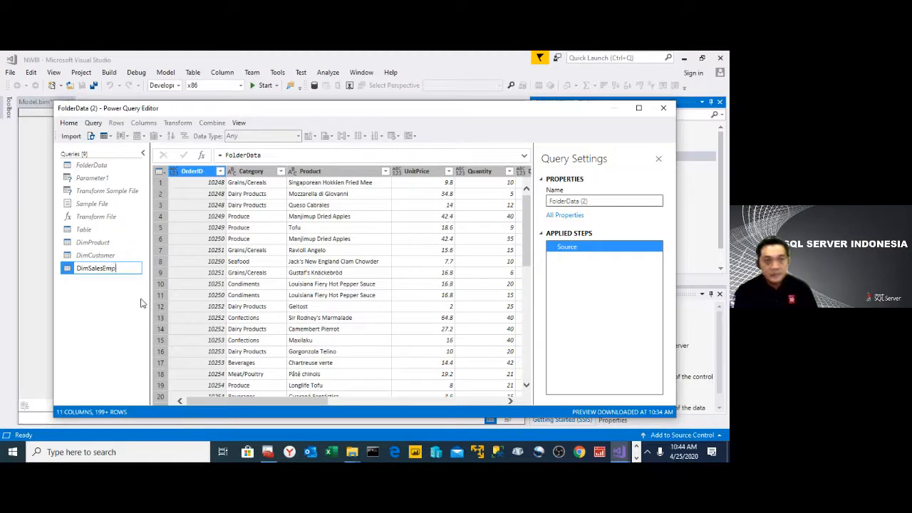
{"action": "type", "text": "loyee"}
{"action": "key", "text": "Return"}
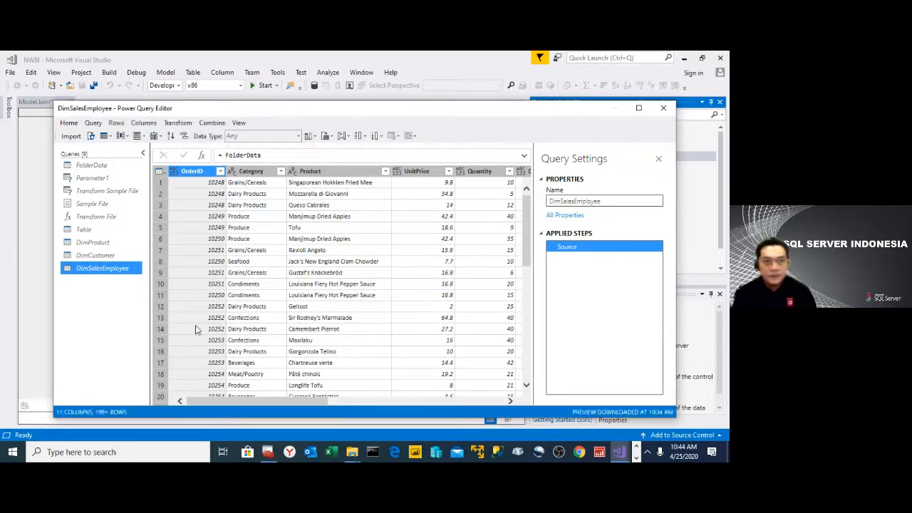
- Remove every column except Sales from the DimSalesEmployee query
{"action": "left_click_drag", "start_coordinate": [259, 401], "coordinate": [444, 401]}
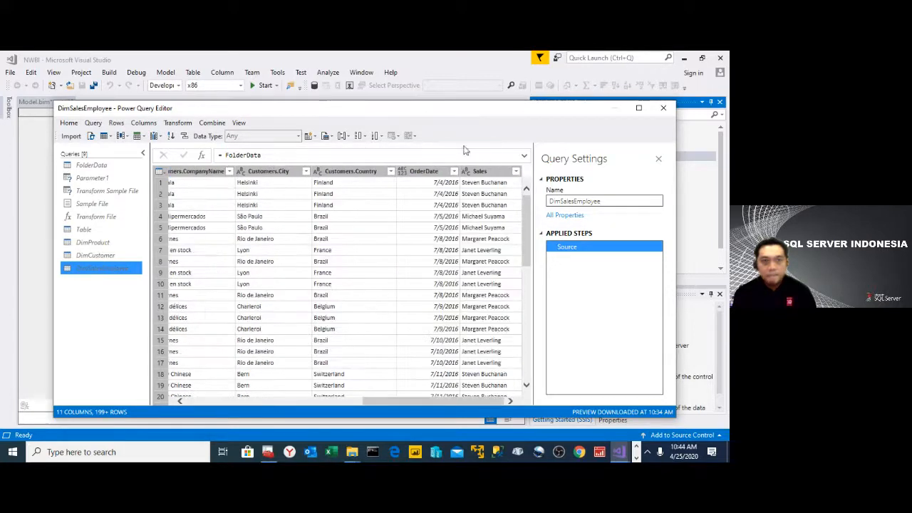
{"action": "left_click", "coordinate": [487, 172]}
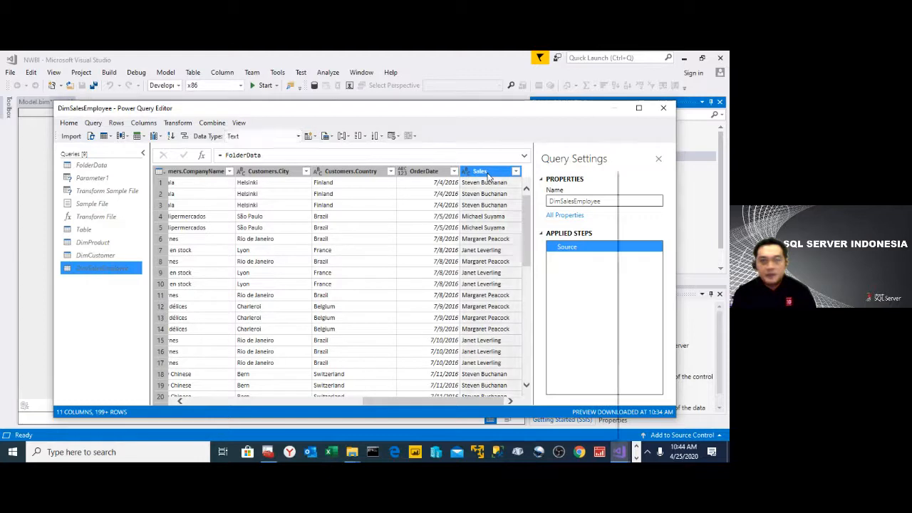
{"action": "right_click", "coordinate": [487, 176]}
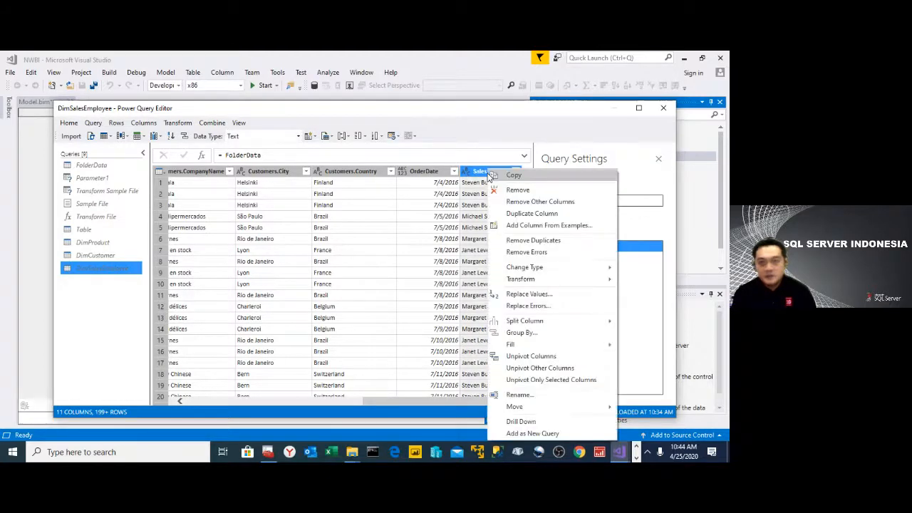
{"action": "left_click", "coordinate": [519, 204]}
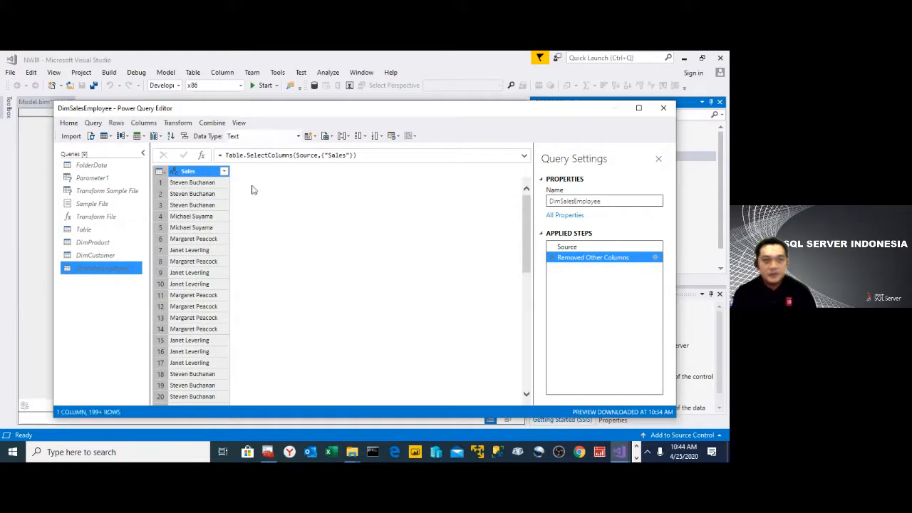
- Rename the Sales column as SalesEmployee and remove its duplicate values
{"action": "double_click", "coordinate": [205, 172]}
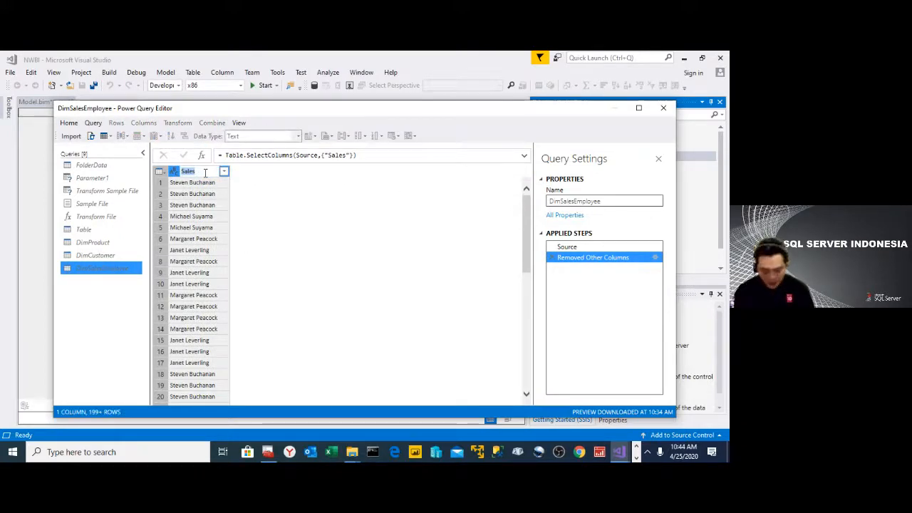
{"action": "type", "text": "SalesEmployee"}
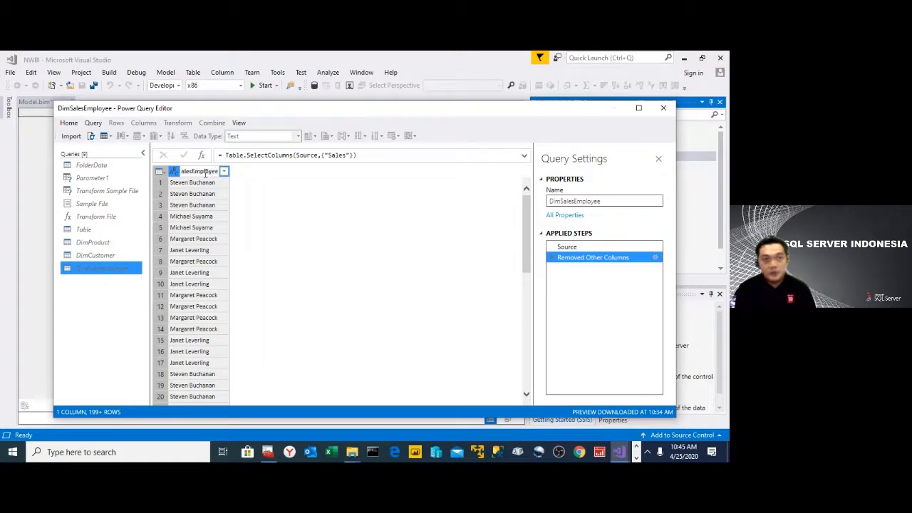
{"action": "key", "text": "Return"}
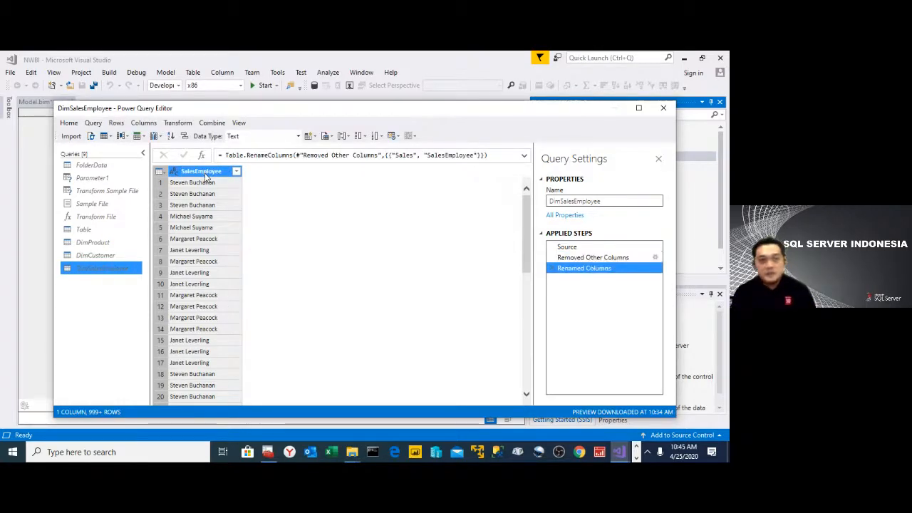
{"action": "right_click", "coordinate": [206, 176]}
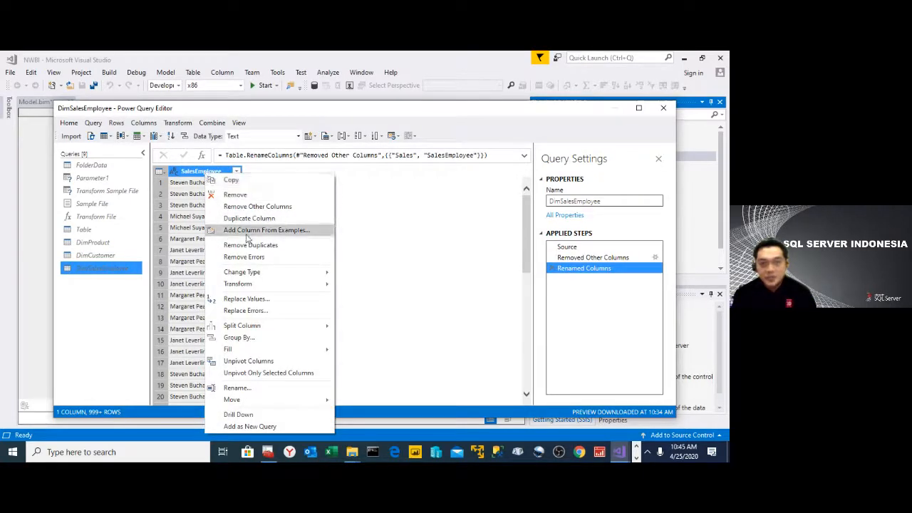
{"action": "left_click", "coordinate": [250, 246]}
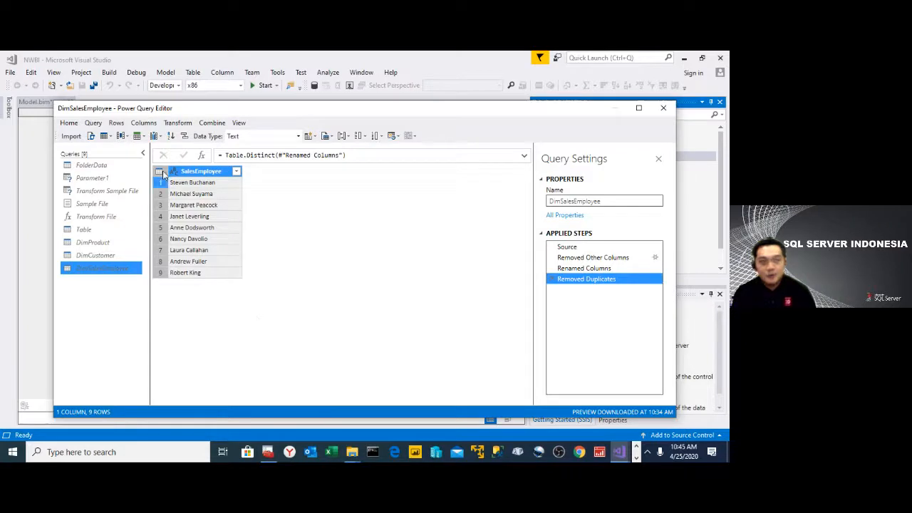
- Add an index column that starts from 1 to the DimSalesEmployee table
{"action": "left_click", "coordinate": [144, 124]}
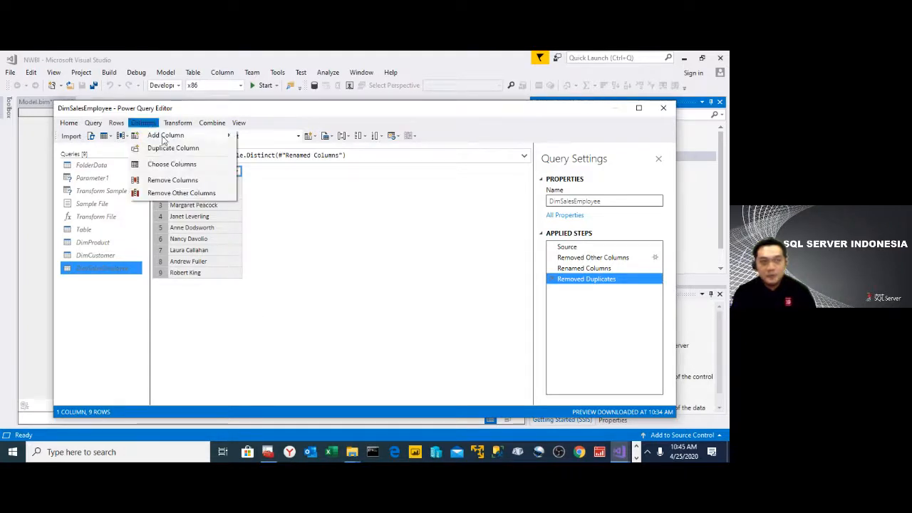
{"action": "mouse_move", "coordinate": [165, 136]}
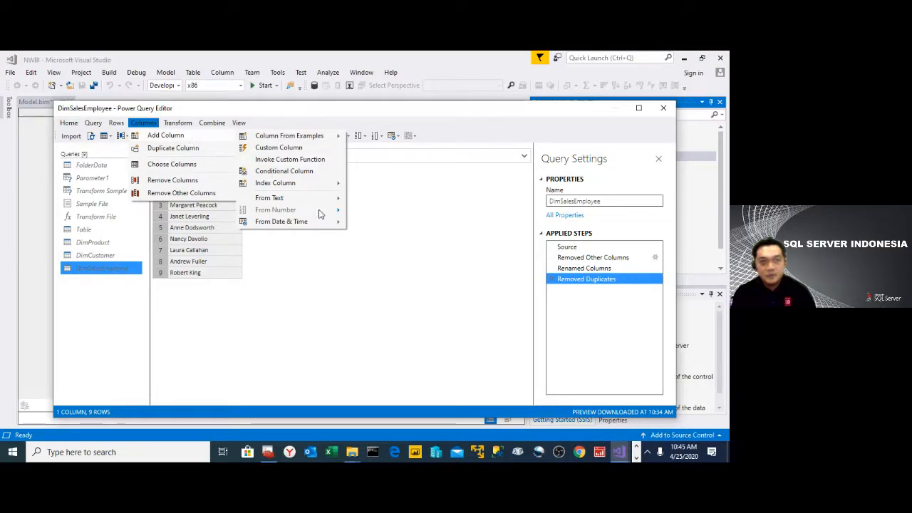
{"action": "mouse_move", "coordinate": [329, 184]}
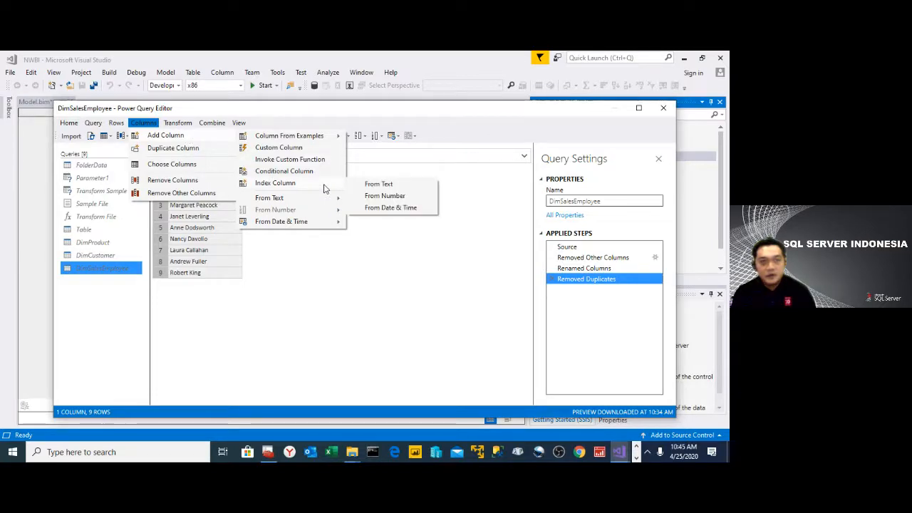
{"action": "left_click", "coordinate": [385, 195]}
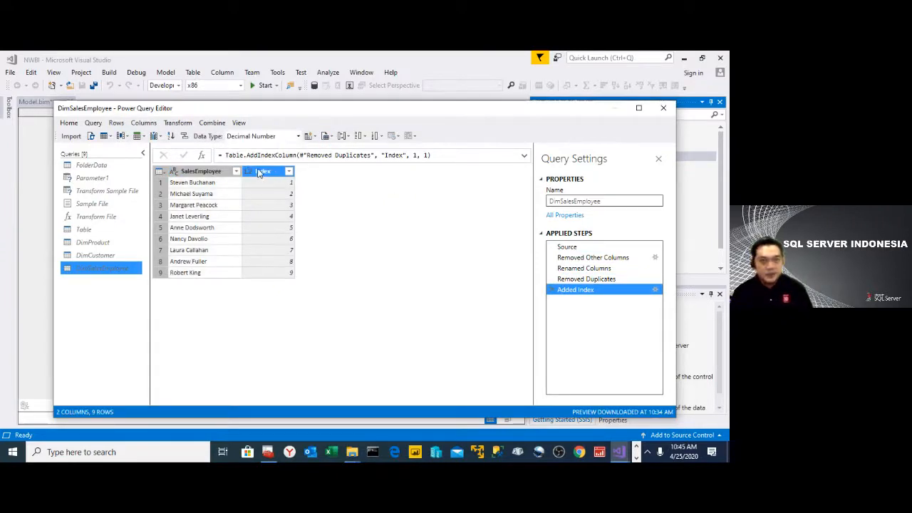
- Rename the Index column as SalesEmployeeID
{"action": "double_click", "coordinate": [260, 172]}
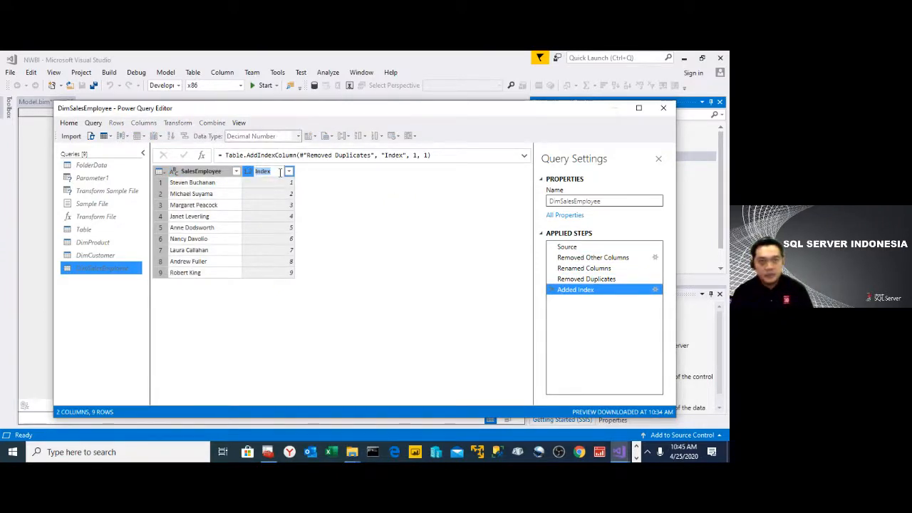
{"action": "type", "text": "Sale"}
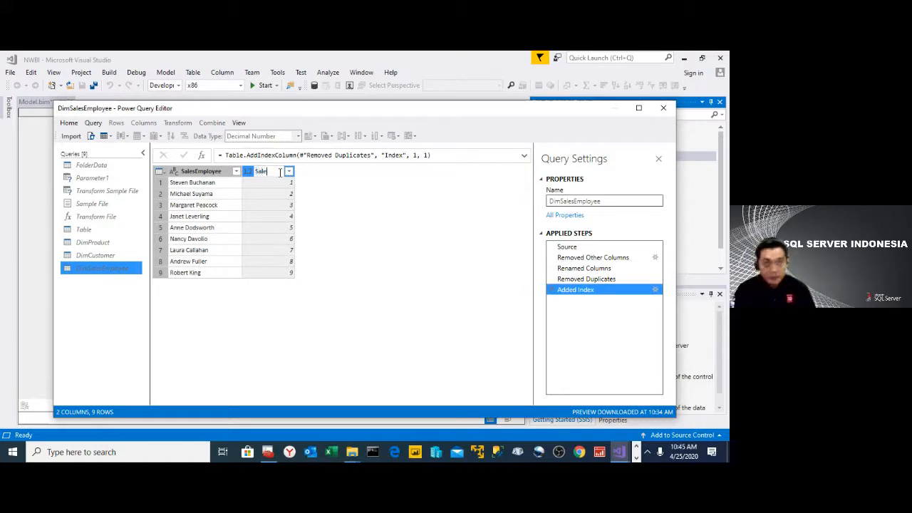
{"action": "type", "text": "sEmploye"}
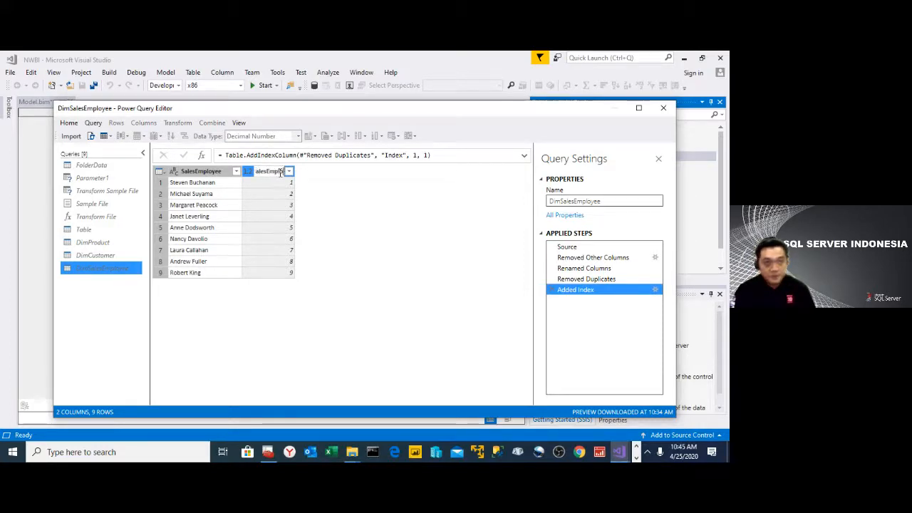
{"action": "type", "text": "e"}
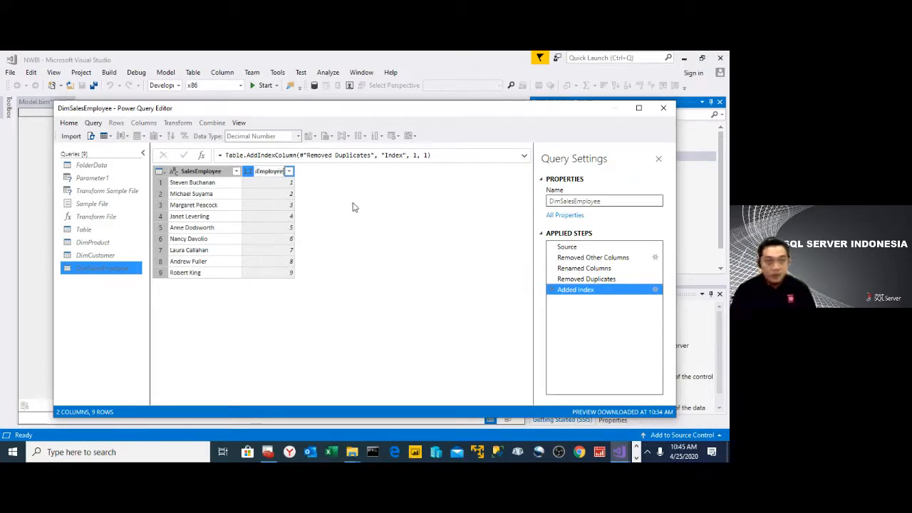
{"action": "type", "text": "ID"}
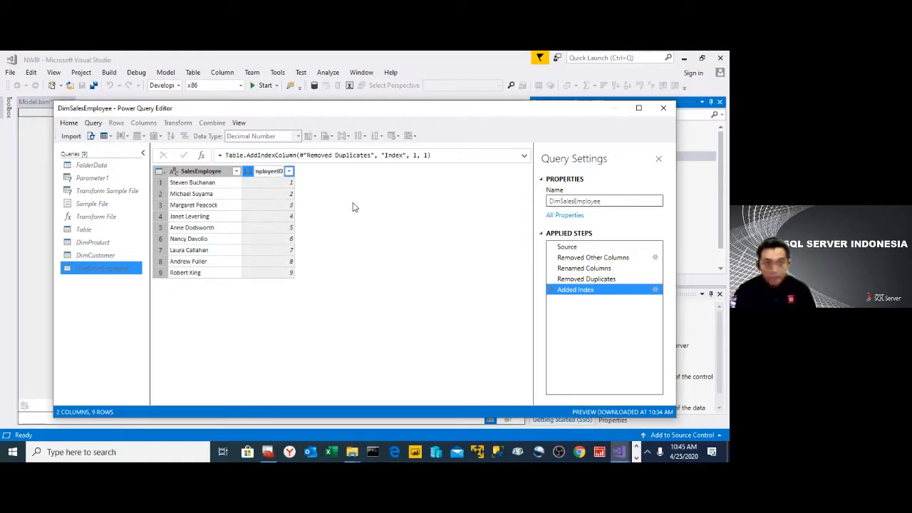
{"action": "key", "text": "Return"}
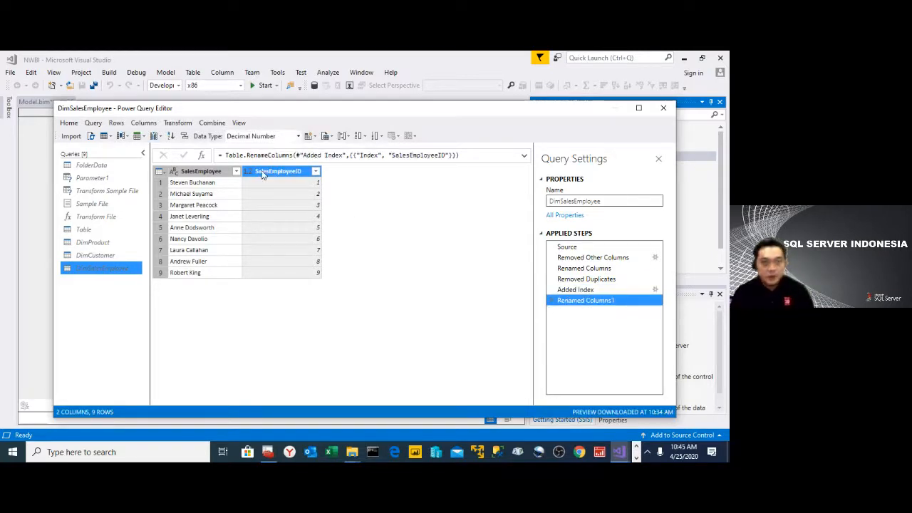
- Change the data type of the SalesEmployeeID column to Whole Number
{"action": "right_click", "coordinate": [263, 176]}
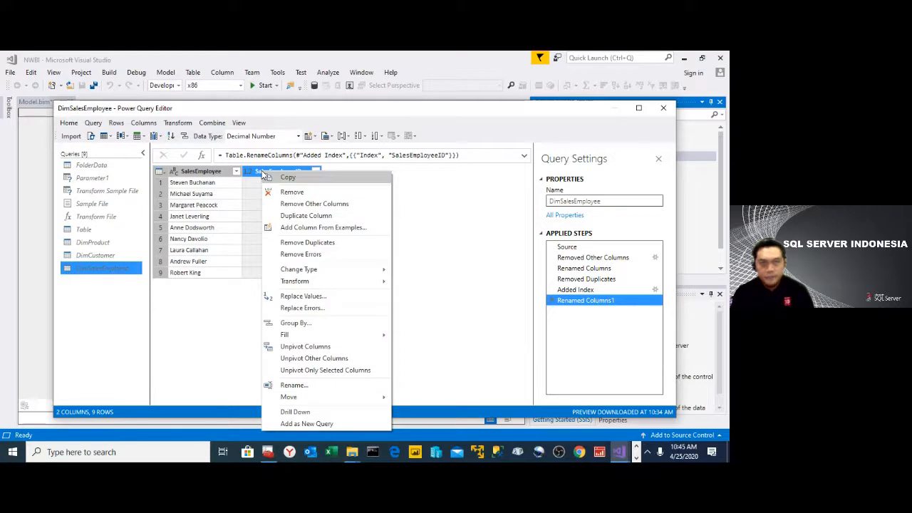
{"action": "mouse_move", "coordinate": [332, 270]}
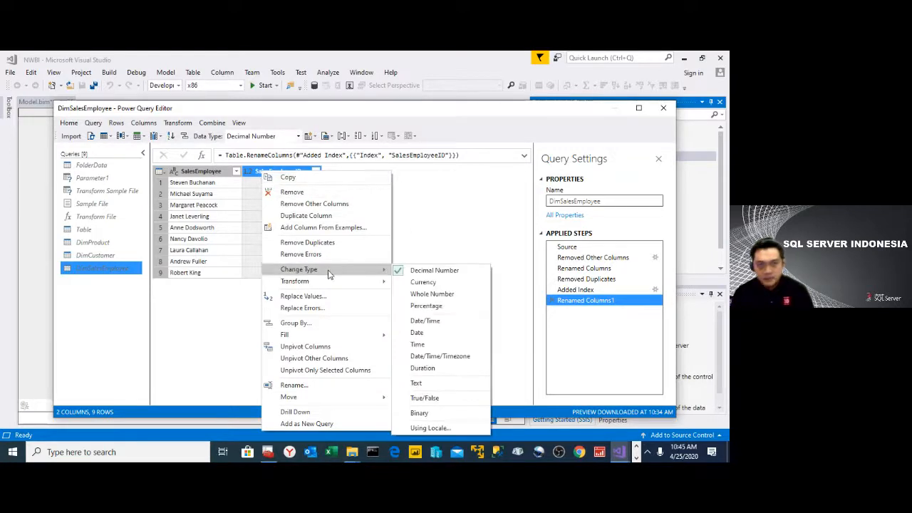
{"action": "left_click", "coordinate": [432, 294]}
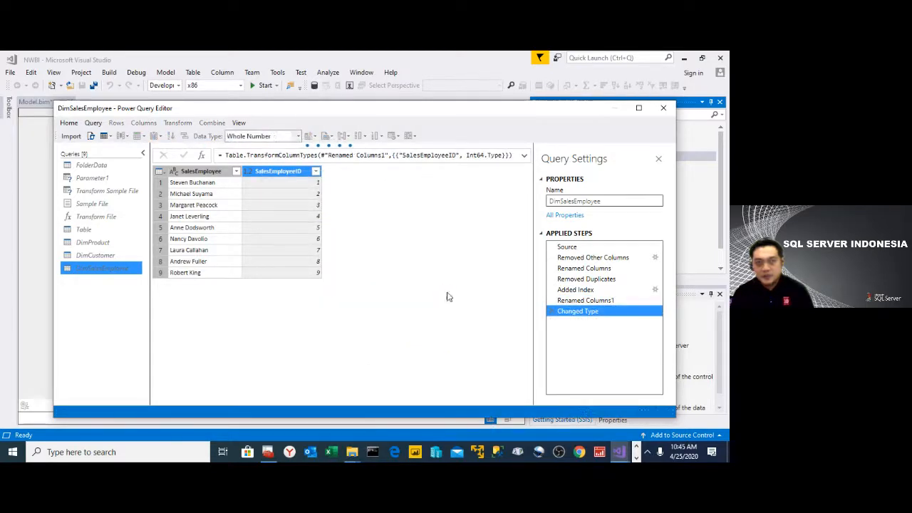
- Move the SalesEmployeeID column to the beginning of the sales employee table
{"action": "right_click", "coordinate": [280, 175]}
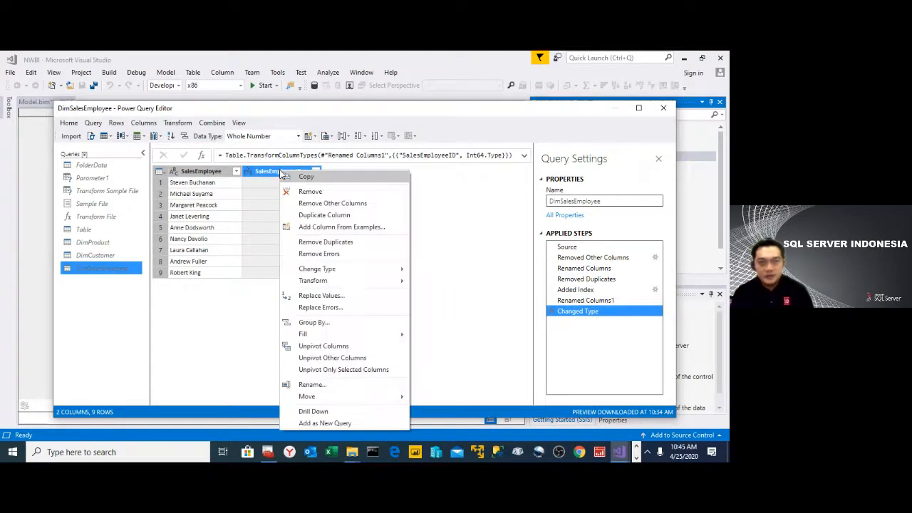
{"action": "mouse_move", "coordinate": [394, 399]}
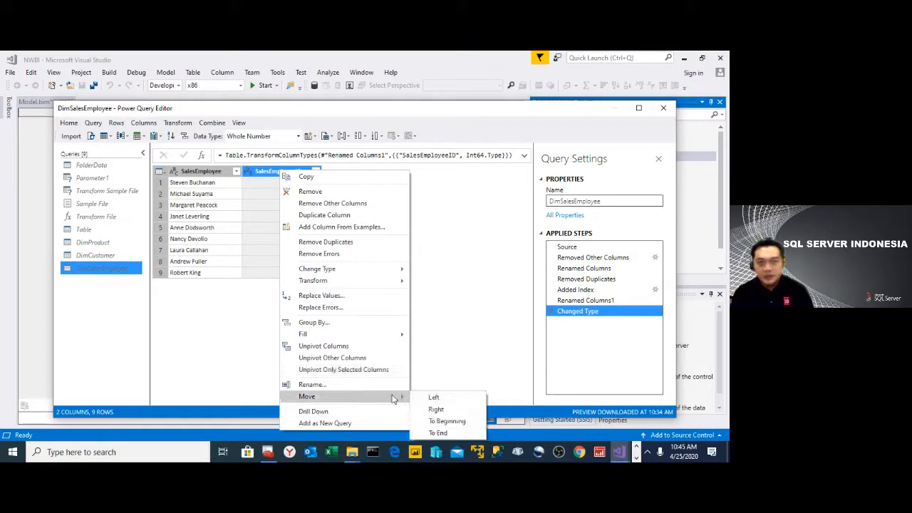
{"action": "left_click", "coordinate": [449, 421]}
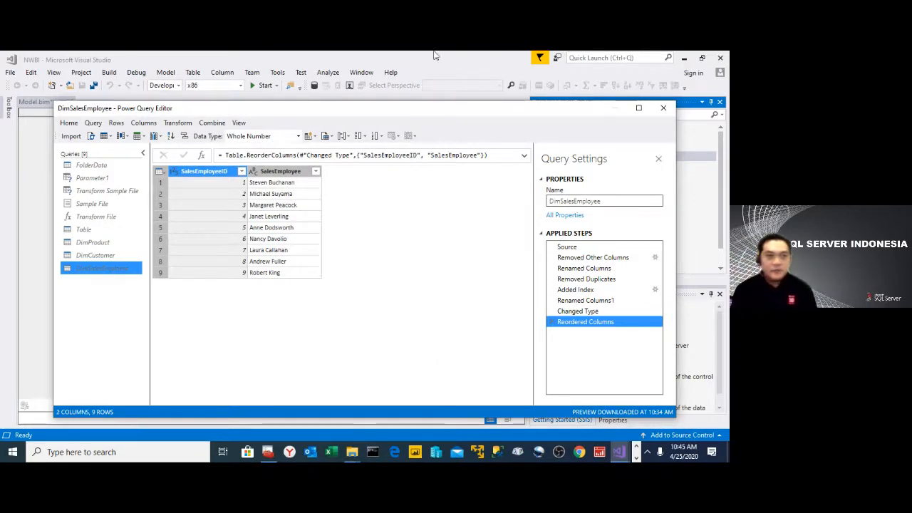
- Return to the FolderData query and create a new blank query
{"action": "left_click", "coordinate": [108, 167]}
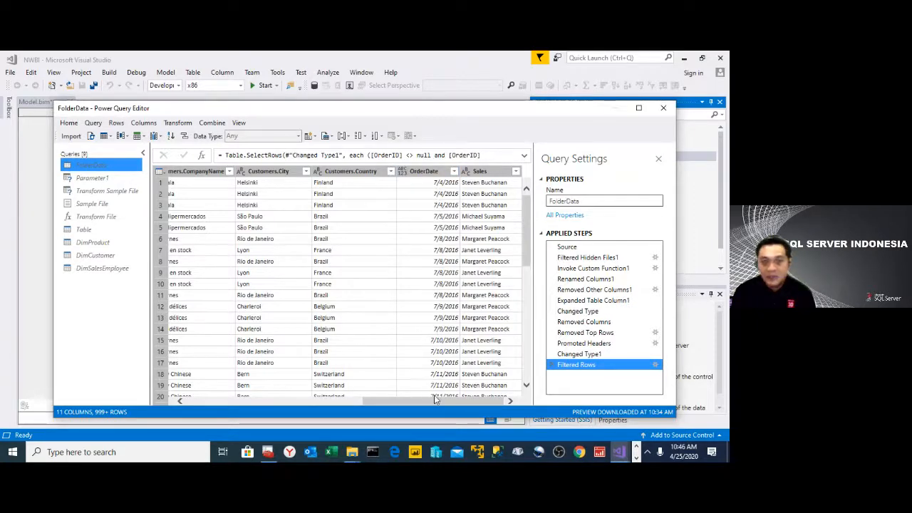
{"action": "left_click_drag", "start_coordinate": [437, 404], "coordinate": [214, 405]}
{"action": "left_click", "coordinate": [93, 123]}
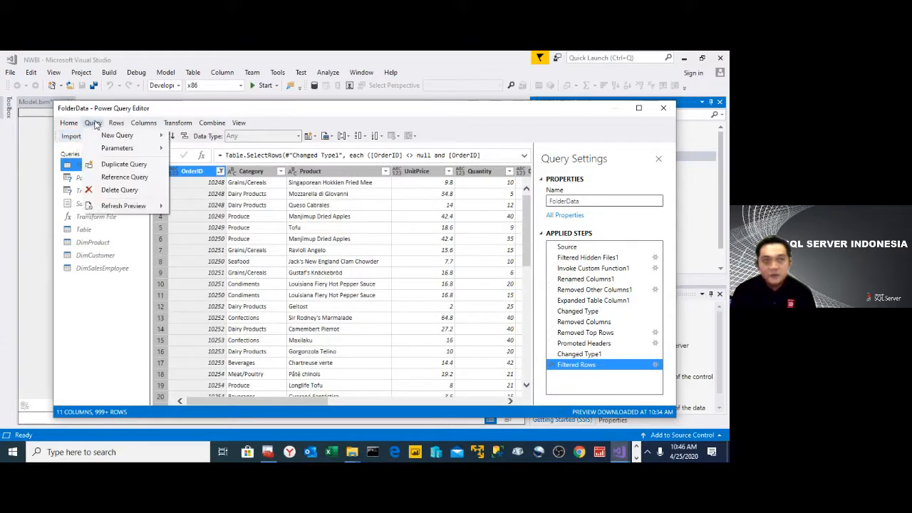
{"action": "mouse_move", "coordinate": [120, 136]}
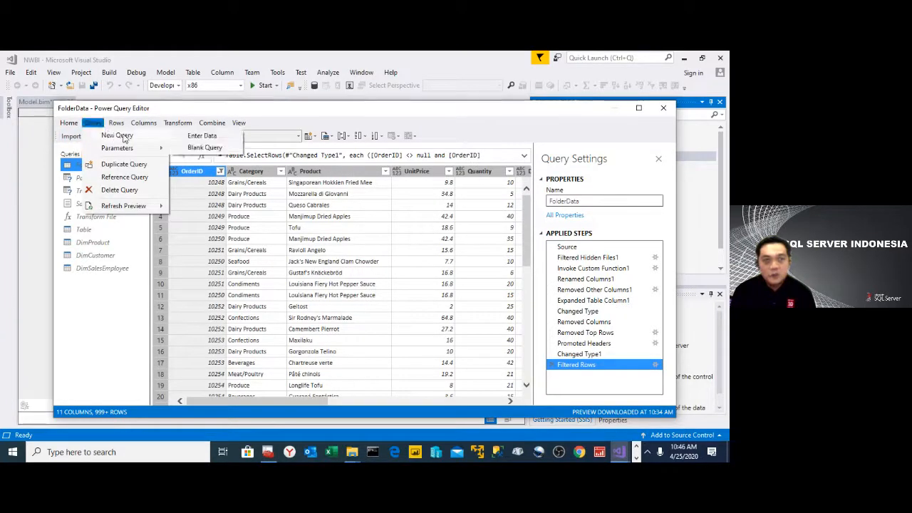
{"action": "left_click", "coordinate": [203, 148]}
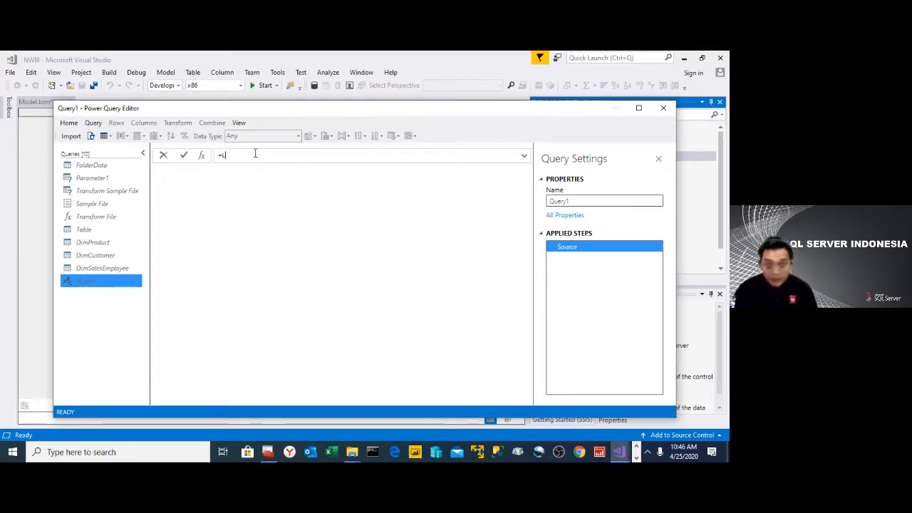
- Enter the formula =List.Dates in the blank query to load the date list function
{"action": "type", "text": "List.Date"}
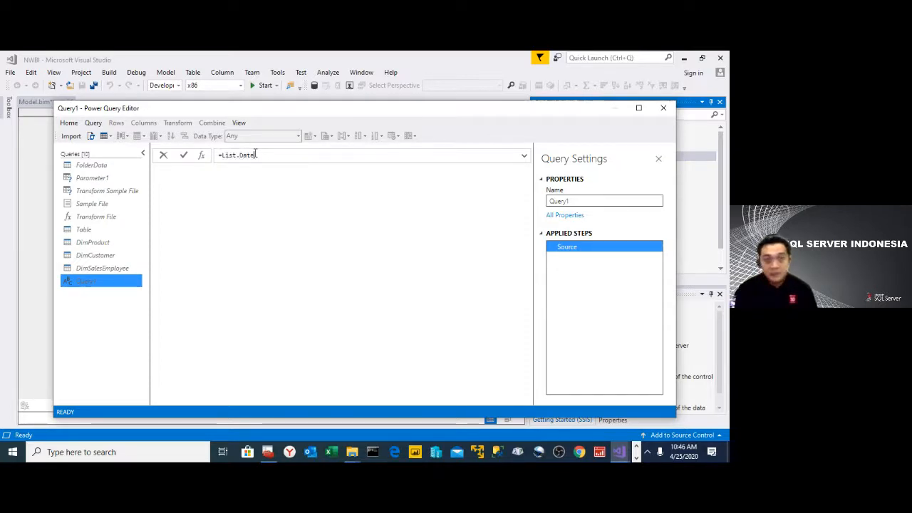
{"action": "type", "text": "s"}
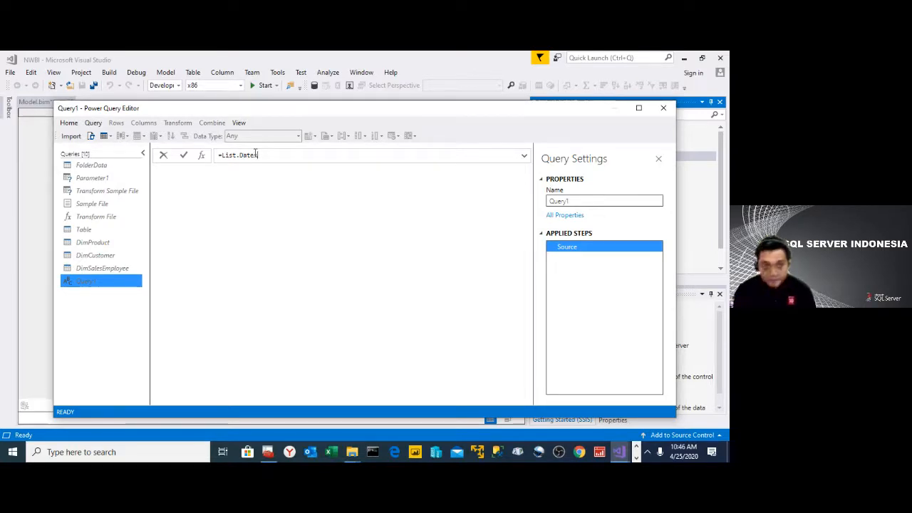
{"action": "key", "text": "Return"}
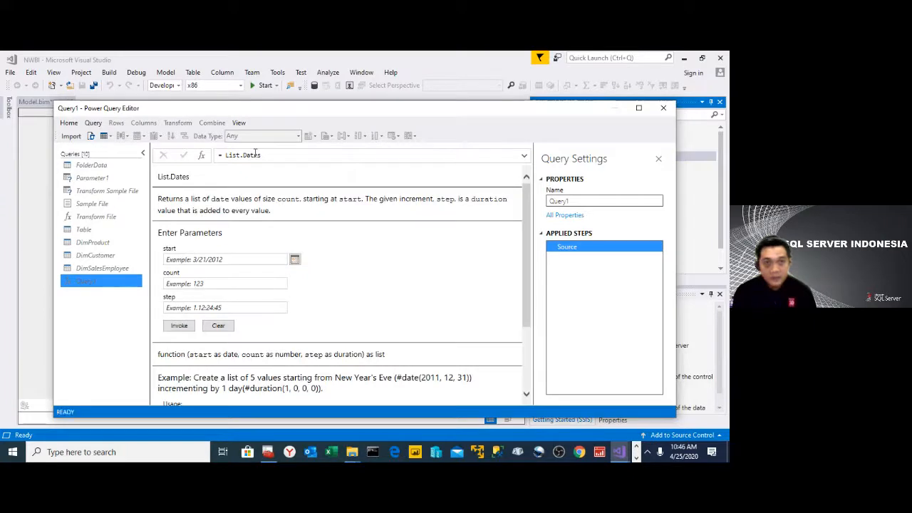
- Set the start date of the List.Dates function to 1/1/2016
{"action": "left_click", "coordinate": [294, 261]}
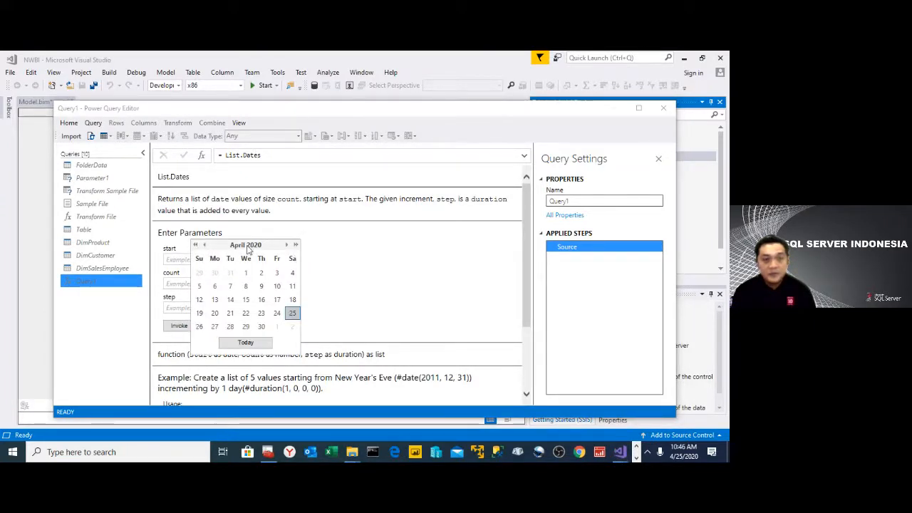
{"action": "left_click", "coordinate": [195, 245]}
{"action": "left_click", "coordinate": [195, 245]}
{"action": "left_click", "coordinate": [195, 245]}
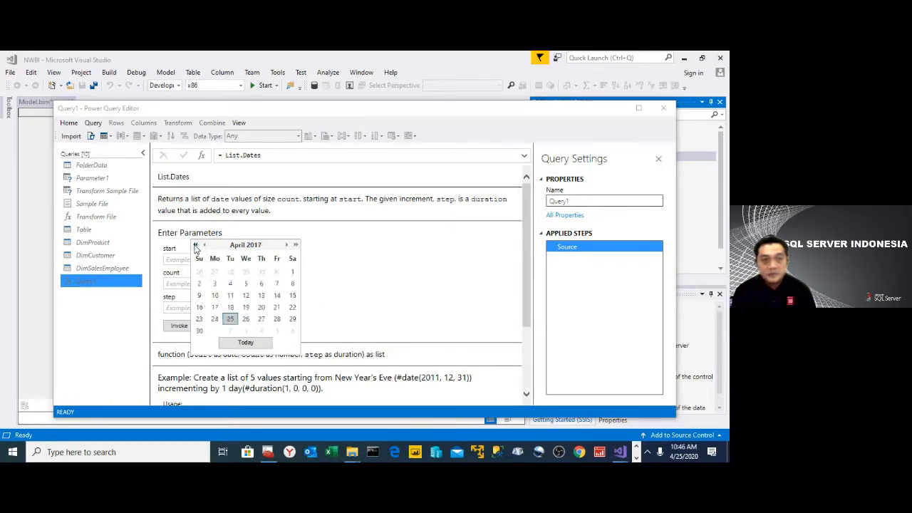
{"action": "left_click", "coordinate": [196, 245]}
{"action": "left_click", "coordinate": [204, 245]}
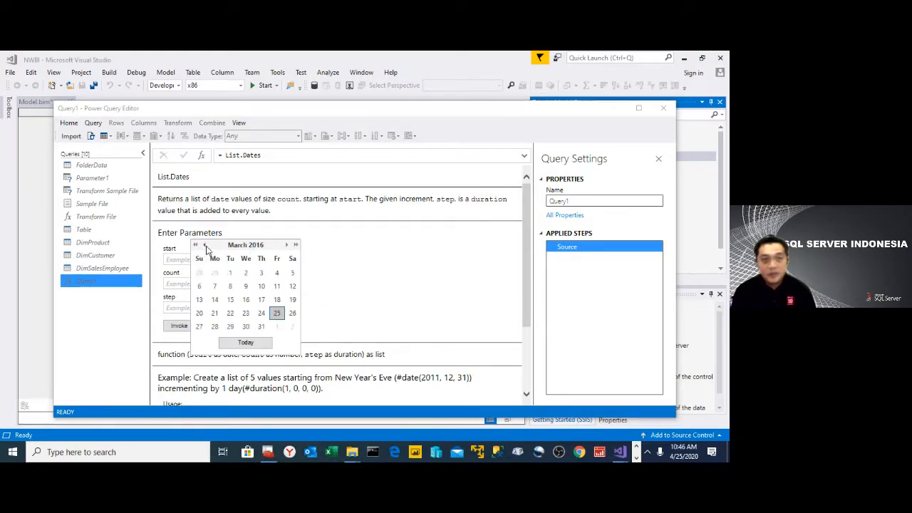
{"action": "left_click", "coordinate": [205, 245]}
{"action": "left_click", "coordinate": [205, 245]}
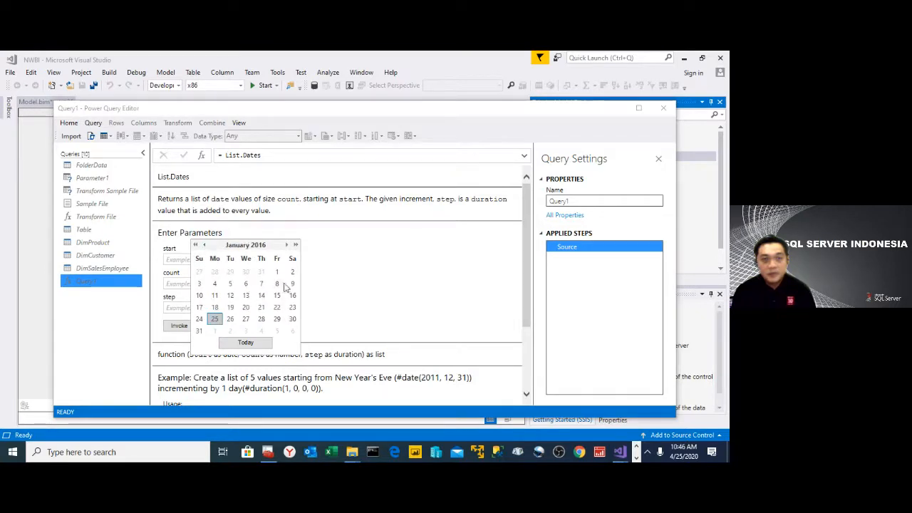
{"action": "left_click", "coordinate": [278, 273]}
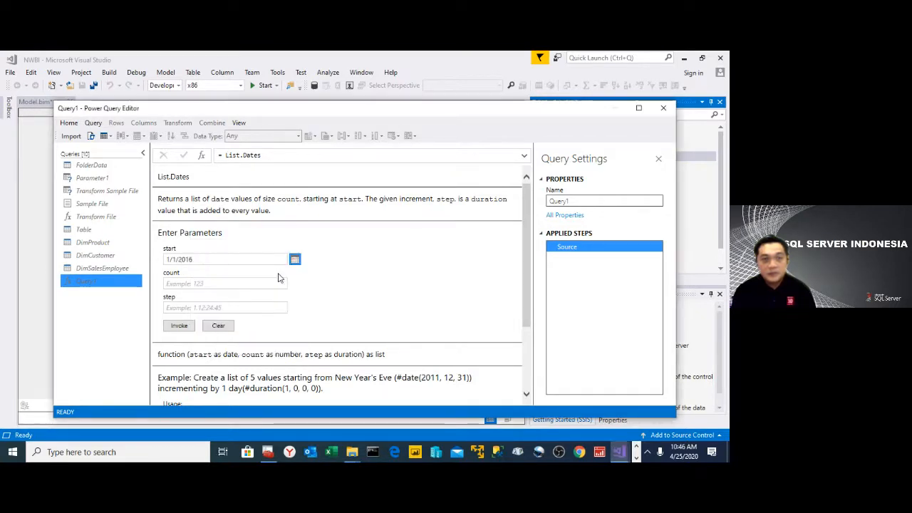
- Set the count to 1096 and the step to 1, and invoke the List.Dates function
{"action": "left_click", "coordinate": [214, 284]}
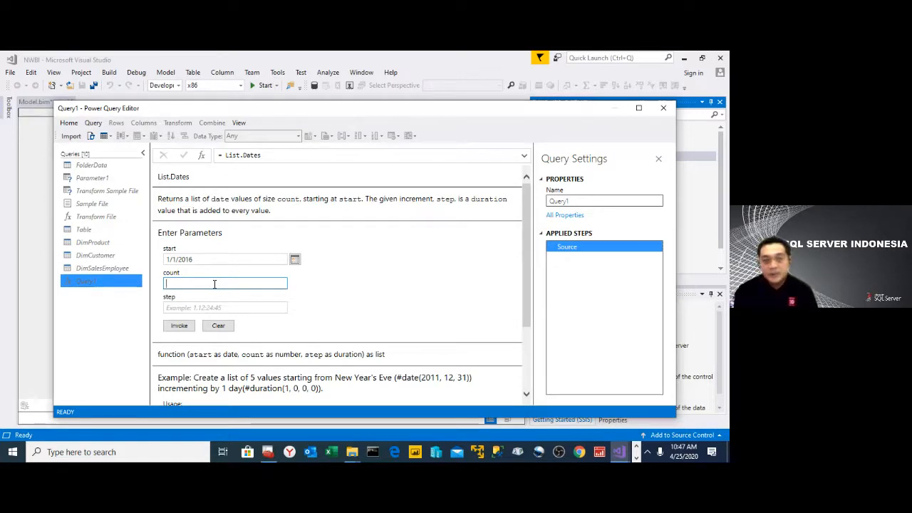
{"action": "type", "text": "108"}
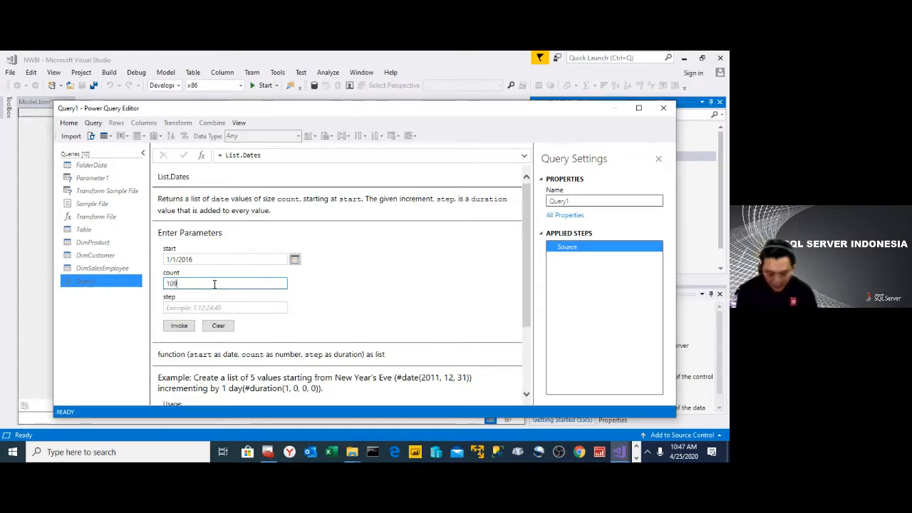
{"action": "type", "text": "6"}
{"action": "left_click", "coordinate": [217, 307]}
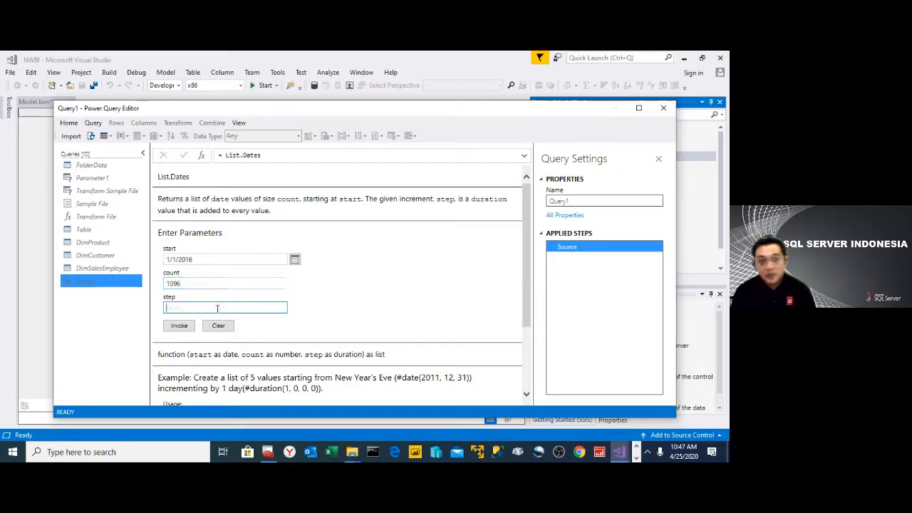
{"action": "type", "text": "1"}
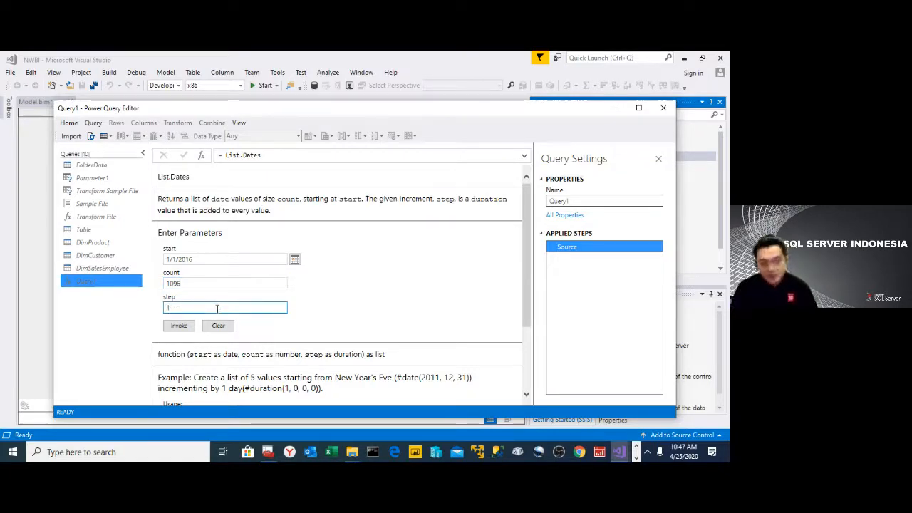
{"action": "left_click", "coordinate": [176, 328]}
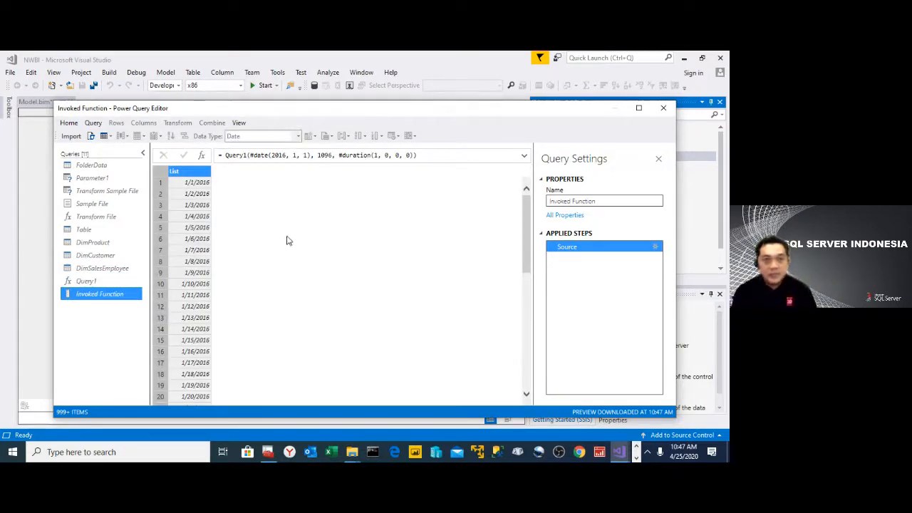
- Convert the generated date list to a table with no delimiter and extra columns shown as errors
{"action": "scroll", "coordinate": [295, 269], "scroll_direction": "down", "scroll_amount": 15}
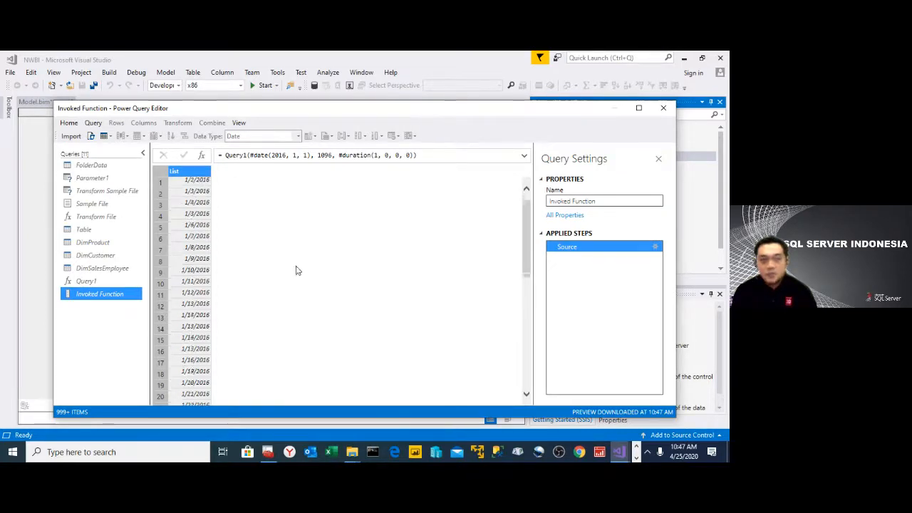
{"action": "scroll", "coordinate": [289, 254], "scroll_direction": "down", "scroll_amount": 12}
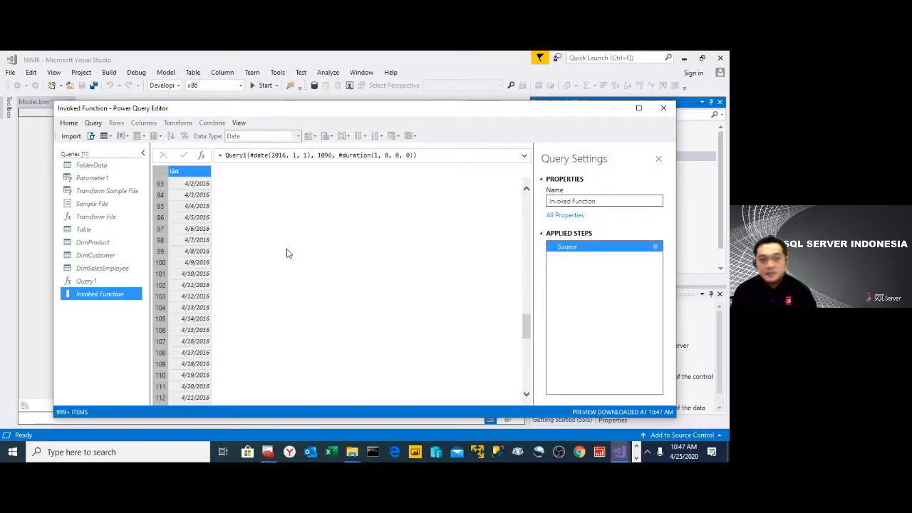
{"action": "scroll", "coordinate": [287, 253], "scroll_direction": "down", "scroll_amount": 20}
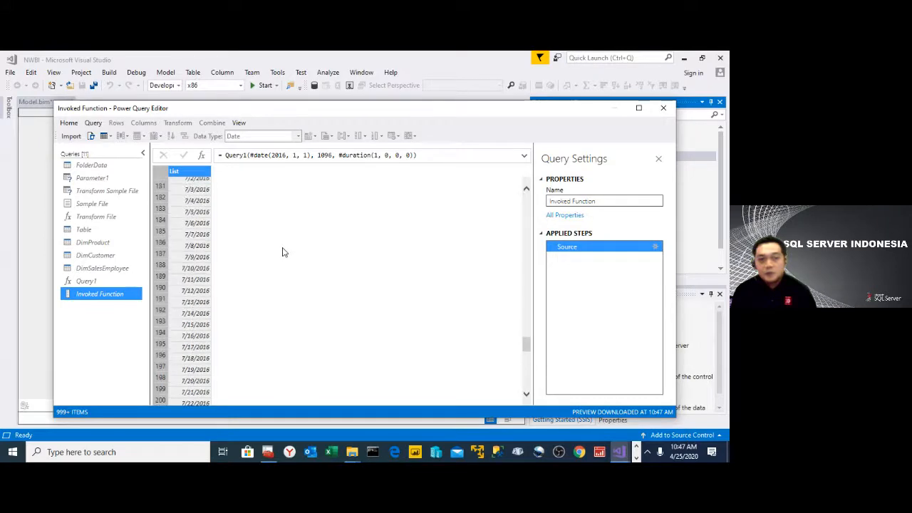
{"action": "scroll", "coordinate": [282, 249], "scroll_direction": "up", "scroll_amount": 14}
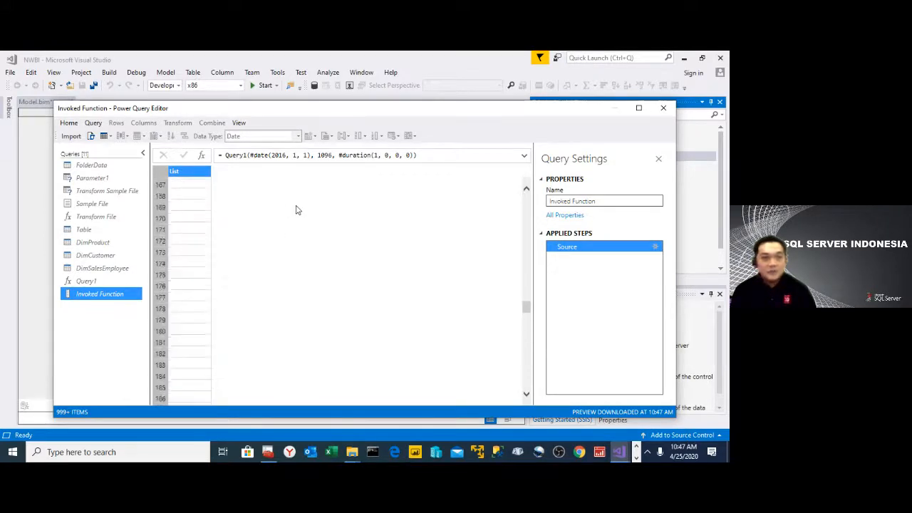
{"action": "left_click_drag", "start_coordinate": [526, 292], "coordinate": [526, 178]}
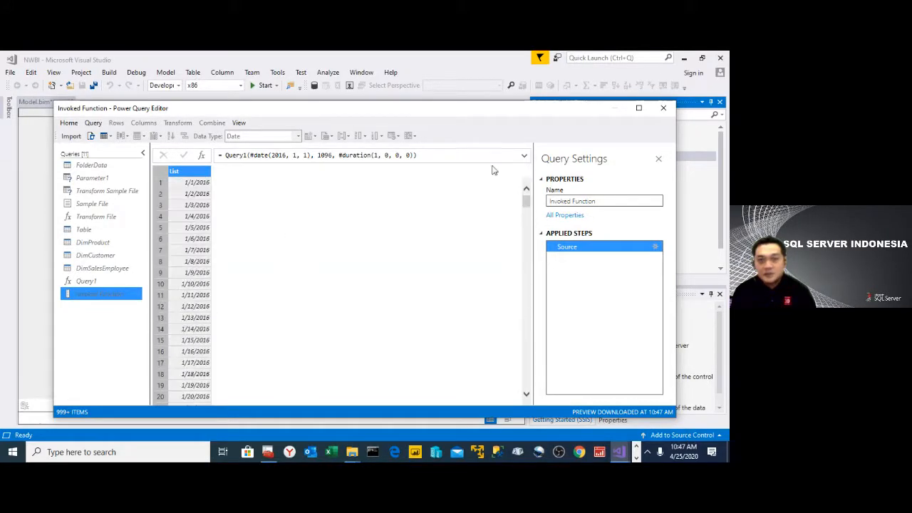
{"action": "right_click", "coordinate": [185, 173]}
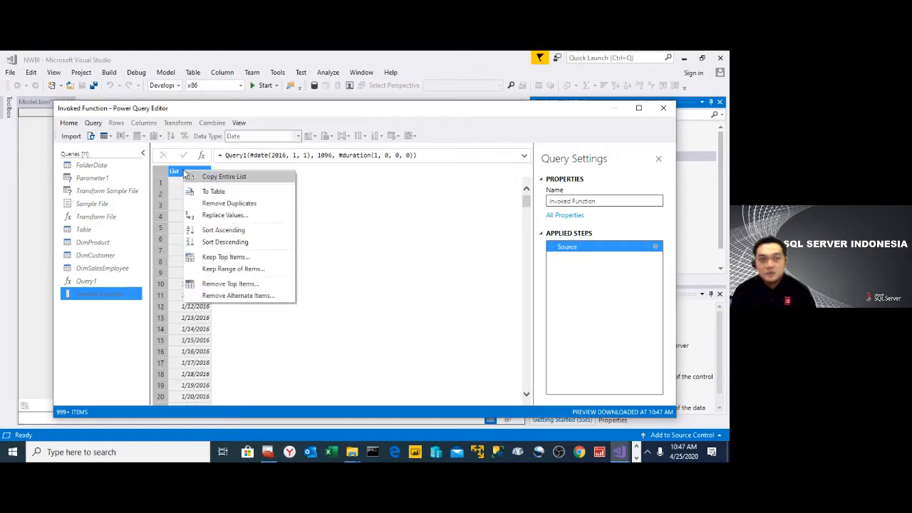
{"action": "left_click", "coordinate": [239, 197]}
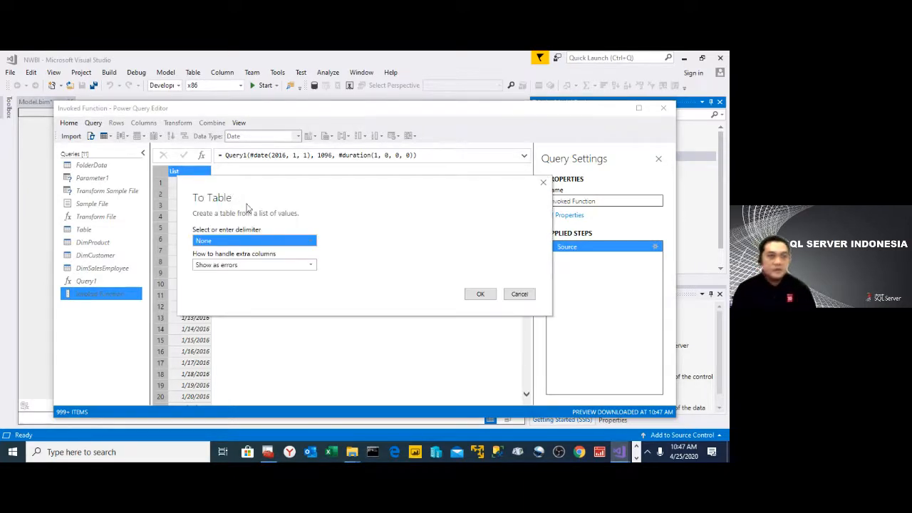
{"action": "left_click", "coordinate": [481, 294]}
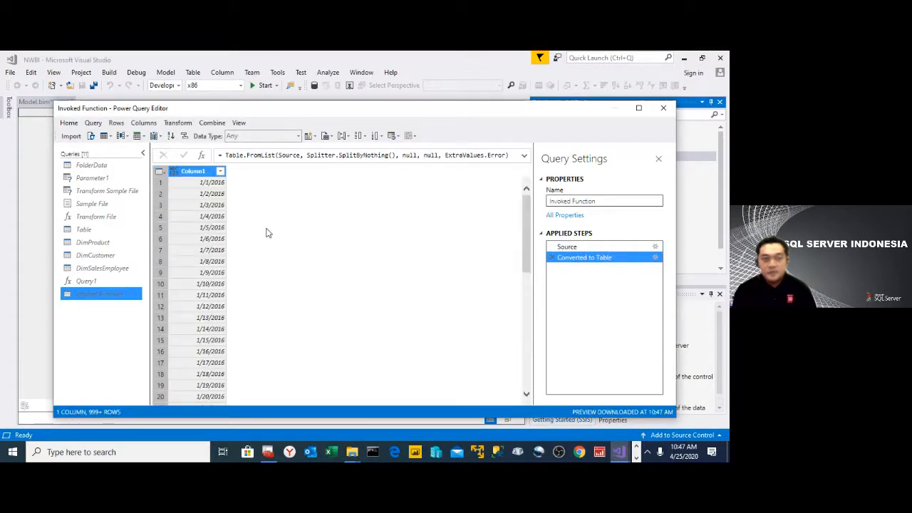
- Rename the Invoked Function query as DimDate
{"action": "right_click", "coordinate": [114, 298]}
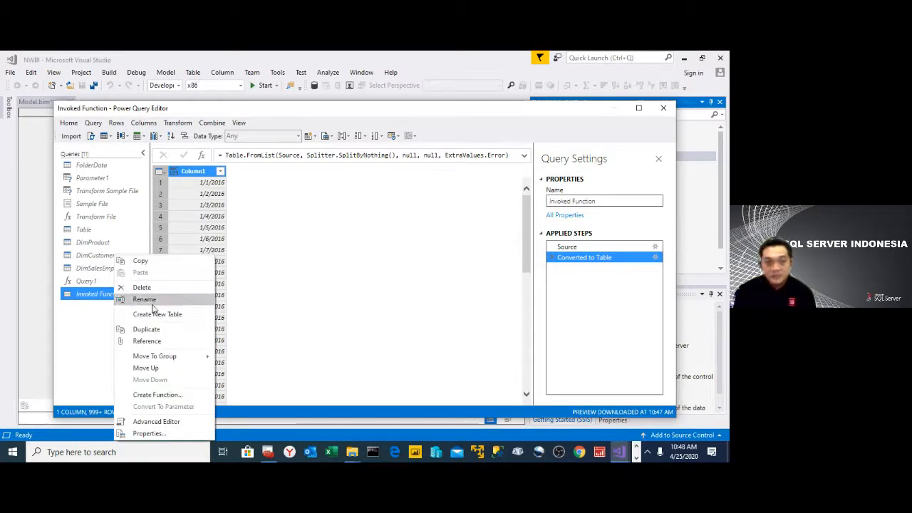
{"action": "left_click", "coordinate": [152, 302]}
{"action": "type", "text": "D"}
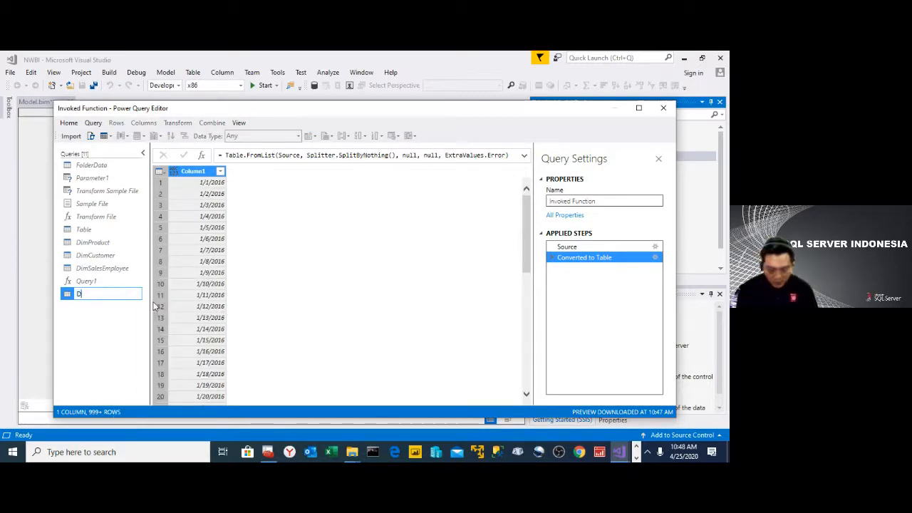
{"action": "type", "text": "imDate"}
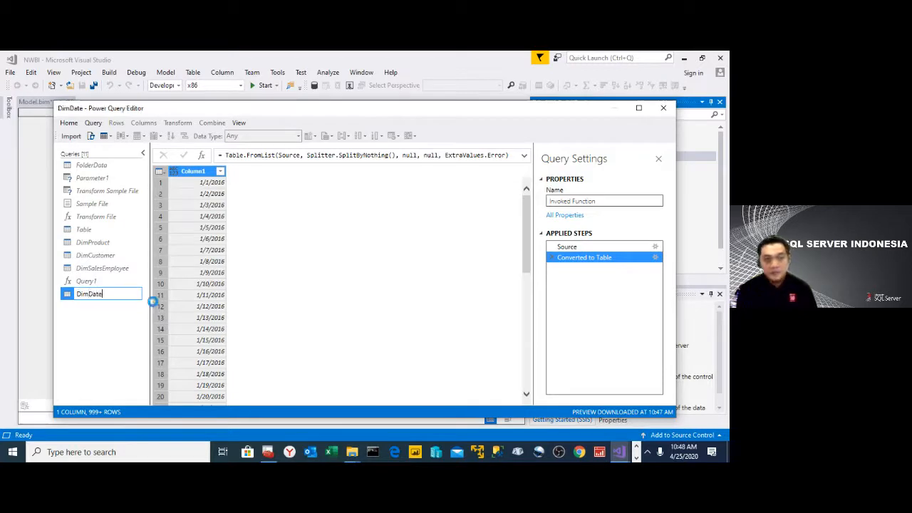
{"action": "key", "text": "Return"}
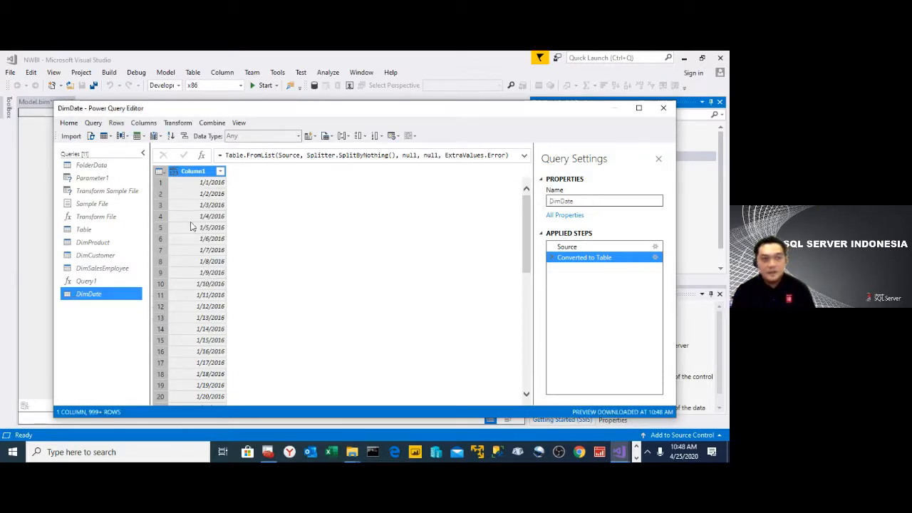
- Rename Column1 of the DimDate table as Date
{"action": "right_click", "coordinate": [191, 179]}
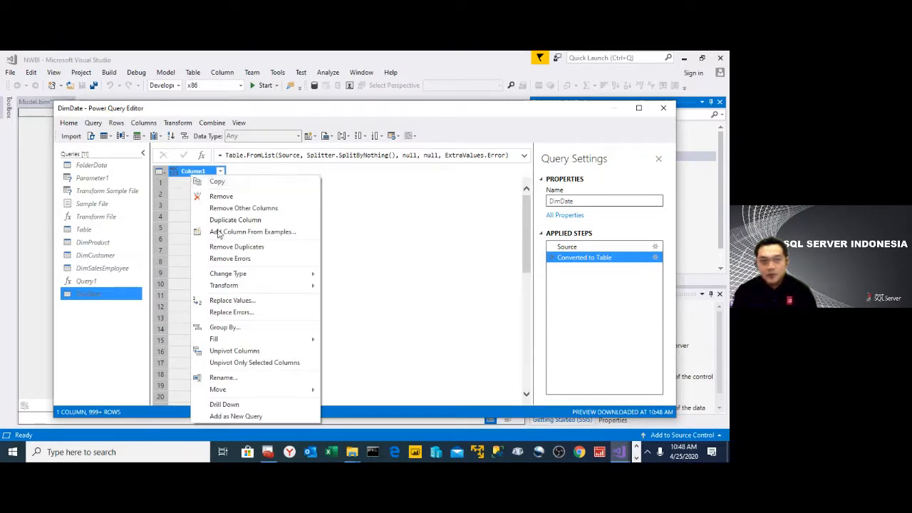
{"action": "left_click", "coordinate": [236, 378]}
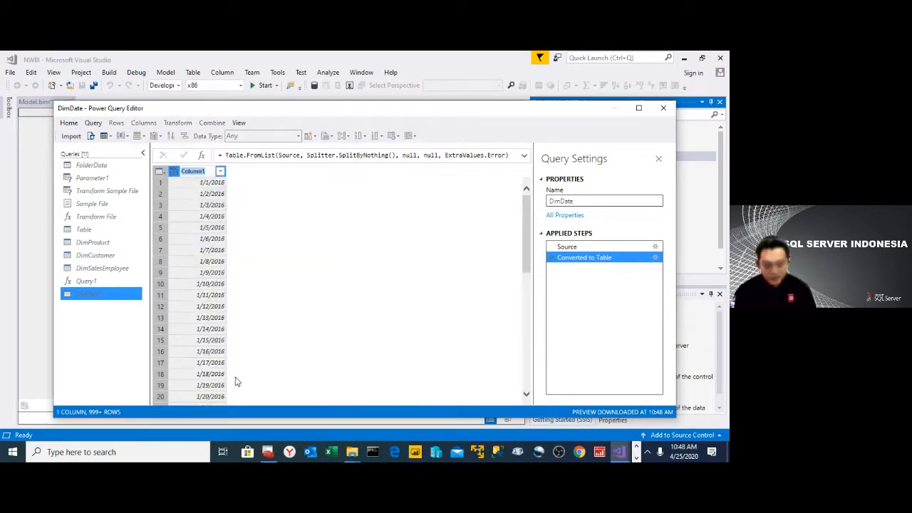
{"action": "type", "text": "Da"}
{"action": "key", "text": "ctrl+a"}
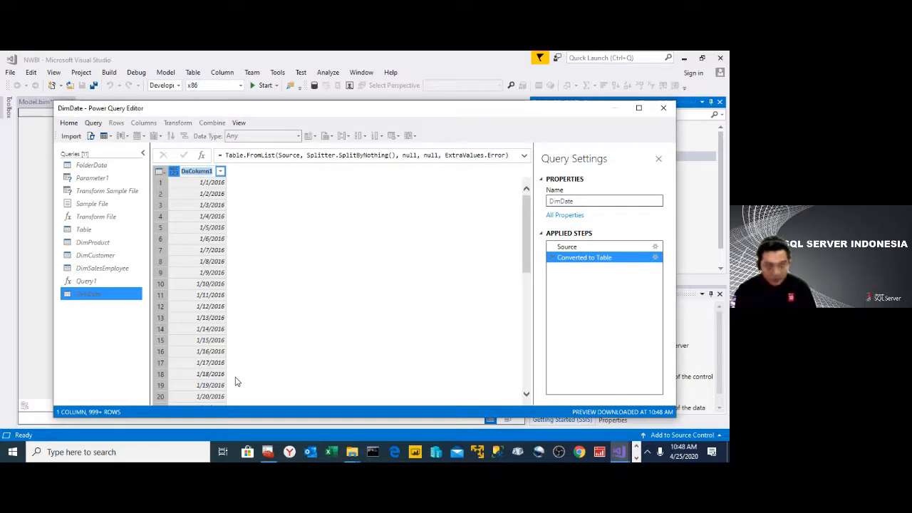
{"action": "type", "text": "Date"}
{"action": "key", "text": "Return"}
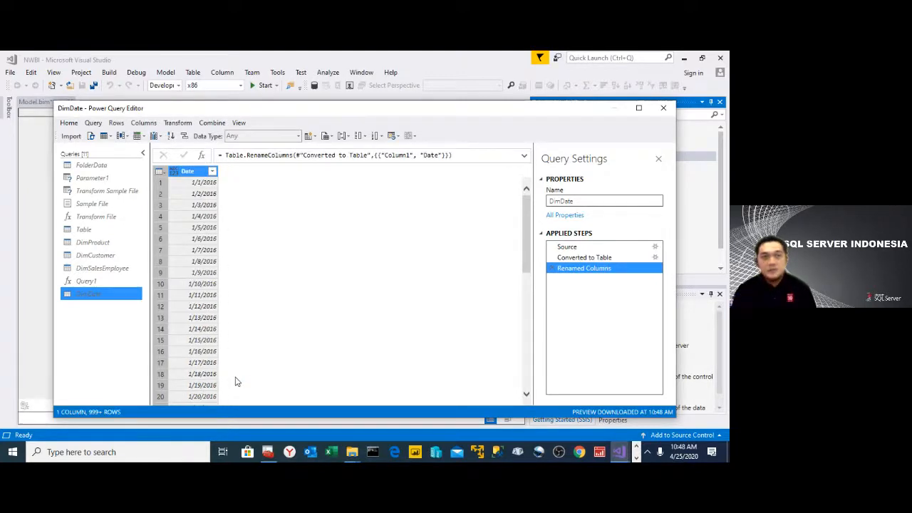
- Change the data type of the Date column in DimDate to Date
{"action": "right_click", "coordinate": [191, 178]}
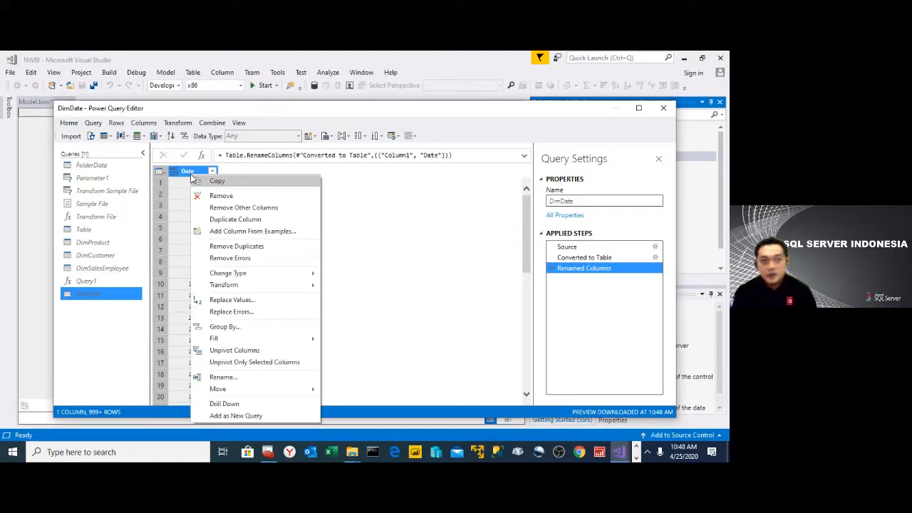
{"action": "mouse_move", "coordinate": [273, 289]}
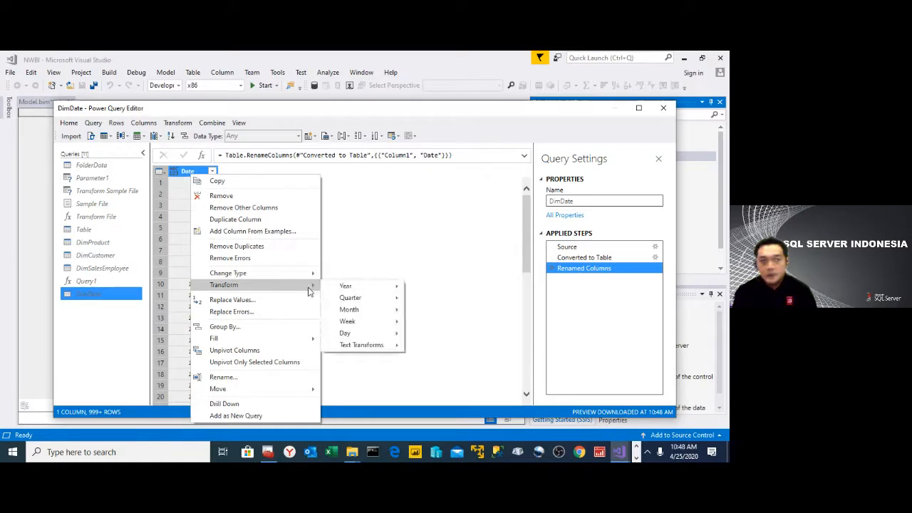
{"action": "mouse_move", "coordinate": [296, 275]}
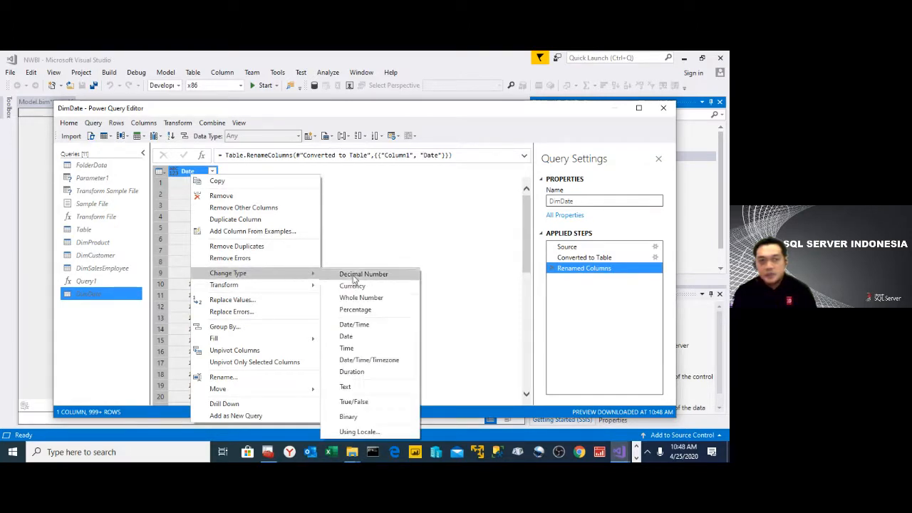
{"action": "left_click", "coordinate": [378, 340]}
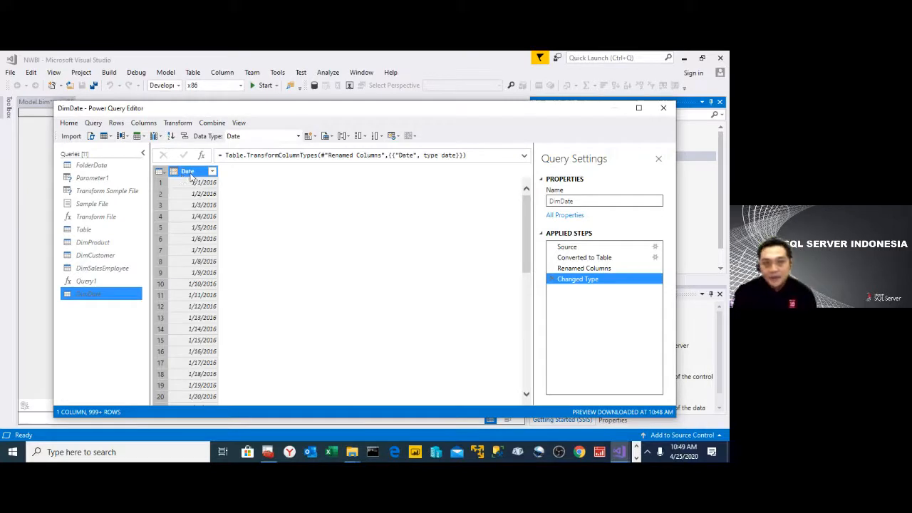
- Duplicate the Date column in DimDate and name the copy Year
{"action": "right_click", "coordinate": [190, 176]}
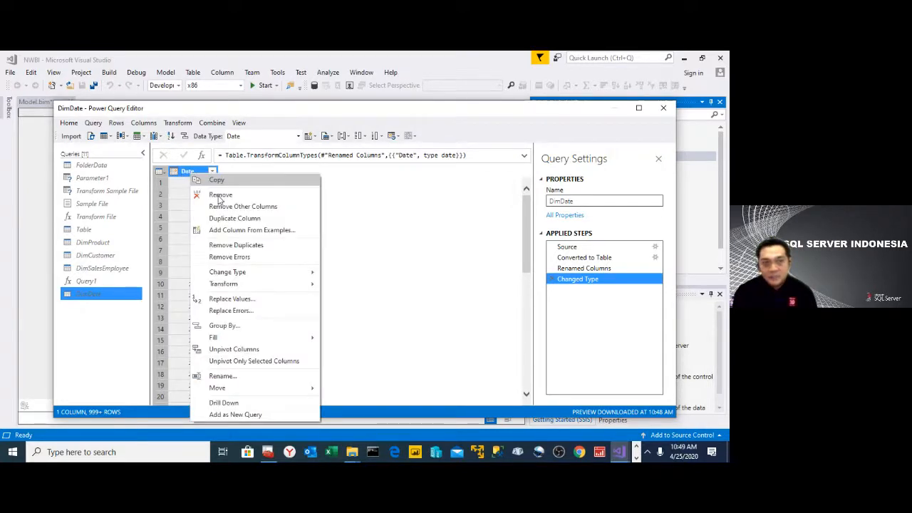
{"action": "left_click", "coordinate": [250, 219]}
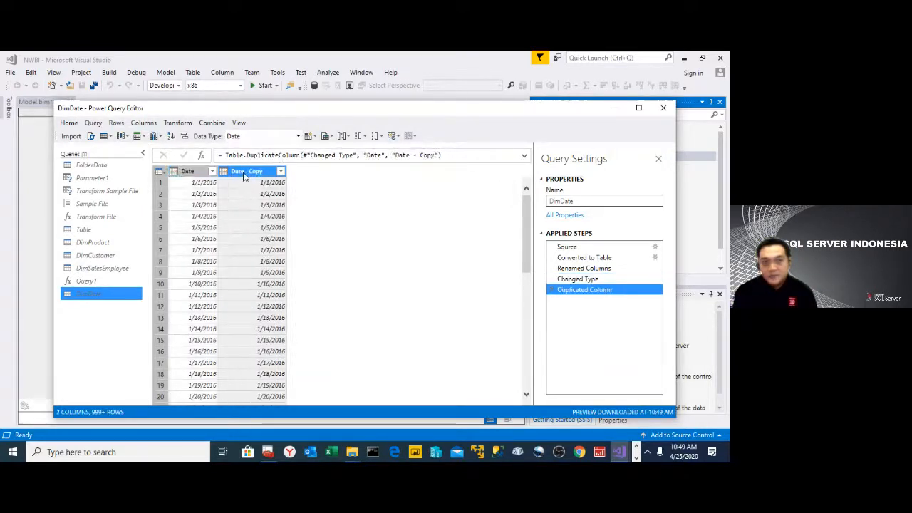
{"action": "double_click", "coordinate": [244, 175]}
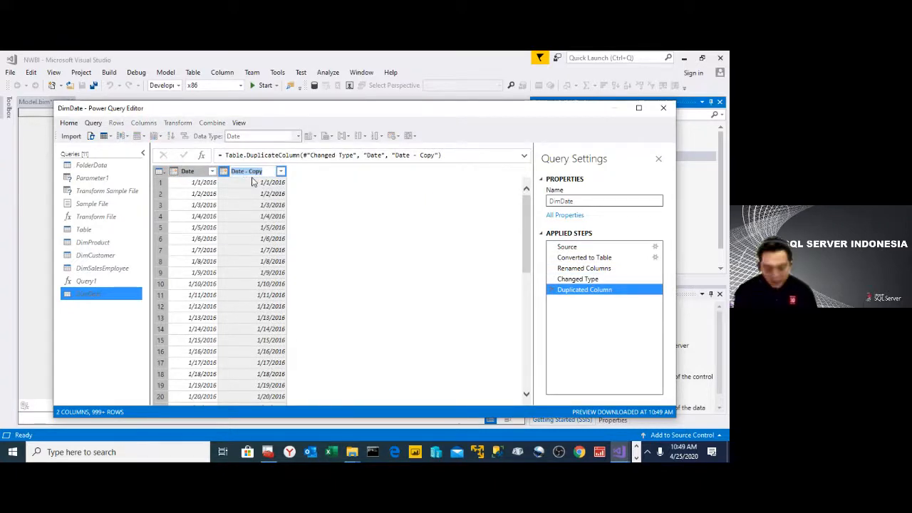
{"action": "type", "text": "Year"}
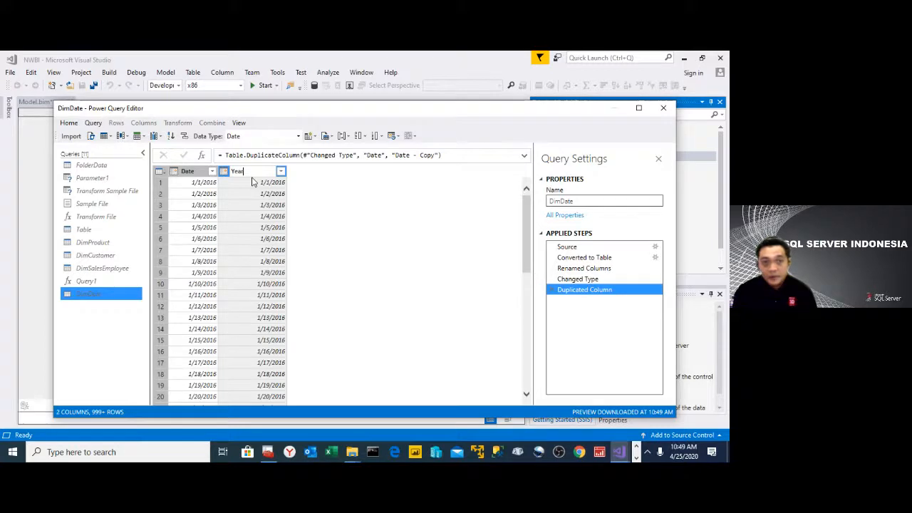
- Transform the dates in the Year column to their year
{"action": "right_click", "coordinate": [254, 173]}
{"action": "left_click", "coordinate": [484, 283]}
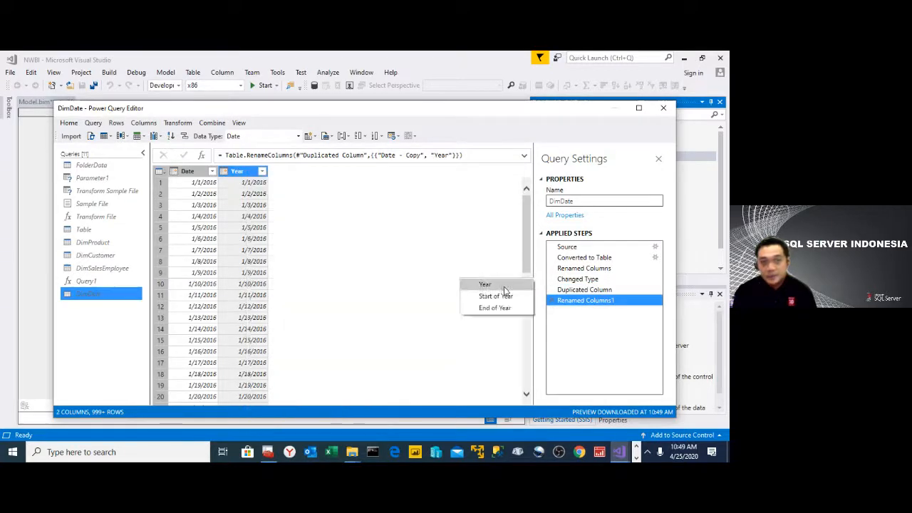
- Duplicate the Date column in DimDate and name the copy Quarter
{"action": "left_click", "coordinate": [190, 172]}
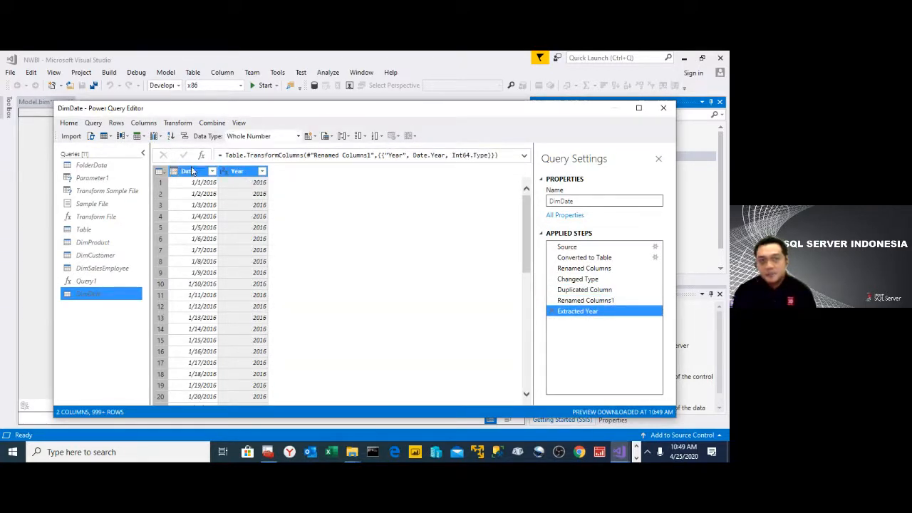
{"action": "right_click", "coordinate": [192, 174]}
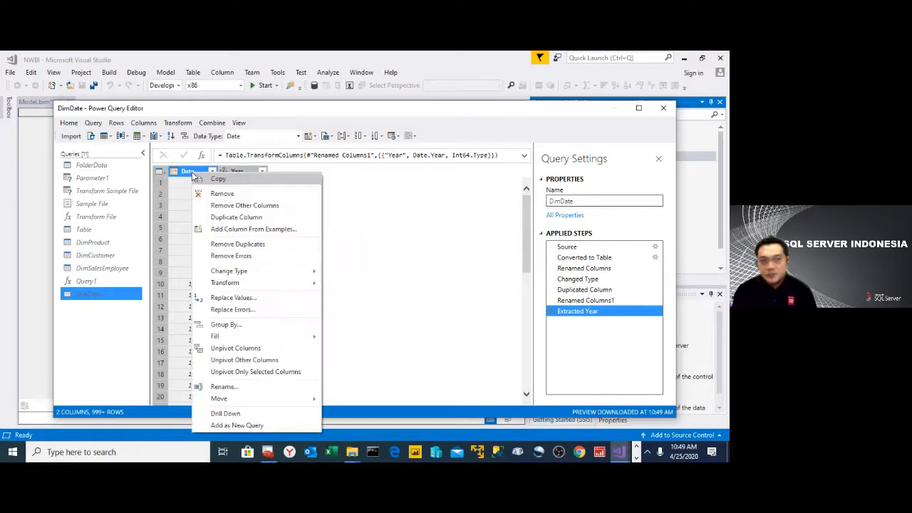
{"action": "left_click", "coordinate": [249, 221]}
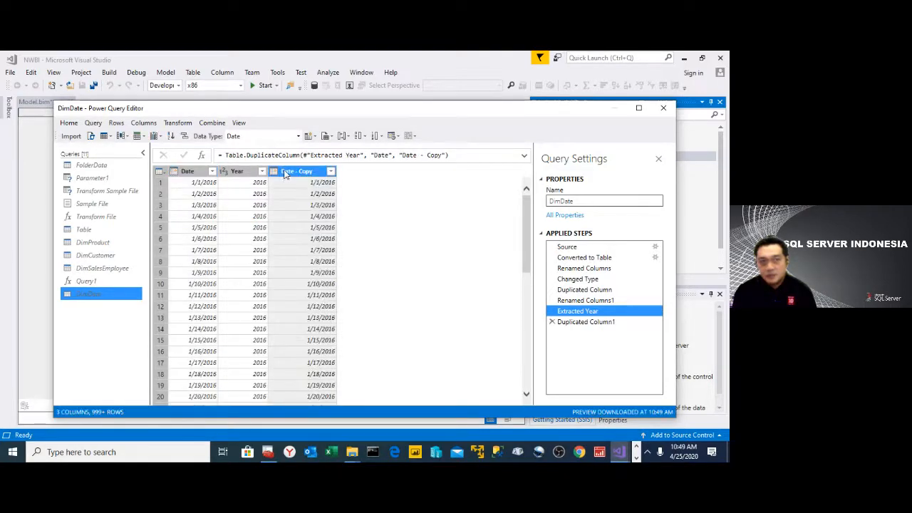
{"action": "double_click", "coordinate": [284, 173]}
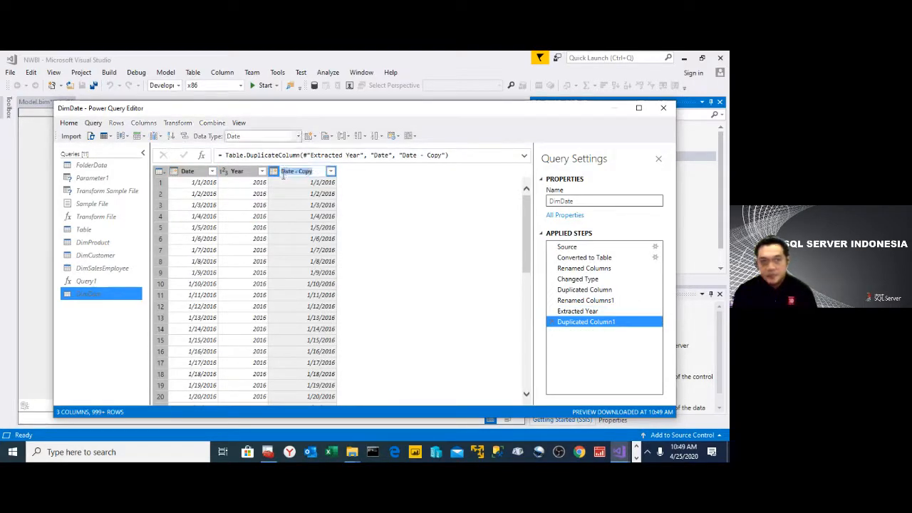
{"action": "type", "text": "Quar"}
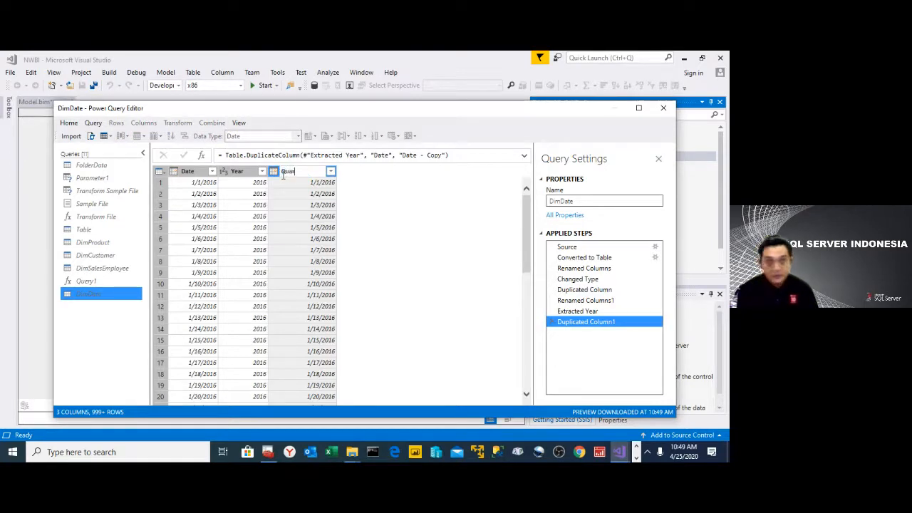
{"action": "type", "text": "ter"}
{"action": "key", "text": "Return"}
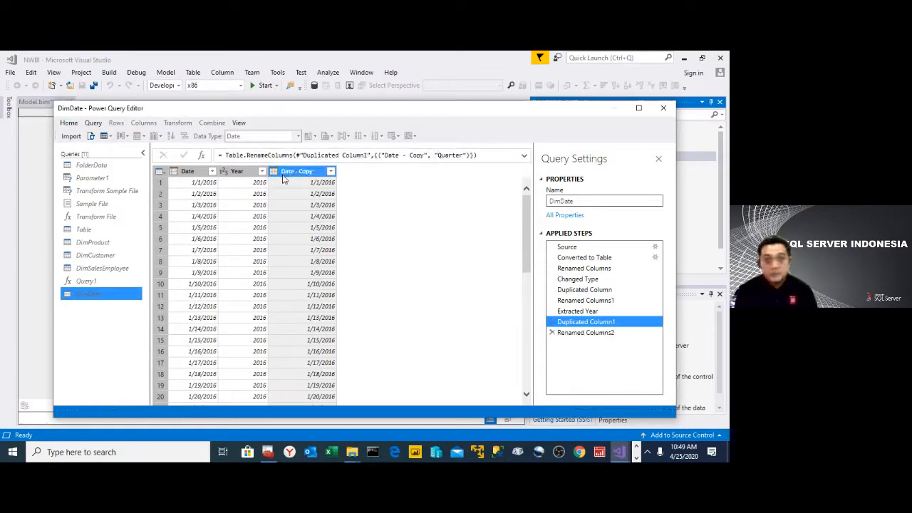
- Transform the dates in the Quarter column to their quarter of the year
{"action": "right_click", "coordinate": [285, 176]}
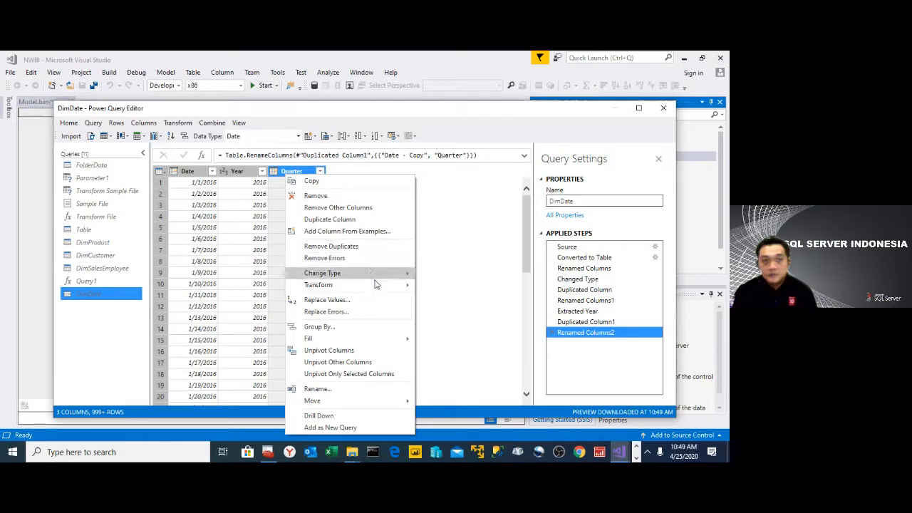
{"action": "mouse_move", "coordinate": [376, 285]}
{"action": "mouse_move", "coordinate": [472, 303]}
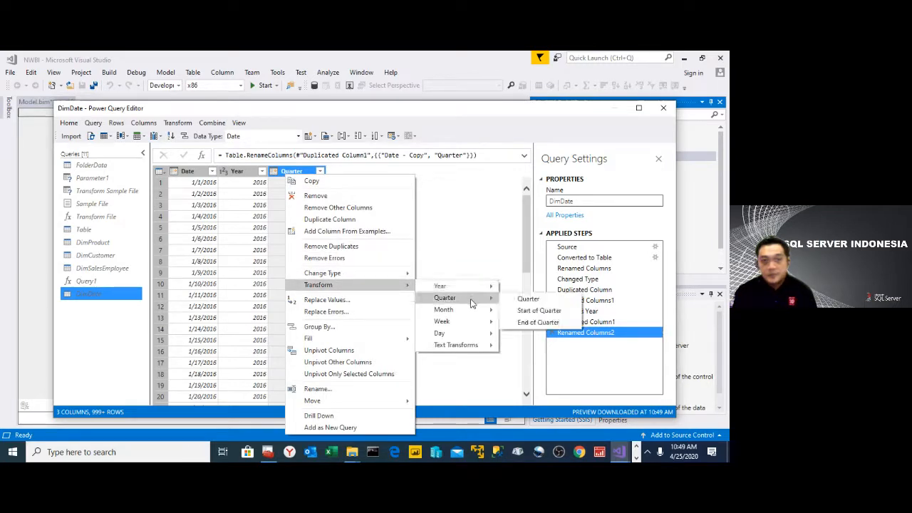
{"action": "left_click", "coordinate": [528, 298]}
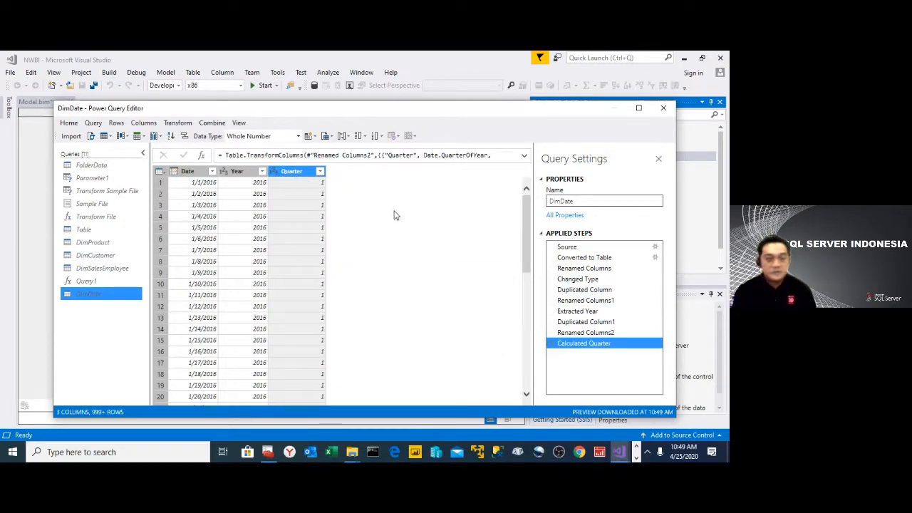
- Duplicate the Date column in DimDate and name the copy MonthNumber
{"action": "left_click", "coordinate": [190, 172]}
{"action": "right_click", "coordinate": [190, 172]}
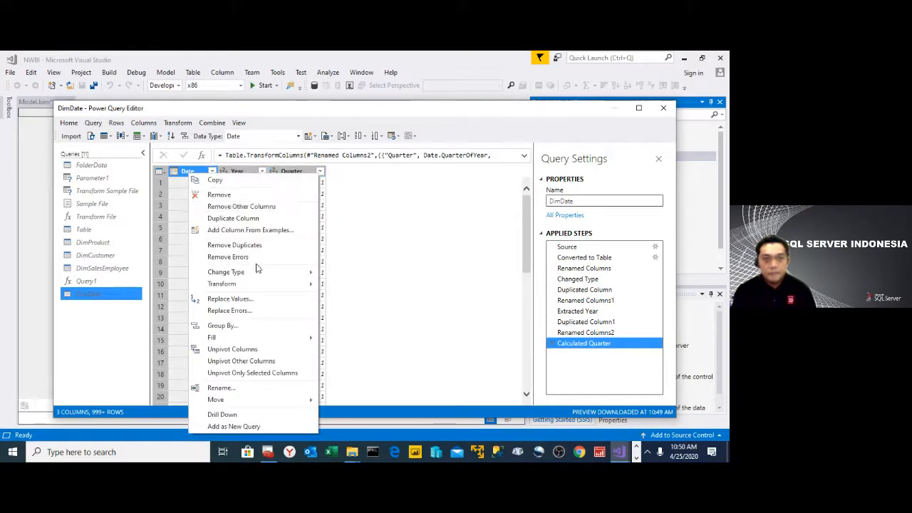
{"action": "left_click", "coordinate": [248, 218]}
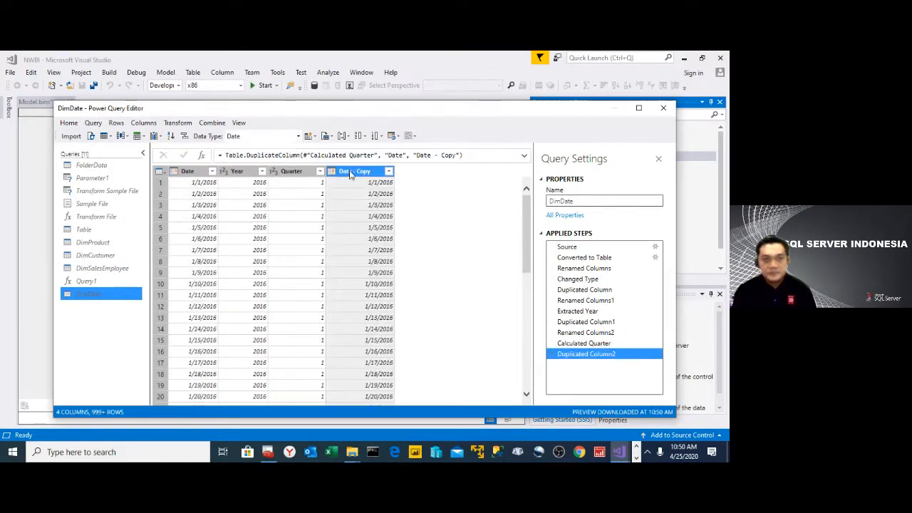
{"action": "key", "text": "F2"}
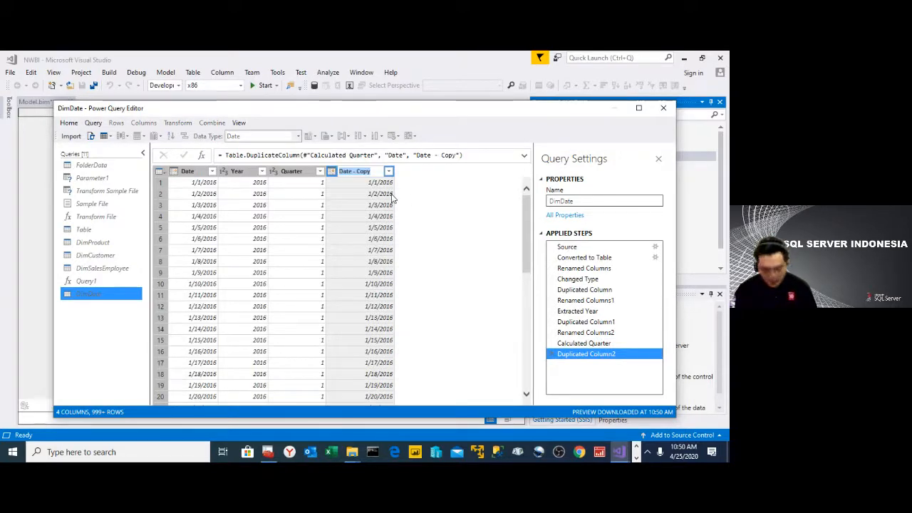
{"action": "type", "text": "MonthN"}
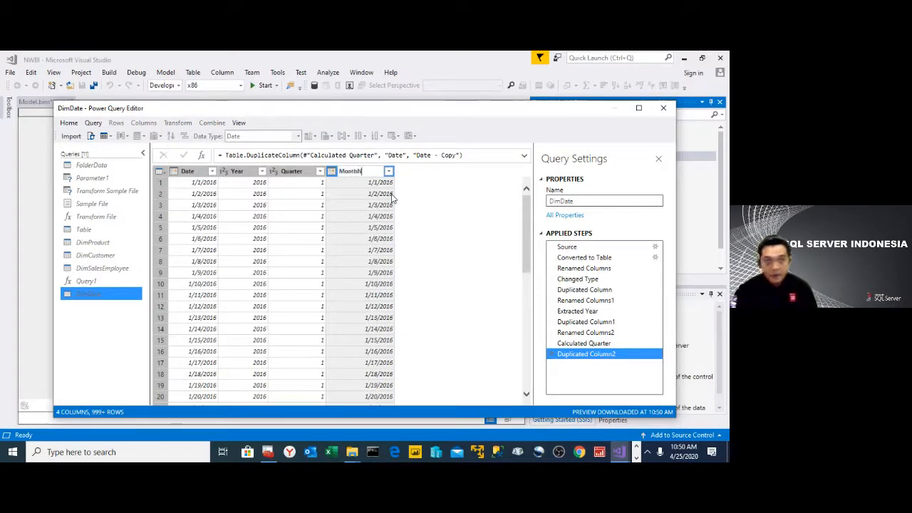
{"action": "type", "text": "umber"}
{"action": "key", "text": "Return"}
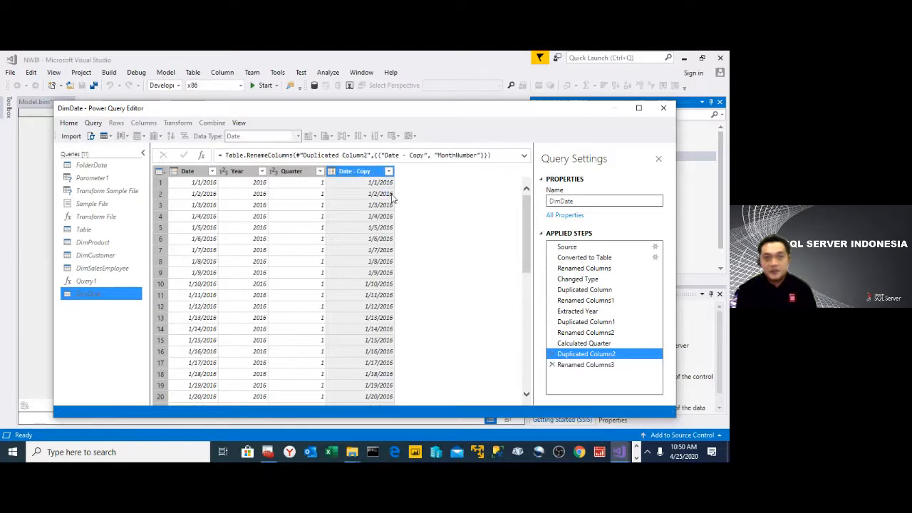
- Transform the dates in the MonthNumber column to their month number
{"action": "right_click", "coordinate": [367, 171]}
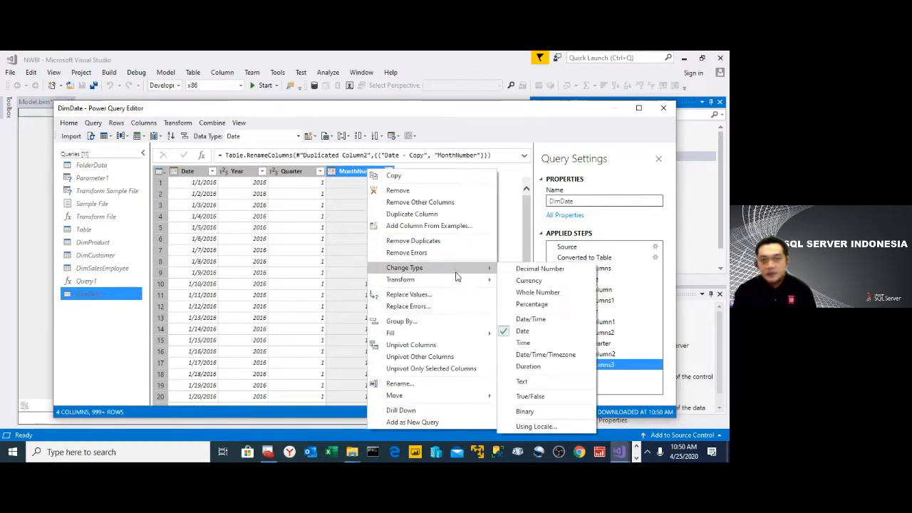
{"action": "mouse_move", "coordinate": [460, 284]}
{"action": "mouse_move", "coordinate": [549, 305]}
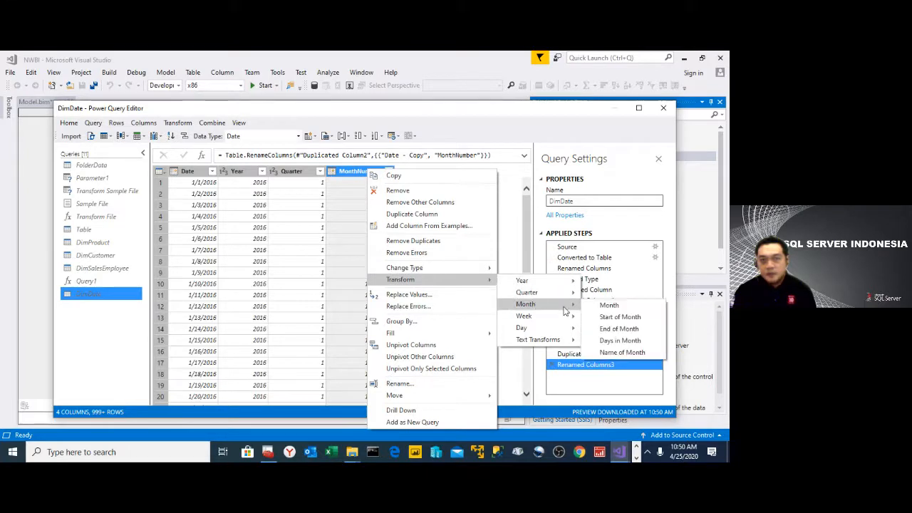
{"action": "left_click", "coordinate": [607, 306]}
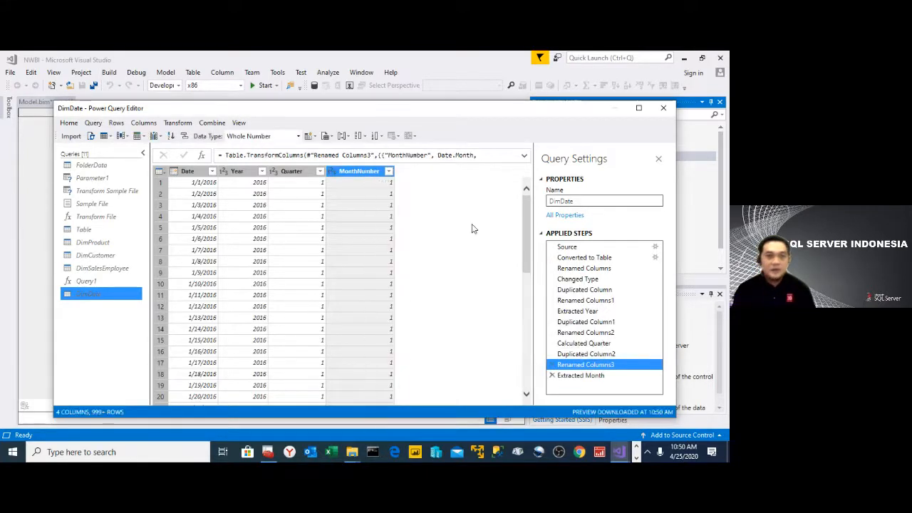
- Duplicate the Date column in DimDate and name the copy Month
{"action": "left_click", "coordinate": [187, 173]}
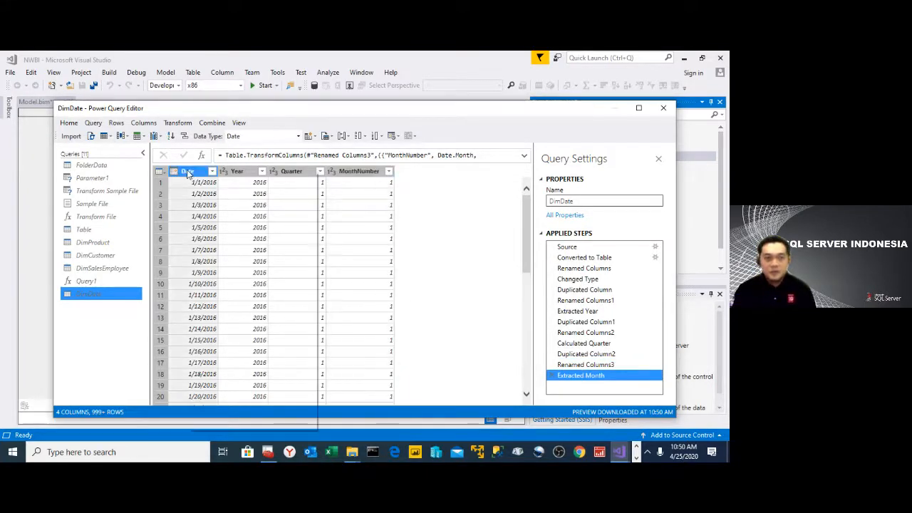
{"action": "right_click", "coordinate": [188, 172]}
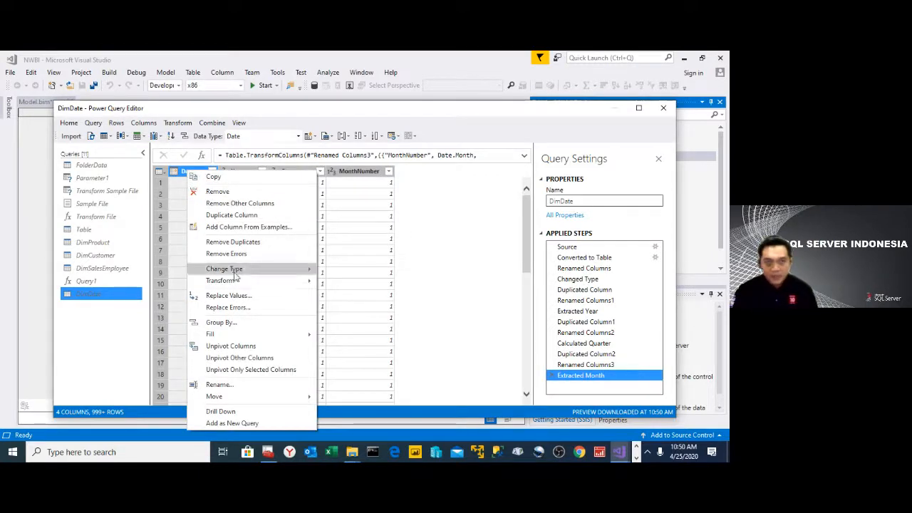
{"action": "left_click", "coordinate": [249, 216]}
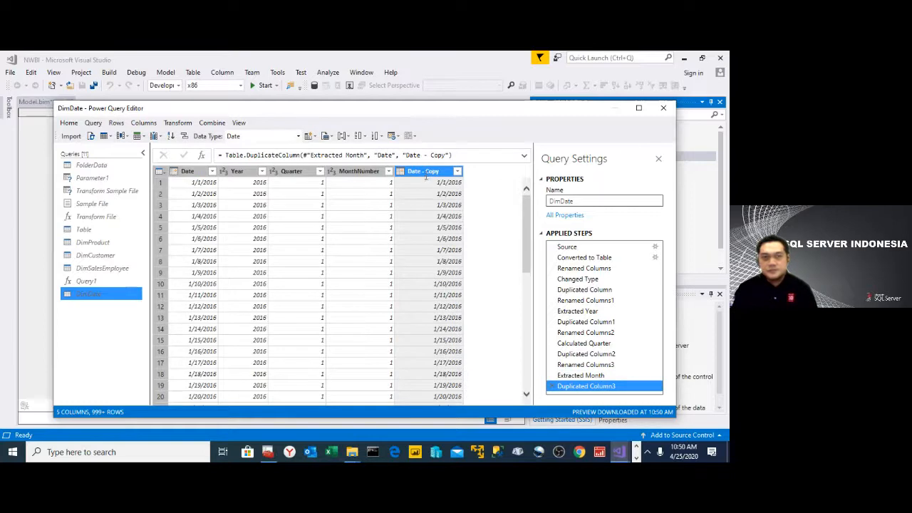
{"action": "double_click", "coordinate": [426, 174]}
{"action": "type", "text": "Mon"}
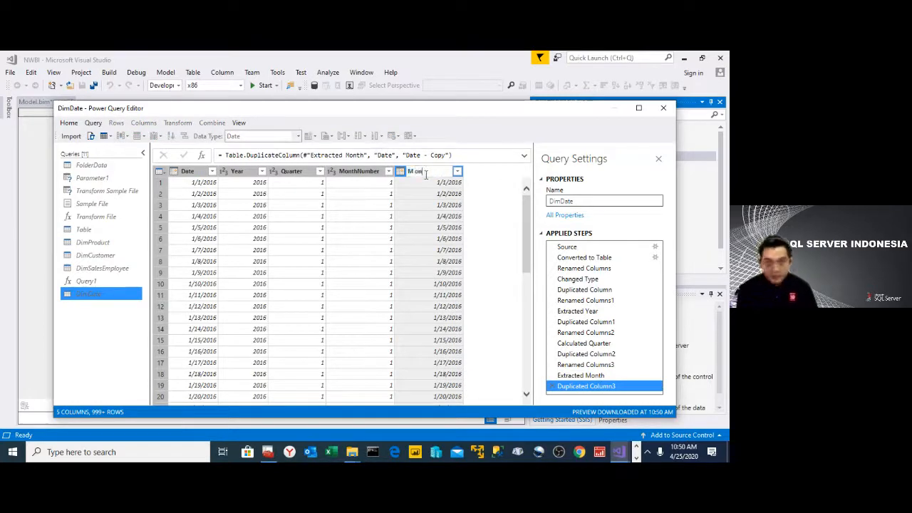
{"action": "type", "text": "th"}
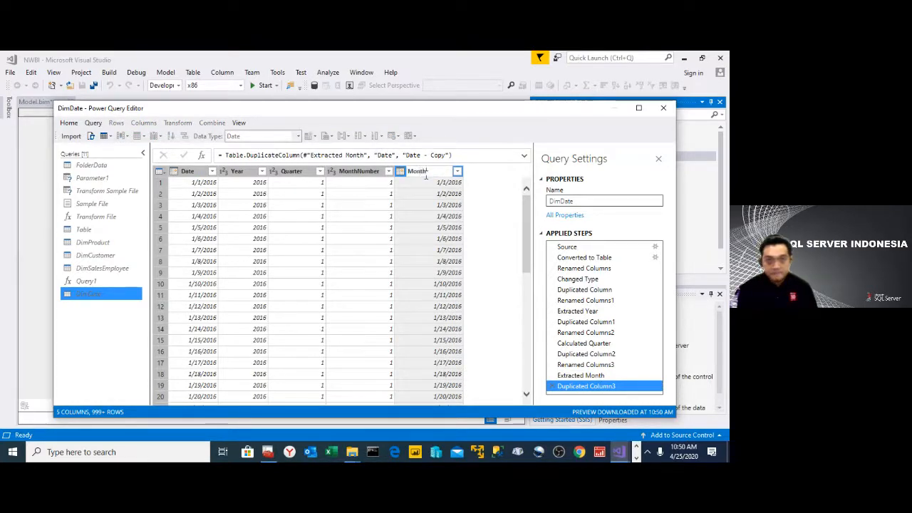
{"action": "key", "text": "Return"}
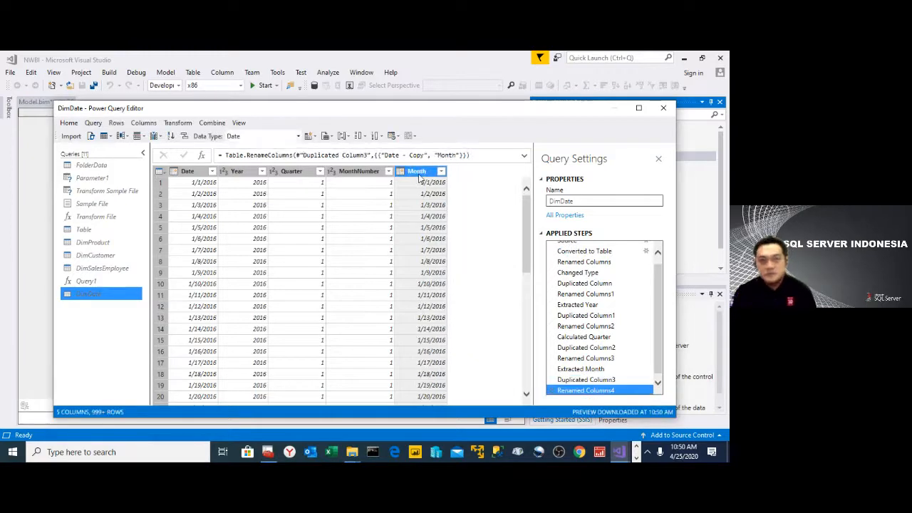
- Transform the dates in the Month column to the name of the month
{"action": "right_click", "coordinate": [419, 177]}
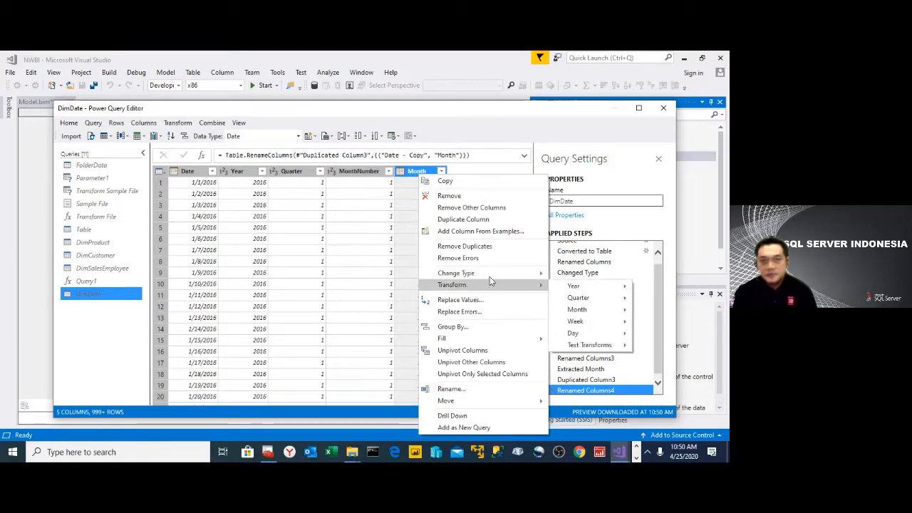
{"action": "mouse_move", "coordinate": [613, 315]}
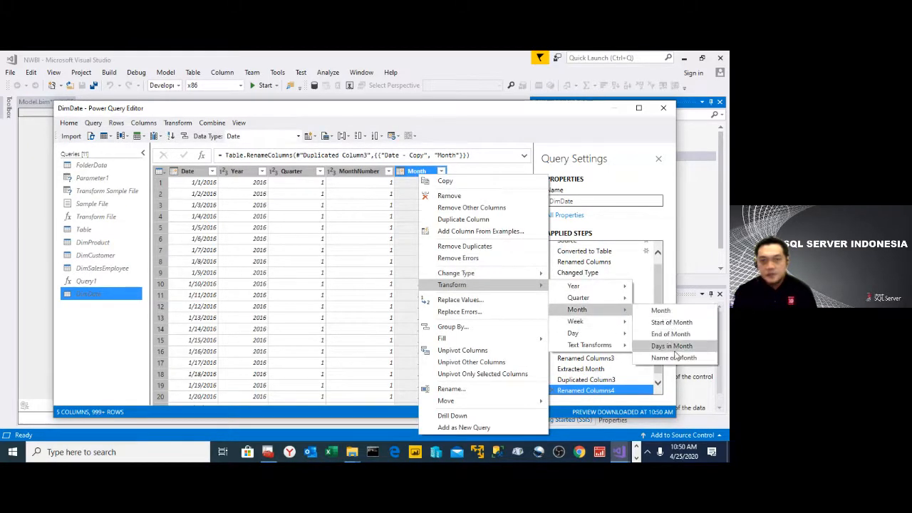
{"action": "left_click", "coordinate": [674, 358]}
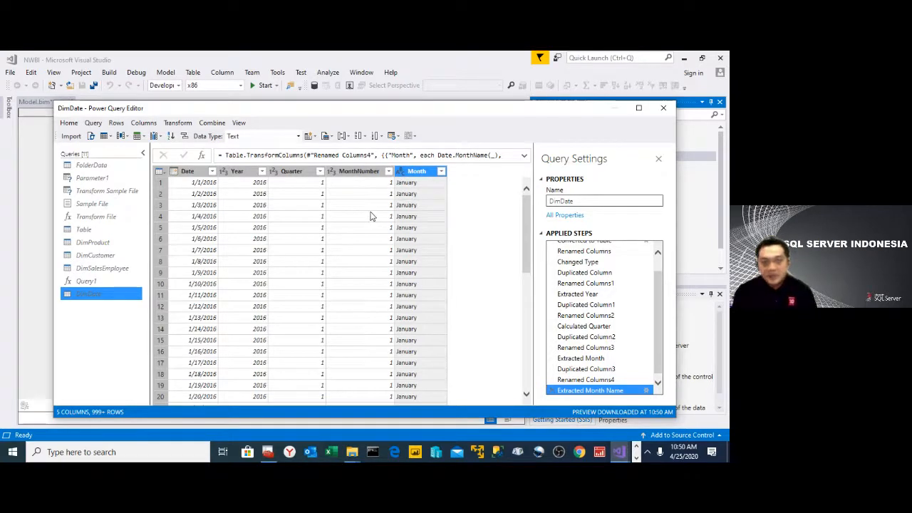
- Duplicate the Date column in DimDate and name the copy Day
{"action": "left_click", "coordinate": [191, 171]}
{"action": "right_click", "coordinate": [190, 172]}
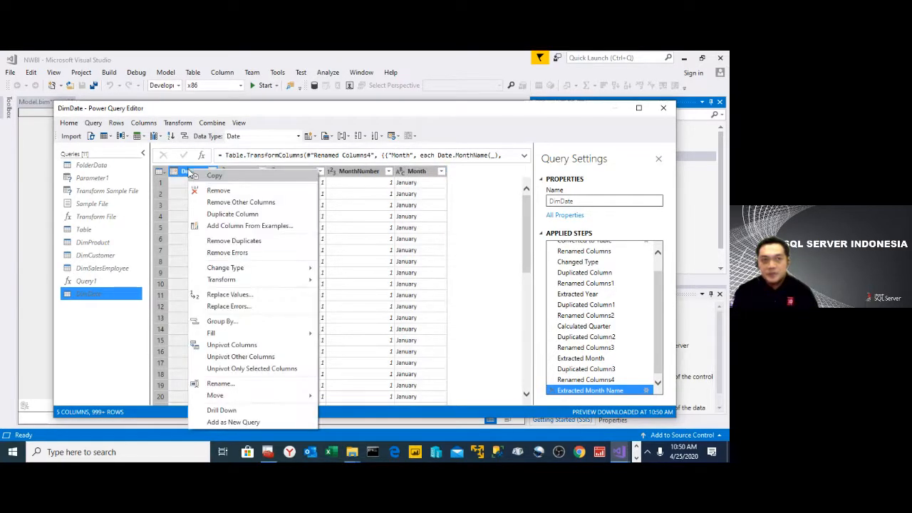
{"action": "left_click", "coordinate": [232, 214]}
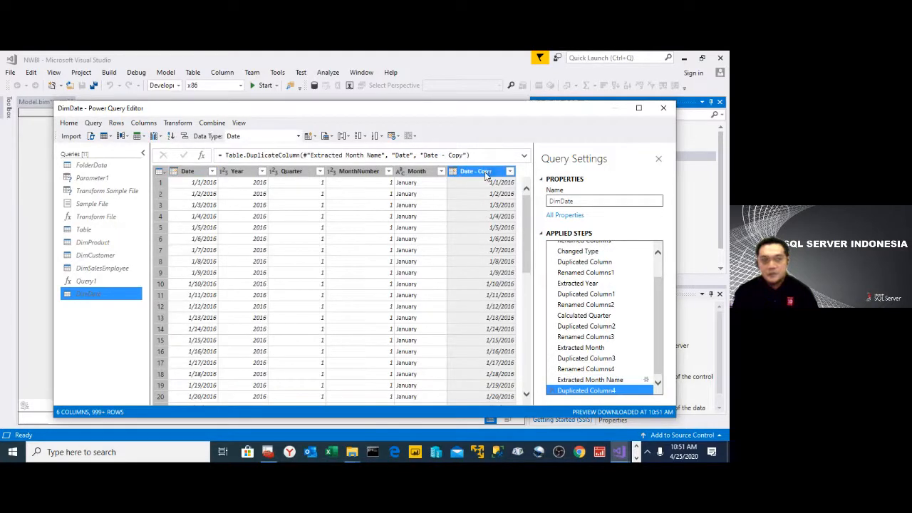
{"action": "double_click", "coordinate": [479, 172]}
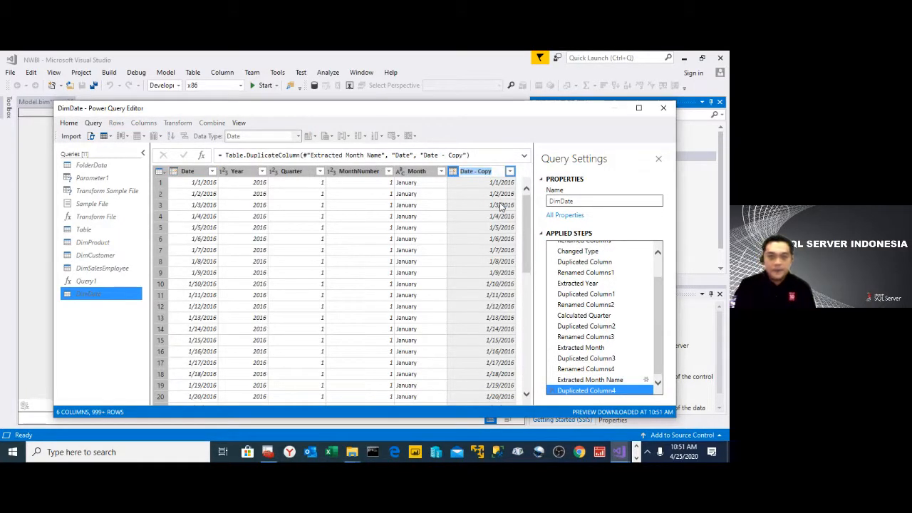
{"action": "type", "text": "D"}
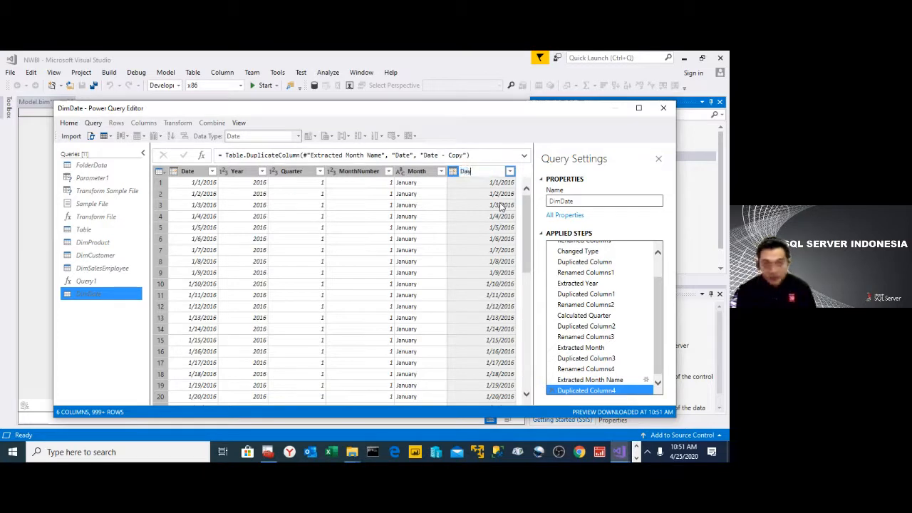
{"action": "type", "text": "ay"}
{"action": "key", "text": "Return"}
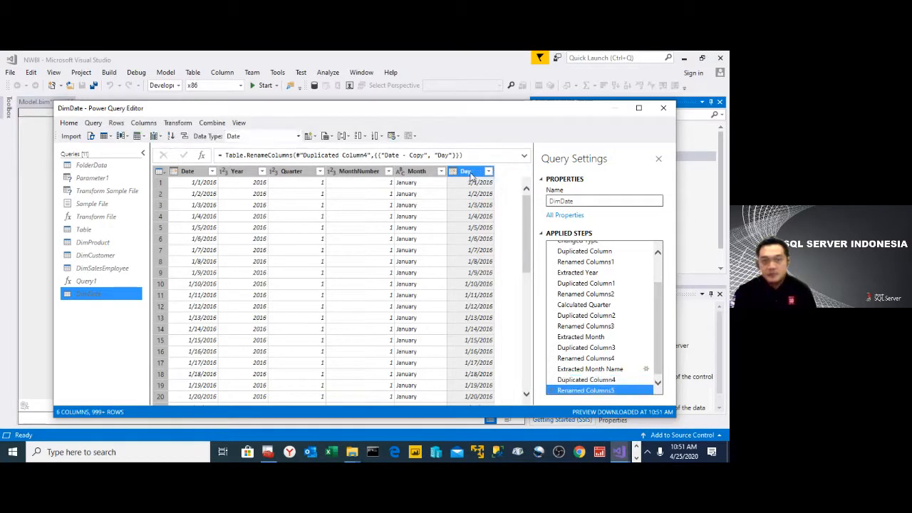
- Transform the dates in the Day column to their day of the month
{"action": "right_click", "coordinate": [470, 175]}
{"action": "mouse_move", "coordinate": [538, 288]}
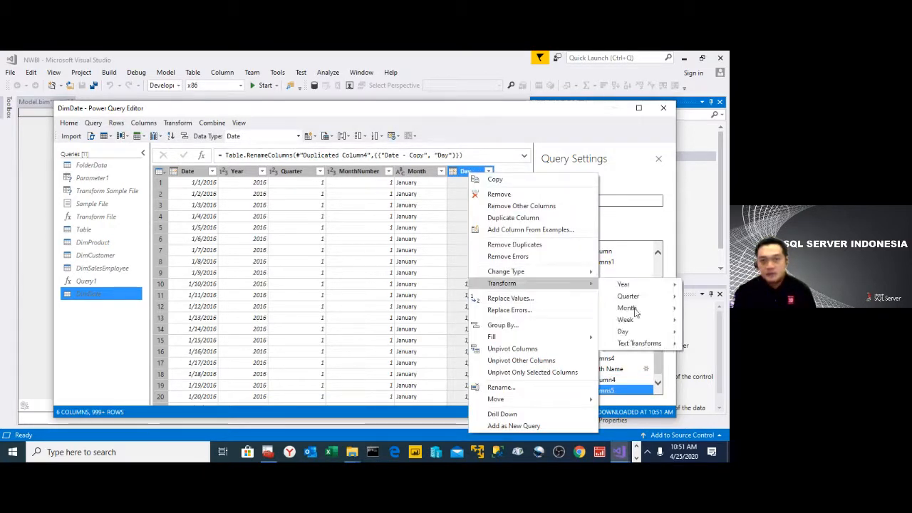
{"action": "mouse_move", "coordinate": [647, 337]}
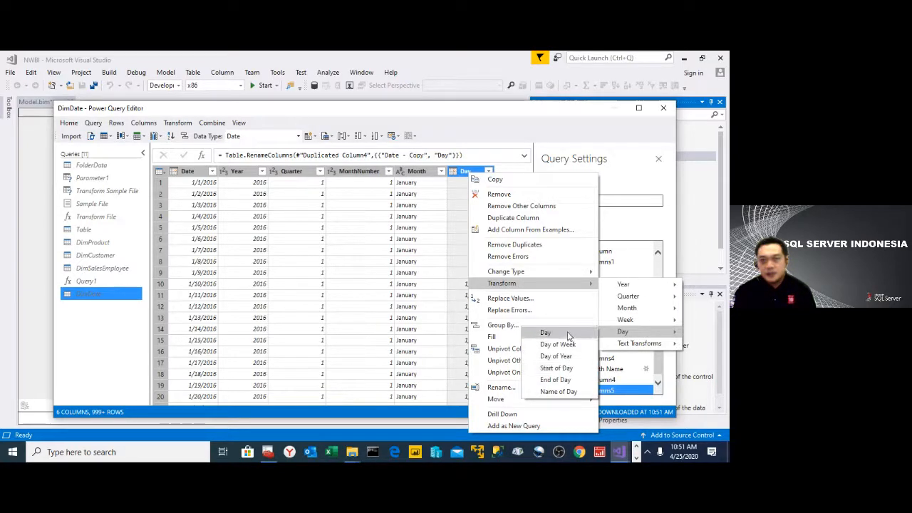
{"action": "left_click", "coordinate": [546, 333]}
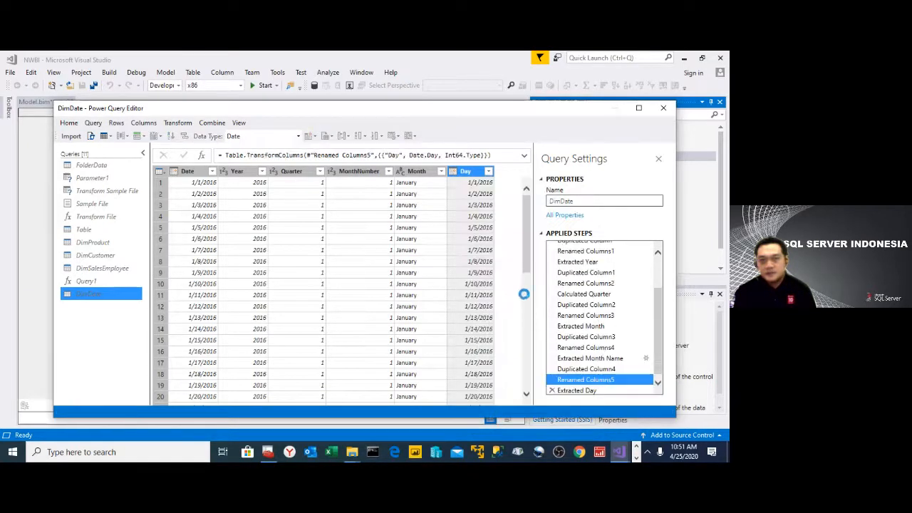
- Duplicate the Date column in DimDate and name the copy DayName
{"action": "left_click", "coordinate": [186, 172]}
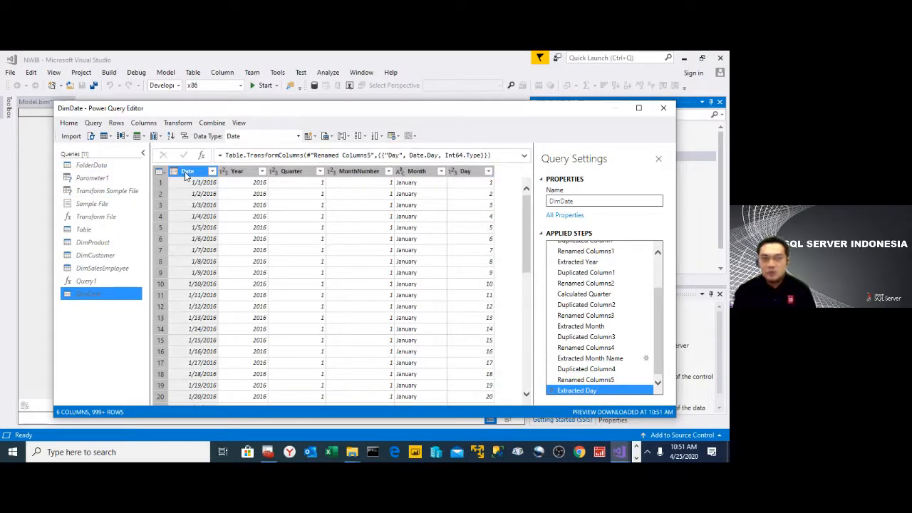
{"action": "right_click", "coordinate": [187, 176]}
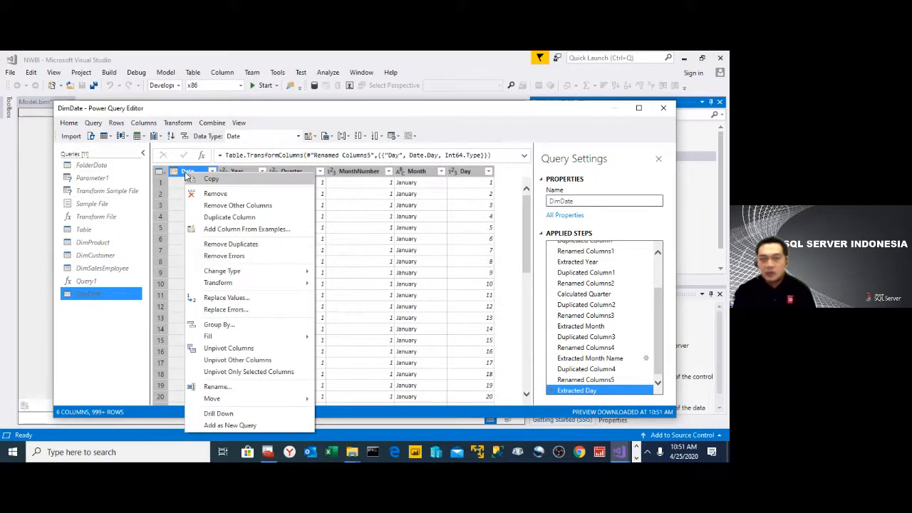
{"action": "left_click", "coordinate": [229, 217]}
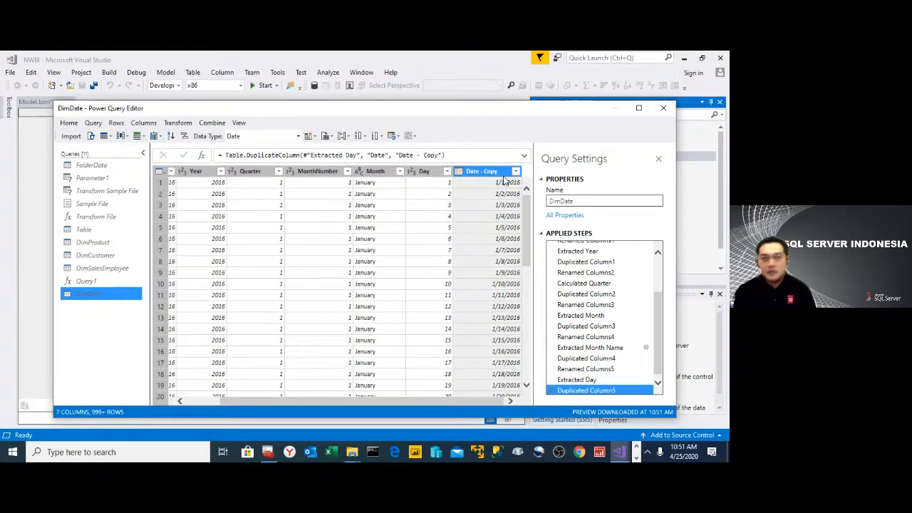
{"action": "right_click", "coordinate": [492, 174]}
{"action": "left_click", "coordinate": [524, 387]}
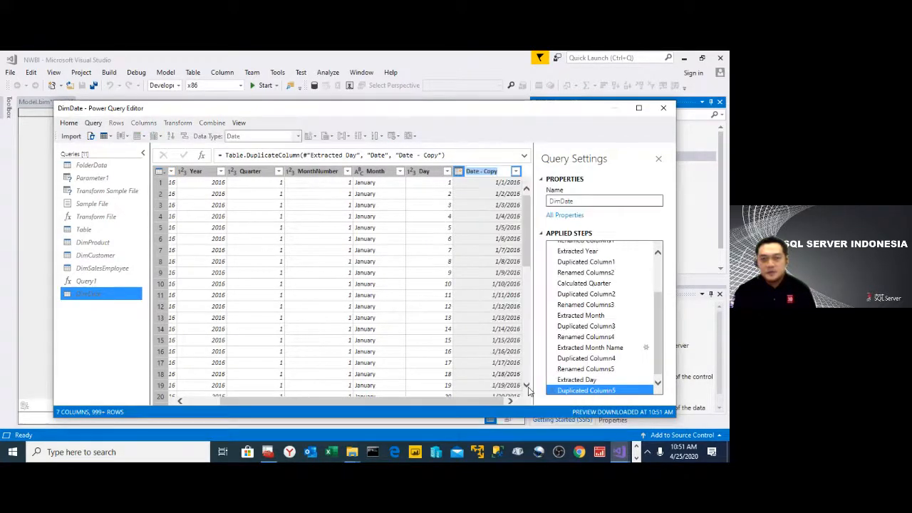
{"action": "type", "text": "DayName"}
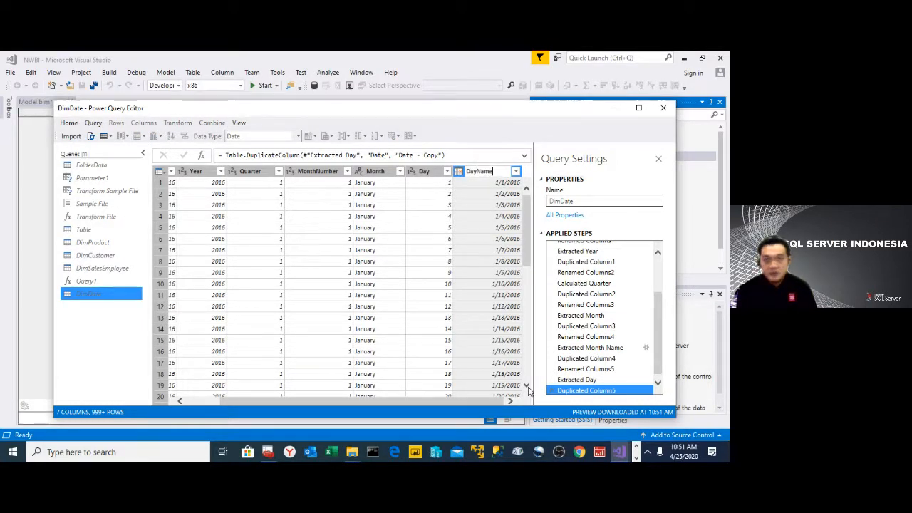
{"action": "key", "text": "Return"}
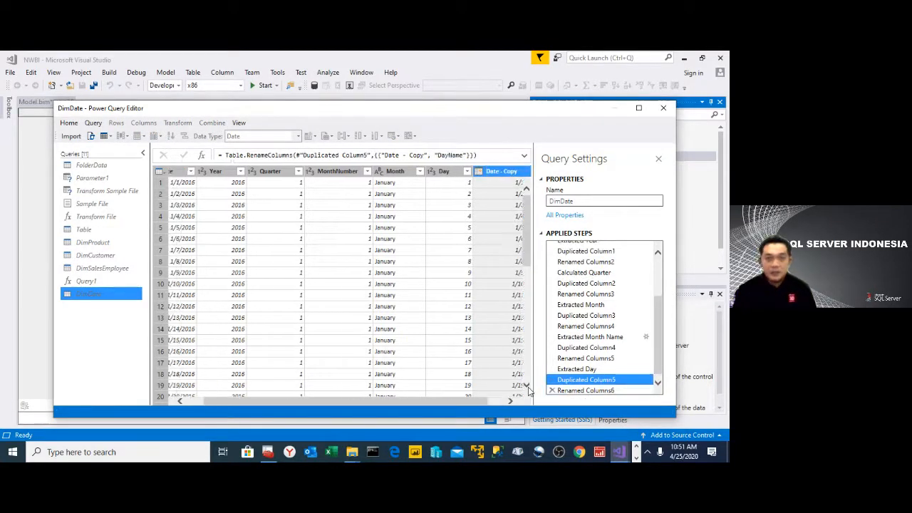
- Transform the dates in the DayName column to the name of the day
{"action": "right_click", "coordinate": [489, 173]}
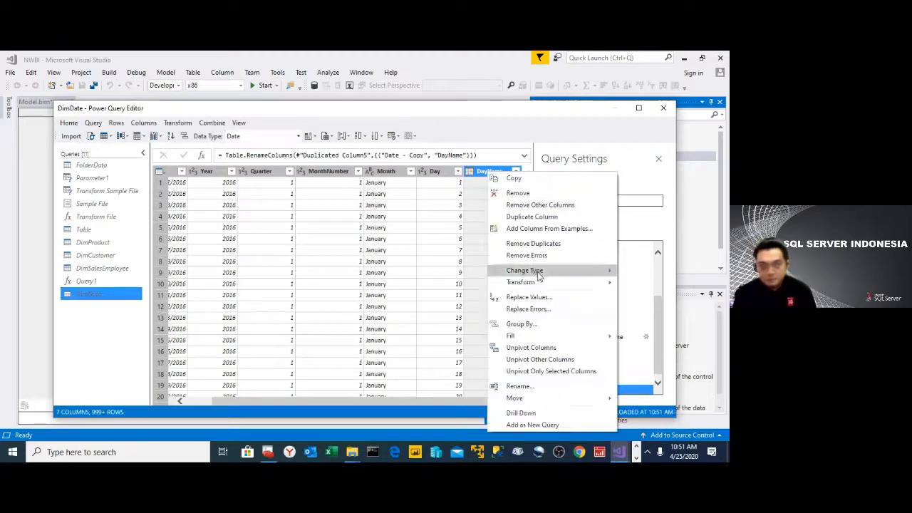
{"action": "mouse_move", "coordinate": [543, 284]}
{"action": "mouse_move", "coordinate": [670, 331]}
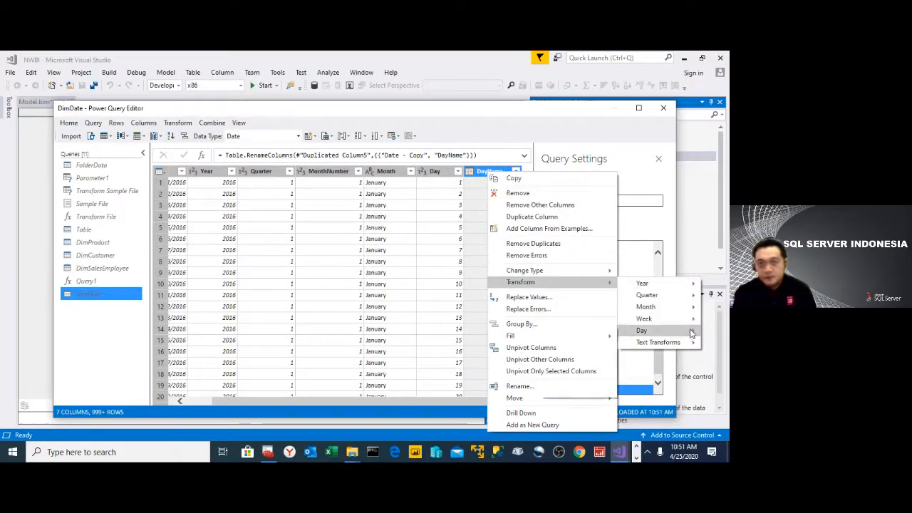
{"action": "left_click", "coordinate": [590, 392]}
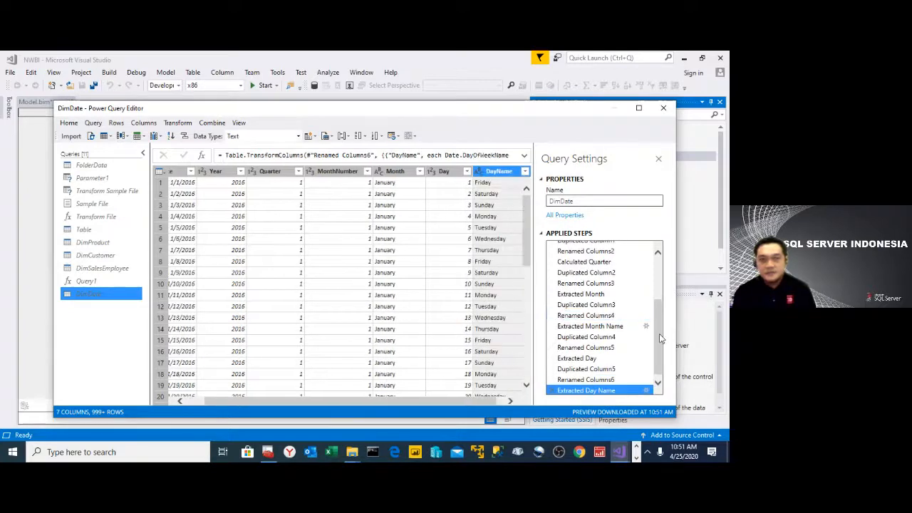
{"action": "left_click_drag", "start_coordinate": [657, 336], "coordinate": [654, 273]}
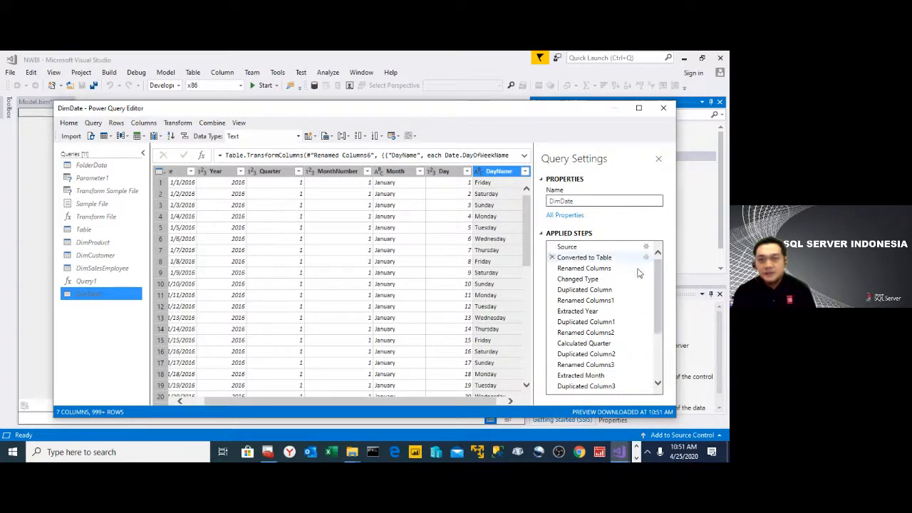
{"action": "left_click_drag", "start_coordinate": [485, 401], "coordinate": [398, 399]}
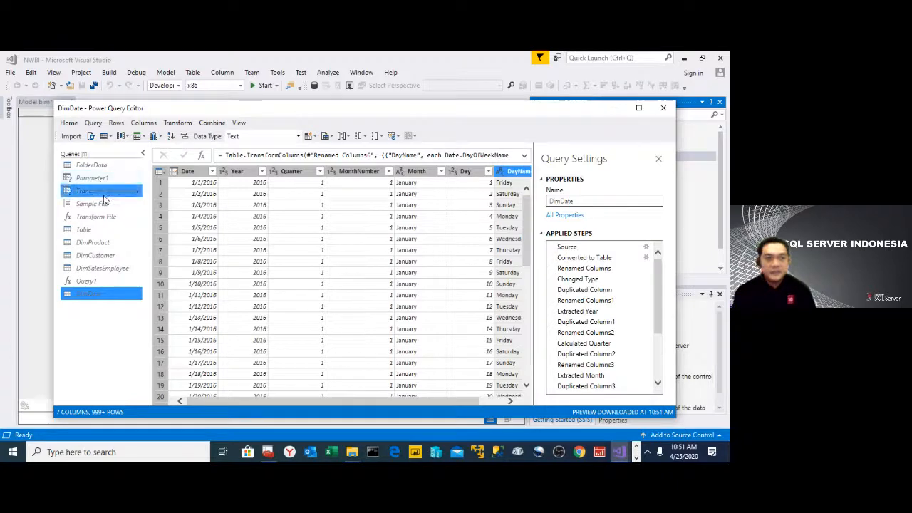
- Duplicate the FolderData query and rename the copy FactSales
{"action": "left_click", "coordinate": [102, 166]}
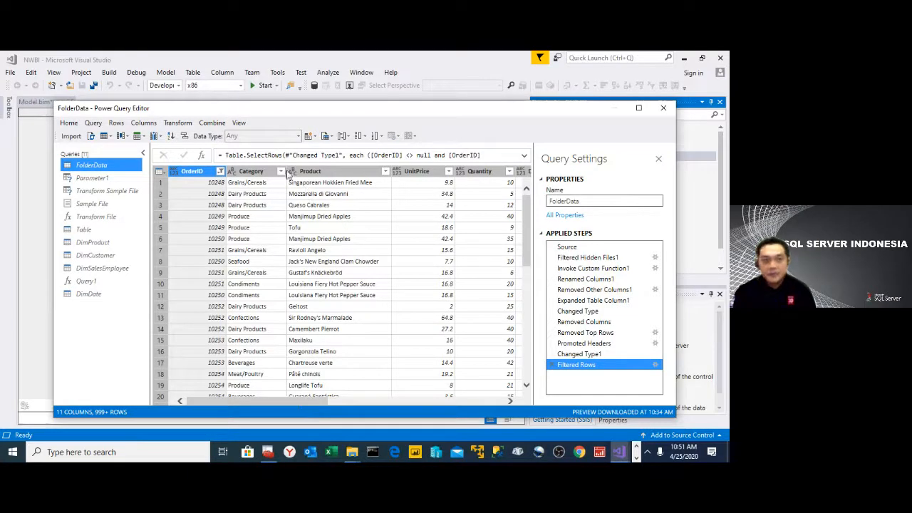
{"action": "right_click", "coordinate": [97, 166]}
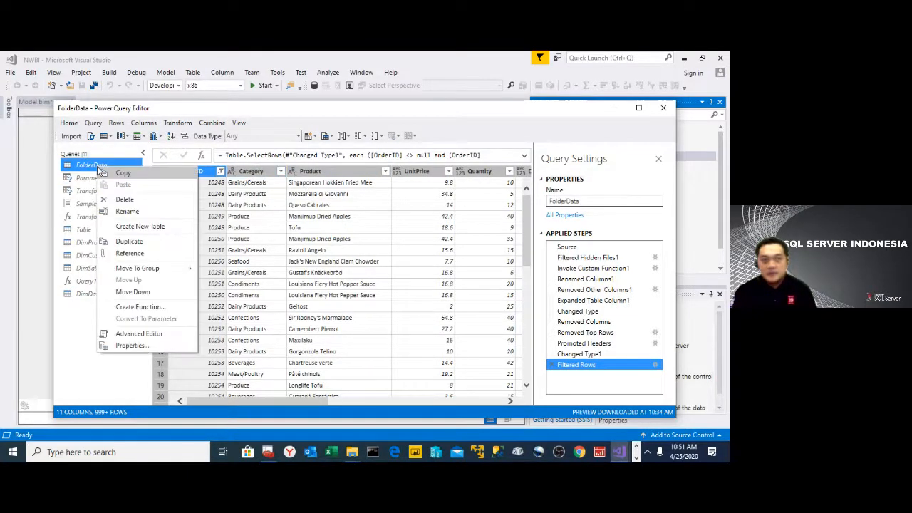
{"action": "left_click", "coordinate": [132, 242]}
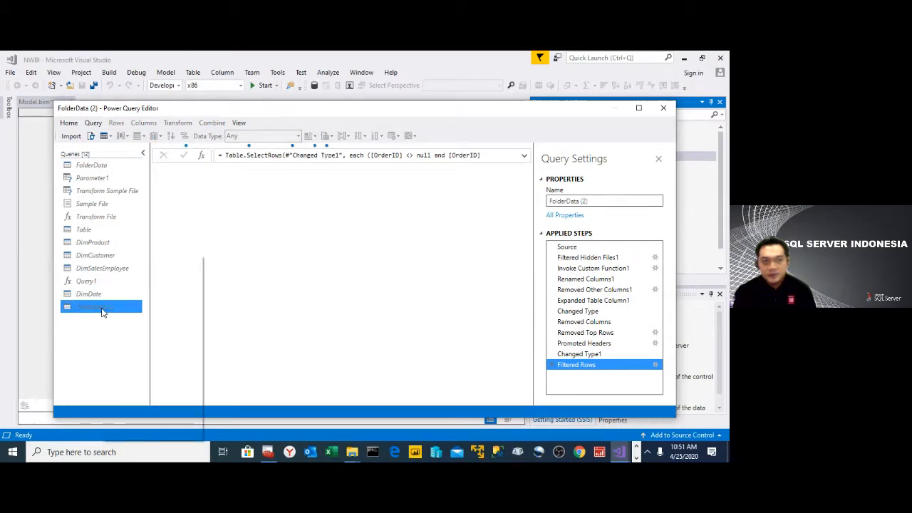
{"action": "left_click", "coordinate": [136, 301]}
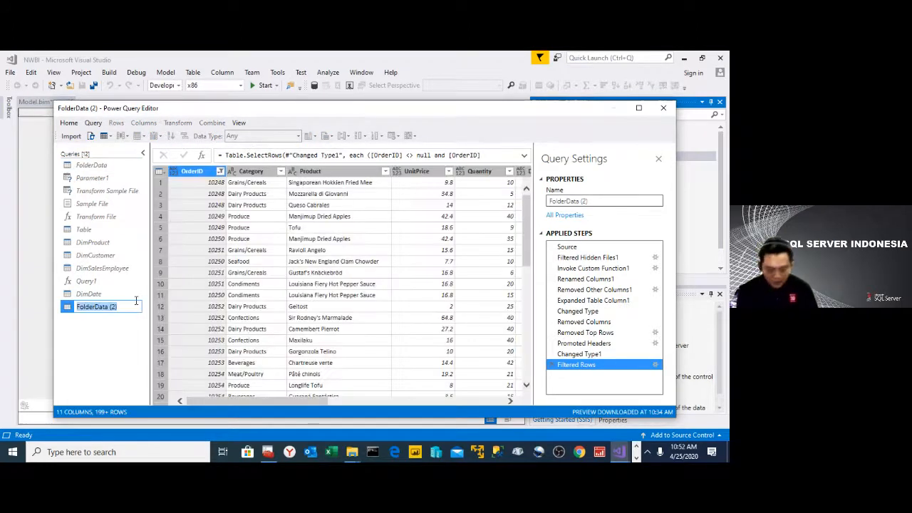
{"action": "type", "text": "Fa"}
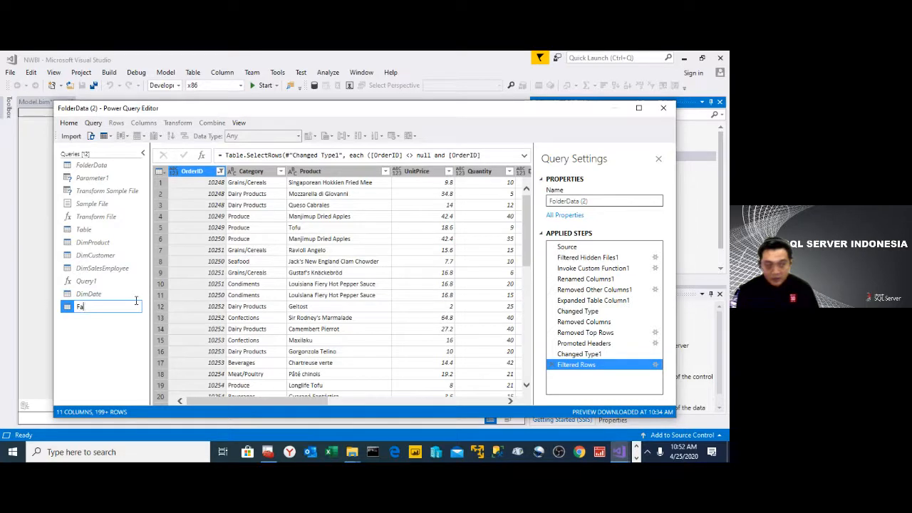
{"action": "type", "text": "ctSales"}
{"action": "key", "text": "Return"}
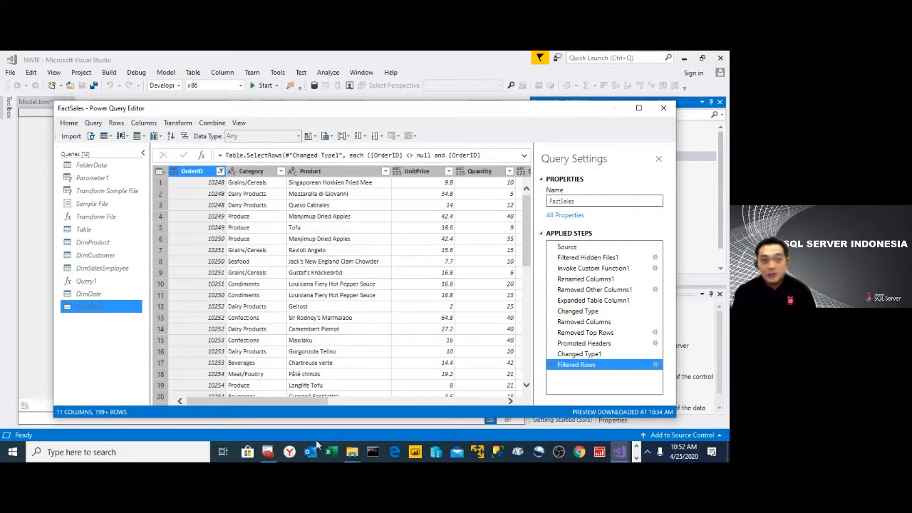
- Examine the FactSales columns against the DimProduct, DimCustomer, DimSalesEmployee and DimDate queries to see which dimensions they relate to
{"action": "left_click_drag", "start_coordinate": [323, 400], "coordinate": [500, 411]}
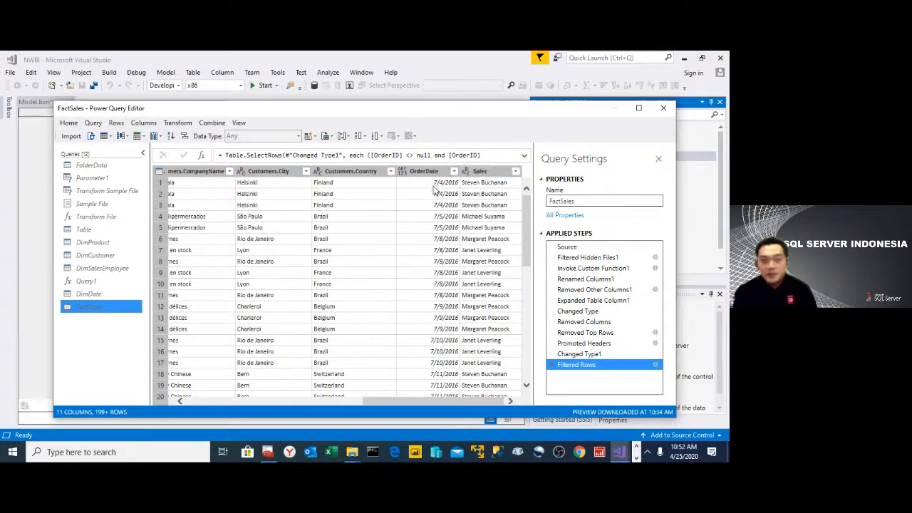
{"action": "left_click", "coordinate": [93, 243]}
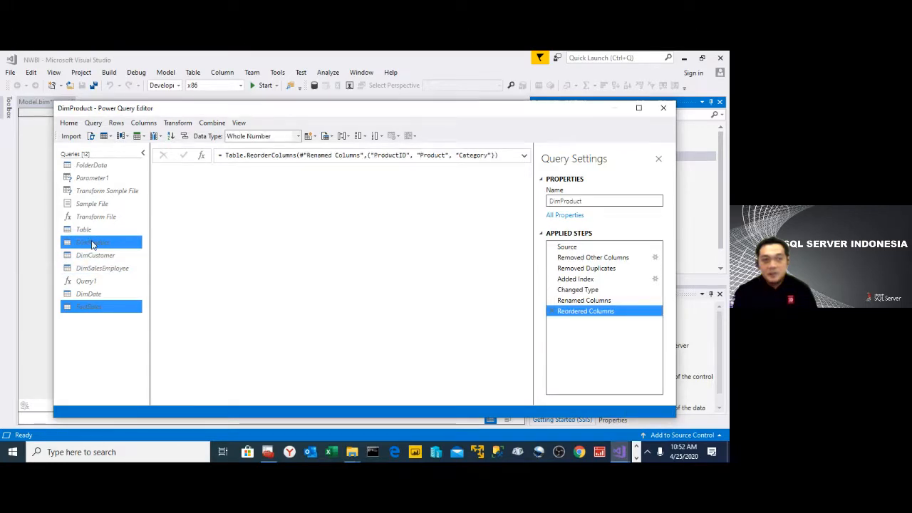
{"action": "left_click", "coordinate": [117, 255]}
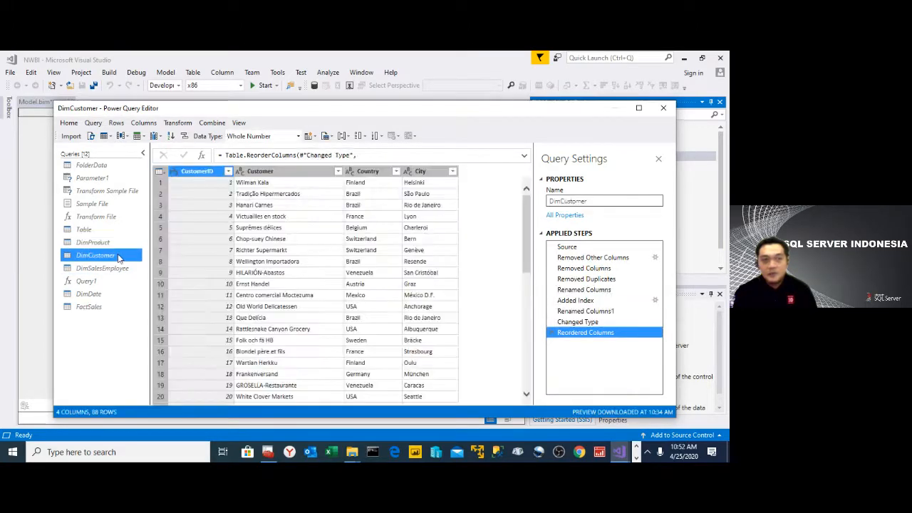
{"action": "left_click", "coordinate": [104, 307], "text": "ctrl"}
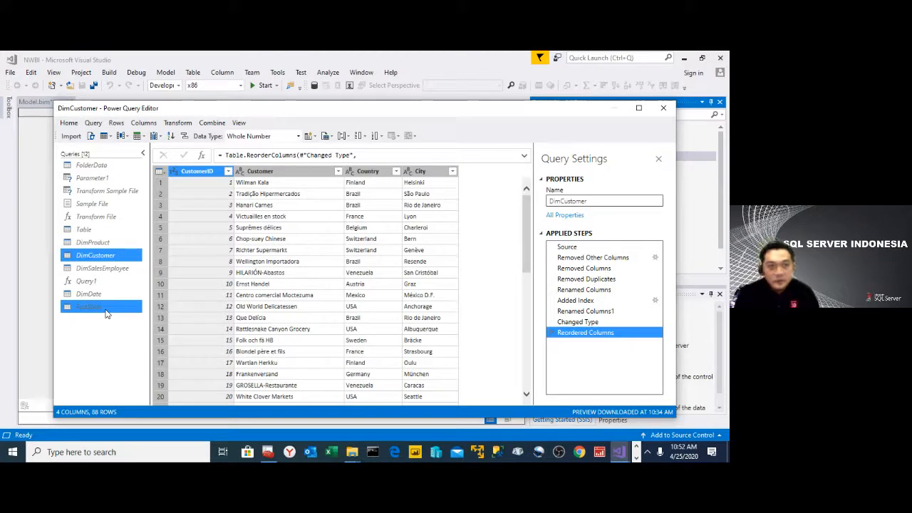
{"action": "left_click", "coordinate": [102, 268]}
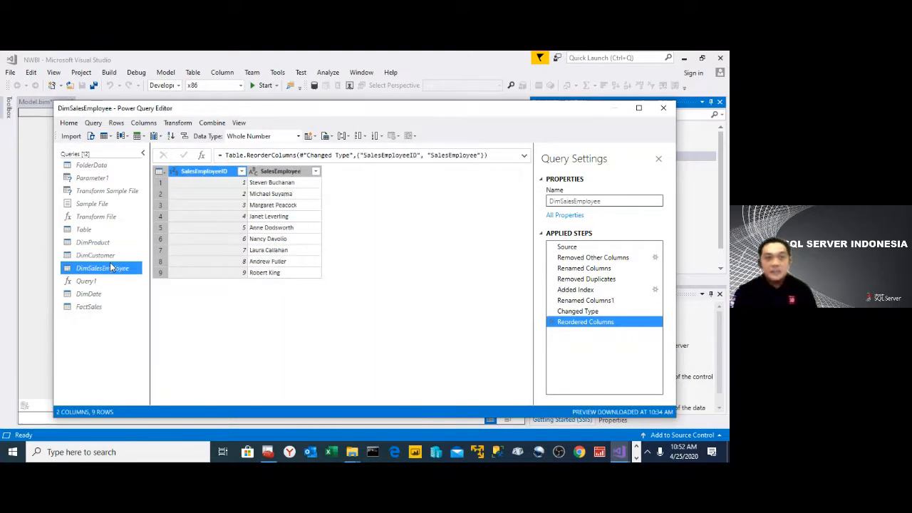
{"action": "left_click", "coordinate": [100, 295], "text": "ctrl"}
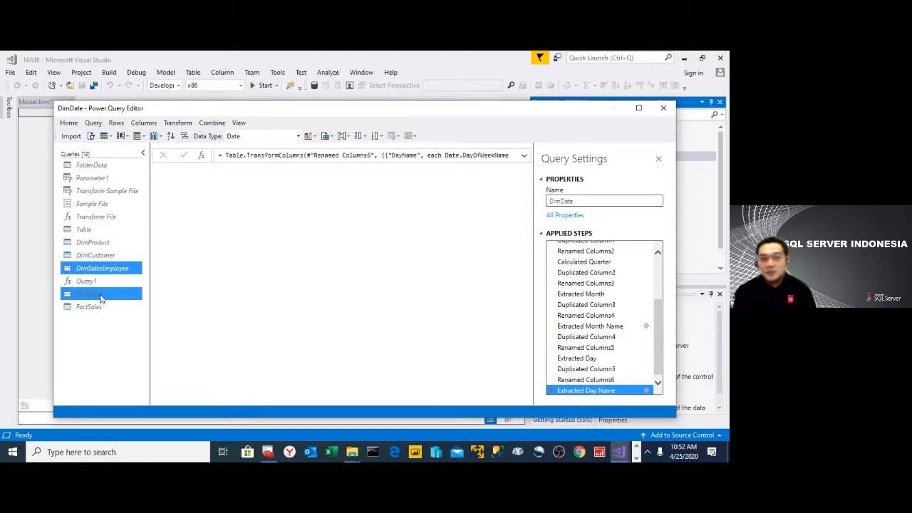
{"action": "left_click", "coordinate": [100, 297]}
{"action": "left_click", "coordinate": [89, 306], "text": "ctrl"}
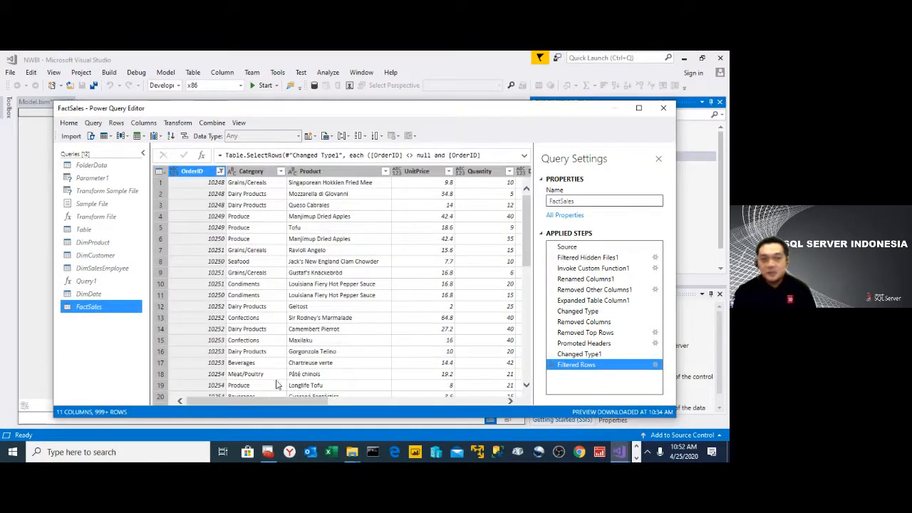
- Merge FactSales with DimSalesEmployee, matching Sales to SalesEmployee with an Inner join that keeps only matching rows
{"action": "left_click_drag", "start_coordinate": [322, 405], "coordinate": [511, 401]}
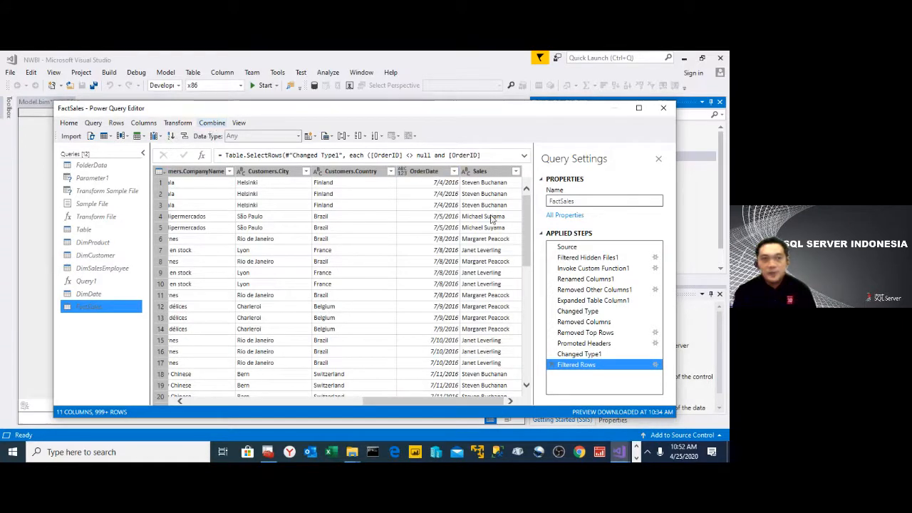
{"action": "left_click", "coordinate": [211, 124]}
{"action": "mouse_move", "coordinate": [221, 139]}
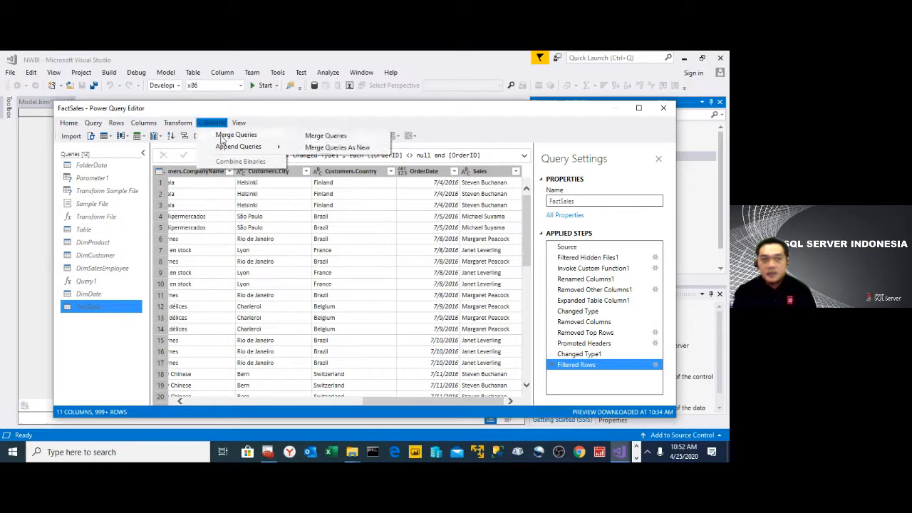
{"action": "left_click", "coordinate": [314, 135]}
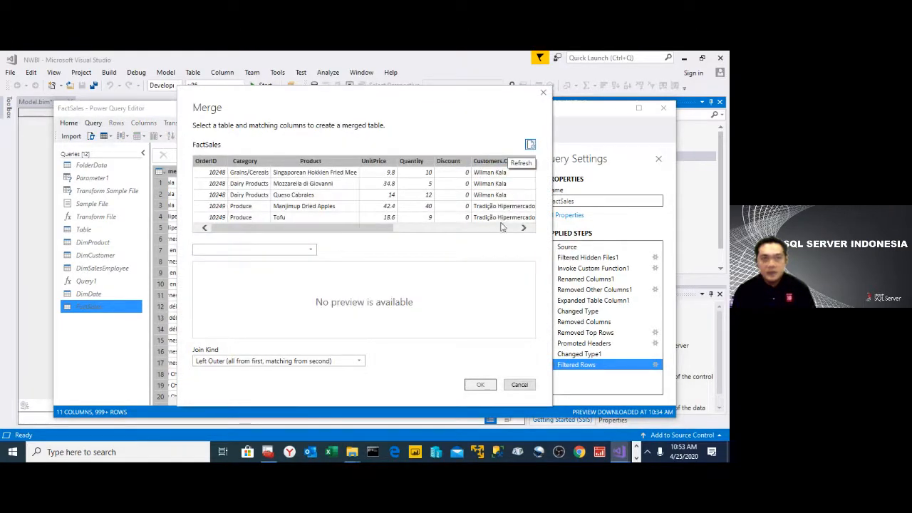
{"action": "left_click", "coordinate": [510, 228]}
{"action": "left_click", "coordinate": [506, 162]}
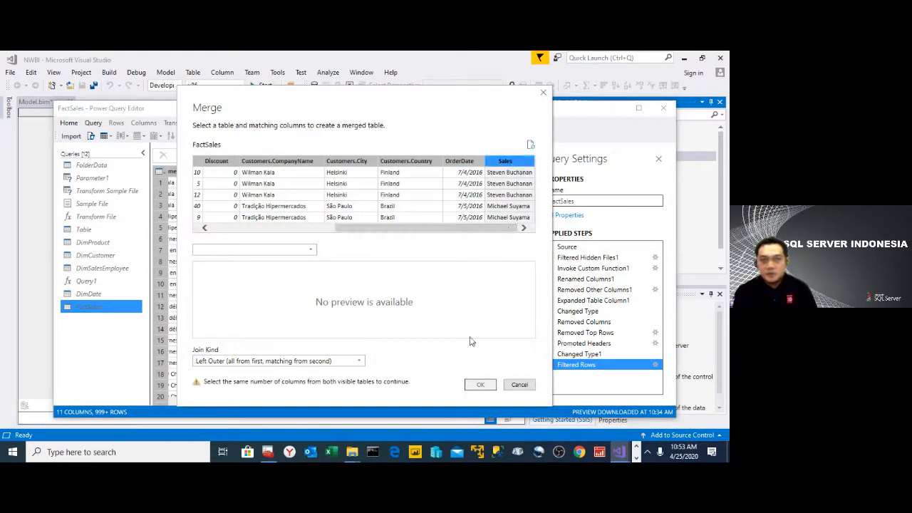
{"action": "left_click", "coordinate": [312, 250]}
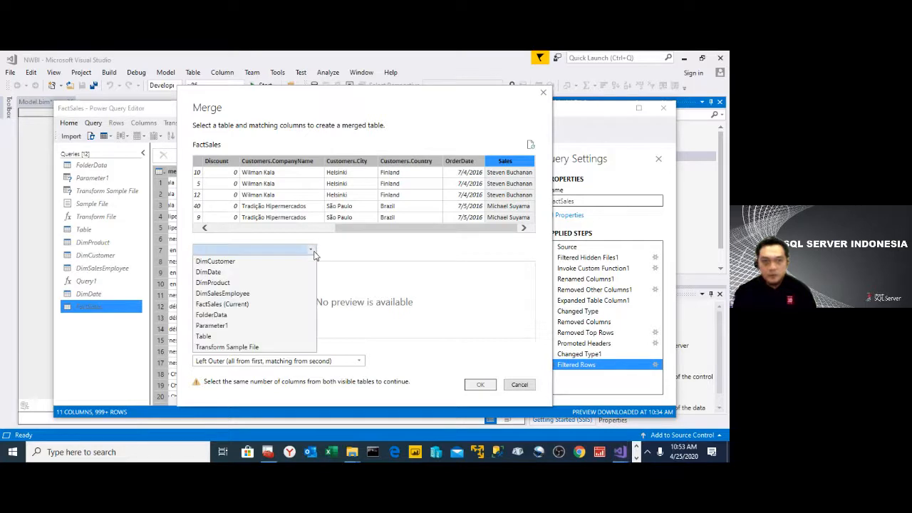
{"action": "left_click", "coordinate": [246, 292]}
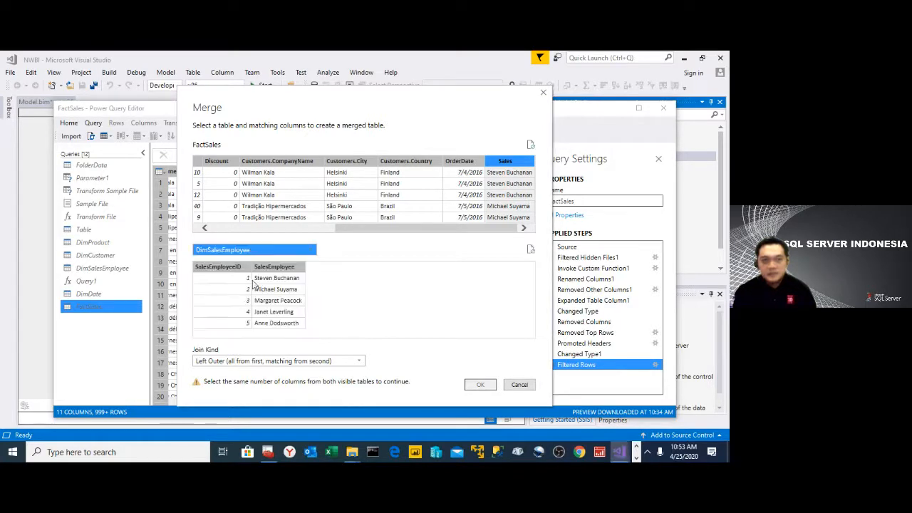
{"action": "left_click", "coordinate": [282, 267]}
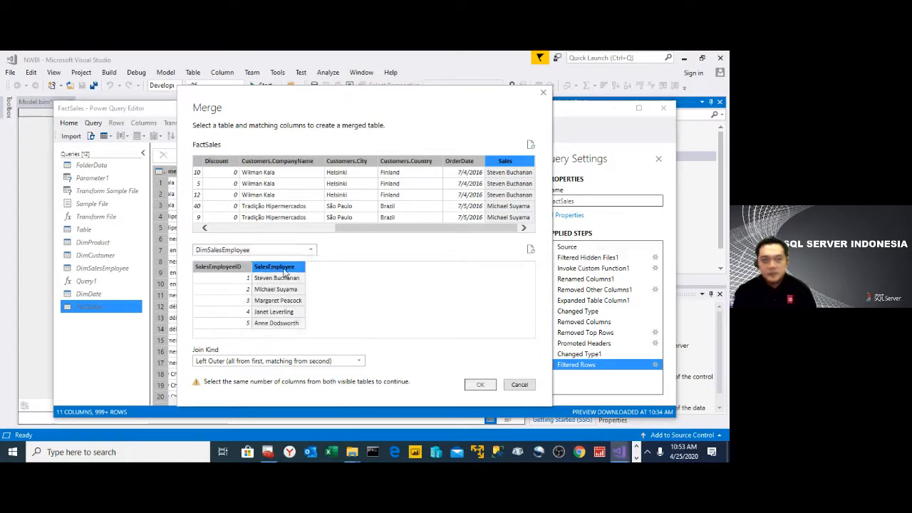
{"action": "left_click", "coordinate": [306, 362]}
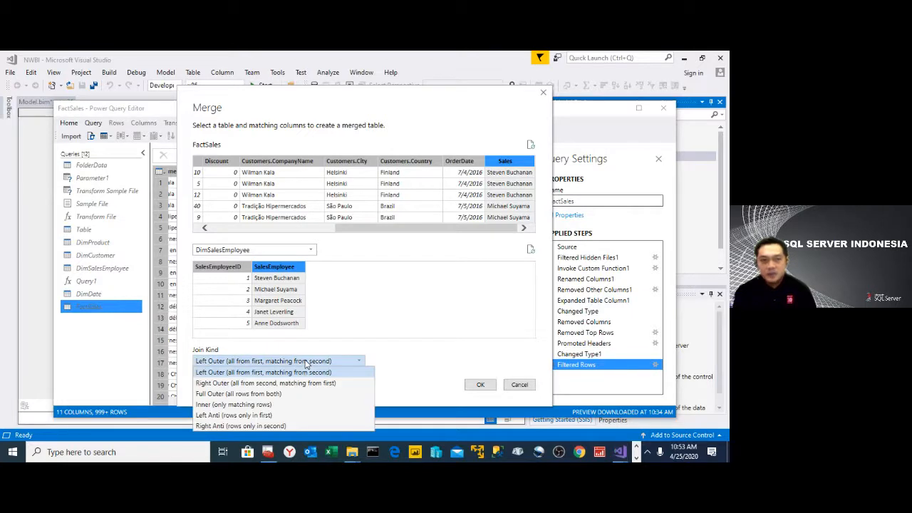
{"action": "left_click", "coordinate": [268, 405]}
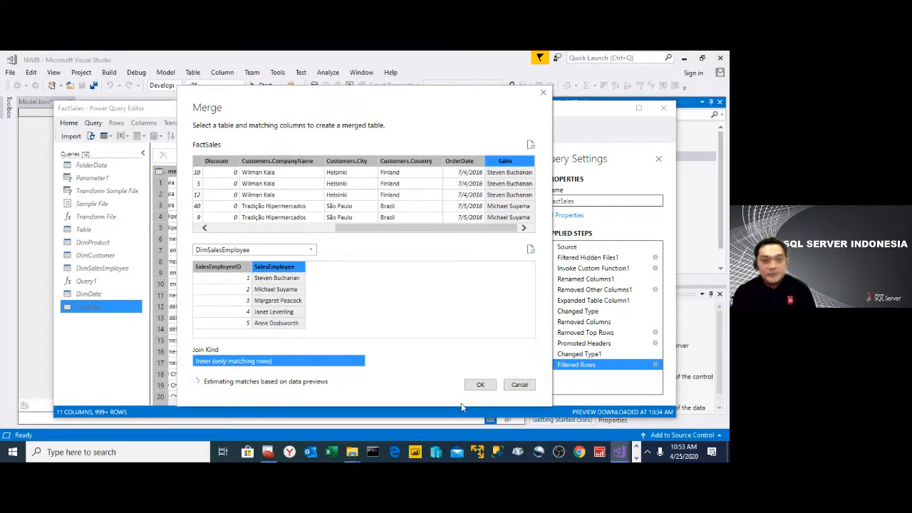
{"action": "left_click", "coordinate": [478, 385]}
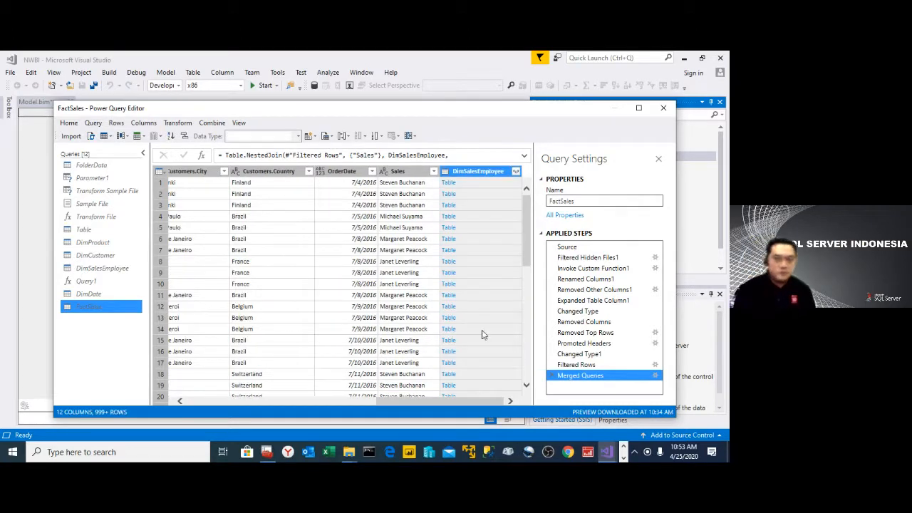
- Expand the DimSalesEmployee column in FactSales to SalesEmployeeID only, without the original column name as prefix
{"action": "left_click", "coordinate": [516, 172]}
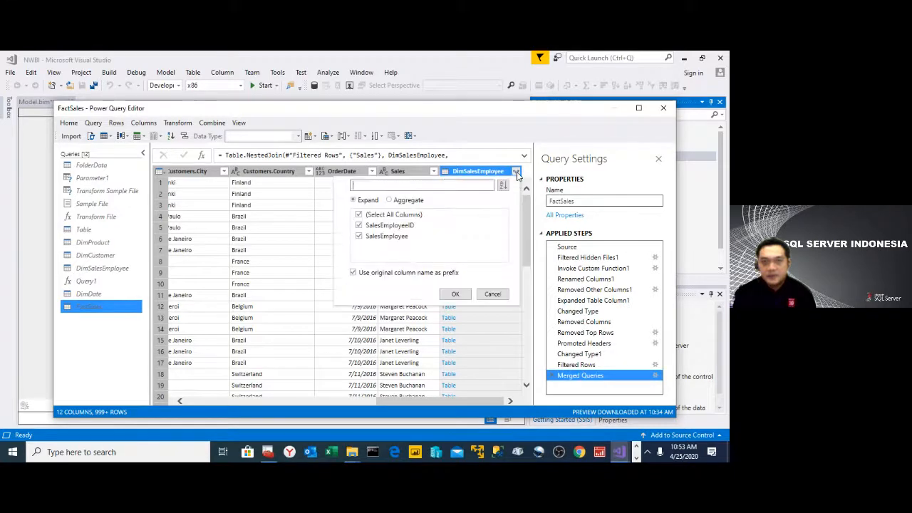
{"action": "left_click", "coordinate": [359, 215]}
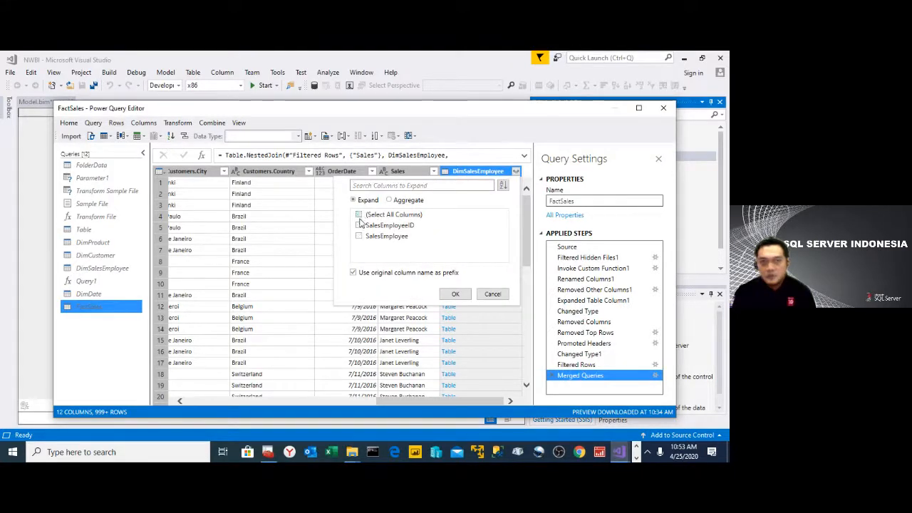
{"action": "left_click", "coordinate": [353, 273]}
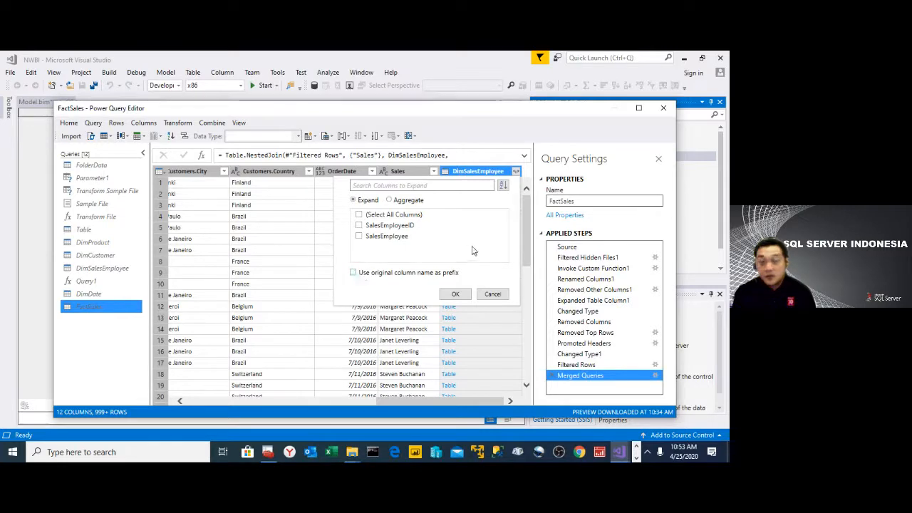
{"action": "left_click", "coordinate": [359, 225]}
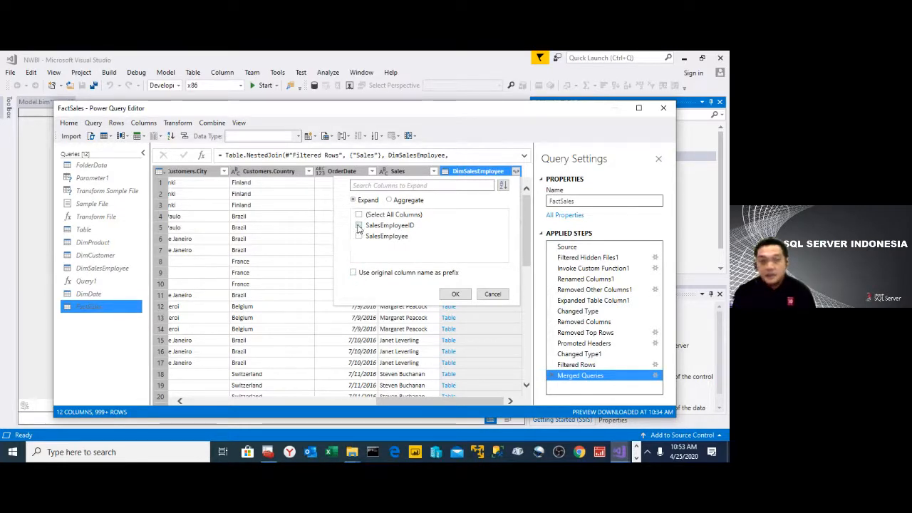
{"action": "left_click", "coordinate": [454, 295]}
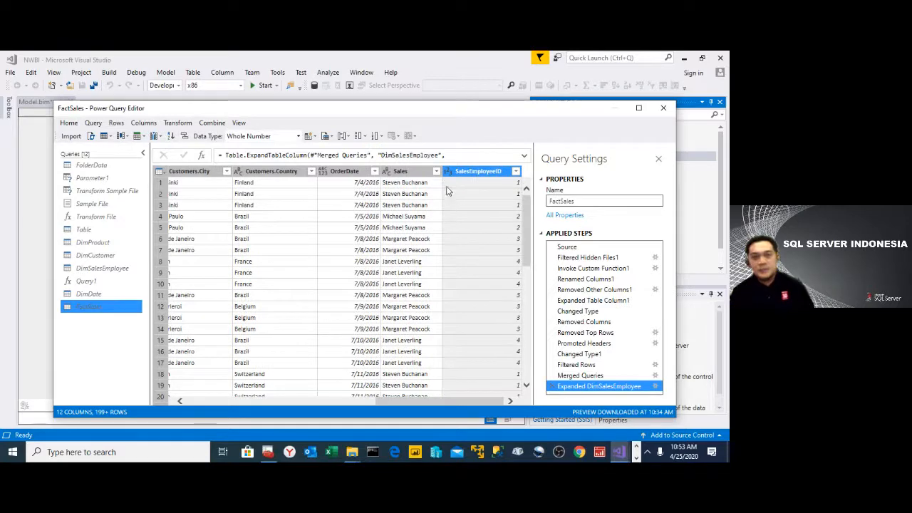
- Remove the Sales column from the FactSales query
{"action": "left_click", "coordinate": [401, 173]}
{"action": "right_click", "coordinate": [401, 175]}
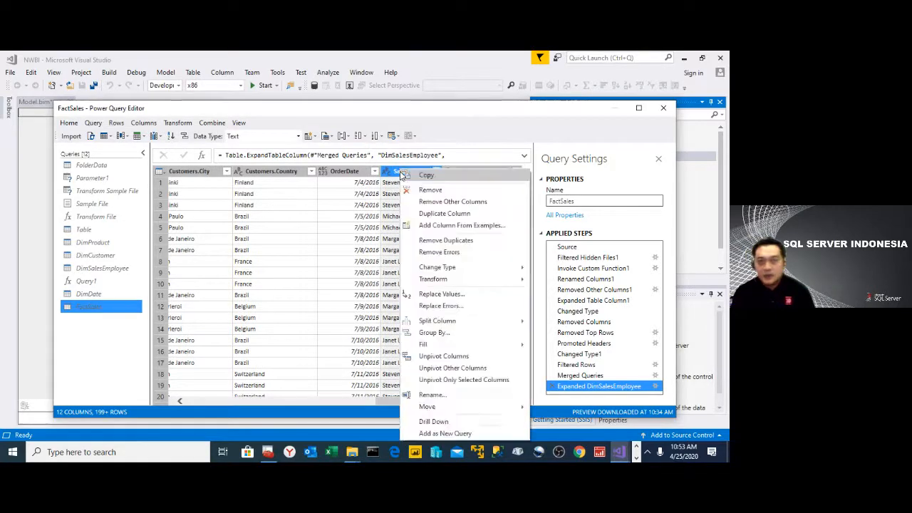
{"action": "left_click", "coordinate": [429, 190]}
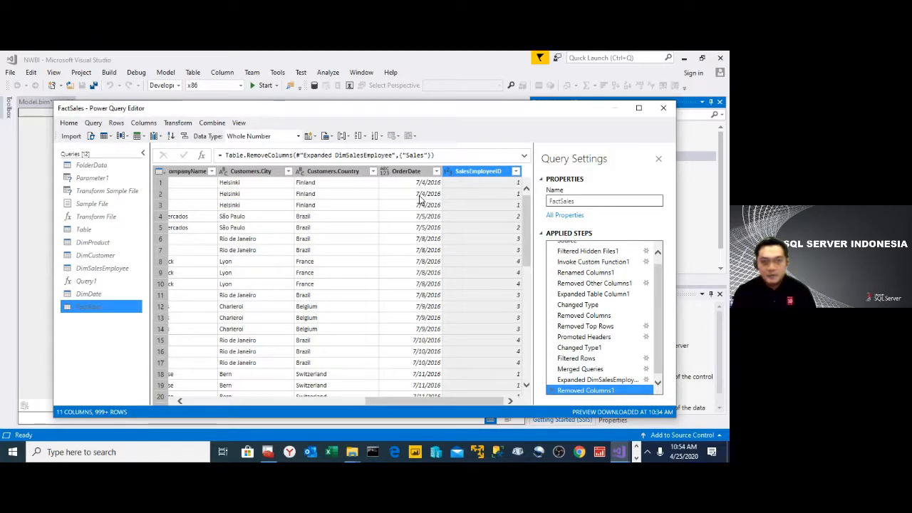
- Merge FactSales with DimProduct, matching the Product columns with an Inner join that keeps only matching rows
{"action": "left_click", "coordinate": [220, 124]}
{"action": "mouse_move", "coordinate": [243, 137]}
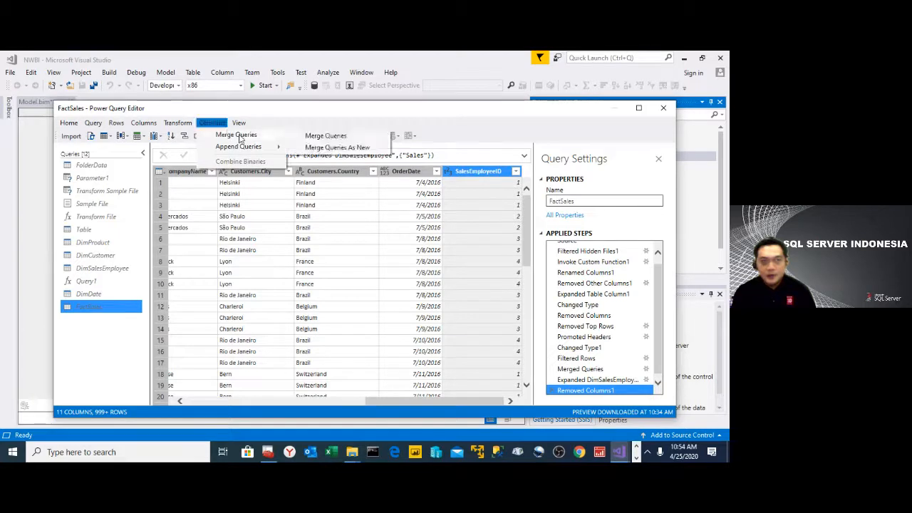
{"action": "left_click", "coordinate": [315, 137]}
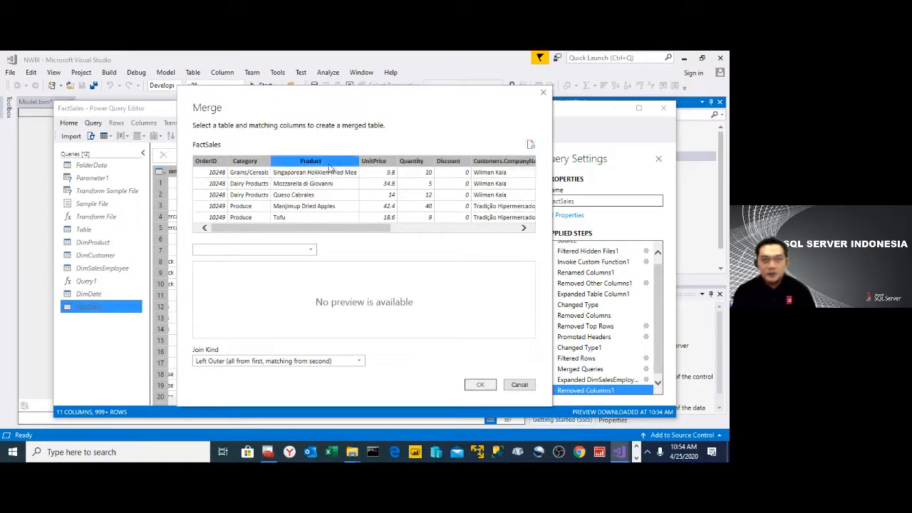
{"action": "left_click", "coordinate": [331, 170]}
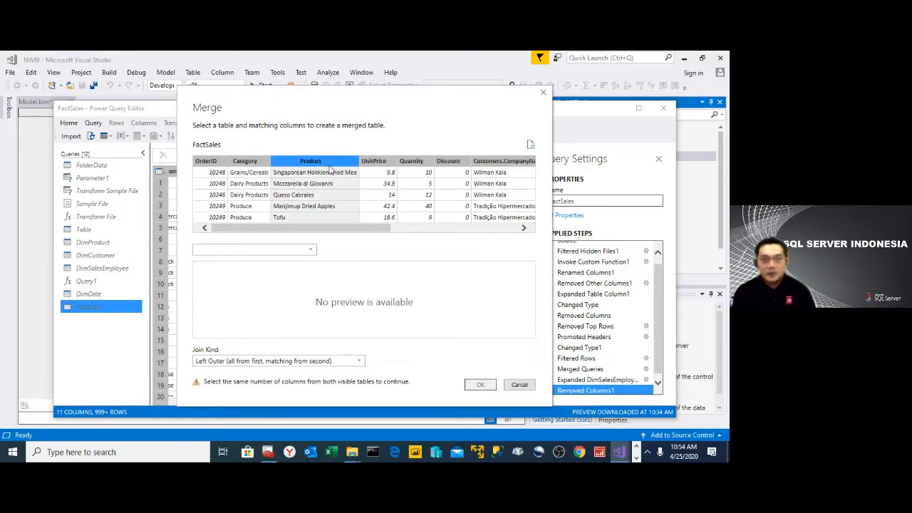
{"action": "left_click", "coordinate": [312, 250]}
{"action": "left_click", "coordinate": [285, 283]}
{"action": "left_click", "coordinate": [273, 268]}
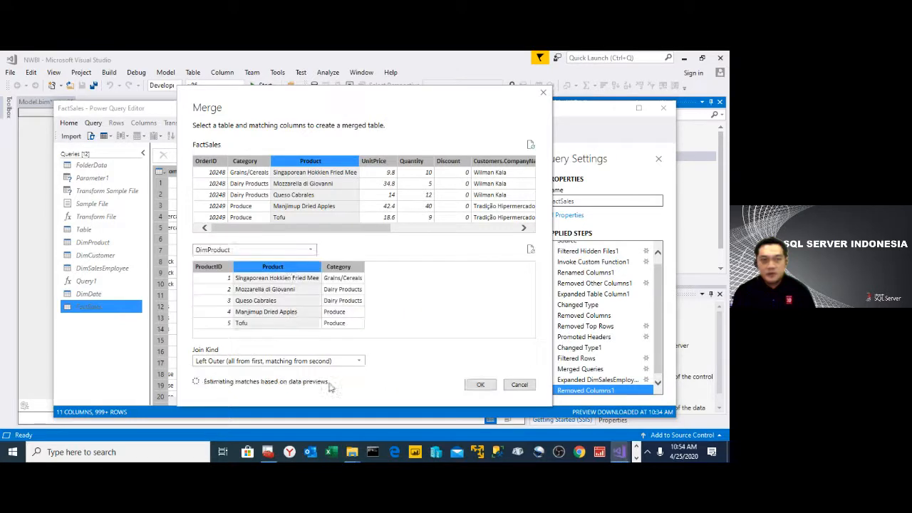
{"action": "left_click", "coordinate": [360, 362]}
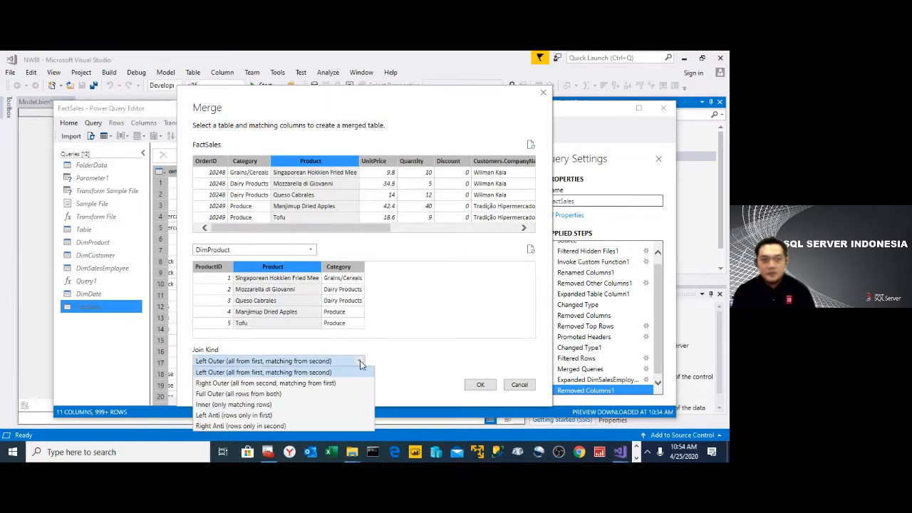
{"action": "left_click", "coordinate": [234, 404]}
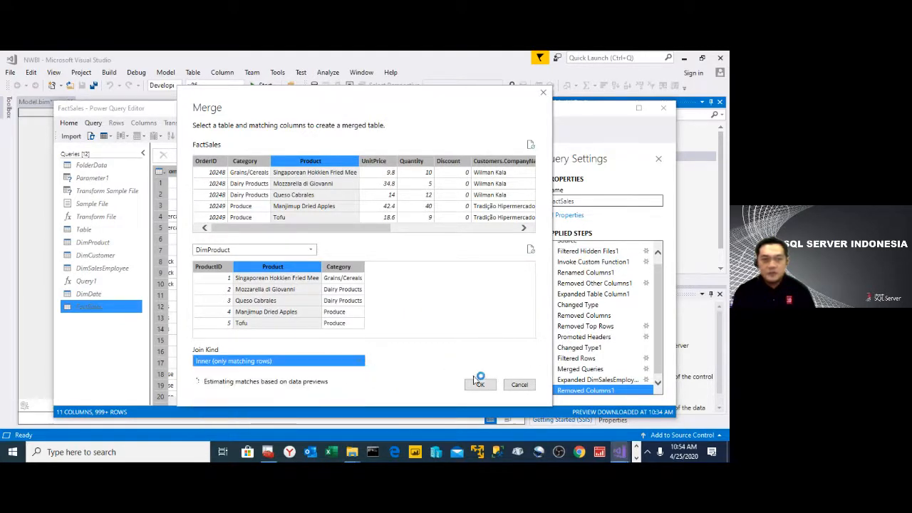
{"action": "left_click", "coordinate": [479, 386]}
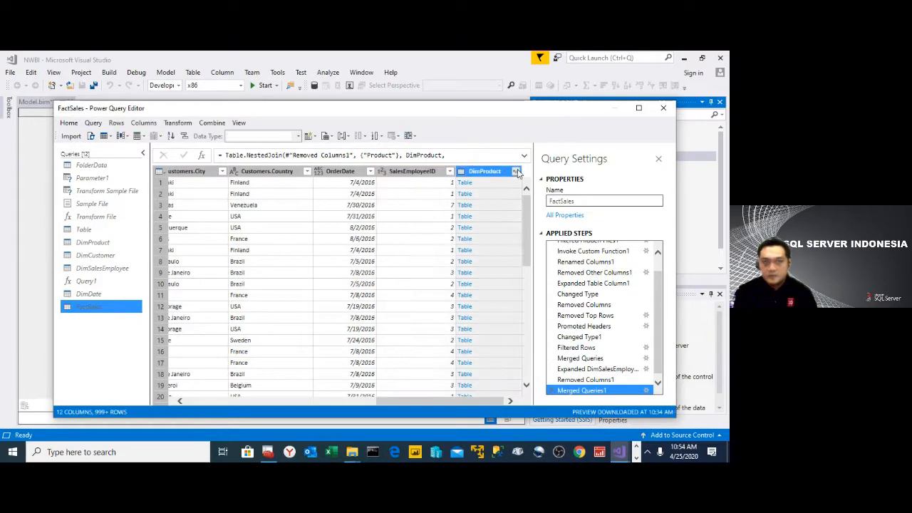
- Expand the merged DimProduct column to include only ProductID, without a column name prefix
{"action": "left_click", "coordinate": [515, 171]}
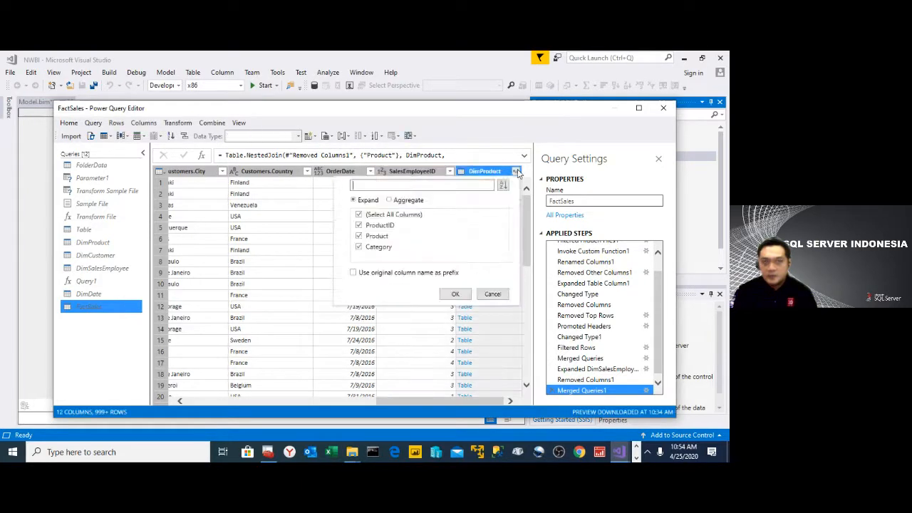
{"action": "left_click", "coordinate": [359, 214]}
{"action": "left_click", "coordinate": [359, 226]}
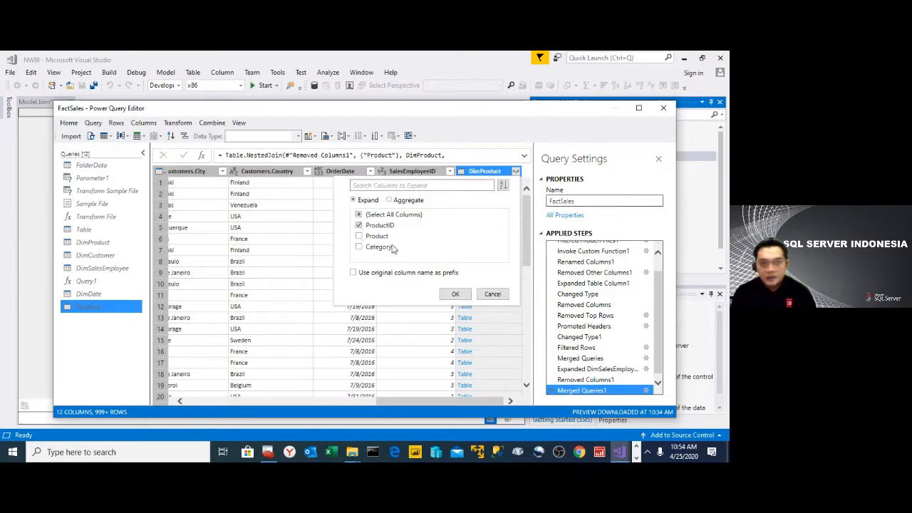
{"action": "left_click", "coordinate": [457, 294]}
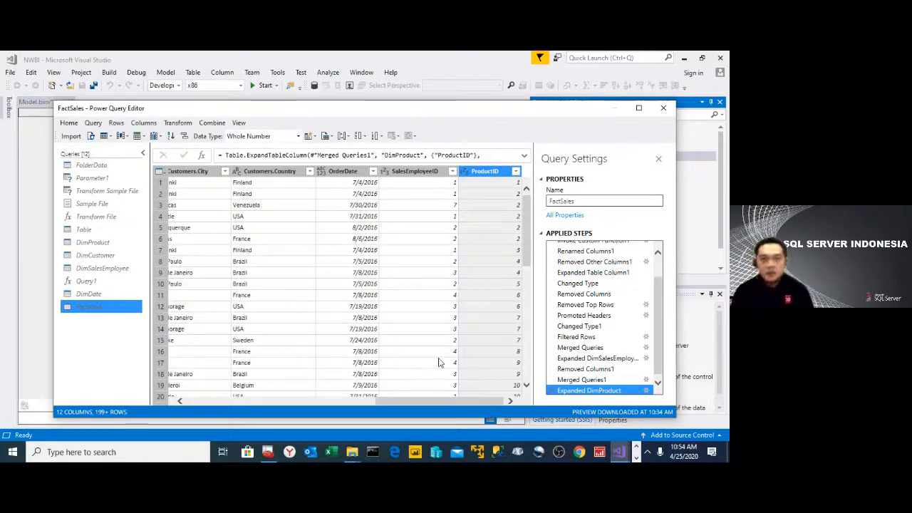
- Remove the Category and Product columns from the FactSales query
{"action": "left_click_drag", "start_coordinate": [403, 401], "coordinate": [213, 402]}
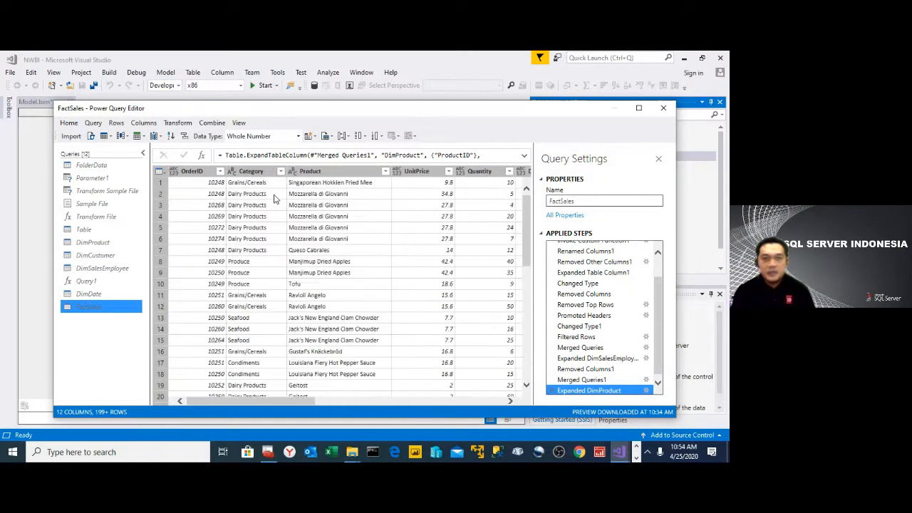
{"action": "left_click", "coordinate": [251, 172]}
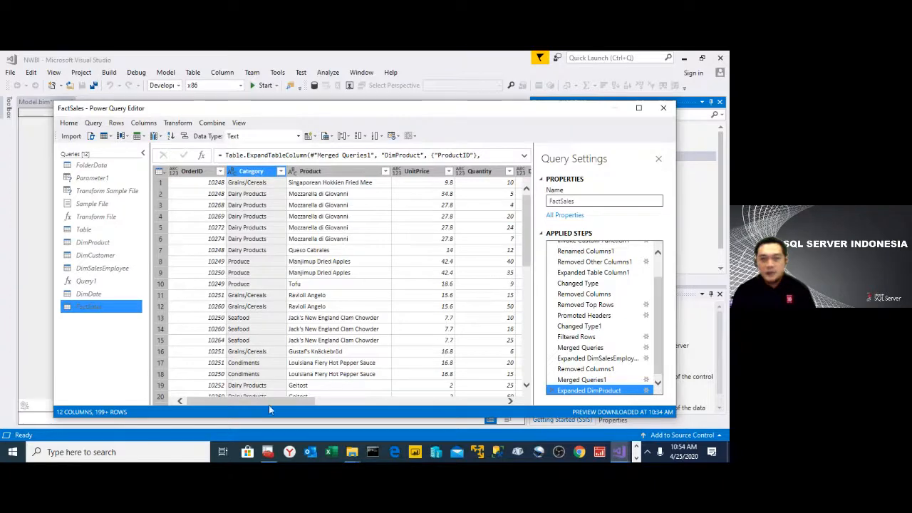
{"action": "mouse_move", "coordinate": [269, 404]}
{"action": "left_mouse_down"}
{"action": "mouse_move", "coordinate": [472, 404]}
{"action": "mouse_move", "coordinate": [281, 402]}
{"action": "left_mouse_up"}
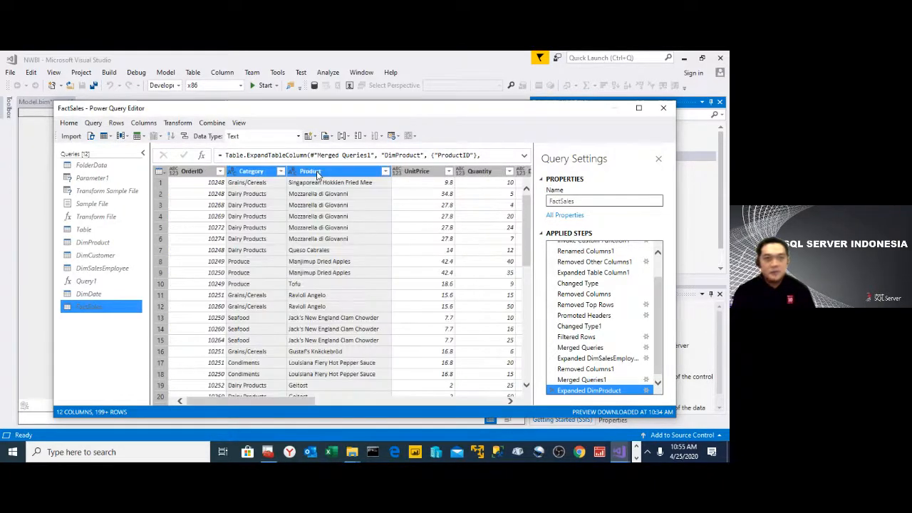
{"action": "left_click", "coordinate": [313, 171], "text": "ctrl"}
{"action": "right_click", "coordinate": [318, 171]}
{"action": "left_click", "coordinate": [352, 196]}
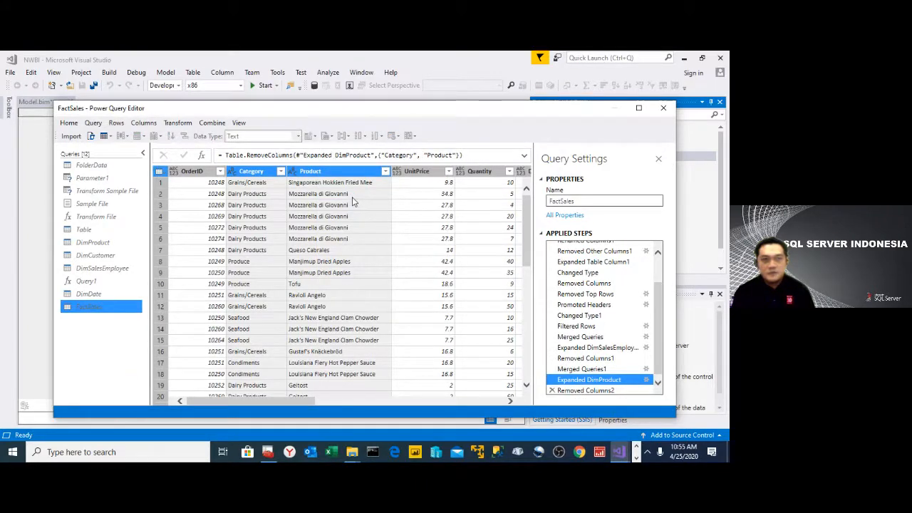
- Merge FactSales with DimCustomer, matching Customers.CompanyName to Customer with an Inner join that keeps only matching rows
{"action": "left_click", "coordinate": [217, 125]}
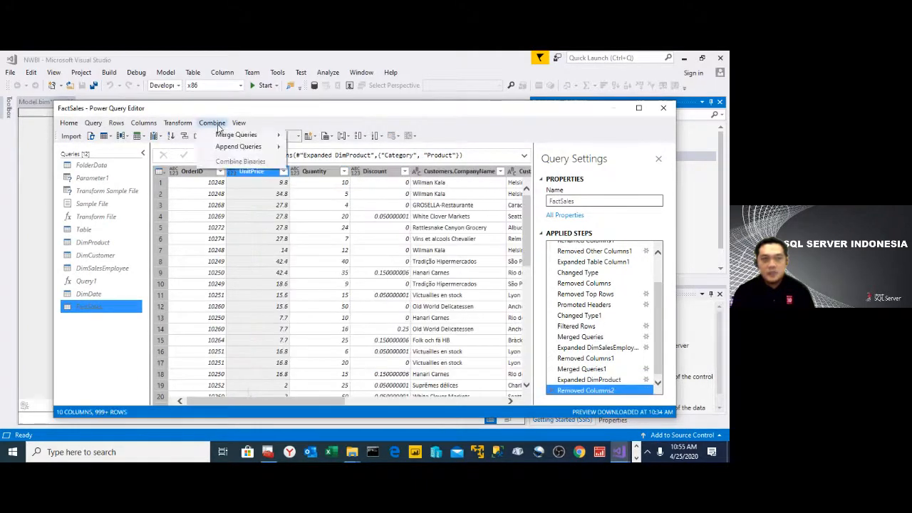
{"action": "mouse_move", "coordinate": [242, 135]}
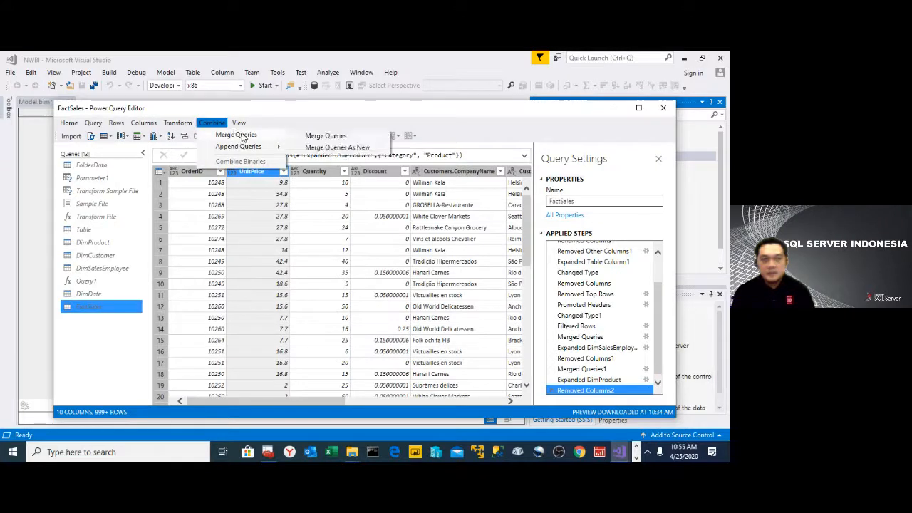
{"action": "left_click", "coordinate": [318, 137]}
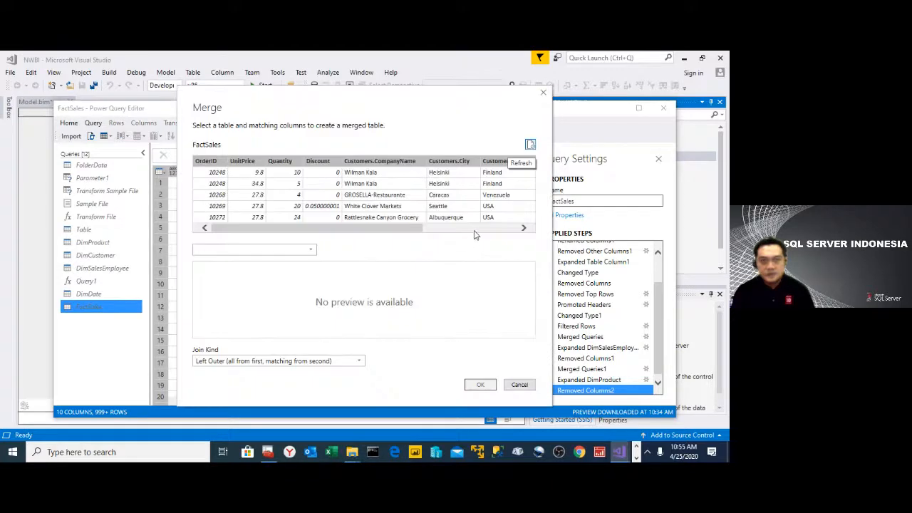
{"action": "left_click", "coordinate": [475, 229]}
{"action": "left_click", "coordinate": [350, 163]}
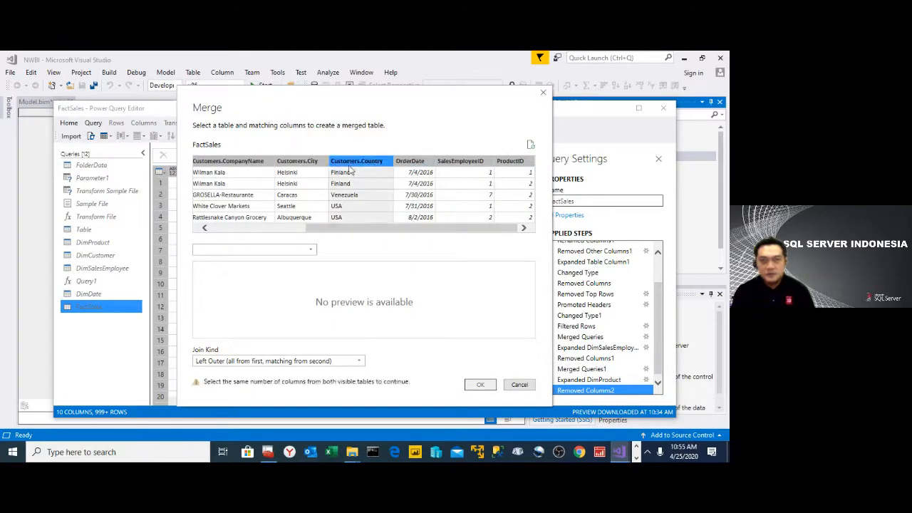
{"action": "left_click", "coordinate": [229, 162]}
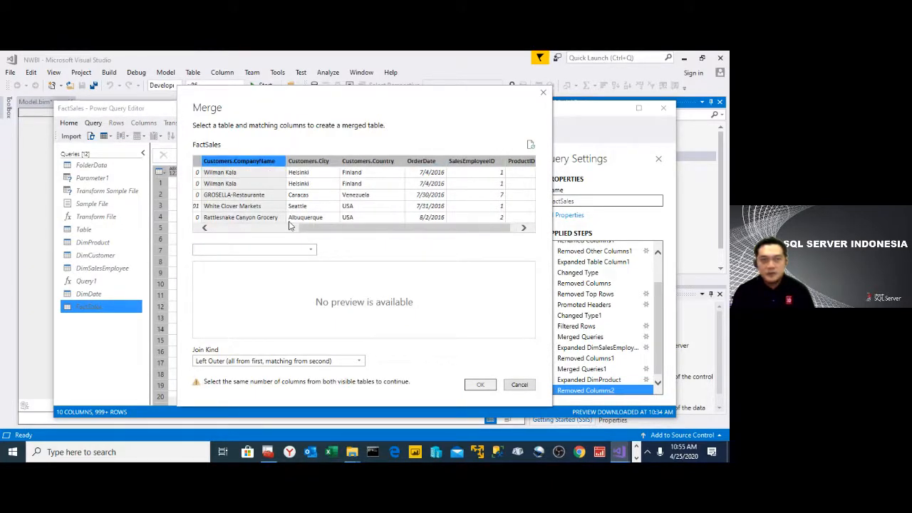
{"action": "left_click", "coordinate": [279, 249]}
{"action": "left_click", "coordinate": [275, 261]}
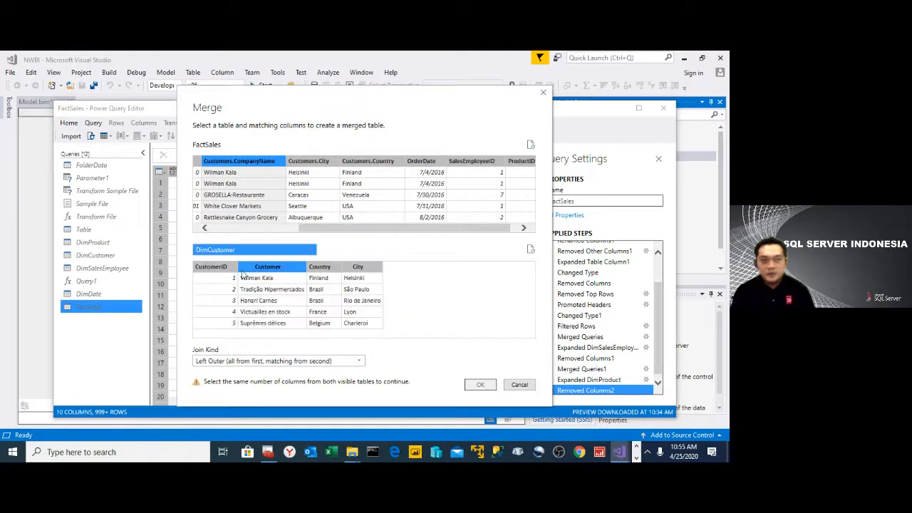
{"action": "left_click", "coordinate": [268, 266]}
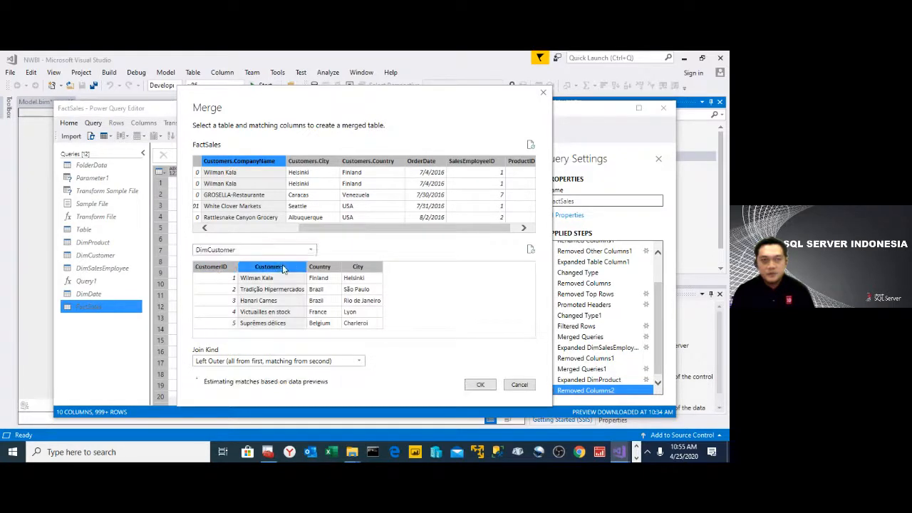
{"action": "left_click", "coordinate": [359, 361]}
{"action": "left_click", "coordinate": [281, 405]}
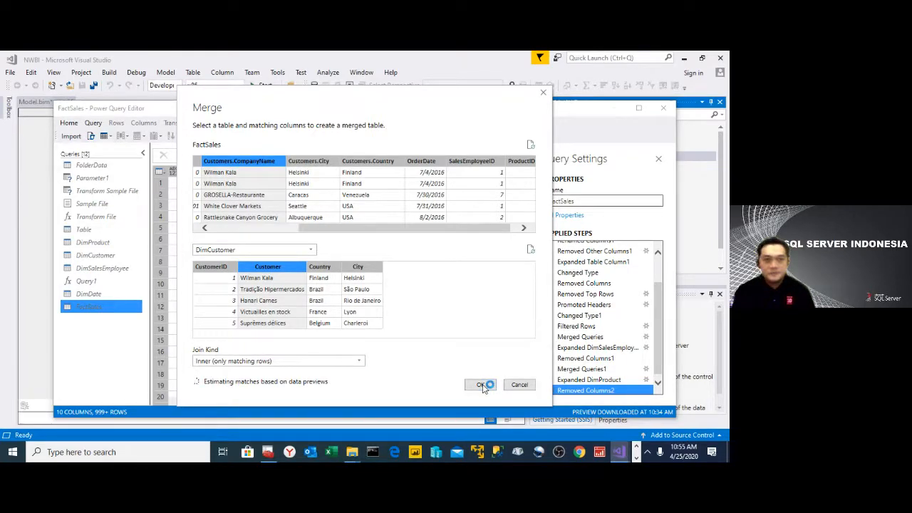
{"action": "left_click", "coordinate": [481, 385]}
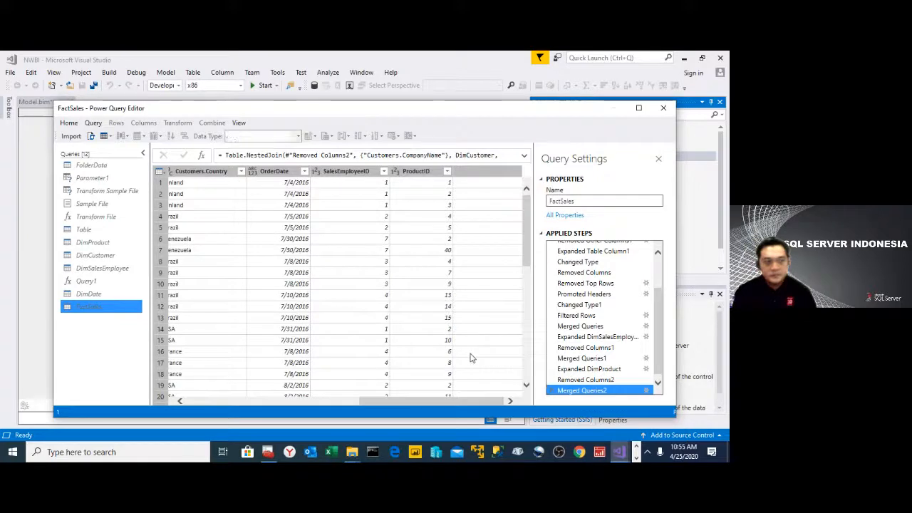
- Expand the merged DimCustomer column to include only CustomerID, without a column name prefix
{"action": "left_click", "coordinate": [516, 171]}
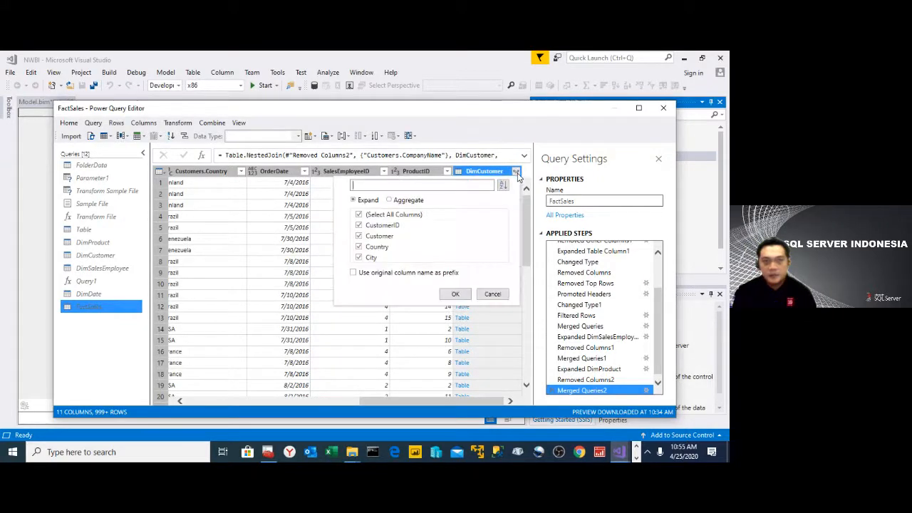
{"action": "left_click", "coordinate": [360, 215]}
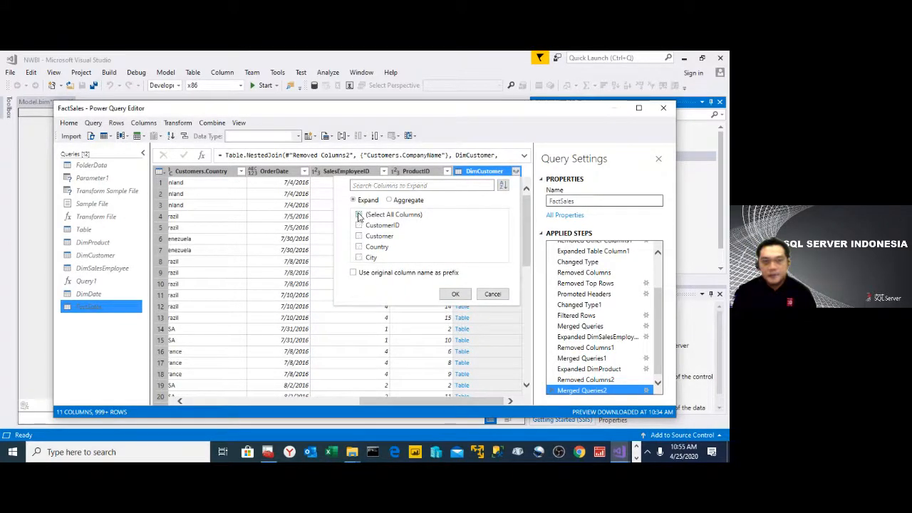
{"action": "left_click", "coordinate": [361, 226]}
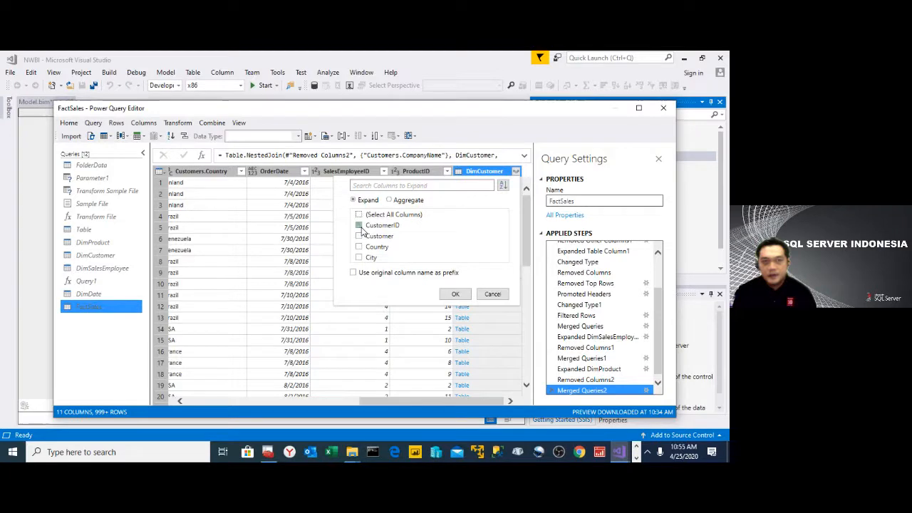
{"action": "left_click", "coordinate": [456, 295]}
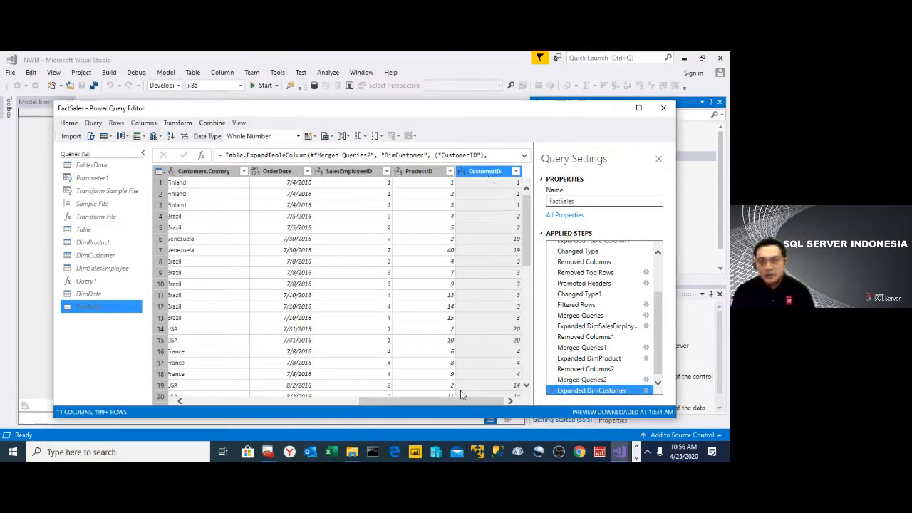
- Remove the Customers.CompanyName, Customers.City and Customers.Country columns from the FactSales query
{"action": "left_click_drag", "start_coordinate": [460, 399], "coordinate": [272, 432]}
{"action": "left_click", "coordinate": [281, 171]}
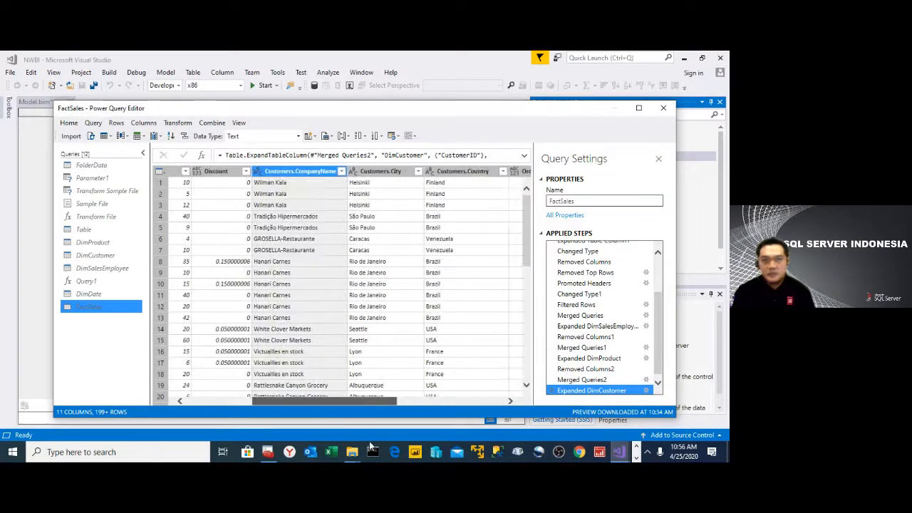
{"action": "left_click", "coordinate": [342, 172], "text": "ctrl"}
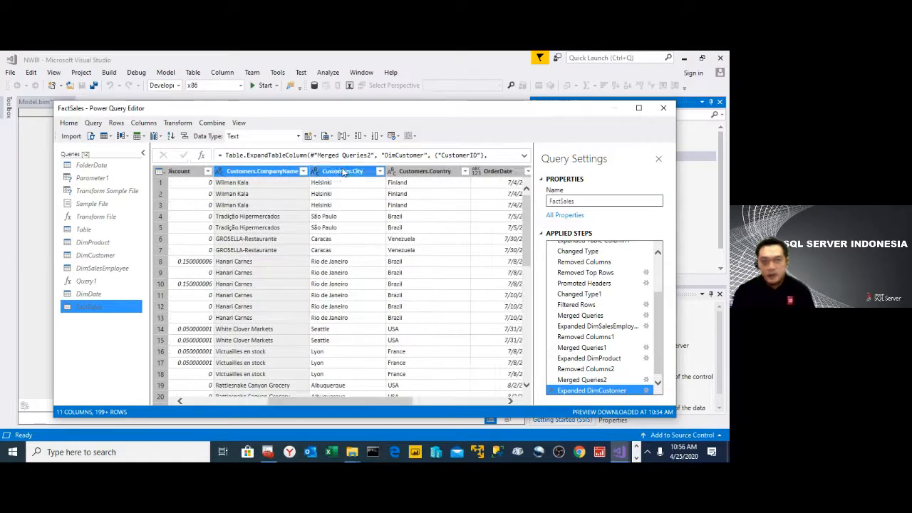
{"action": "left_click", "coordinate": [426, 172], "text": "ctrl"}
{"action": "right_click", "coordinate": [425, 175]}
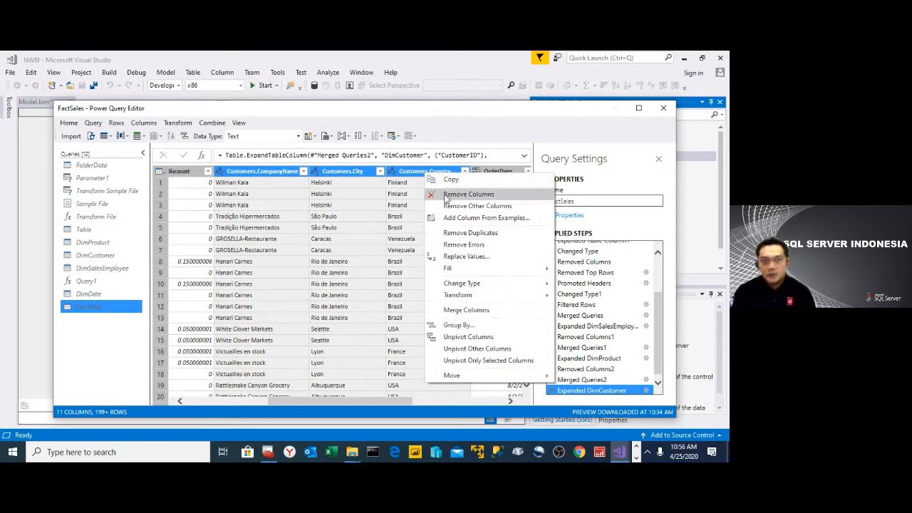
{"action": "left_click", "coordinate": [446, 198]}
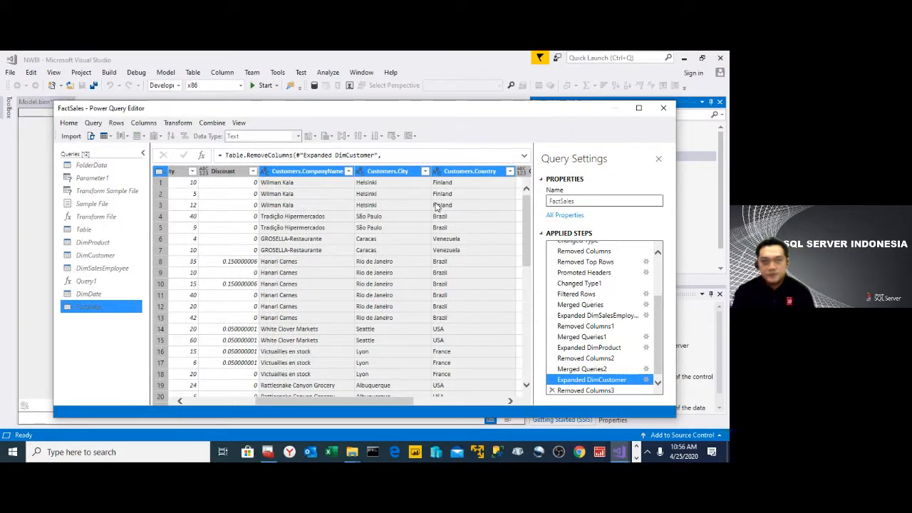
- Change the data type of the OrderID column in FactSales to Whole Number
{"action": "left_click", "coordinate": [249, 403]}
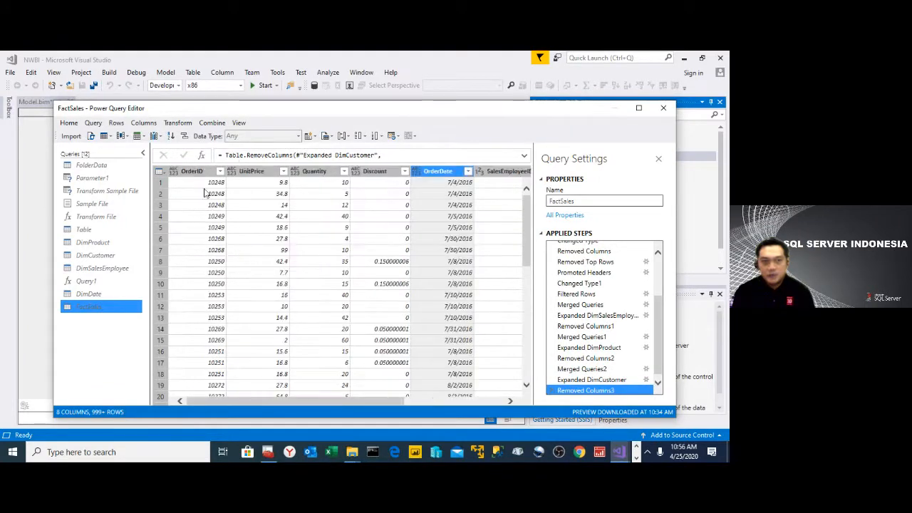
{"action": "left_click", "coordinate": [196, 175]}
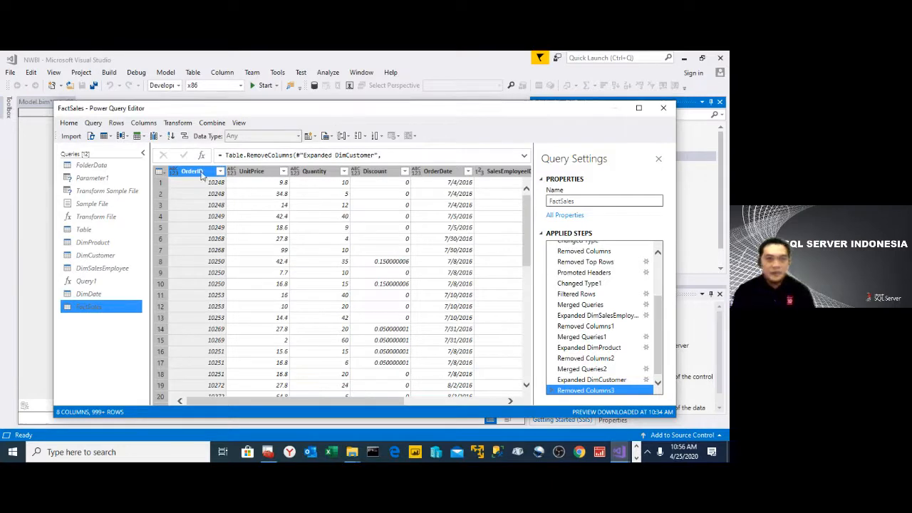
{"action": "right_click", "coordinate": [202, 176]}
{"action": "mouse_move", "coordinate": [289, 274]}
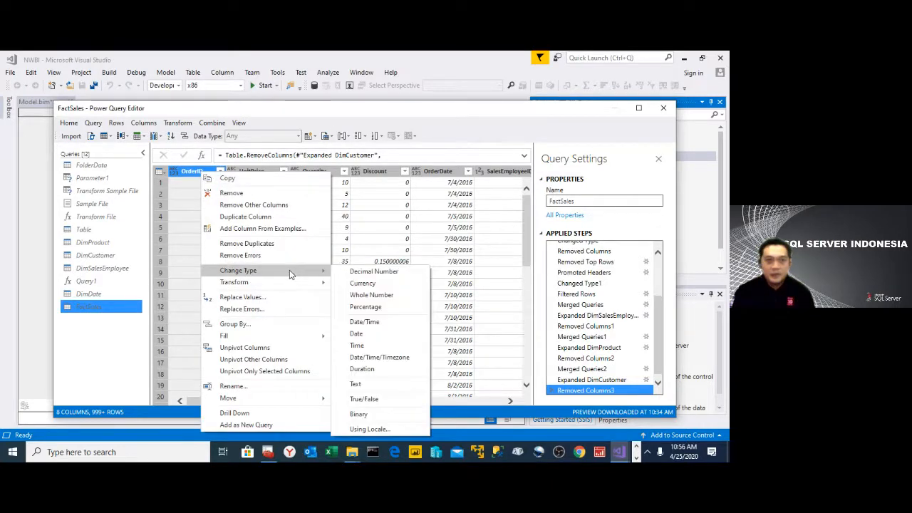
{"action": "left_click", "coordinate": [375, 296]}
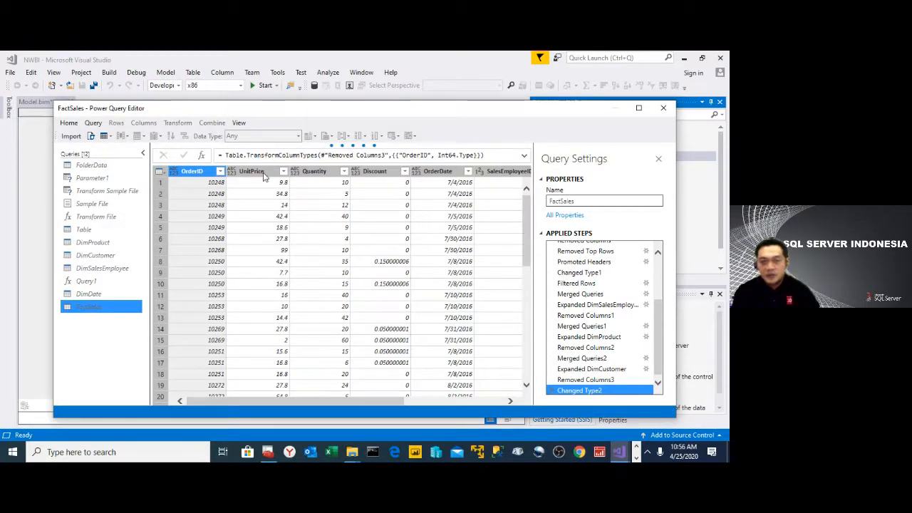
- Change the data type of the UnitPrice column in FactSales to Currency
{"action": "left_click", "coordinate": [263, 173]}
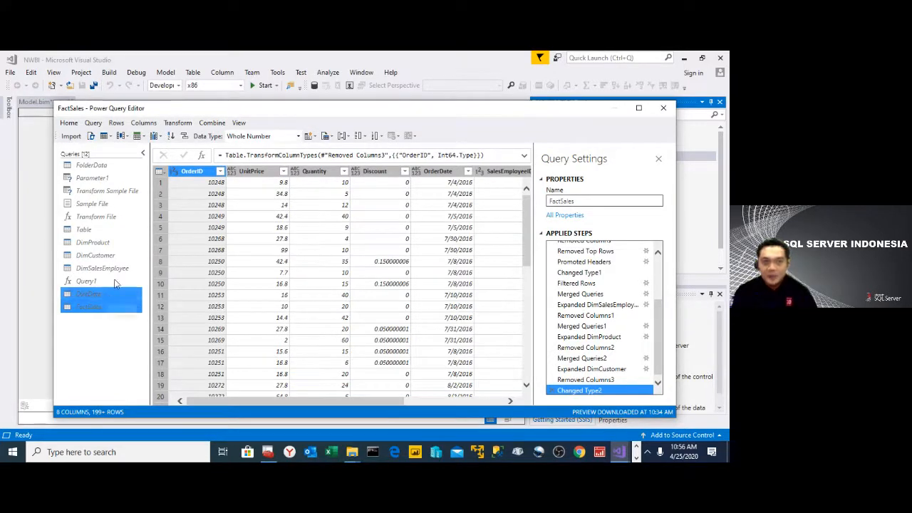
{"action": "left_click", "coordinate": [258, 176], "text": "ctrl"}
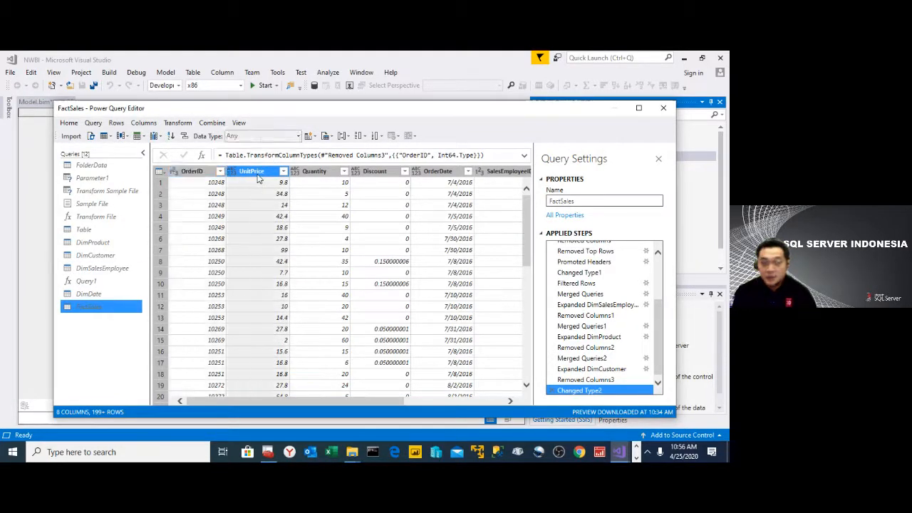
{"action": "right_click", "coordinate": [258, 178]}
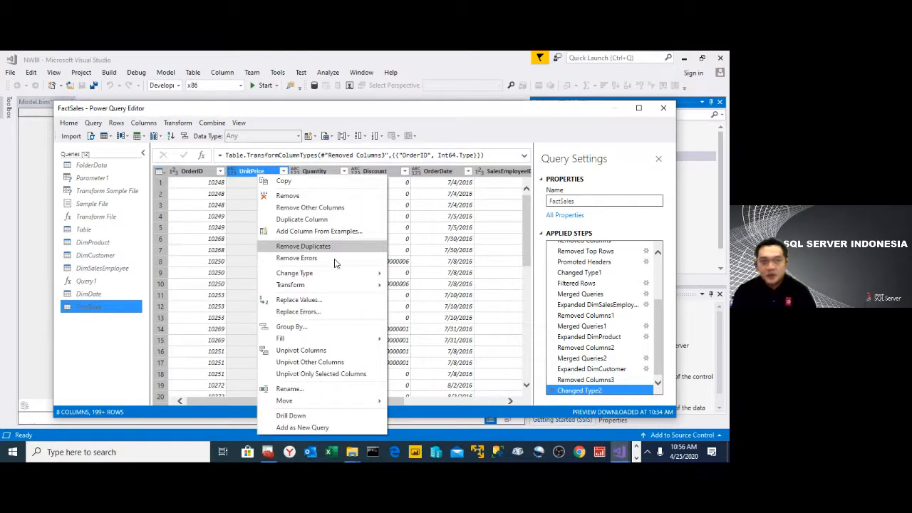
{"action": "mouse_move", "coordinate": [340, 273]}
{"action": "left_click", "coordinate": [402, 286]}
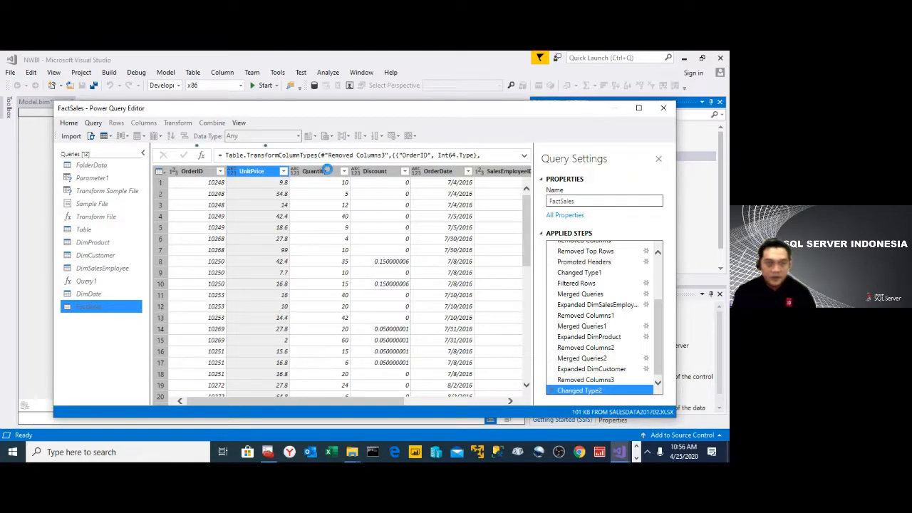
- Change the data type of the Quantity column in FactSales to Whole Number
{"action": "left_click", "coordinate": [328, 172], "text": "ctrl"}
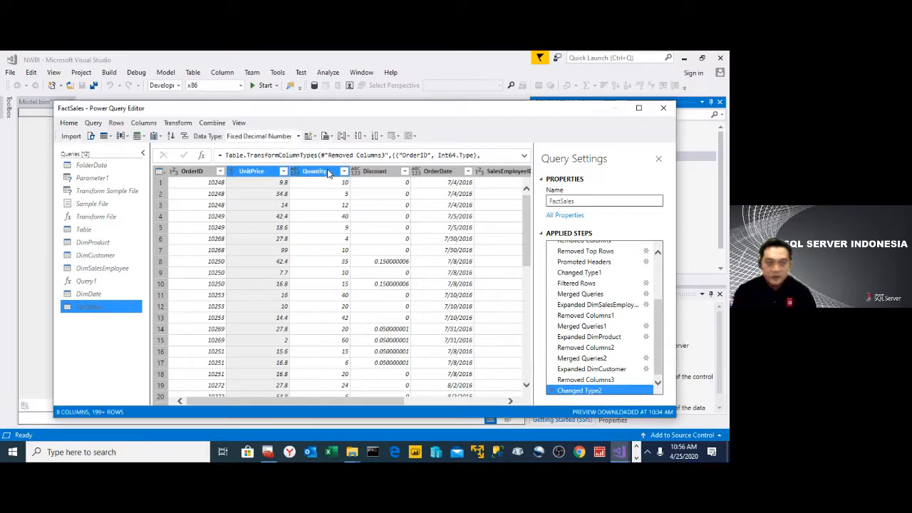
{"action": "left_click", "coordinate": [327, 172]}
{"action": "right_click", "coordinate": [328, 172]}
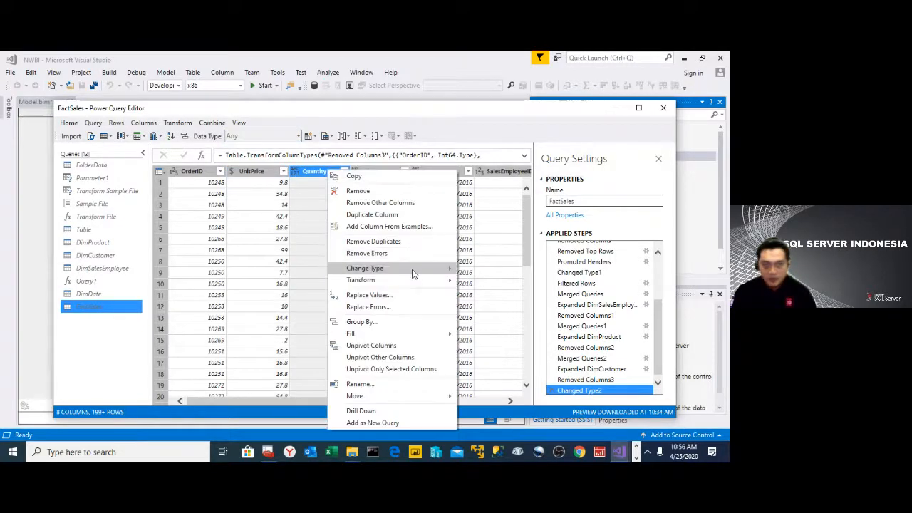
{"action": "mouse_move", "coordinate": [413, 269]}
{"action": "left_click", "coordinate": [498, 293]}
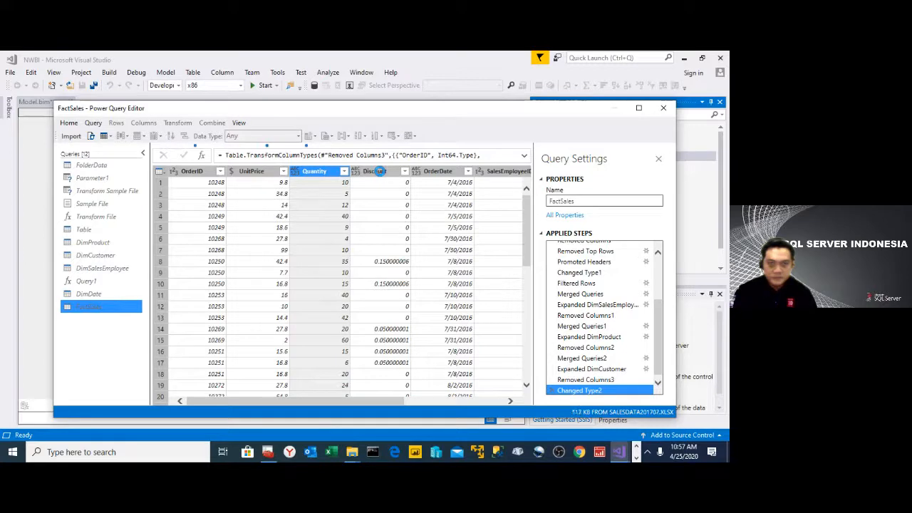
- Change the data type of the Discount column in FactSales to Percentage
{"action": "left_click", "coordinate": [379, 172]}
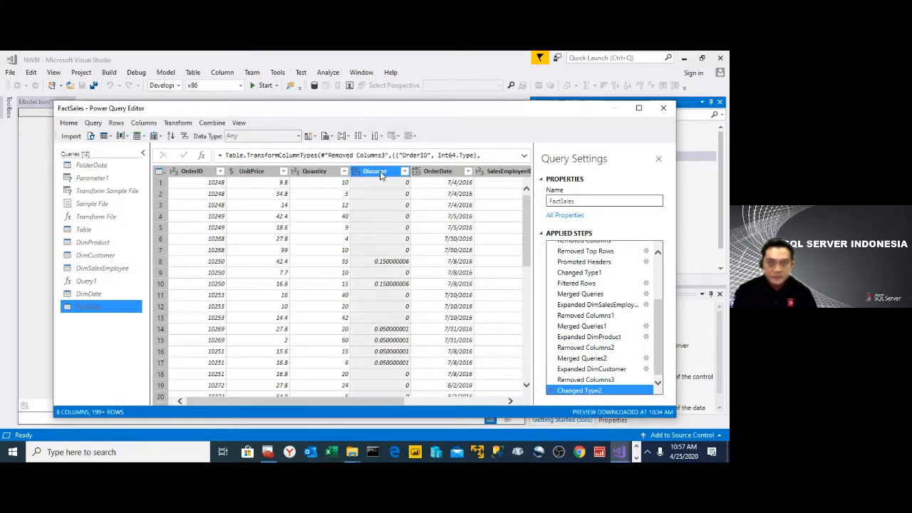
{"action": "right_click", "coordinate": [379, 174]}
{"action": "mouse_move", "coordinate": [467, 272]}
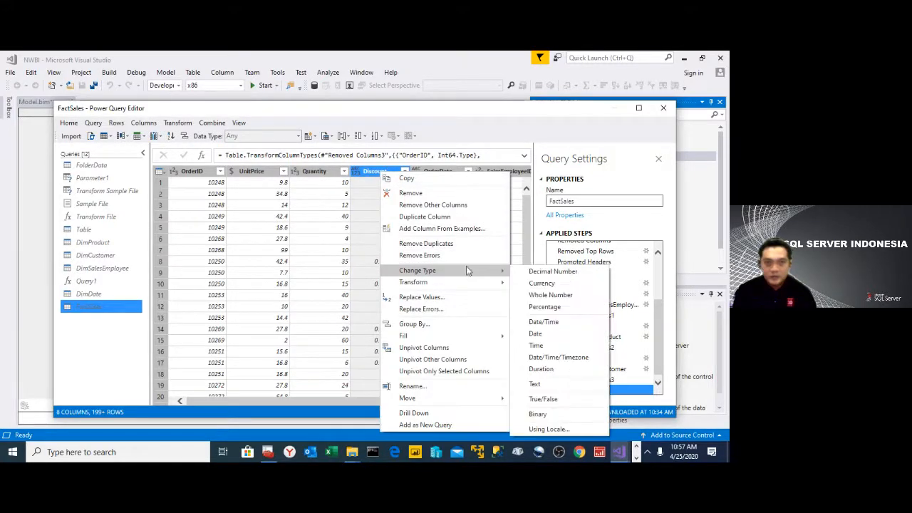
{"action": "left_click", "coordinate": [546, 307]}
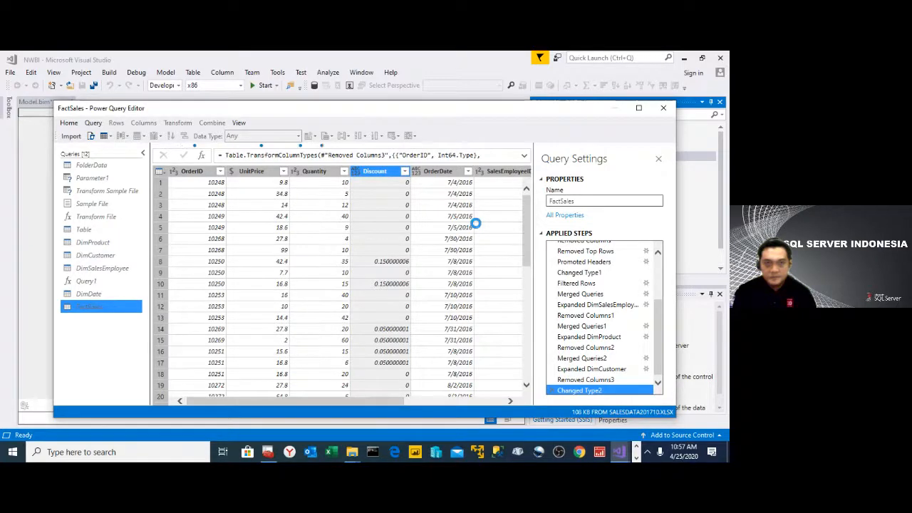
- Change the OrderDate column's data type to Date and check the types of the SalesEmployeeID, ProductID and CustomerID columns
{"action": "left_click", "coordinate": [444, 174]}
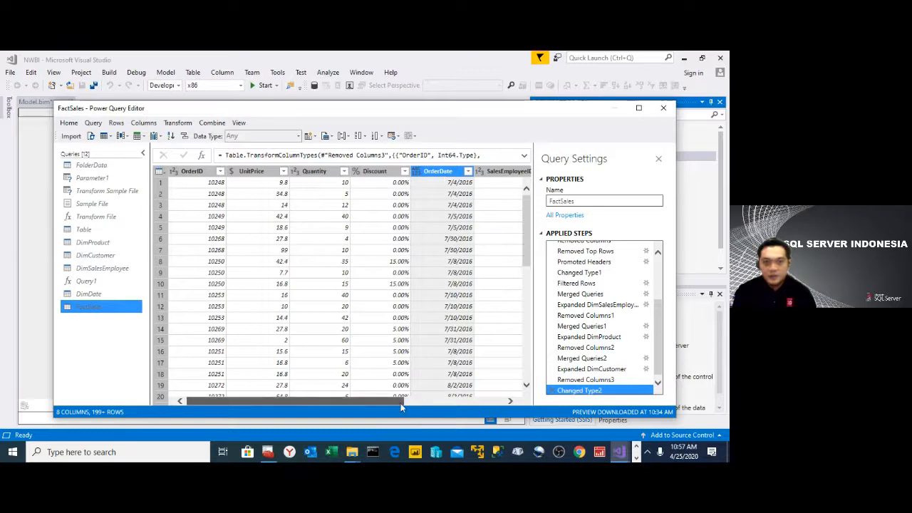
{"action": "left_click_drag", "start_coordinate": [401, 406], "coordinate": [479, 405]}
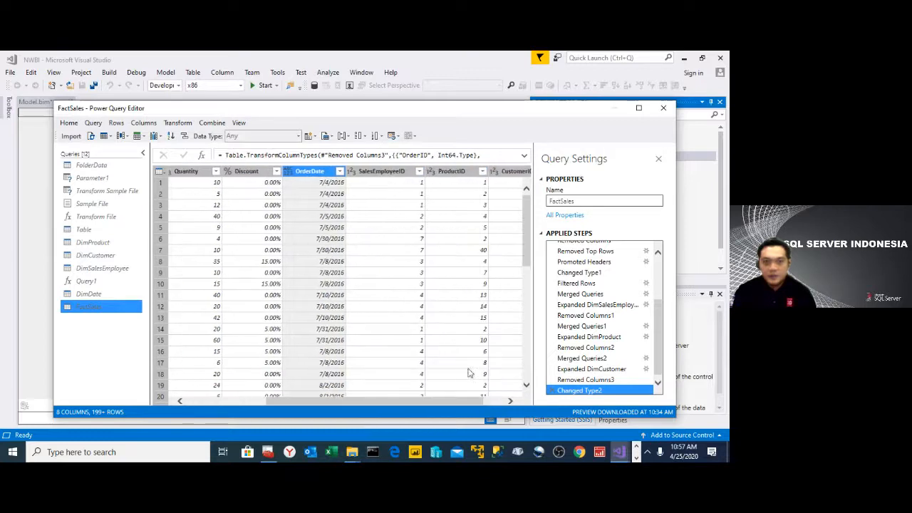
{"action": "right_click", "coordinate": [315, 171]}
{"action": "mouse_move", "coordinate": [391, 275]}
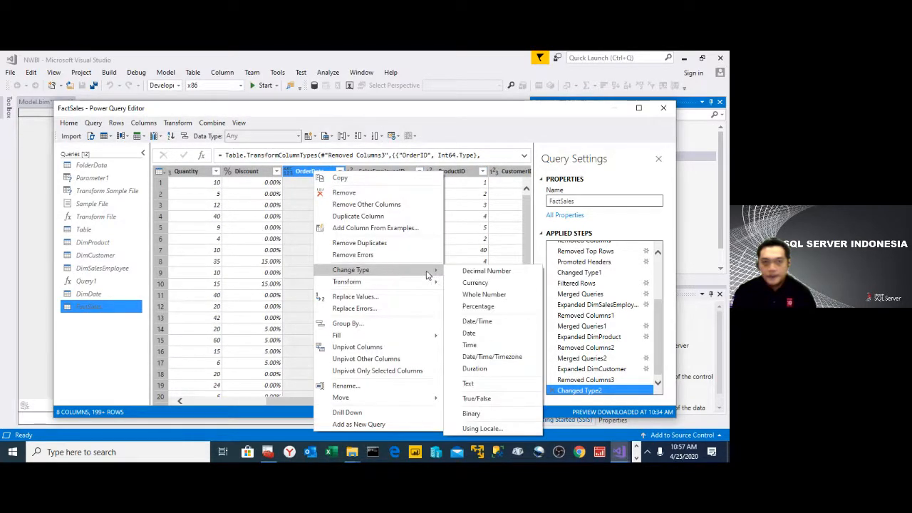
{"action": "left_click", "coordinate": [493, 335]}
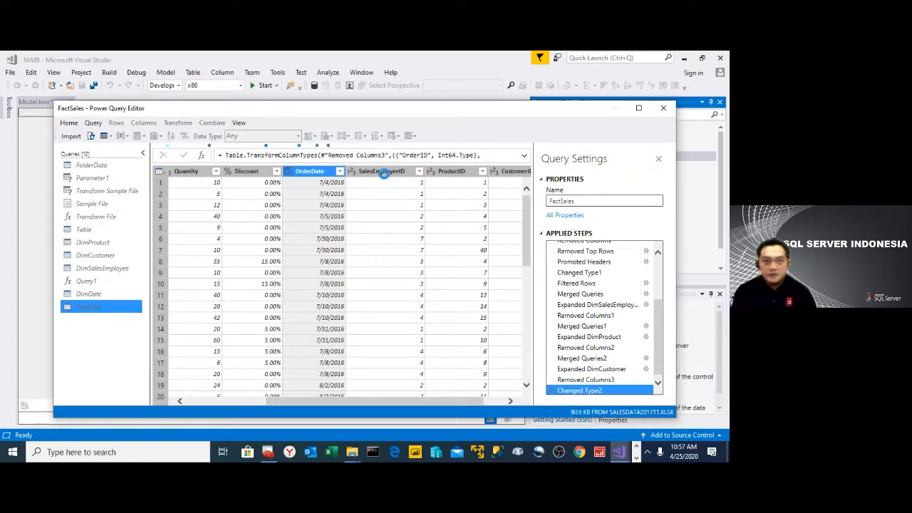
{"action": "left_click", "coordinate": [384, 174]}
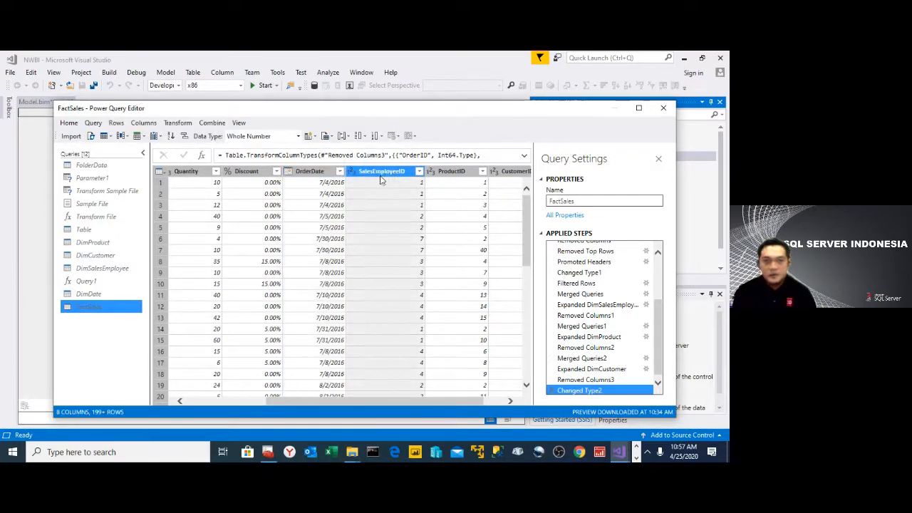
{"action": "left_click", "coordinate": [465, 181]}
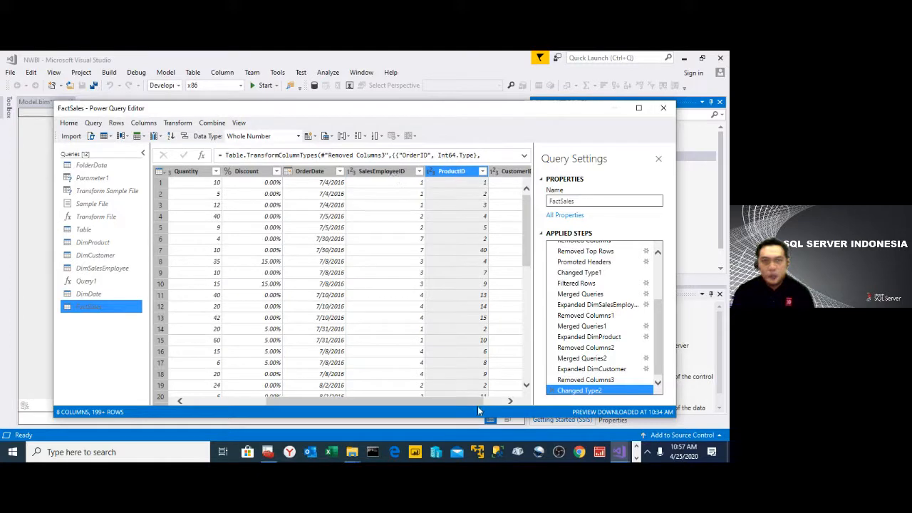
{"action": "left_click", "coordinate": [499, 402]}
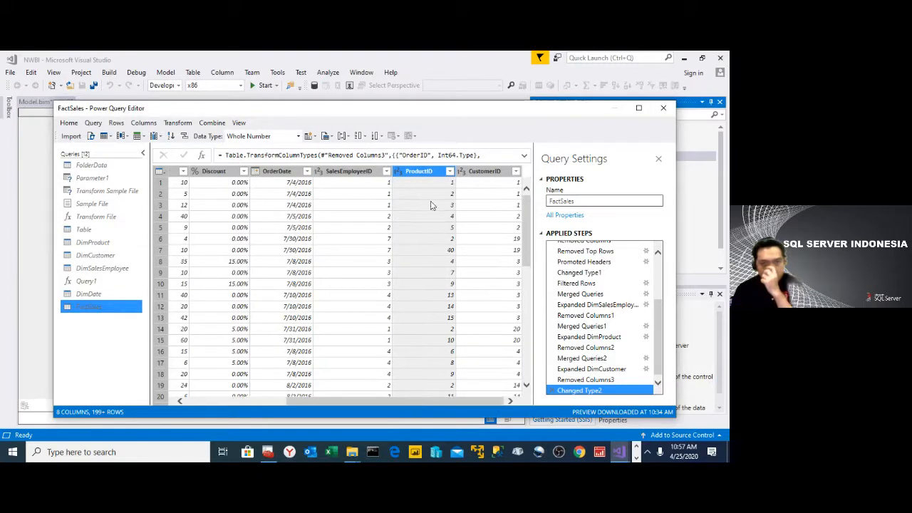
{"action": "left_click", "coordinate": [499, 174]}
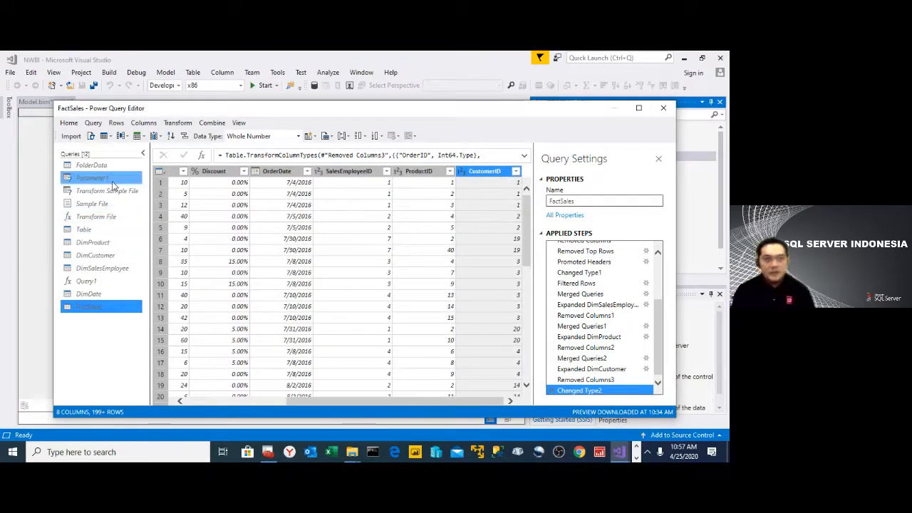
- Enable Create New Table for the FactSales query and check that the option is set
{"action": "right_click", "coordinate": [104, 308]}
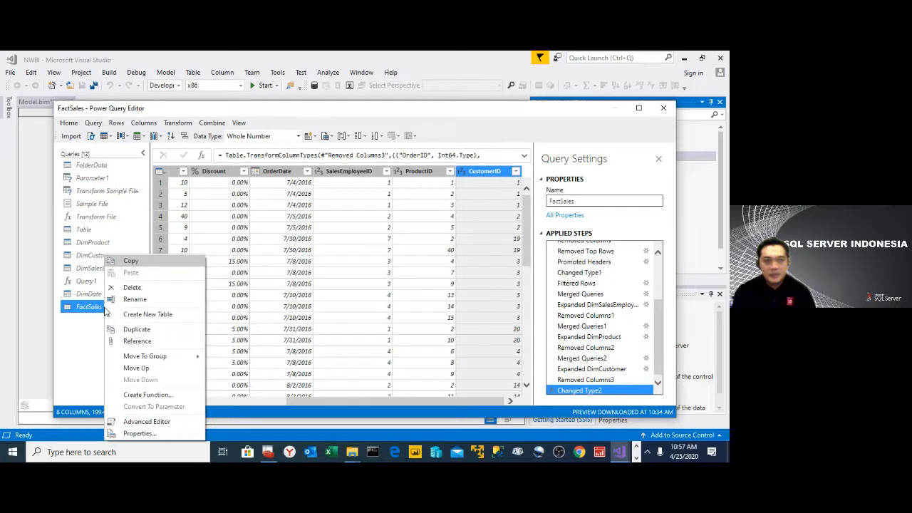
{"action": "left_click", "coordinate": [164, 324]}
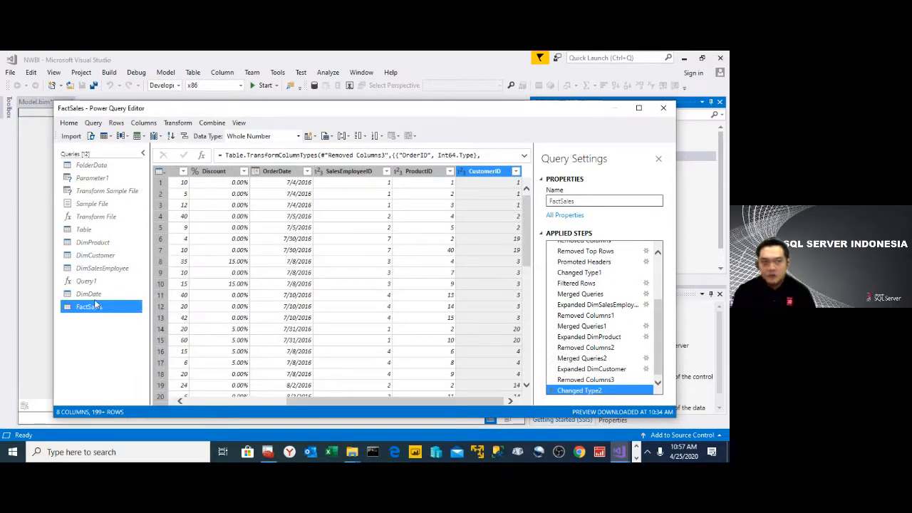
{"action": "right_click", "coordinate": [104, 310]}
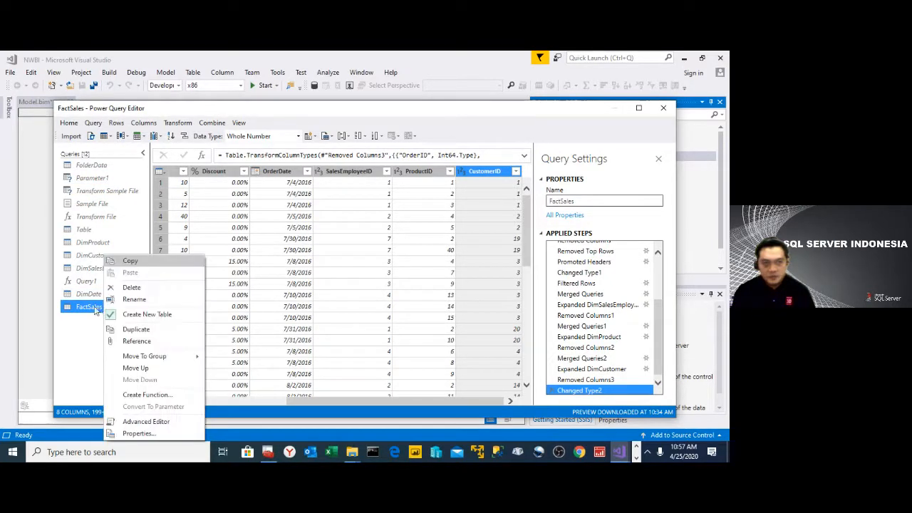
- Enable Create New Table for the DimDate query and check that the option is set
{"action": "left_click", "coordinate": [89, 298]}
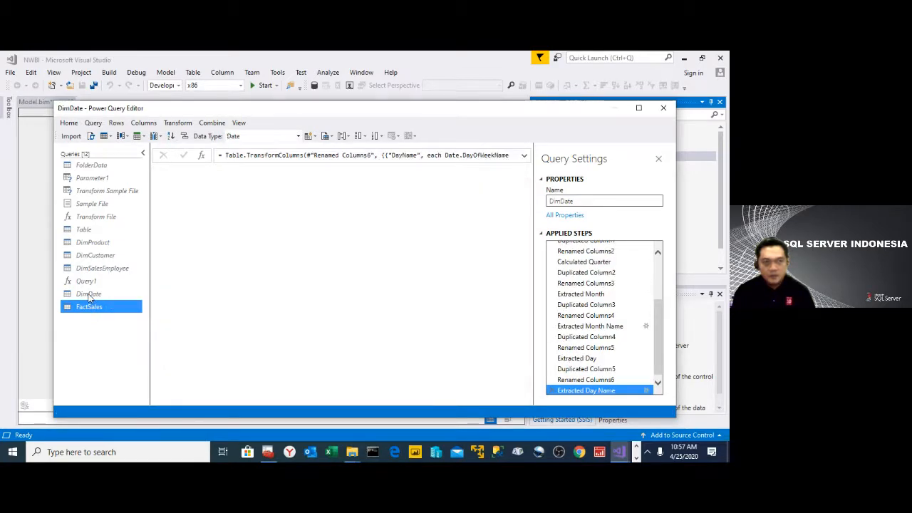
{"action": "right_click", "coordinate": [89, 298]}
{"action": "left_click", "coordinate": [122, 312]}
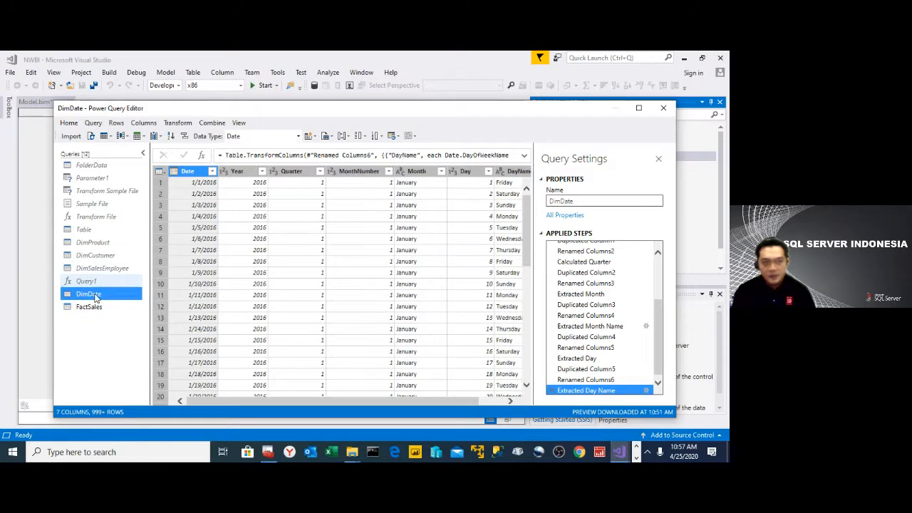
{"action": "right_click", "coordinate": [94, 294]}
- Enable Create New Table for the DimSalesEmployee query
{"action": "left_click", "coordinate": [91, 280]}
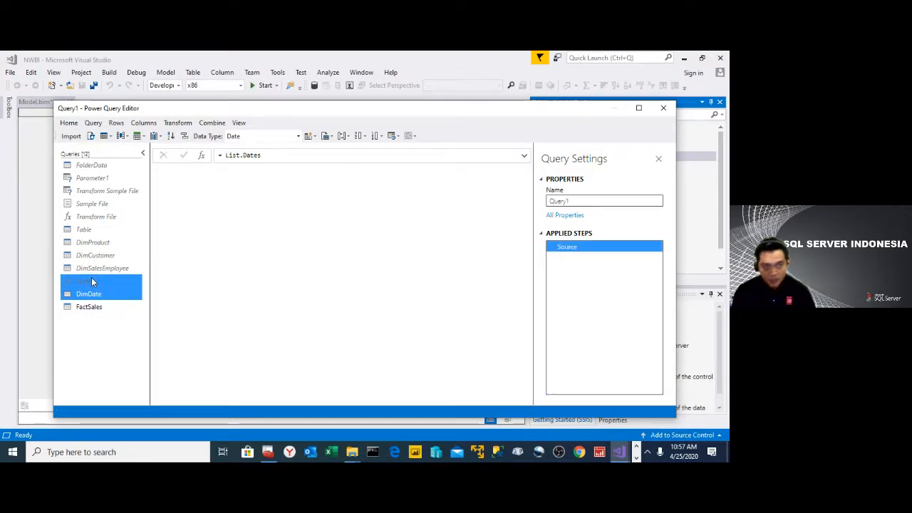
{"action": "left_click", "coordinate": [92, 268]}
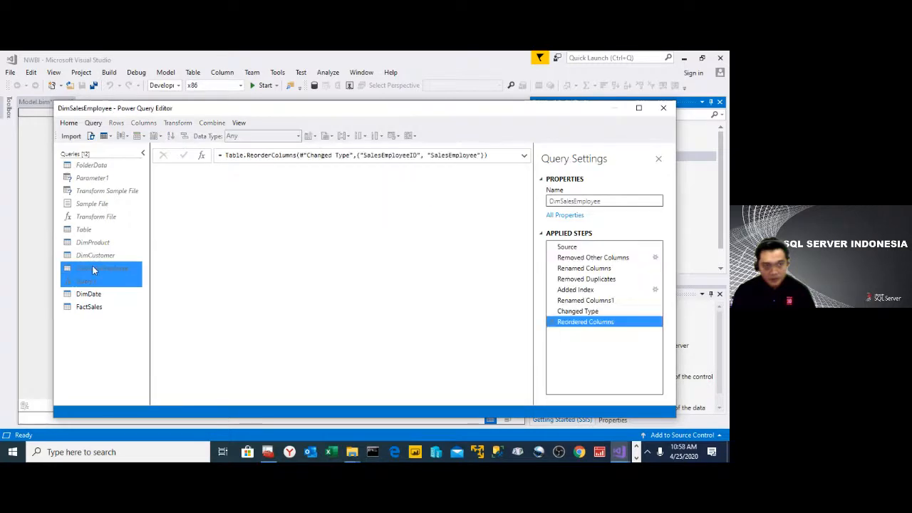
{"action": "right_click", "coordinate": [92, 271]}
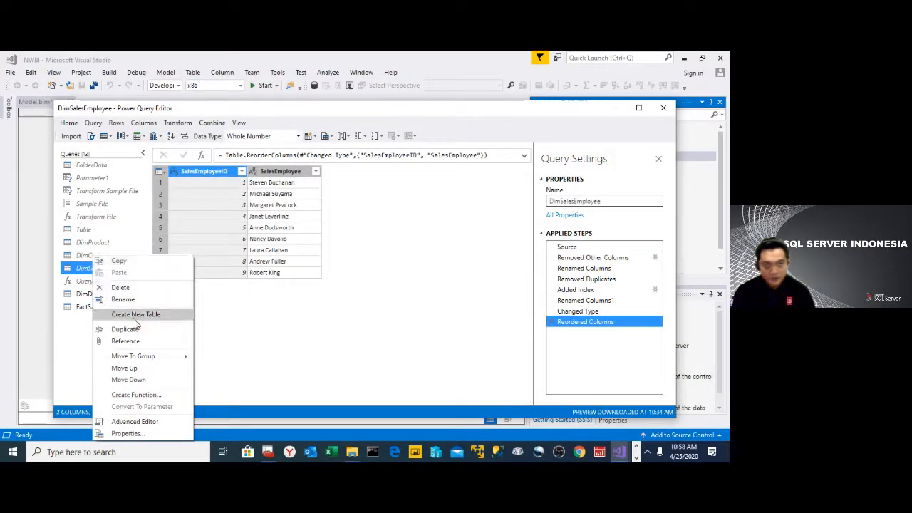
{"action": "left_click", "coordinate": [137, 324]}
- Enable Create New Table for the DimCustomer query and check the option on the DimSalesEmployee query
{"action": "left_click", "coordinate": [97, 255], "text": "ctrl"}
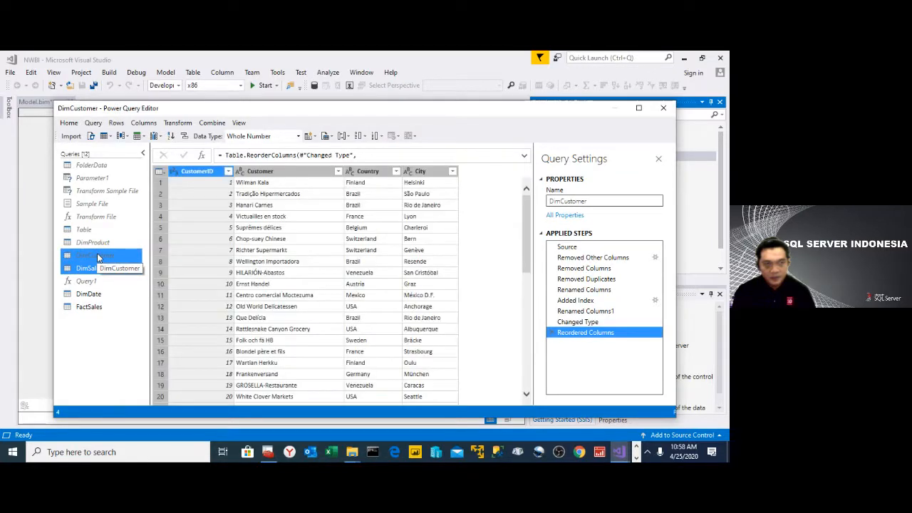
{"action": "left_click", "coordinate": [98, 257]}
{"action": "right_click", "coordinate": [101, 257]}
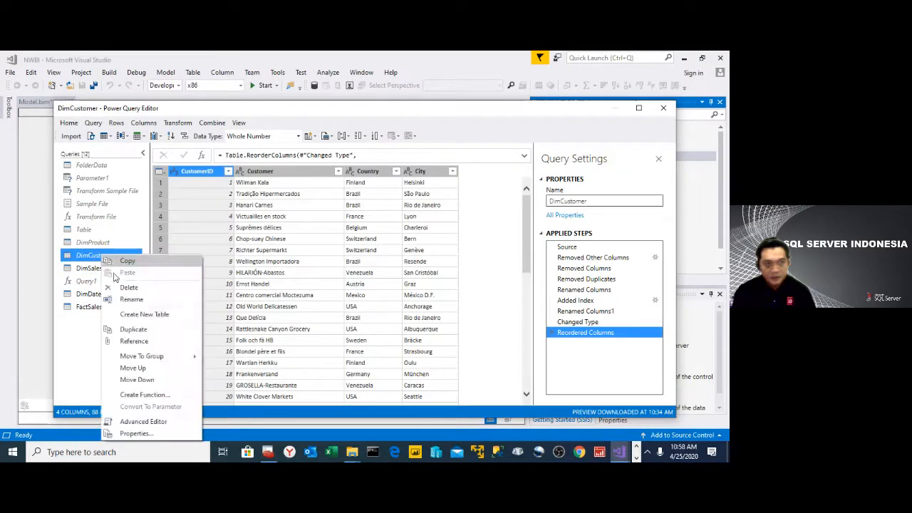
{"action": "left_click", "coordinate": [141, 314]}
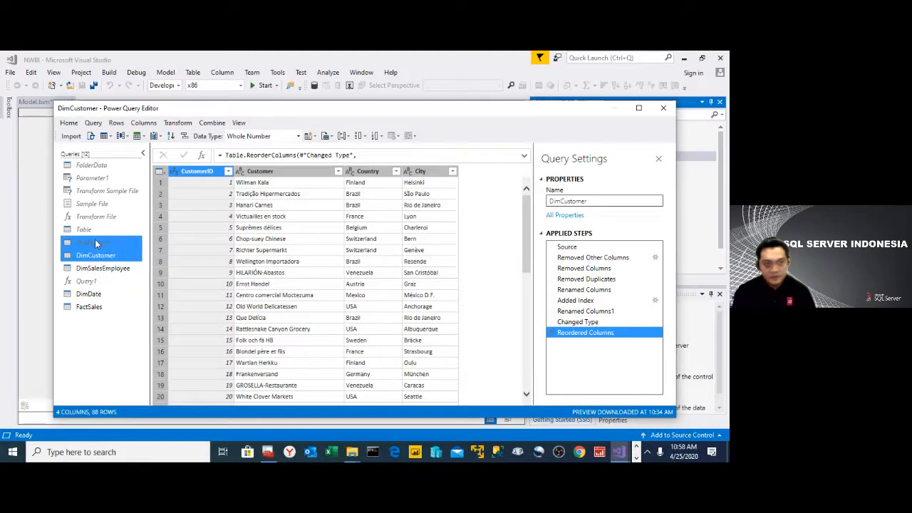
{"action": "left_click", "coordinate": [100, 270], "text": "ctrl"}
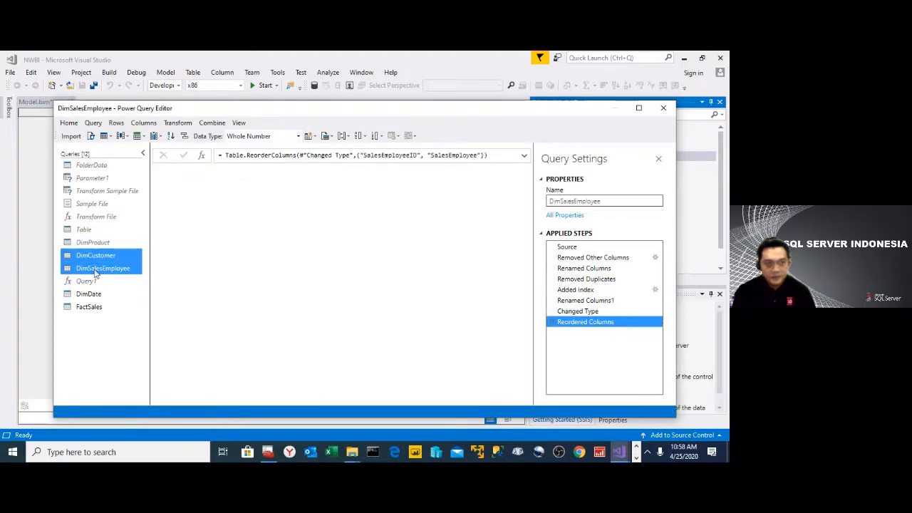
{"action": "right_click", "coordinate": [94, 273]}
- Enable Create New Table for the DimProduct query and check that the option is set
{"action": "left_click", "coordinate": [84, 258]}
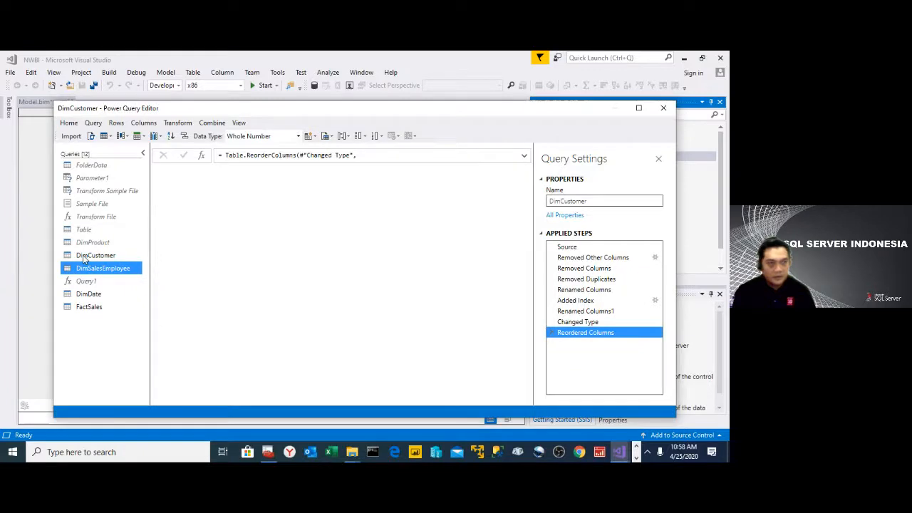
{"action": "left_click", "coordinate": [79, 243]}
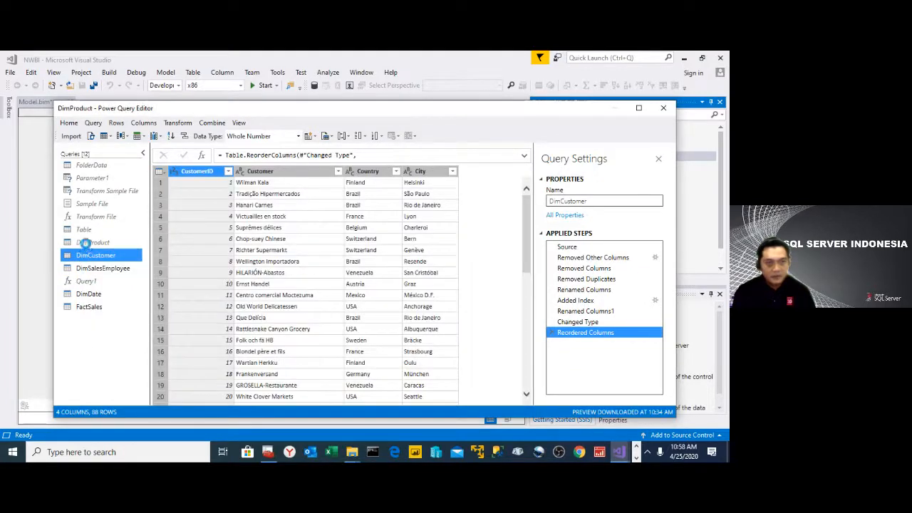
{"action": "right_click", "coordinate": [86, 246]}
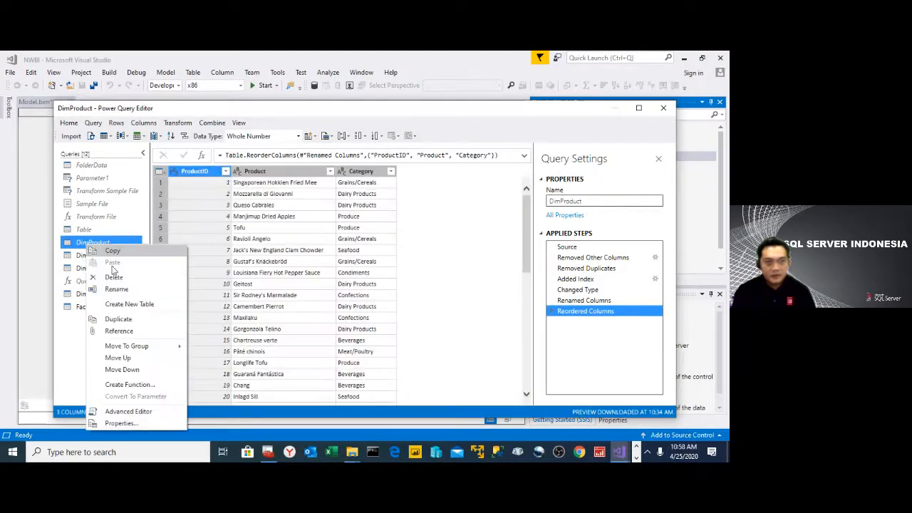
{"action": "left_click", "coordinate": [141, 308], "text": "ctrl"}
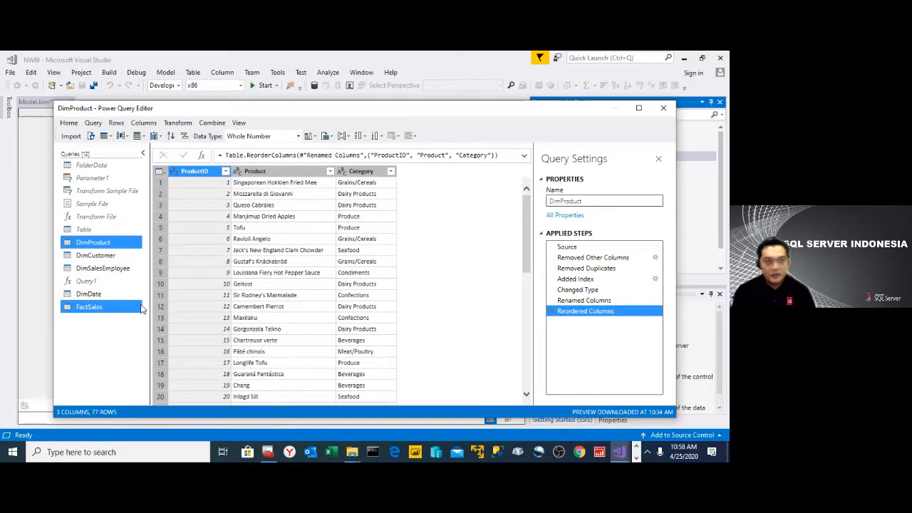
{"action": "left_click", "coordinate": [132, 307], "text": "ctrl"}
{"action": "left_click", "coordinate": [106, 205], "text": "ctrl"}
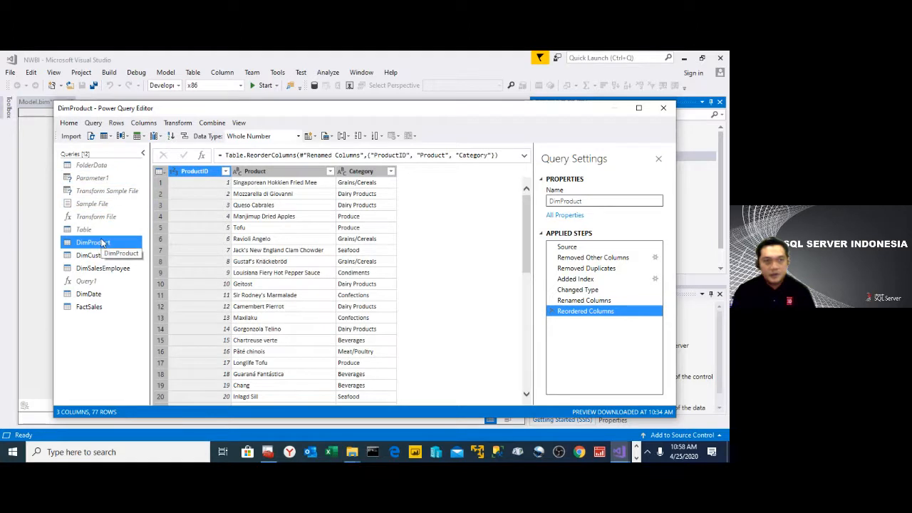
{"action": "right_click", "coordinate": [102, 243]}
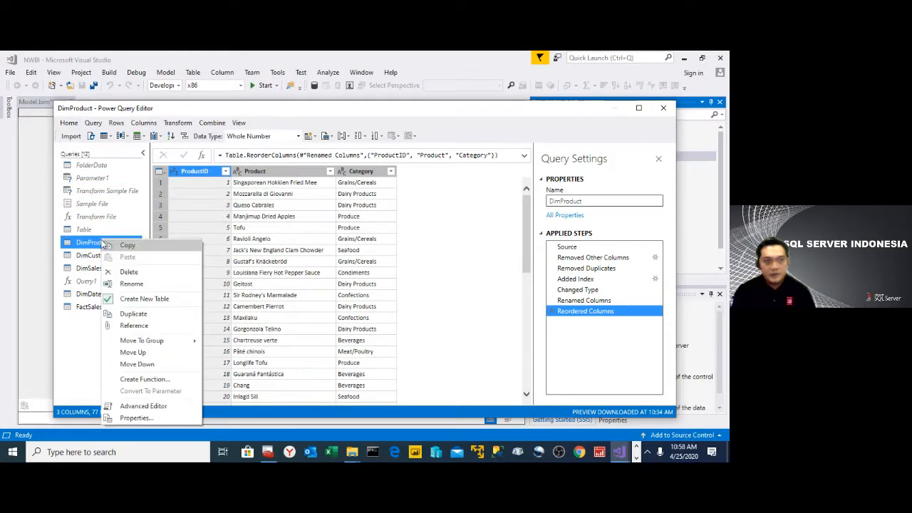
{"action": "left_click", "coordinate": [144, 299]}
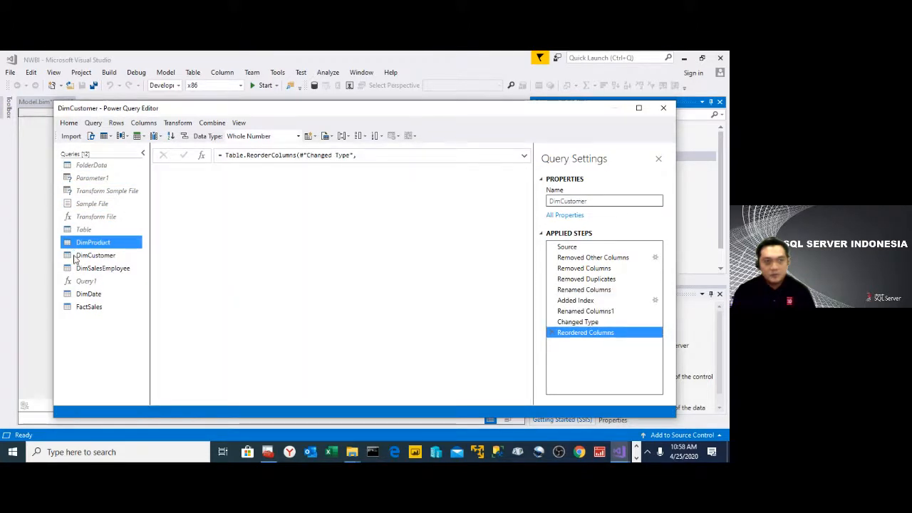
- Check the Create New Table option on the DimCustomer, DimSalesEmployee, DimDate and FactSales queries
{"action": "left_click", "coordinate": [78, 257]}
{"action": "right_click", "coordinate": [79, 257]}
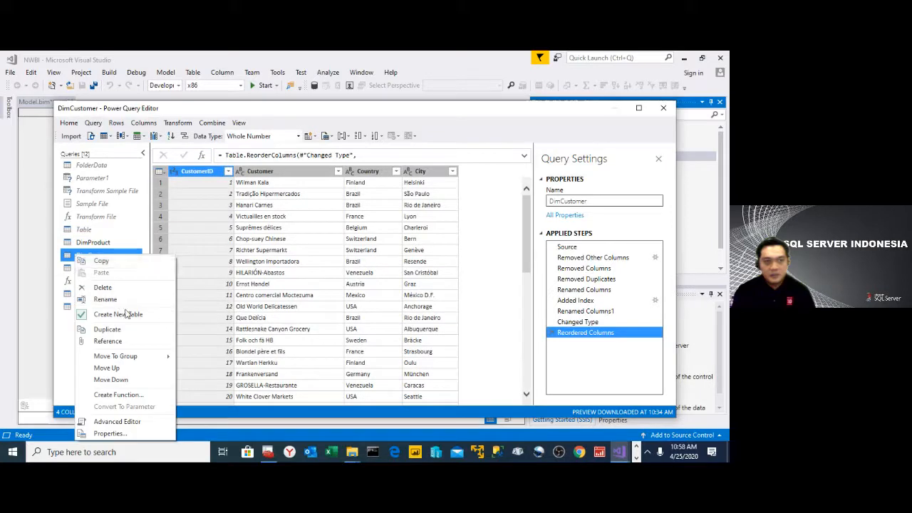
{"action": "left_click", "coordinate": [76, 268]}
{"action": "left_click", "coordinate": [76, 269]}
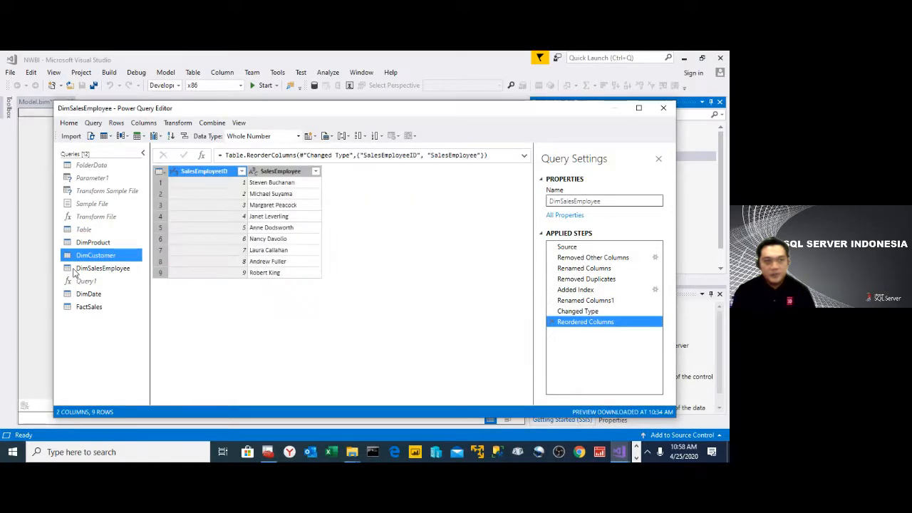
{"action": "right_click", "coordinate": [74, 269]}
{"action": "left_click", "coordinate": [65, 296]}
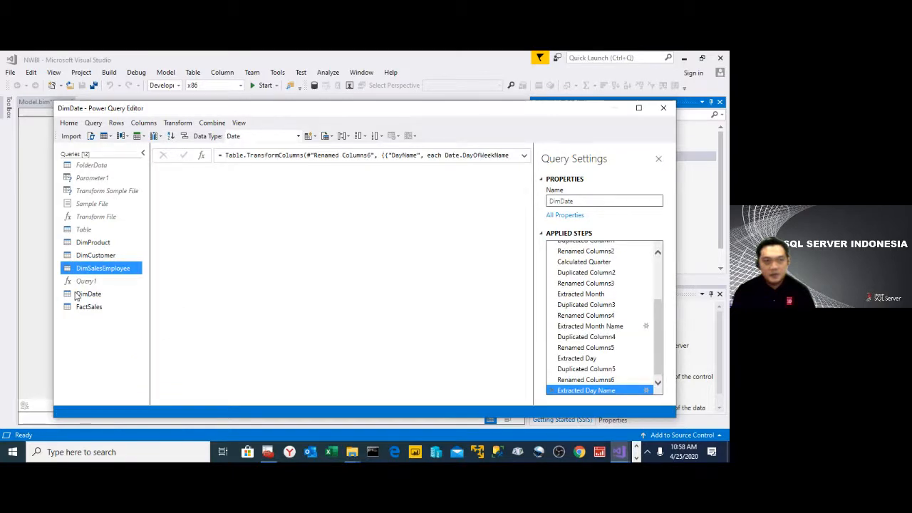
{"action": "right_click", "coordinate": [76, 297]}
{"action": "left_click", "coordinate": [65, 307]}
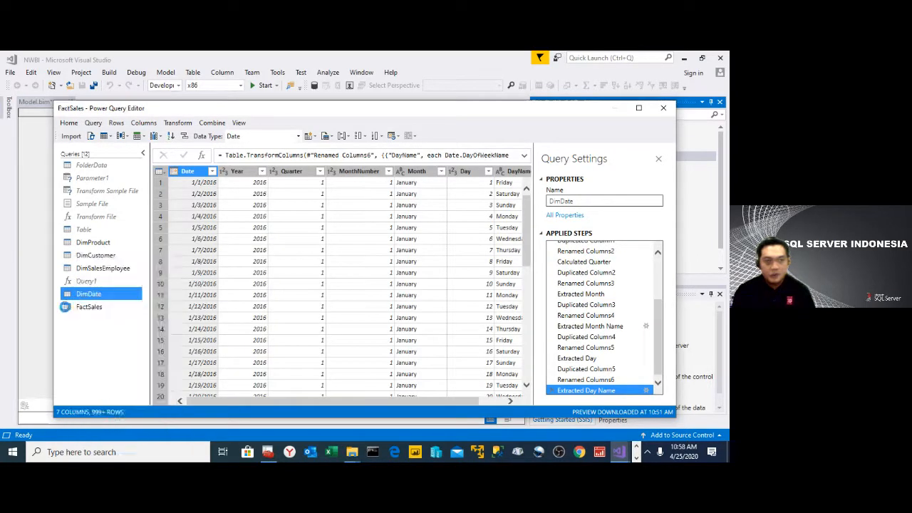
{"action": "right_click", "coordinate": [66, 308]}
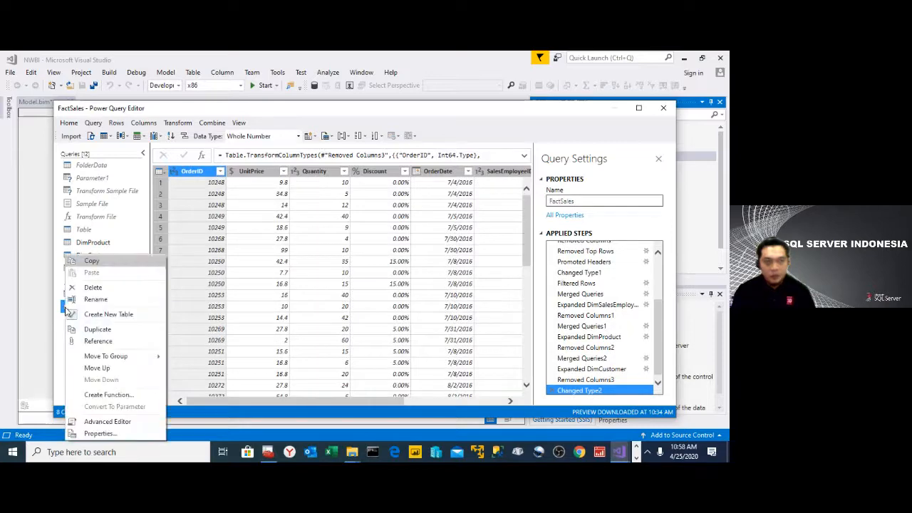
- Review the FolderData, Parameter1, Sample File and Table helper queries and check the Create New Table option on Table
{"action": "left_click", "coordinate": [97, 166]}
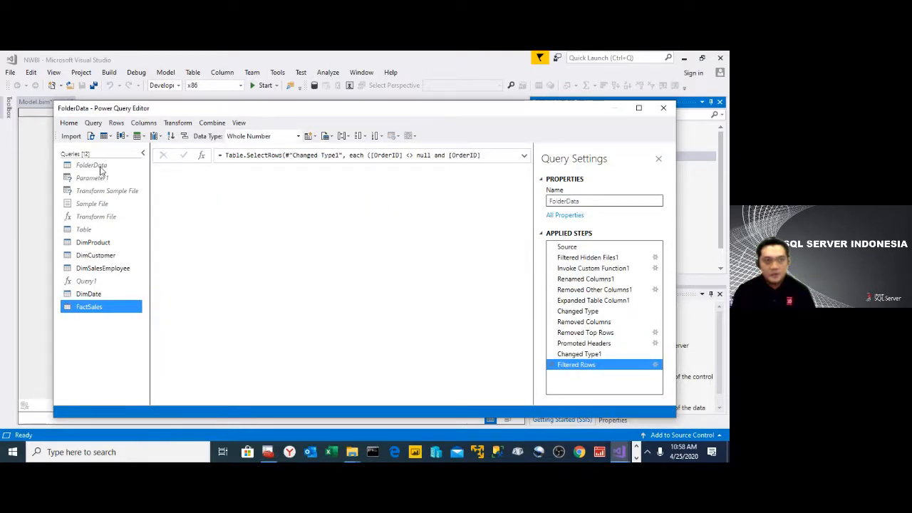
{"action": "left_click", "coordinate": [94, 177]}
{"action": "left_click", "coordinate": [94, 205]}
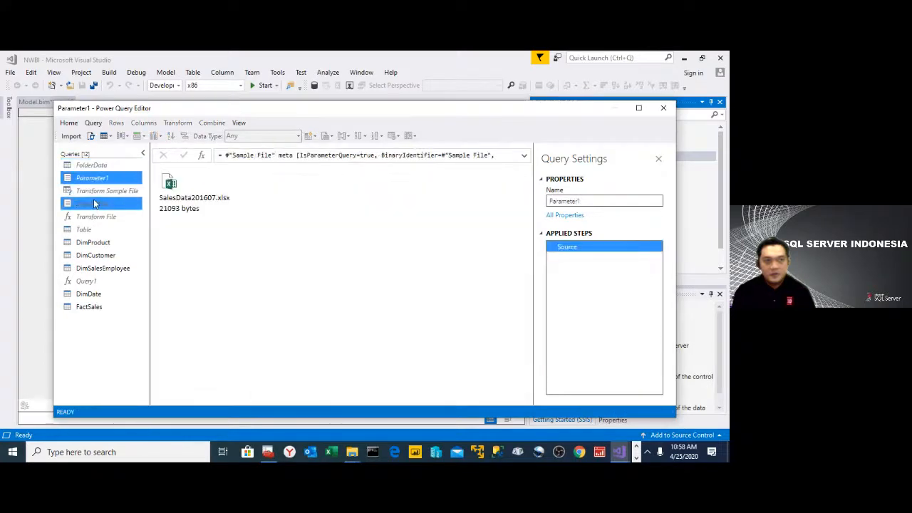
{"action": "left_click", "coordinate": [96, 229]}
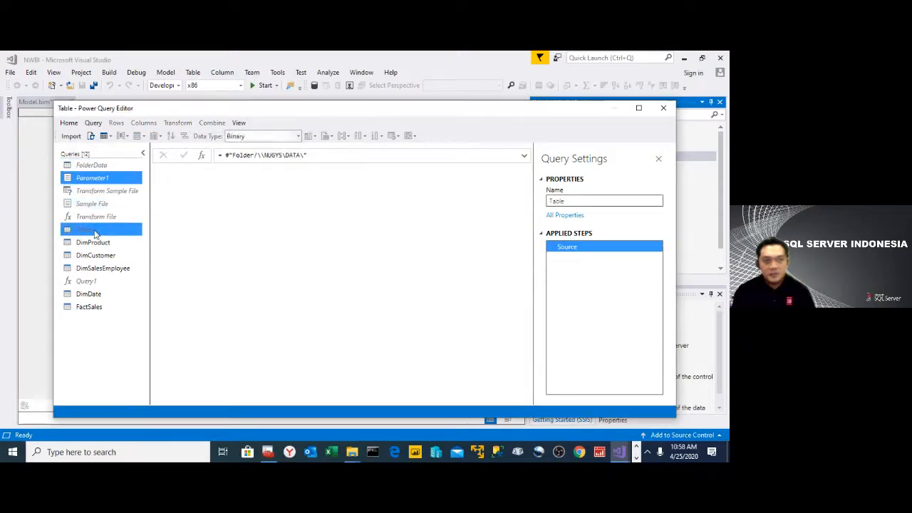
{"action": "right_click", "coordinate": [94, 230]}
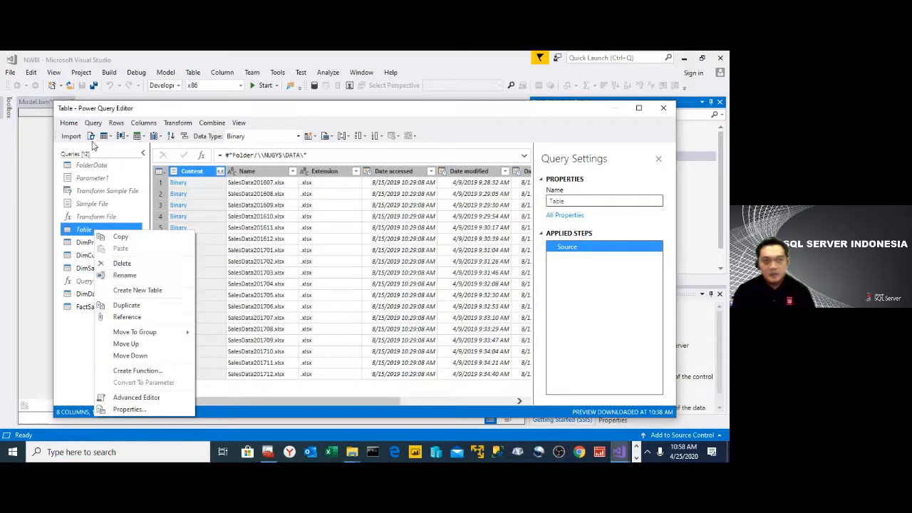
- Close the query editor and apply the query changes to the model with processing
{"action": "left_click", "coordinate": [69, 124]}
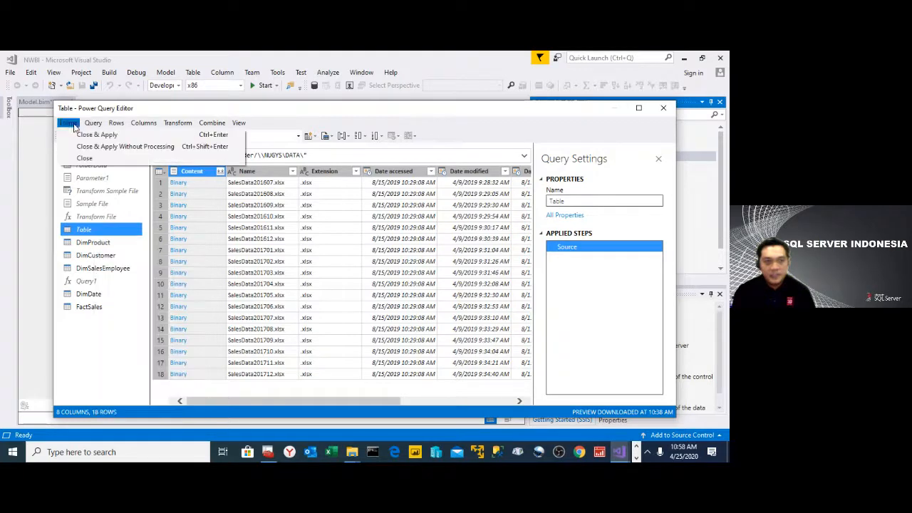
{"action": "left_click", "coordinate": [92, 136]}
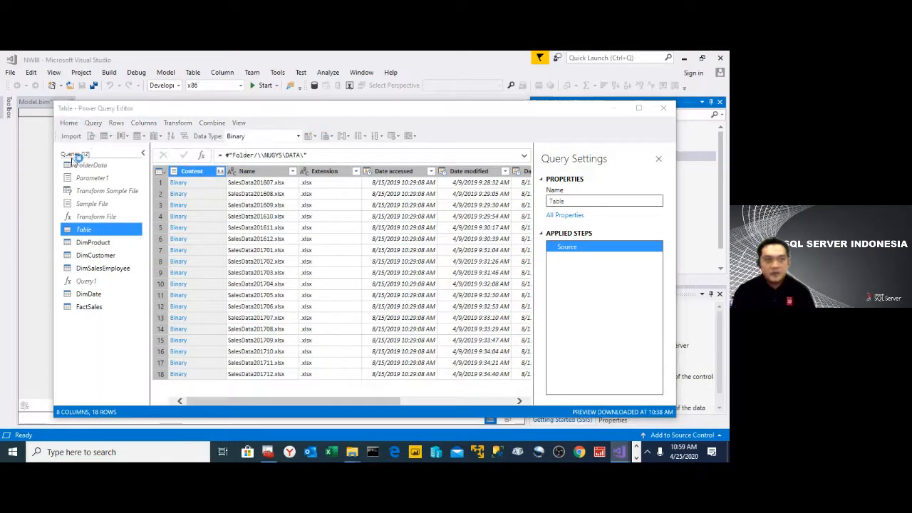
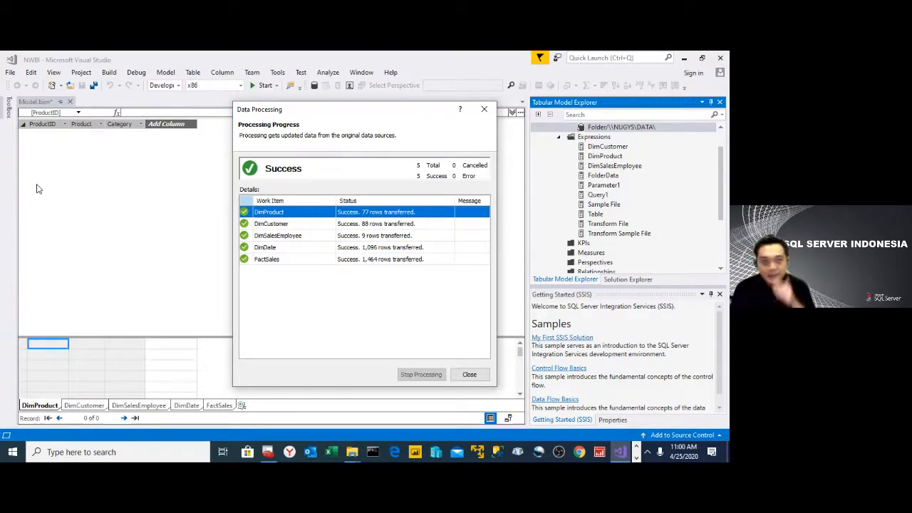
- Close the processing results and look through the loaded rows of the dimension tables and FactSales
{"action": "left_click", "coordinate": [470, 375]}
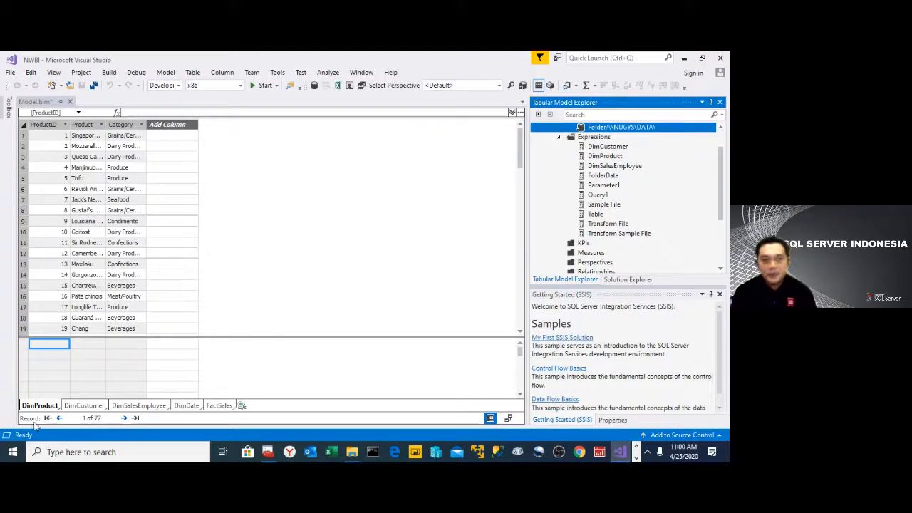
{"action": "left_click", "coordinate": [84, 406]}
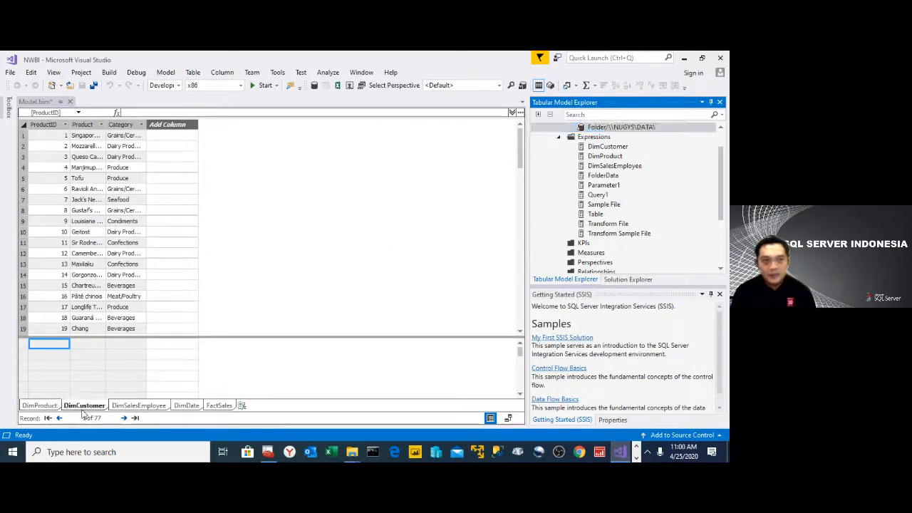
{"action": "left_click", "coordinate": [136, 406]}
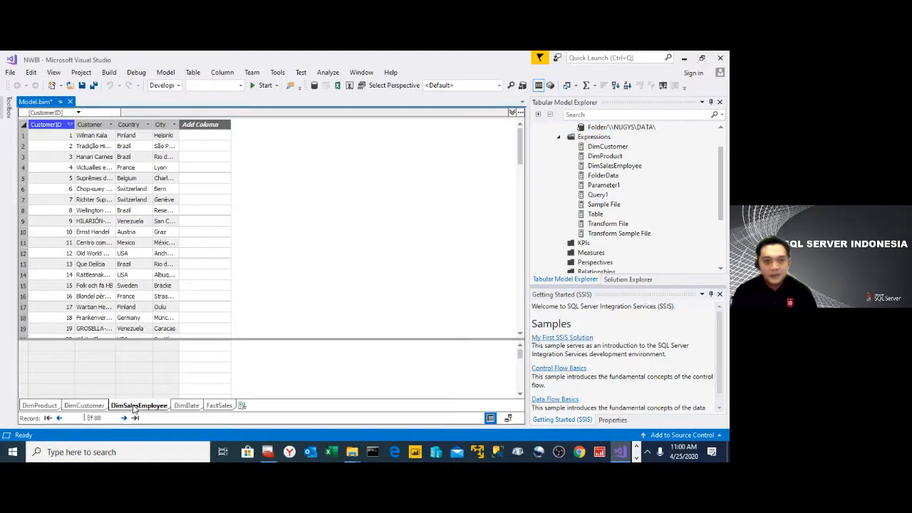
{"action": "left_click", "coordinate": [188, 407]}
{"action": "left_click", "coordinate": [220, 407]}
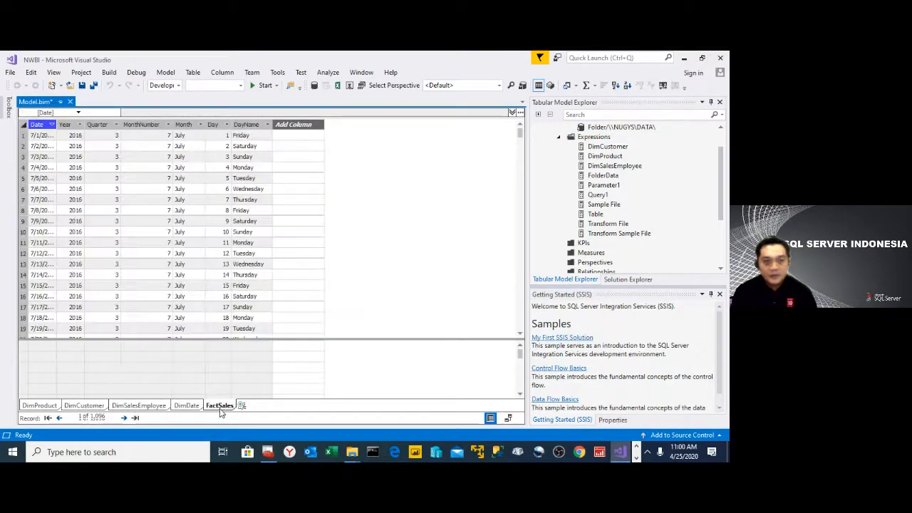
{"action": "left_click", "coordinate": [39, 405]}
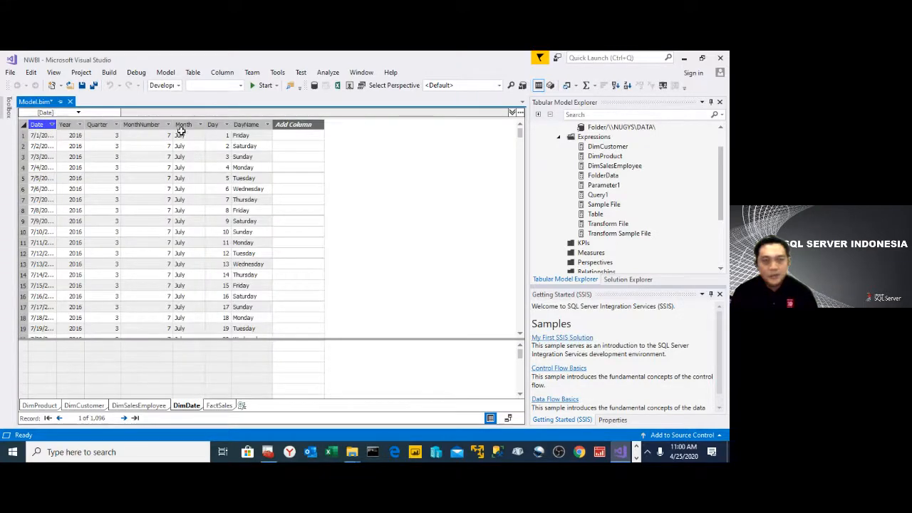
- Set the Month column of DimDate to sort by the MonthNumber column
{"action": "left_click", "coordinate": [183, 125]}
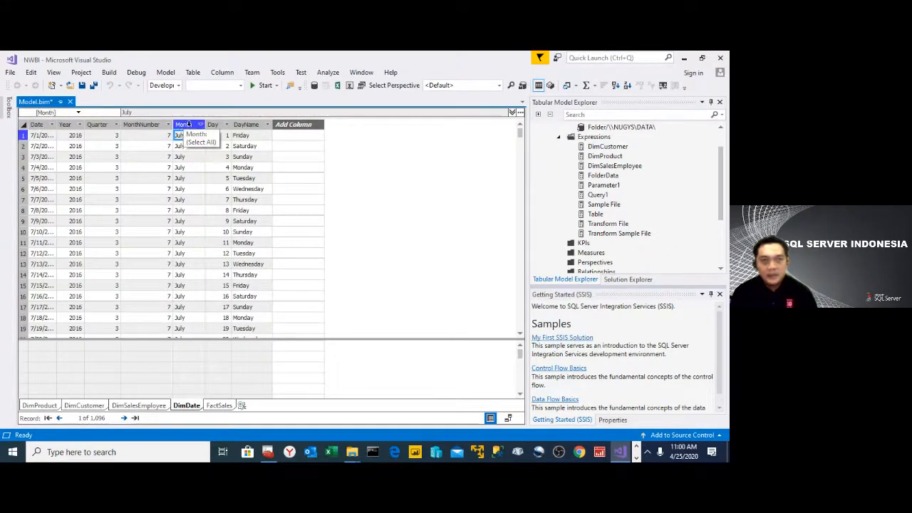
{"action": "left_click", "coordinate": [187, 125]}
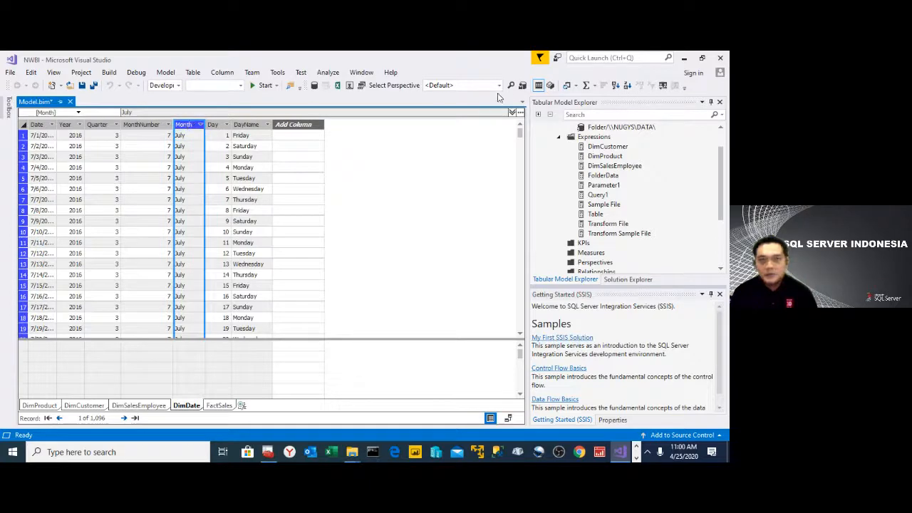
{"action": "left_click", "coordinate": [664, 86]}
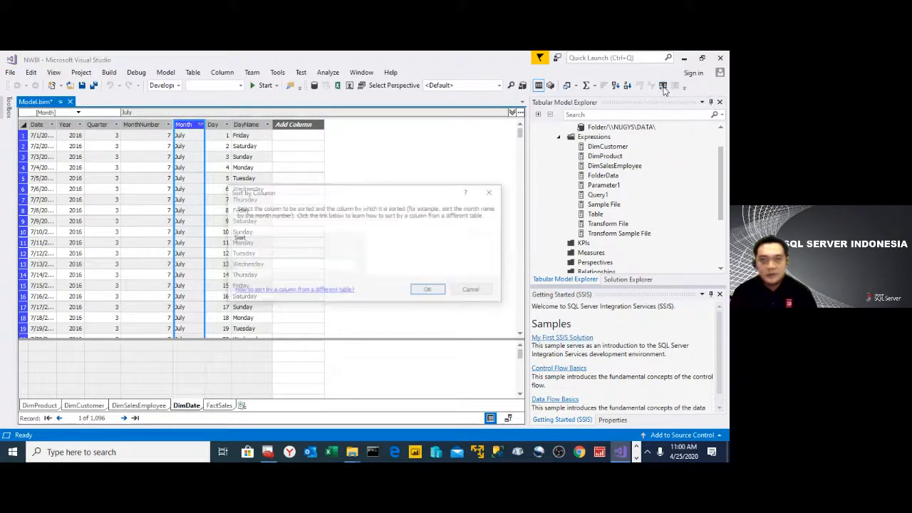
{"action": "left_click", "coordinate": [491, 267]}
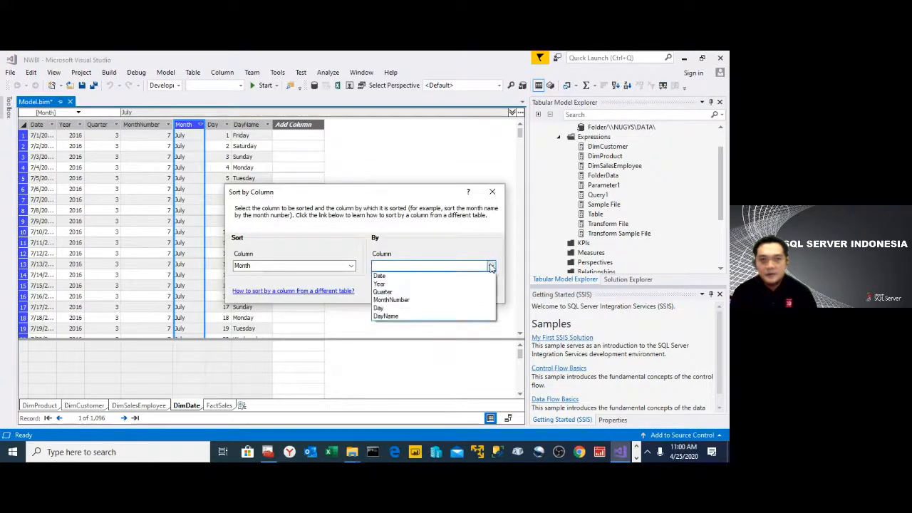
{"action": "left_click", "coordinate": [425, 300]}
{"action": "left_click", "coordinate": [429, 291]}
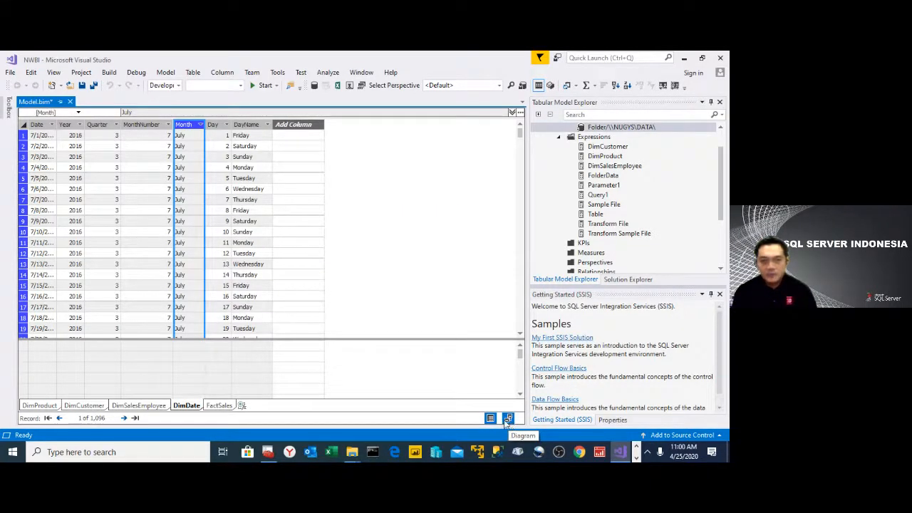
- Show the model as a diagram and move the FactSales table below the row of dimension tables
{"action": "left_click", "coordinate": [223, 406]}
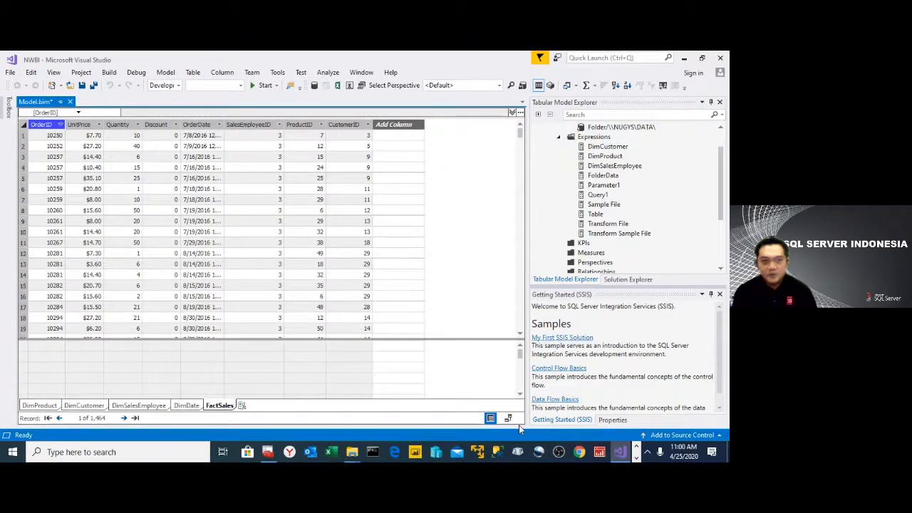
{"action": "left_click", "coordinate": [508, 418]}
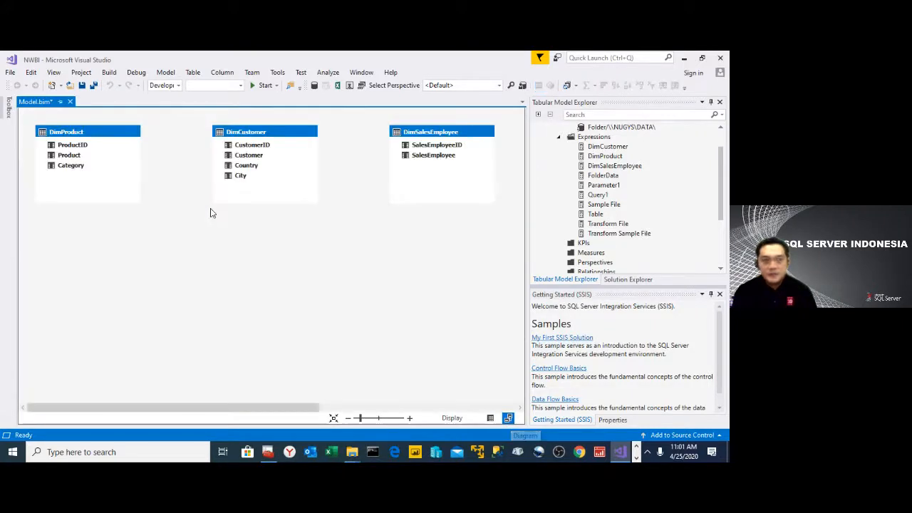
{"action": "left_click_drag", "start_coordinate": [271, 413], "coordinate": [368, 368]}
{"action": "scroll", "coordinate": [339, 280], "scroll_direction": "down", "scroll_amount": 1}
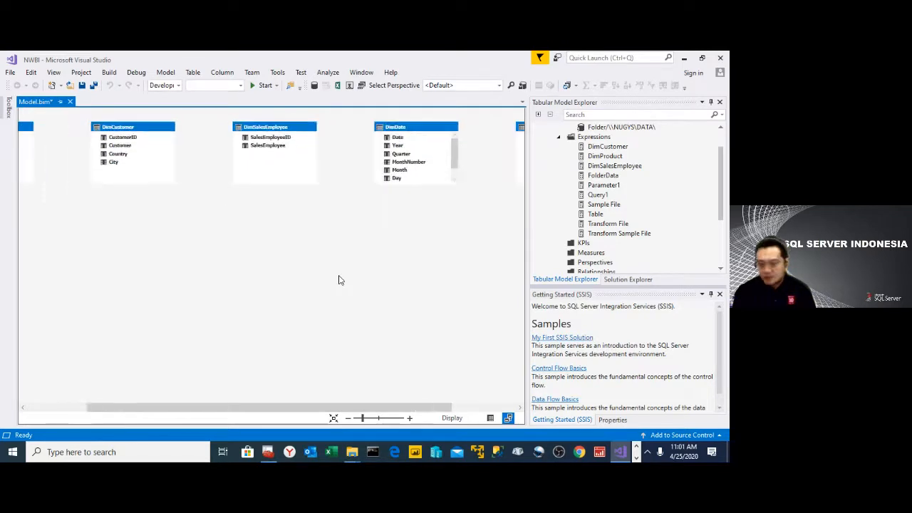
{"action": "scroll", "coordinate": [339, 280], "scroll_direction": "down", "scroll_amount": 1}
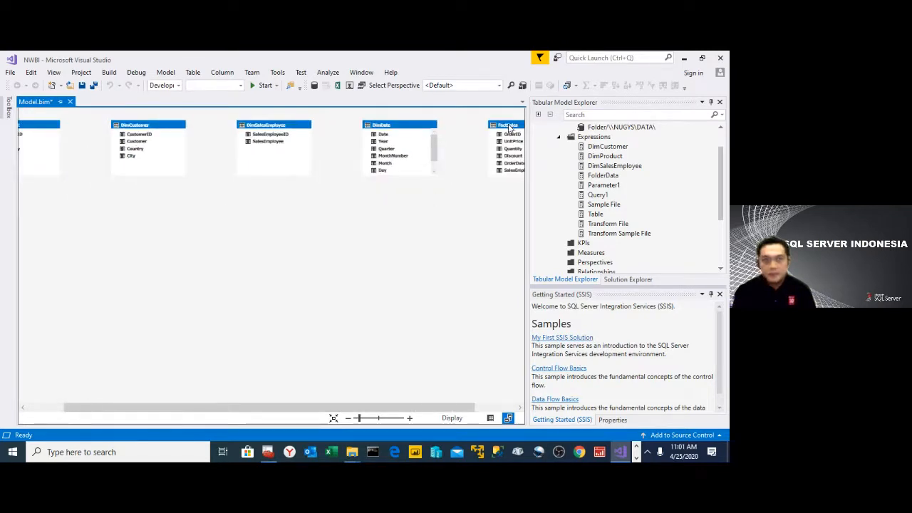
{"action": "left_click_drag", "start_coordinate": [509, 127], "coordinate": [65, 234]}
{"action": "scroll", "coordinate": [100, 265], "scroll_direction": "up", "scroll_amount": 2}
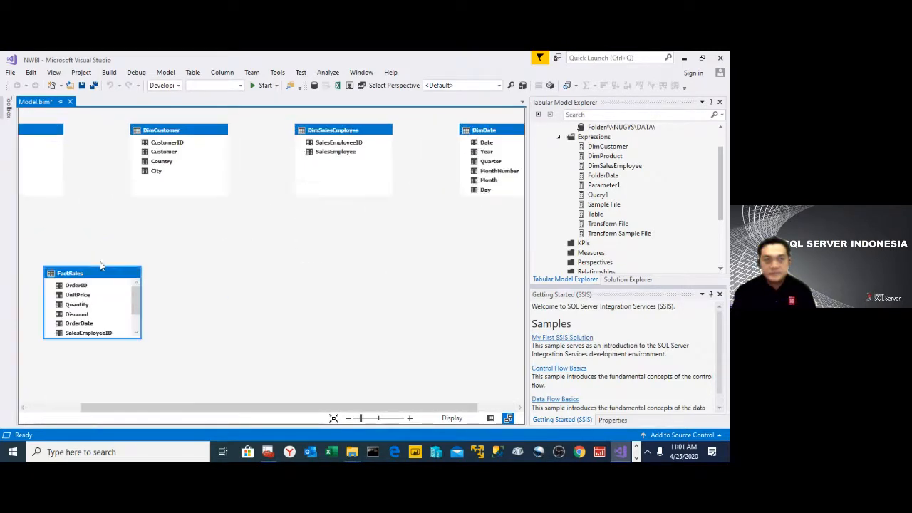
- Arrange DimSalesEmployee and DimDate in the lower area, centre FactSales among the dimension tables and enlarge it to show all its columns
{"action": "left_click_drag", "start_coordinate": [345, 131], "coordinate": [242, 325]}
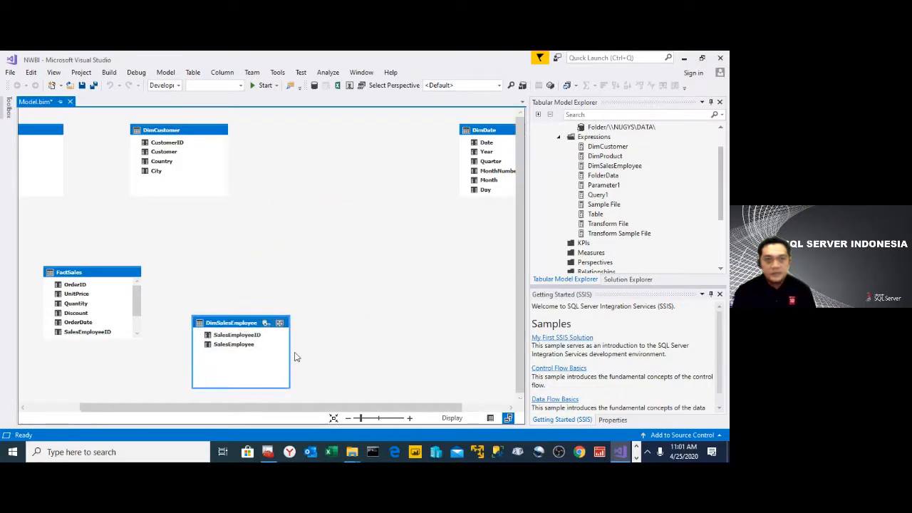
{"action": "left_click_drag", "start_coordinate": [470, 131], "coordinate": [69, 294]}
{"action": "left_click", "coordinate": [165, 278]}
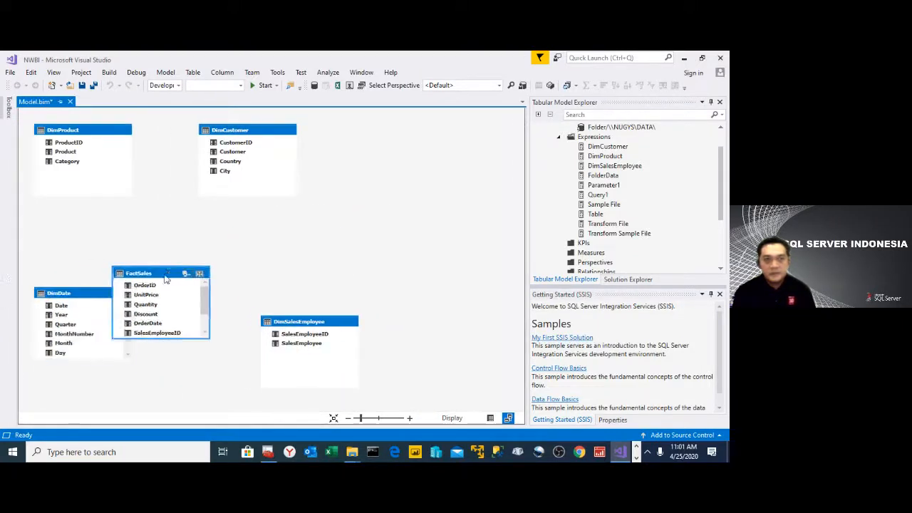
{"action": "left_click_drag", "start_coordinate": [166, 278], "coordinate": [197, 230]}
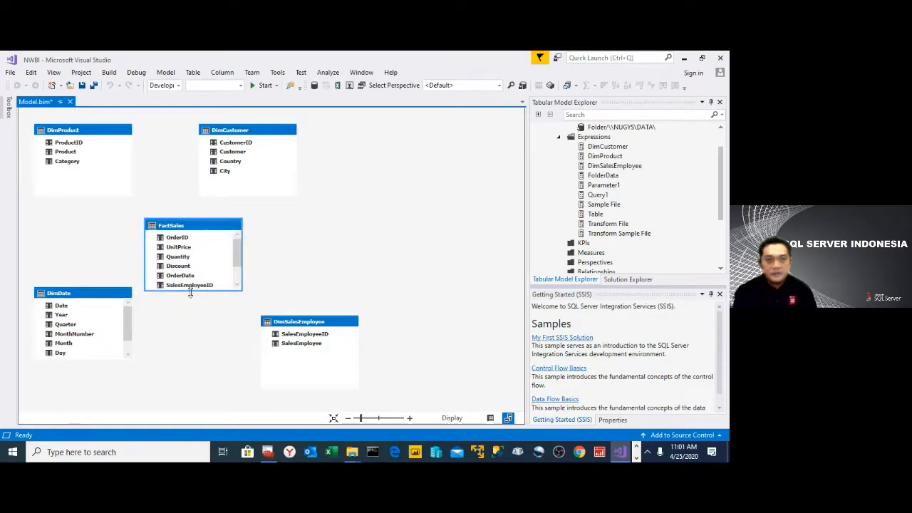
{"action": "left_click_drag", "start_coordinate": [190, 292], "coordinate": [196, 320]}
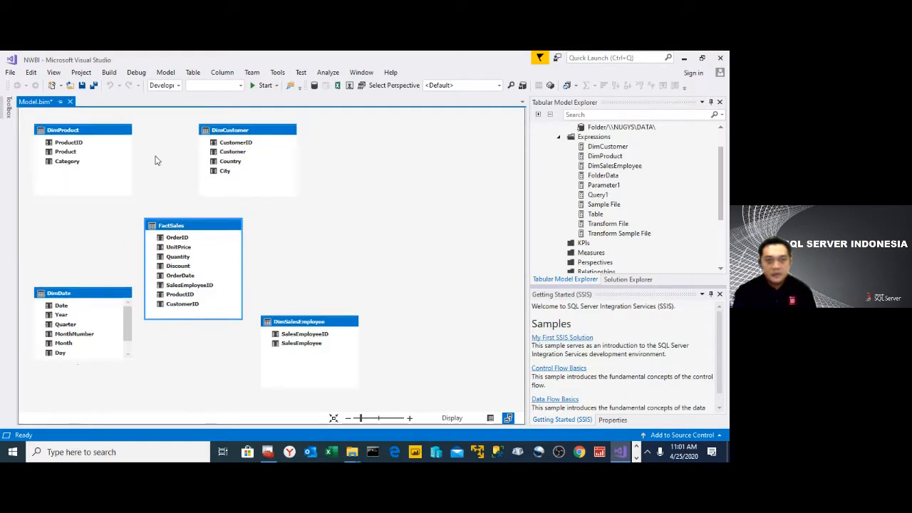
- Relate FactSales to DimProduct on ProductID, DimCustomer on CustomerID, DimDate from Date to OrderDate, and DimSalesEmployee on SalesEmployeeID, moving DimCustomer clear of FactSales
{"action": "left_click", "coordinate": [81, 132]}
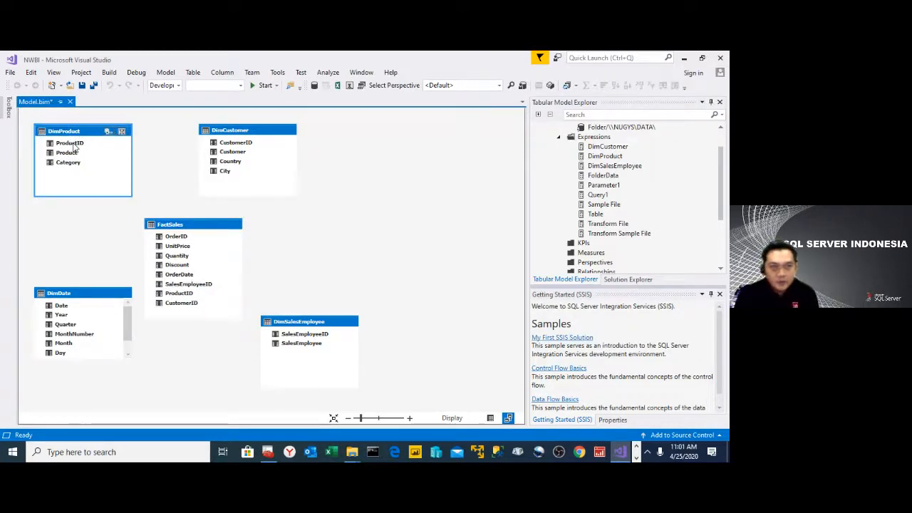
{"action": "left_click_drag", "start_coordinate": [74, 145], "coordinate": [193, 295]}
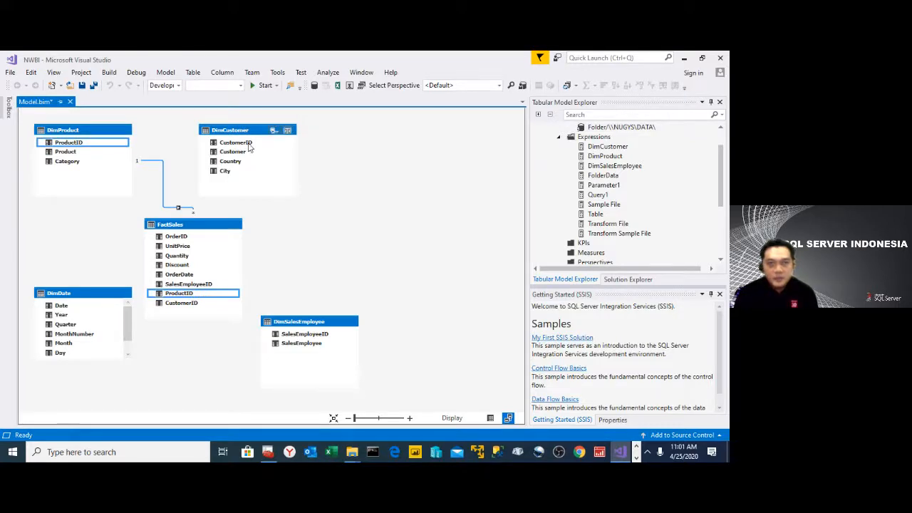
{"action": "left_click_drag", "start_coordinate": [249, 147], "coordinate": [192, 308]}
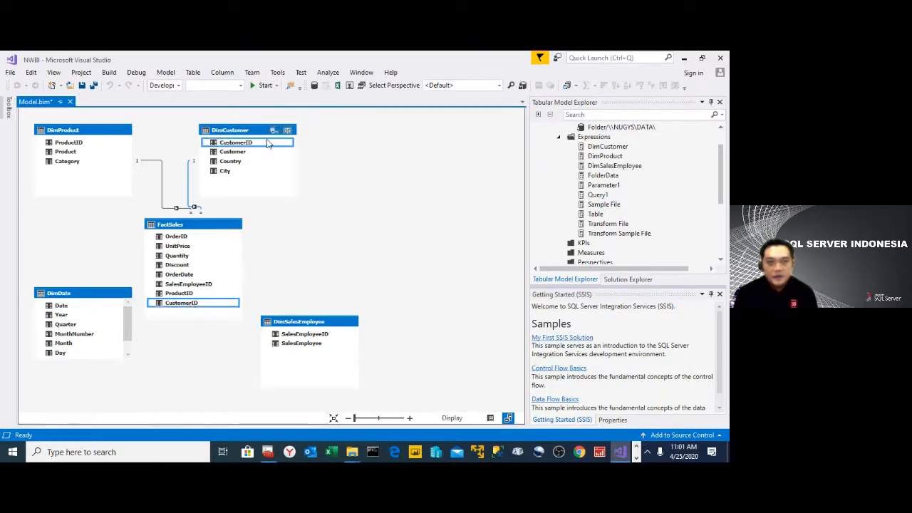
{"action": "left_click_drag", "start_coordinate": [257, 133], "coordinate": [311, 135]}
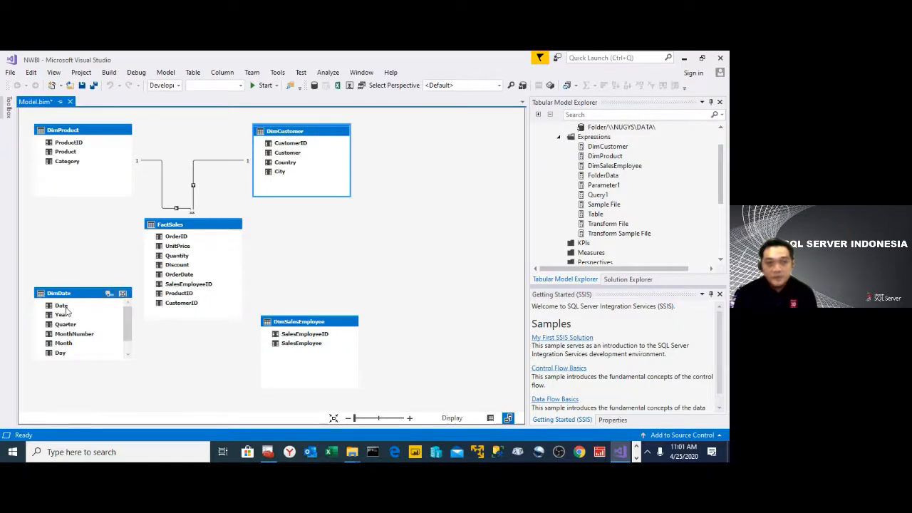
{"action": "left_click_drag", "start_coordinate": [62, 308], "coordinate": [192, 278]}
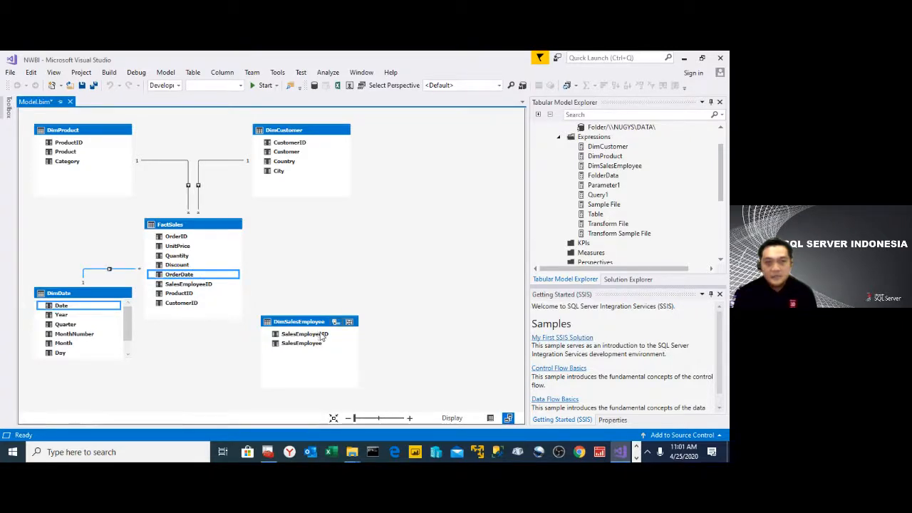
{"action": "left_click_drag", "start_coordinate": [321, 337], "coordinate": [194, 288]}
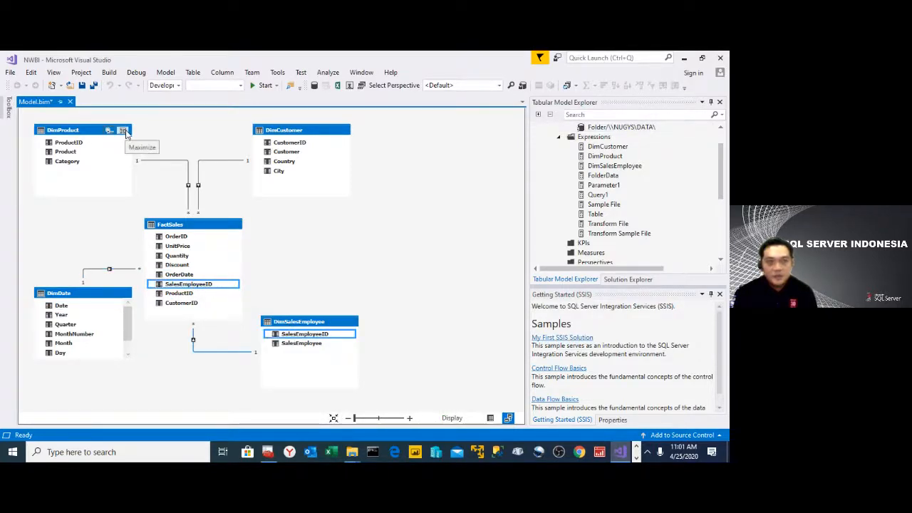
- Create a hierarchy named Products in DimProduct with the levels Category and Product, and restore the table to its normal size
{"action": "left_click", "coordinate": [122, 131]}
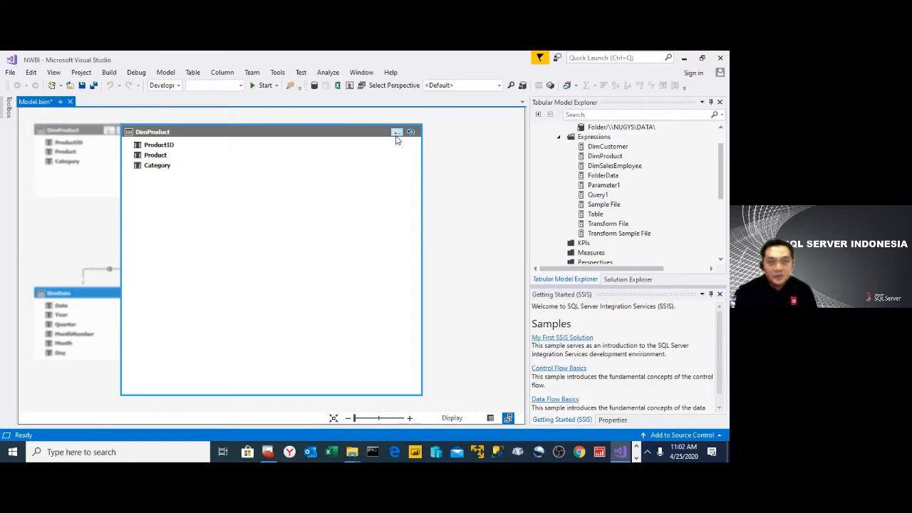
{"action": "left_click", "coordinate": [397, 132]}
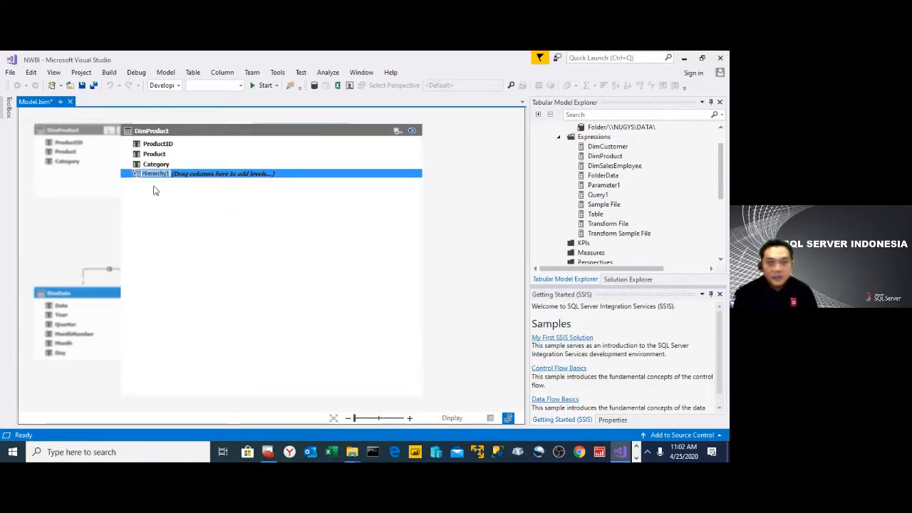
{"action": "type", "text": "Products"}
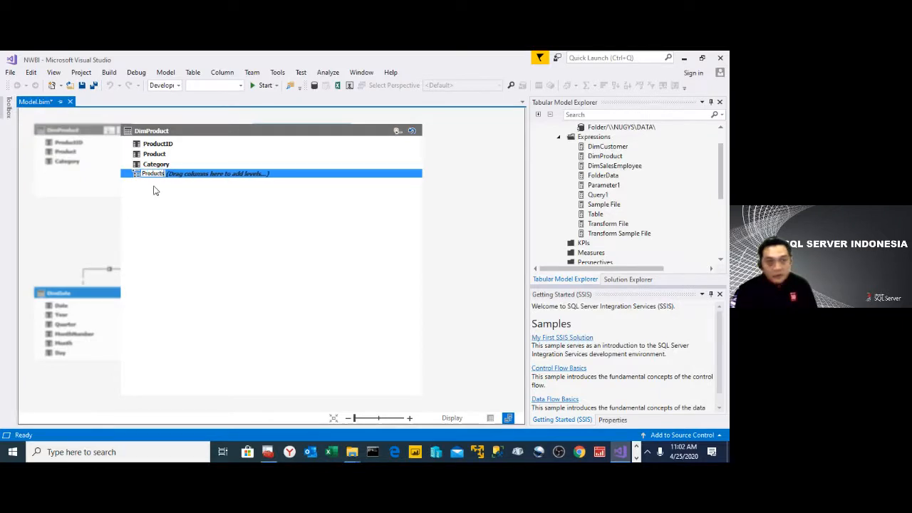
{"action": "key", "text": "Return"}
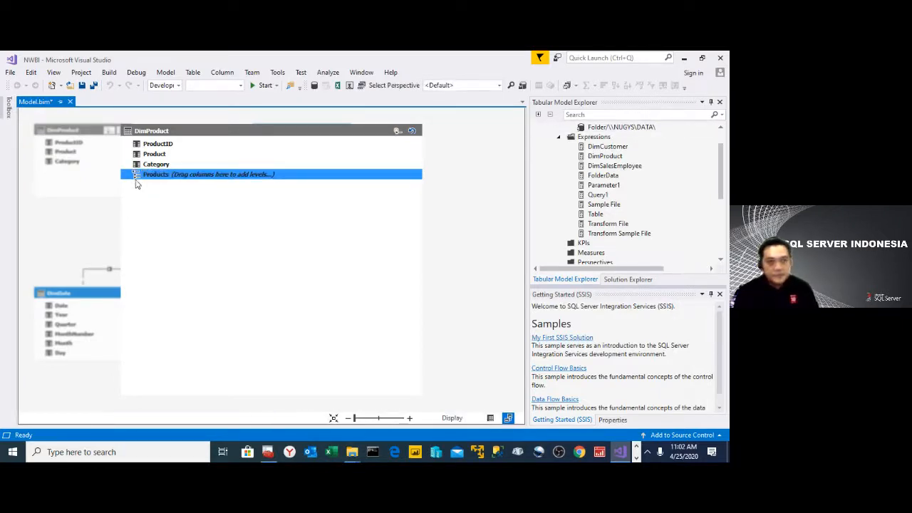
{"action": "left_click_drag", "start_coordinate": [157, 165], "coordinate": [188, 190]}
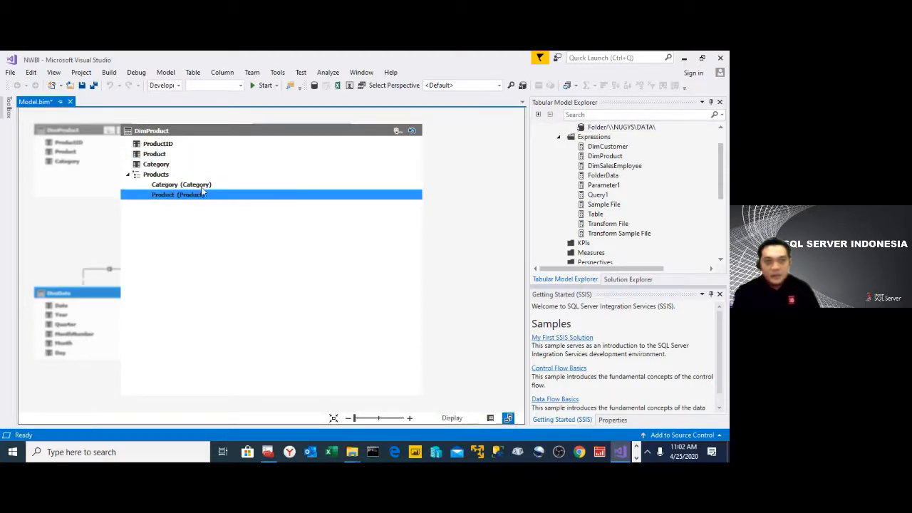
{"action": "left_click", "coordinate": [410, 130]}
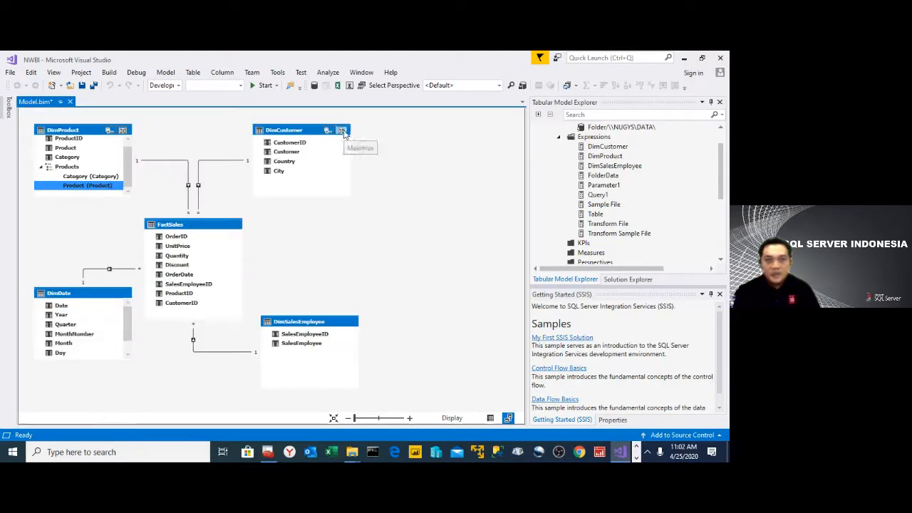
- Create a hierarchy named Customers in DimCustomer with the levels Country, City and Customer, and restore the table to its normal size
{"action": "left_click", "coordinate": [342, 131]}
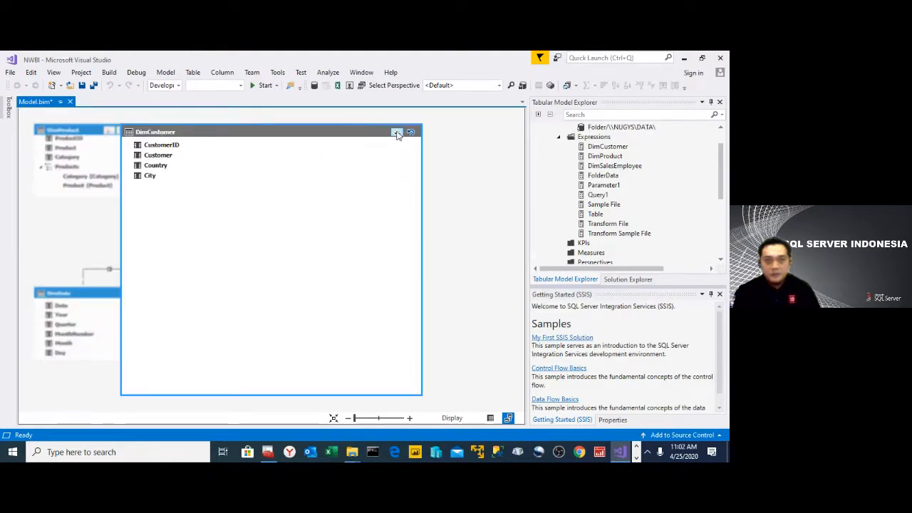
{"action": "left_click", "coordinate": [397, 132]}
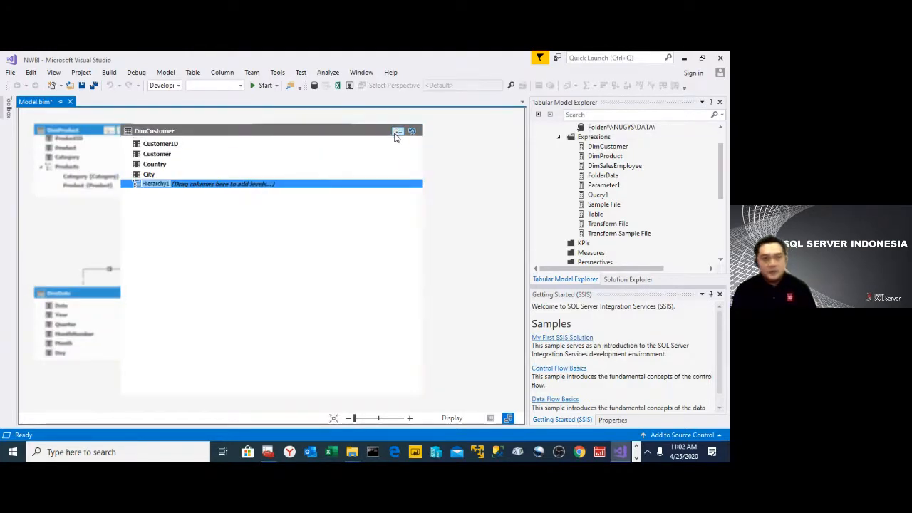
{"action": "type", "text": "Custo"}
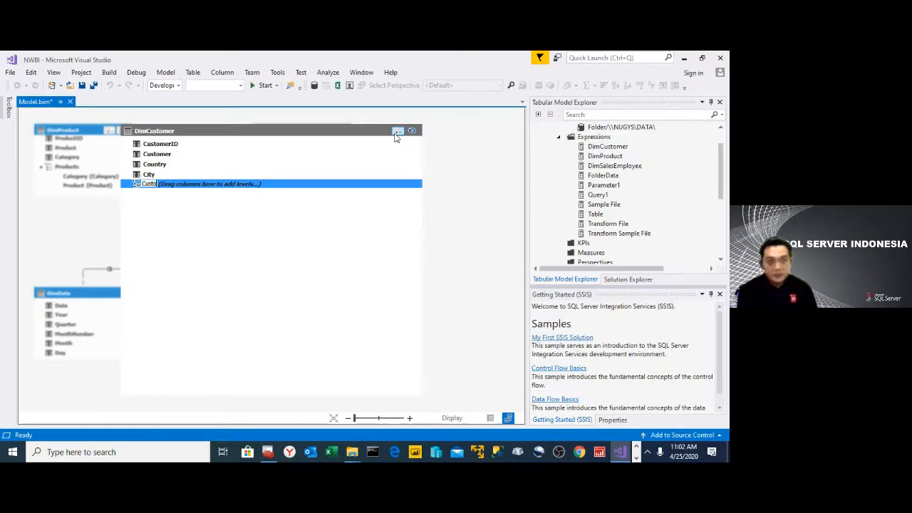
{"action": "type", "text": "mers"}
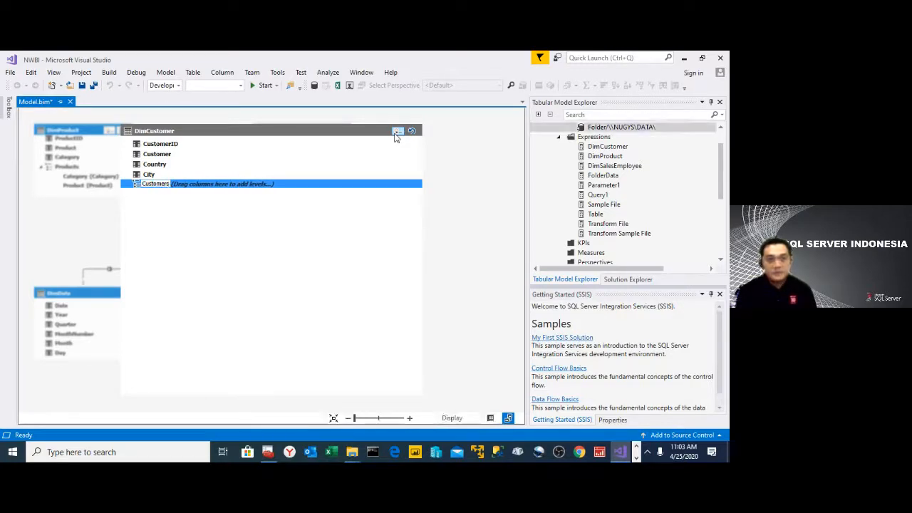
{"action": "key", "text": "Return"}
{"action": "left_click_drag", "start_coordinate": [161, 168], "coordinate": [174, 200]}
{"action": "left_click", "coordinate": [154, 176]}
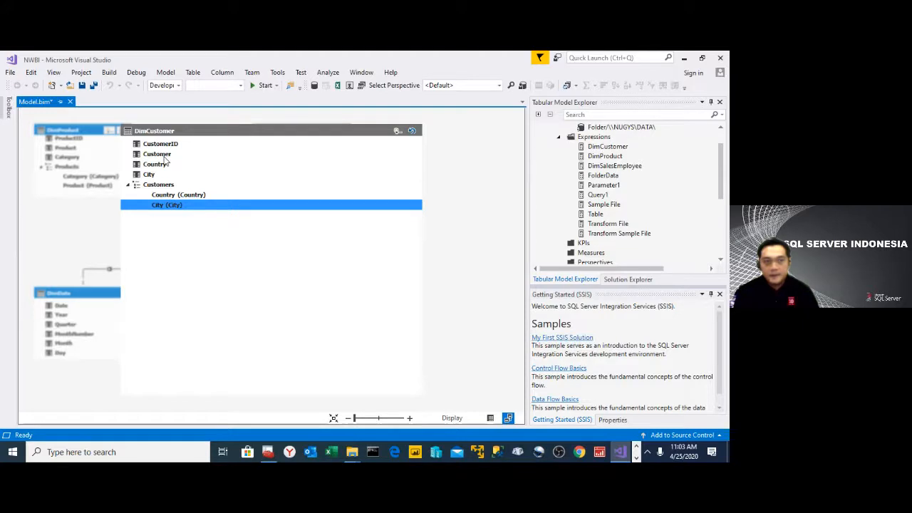
{"action": "left_click_drag", "start_coordinate": [164, 160], "coordinate": [178, 214]}
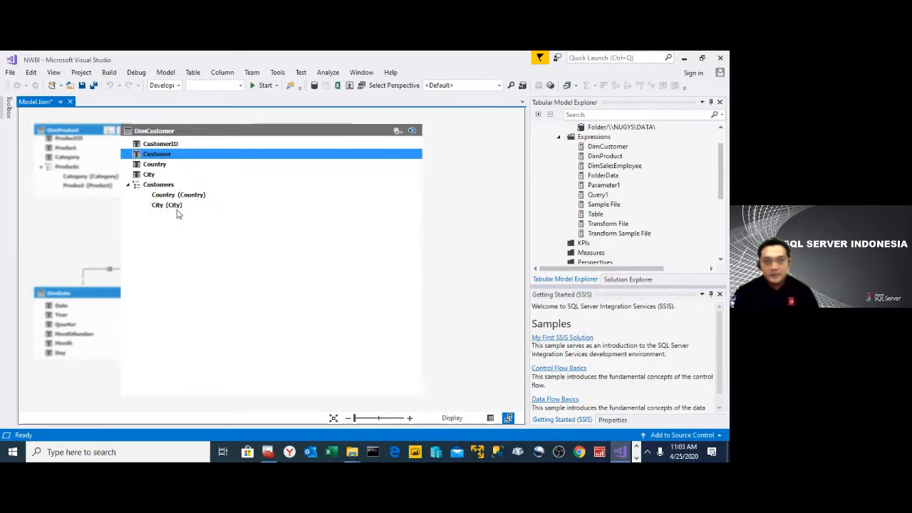
{"action": "left_click_drag", "start_coordinate": [161, 157], "coordinate": [168, 213]}
{"action": "left_click_drag", "start_coordinate": [162, 160], "coordinate": [166, 211]}
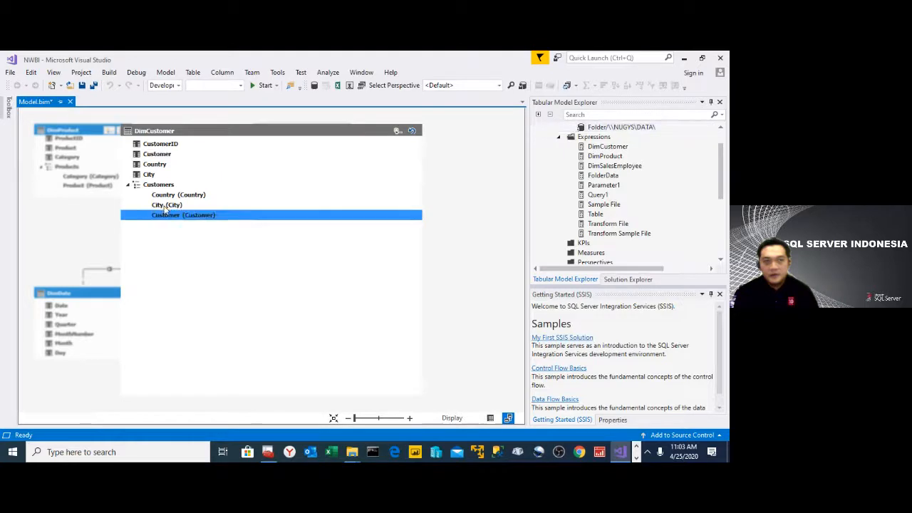
{"action": "left_click", "coordinate": [411, 130]}
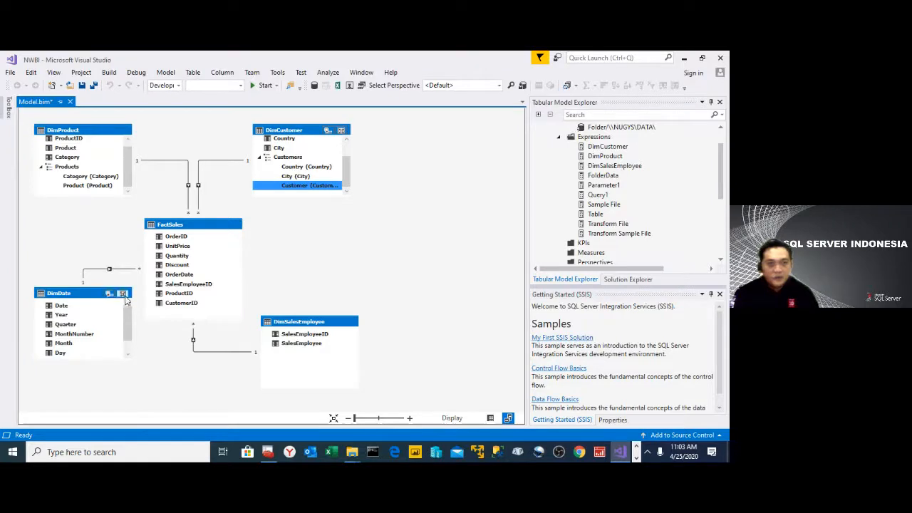
- Create a hierarchy named Calendar in DimDate with the levels Year, Quarter, Month and Day, and restore the table to its normal size
{"action": "left_click", "coordinate": [126, 293]}
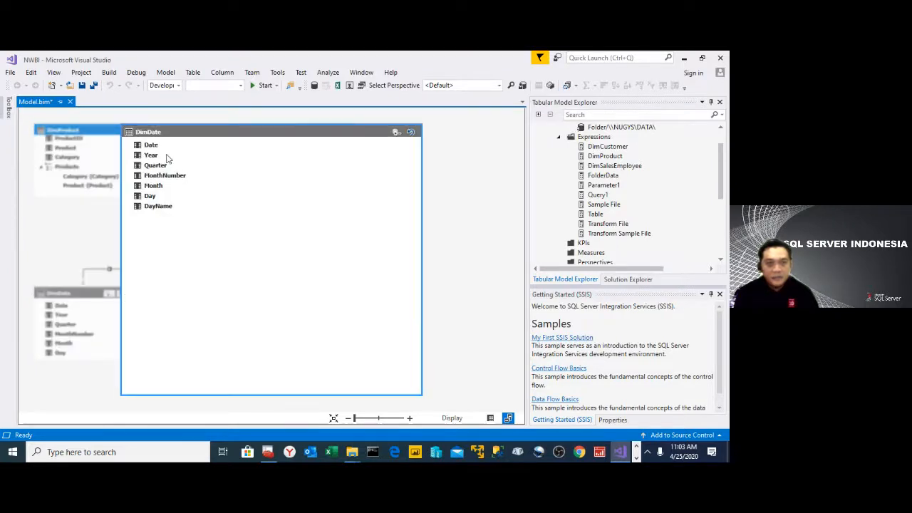
{"action": "left_click", "coordinate": [397, 133]}
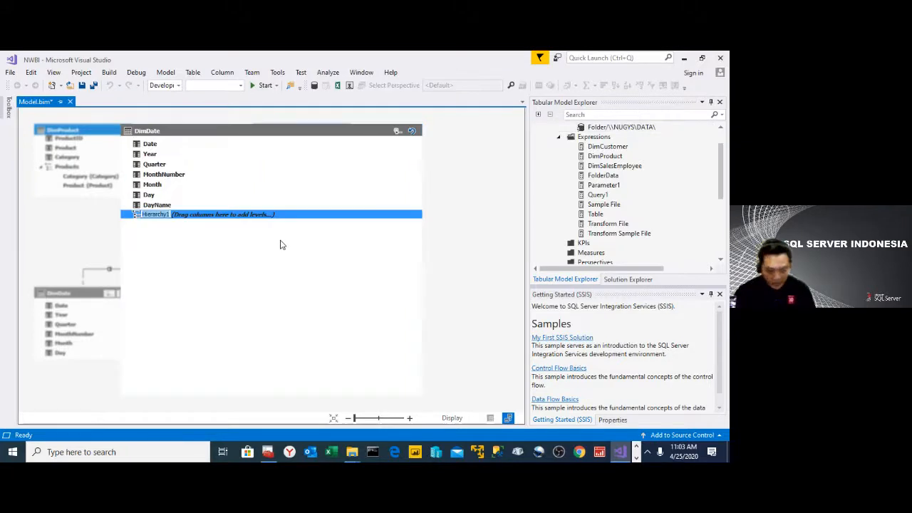
{"action": "type", "text": "Ca"}
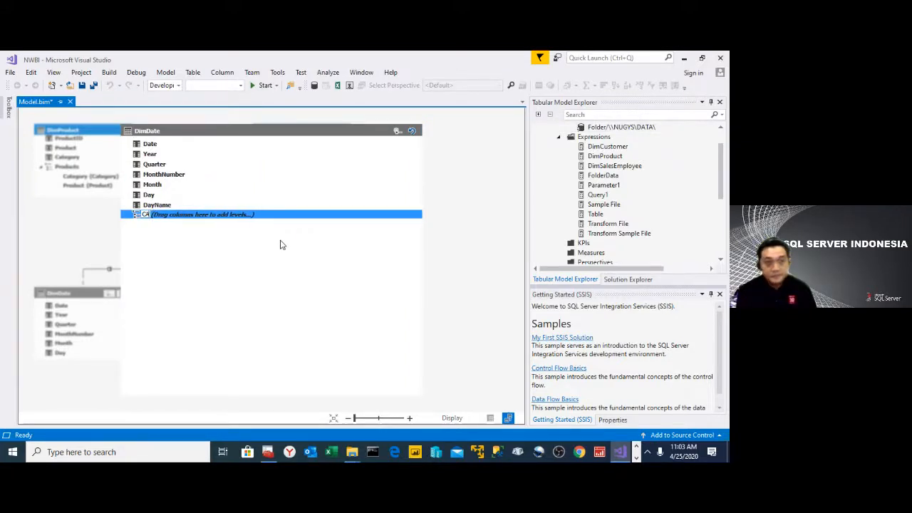
{"action": "type", "text": "lendar"}
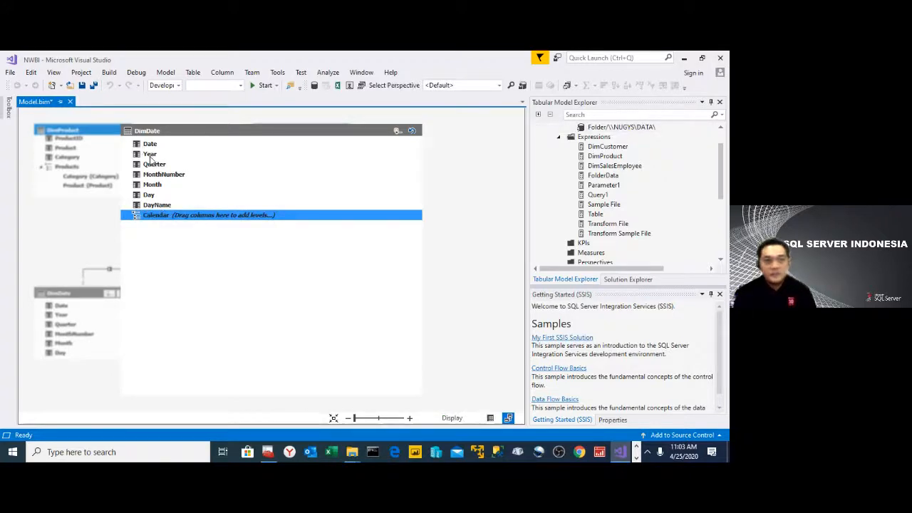
{"action": "left_click_drag", "start_coordinate": [149, 154], "coordinate": [170, 220]}
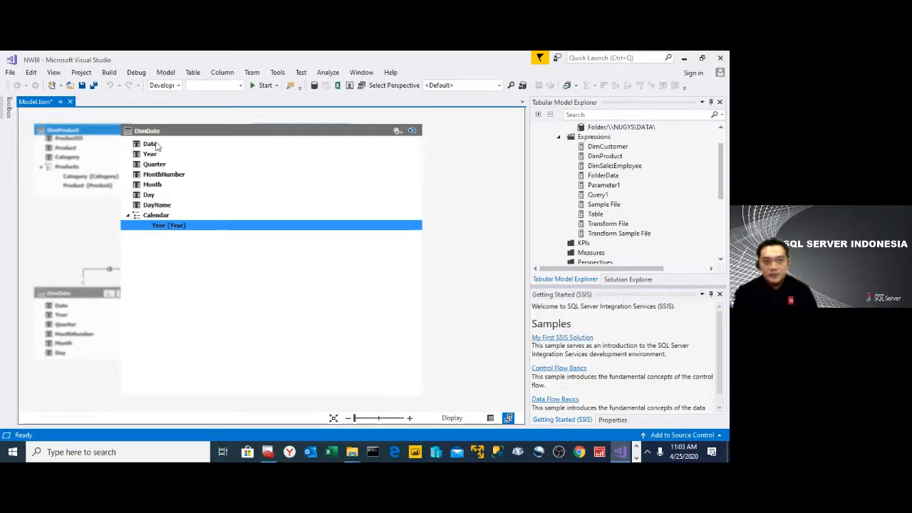
{"action": "left_click_drag", "start_coordinate": [159, 166], "coordinate": [179, 233]}
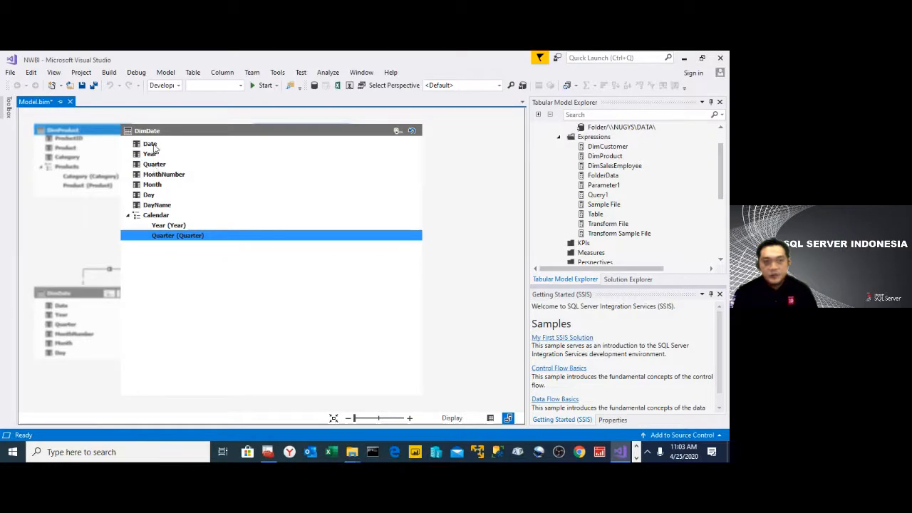
{"action": "left_click_drag", "start_coordinate": [158, 191], "coordinate": [171, 243]}
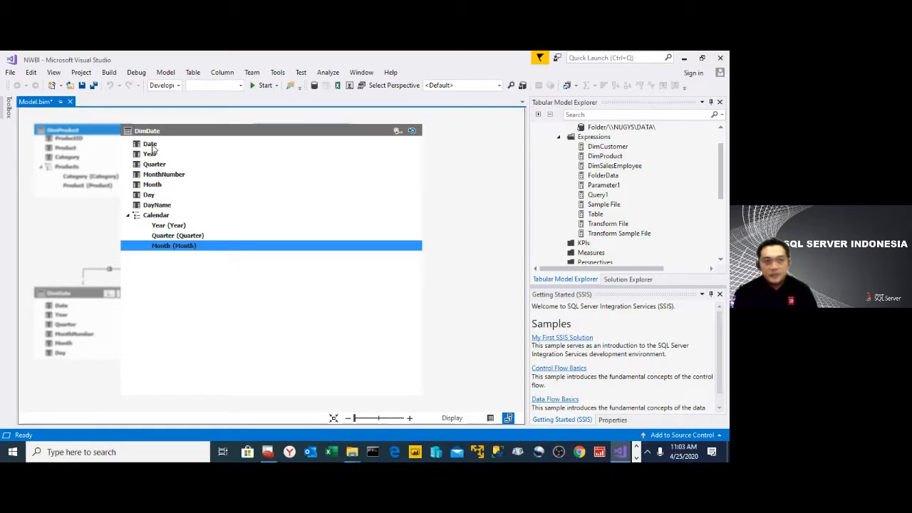
{"action": "left_click_drag", "start_coordinate": [155, 196], "coordinate": [172, 266]}
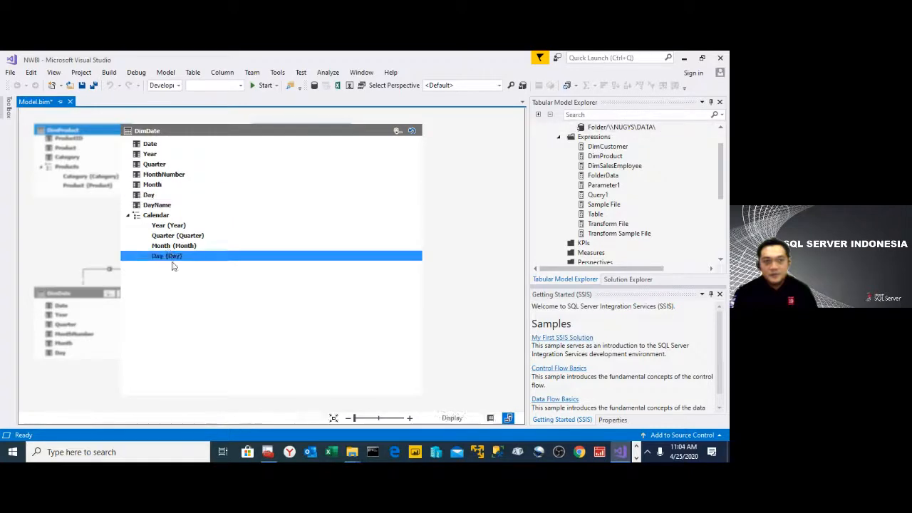
{"action": "left_click", "coordinate": [411, 132]}
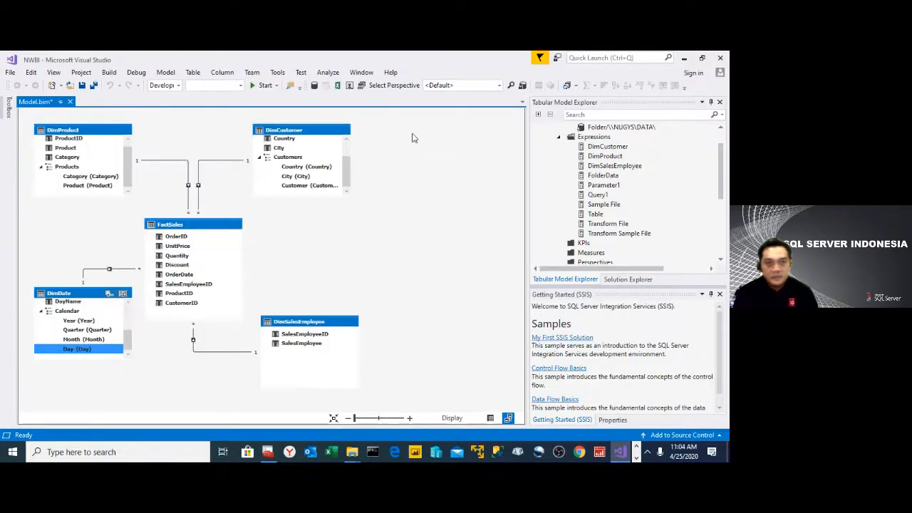
- Switch the model from the diagram to the data grid and show the DimDate table
{"action": "left_click", "coordinate": [491, 419]}
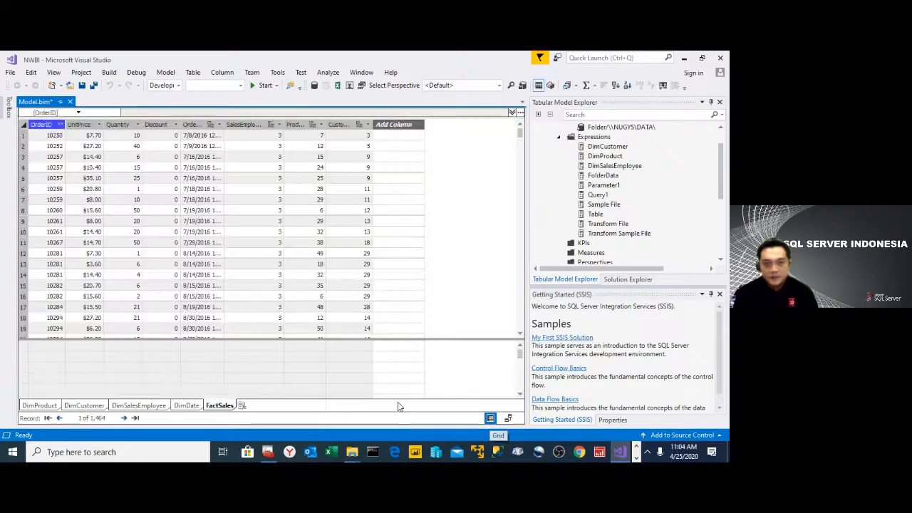
{"action": "left_click", "coordinate": [187, 405]}
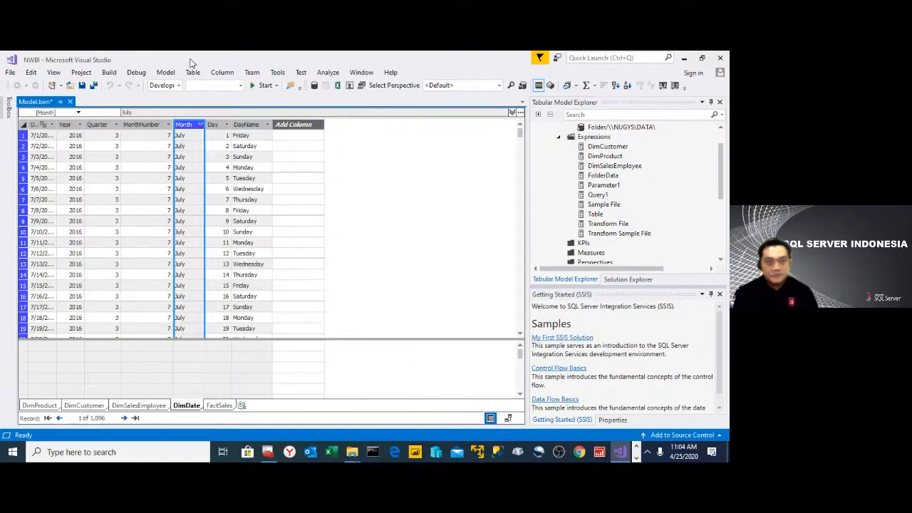
{"action": "left_click", "coordinate": [193, 73]}
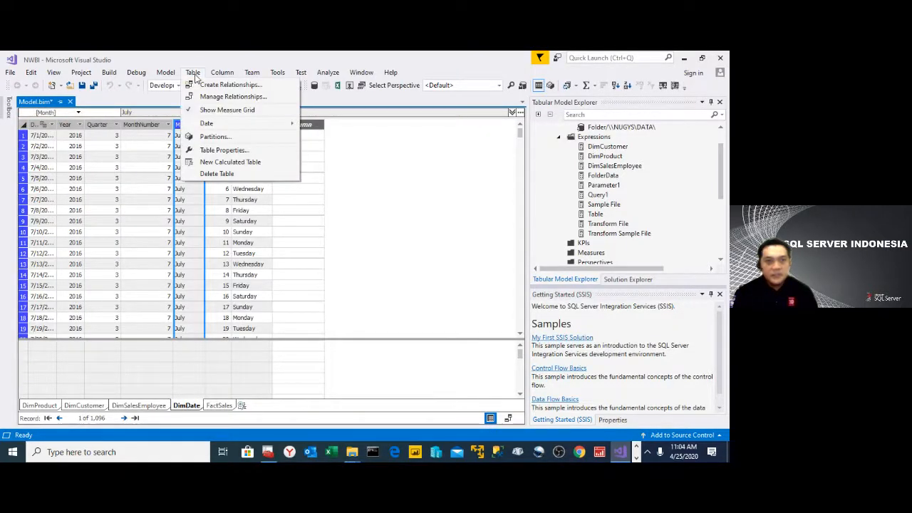
{"action": "left_click", "coordinate": [216, 150]}
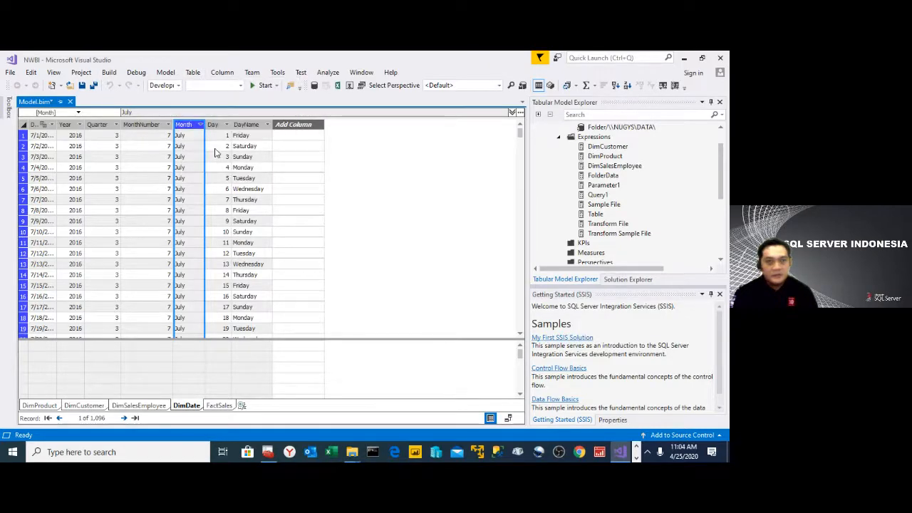
{"action": "left_click", "coordinate": [240, 350]}
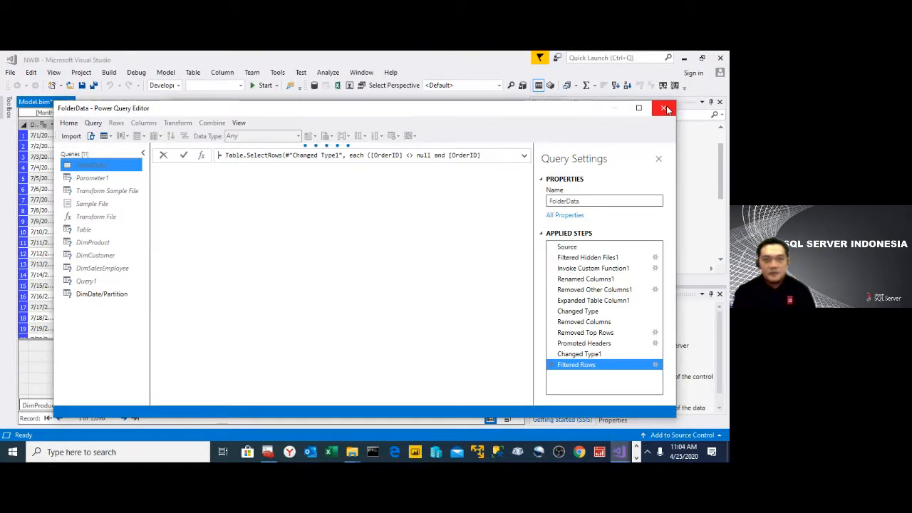
{"action": "left_click", "coordinate": [665, 108]}
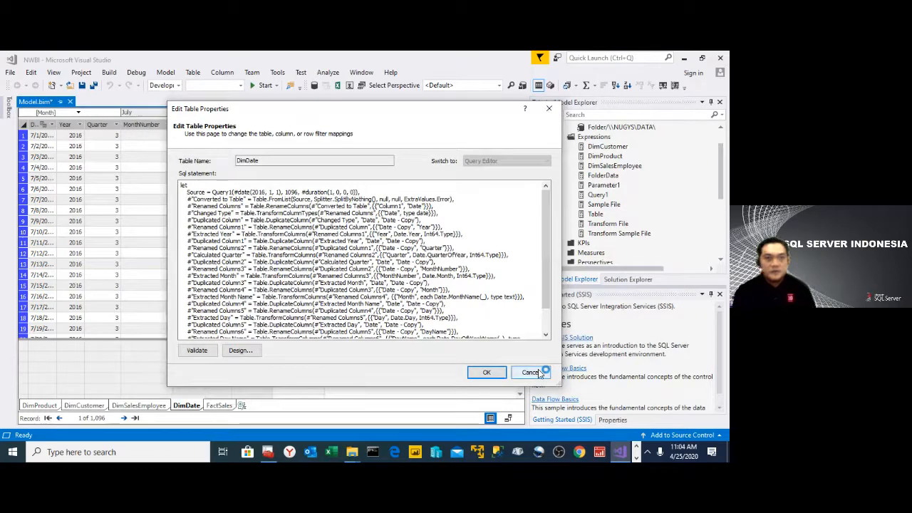
{"action": "left_click", "coordinate": [166, 73]}
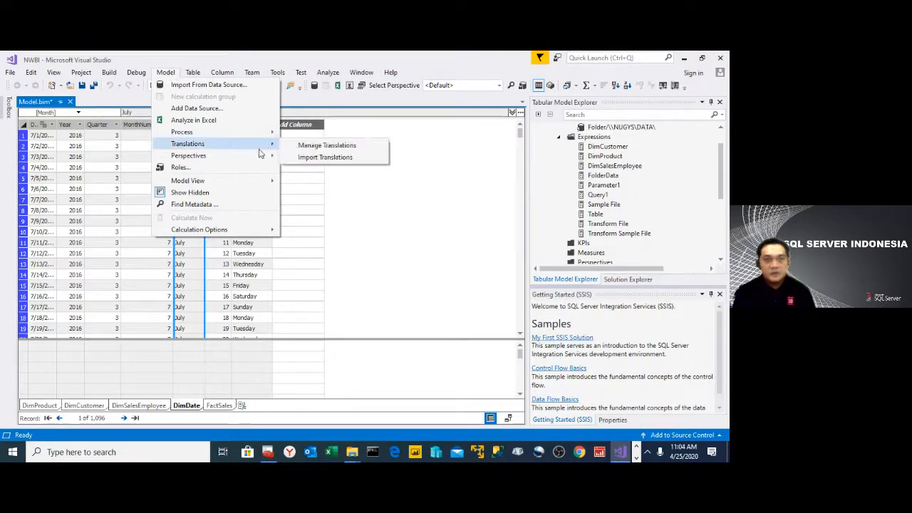
{"action": "mouse_move", "coordinate": [234, 185]}
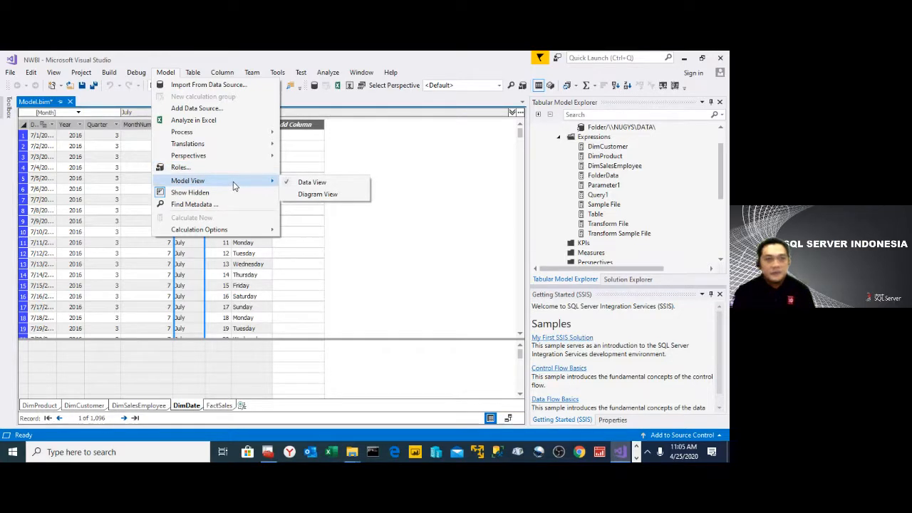
{"action": "left_click", "coordinate": [101, 155]}
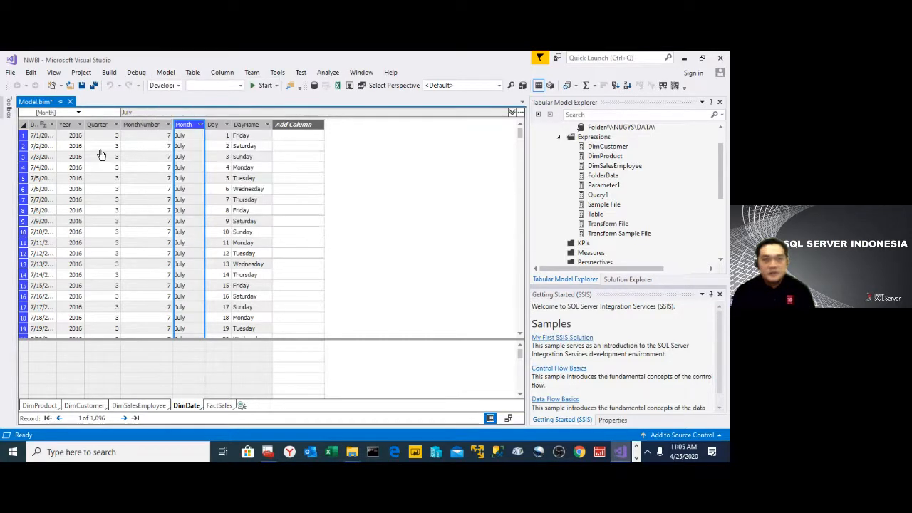
- Save the model and add a calculated column named Sales to the FactSales table
{"action": "left_click", "coordinate": [81, 85]}
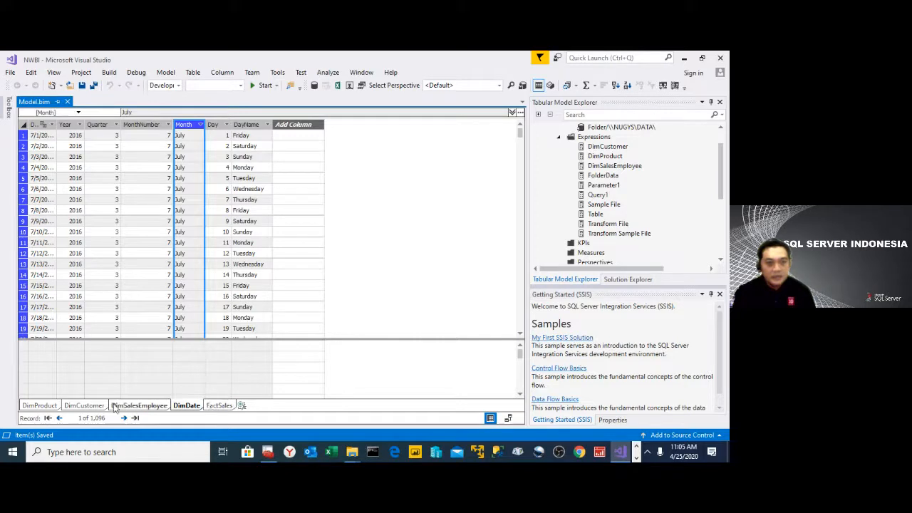
{"action": "left_click", "coordinate": [219, 406]}
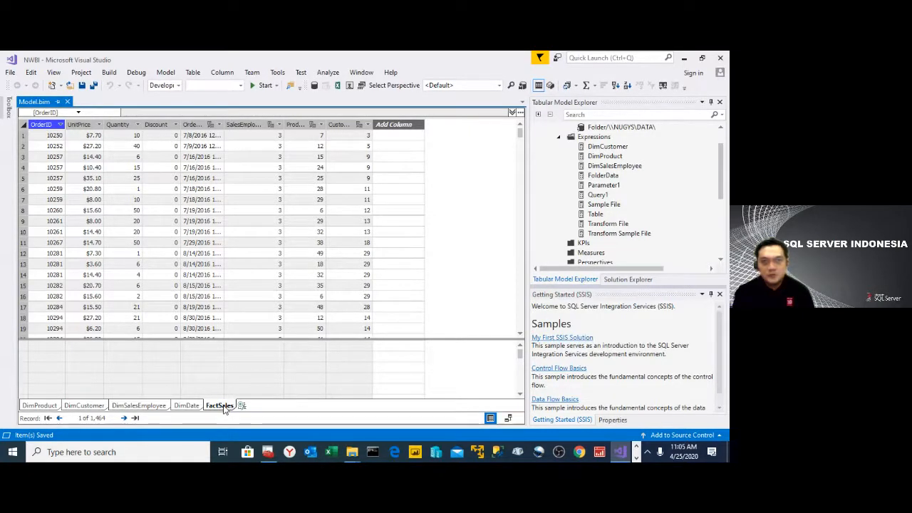
{"action": "double_click", "coordinate": [409, 124]}
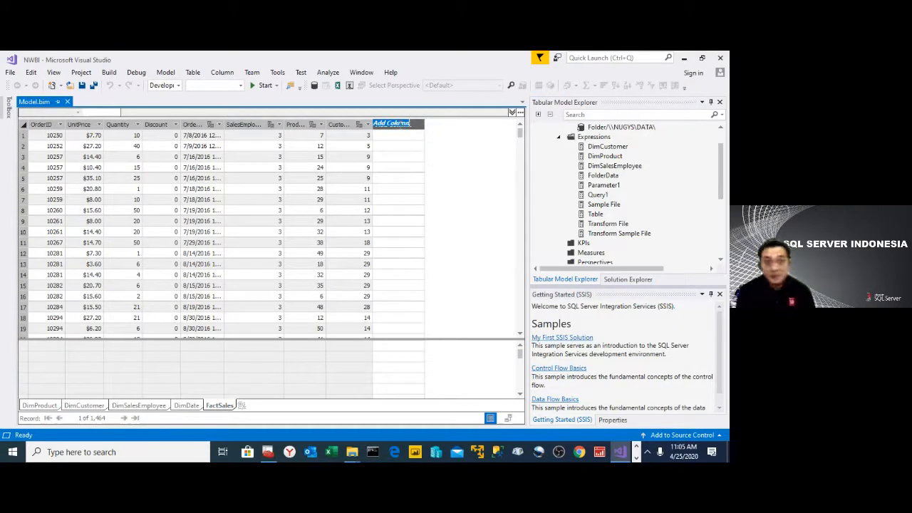
{"action": "type", "text": "S"}
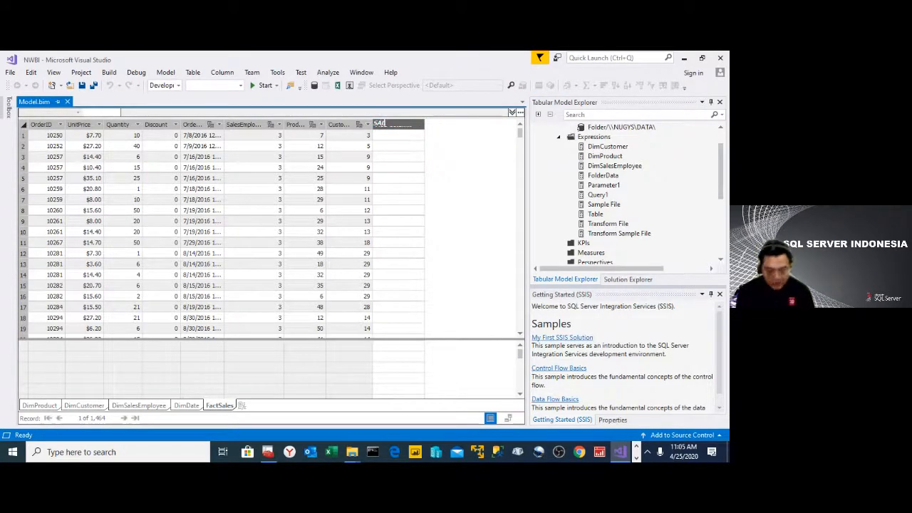
{"action": "type", "text": "AL"}
{"action": "key", "text": "BackSpace"}
{"action": "key", "text": "BackSpace"}
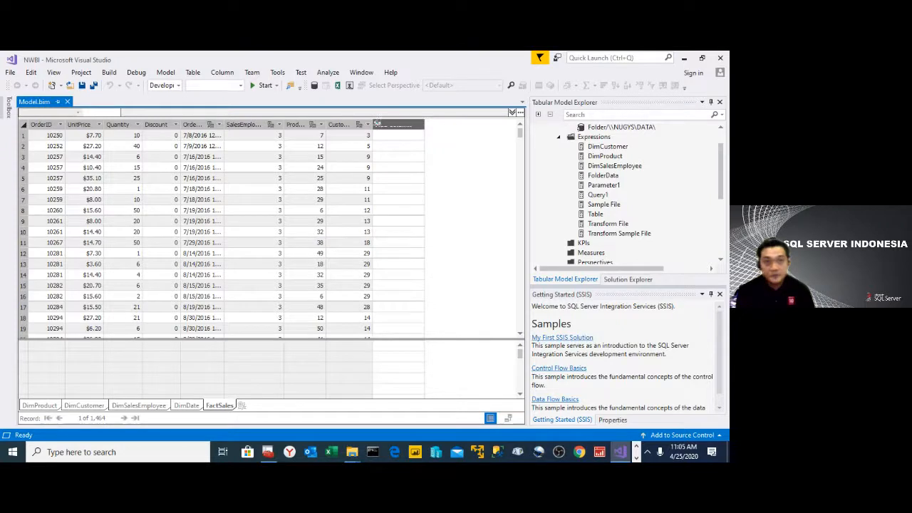
{"action": "key", "text": "Return"}
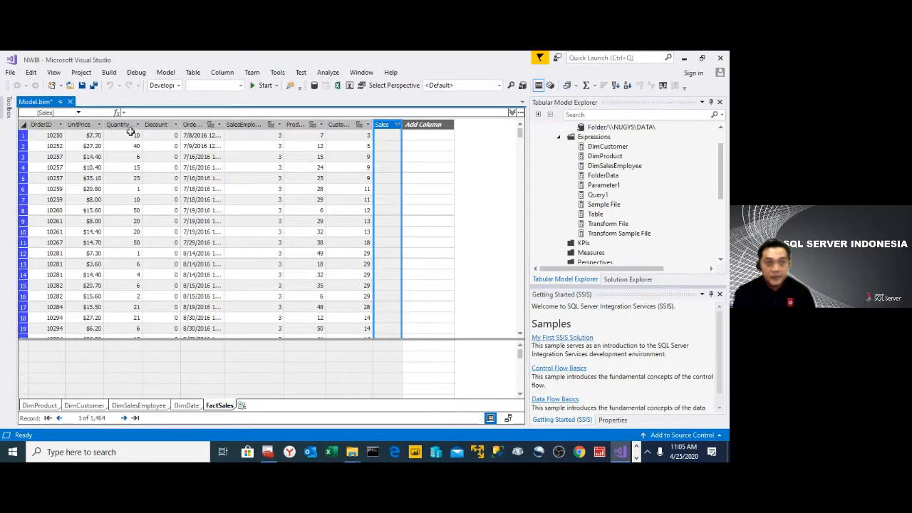
- Define the Sales column with the formula =[UnitPrice]*[Quantity]*(1-[Discount])
{"action": "left_click", "coordinate": [169, 112]}
{"action": "type", "text": "="}
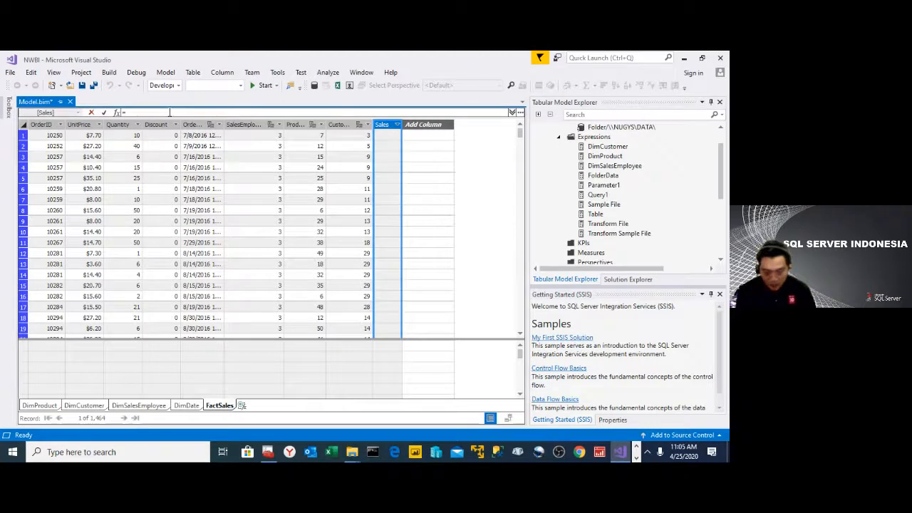
{"action": "type", "text": "[UnitPrice]"}
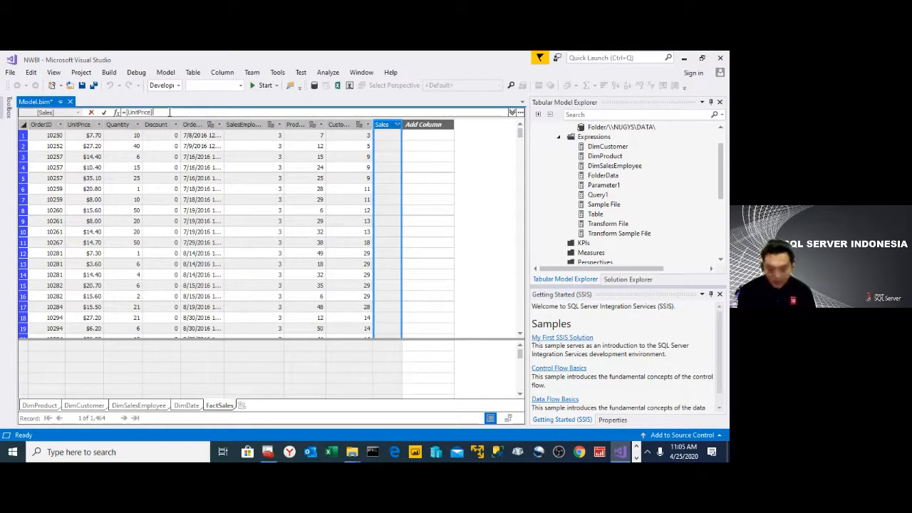
{"action": "type", "text": "*[Q"}
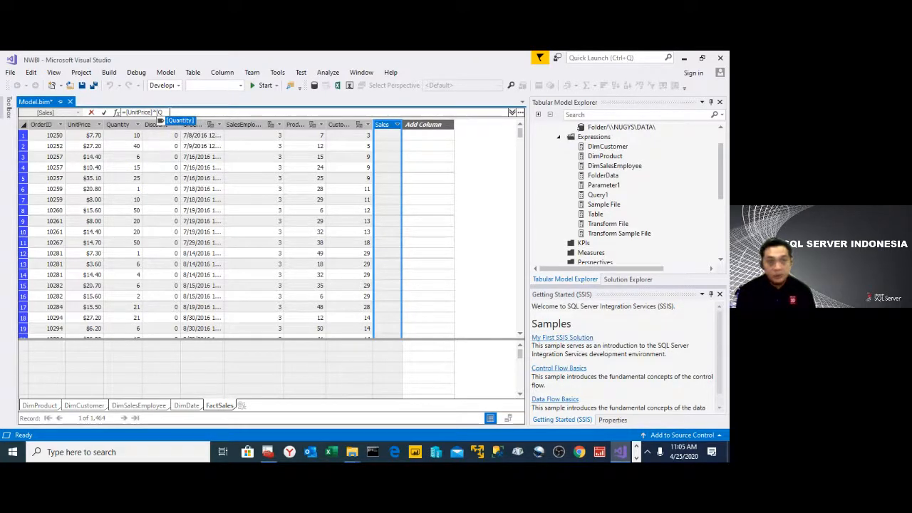
{"action": "type", "text": "uantity]*(1"}
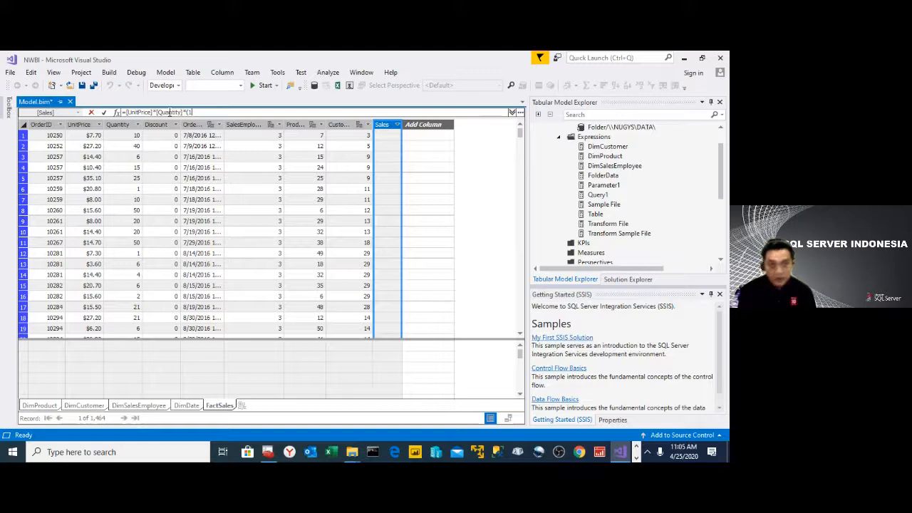
{"action": "type", "text": "-[Discount])"}
{"action": "key", "text": "Return"}
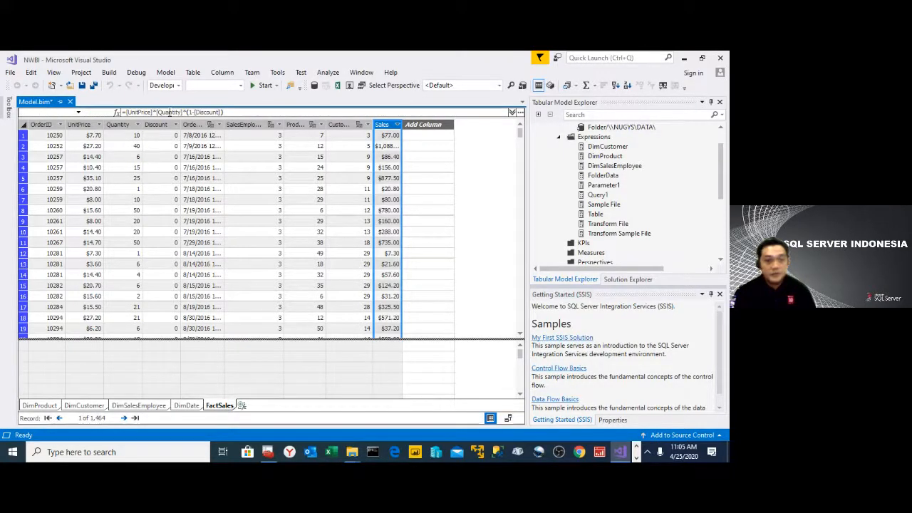
- Widen the Sales column to fit its values and add a Sum measure beneath it in the measure grid
{"action": "right_click", "coordinate": [387, 123]}
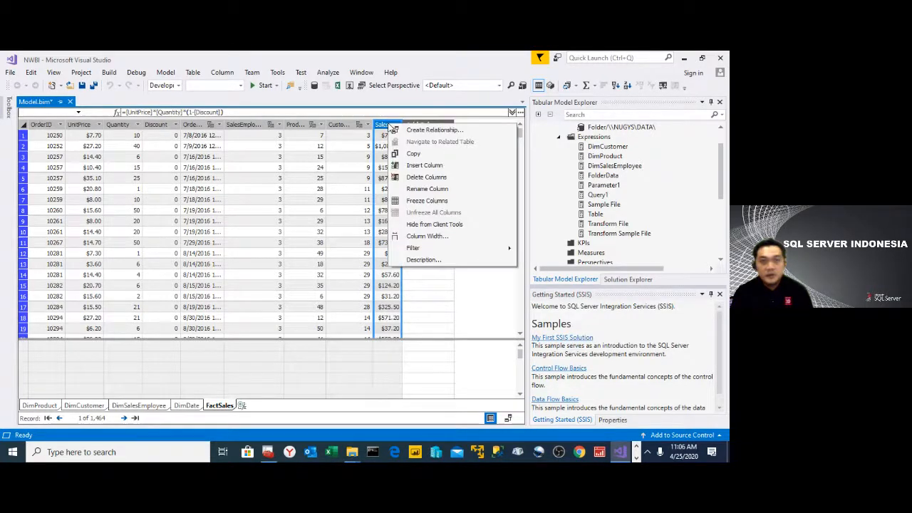
{"action": "left_click", "coordinate": [397, 392]}
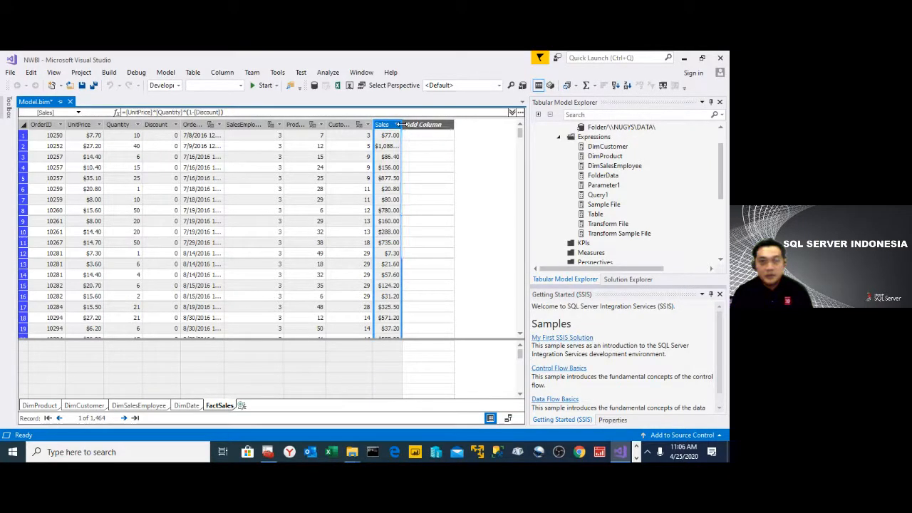
{"action": "double_click", "coordinate": [398, 124]}
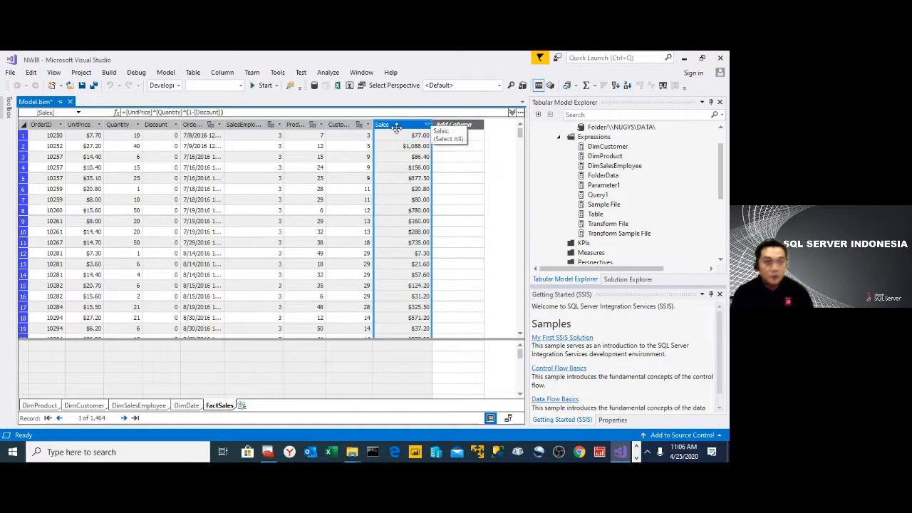
{"action": "left_click", "coordinate": [400, 349]}
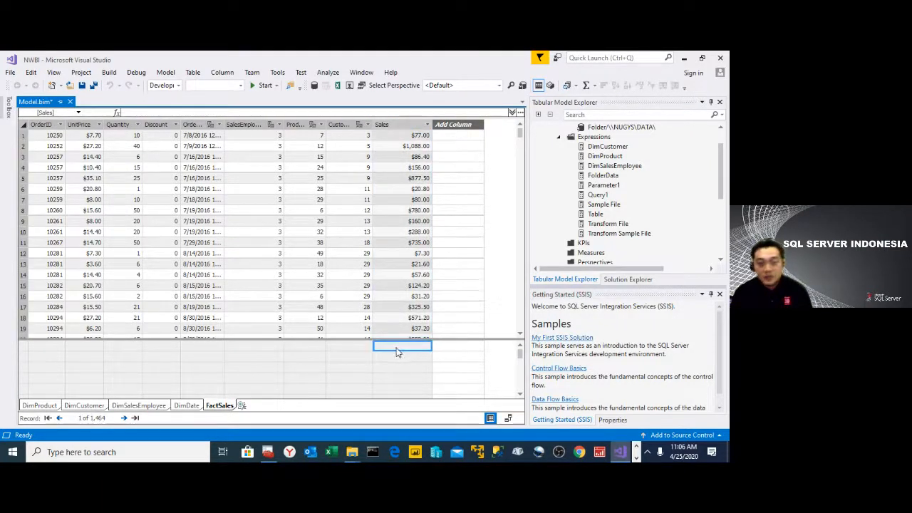
{"action": "left_click", "coordinate": [587, 86]}
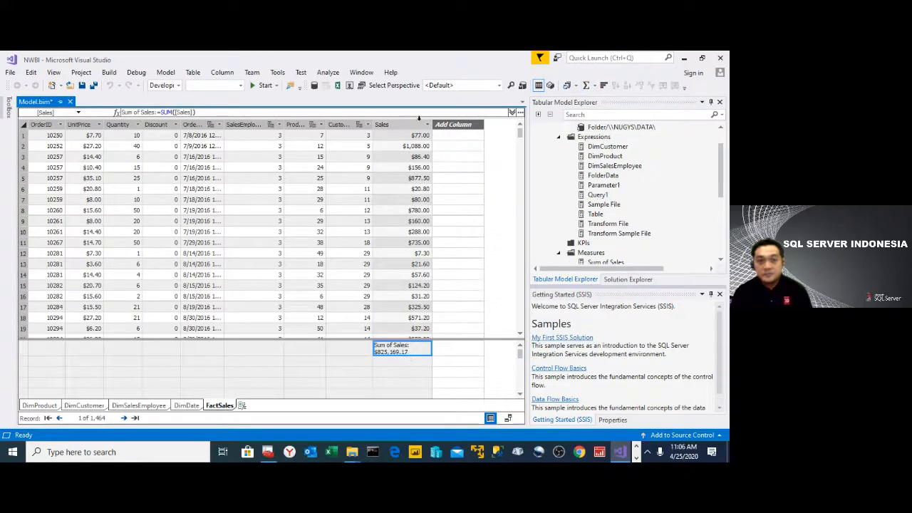
- Show the DimProduct table and widen its Category column so the full category names fit
{"action": "left_click", "coordinate": [196, 409]}
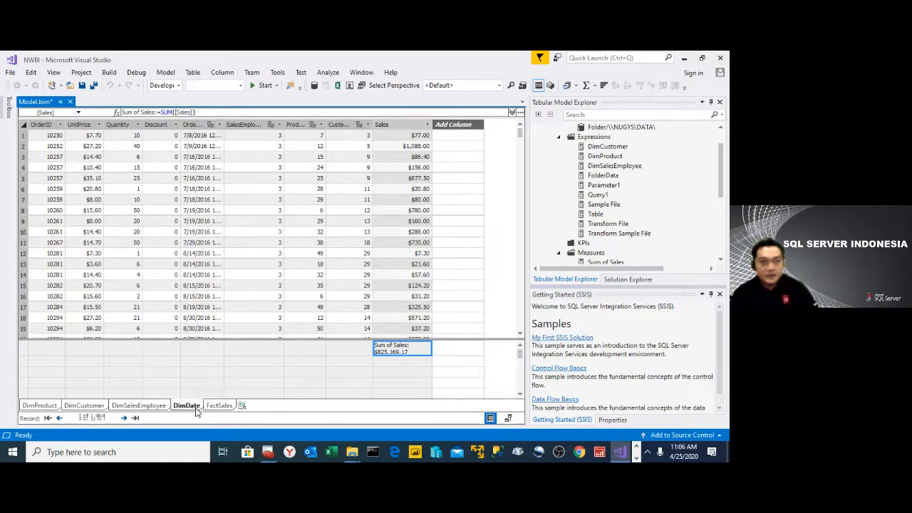
{"action": "left_click", "coordinate": [138, 405]}
{"action": "left_click", "coordinate": [85, 406]}
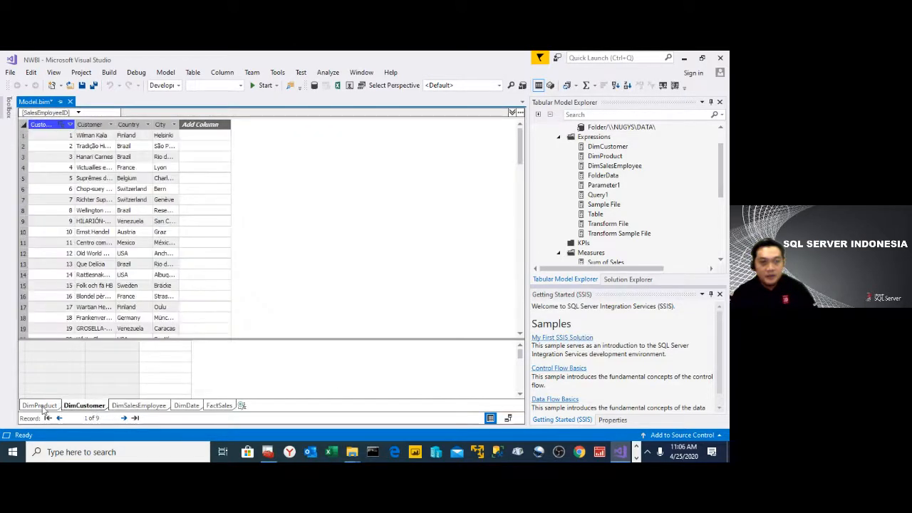
{"action": "left_click", "coordinate": [40, 405]}
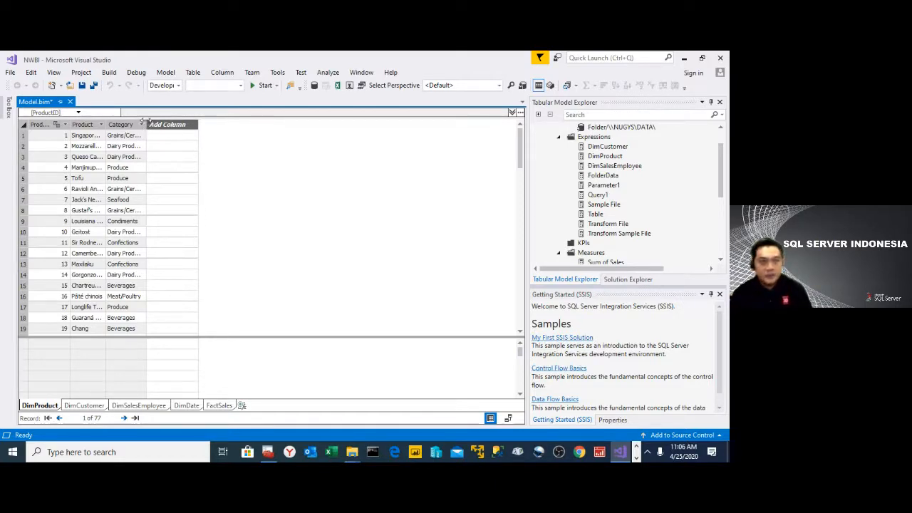
{"action": "left_click_drag", "start_coordinate": [142, 121], "coordinate": [177, 125]}
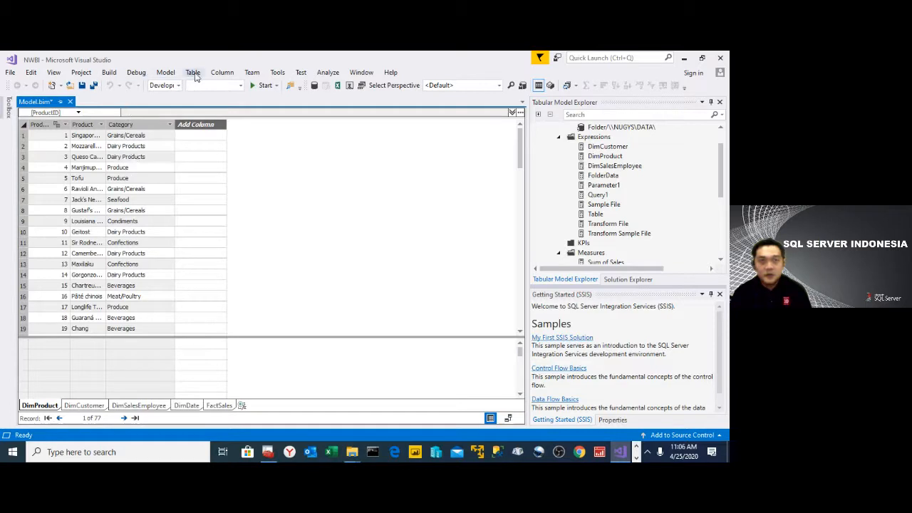
- Open the model's Role Manager and create a role named Role A with the Read permission
{"action": "left_click", "coordinate": [167, 74]}
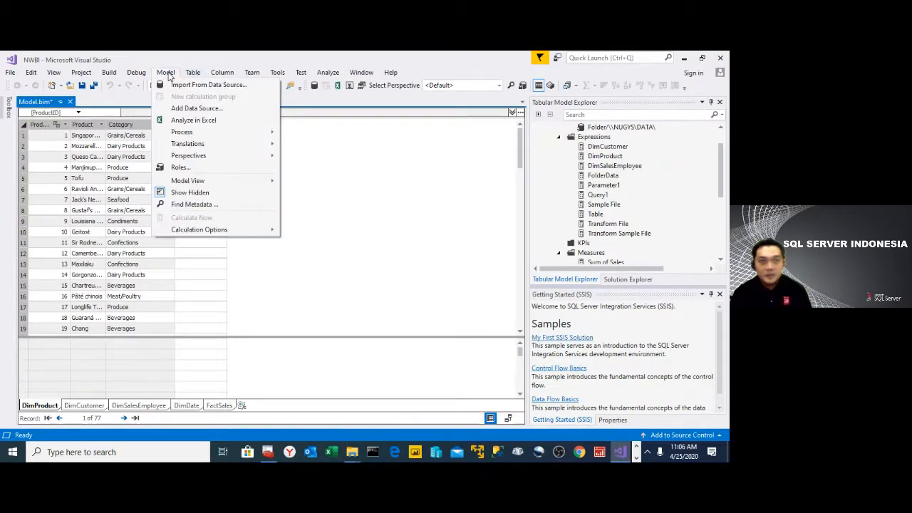
{"action": "left_click", "coordinate": [180, 168]}
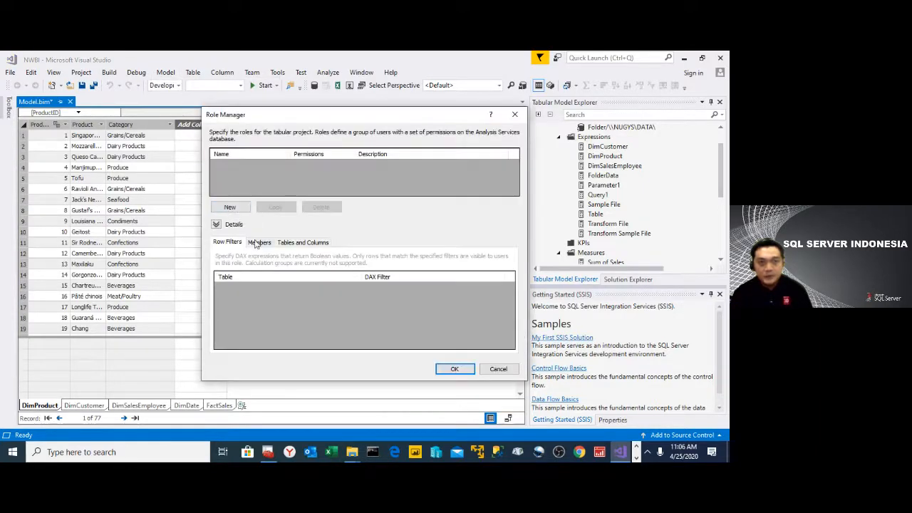
{"action": "left_click", "coordinate": [261, 243]}
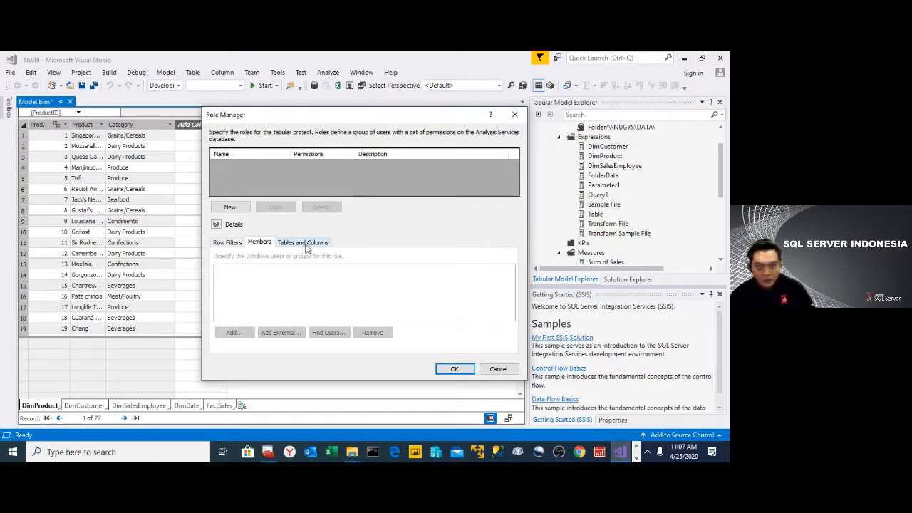
{"action": "left_click", "coordinate": [237, 243]}
{"action": "left_click", "coordinate": [257, 244]}
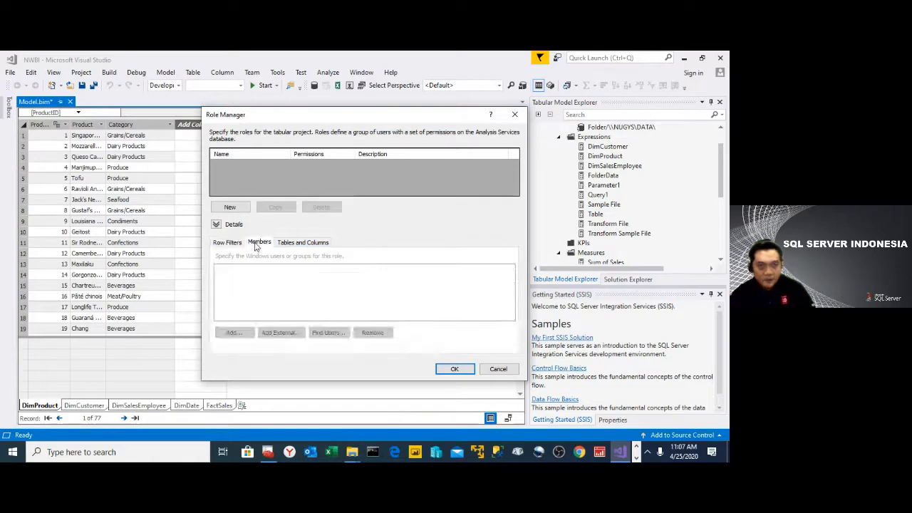
{"action": "left_click", "coordinate": [230, 208]}
{"action": "left_click", "coordinate": [253, 166]}
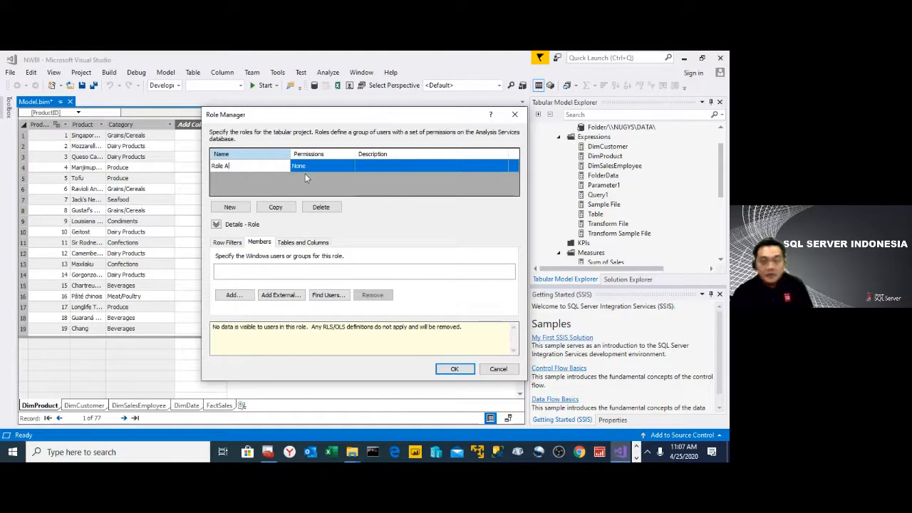
{"action": "left_click", "coordinate": [342, 166]}
{"action": "left_click", "coordinate": [349, 166]}
{"action": "left_click", "coordinate": [350, 165]}
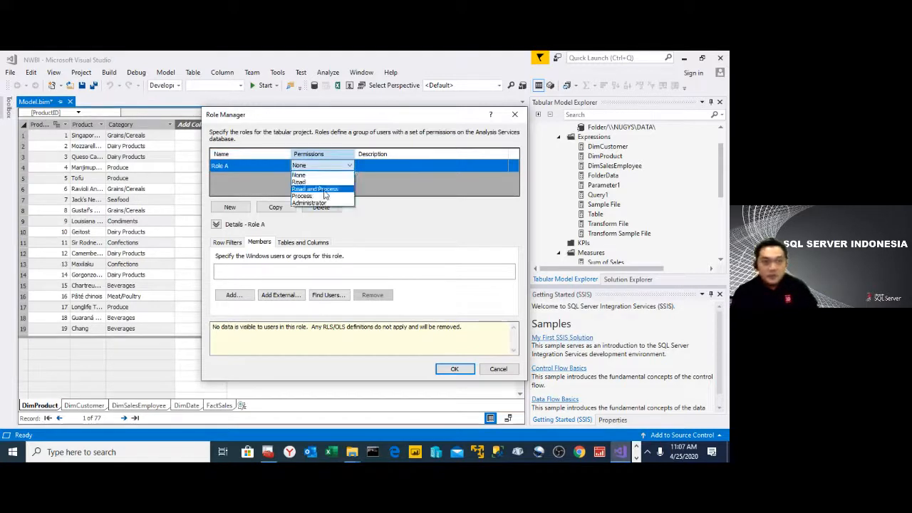
{"action": "left_click", "coordinate": [325, 182]}
- Add a second role named Role B with the Read permission
{"action": "left_click", "coordinate": [230, 207]}
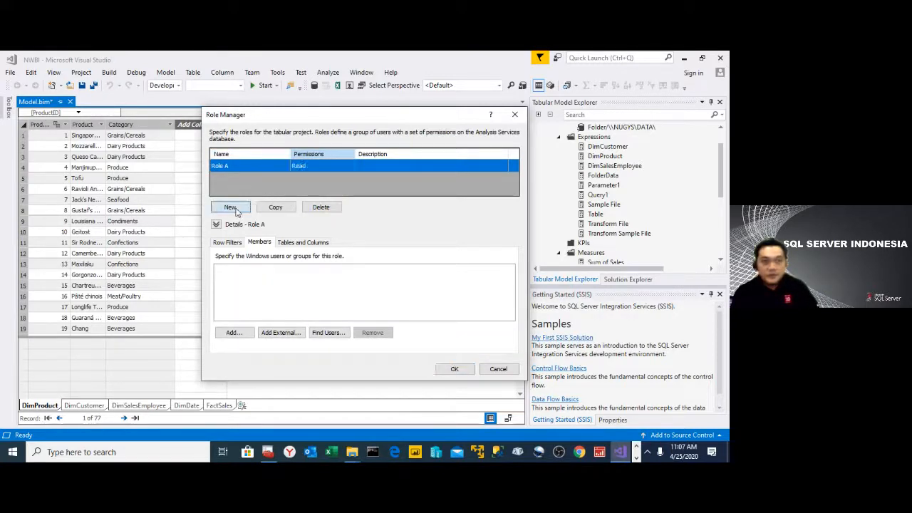
{"action": "left_click", "coordinate": [239, 178]}
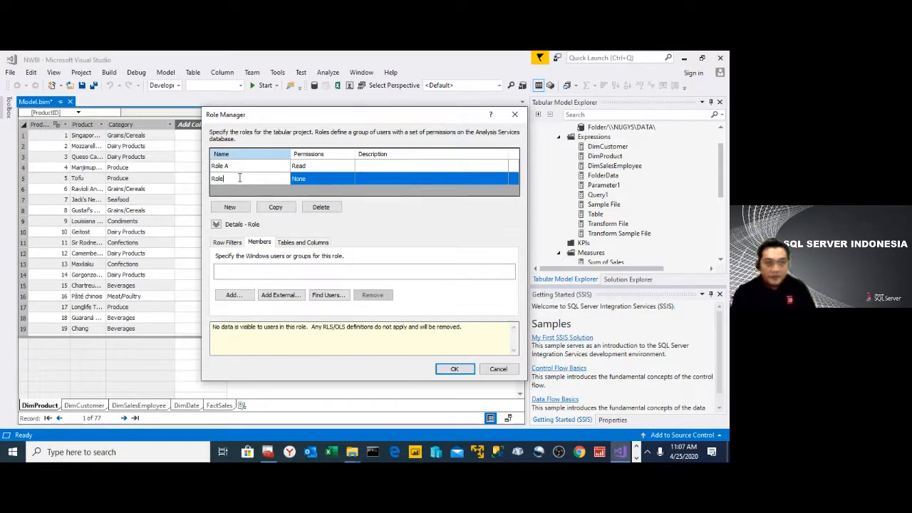
{"action": "type", "text": "B"}
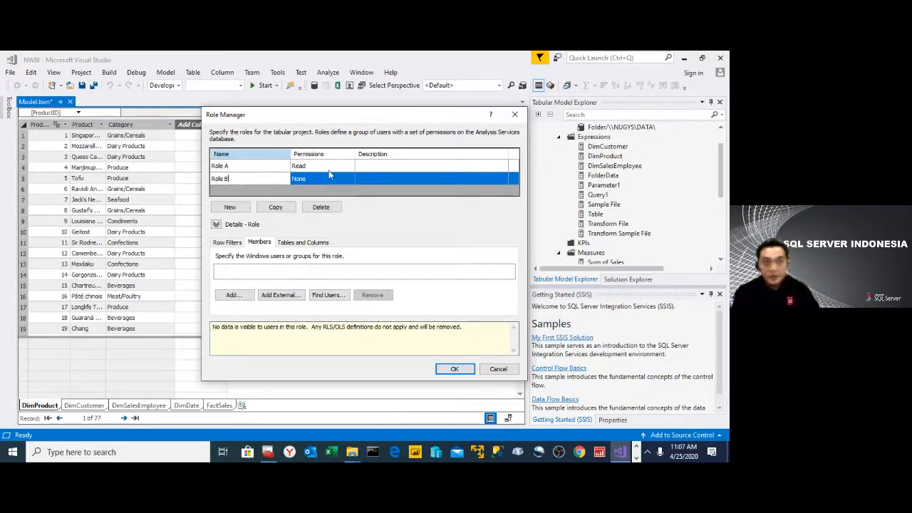
{"action": "left_click", "coordinate": [331, 180]}
{"action": "left_click", "coordinate": [352, 179]}
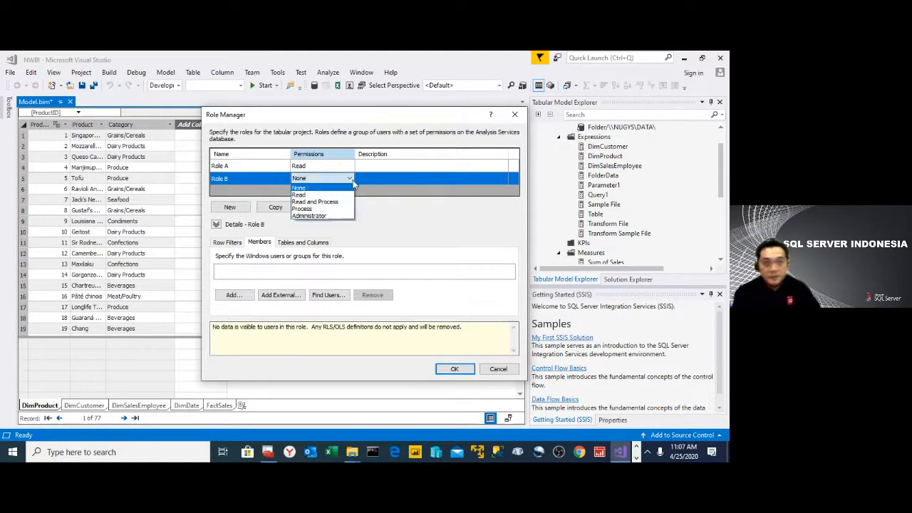
{"action": "left_click", "coordinate": [348, 195]}
- Add a third role named Role C with the Read permission
{"action": "left_click", "coordinate": [242, 207]}
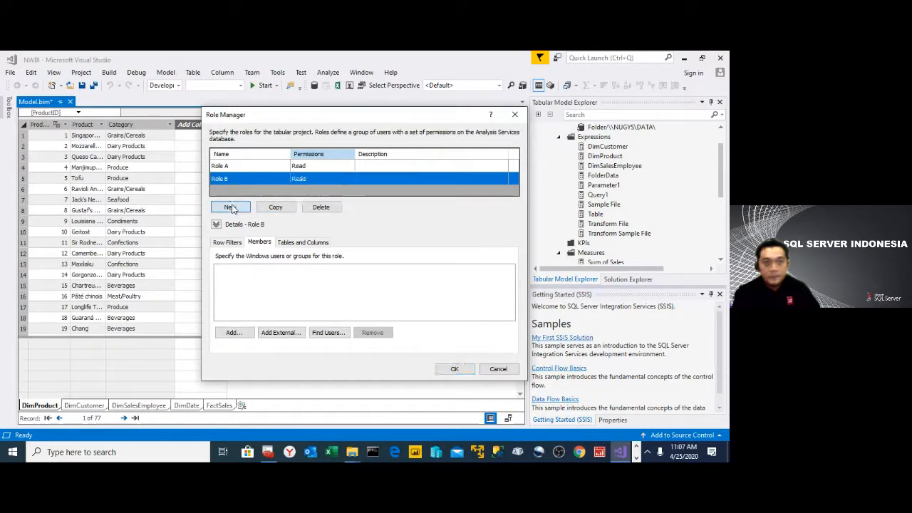
{"action": "key", "text": "End"}
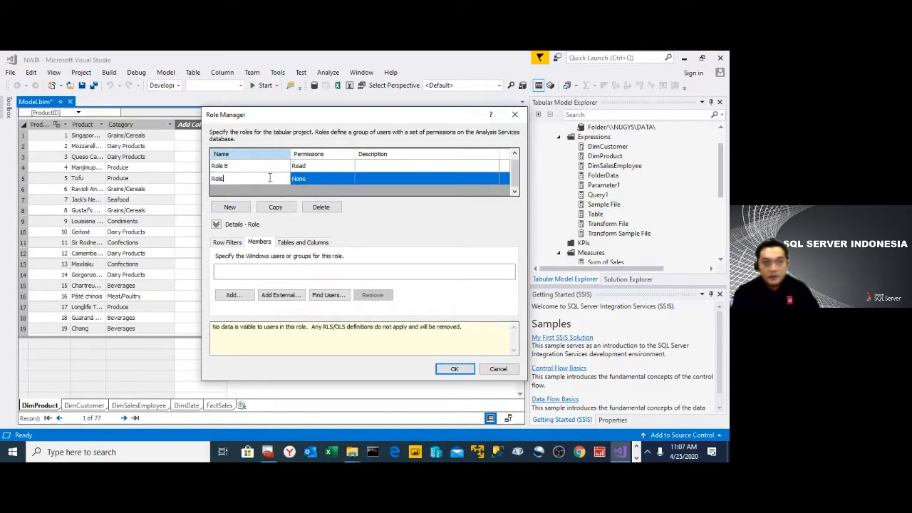
{"action": "type", "text": "C"}
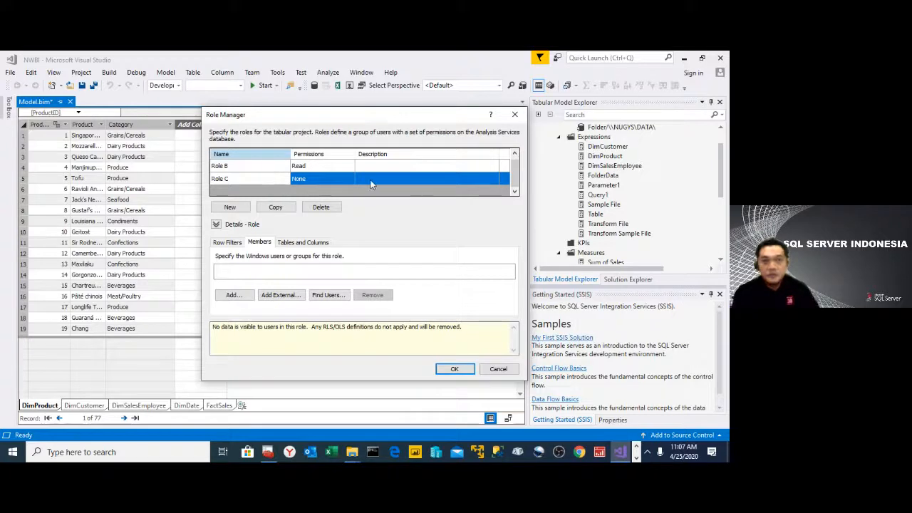
{"action": "left_click", "coordinate": [349, 178]}
{"action": "left_click", "coordinate": [350, 179]}
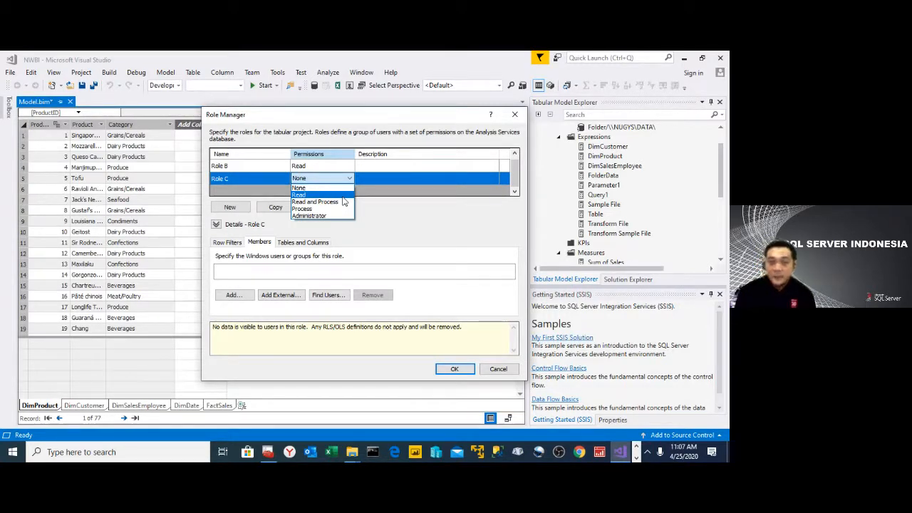
{"action": "left_click", "coordinate": [340, 196]}
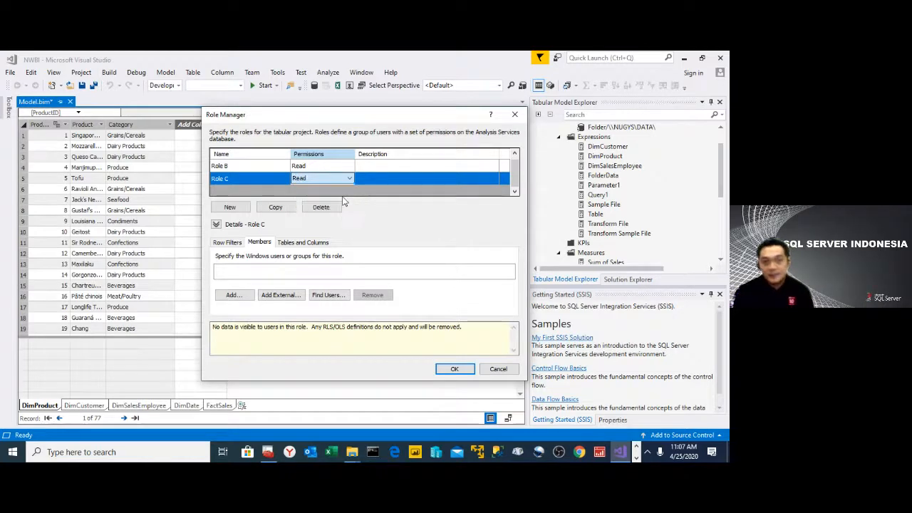
- Give Role A a DimProduct row filter with the DAX expression [Category]="Beverages"
{"action": "scroll", "coordinate": [342, 179], "scroll_direction": "up", "scroll_amount": 2}
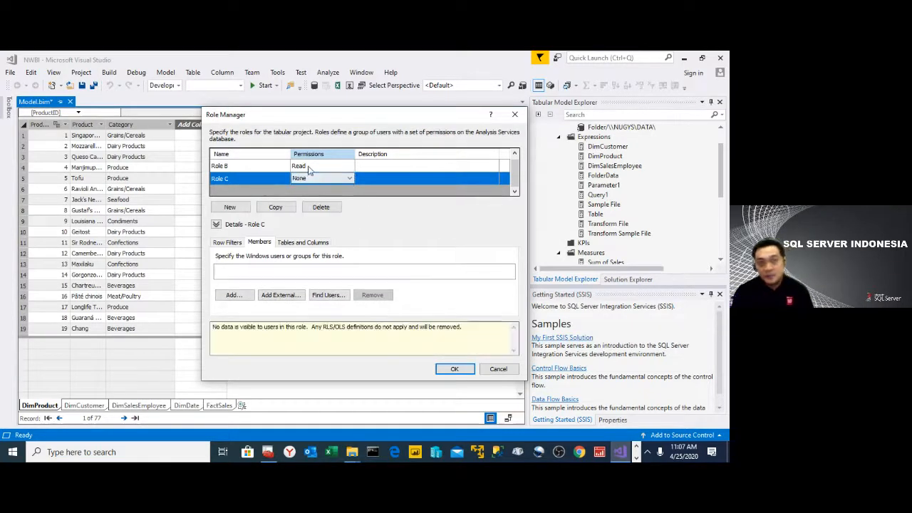
{"action": "left_click", "coordinate": [270, 165]}
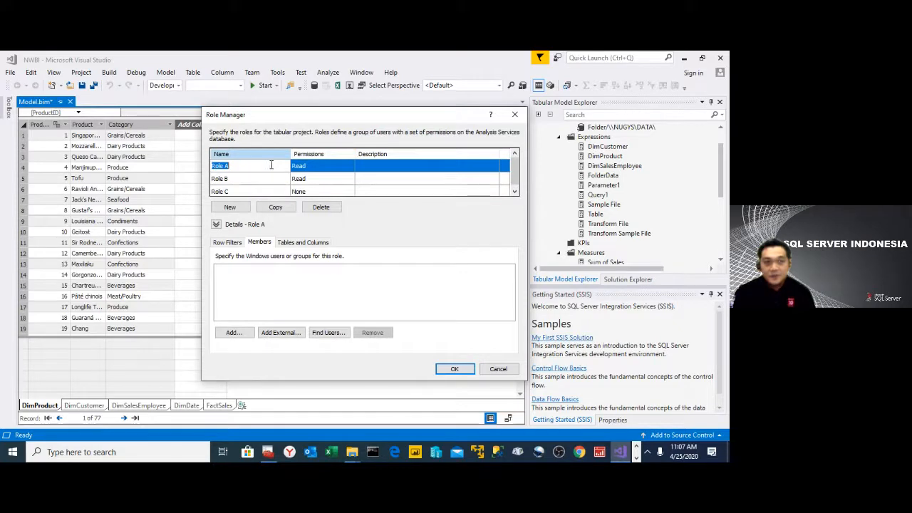
{"action": "left_click", "coordinate": [236, 243]}
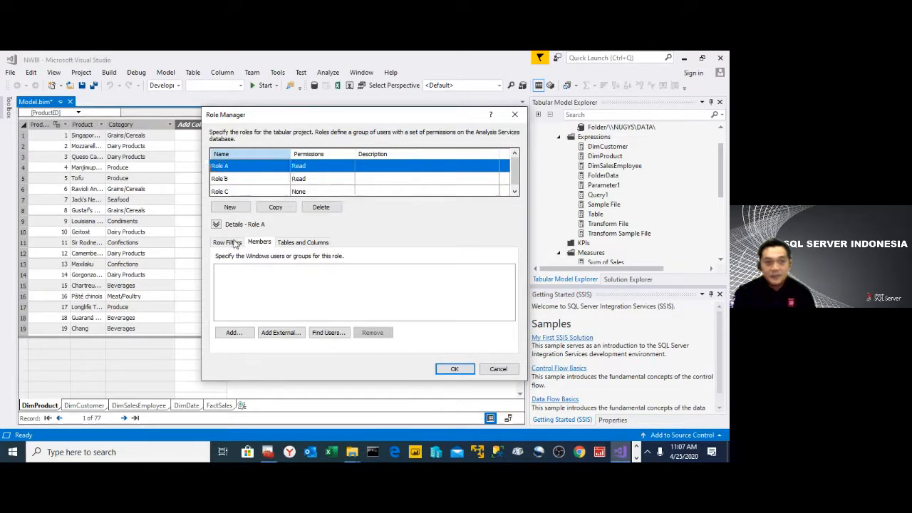
{"action": "left_click", "coordinate": [437, 289]}
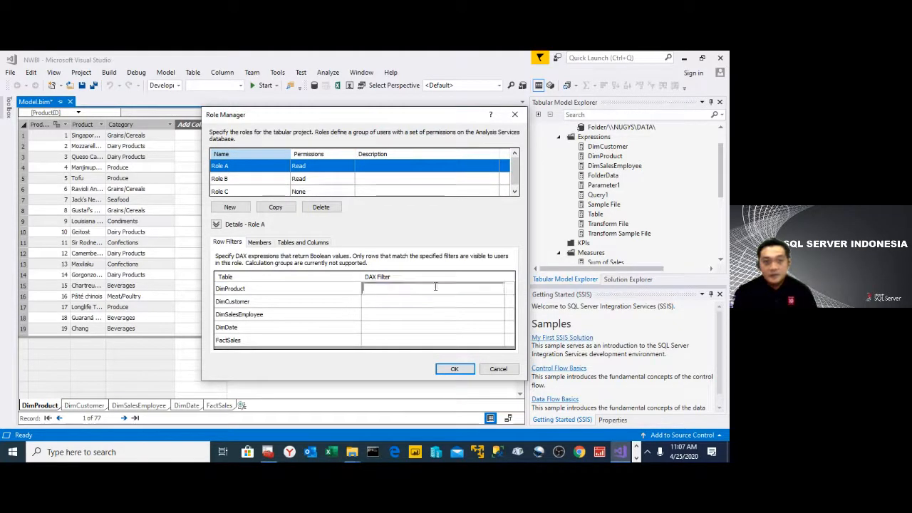
{"action": "type", "text": "[Cat"}
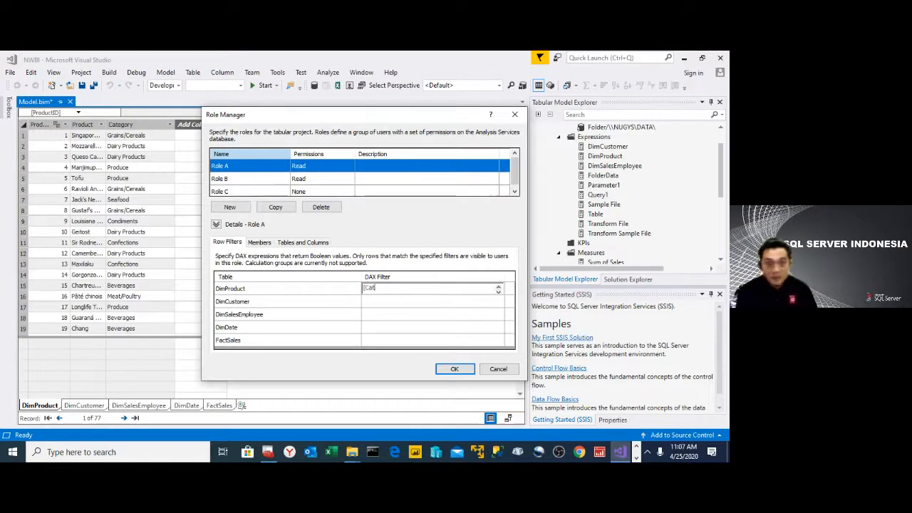
{"action": "type", "text": "egory]"}
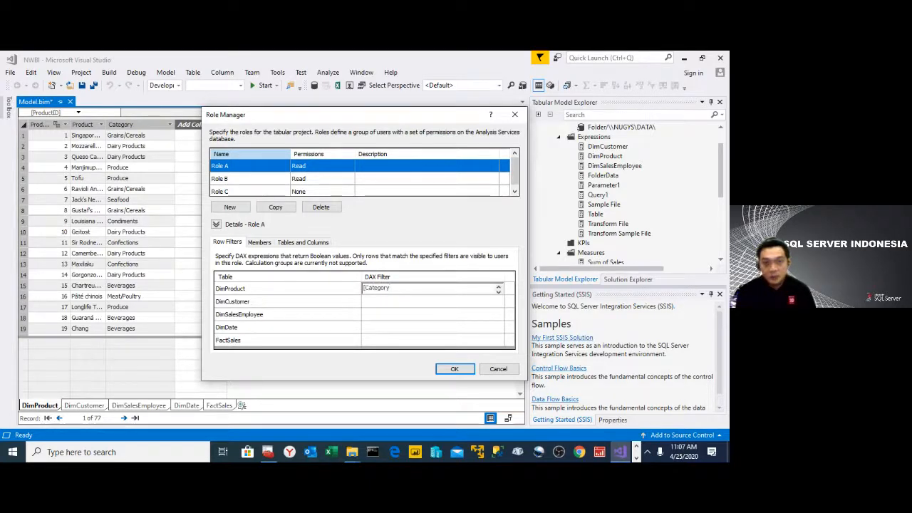
{"action": "type", "text": " =\""}
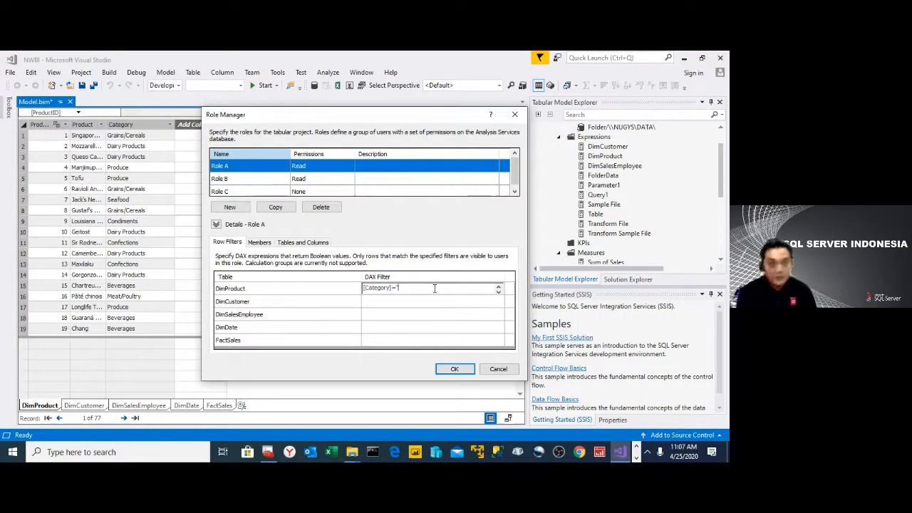
{"action": "type", "text": "Bev"}
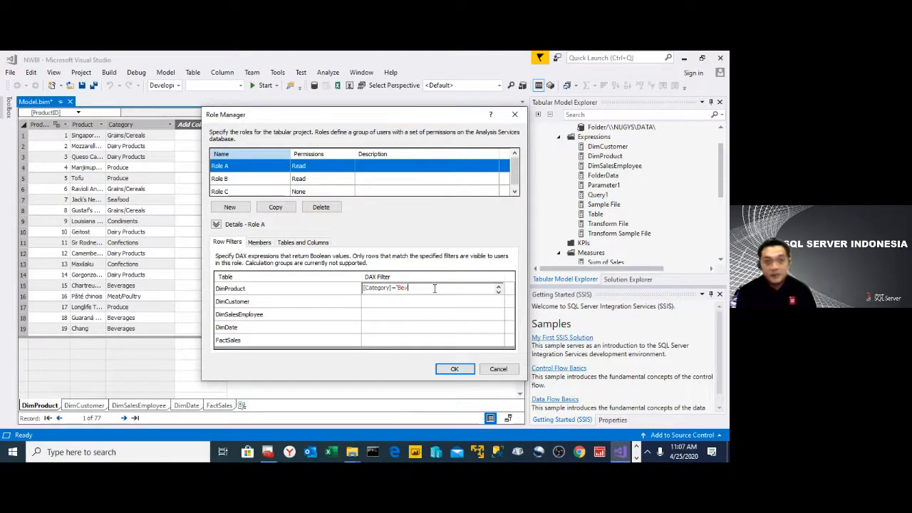
{"action": "type", "text": "erages"}
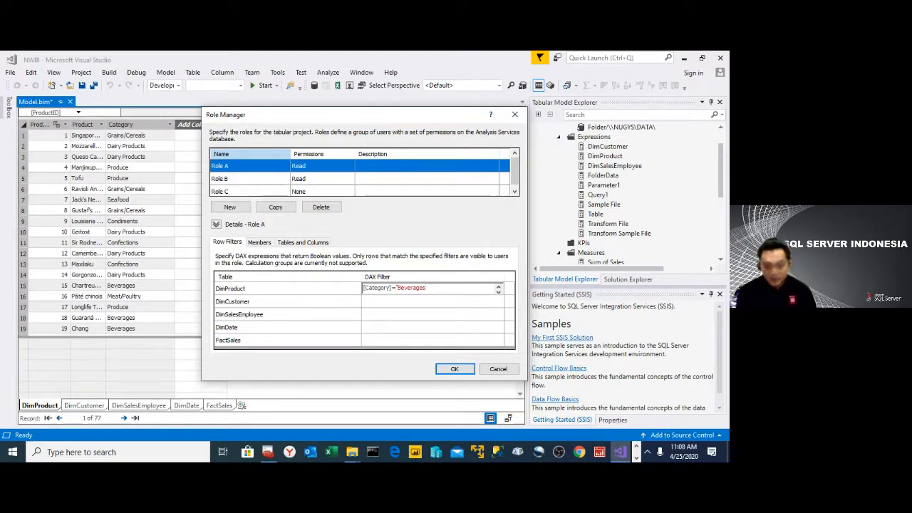
{"action": "type", "text": "\""}
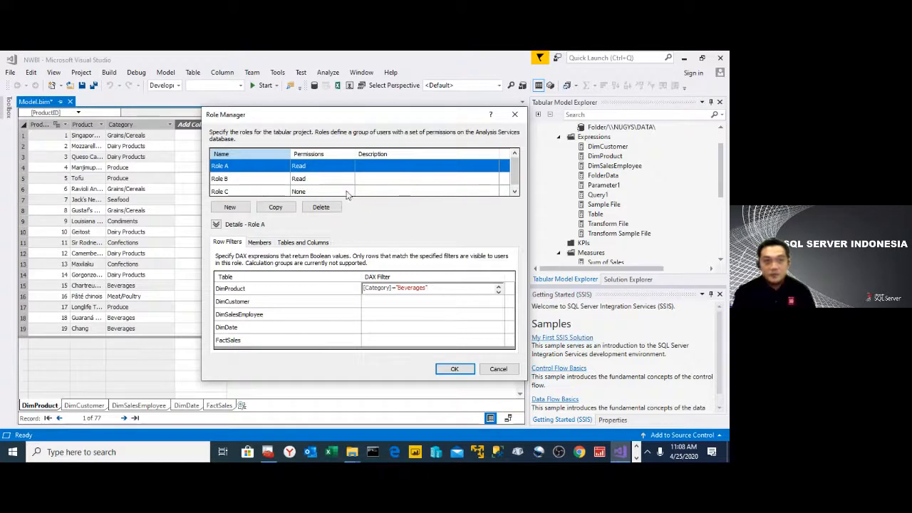
{"action": "key", "text": "Return"}
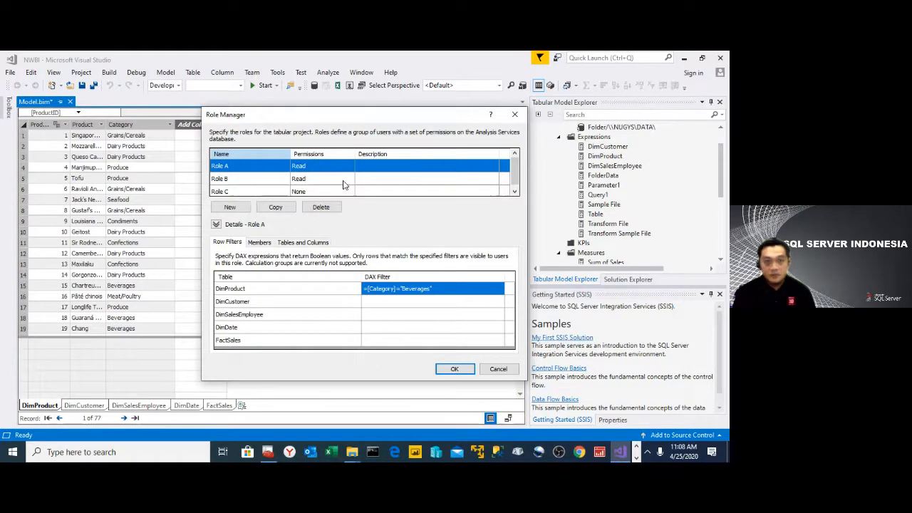
- Give Role B a DimProduct row filter with the DAX expression [Category]="Seafood"
{"action": "left_click", "coordinate": [343, 185]}
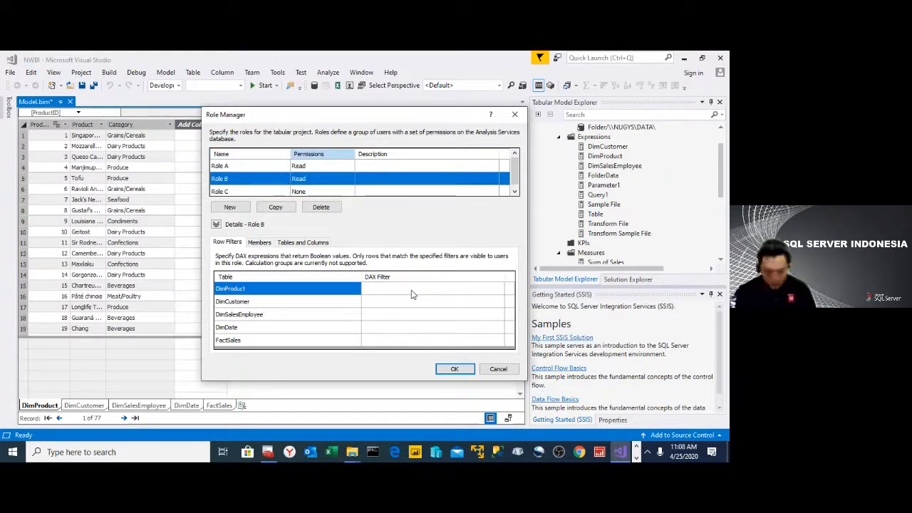
{"action": "left_click", "coordinate": [413, 290]}
{"action": "left_click", "coordinate": [412, 290]}
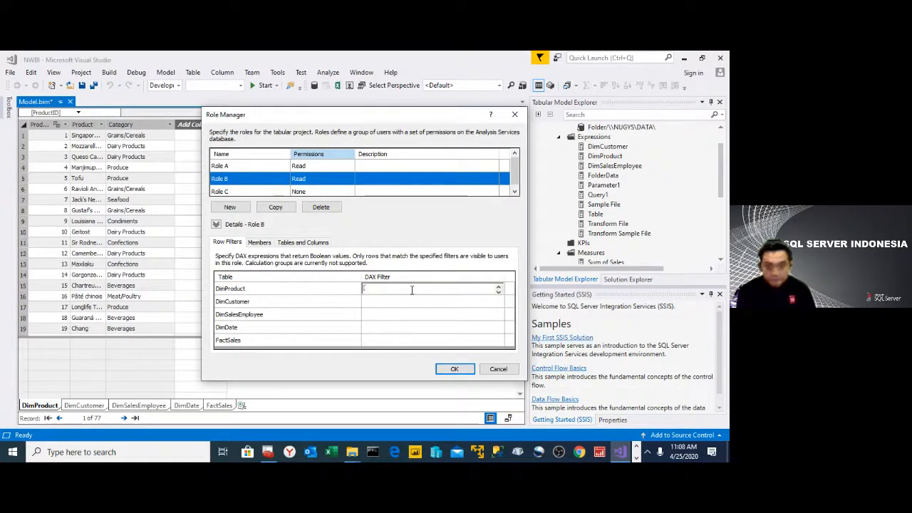
{"action": "type", "text": "[Categ"}
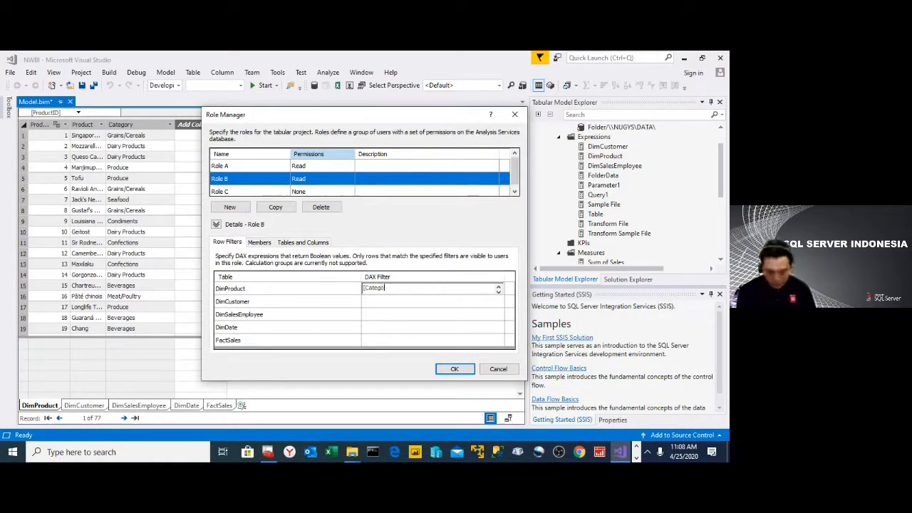
{"action": "type", "text": "ory]"}
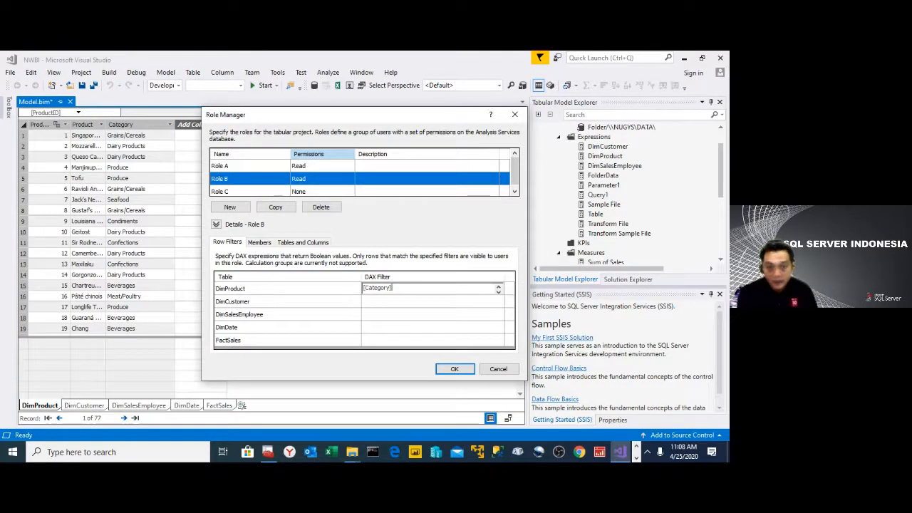
{"action": "type", "text": "=\"Seaf"}
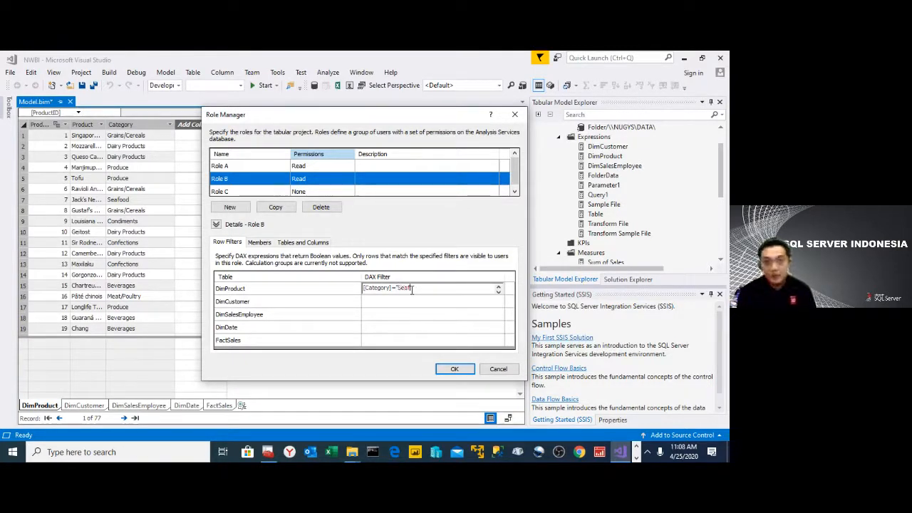
{"action": "type", "text": "ood\""}
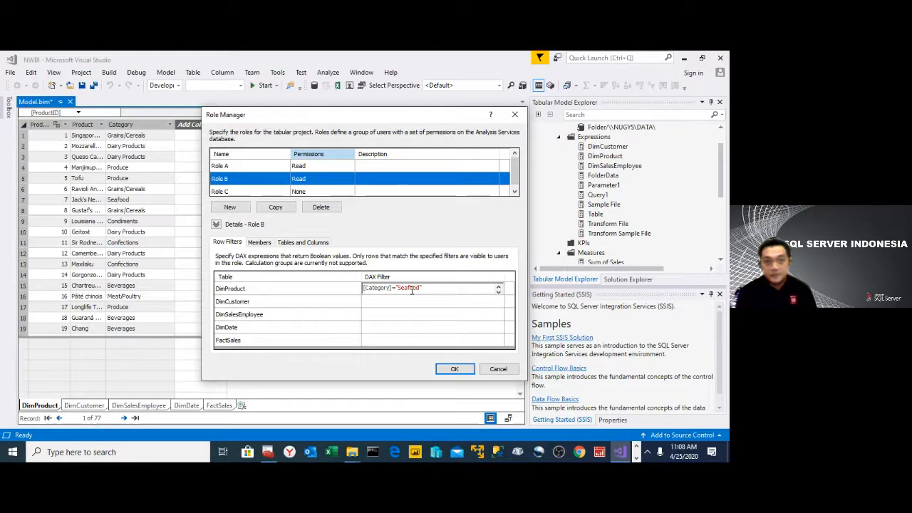
- Set Role C's permission to Read
{"action": "left_click", "coordinate": [336, 191]}
{"action": "left_click", "coordinate": [349, 191]}
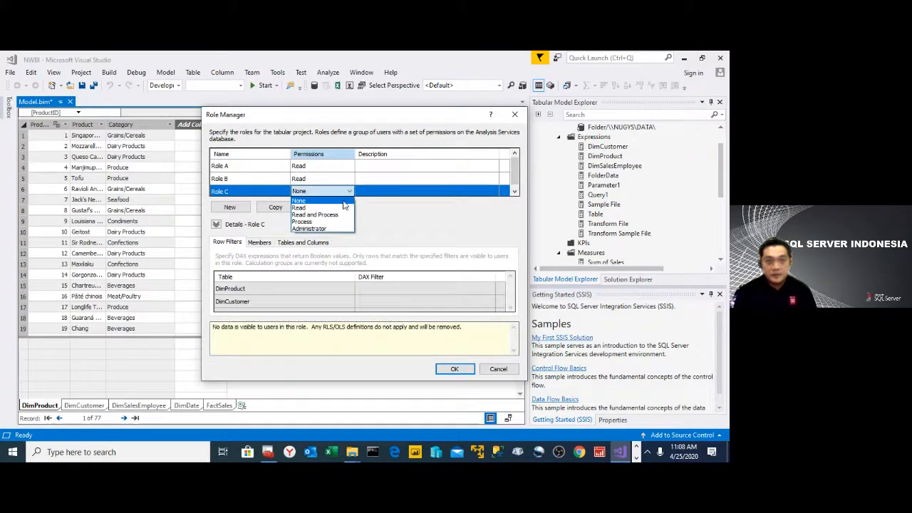
{"action": "left_click", "coordinate": [345, 207]}
- Give Role C a DimProduct row filter with the DAX expression [Category]="Confections"
{"action": "left_click", "coordinate": [399, 289]}
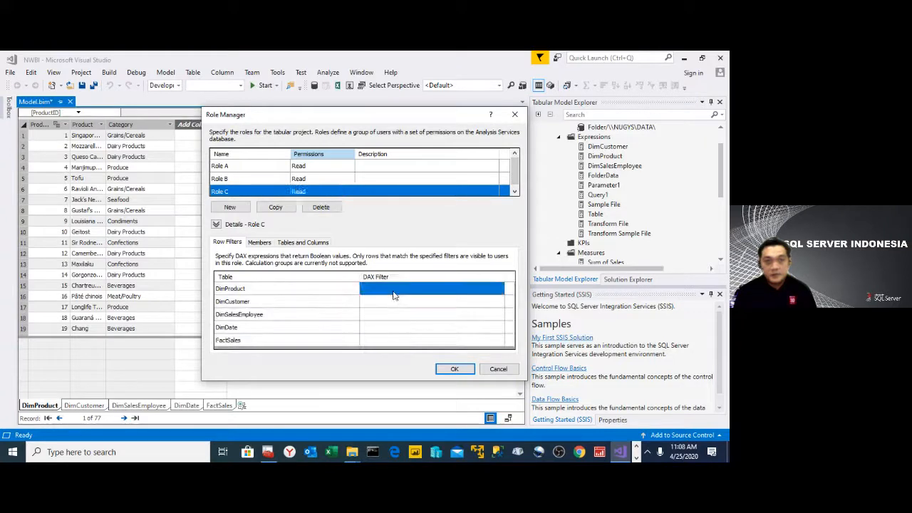
{"action": "left_click", "coordinate": [401, 287]}
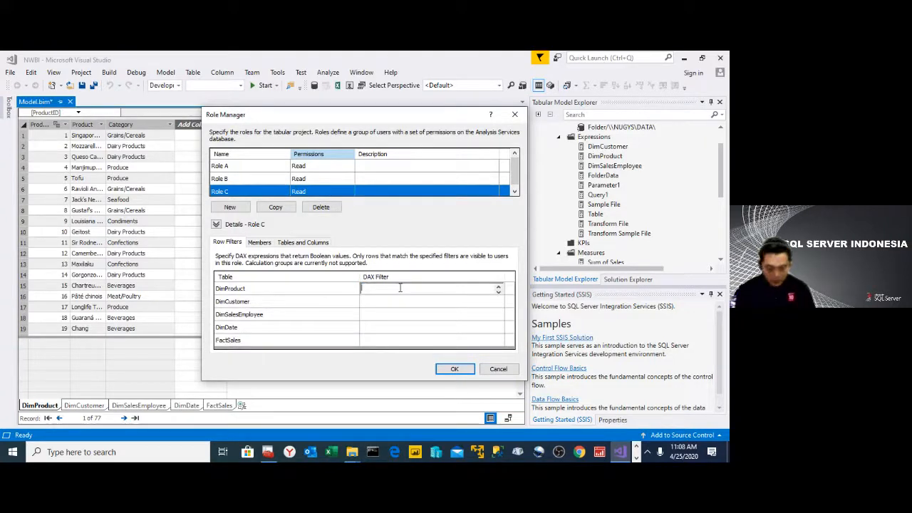
{"action": "type", "text": "[Categor"}
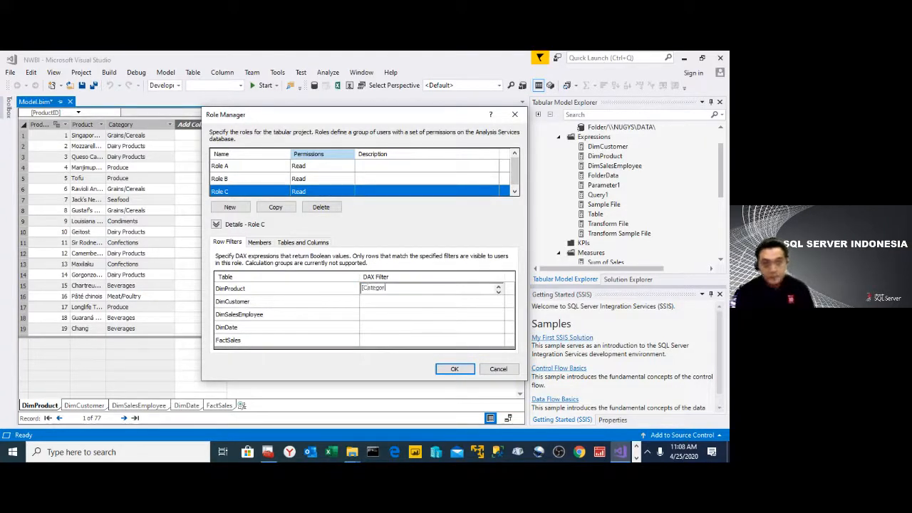
{"action": "type", "text": "y]"}
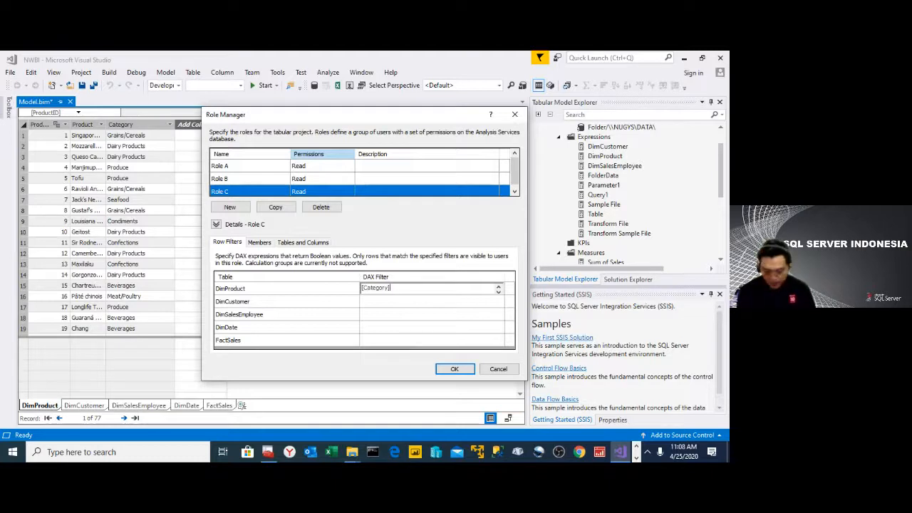
{"action": "type", "text": "="}
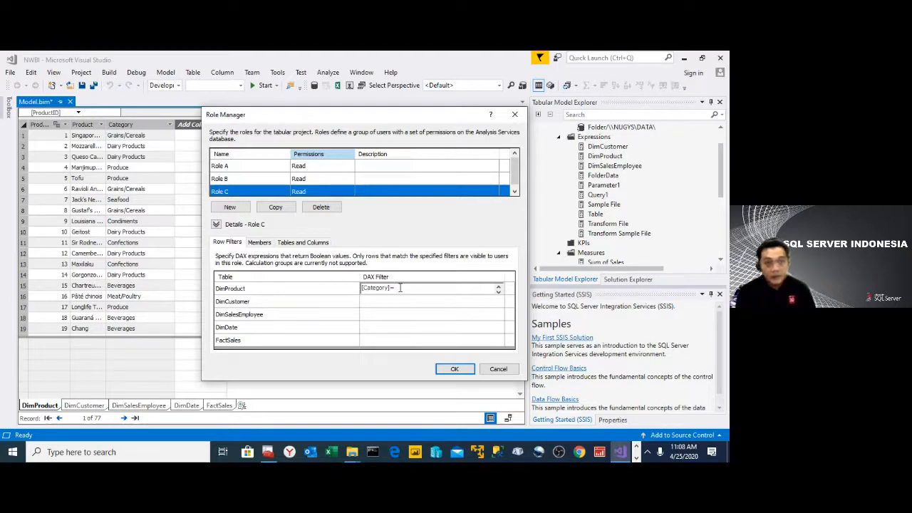
{"action": "type", "text": "\"C"}
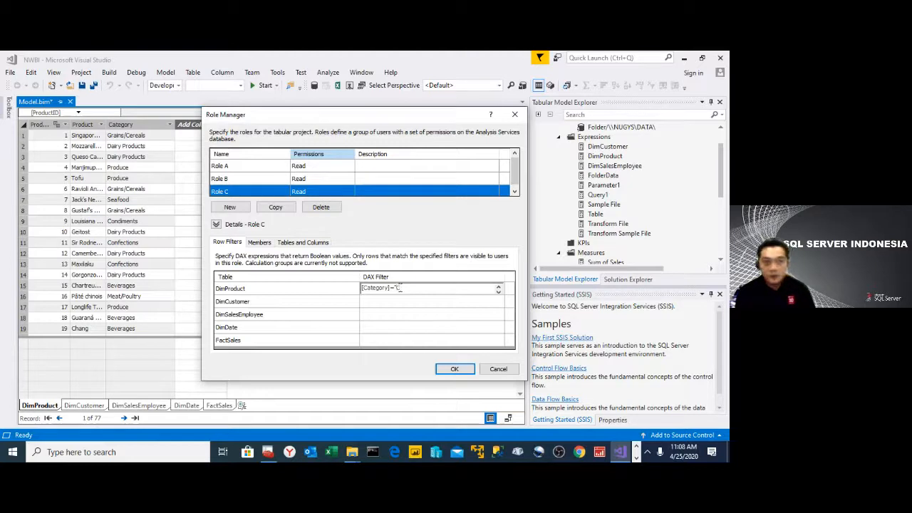
{"action": "type", "text": "tions"}
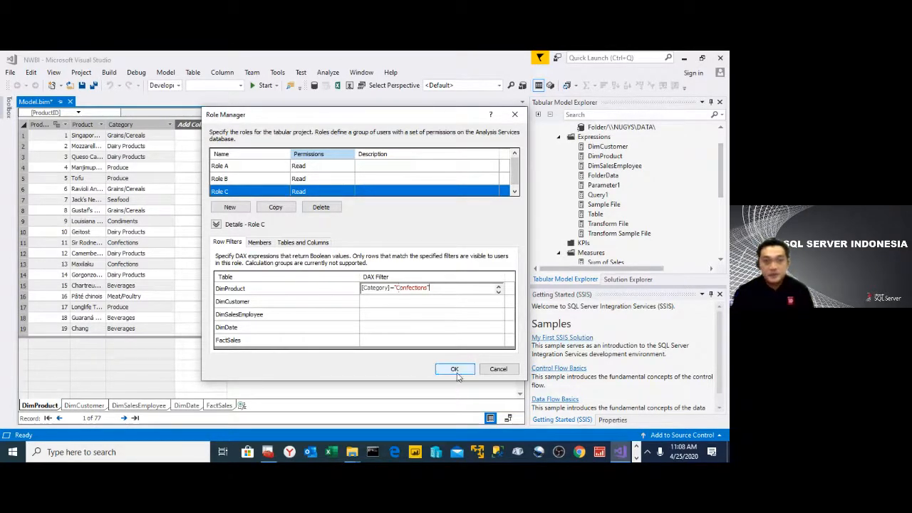
- Try to add the Windows account adm as a member of Role A, check its name, and cancel the selection
{"action": "left_click", "coordinate": [263, 244]}
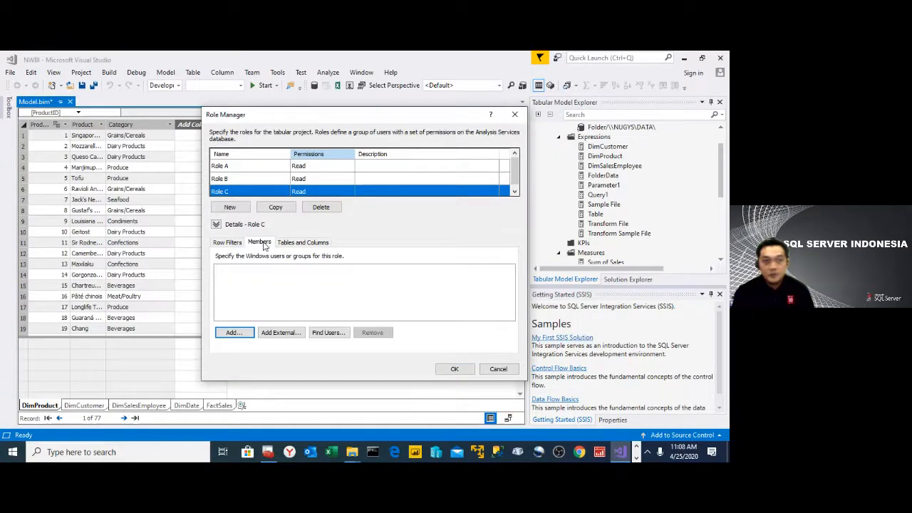
{"action": "left_click", "coordinate": [267, 168]}
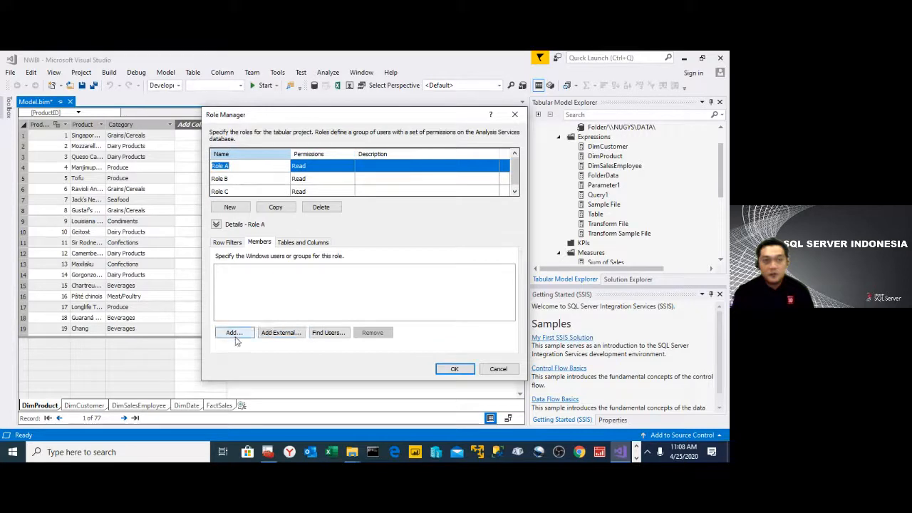
{"action": "left_click", "coordinate": [235, 333]}
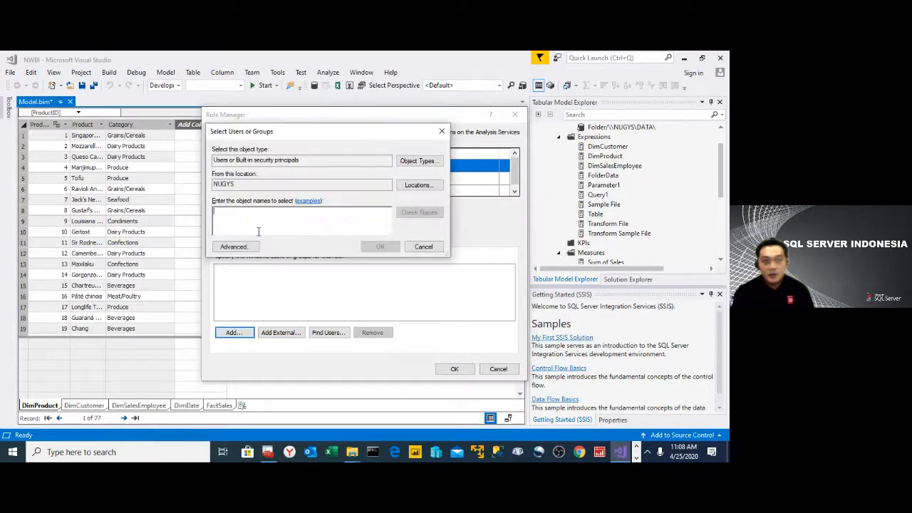
{"action": "left_click", "coordinate": [238, 250]}
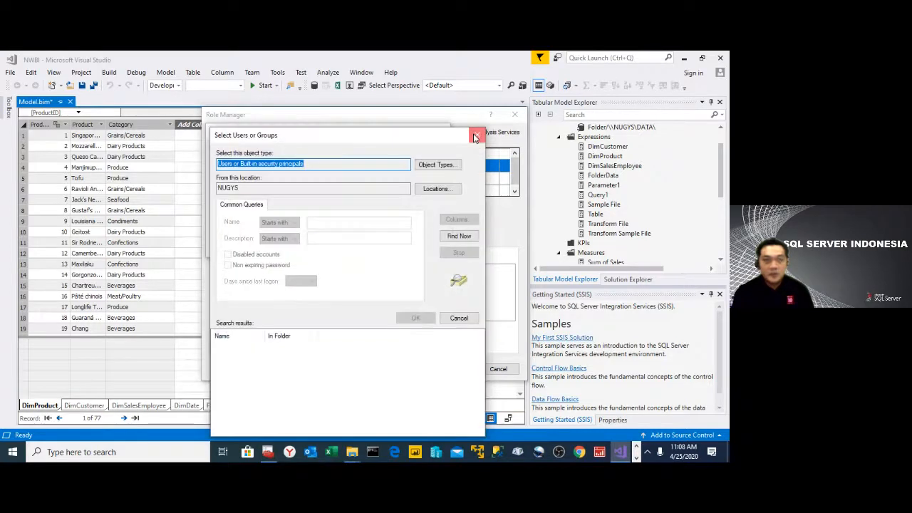
{"action": "key", "text": "Escape"}
{"action": "type", "text": "adm"}
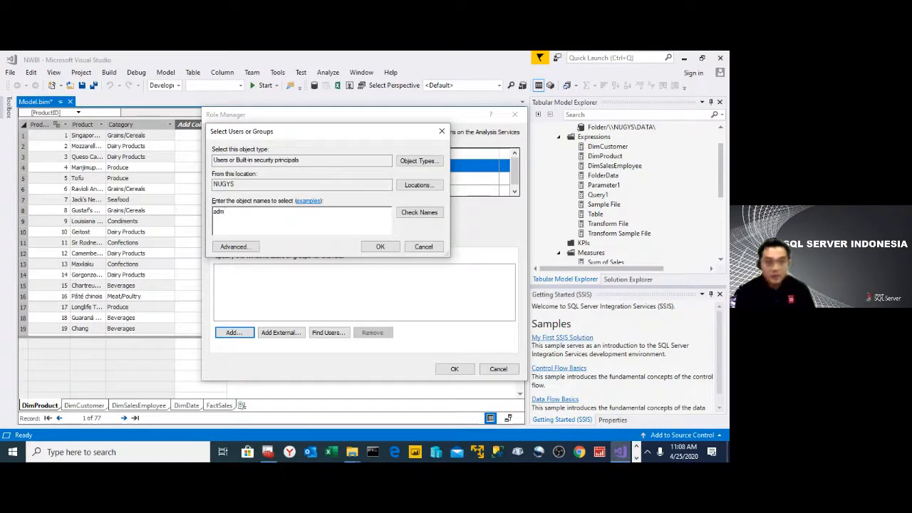
{"action": "left_click", "coordinate": [419, 212]}
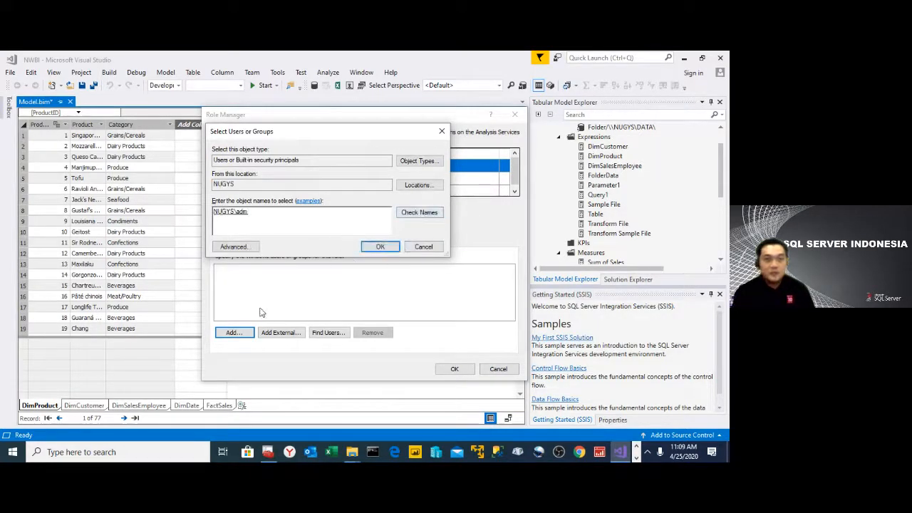
{"action": "left_click", "coordinate": [423, 247]}
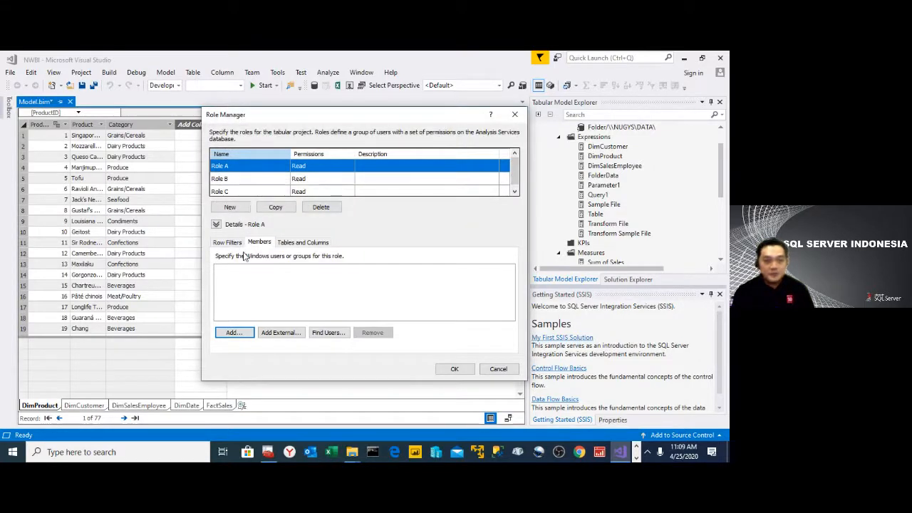
- Save the role definitions for Role A, Role B and Role C, and show the DimCustomer table
{"action": "left_click", "coordinate": [270, 179]}
{"action": "left_click", "coordinate": [271, 191]}
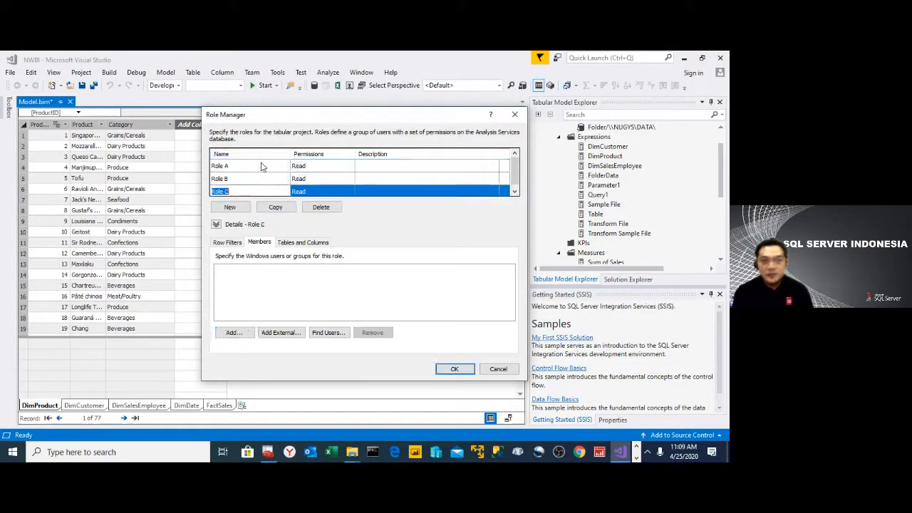
{"action": "left_click", "coordinate": [456, 369]}
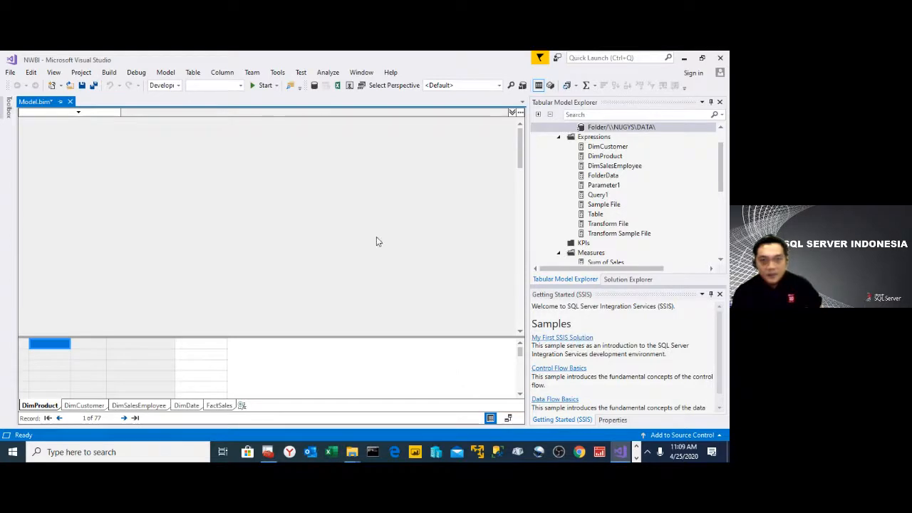
{"action": "left_click", "coordinate": [87, 407]}
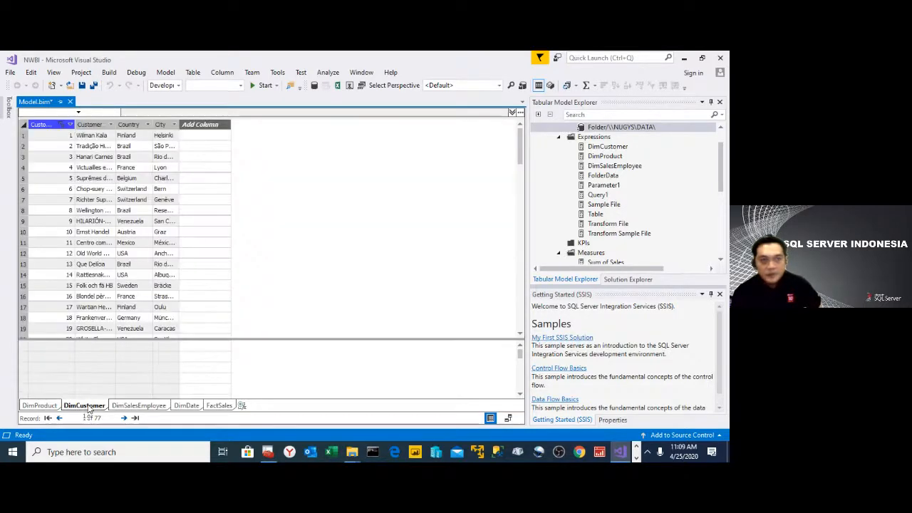
- Show the DimProduct table in the model and start SQL Server Management Studio
{"action": "left_click", "coordinate": [40, 405]}
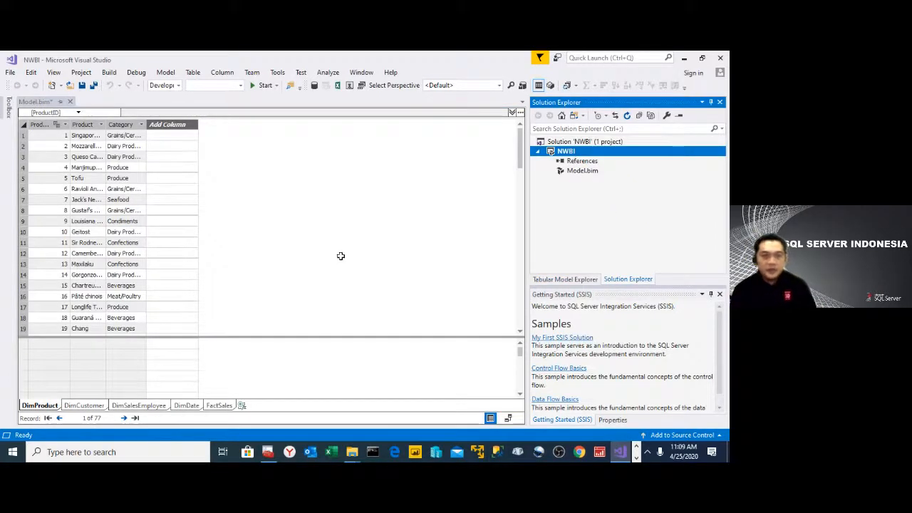
{"action": "left_click", "coordinate": [636, 458]}
{"action": "left_click", "coordinate": [637, 447]}
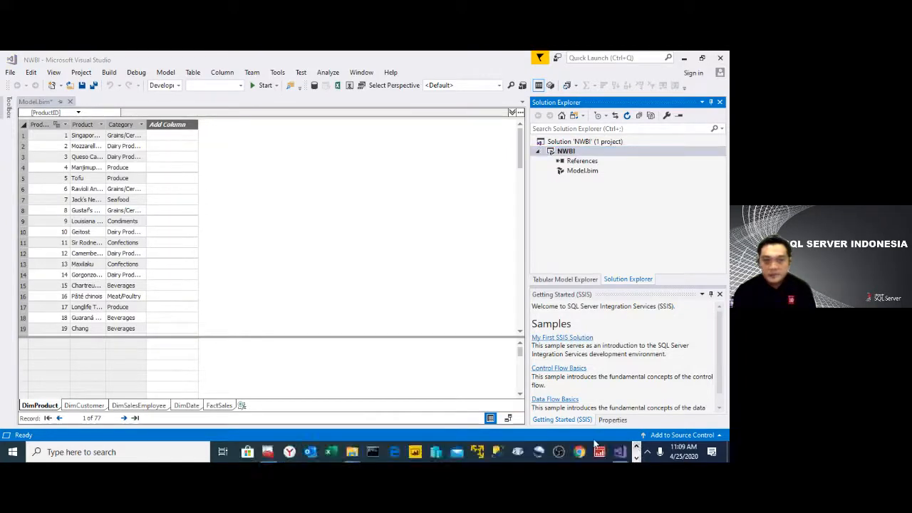
{"action": "left_click", "coordinate": [496, 450]}
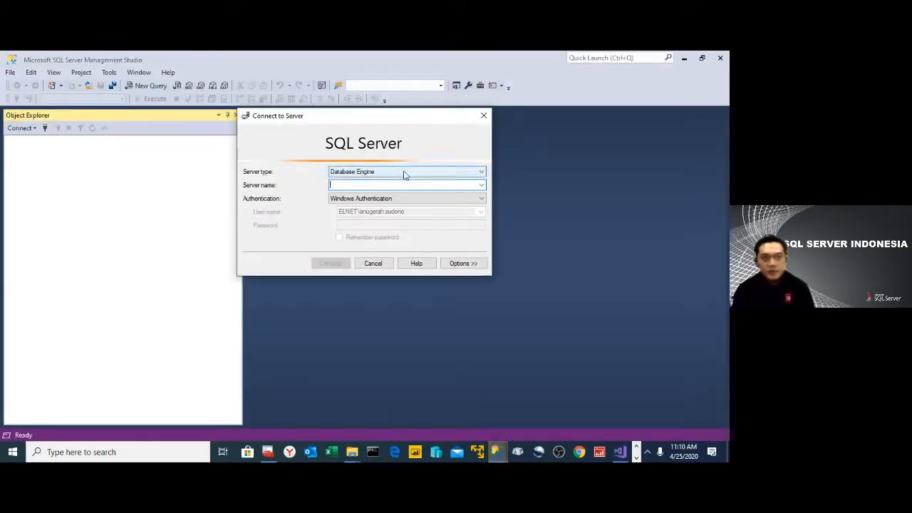
- Connect to the Analysis Services server NUGYS\TDM using Windows Authentication
{"action": "left_click", "coordinate": [372, 175]}
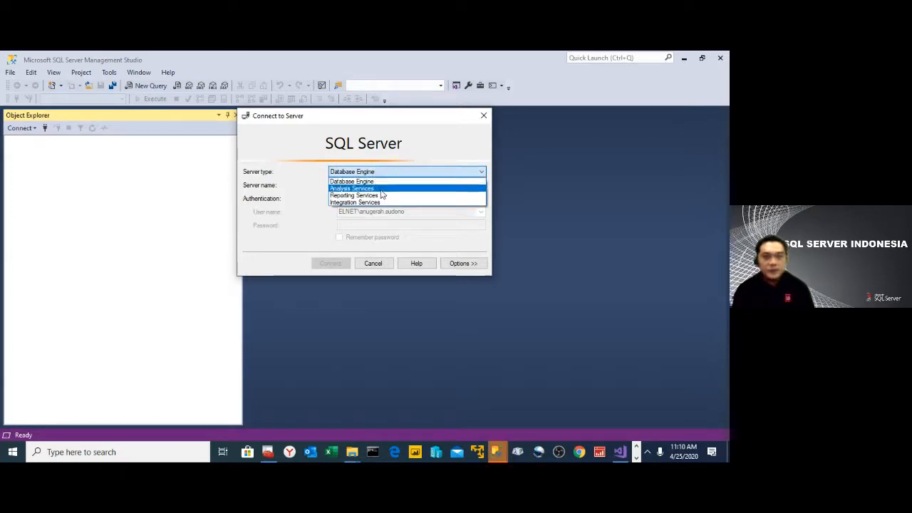
{"action": "left_click", "coordinate": [382, 191]}
{"action": "left_click", "coordinate": [382, 186]}
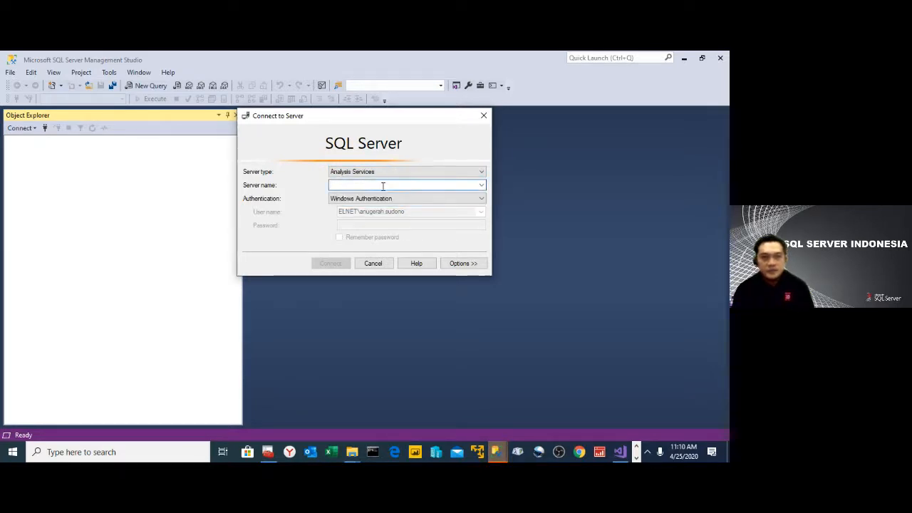
{"action": "type", "text": "NUGYS\\"}
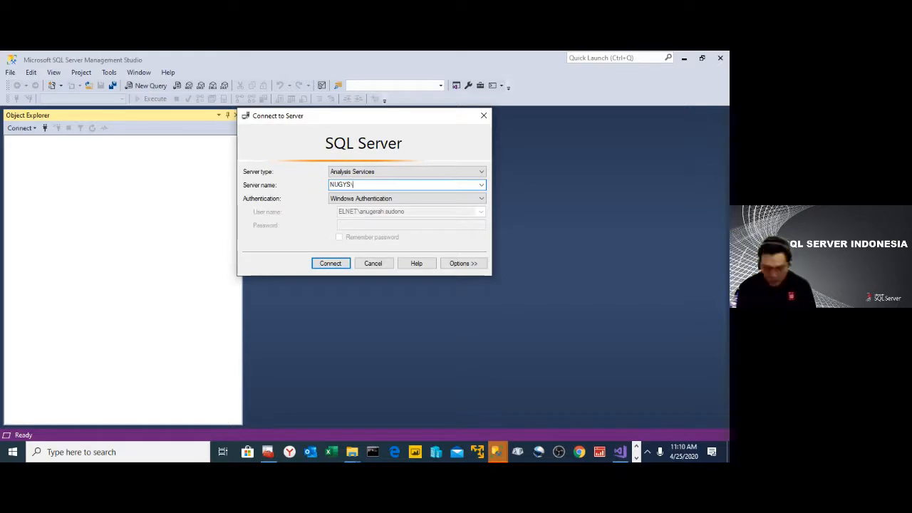
{"action": "type", "text": "TDM"}
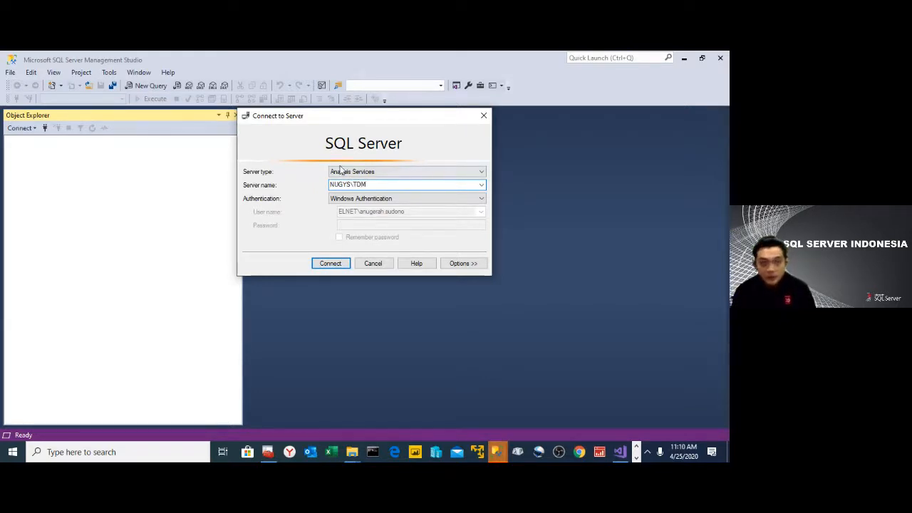
{"action": "left_click", "coordinate": [337, 265]}
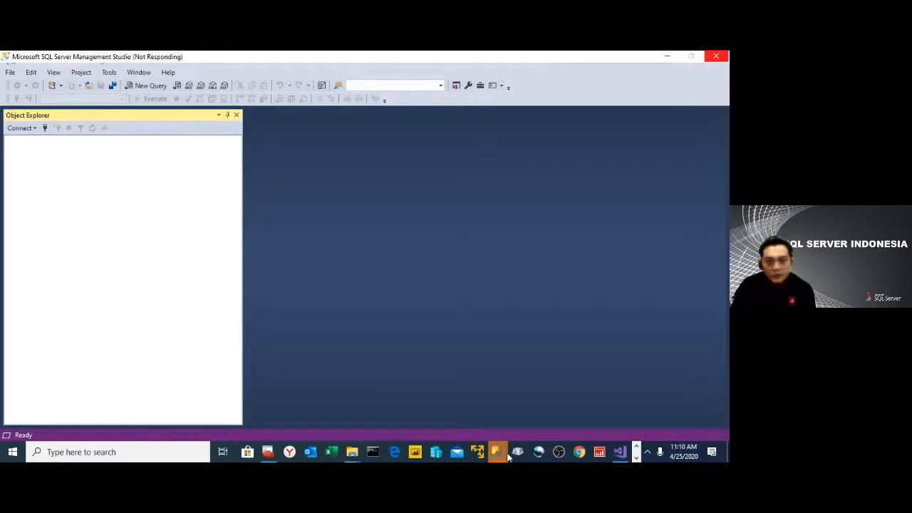
- Cancel the connection dialog in the extra Management Studio window and close that window
{"action": "mouse_move", "coordinate": [503, 457]}
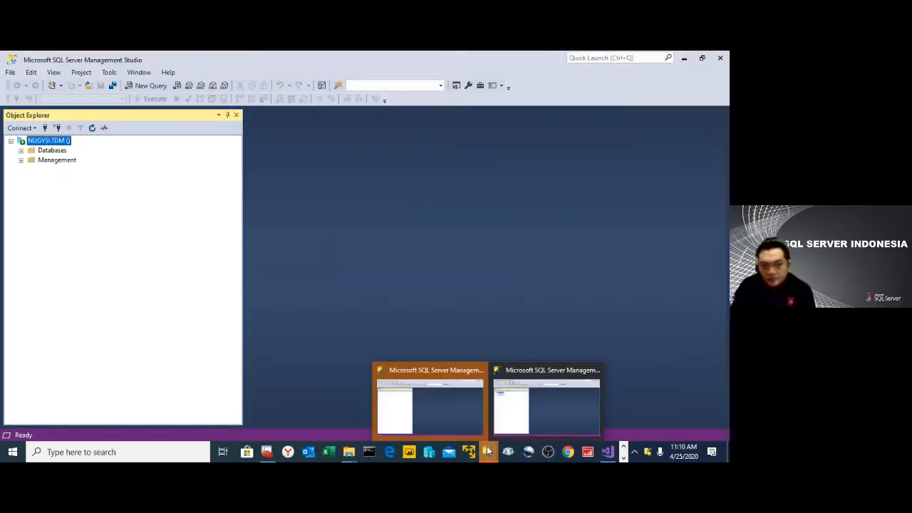
{"action": "left_click", "coordinate": [476, 375]}
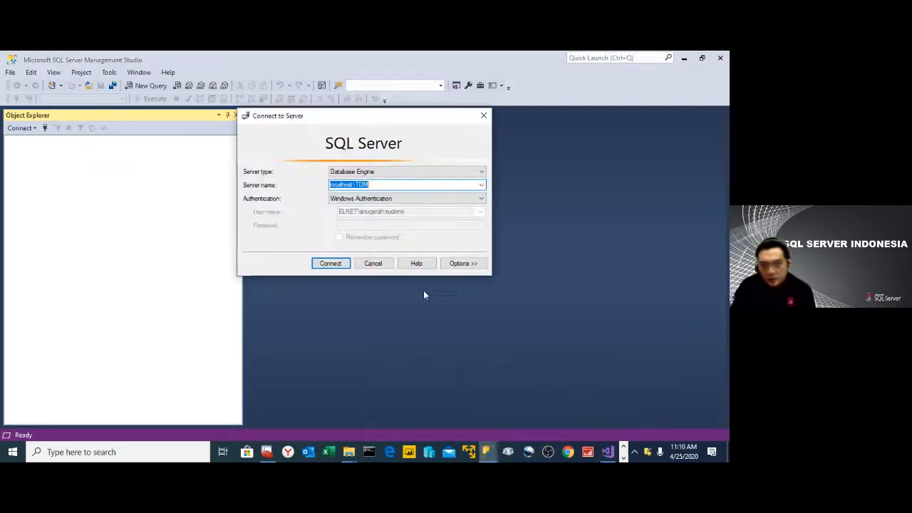
{"action": "left_click", "coordinate": [379, 264]}
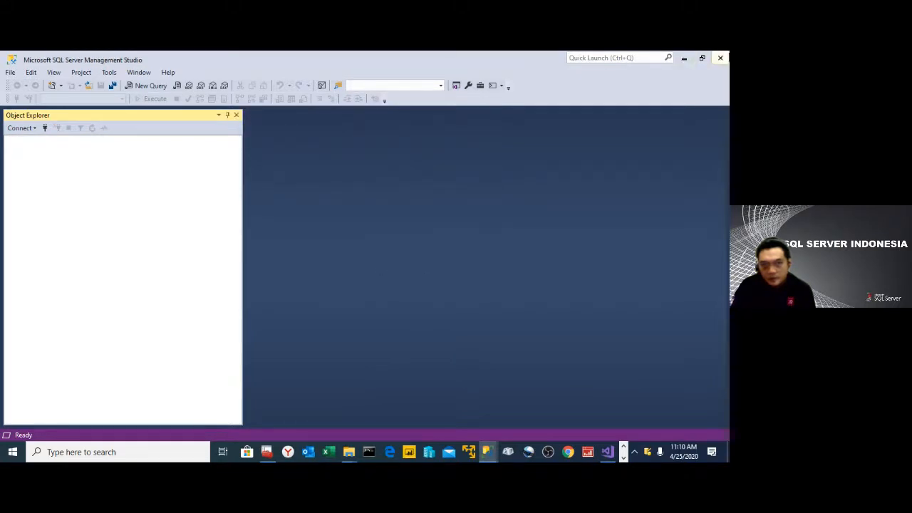
{"action": "left_click", "coordinate": [721, 60]}
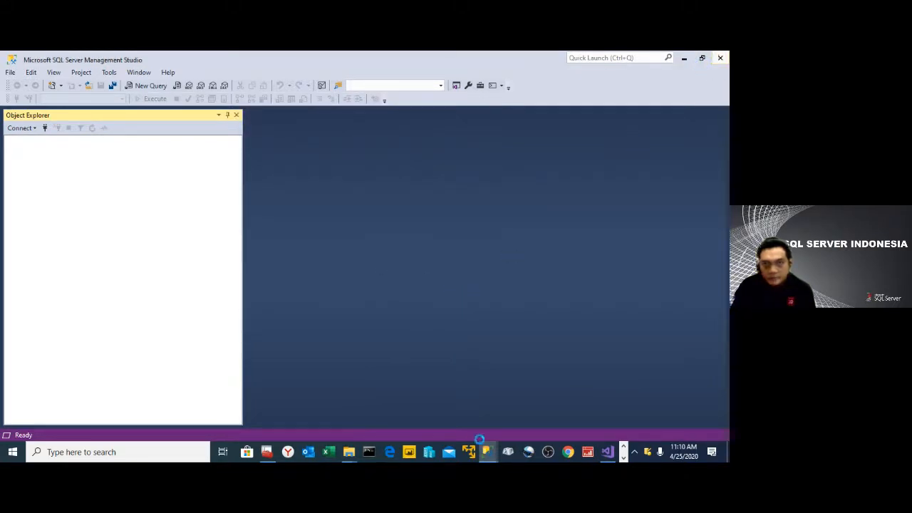
{"action": "mouse_move", "coordinate": [482, 445]}
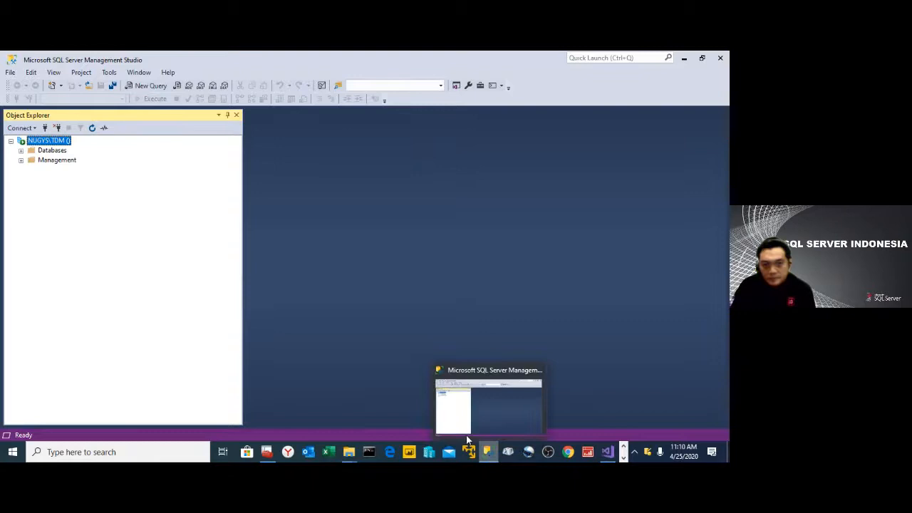
- Expand the Databases folder of the NUGYS\TDM server
{"action": "left_click", "coordinate": [21, 150]}
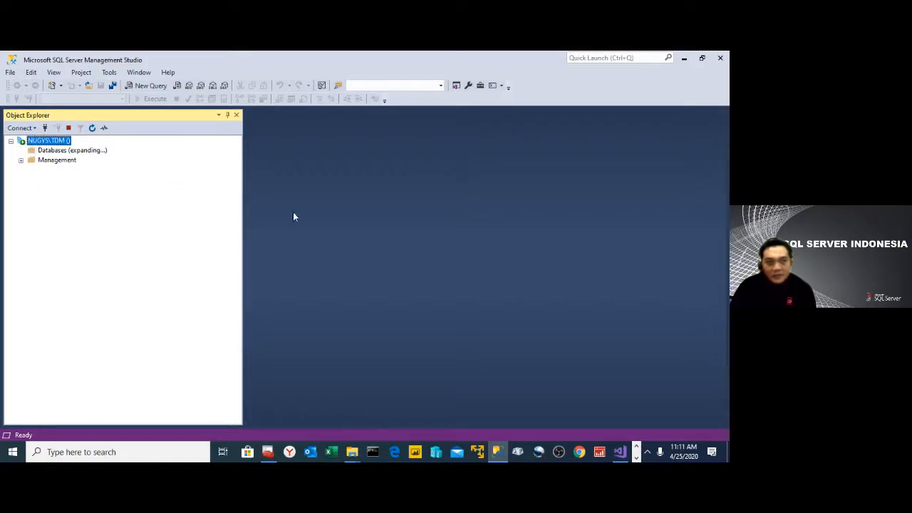
{"action": "left_click", "coordinate": [61, 160]}
{"action": "left_click", "coordinate": [66, 150]}
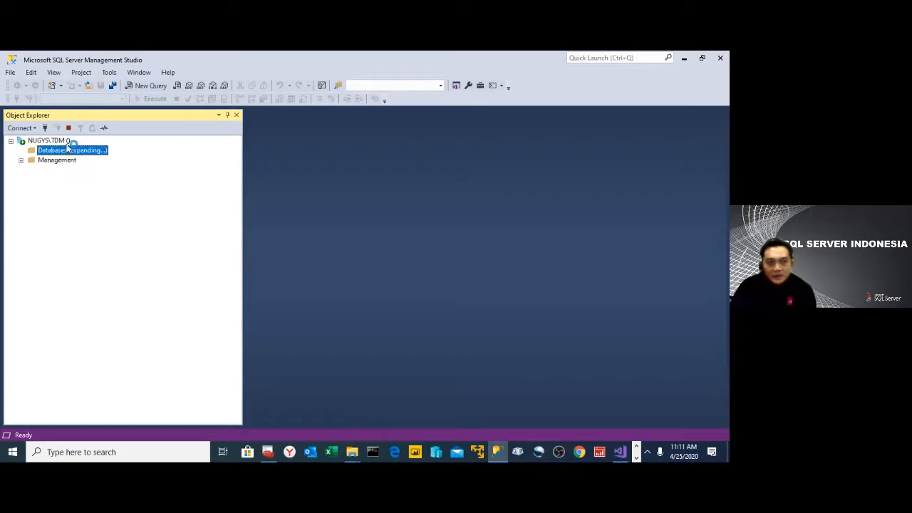
- Switch to Visual Studio, check the deployment server in the NWBI project's properties, and close them without changes
{"action": "left_click", "coordinate": [637, 458]}
{"action": "left_click", "coordinate": [636, 459]}
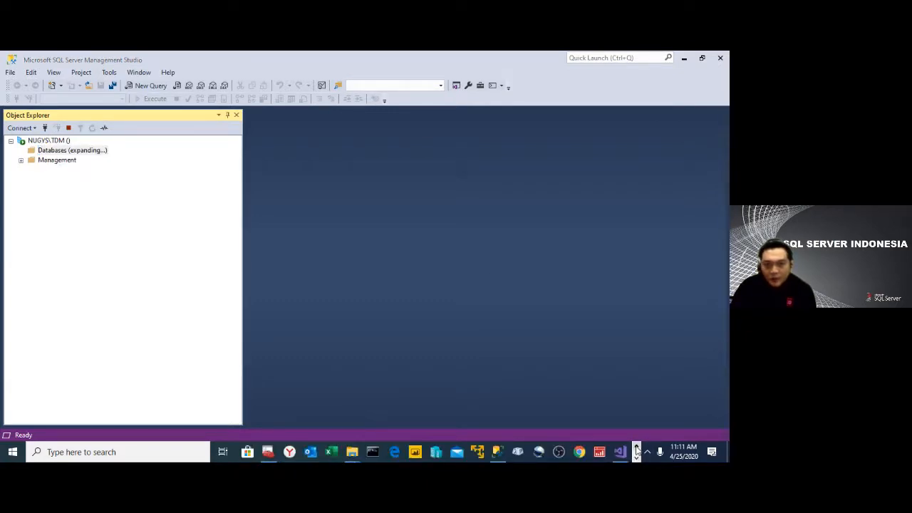
{"action": "left_click", "coordinate": [621, 452]}
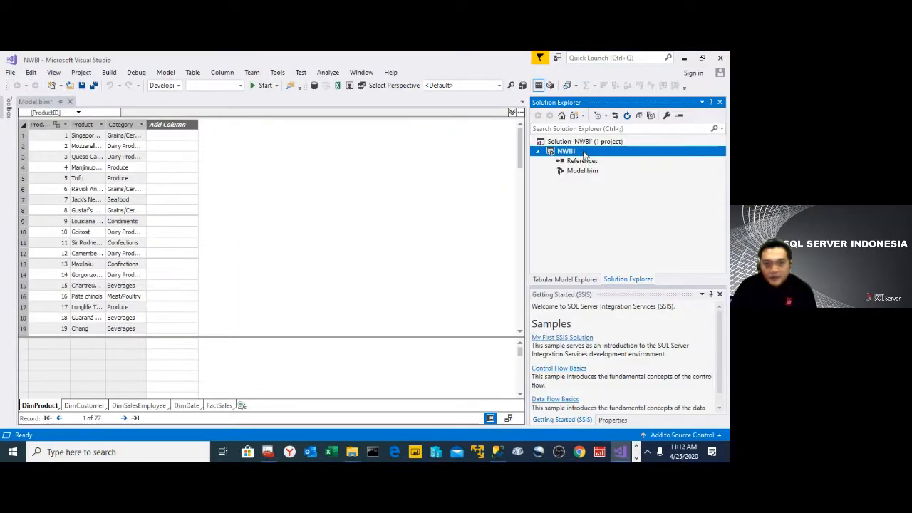
{"action": "right_click", "coordinate": [583, 154]}
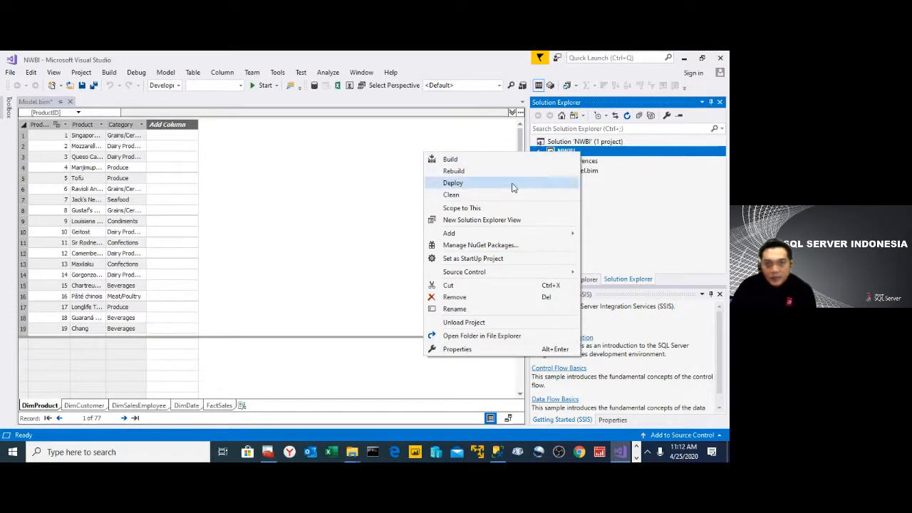
{"action": "left_click", "coordinate": [482, 348]}
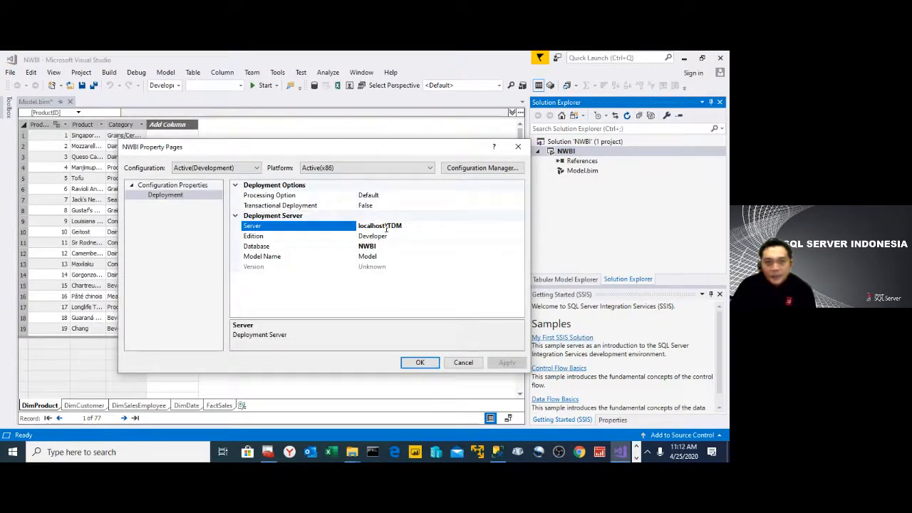
{"action": "left_click_drag", "start_coordinate": [386, 228], "coordinate": [349, 227]}
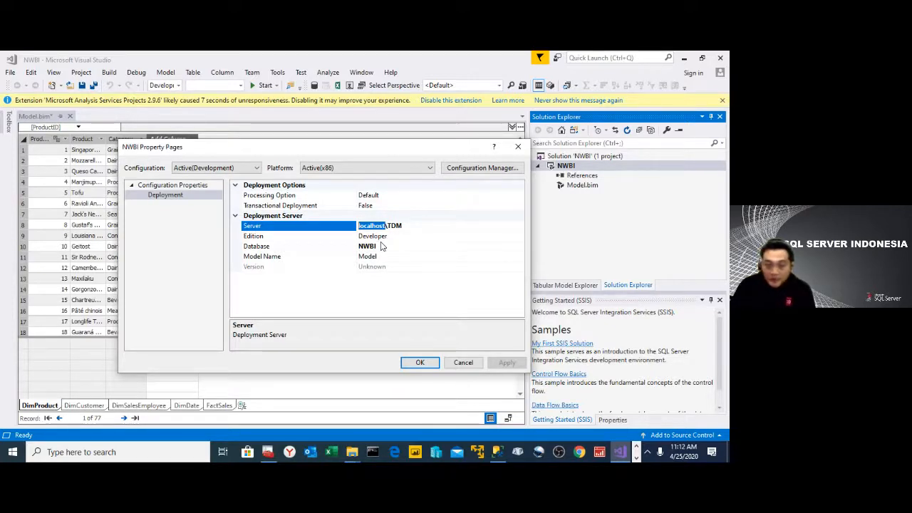
{"action": "left_click", "coordinate": [462, 364]}
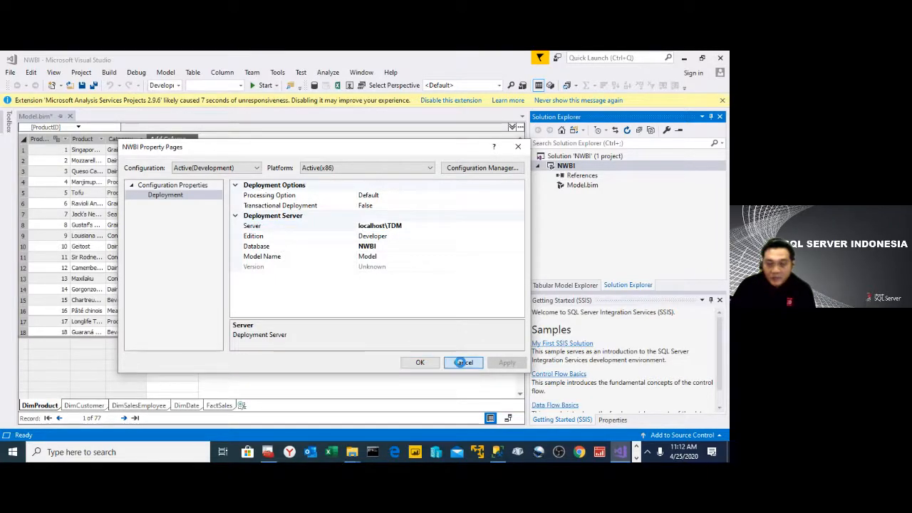
- Return to Management Studio, review the commands available for the Northwind database, and dismiss them
{"action": "key", "text": "alt+Tab"}
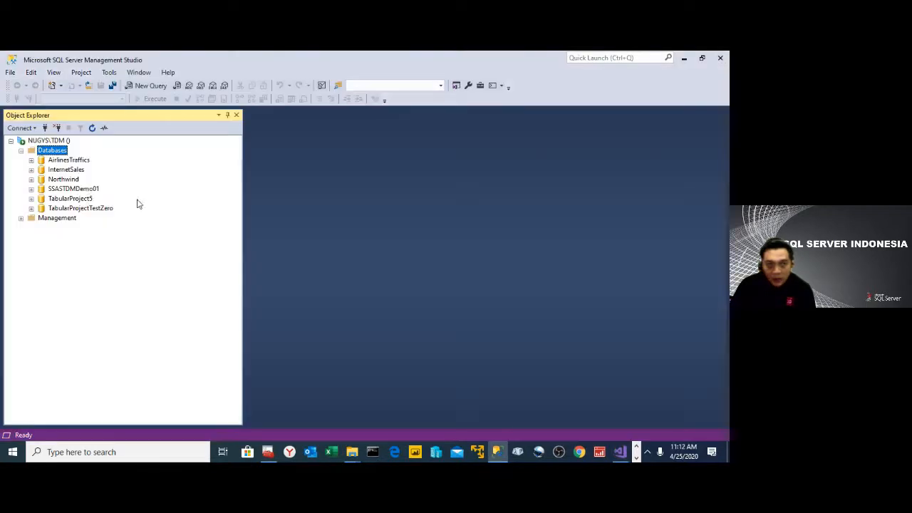
{"action": "left_click", "coordinate": [64, 179]}
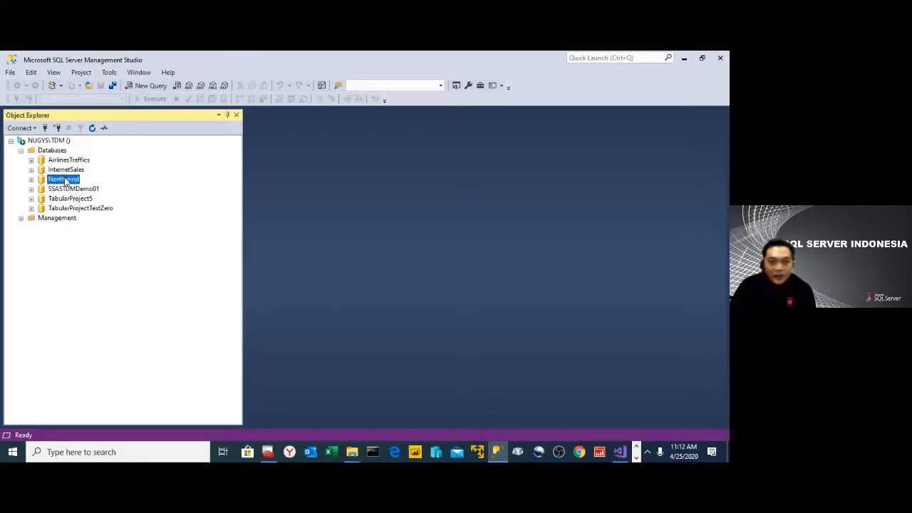
{"action": "right_click", "coordinate": [65, 181]}
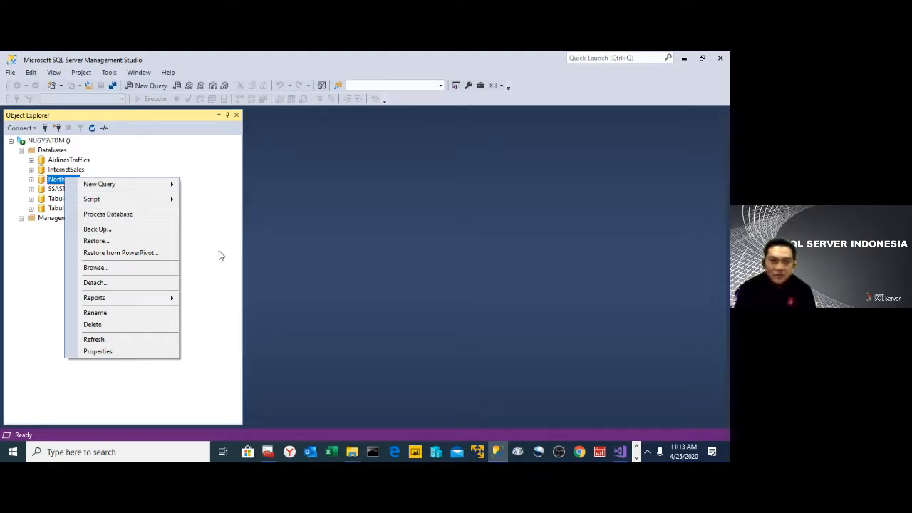
{"action": "left_click", "coordinate": [16, 284]}
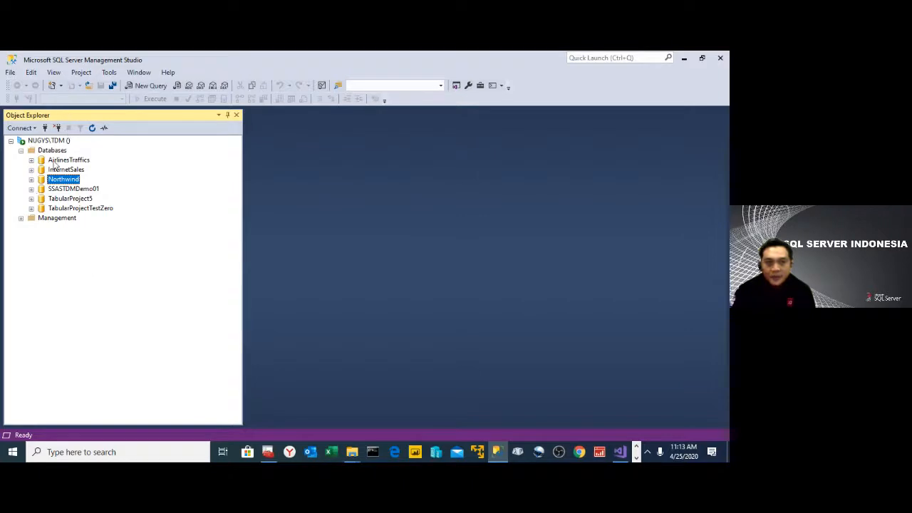
- Switch to Visual Studio, deploy the NWBI project to its configured server, and close the deployment report
{"action": "left_click", "coordinate": [625, 457]}
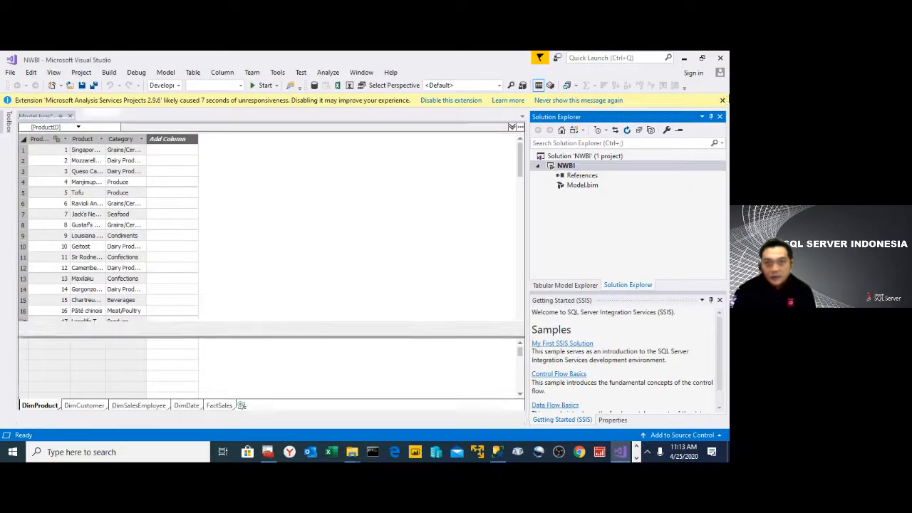
{"action": "left_click", "coordinate": [723, 100]}
{"action": "left_click", "coordinate": [574, 151]}
{"action": "right_click", "coordinate": [575, 153]}
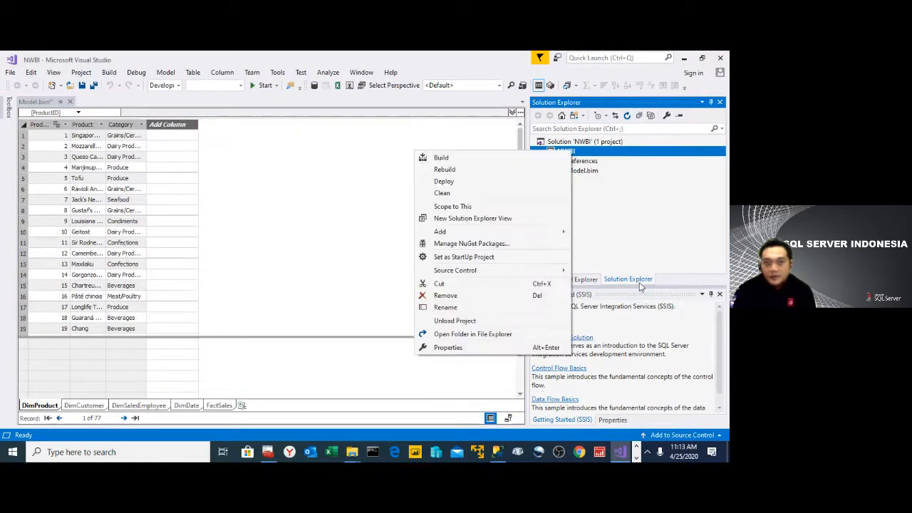
{"action": "left_click", "coordinate": [479, 184]}
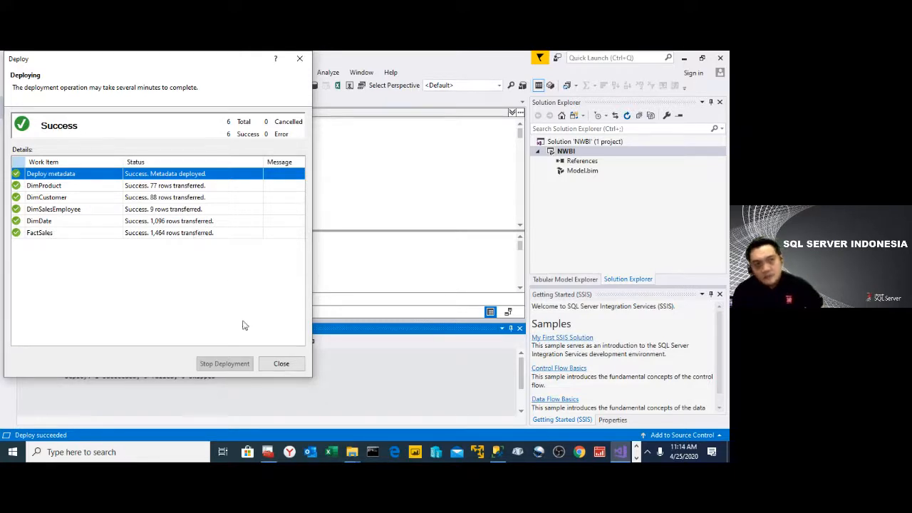
{"action": "left_click", "coordinate": [280, 364]}
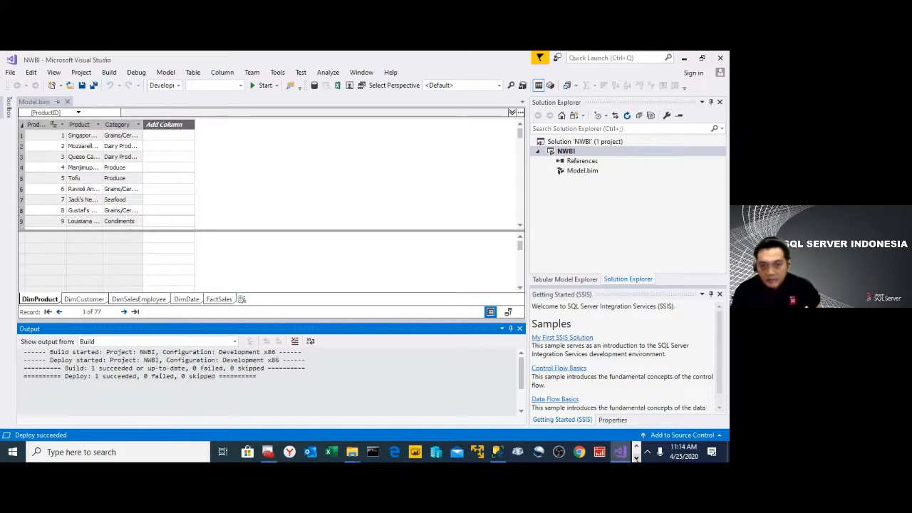
- Switch to Management Studio and refresh the Databases folder of the NUGYS\TDM server
{"action": "left_click", "coordinate": [637, 457]}
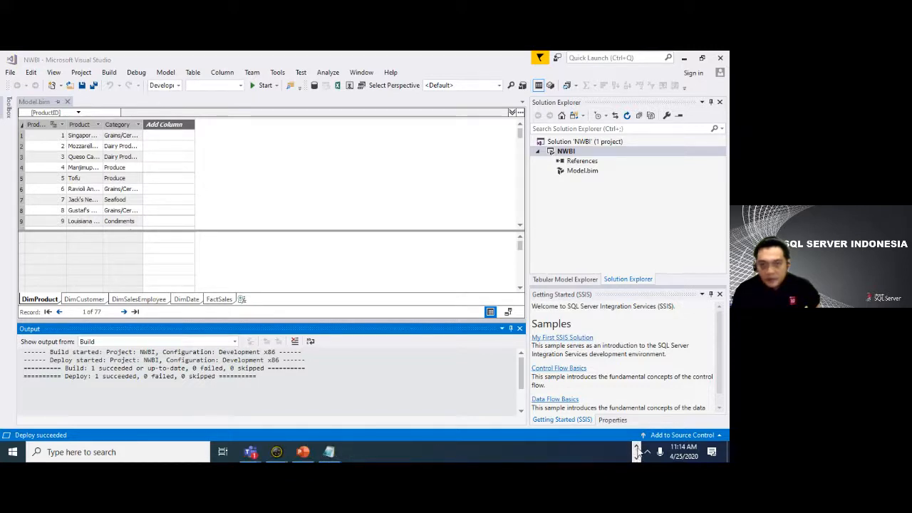
{"action": "left_click", "coordinate": [637, 451]}
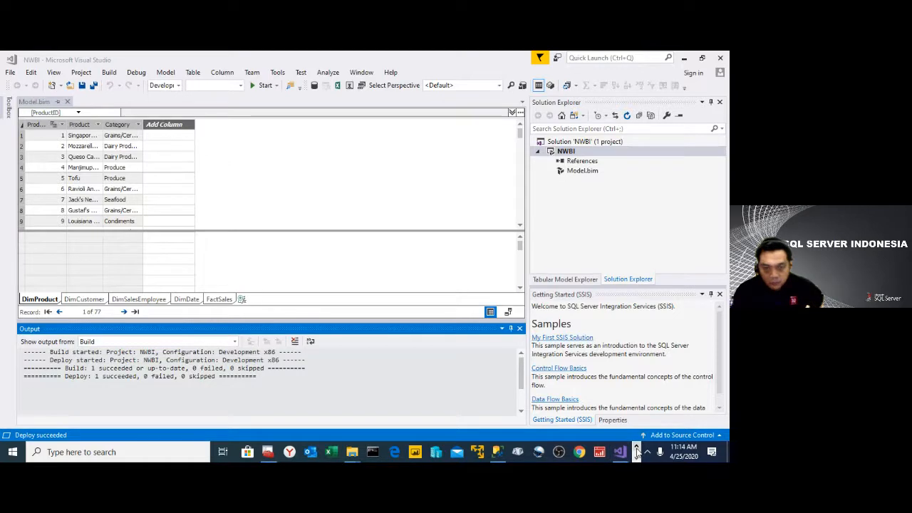
{"action": "left_click", "coordinate": [497, 452]}
{"action": "left_click", "coordinate": [62, 150]}
{"action": "right_click", "coordinate": [64, 150]}
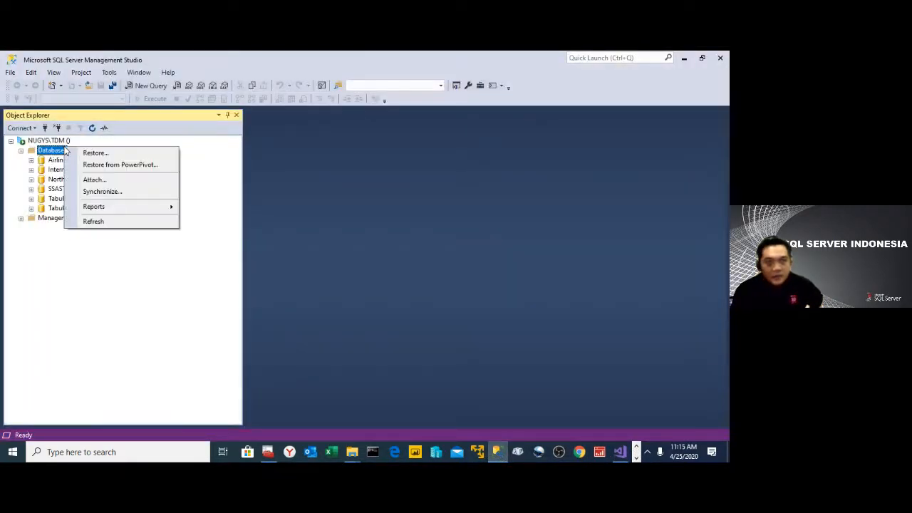
{"action": "left_click", "coordinate": [101, 221]}
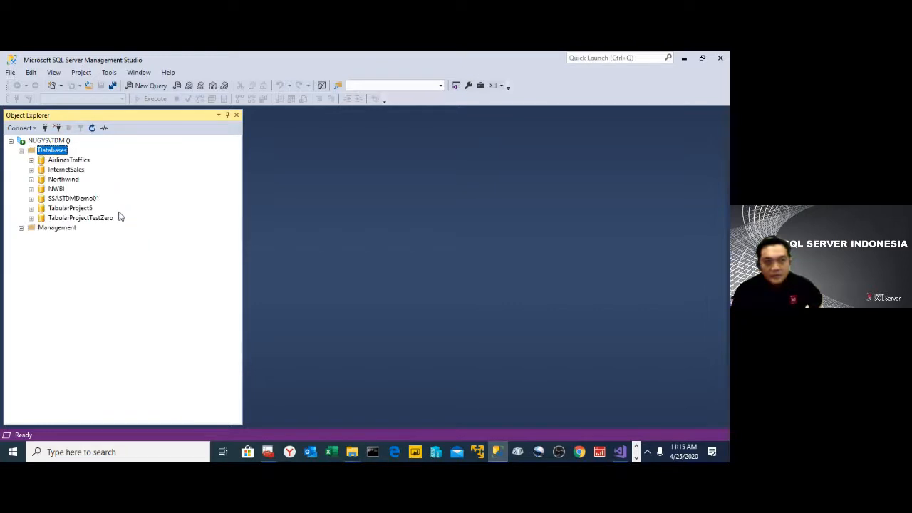
- Expand the deployed NWBI database and its Tables folder to inspect the tables
{"action": "left_click", "coordinate": [50, 191]}
{"action": "left_click", "coordinate": [31, 190]}
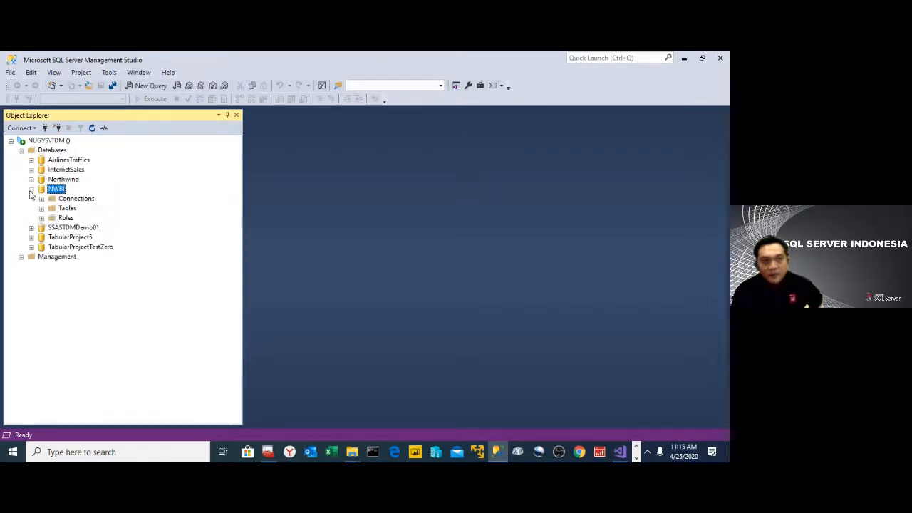
{"action": "left_click", "coordinate": [42, 208]}
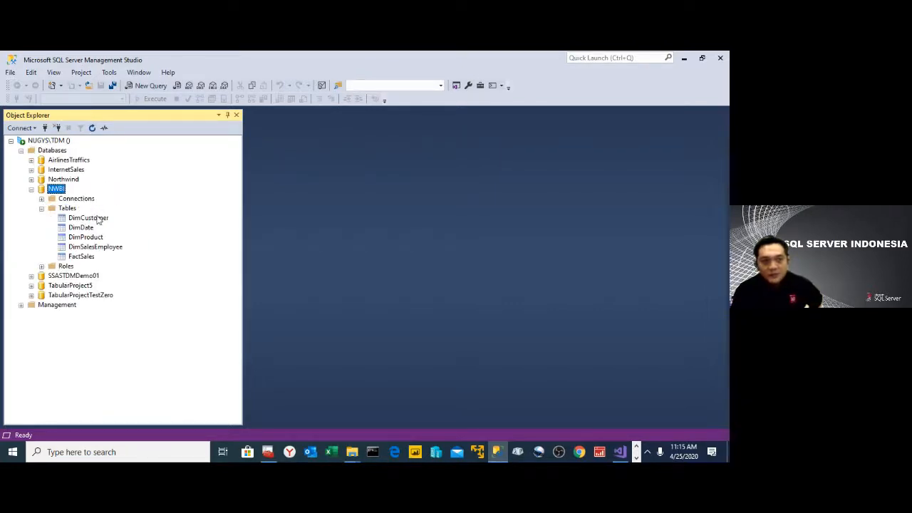
- Browse the NWBI database and run a query of Sum of Sales by DimProduct Category
{"action": "right_click", "coordinate": [63, 189]}
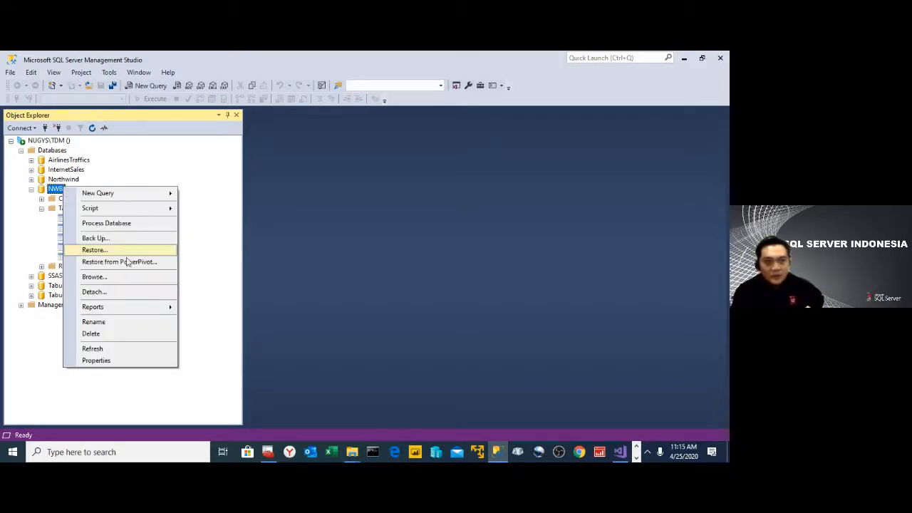
{"action": "left_click", "coordinate": [142, 278]}
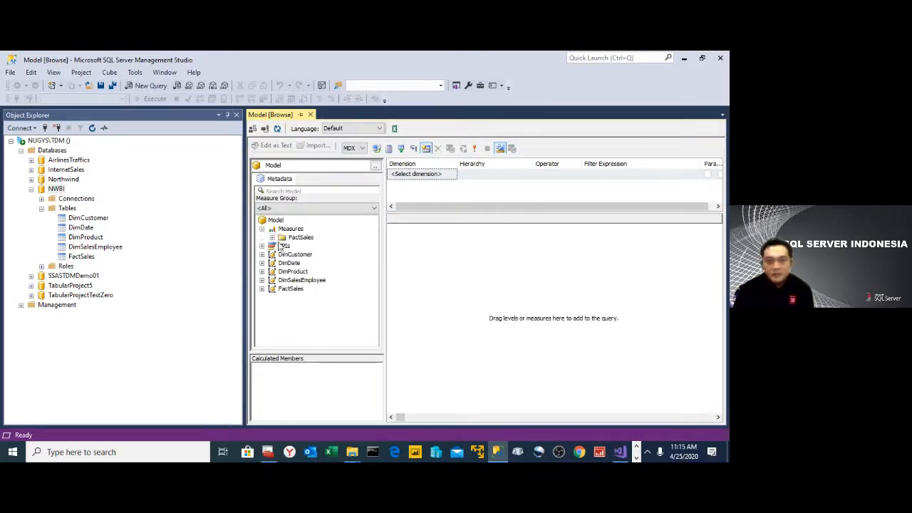
{"action": "left_click", "coordinate": [263, 229]}
{"action": "left_click_drag", "start_coordinate": [315, 246], "coordinate": [502, 259]}
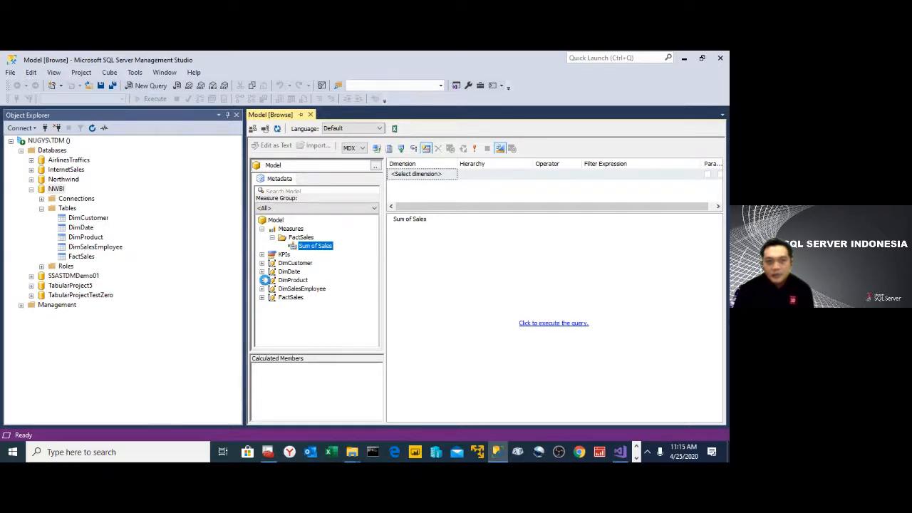
{"action": "left_click", "coordinate": [262, 280]}
{"action": "left_click_drag", "start_coordinate": [302, 290], "coordinate": [401, 262]}
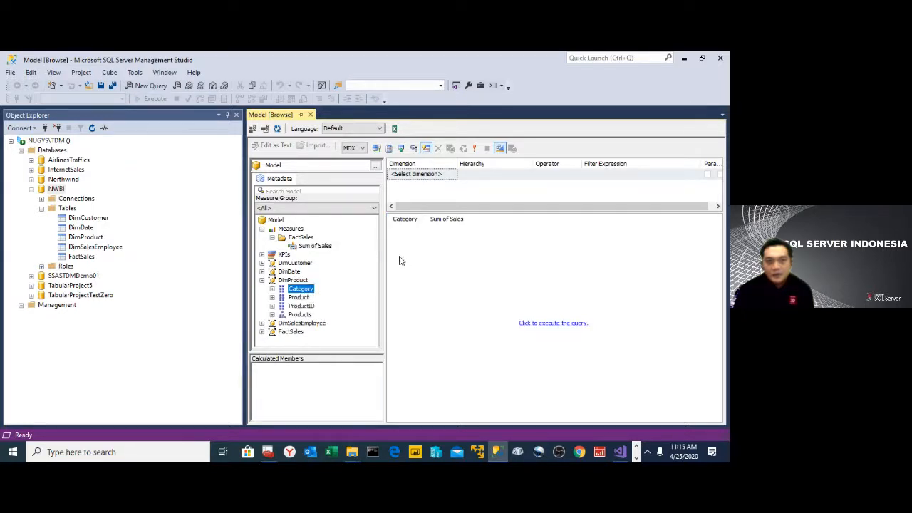
{"action": "left_click", "coordinate": [581, 325]}
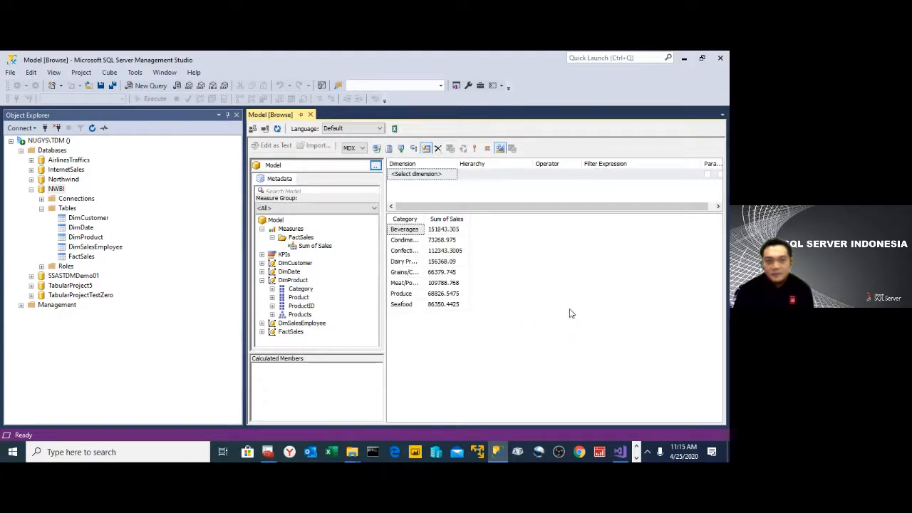
- Switch the browser's query language from MDX to DAX, accepting the loss of the current design
{"action": "left_click", "coordinate": [364, 148]}
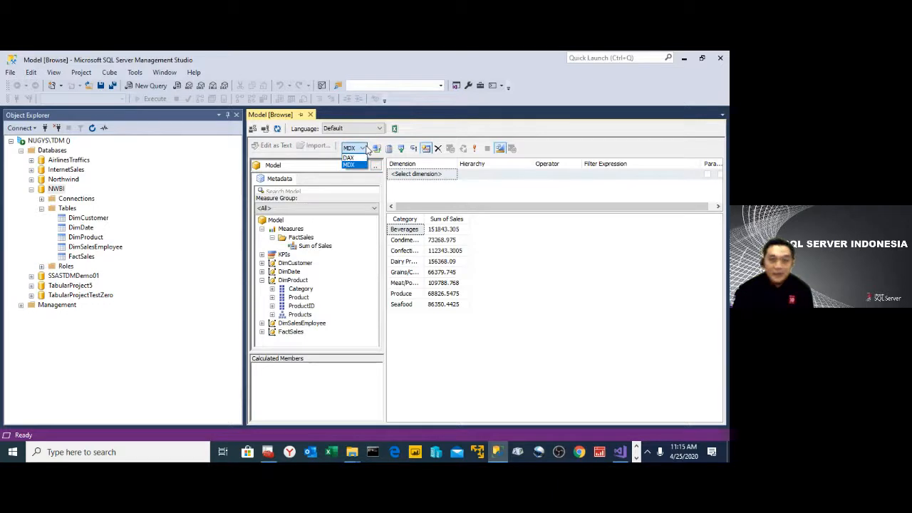
{"action": "left_click", "coordinate": [367, 148]}
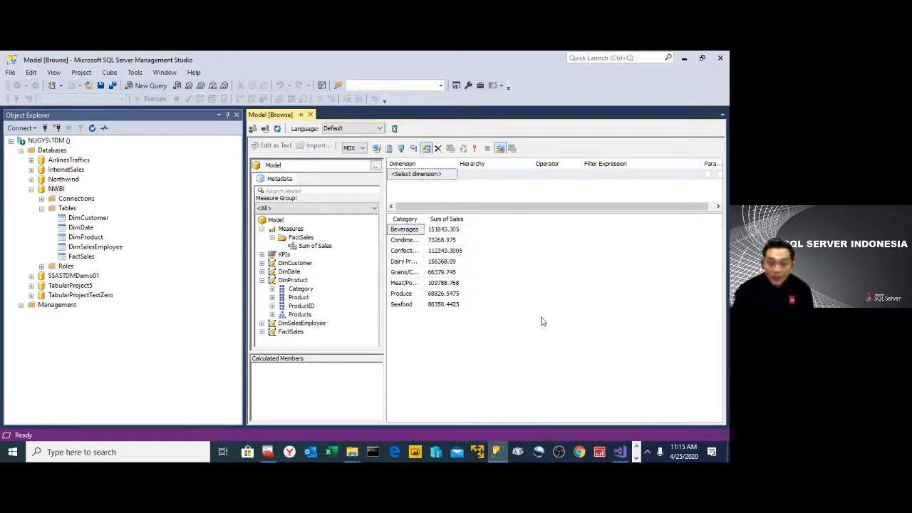
{"action": "left_click", "coordinate": [361, 149]}
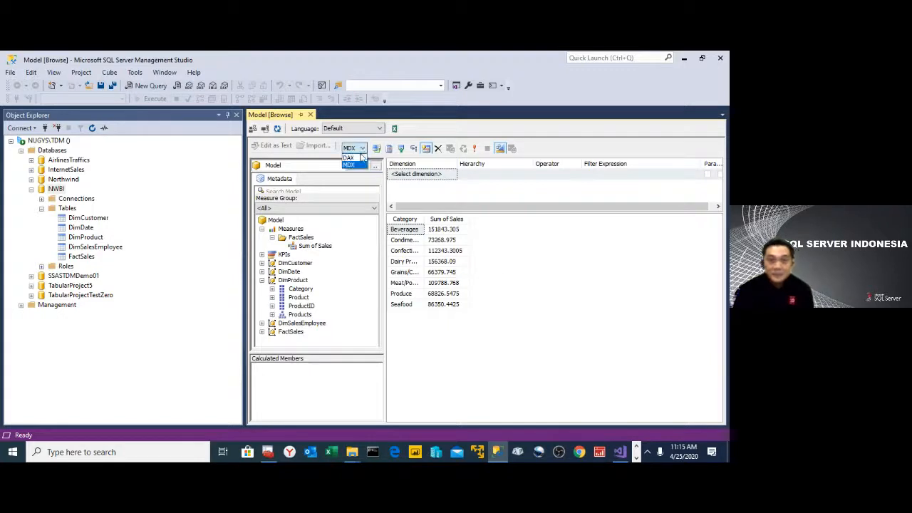
{"action": "left_click", "coordinate": [357, 158]}
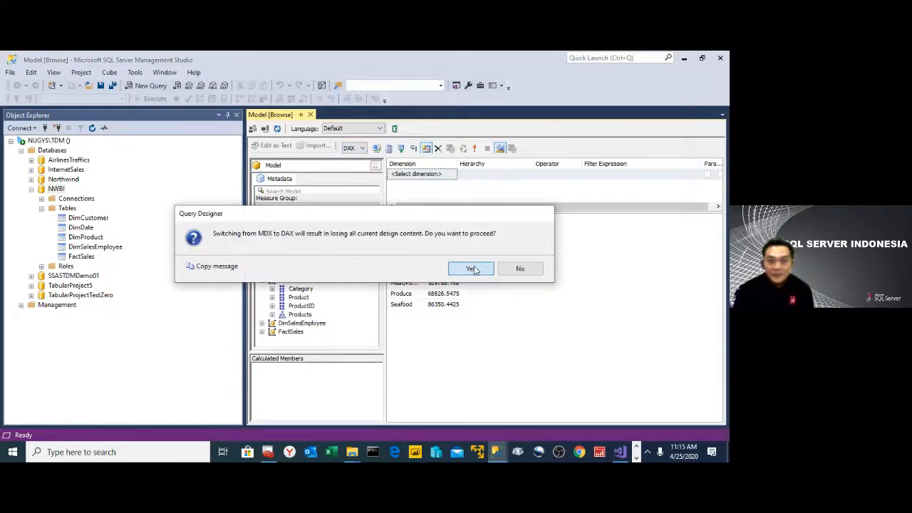
{"action": "left_click", "coordinate": [467, 271]}
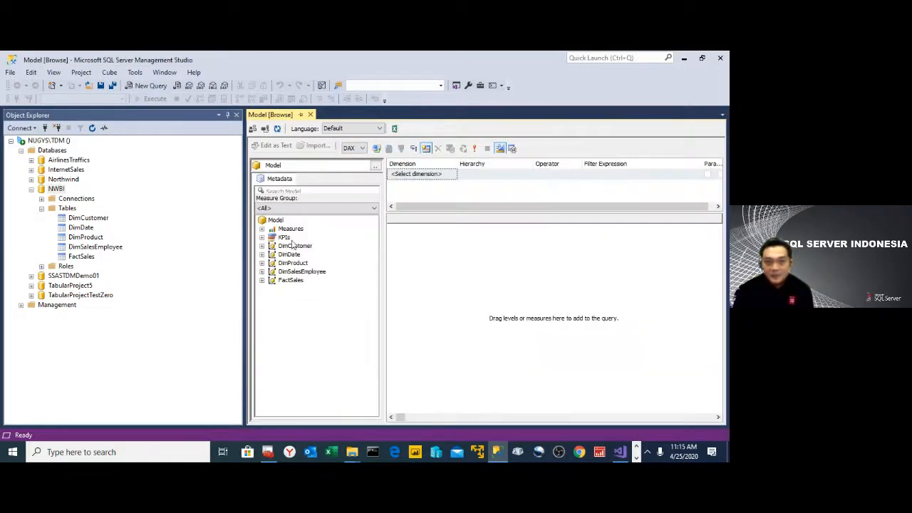
- Rebuild the query in DAX with Sum of Sales and the DimProduct Category, and execute it
{"action": "left_click", "coordinate": [262, 229]}
{"action": "left_click", "coordinate": [271, 238]}
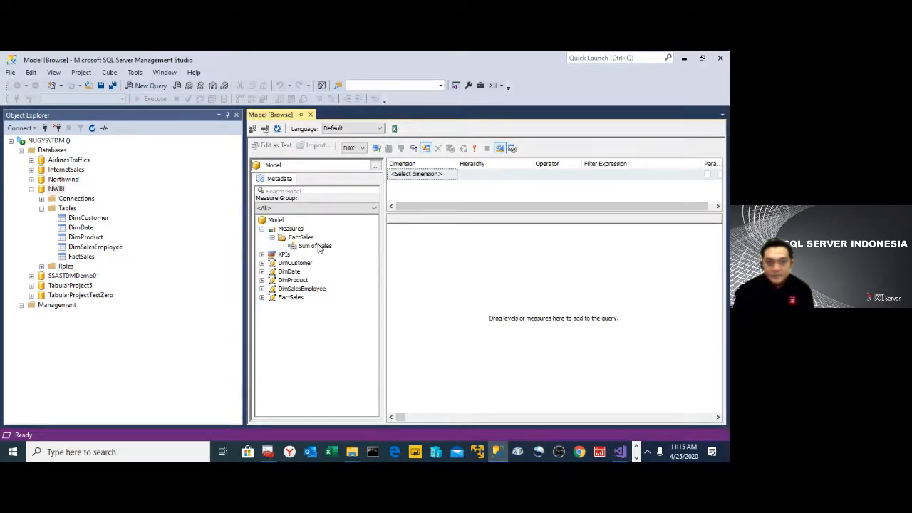
{"action": "left_click_drag", "start_coordinate": [315, 246], "coordinate": [441, 251]}
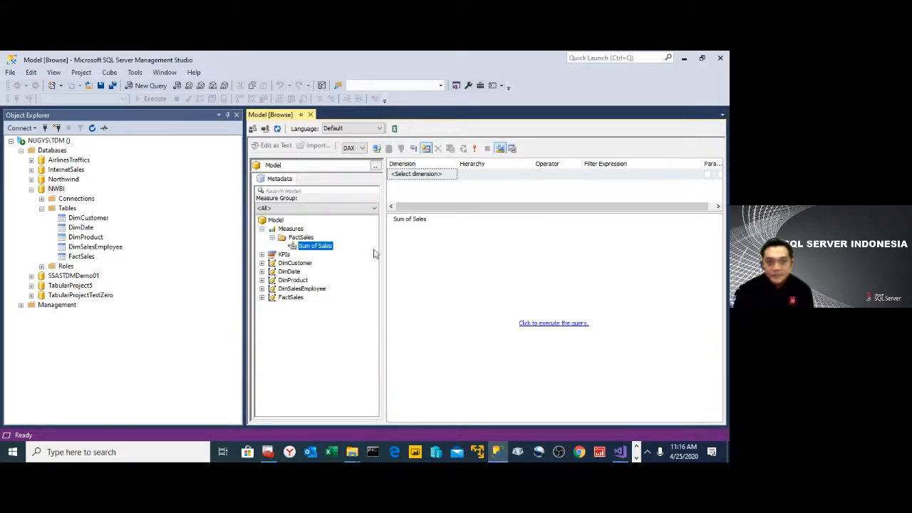
{"action": "left_click", "coordinate": [262, 263]}
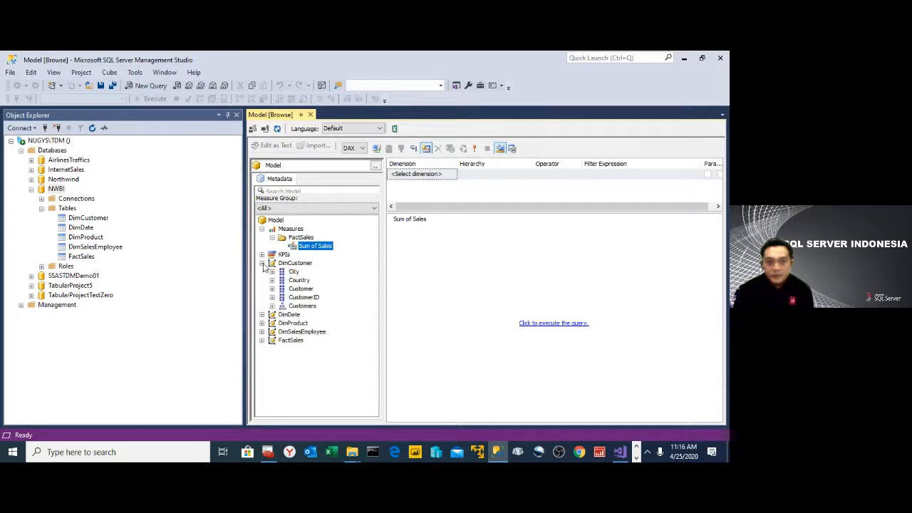
{"action": "left_click", "coordinate": [262, 263]}
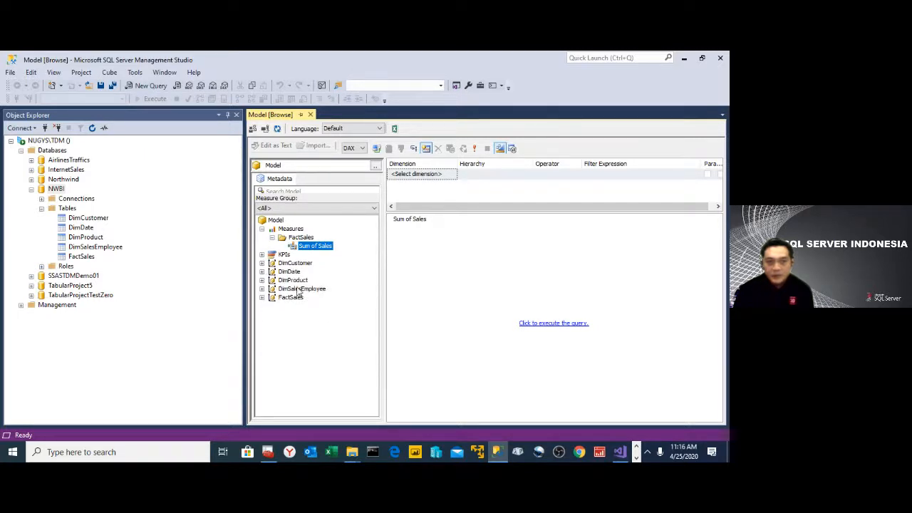
{"action": "left_click", "coordinate": [293, 280]}
{"action": "left_click", "coordinate": [262, 280]}
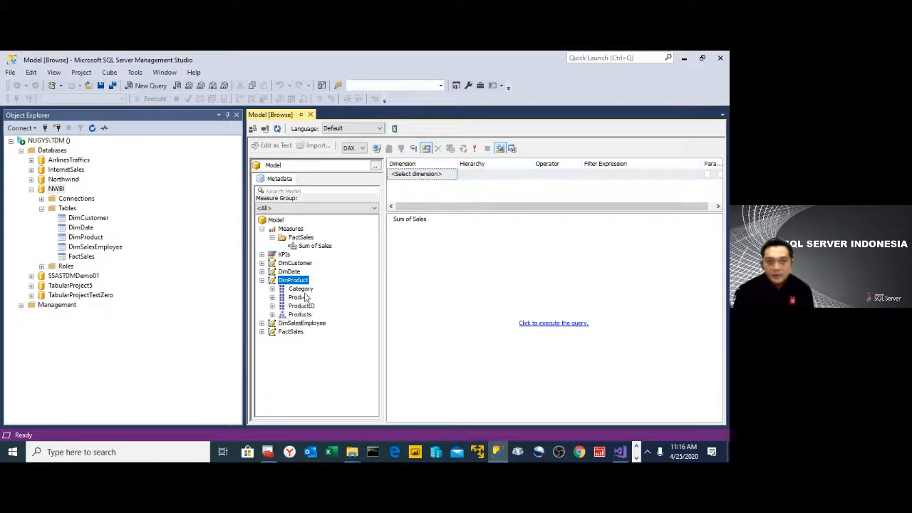
{"action": "left_click_drag", "start_coordinate": [300, 288], "coordinate": [413, 250]}
{"action": "left_click", "coordinate": [554, 325]}
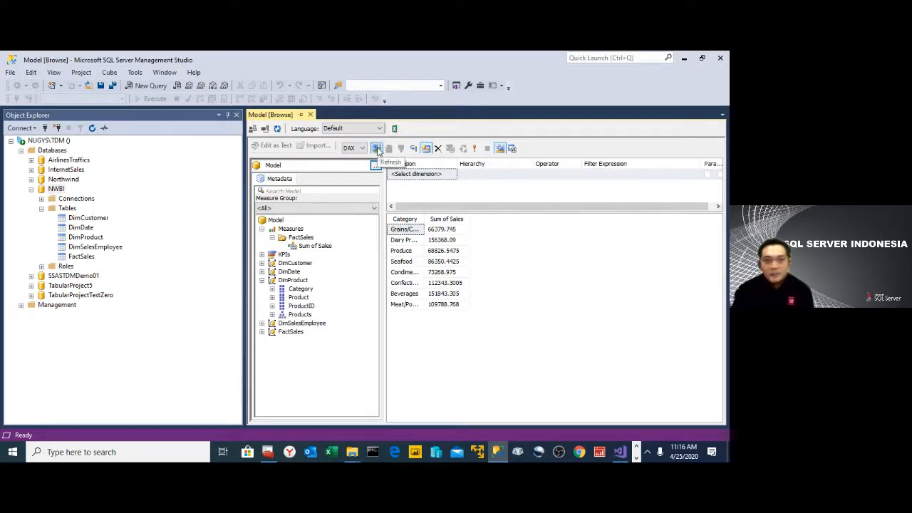
- Change the browsing security context from the current user to Role A
{"action": "left_click", "coordinate": [251, 129]}
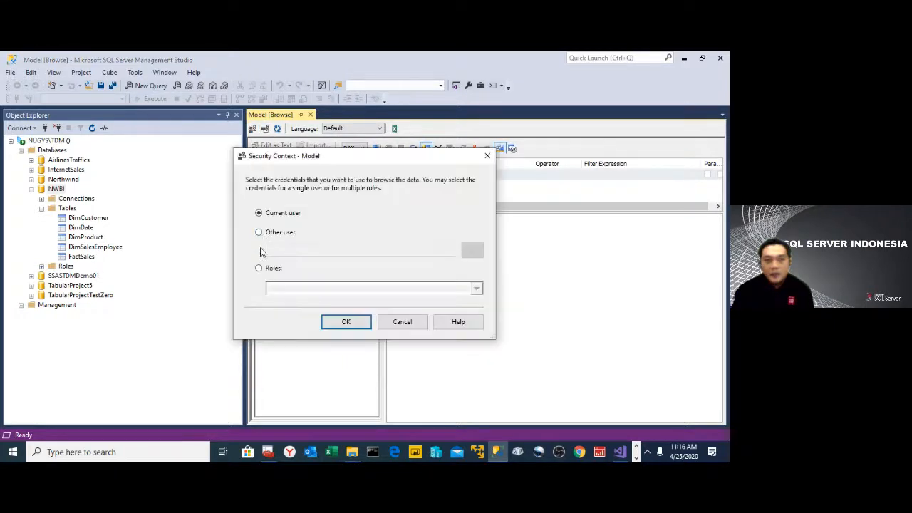
{"action": "left_click", "coordinate": [259, 269]}
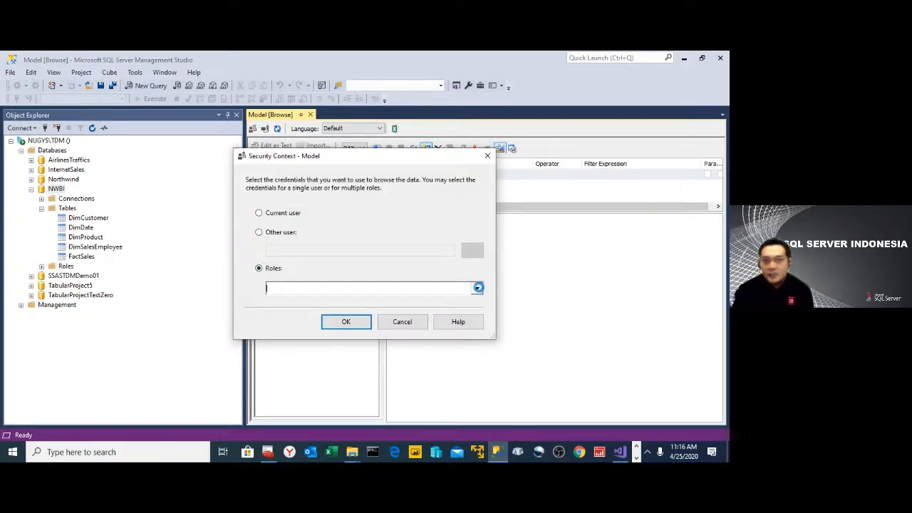
{"action": "left_click", "coordinate": [476, 288]}
{"action": "left_click", "coordinate": [290, 134]}
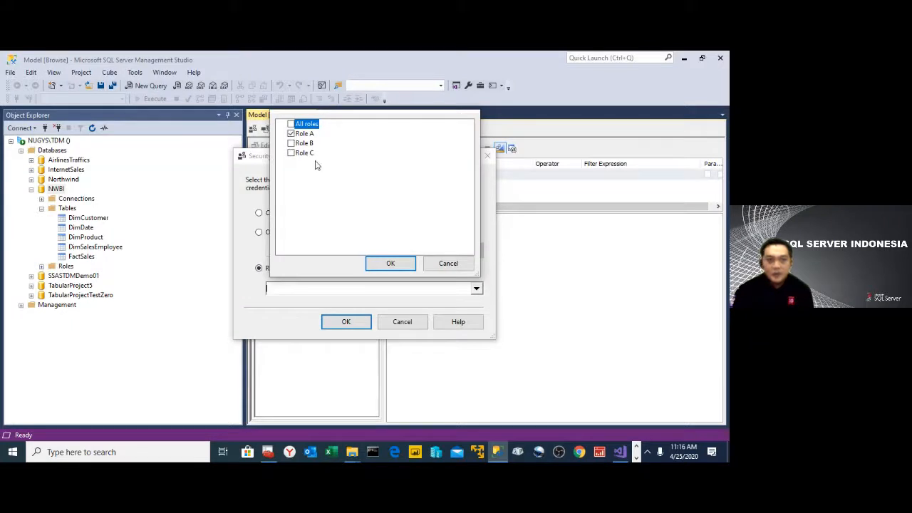
{"action": "left_click", "coordinate": [389, 263]}
{"action": "left_click", "coordinate": [349, 324]}
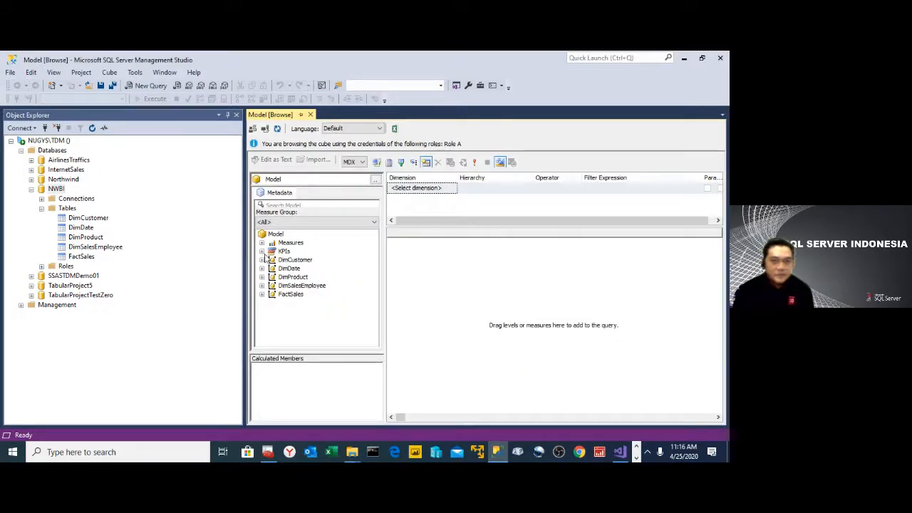
- Query Sum of Sales by DimProduct Category with Role A's credentials
{"action": "left_click", "coordinate": [261, 243]}
{"action": "left_click", "coordinate": [272, 251]}
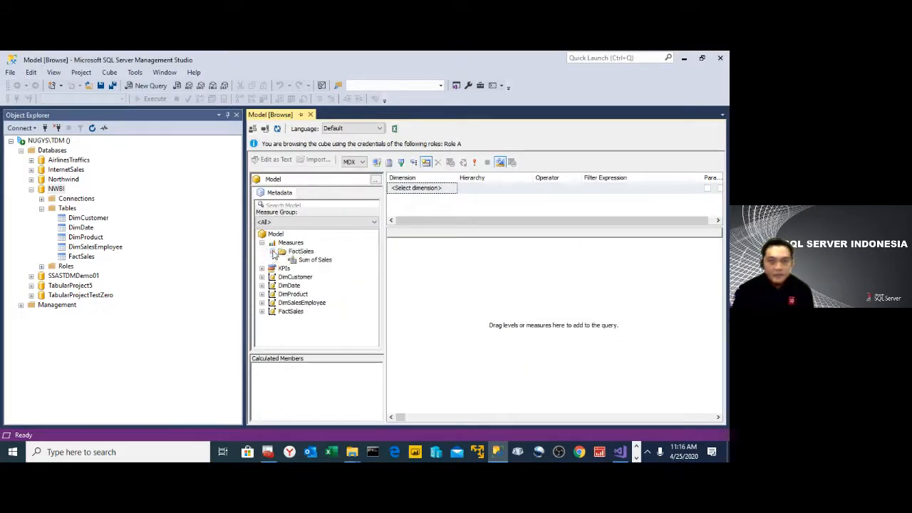
{"action": "left_click_drag", "start_coordinate": [314, 259], "coordinate": [474, 283]}
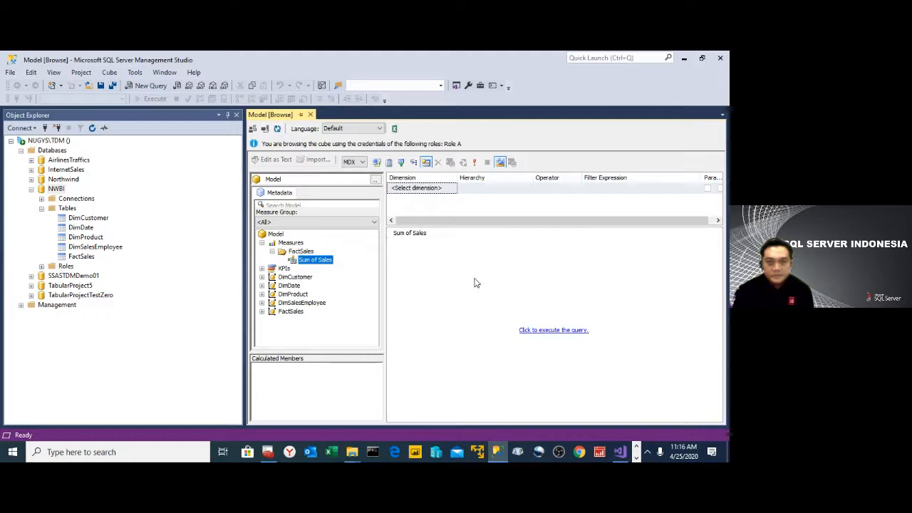
{"action": "left_click", "coordinate": [262, 294]}
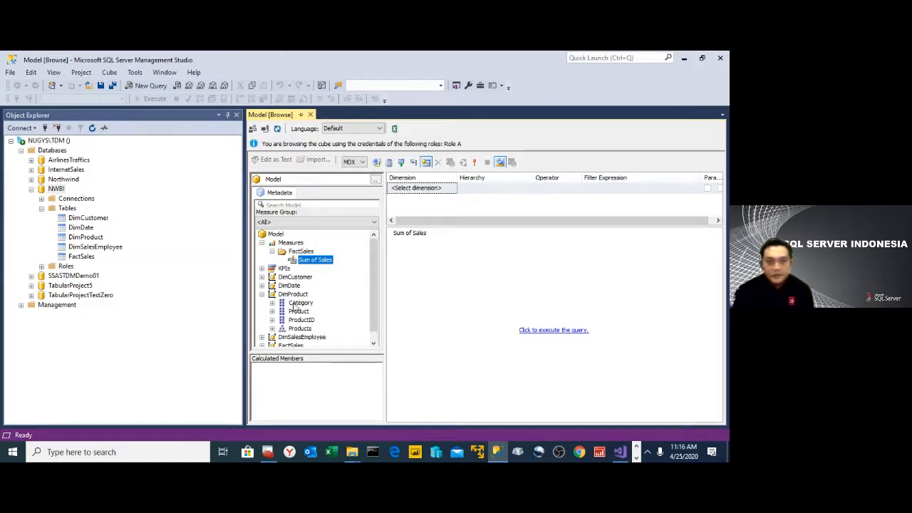
{"action": "left_click_drag", "start_coordinate": [295, 304], "coordinate": [410, 270]}
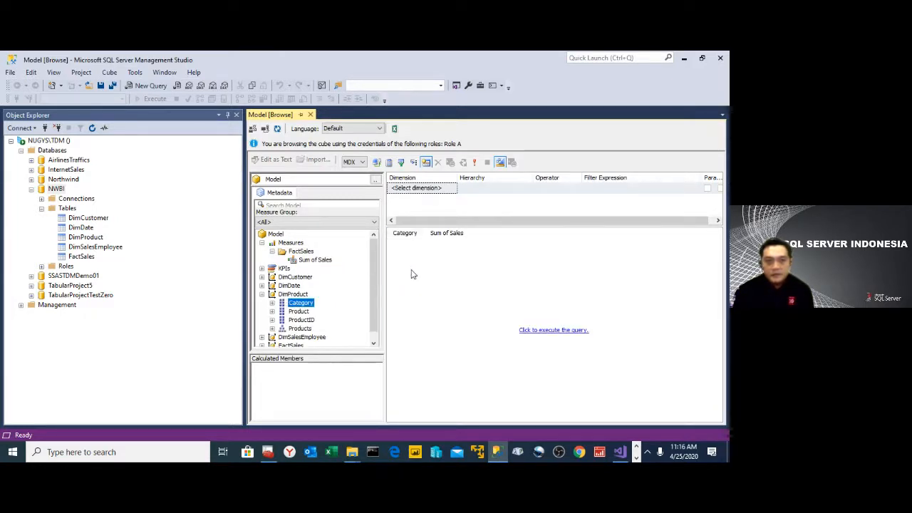
{"action": "left_click", "coordinate": [576, 335]}
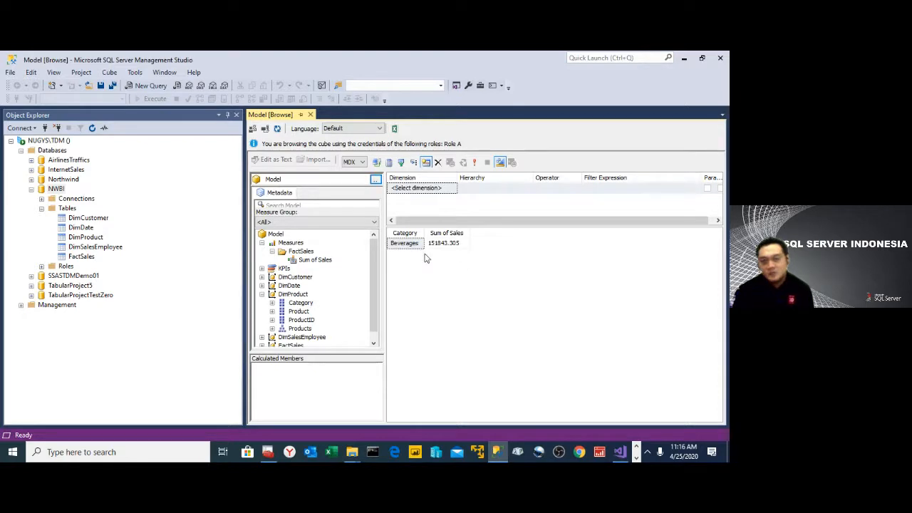
- Change the browsing security context to Role B only
{"action": "left_click", "coordinate": [254, 129]}
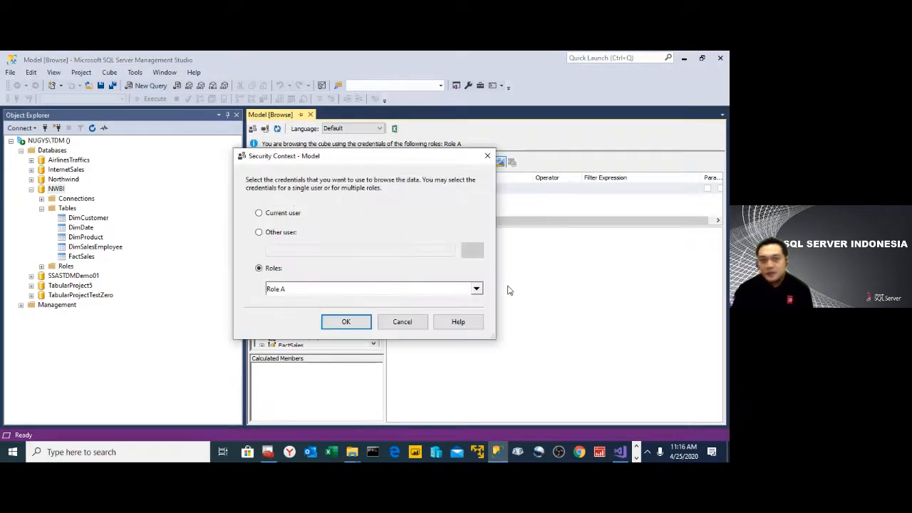
{"action": "left_click", "coordinate": [476, 289]}
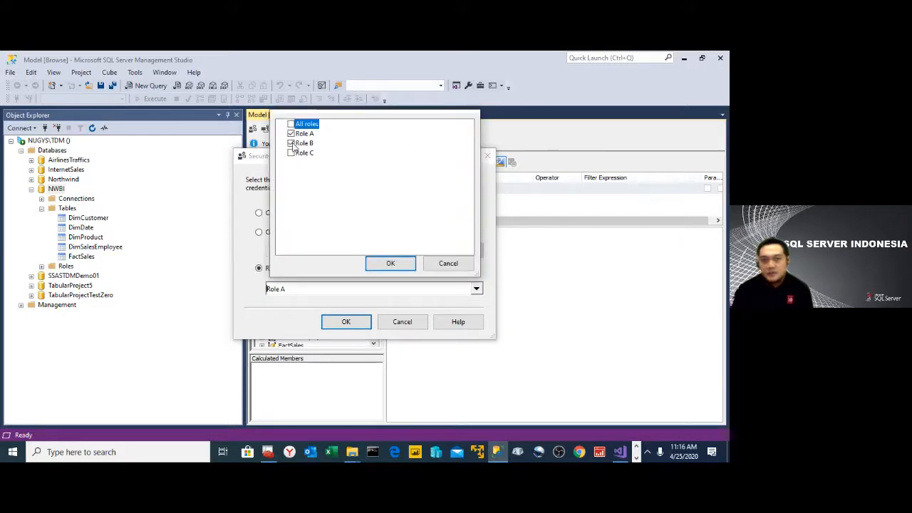
{"action": "left_click", "coordinate": [388, 264]}
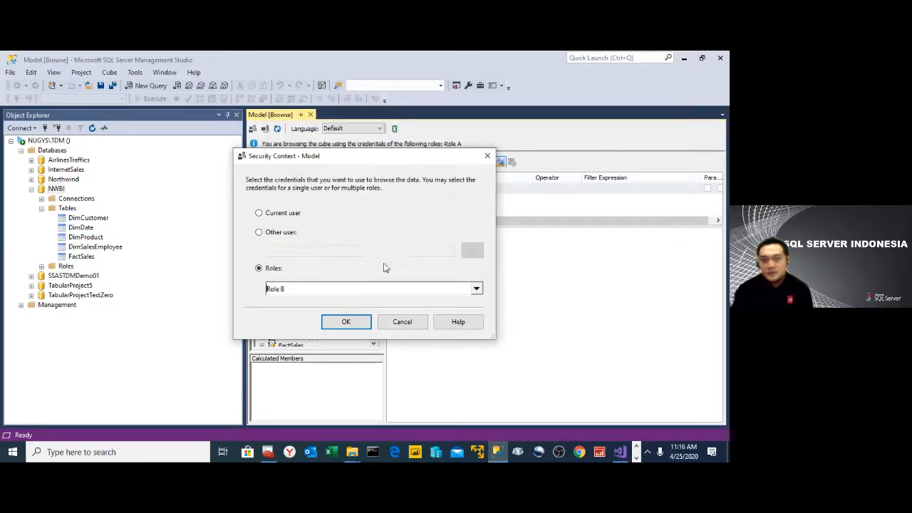
{"action": "left_click", "coordinate": [348, 321]}
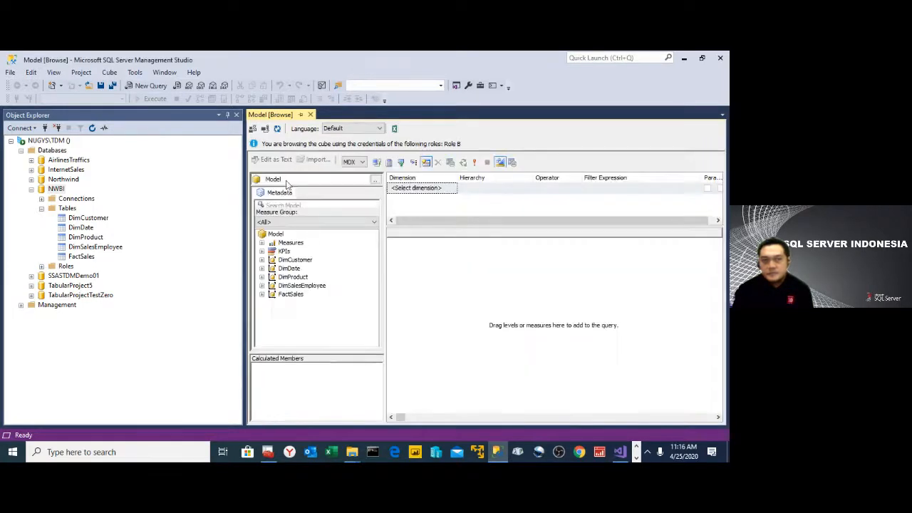
- Query Sum of Sales by DimProduct Category with Role B's credentials, and close the model browser
{"action": "left_click", "coordinate": [262, 243]}
{"action": "left_click", "coordinate": [271, 251]}
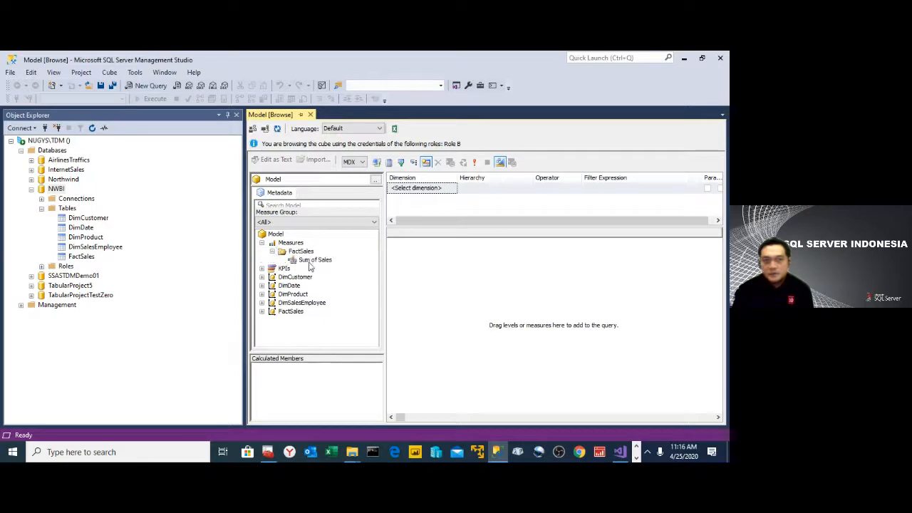
{"action": "left_click_drag", "start_coordinate": [314, 260], "coordinate": [454, 267]}
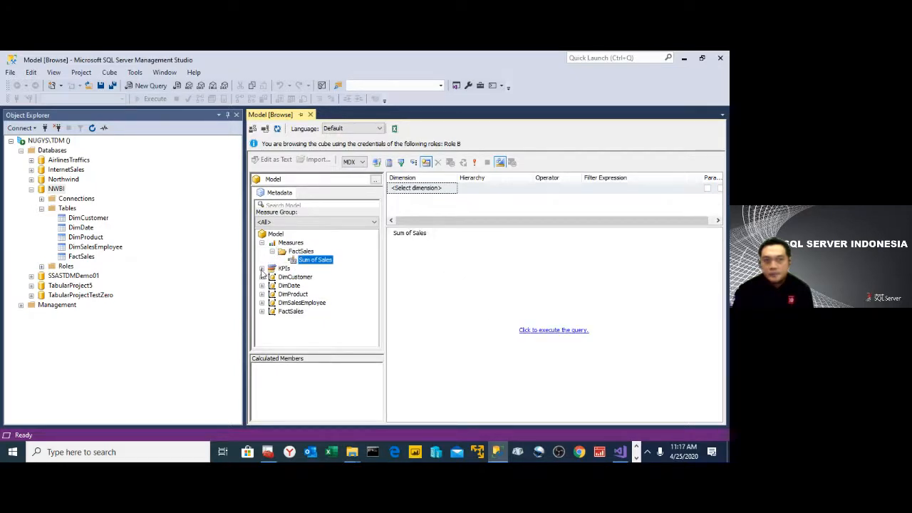
{"action": "left_click", "coordinate": [262, 294]}
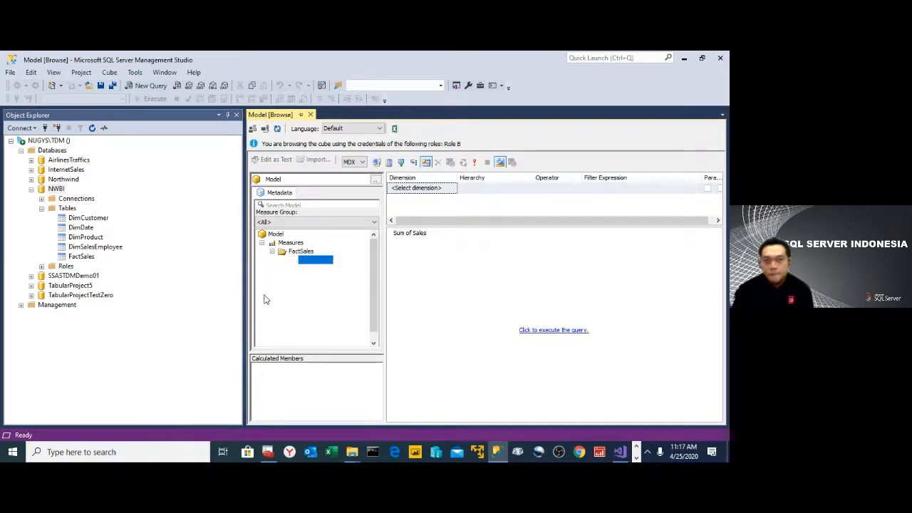
{"action": "left_click_drag", "start_coordinate": [301, 303], "coordinate": [413, 268]}
{"action": "left_click", "coordinate": [548, 335]}
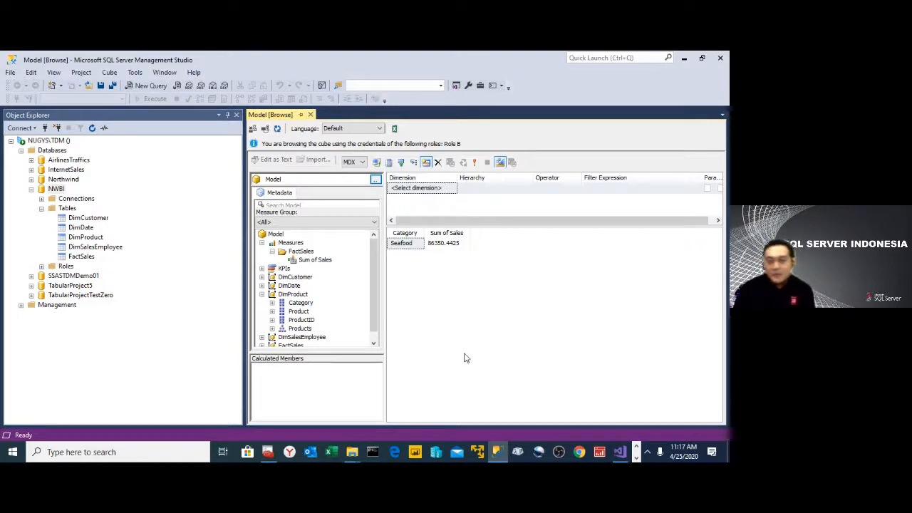
{"action": "left_click", "coordinate": [311, 114]}
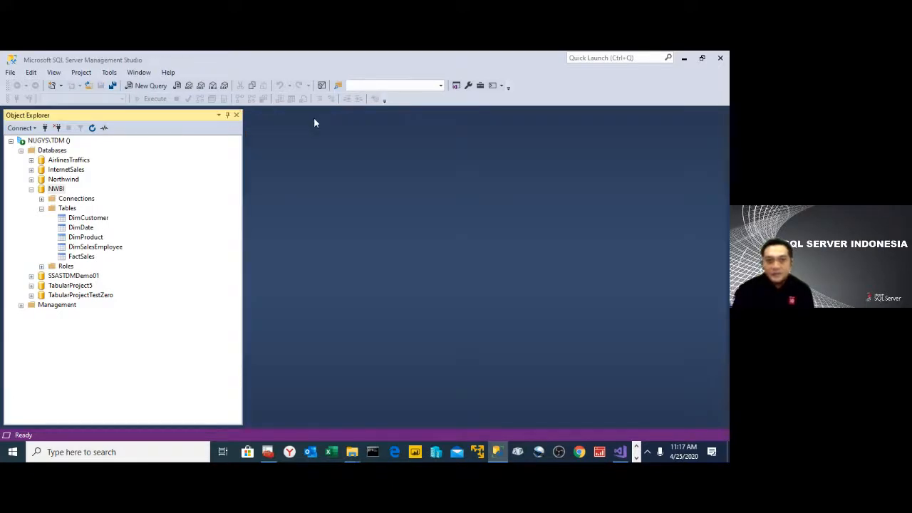
- Open the Process Database settings for the NWBI database
{"action": "left_click", "coordinate": [61, 190]}
{"action": "right_click", "coordinate": [62, 190]}
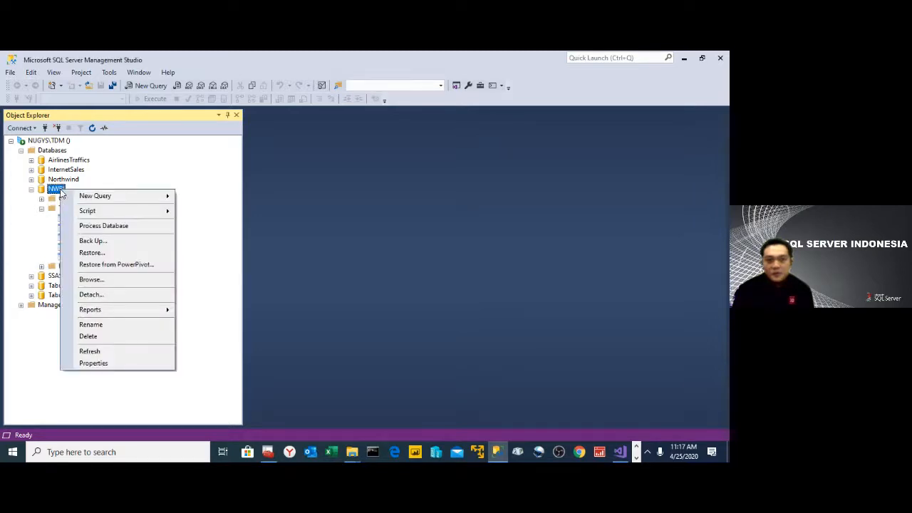
{"action": "left_click", "coordinate": [41, 208]}
{"action": "left_click", "coordinate": [41, 208]}
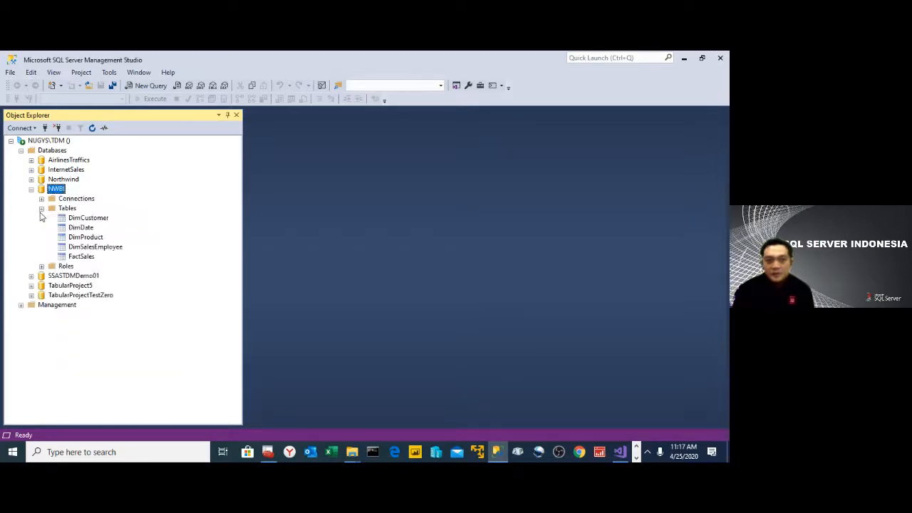
{"action": "right_click", "coordinate": [63, 191]}
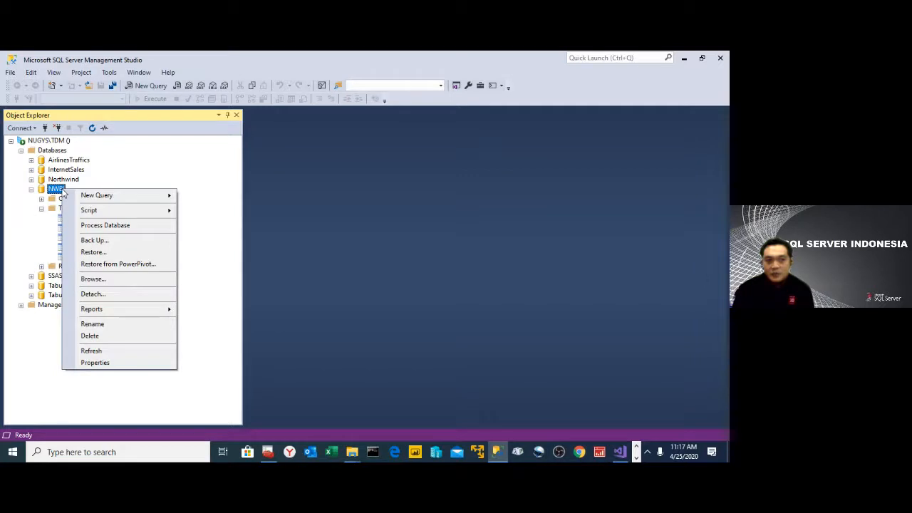
{"action": "left_click", "coordinate": [101, 226]}
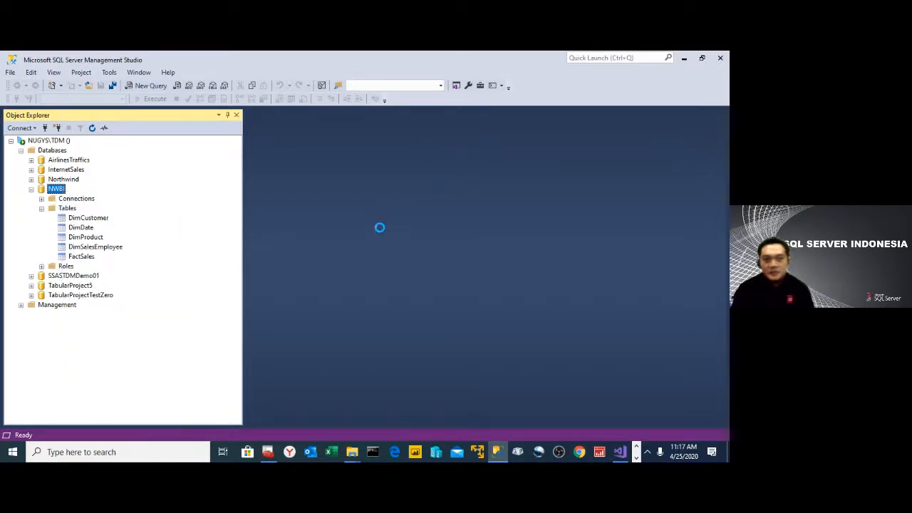
- Open Notepad and write the heading "PROCESS DATABASE" in a blank note
{"action": "key", "text": "super+r"}
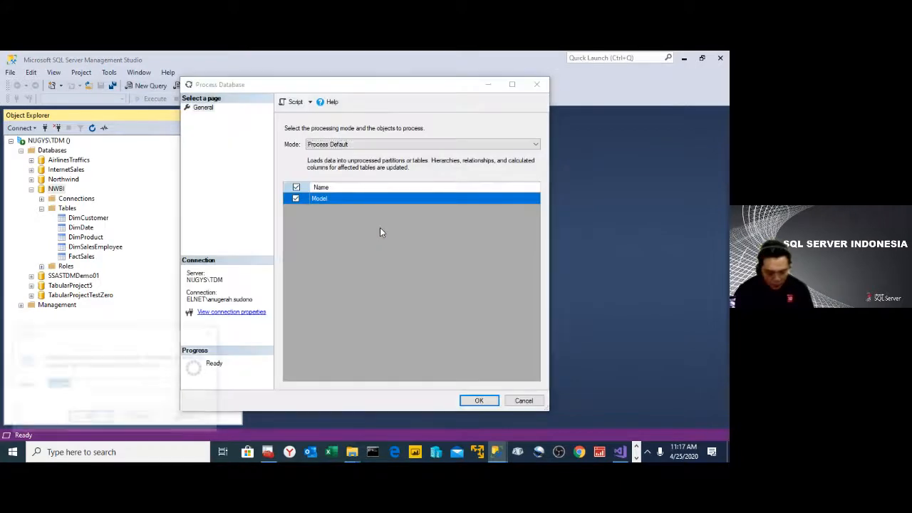
{"action": "type", "text": "notepad"}
{"action": "key", "text": "Return"}
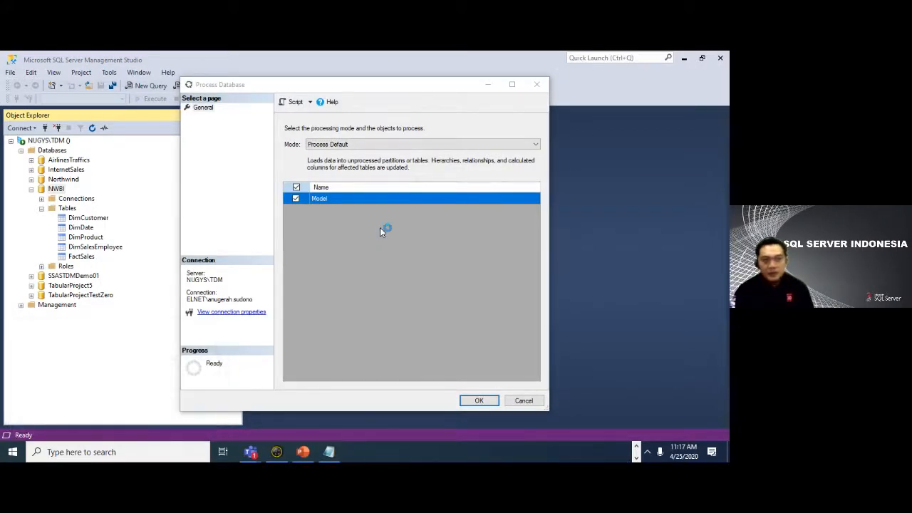
{"action": "type", "text": "p"}
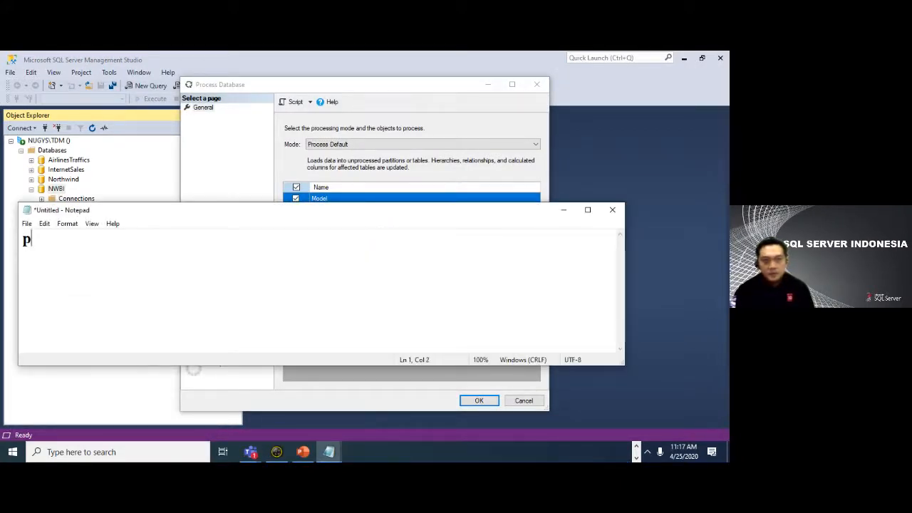
{"action": "key", "text": "BackSpace"}
{"action": "type", "text": "PROC"}
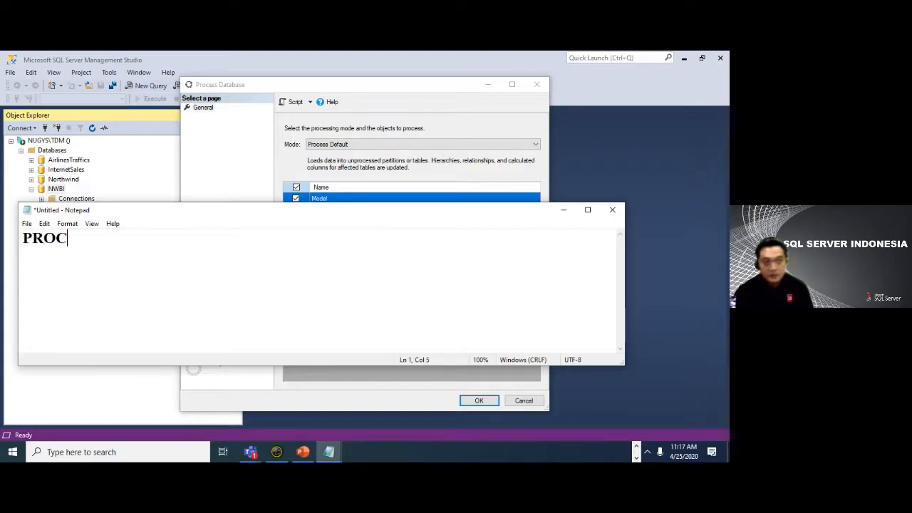
{"action": "type", "text": "ESS DATABSE"}
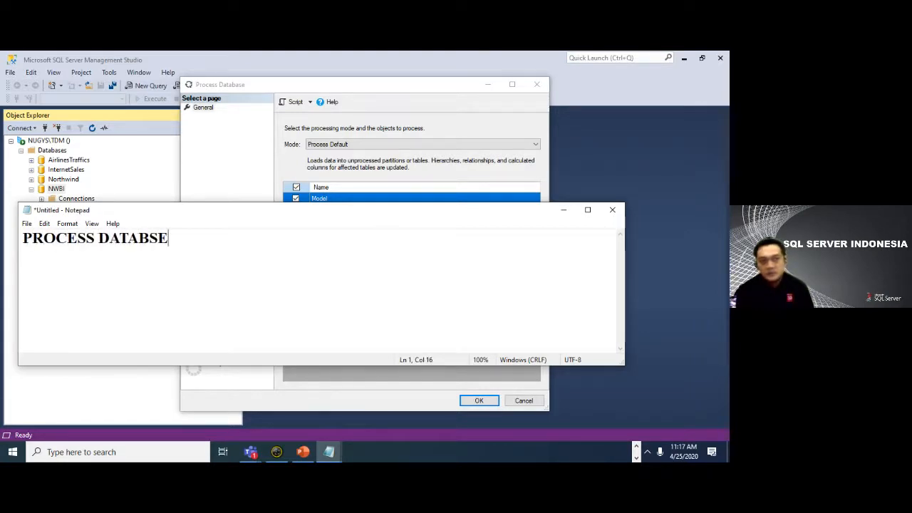
{"action": "key", "text": "BackSpace"}
{"action": "key", "text": "BackSpace"}
{"action": "type", "text": "ASE"}
{"action": "key", "text": "Return"}
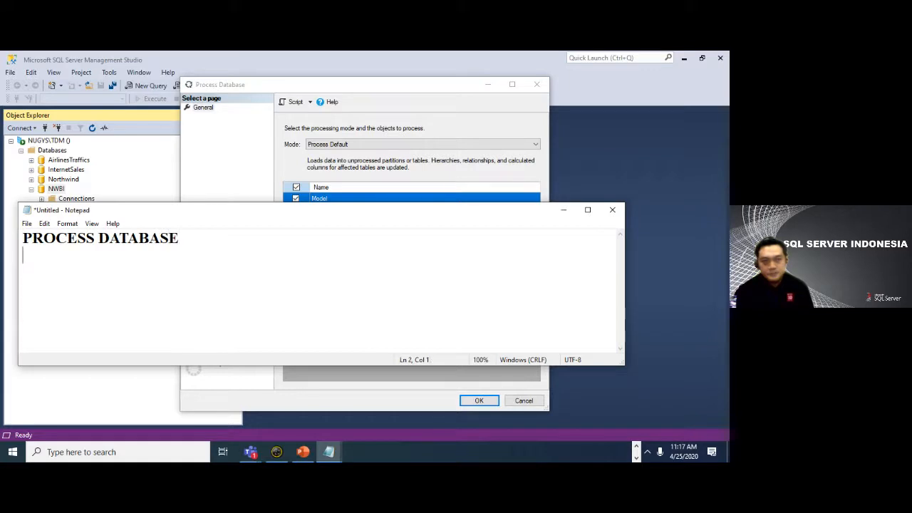
- Add the line "MEMINDAHKAN DATA DARI DATA SOURCE KE SSAS" to the note and close it without saving
{"action": "type", "text": "MEMIN"}
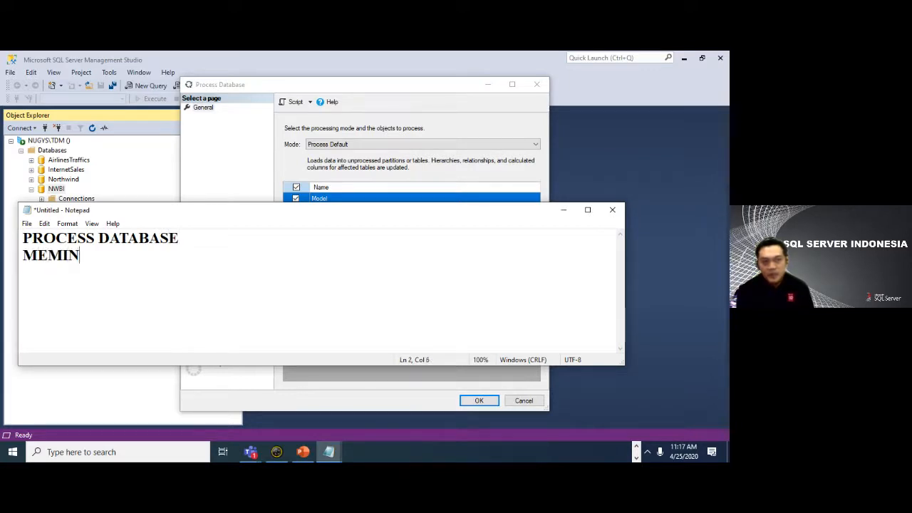
{"action": "type", "text": "DAHKAN DATA "}
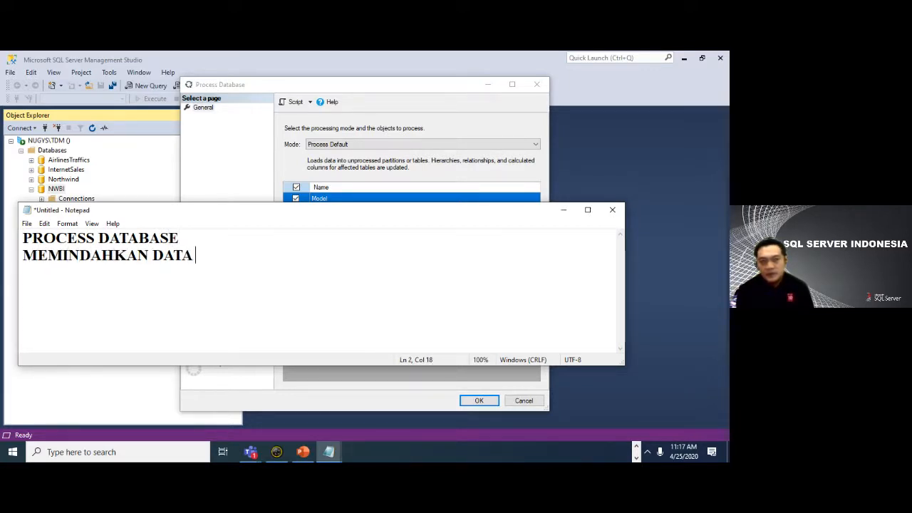
{"action": "type", "text": "DARI DATA"}
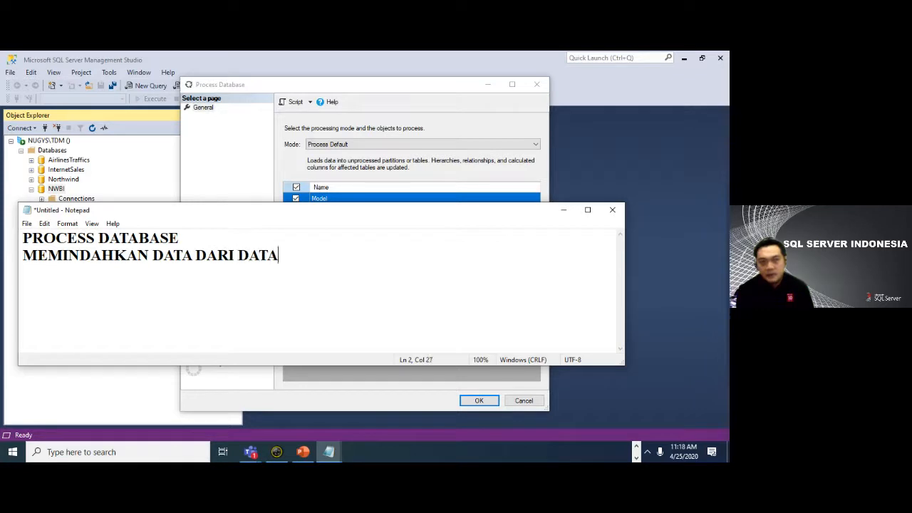
{"action": "type", "text": " SOURCE KE "}
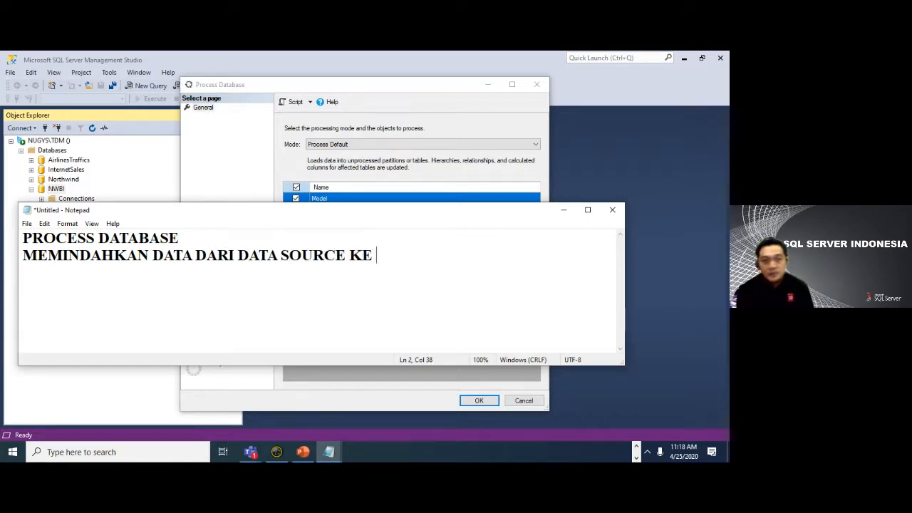
{"action": "type", "text": "SSAS"}
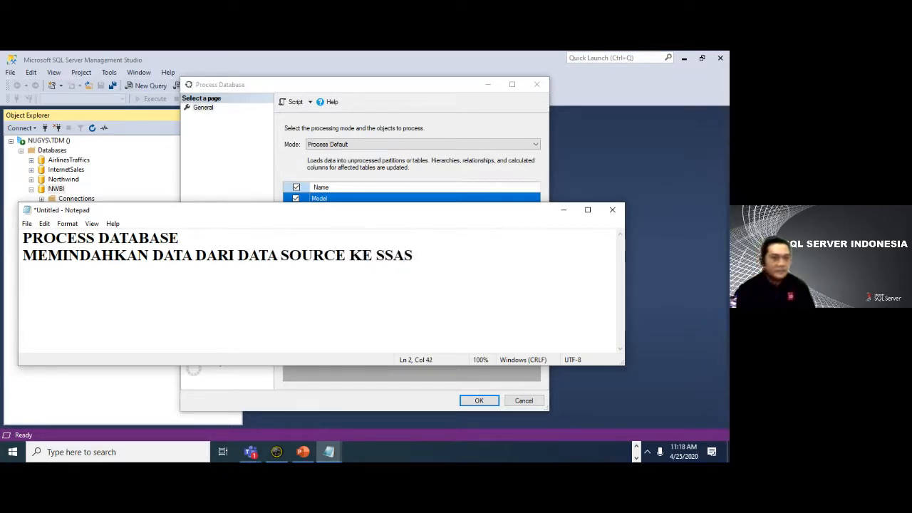
{"action": "left_click", "coordinate": [612, 210]}
{"action": "left_click", "coordinate": [383, 251]}
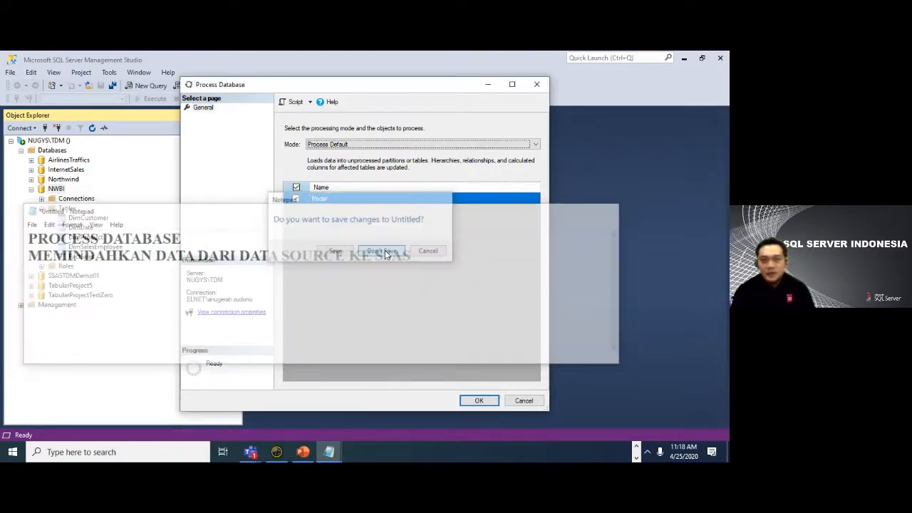
- Set the NWBI processing mode to Process Full, script the action to a new query window, and dismiss the processing dialog without running it
{"action": "left_click", "coordinate": [418, 145]}
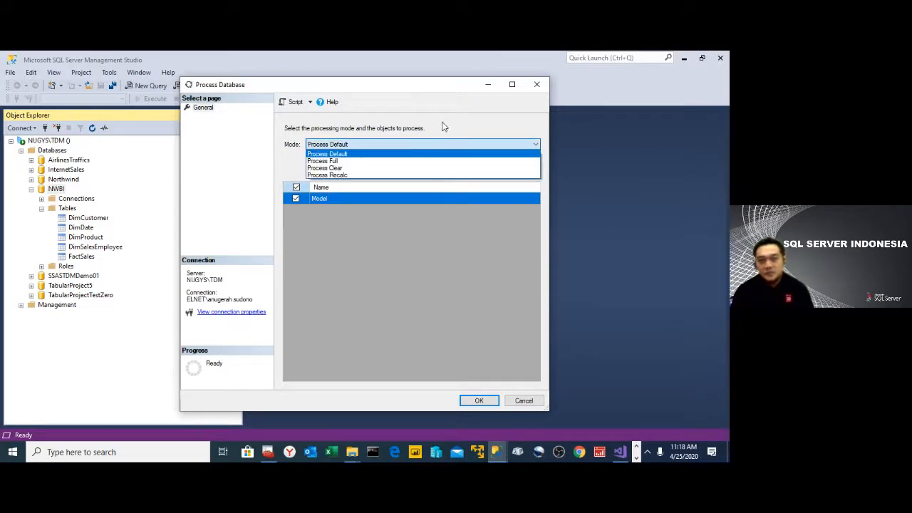
{"action": "left_click", "coordinate": [379, 162]}
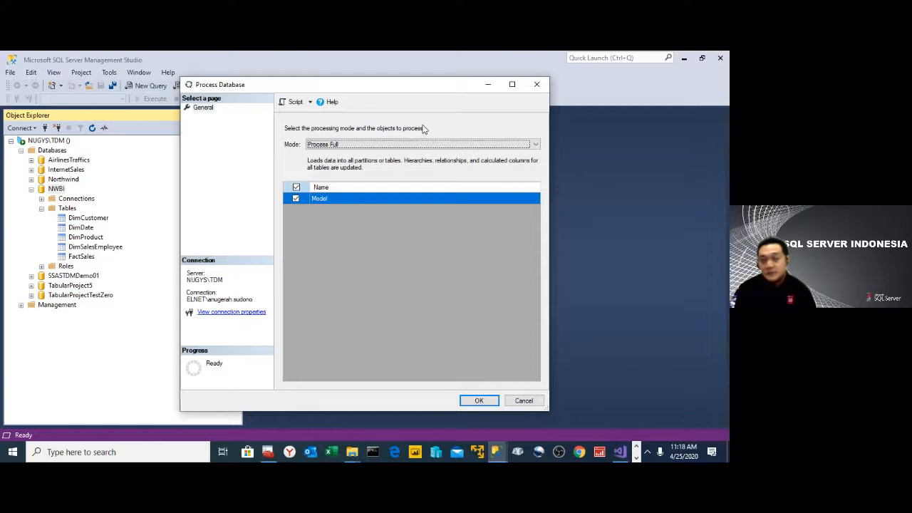
{"action": "left_click", "coordinate": [310, 104]}
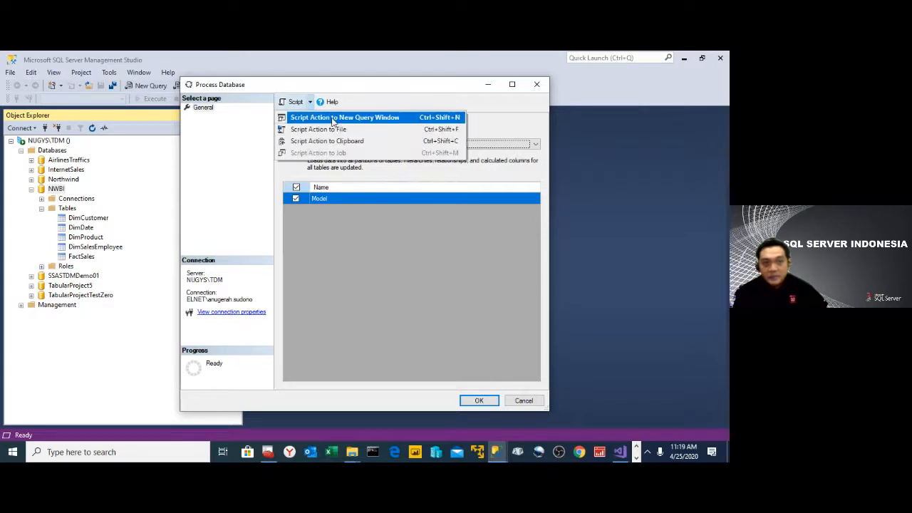
{"action": "left_click", "coordinate": [332, 119]}
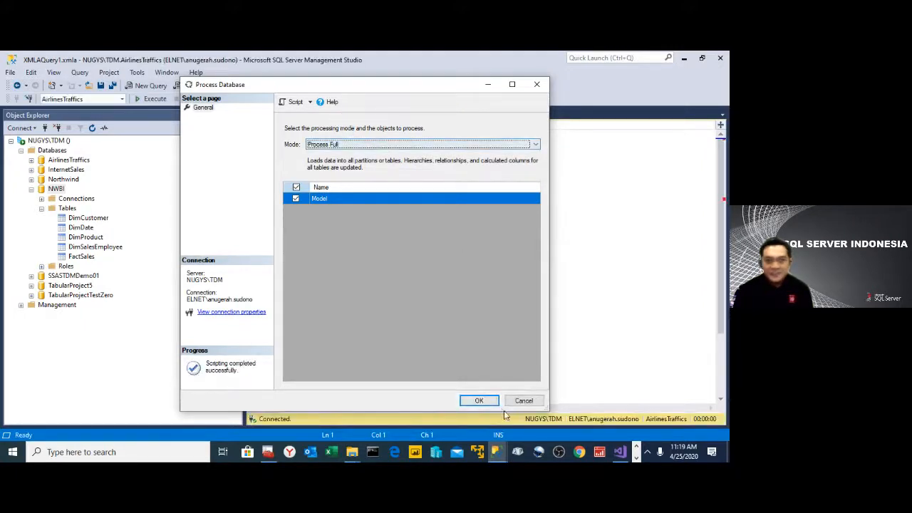
{"action": "left_click", "coordinate": [532, 401]}
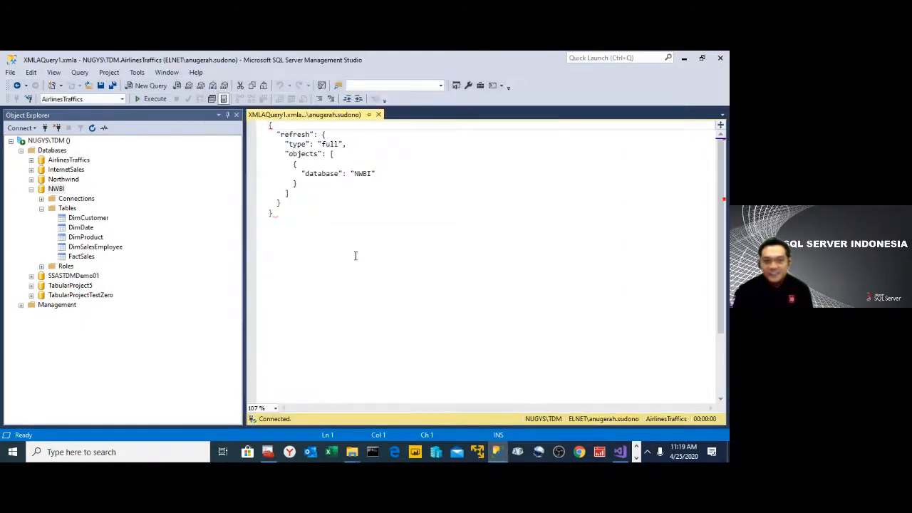
- Copy the entire full-refresh script for NWBI from the query window
{"action": "left_click_drag", "start_coordinate": [354, 255], "coordinate": [270, 126]}
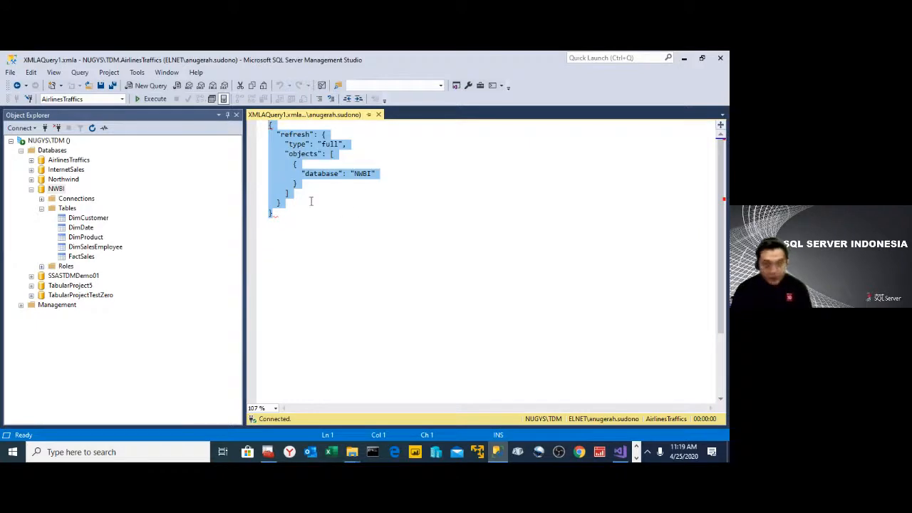
{"action": "right_click", "coordinate": [312, 146]}
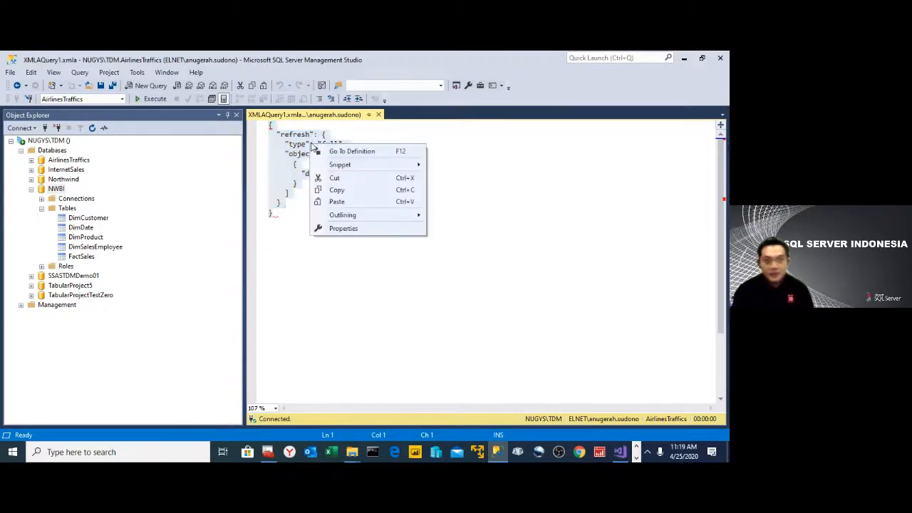
{"action": "left_click", "coordinate": [353, 191]}
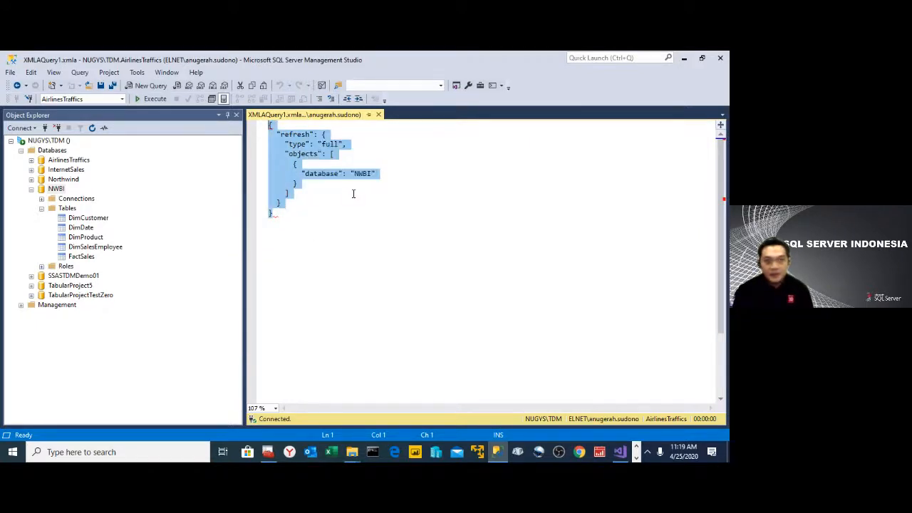
- Connect Object Explorer to the Database Engine server nugys\tdm using Windows Authentication
{"action": "left_click", "coordinate": [35, 128]}
{"action": "left_click", "coordinate": [62, 141]}
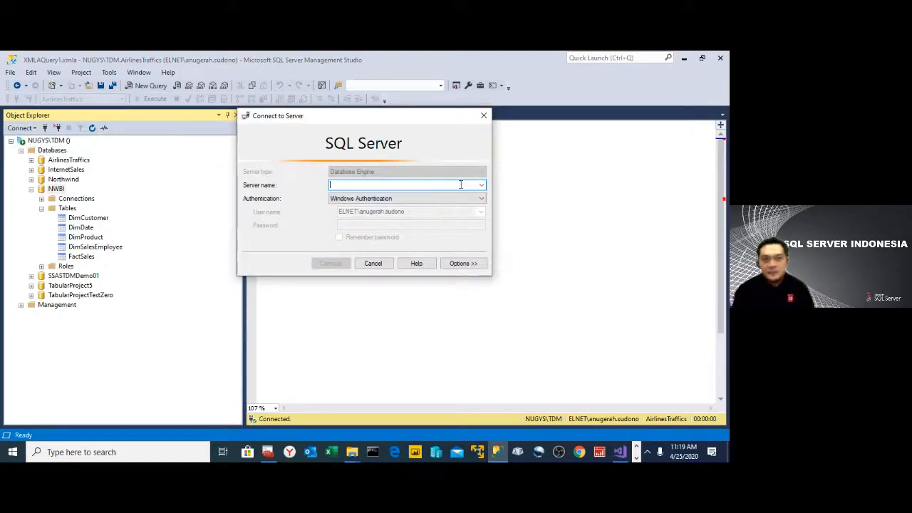
{"action": "type", "text": "nugy"}
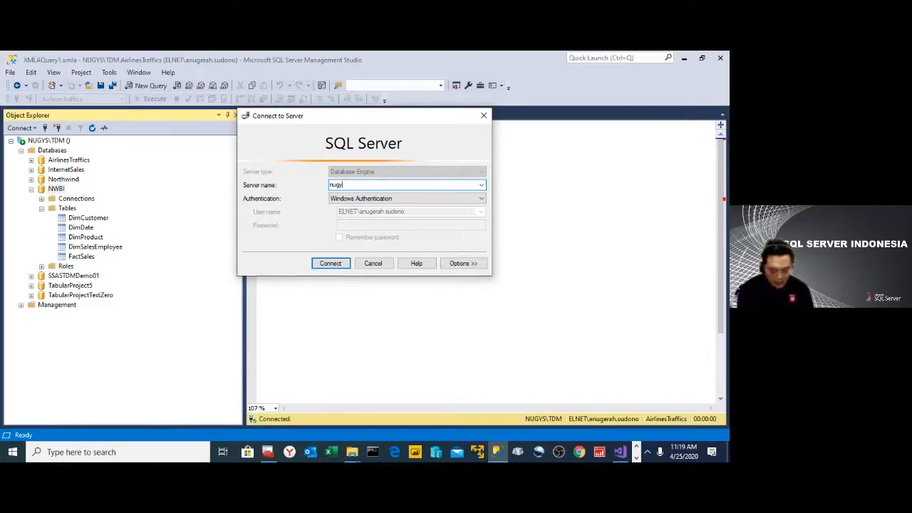
{"action": "type", "text": "S"}
{"action": "key", "text": "BackSpace"}
{"action": "key", "text": "BackSpace"}
{"action": "key", "text": "BackSpace"}
{"action": "key", "text": "BackSpace"}
{"action": "key", "text": "BackSpace"}
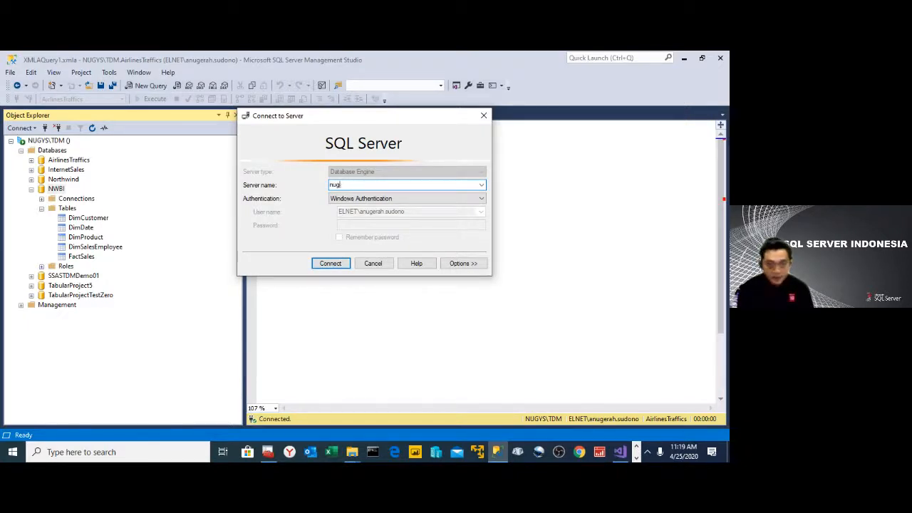
{"action": "type", "text": "nugys\\tdm"}
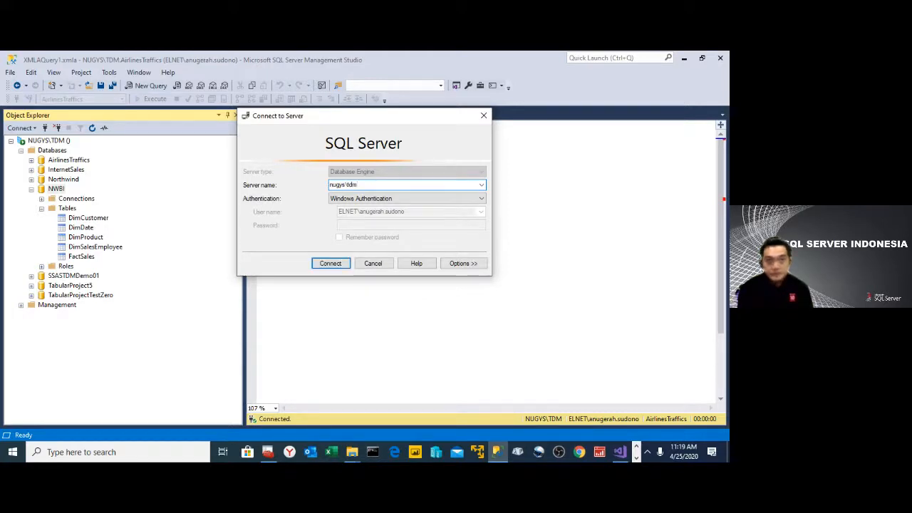
{"action": "key", "text": "Down"}
{"action": "left_click", "coordinate": [390, 285]}
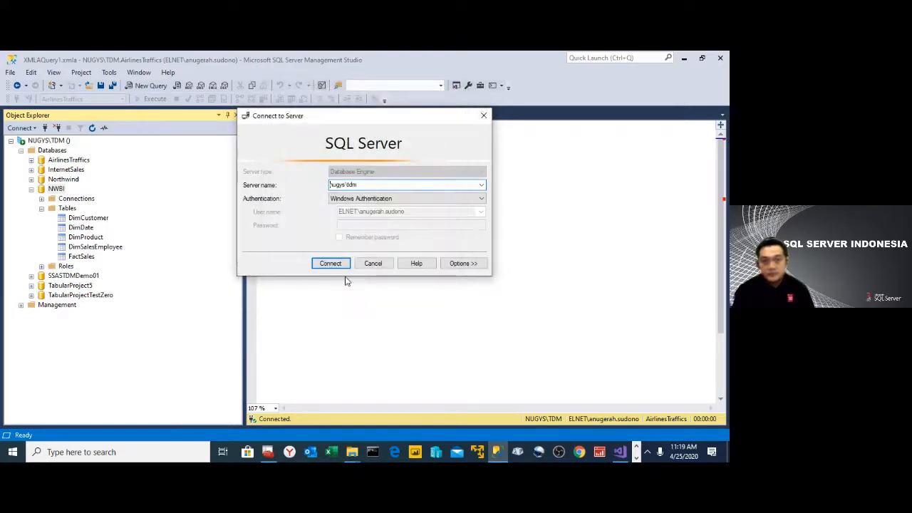
{"action": "left_click", "coordinate": [330, 263]}
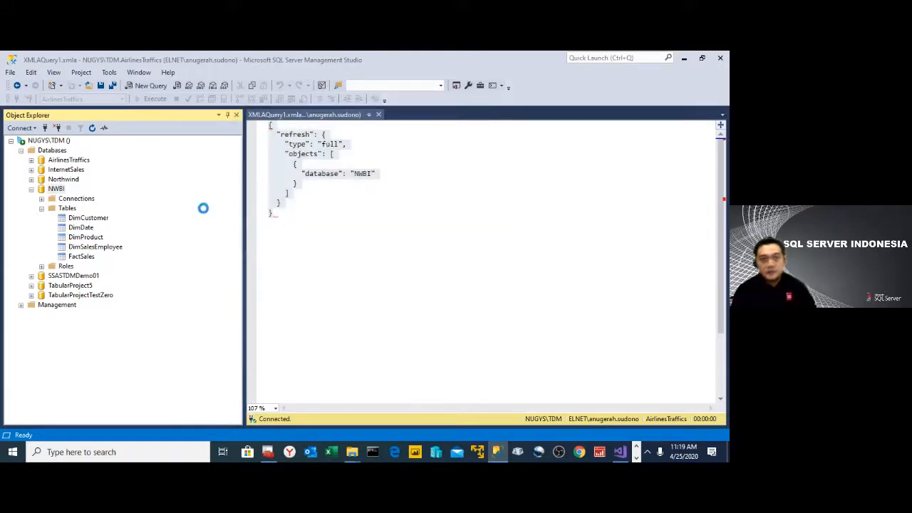
- Collapse the Analysis Services server tree, expand the Jobs under SQL Server Agent, and start a new job
{"action": "left_click", "coordinate": [12, 141]}
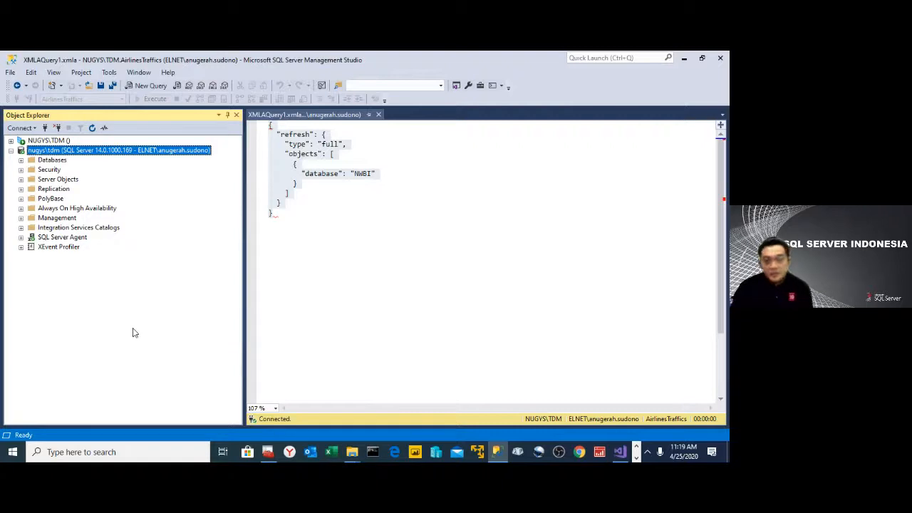
{"action": "left_click", "coordinate": [59, 239]}
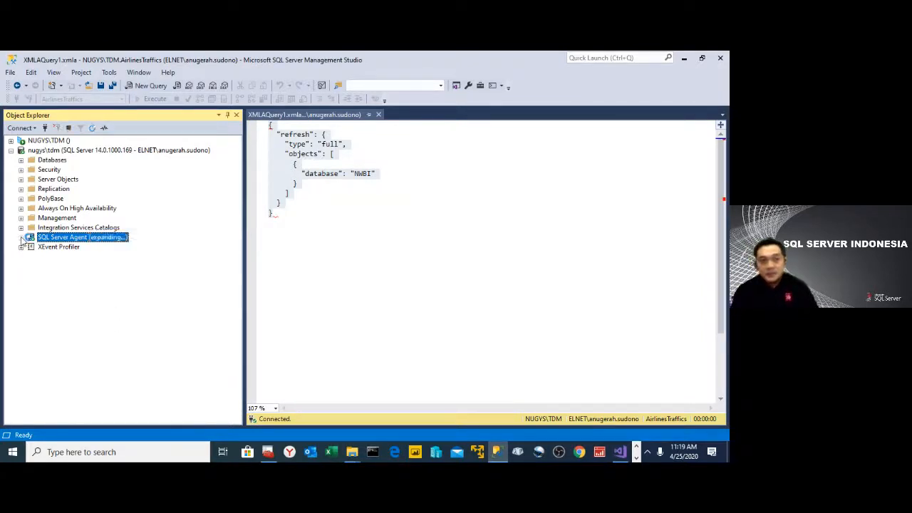
{"action": "left_click", "coordinate": [20, 237]}
{"action": "left_click", "coordinate": [44, 248]}
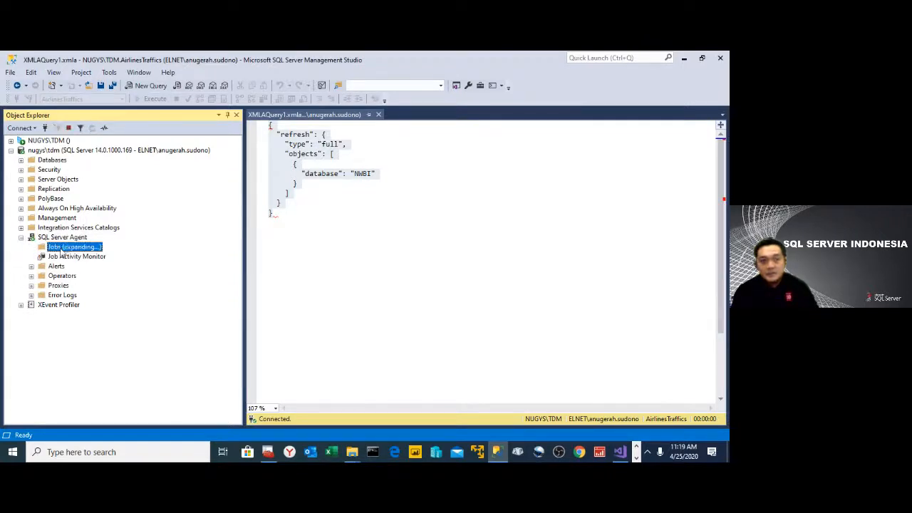
{"action": "double_click", "coordinate": [56, 247]}
{"action": "right_click", "coordinate": [55, 247]}
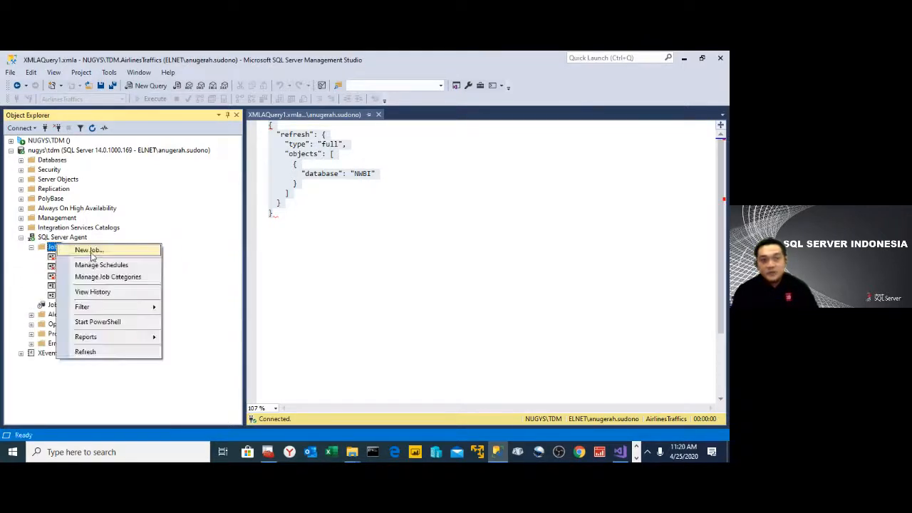
{"action": "left_click", "coordinate": [163, 255]}
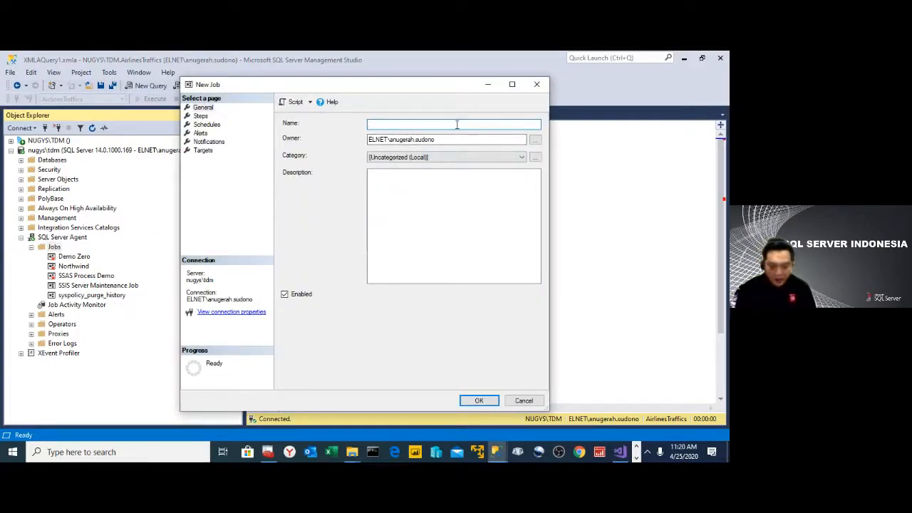
- Name the new job NWBI PROCESS and replace its owner with the NUGYS\adm login, found by checking the name adm
{"action": "type", "text": "NWBI PROCESS"}
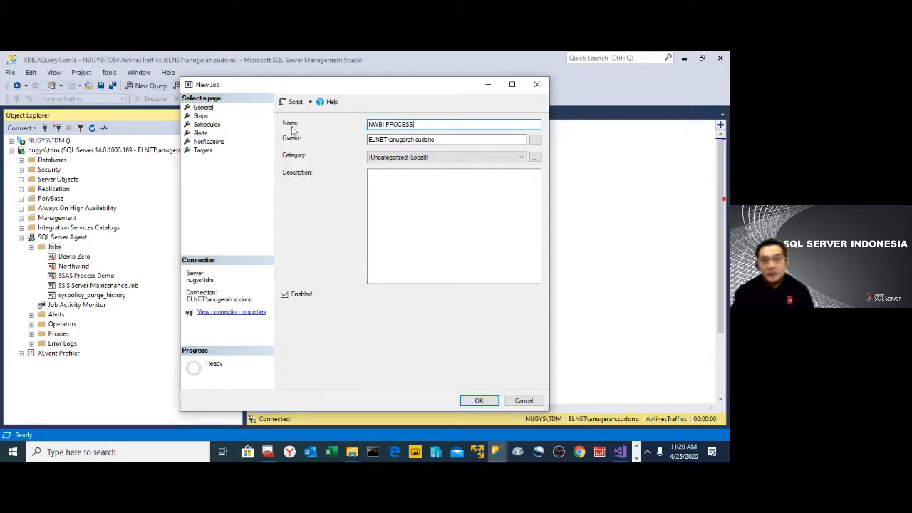
{"action": "left_click", "coordinate": [450, 138]}
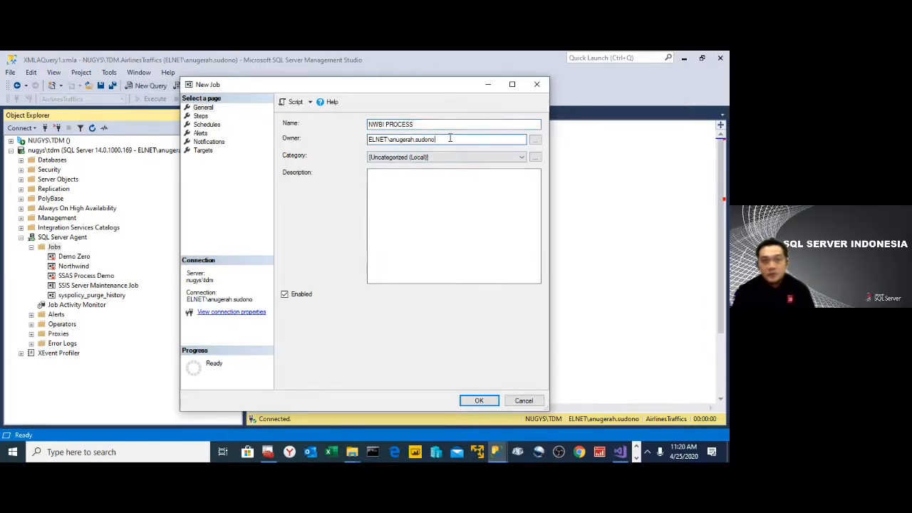
{"action": "left_click_drag", "start_coordinate": [450, 139], "coordinate": [311, 155]}
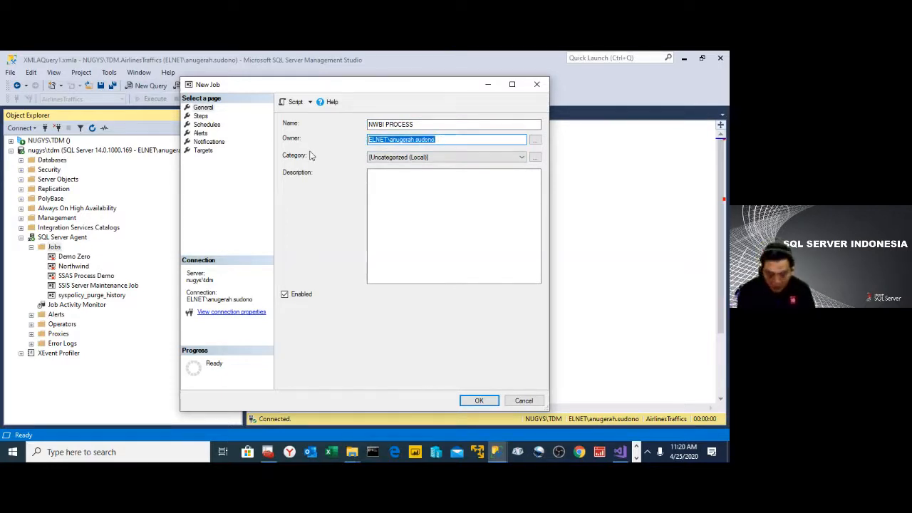
{"action": "type", "text": "n"}
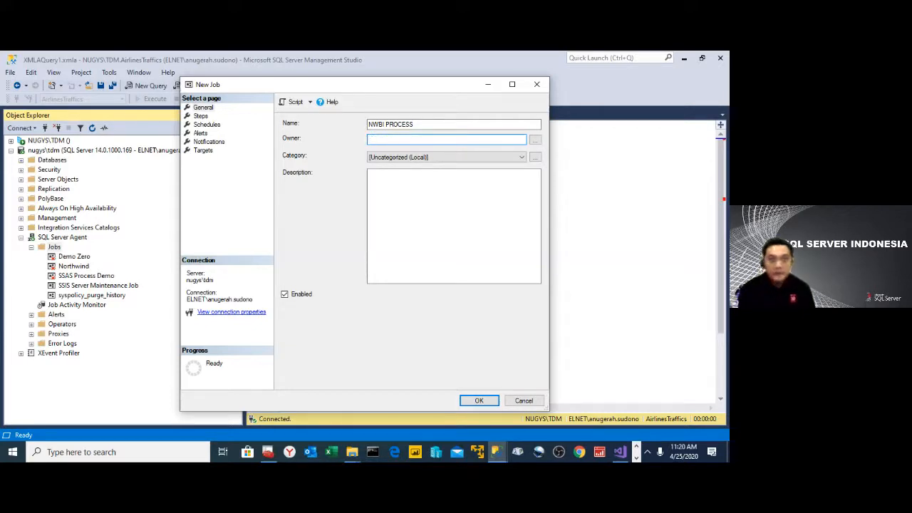
{"action": "left_click", "coordinate": [535, 140]}
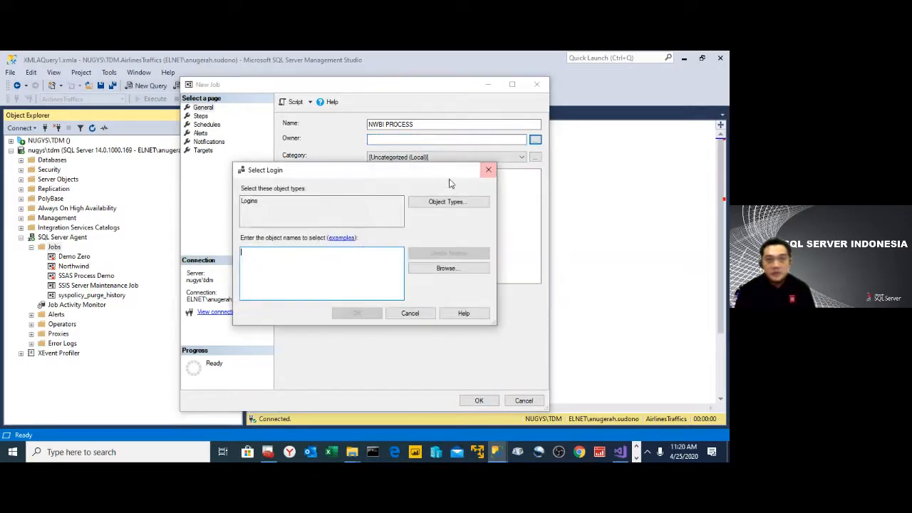
{"action": "type", "text": "adm"}
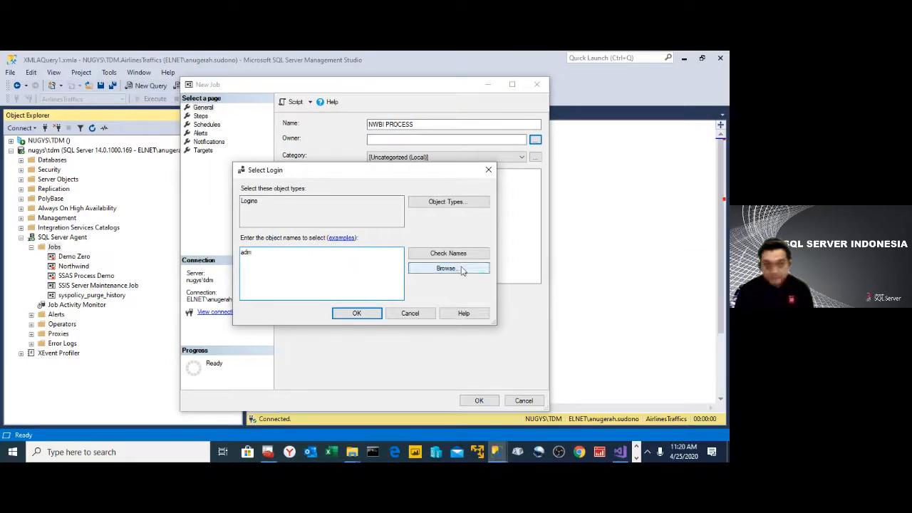
{"action": "left_click", "coordinate": [457, 260]}
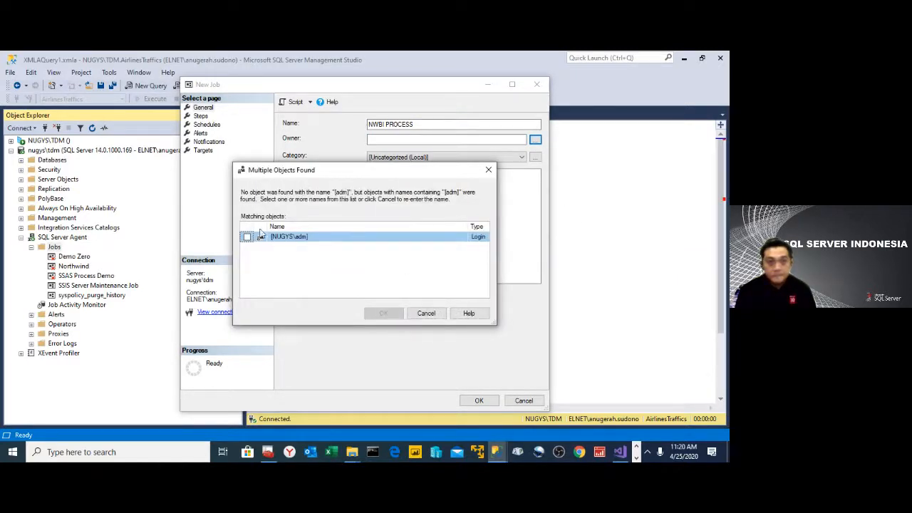
{"action": "left_click", "coordinate": [248, 239]}
{"action": "left_click", "coordinate": [382, 313]}
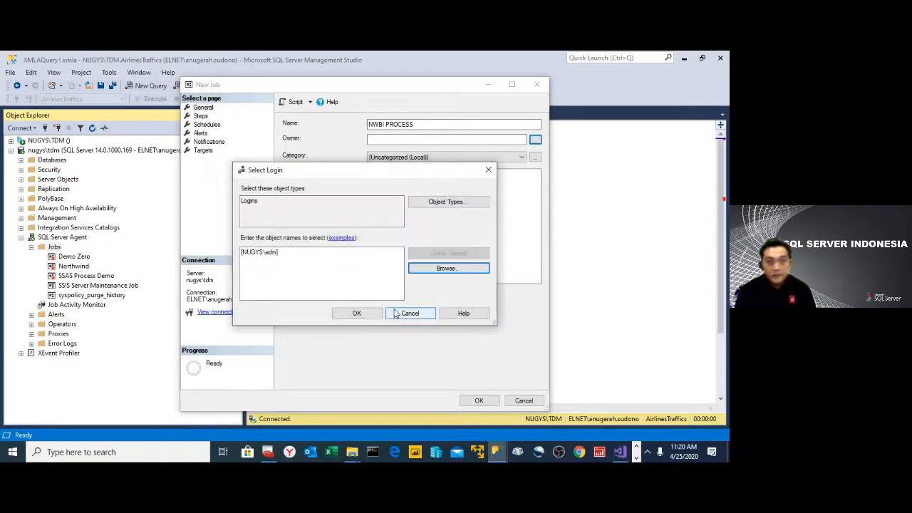
{"action": "left_click", "coordinate": [358, 315]}
{"action": "left_click", "coordinate": [416, 186]}
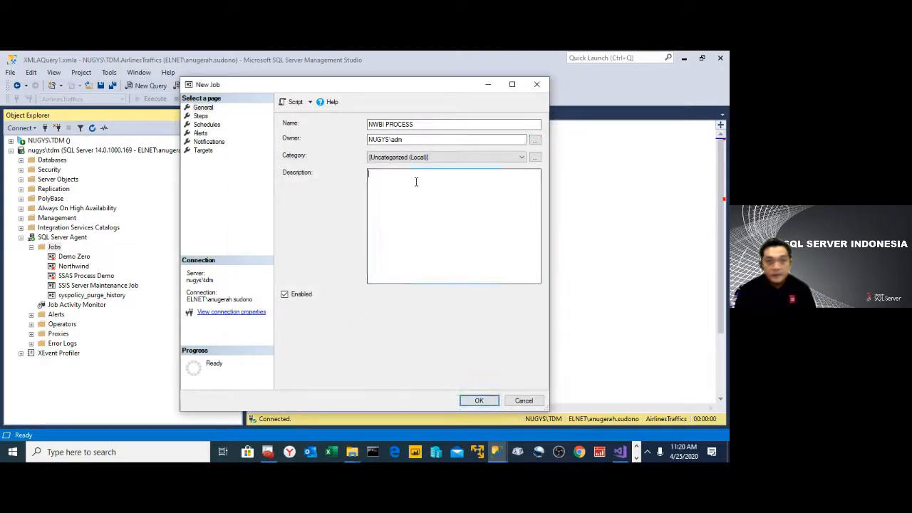
- Add a job step of type SQL Server Analysis Services Command and paste the copied NWBI full-refresh script as its command
{"action": "left_click", "coordinate": [201, 116]}
{"action": "left_click", "coordinate": [327, 379]}
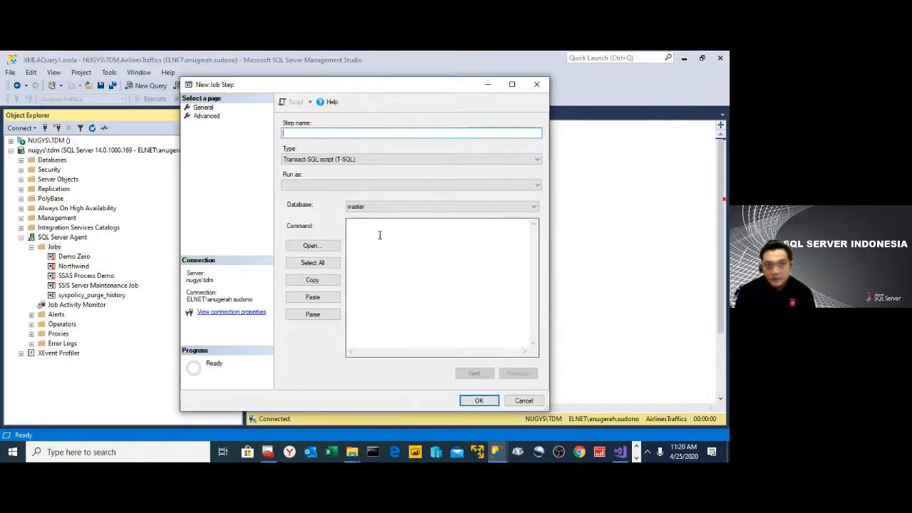
{"action": "left_click", "coordinate": [361, 159]}
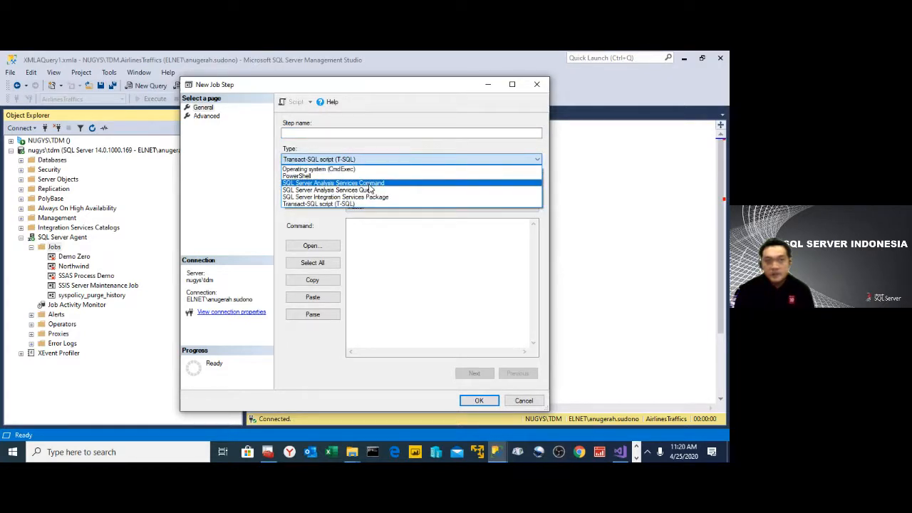
{"action": "left_click", "coordinate": [370, 184]}
{"action": "left_click", "coordinate": [346, 132]}
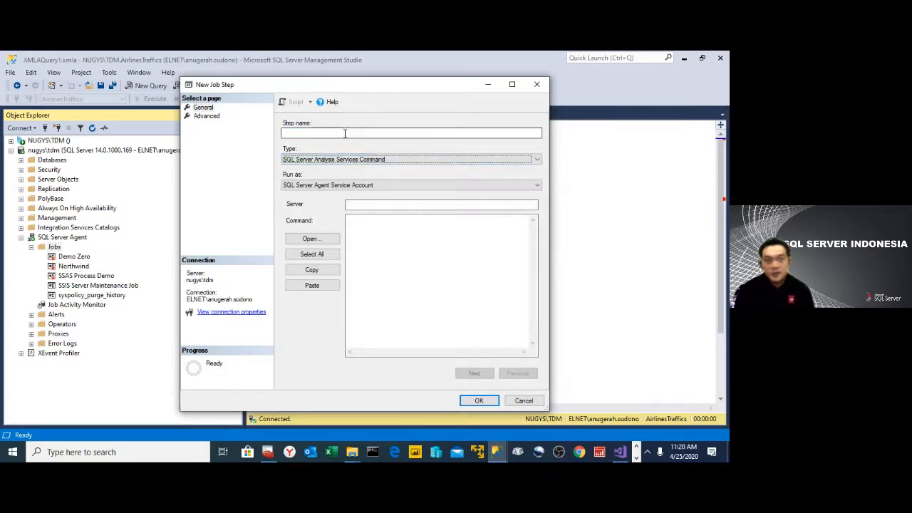
{"action": "left_click", "coordinate": [445, 275]}
{"action": "type", "text": "{   \"refresh\": {     \"type\": \"full\",     \"objects\": [       {         \"database\": \"NWBI\"       }     ]   } }"}
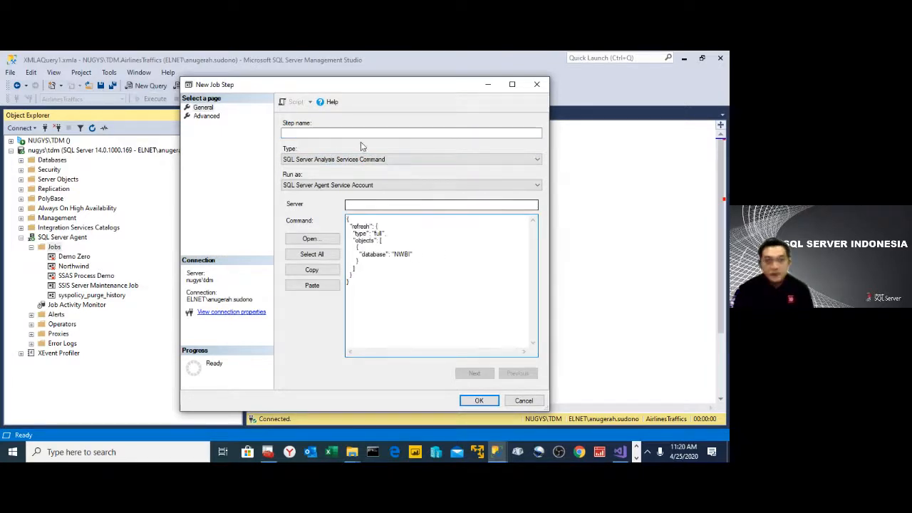
- Name the job step Process Full SSAS, set its server to NUGYS\TDM, and save the step
{"action": "left_click", "coordinate": [355, 133]}
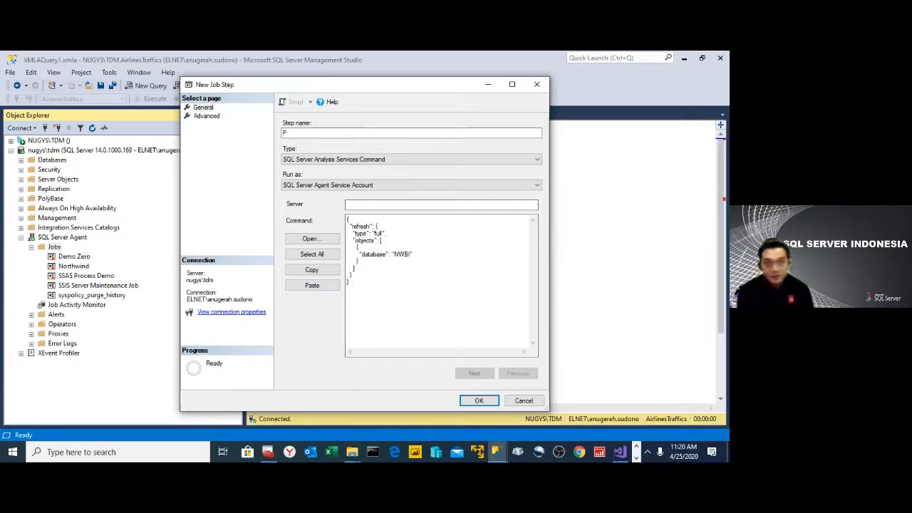
{"action": "type", "text": "Process "}
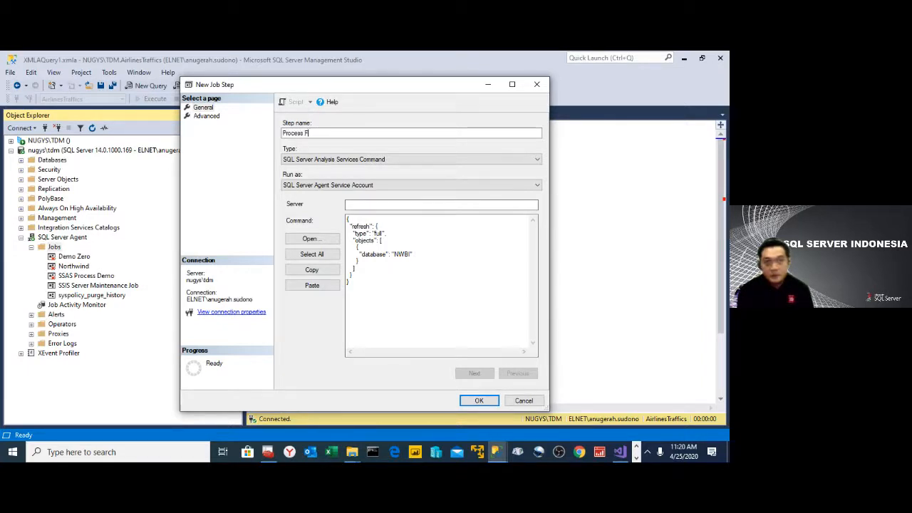
{"action": "type", "text": "Full SSA"}
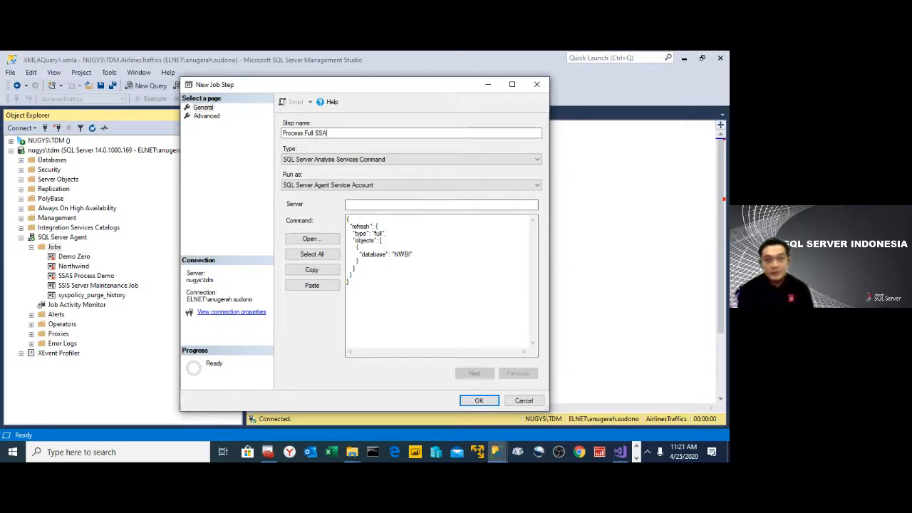
{"action": "type", "text": "S"}
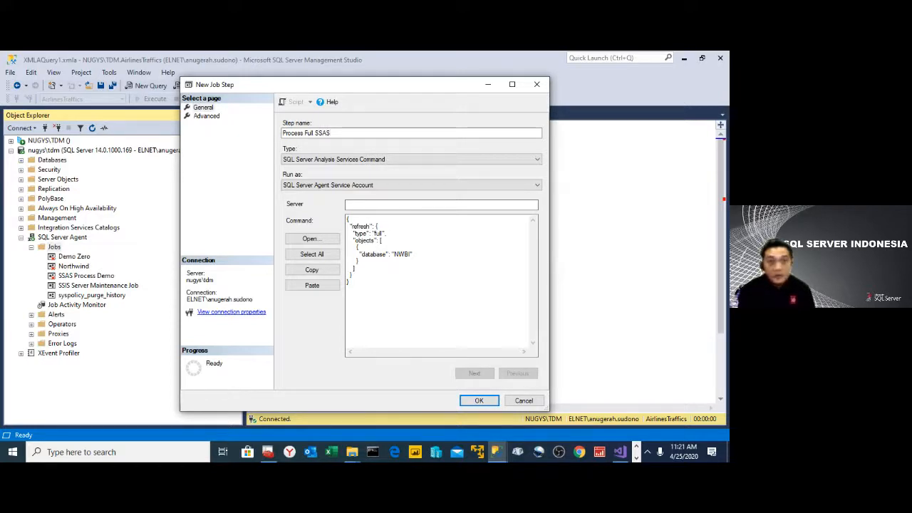
{"action": "left_click", "coordinate": [428, 208]}
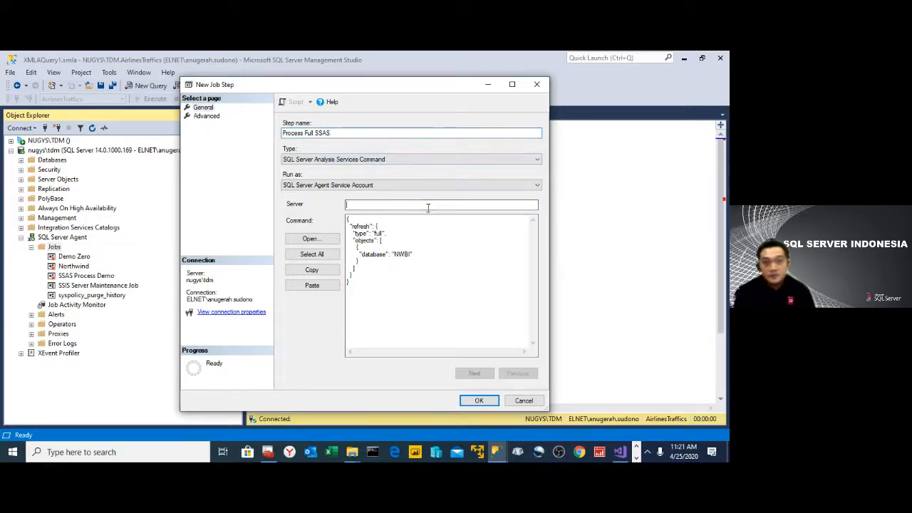
{"action": "type", "text": "NUGYS\\TDM"}
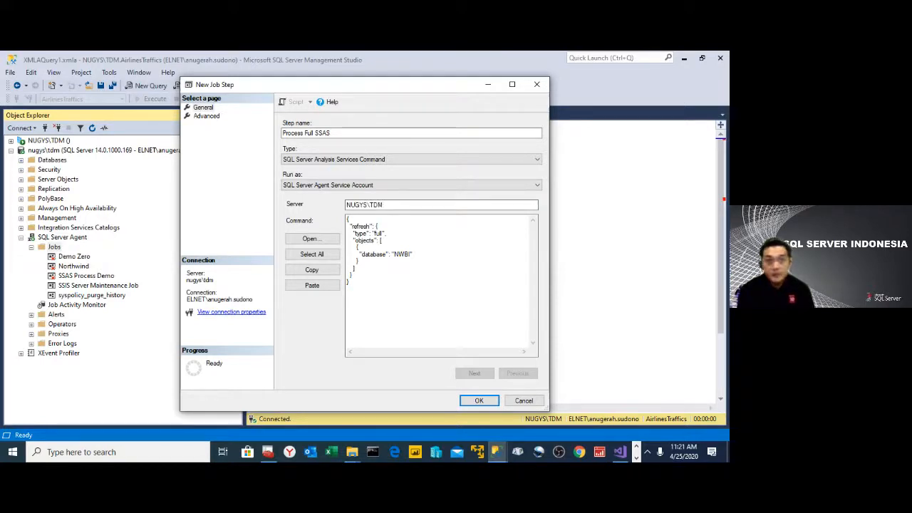
{"action": "left_click", "coordinate": [476, 401]}
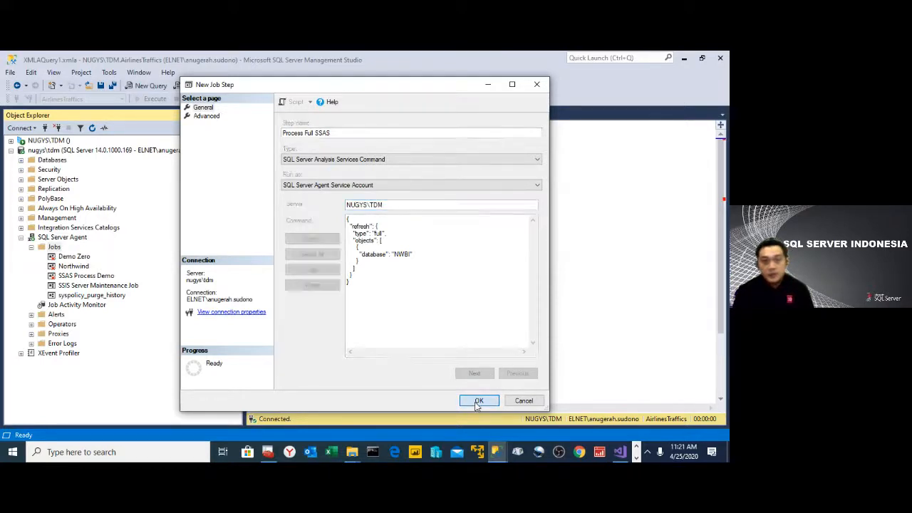
- Add a recurring schedule named Daily that occurs daily, and save the NWBI PROCESS job
{"action": "left_click", "coordinate": [207, 125]}
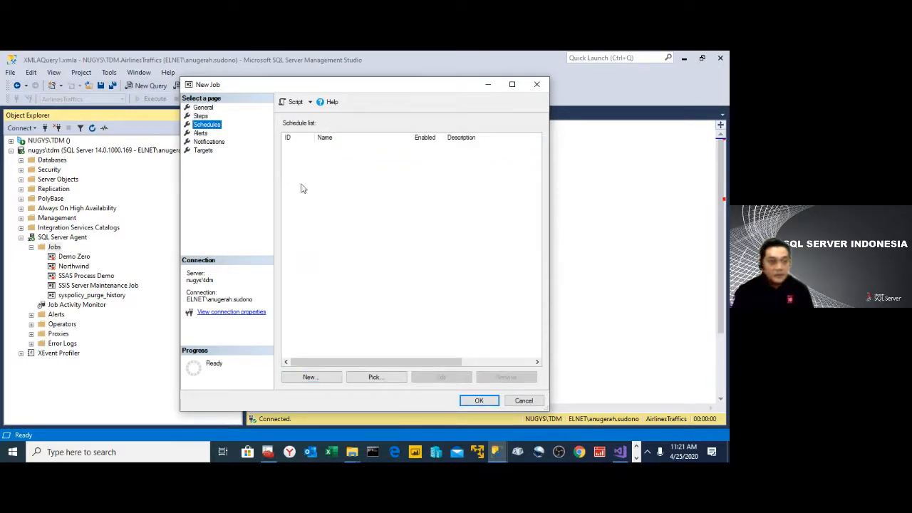
{"action": "left_click", "coordinate": [325, 380]}
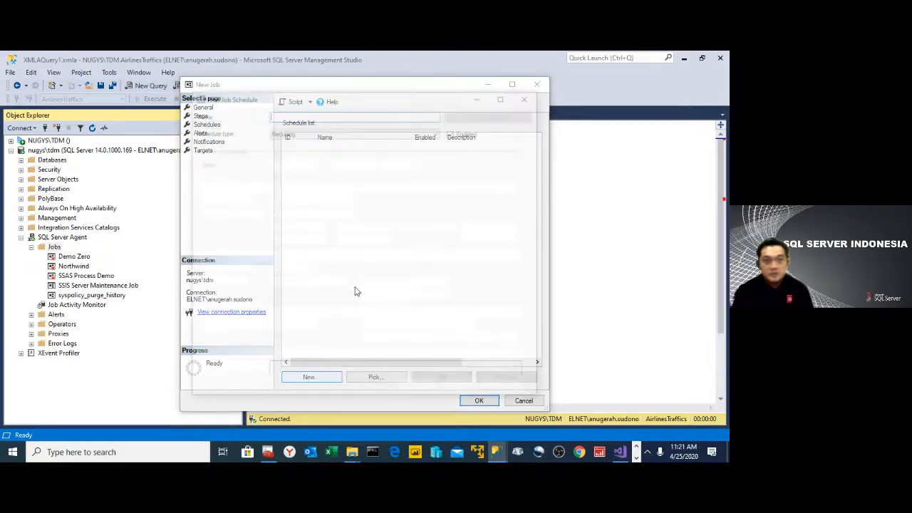
{"action": "type", "text": "Daily"}
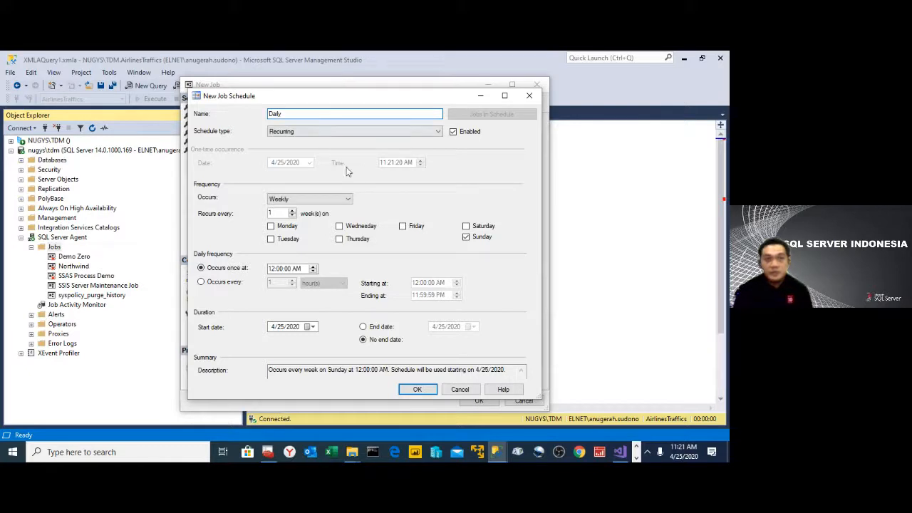
{"action": "left_click", "coordinate": [336, 198]}
{"action": "left_click", "coordinate": [314, 209]}
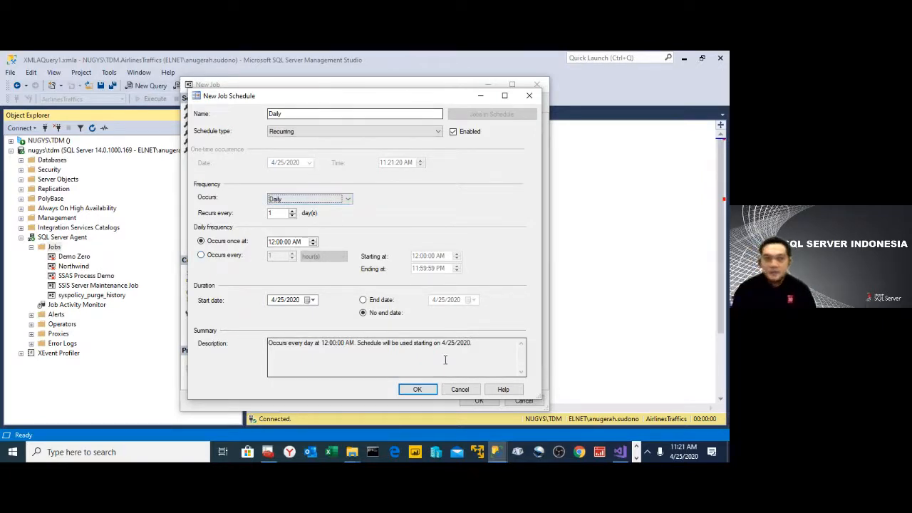
{"action": "left_click", "coordinate": [421, 394]}
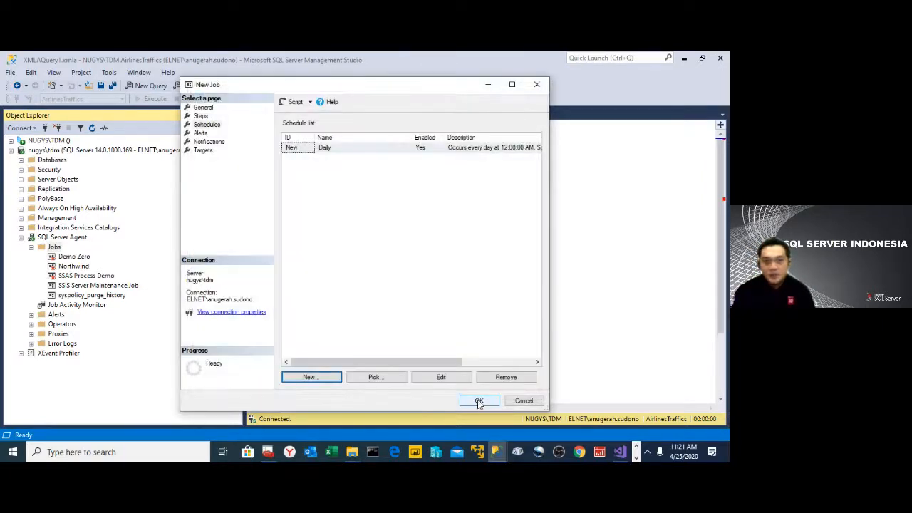
{"action": "left_click", "coordinate": [478, 400]}
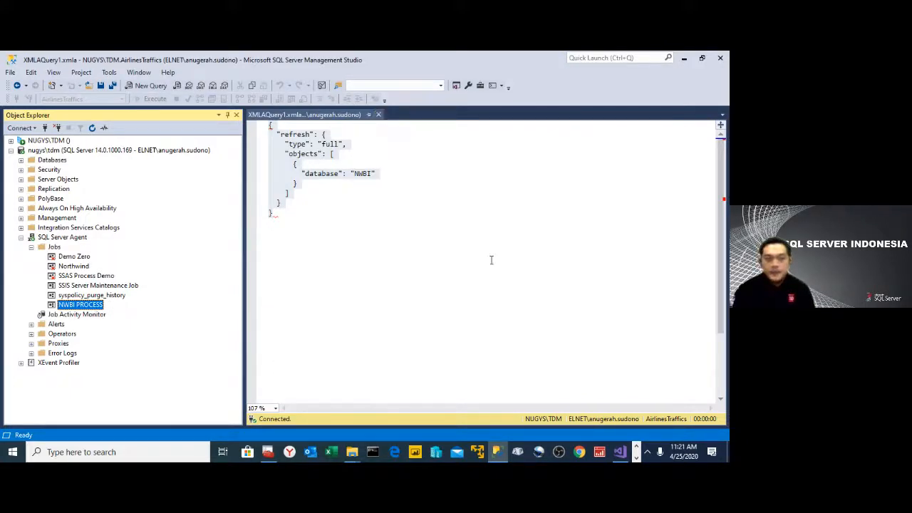
- Launch Power BI Desktop
{"action": "left_click", "coordinate": [416, 455]}
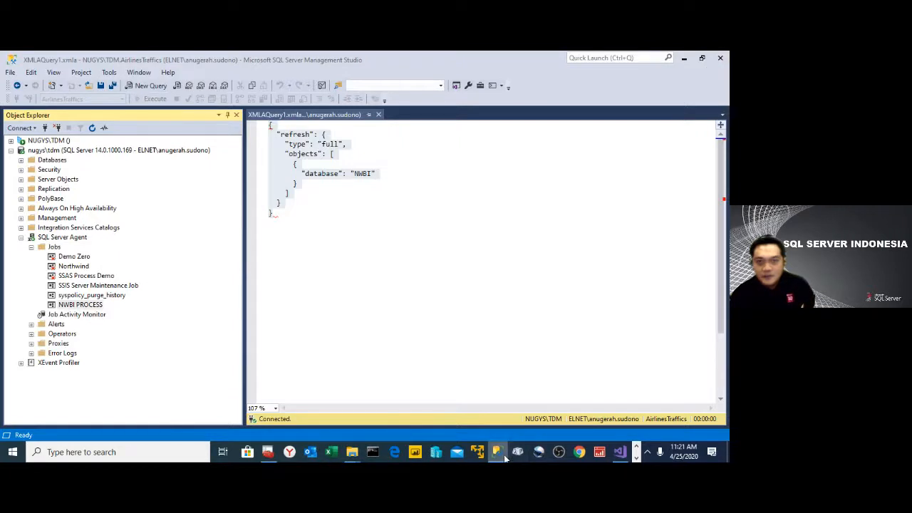
{"action": "left_click", "coordinate": [414, 452]}
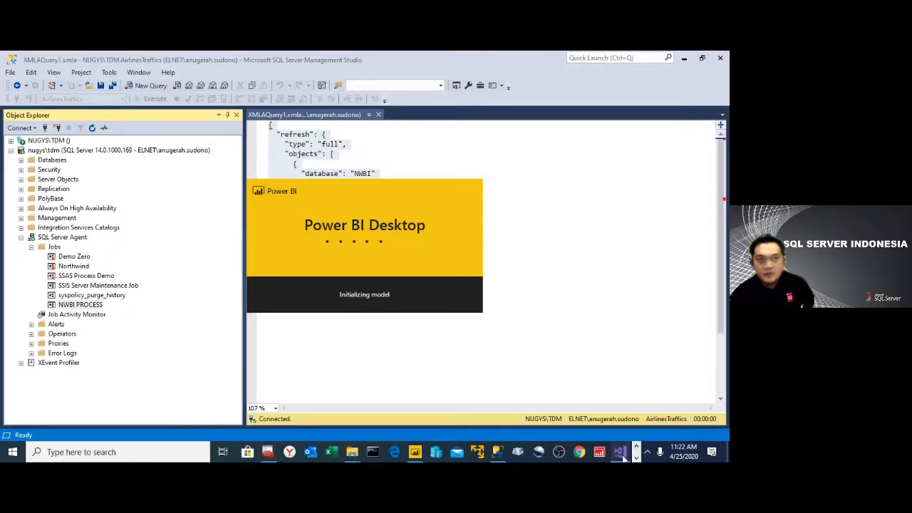
- Switch to the NWBI project in Visual Studio, save all its files, and close Visual Studio
{"action": "left_click", "coordinate": [620, 452]}
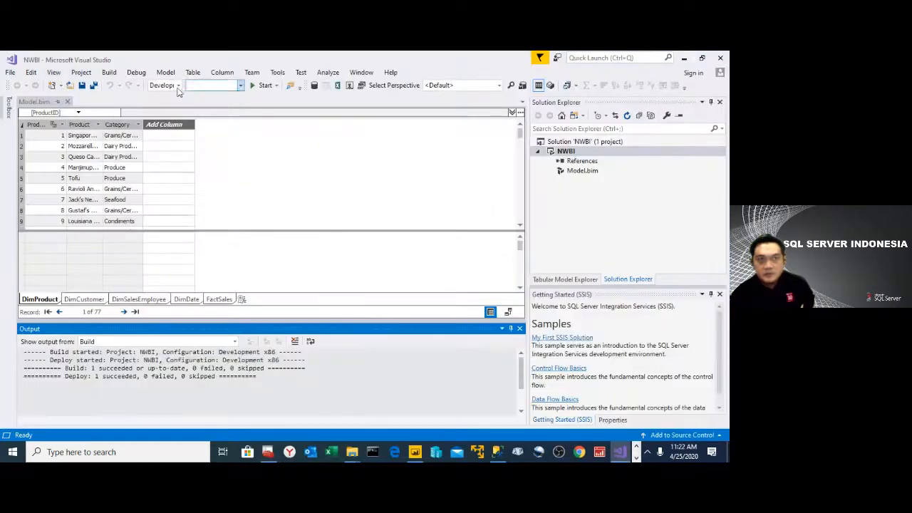
{"action": "left_click", "coordinate": [94, 85]}
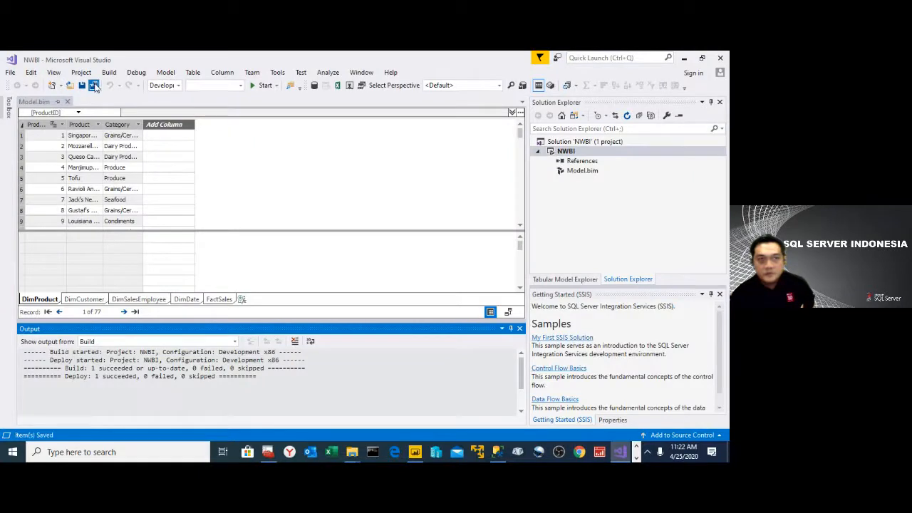
{"action": "left_click", "coordinate": [720, 58]}
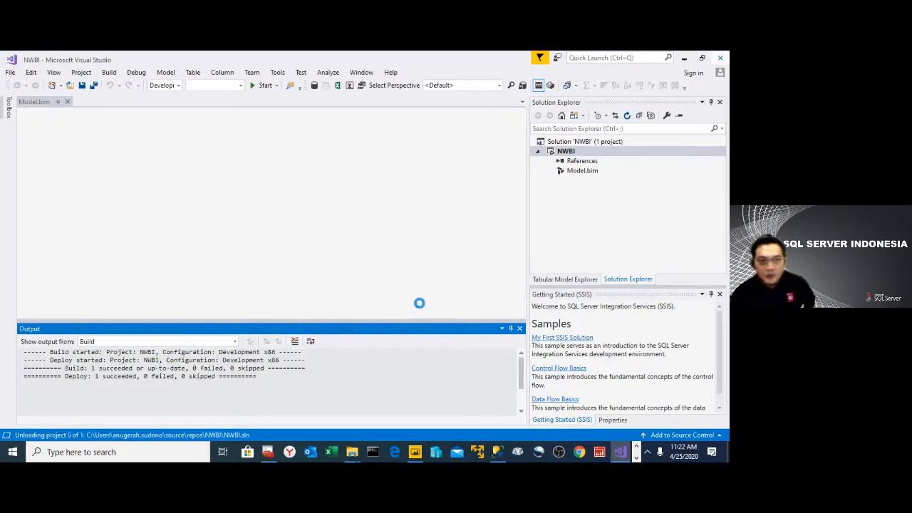
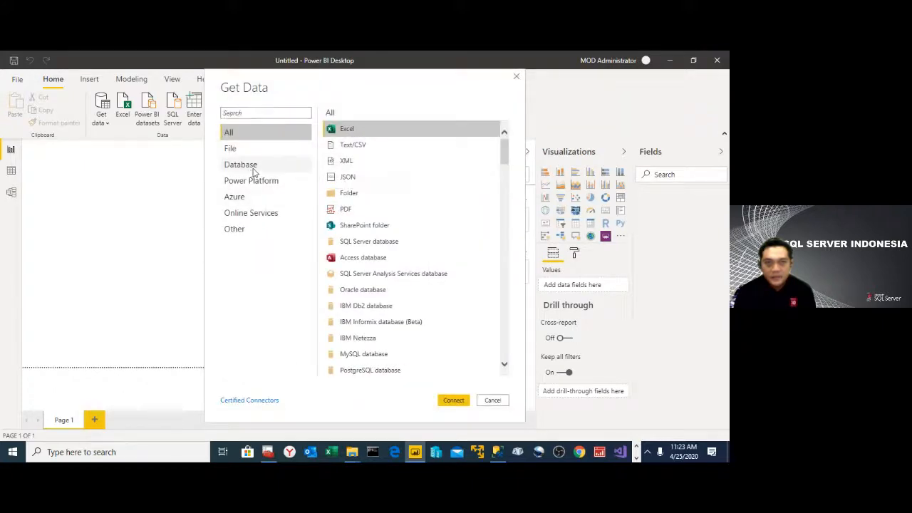
- Connect live to the NWBI model in the SQL Server Analysis Services database on server NUGYS\TDM
{"action": "left_click", "coordinate": [255, 169]}
{"action": "left_click", "coordinate": [374, 163]}
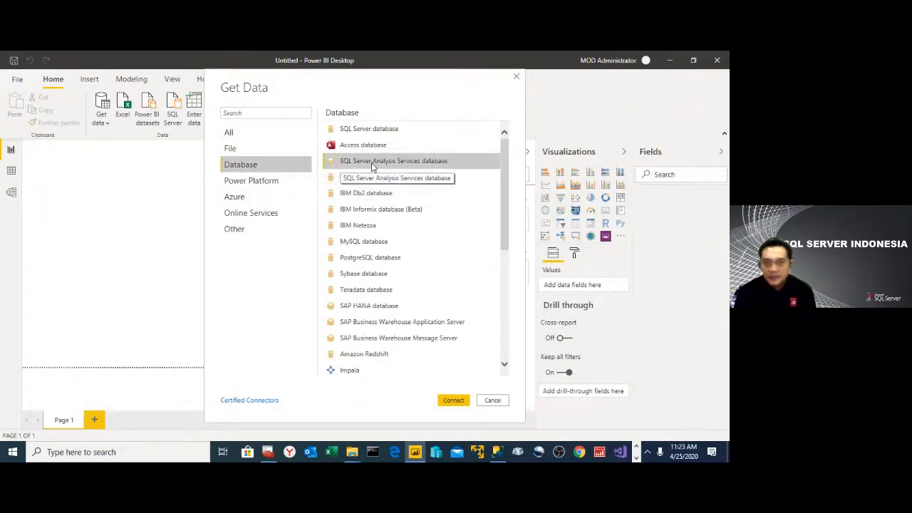
{"action": "left_click", "coordinate": [457, 403]}
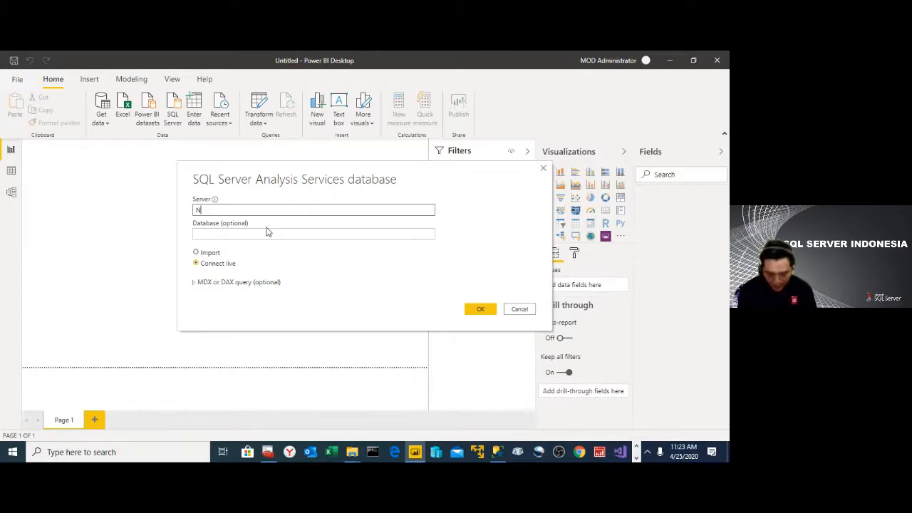
{"action": "type", "text": "YS"}
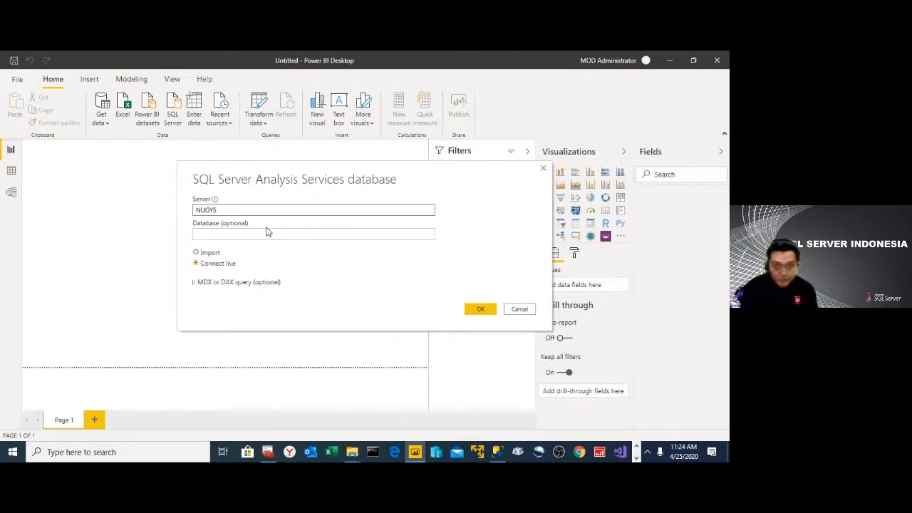
{"action": "type", "text": "\\TDM"}
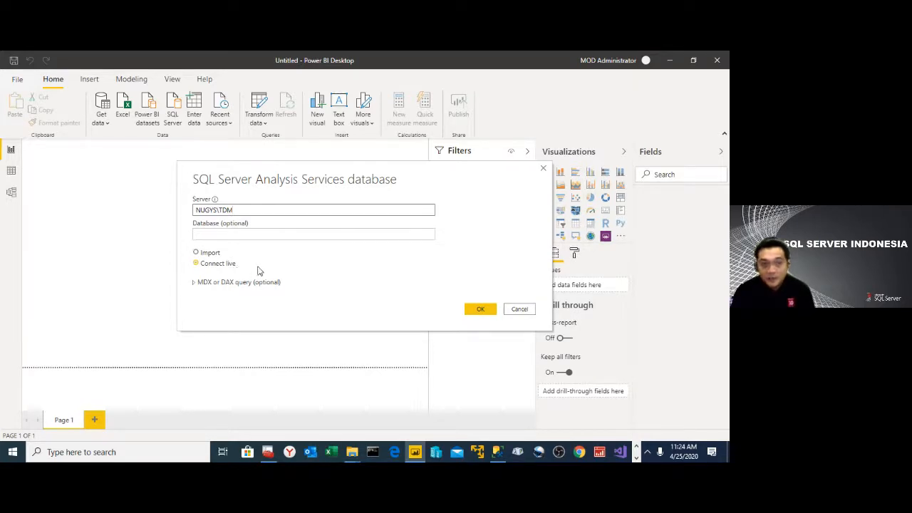
{"action": "left_click", "coordinate": [475, 311]}
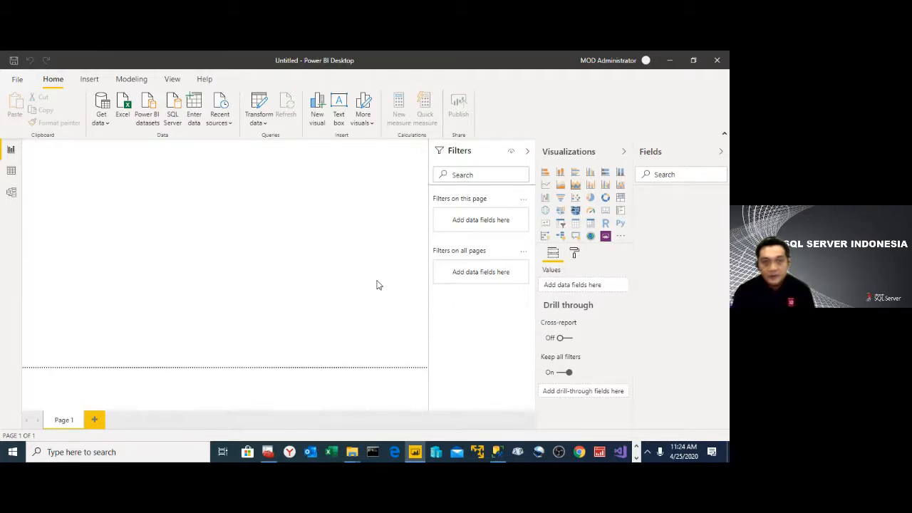
{"action": "left_click", "coordinate": [184, 188]}
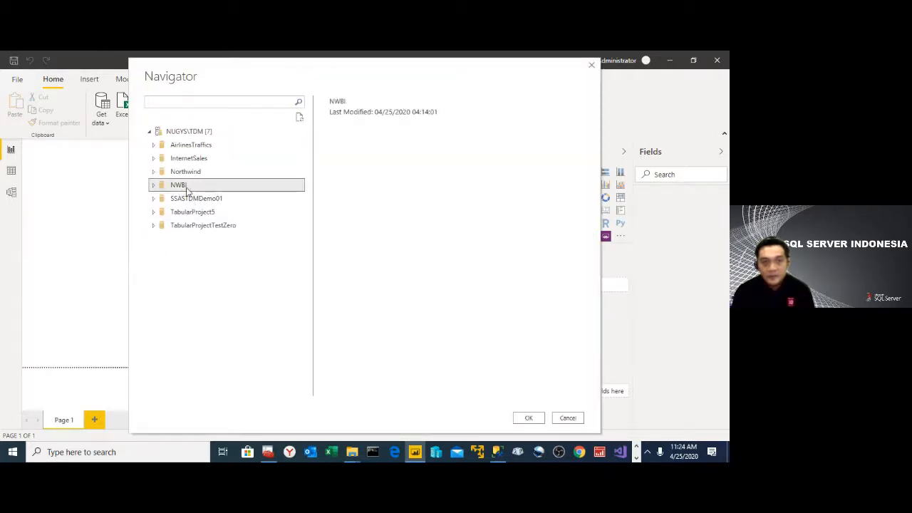
{"action": "left_click", "coordinate": [529, 418]}
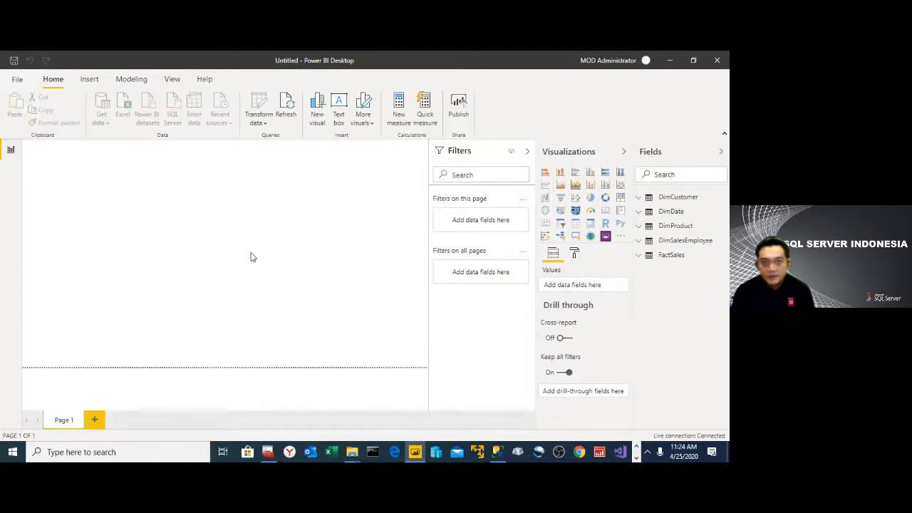
- Collapse the Filters pane, add a clustered column chart, and enlarge it to fill the report page
{"action": "left_click", "coordinate": [528, 154]}
{"action": "left_click", "coordinate": [528, 155]}
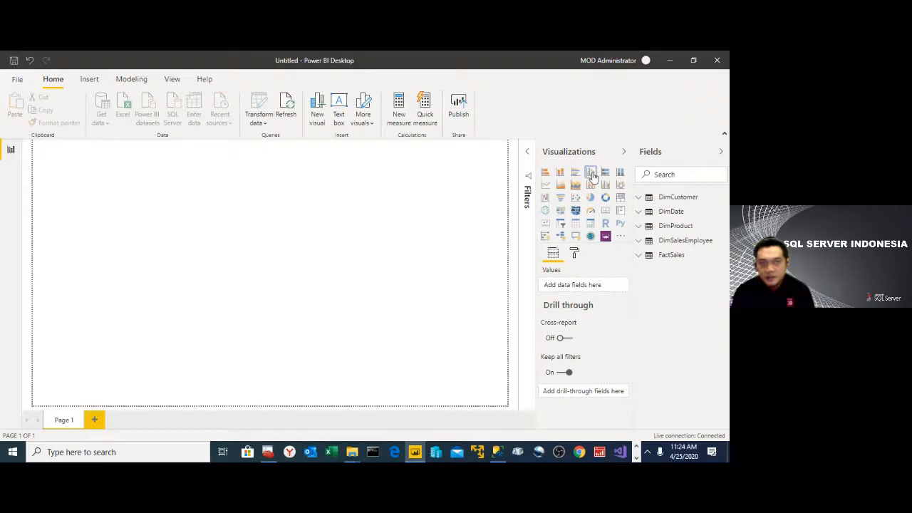
{"action": "left_click", "coordinate": [591, 173]}
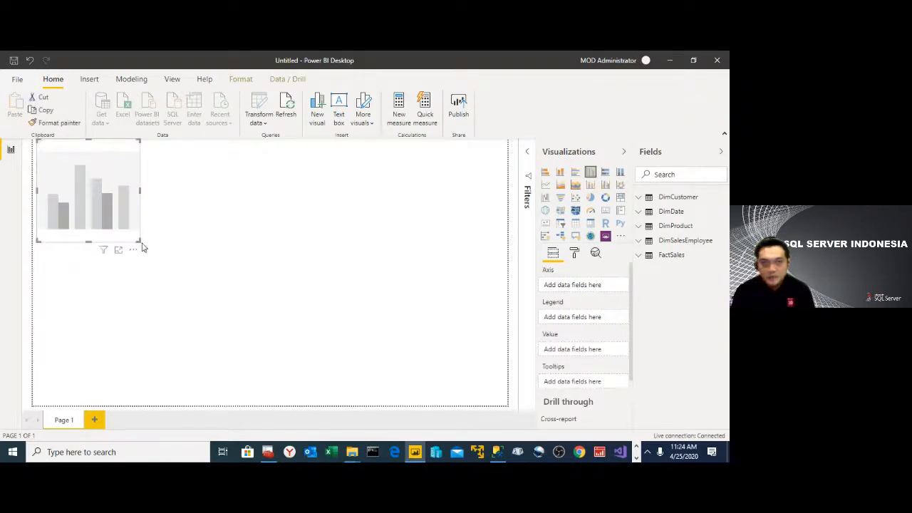
{"action": "left_click_drag", "start_coordinate": [141, 240], "coordinate": [462, 411]}
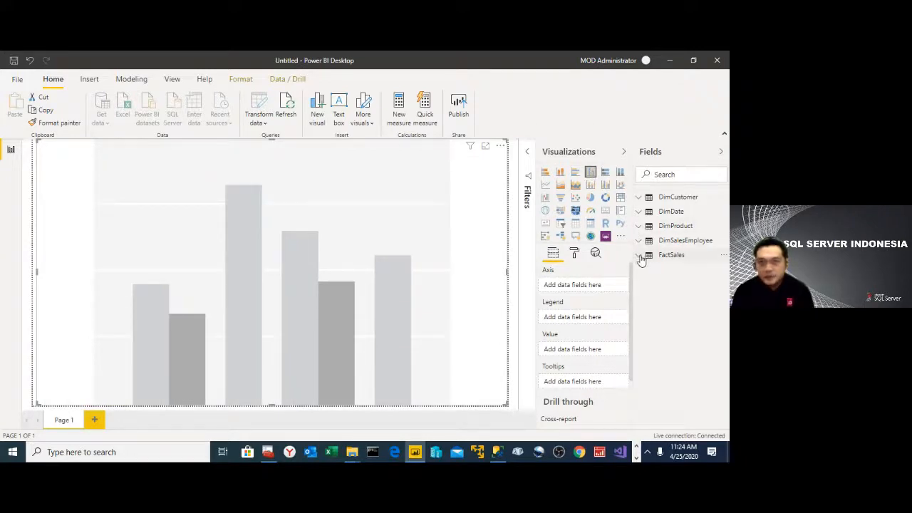
- Assign the Calendar hierarchy from DimDate to the chart's axis
{"action": "left_click", "coordinate": [639, 214]}
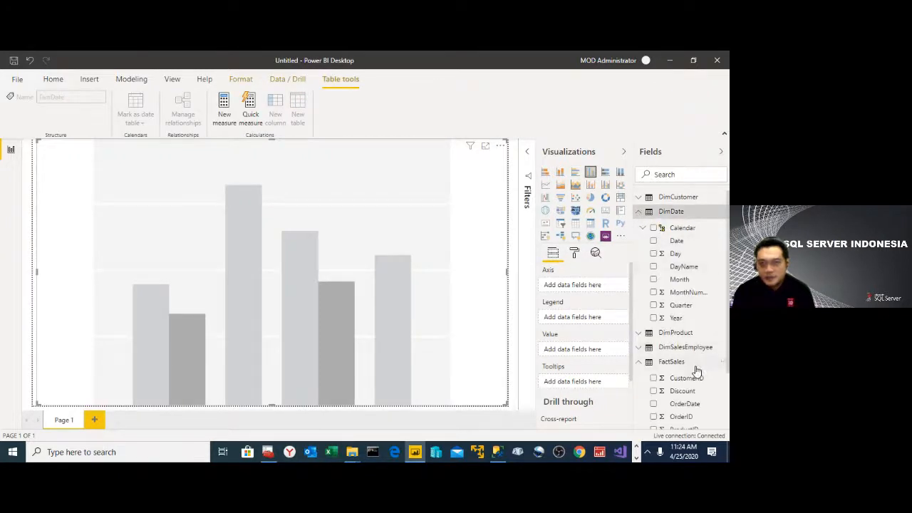
{"action": "scroll", "coordinate": [696, 310], "scroll_direction": "down", "scroll_amount": 2}
{"action": "scroll", "coordinate": [697, 305], "scroll_direction": "up", "scroll_amount": 2}
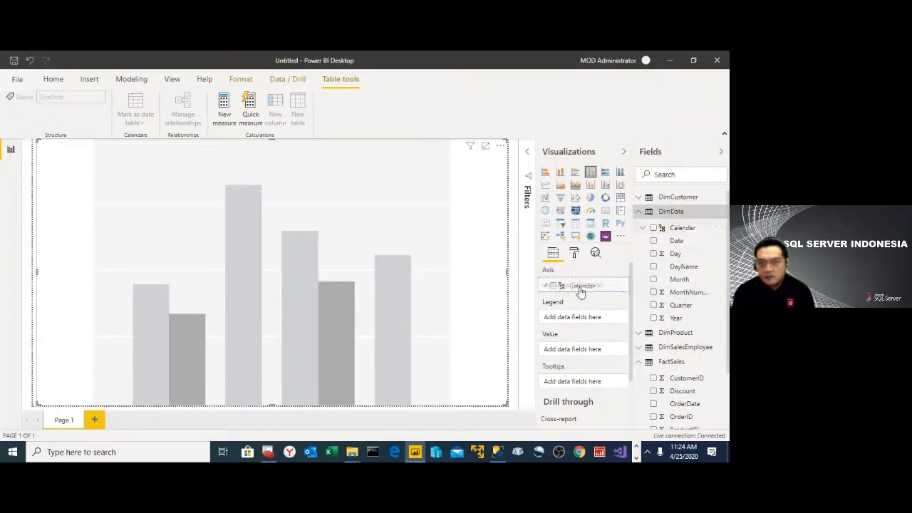
{"action": "left_click_drag", "start_coordinate": [581, 288], "coordinate": [588, 292]}
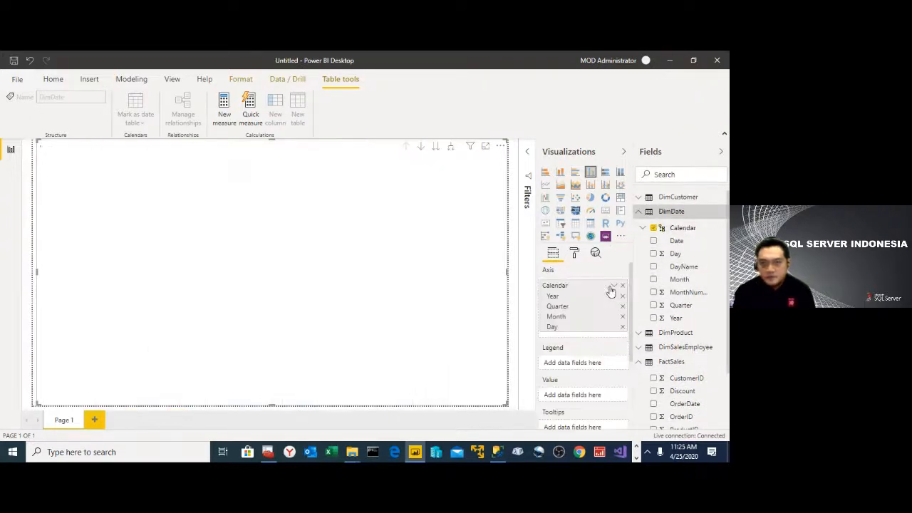
- Use Sum of Sales from FactSales as the chart's value and Category from DimProduct as its legend
{"action": "left_click", "coordinate": [640, 211]}
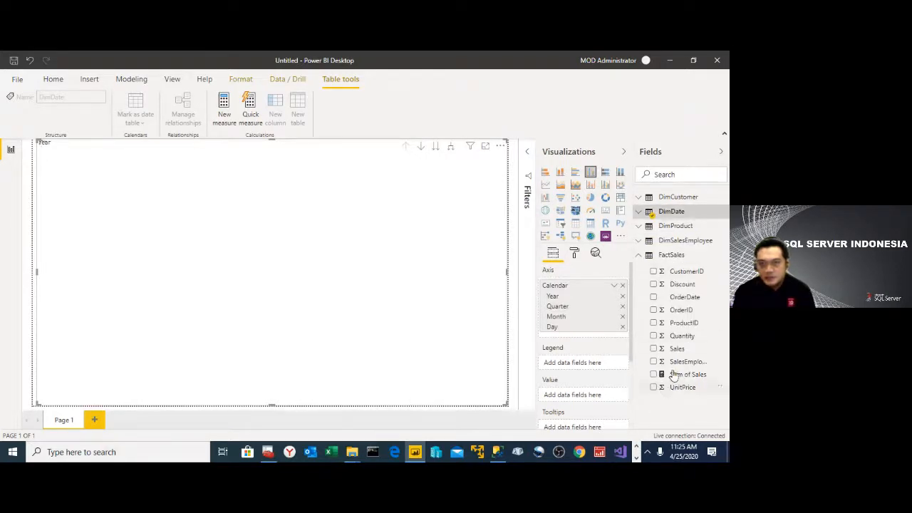
{"action": "left_click_drag", "start_coordinate": [605, 407], "coordinate": [583, 397]}
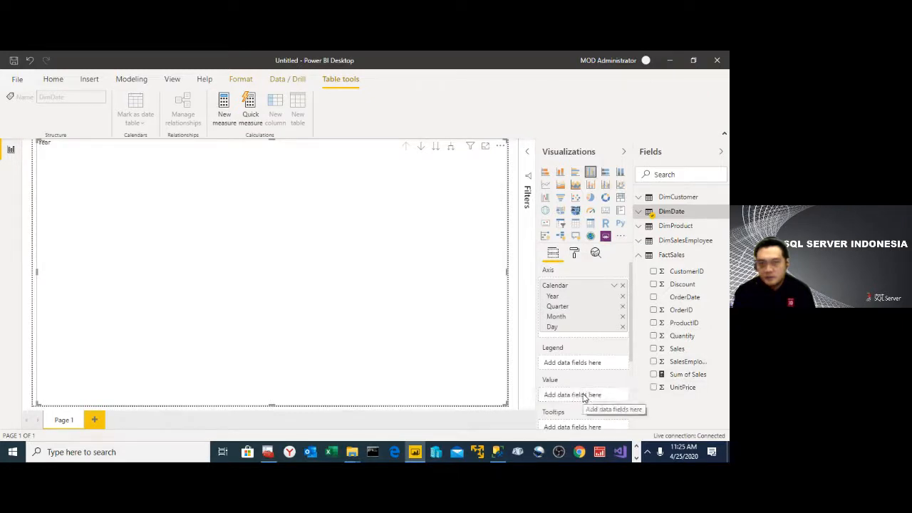
{"action": "left_click", "coordinate": [680, 374]}
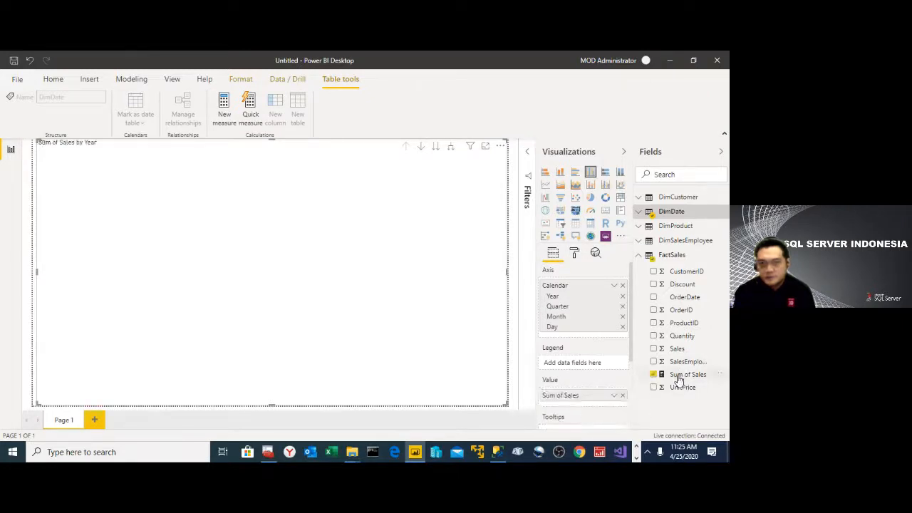
{"action": "left_click_drag", "start_coordinate": [678, 378], "coordinate": [690, 381]}
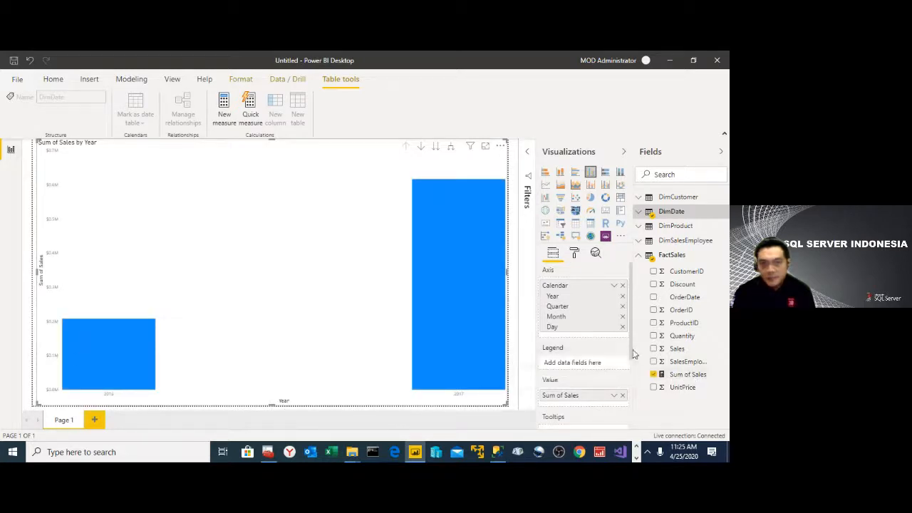
{"action": "left_click", "coordinate": [639, 228]}
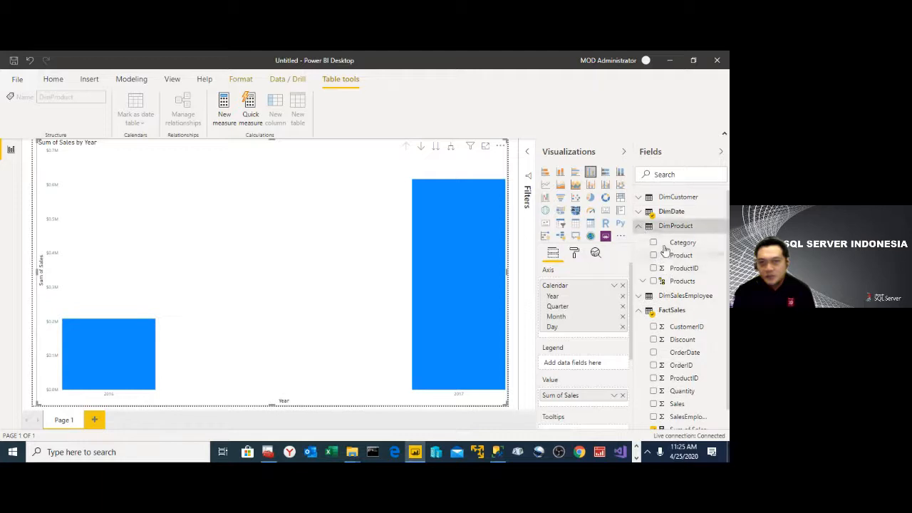
{"action": "left_click_drag", "start_coordinate": [665, 248], "coordinate": [595, 364]}
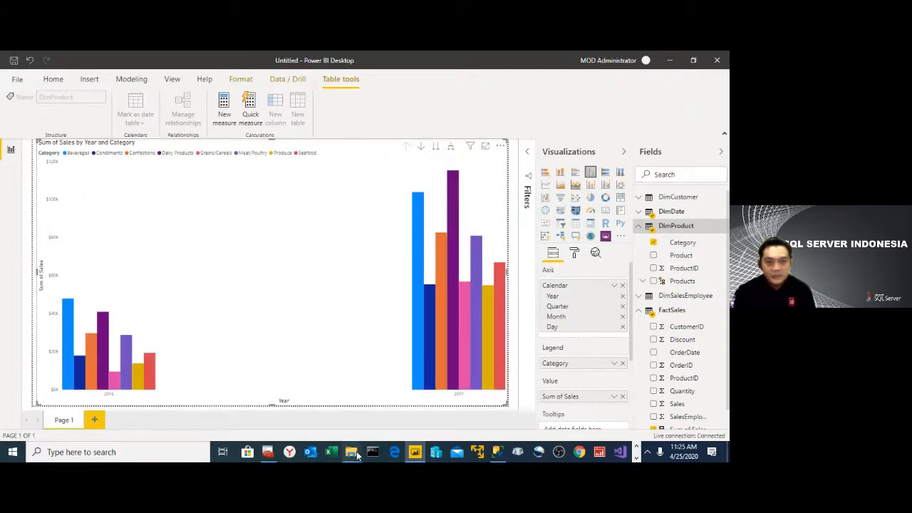
- In File Explorer, copy SalesData201801.xlsx through SalesData201805.xlsx from C:\Source\Data into C:\Data
{"action": "mouse_move", "coordinate": [351, 451]}
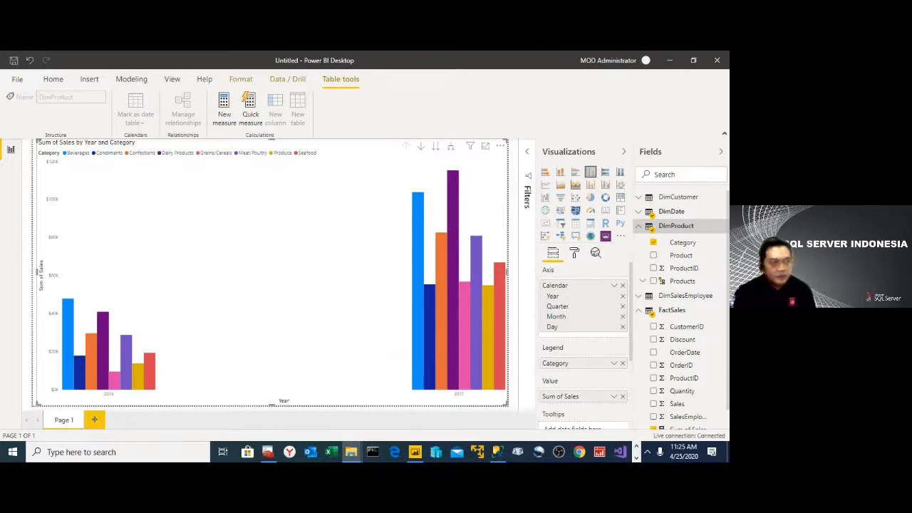
{"action": "key", "text": "alt+Tab"}
{"action": "right_click", "coordinate": [403, 344]}
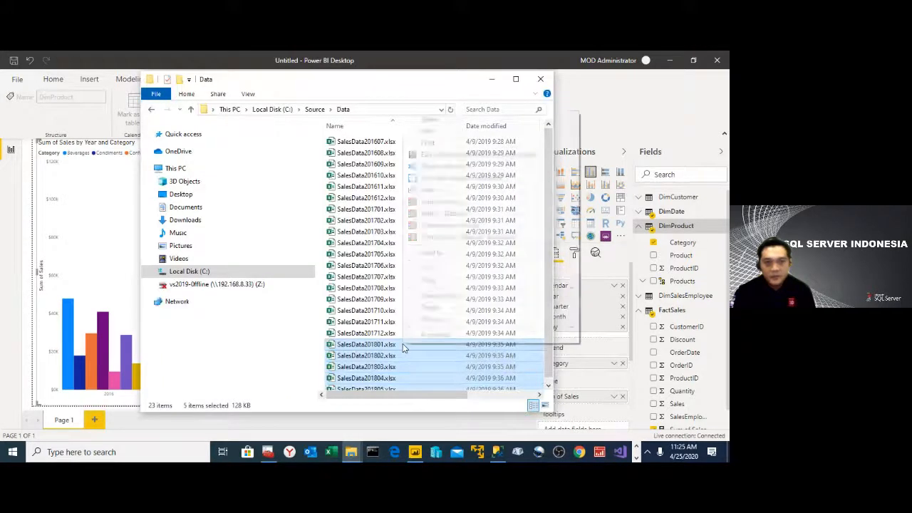
{"action": "left_click", "coordinate": [430, 279]}
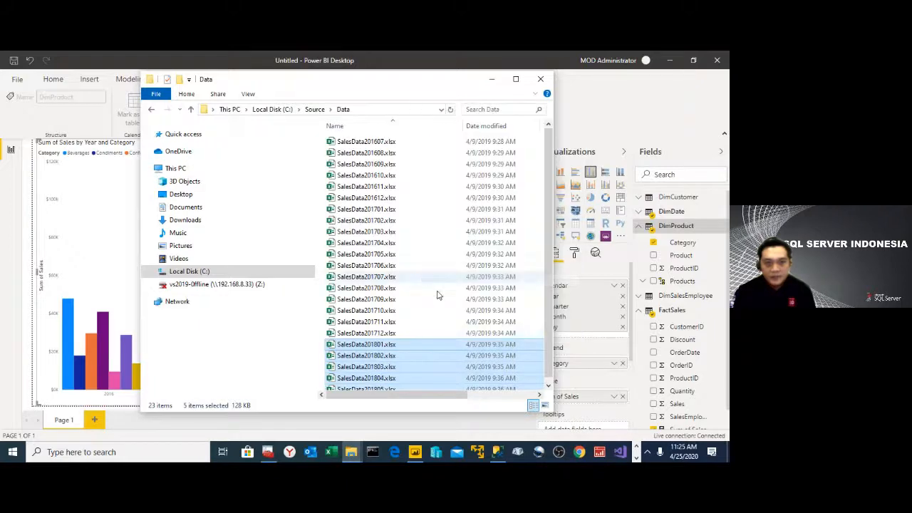
{"action": "left_click", "coordinate": [350, 452]}
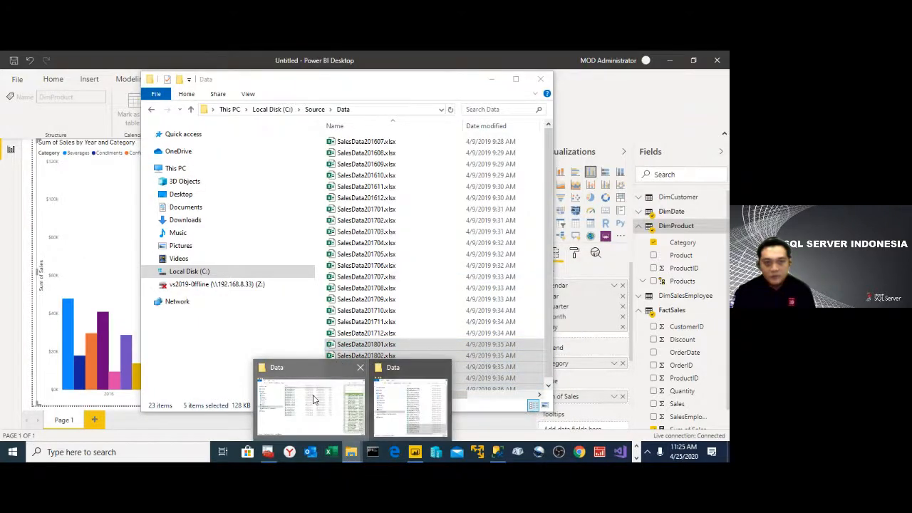
{"action": "left_click", "coordinate": [314, 401]}
{"action": "right_click", "coordinate": [265, 184]}
{"action": "left_click", "coordinate": [289, 260]}
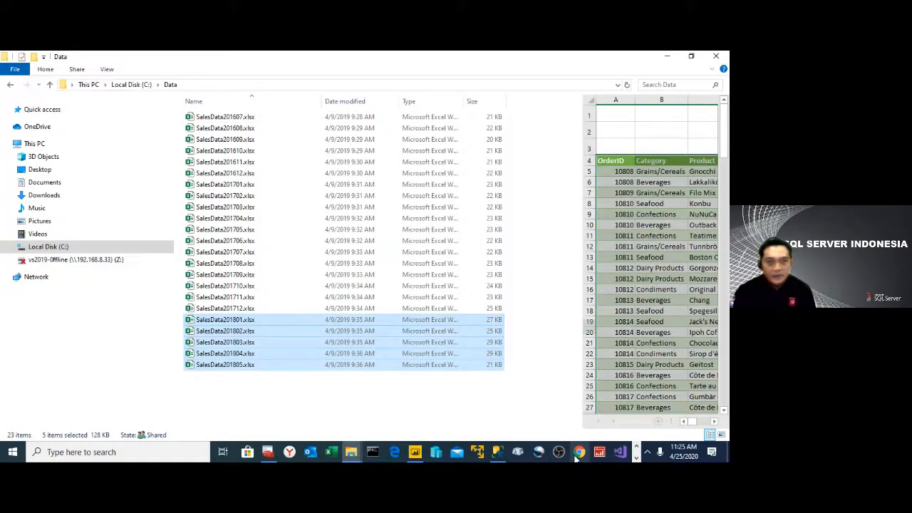
- Switch to SQL Server Management Studio, run the NWBI PROCESS job, and close its status dialog
{"action": "left_click", "coordinate": [497, 451]}
{"action": "right_click", "coordinate": [109, 305]}
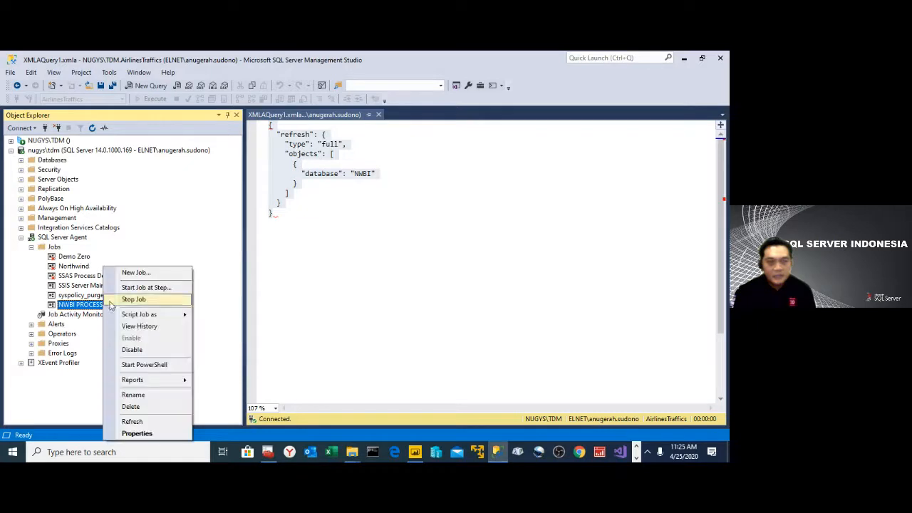
{"action": "left_click", "coordinate": [139, 287]}
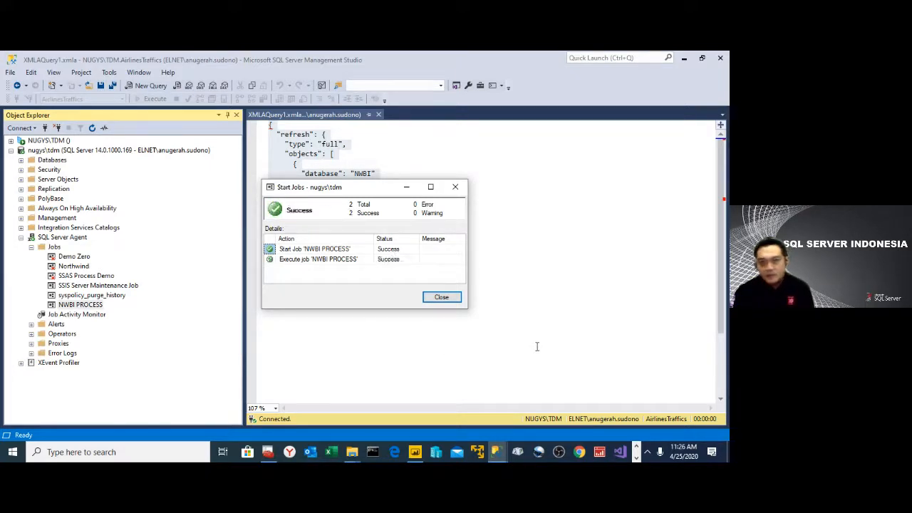
{"action": "left_click", "coordinate": [446, 298]}
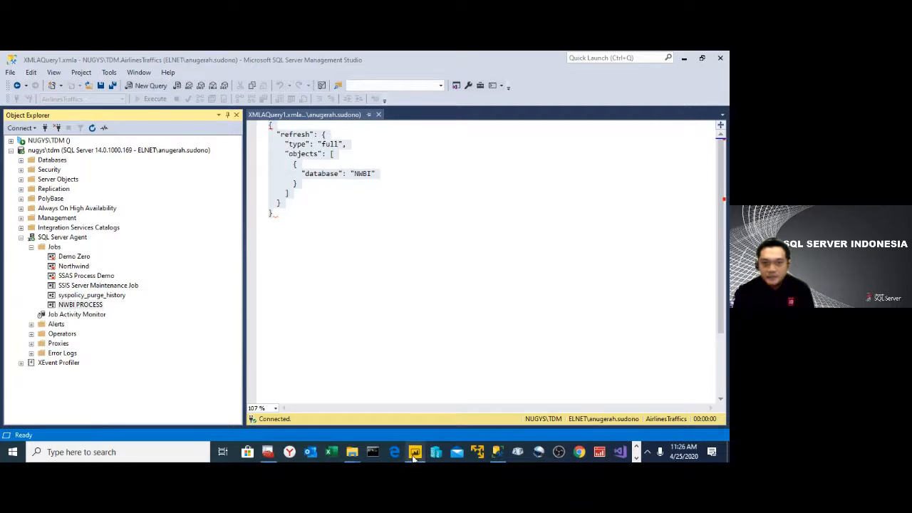
- Switch back to Power BI Desktop and refresh the report data
{"action": "left_click", "coordinate": [414, 454]}
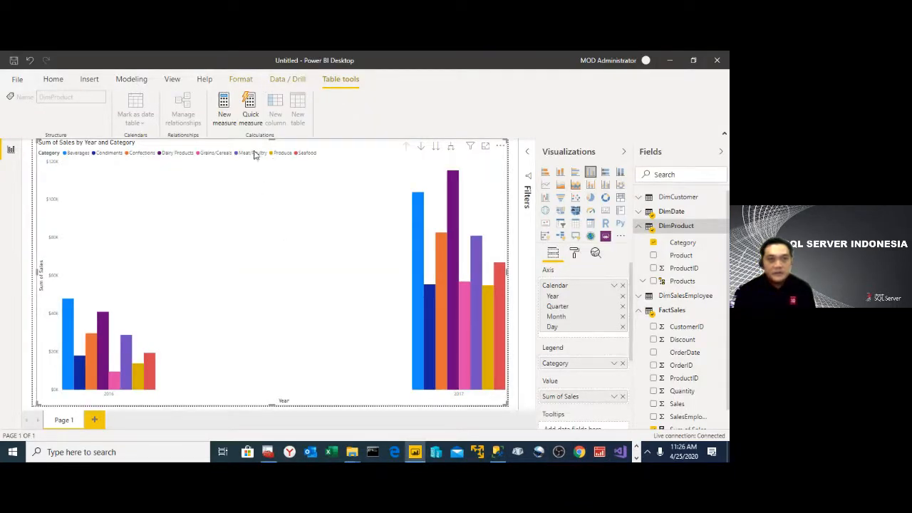
{"action": "left_click", "coordinate": [64, 84]}
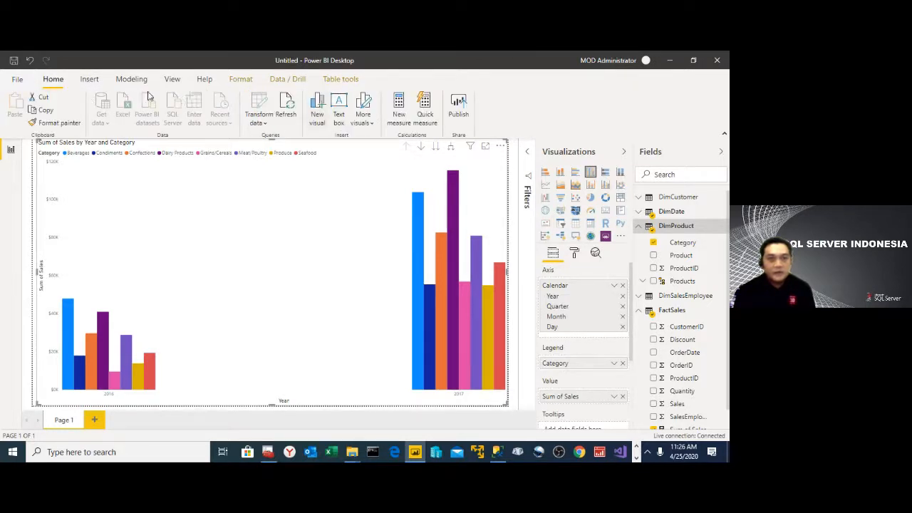
{"action": "left_click", "coordinate": [125, 83]}
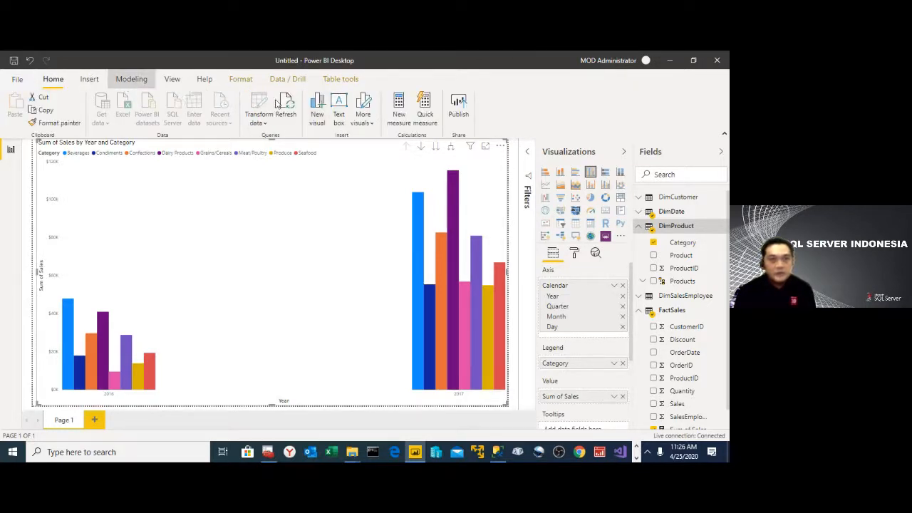
{"action": "left_click", "coordinate": [56, 82]}
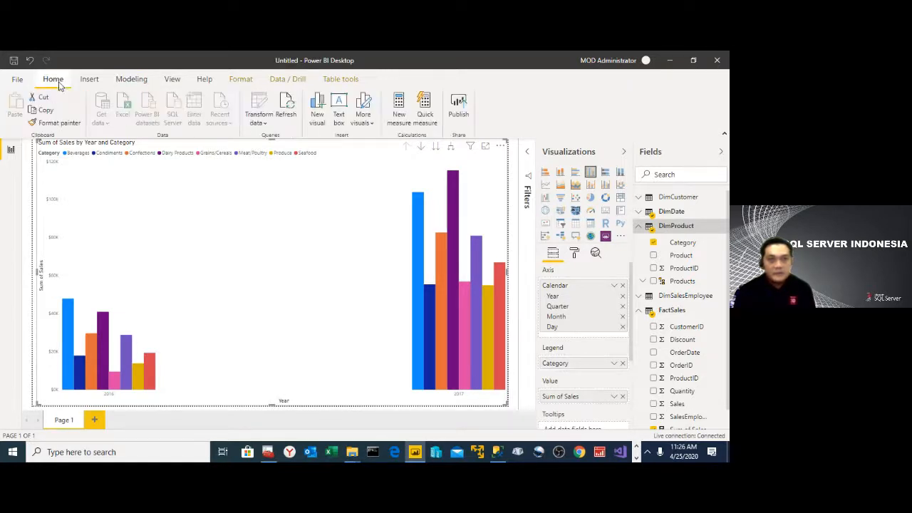
{"action": "left_click", "coordinate": [285, 105]}
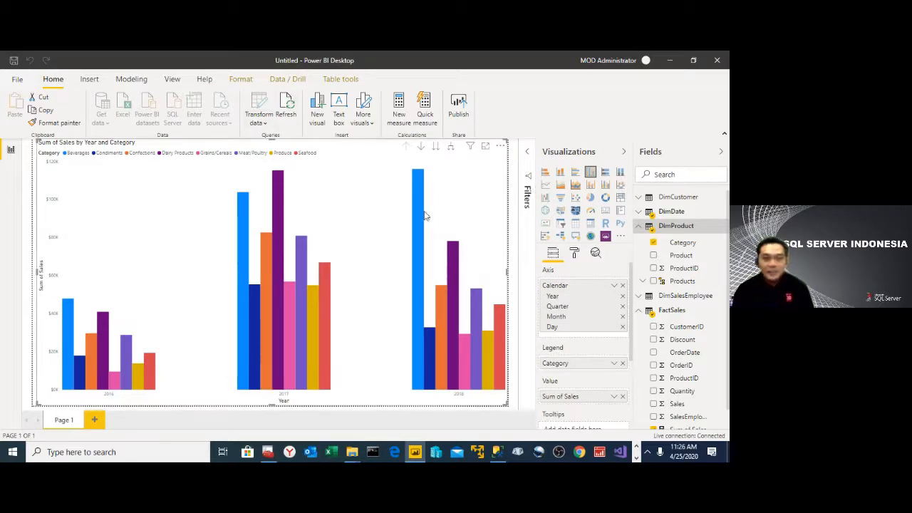
- Turn on drill mode for the chart and drill down into 2017 and its second quarter
{"action": "left_click", "coordinate": [421, 148]}
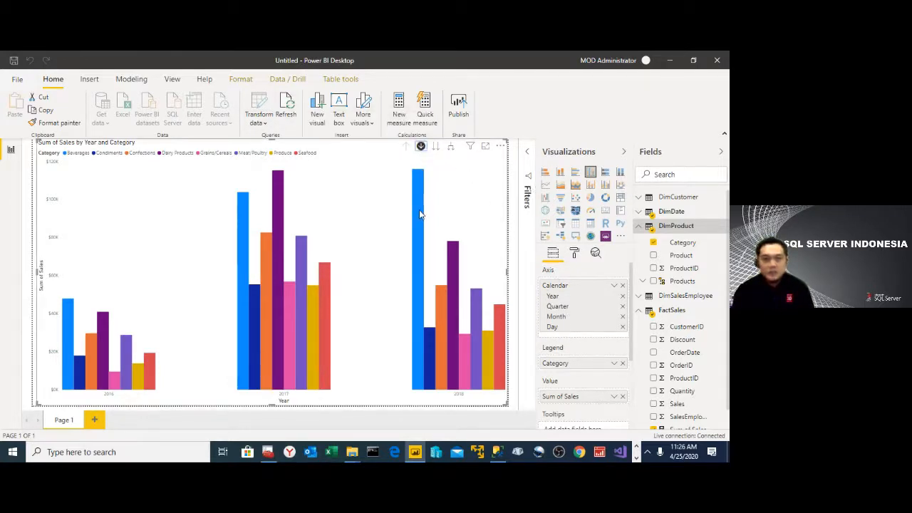
{"action": "left_click", "coordinate": [278, 203]}
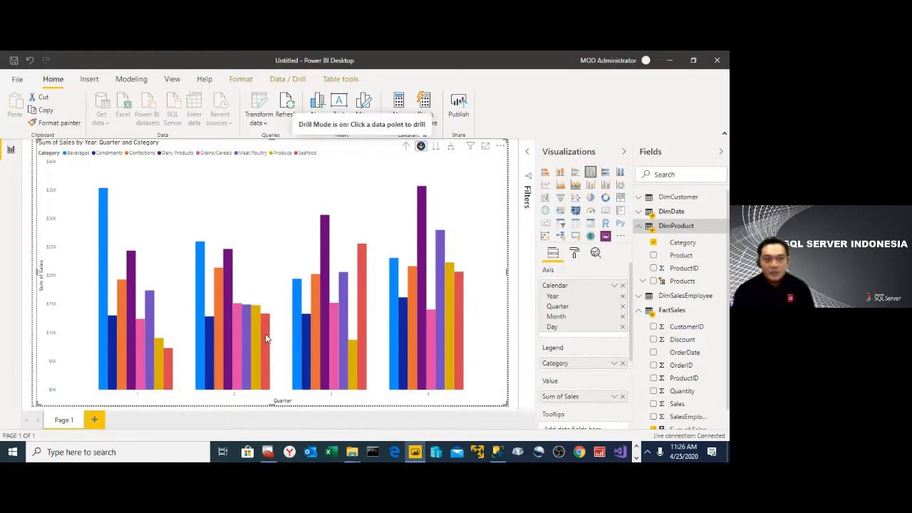
{"action": "left_click", "coordinate": [265, 334]}
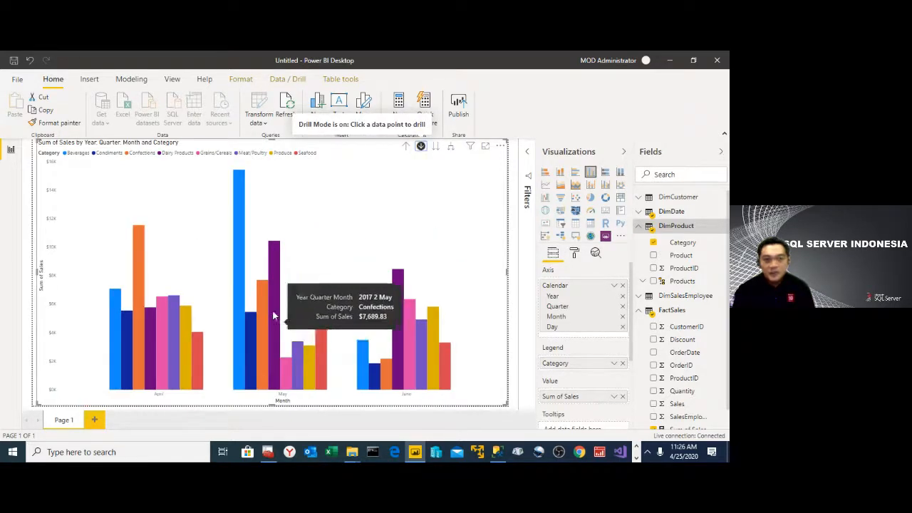
- Drill down into May 2017 to view the daily sales, and drill back up to the month level
{"action": "left_click", "coordinate": [273, 315]}
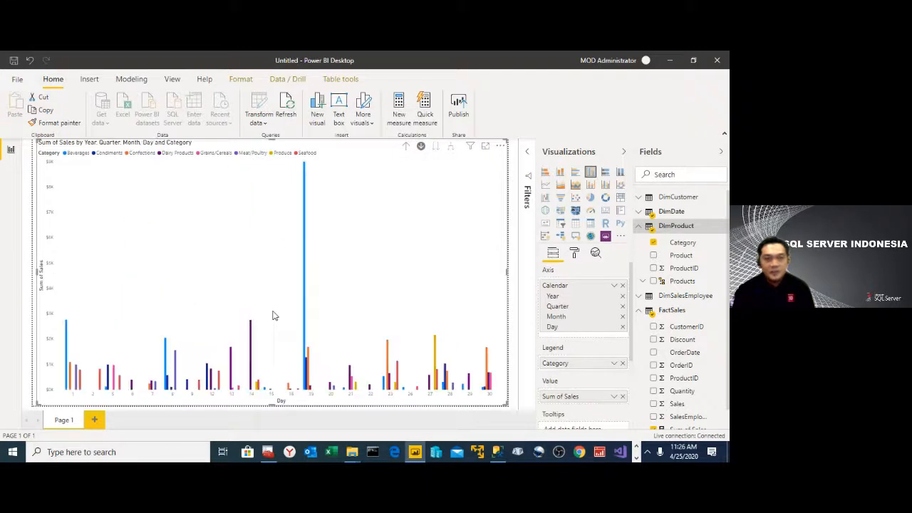
{"action": "left_click", "coordinate": [406, 147]}
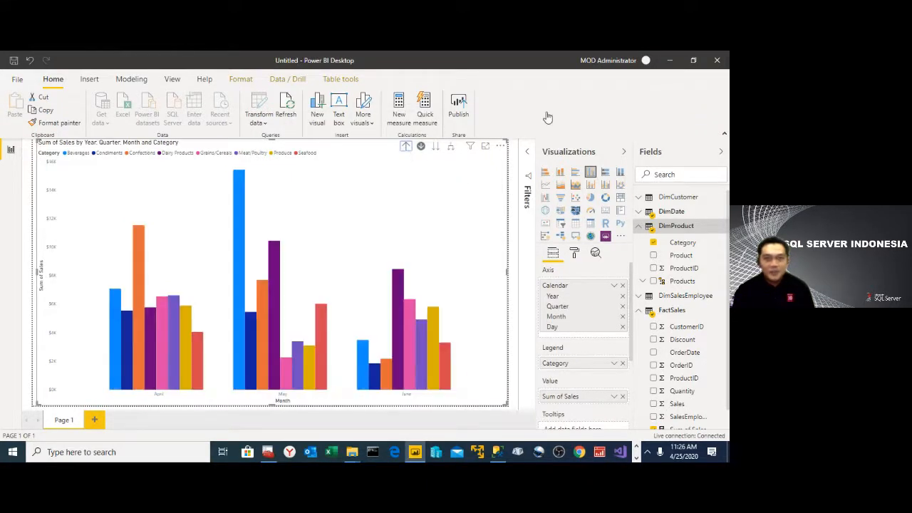
- Switch to the PowerPoint presentation and advance to the Questions and Answers slide
{"action": "left_click", "coordinate": [638, 458]}
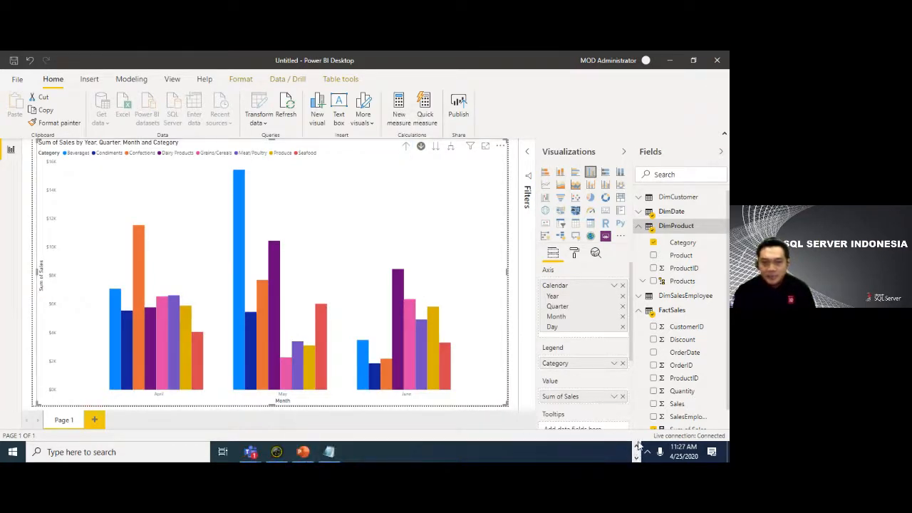
{"action": "left_click", "coordinate": [637, 446]}
{"action": "left_click", "coordinate": [637, 459]}
{"action": "left_click", "coordinate": [299, 456]}
{"action": "key", "text": "Page_Down"}
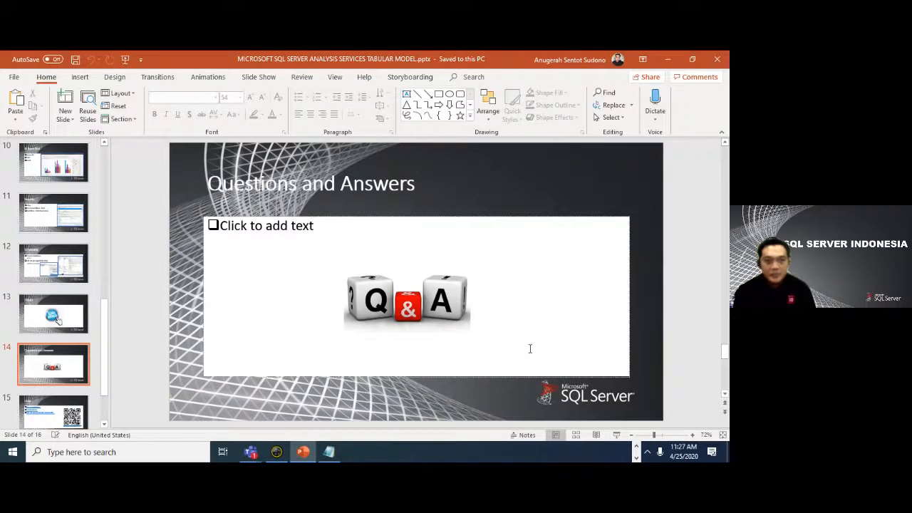
- Bring up the previews of the open Microsoft Teams windows
{"action": "left_click", "coordinate": [637, 447]}
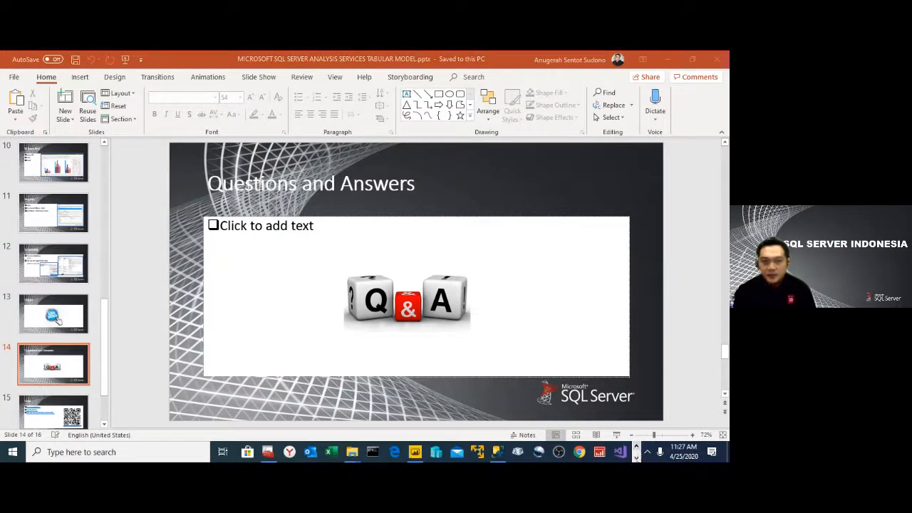
{"action": "left_click", "coordinate": [637, 459]}
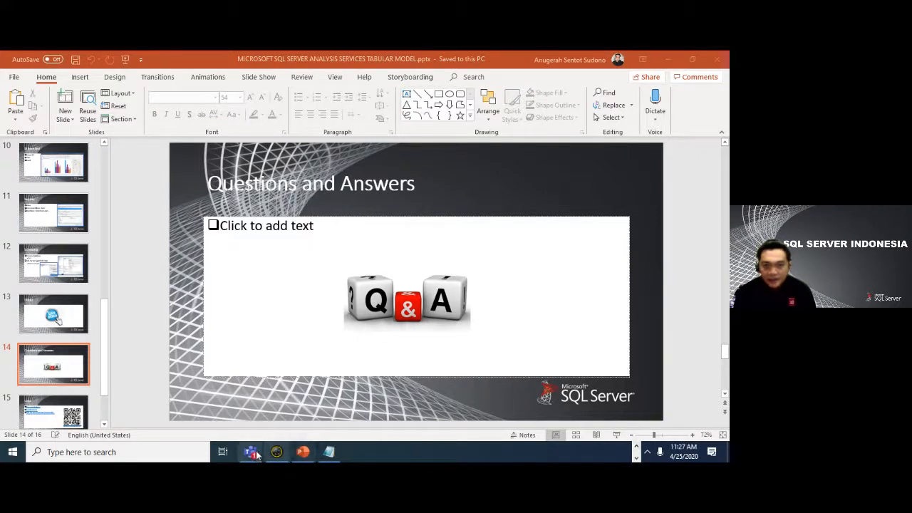
{"action": "mouse_move", "coordinate": [257, 454]}
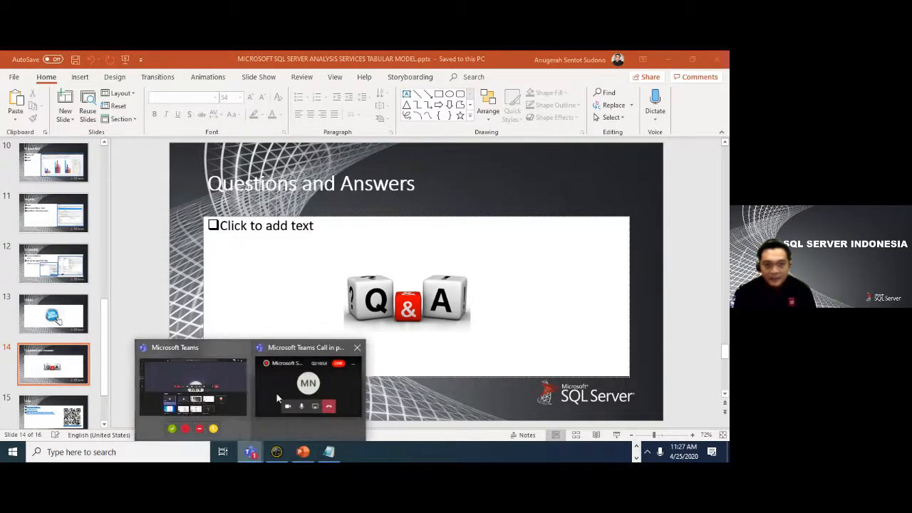